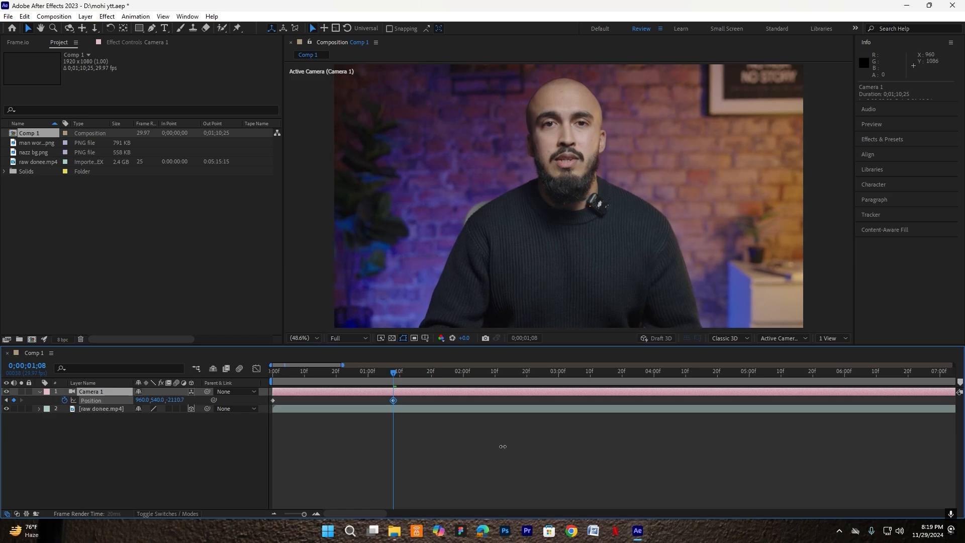
- Apply Easy Ease to Camera 1's position keyframes and reshape the speed curve to peak early and slow down gradually
{"action": "left_click", "coordinate": [228, 403]}
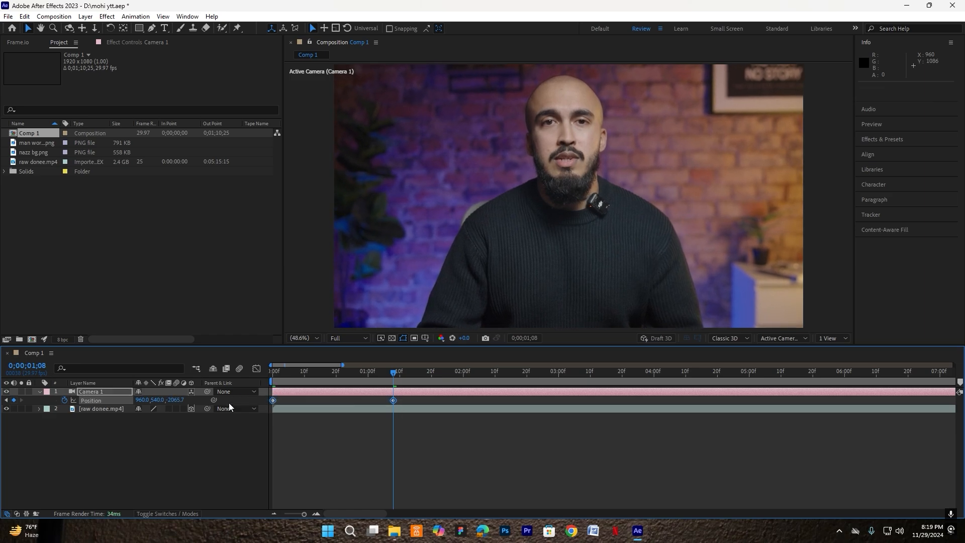
{"action": "key", "text": "F9"}
{"action": "left_click", "coordinate": [256, 368]}
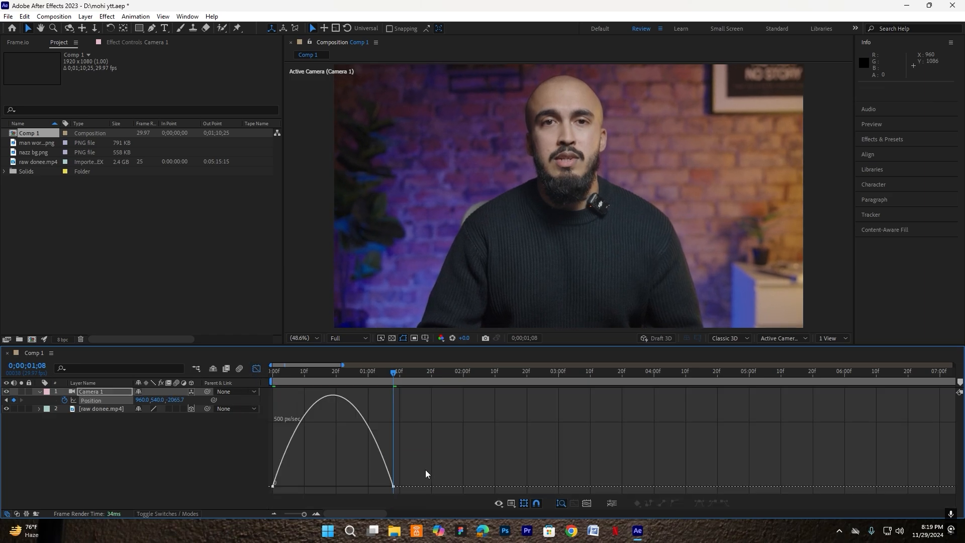
{"action": "left_click_drag", "start_coordinate": [373, 483], "coordinate": [346, 483]}
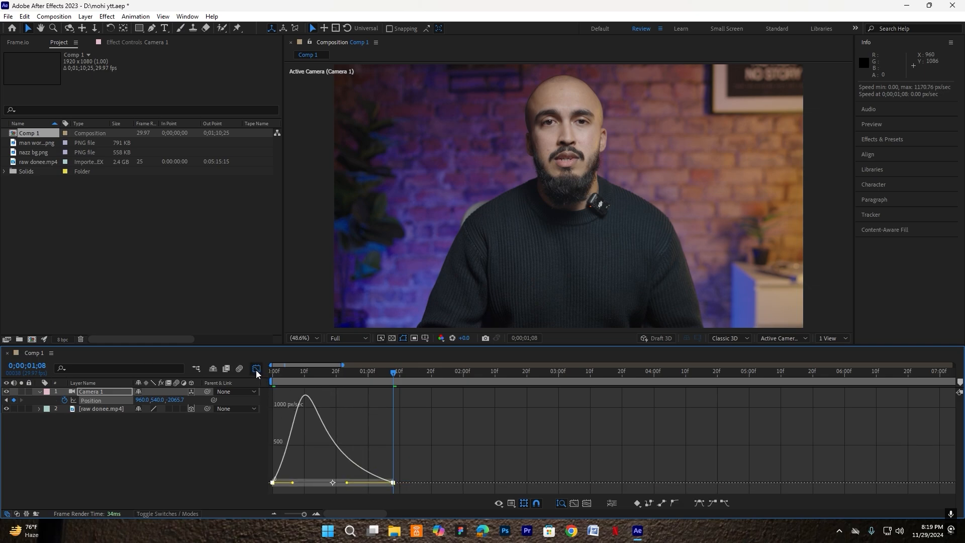
{"action": "left_click", "coordinate": [256, 368]}
- Play back the eased camera move from the start, stopping at 0;00;01;09
{"action": "left_click", "coordinate": [271, 384]}
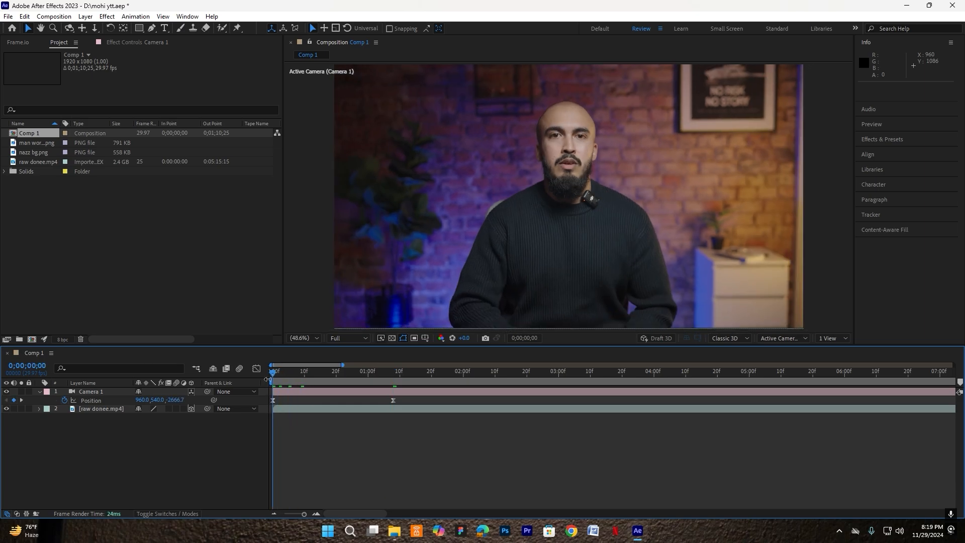
{"action": "key", "text": "space"}
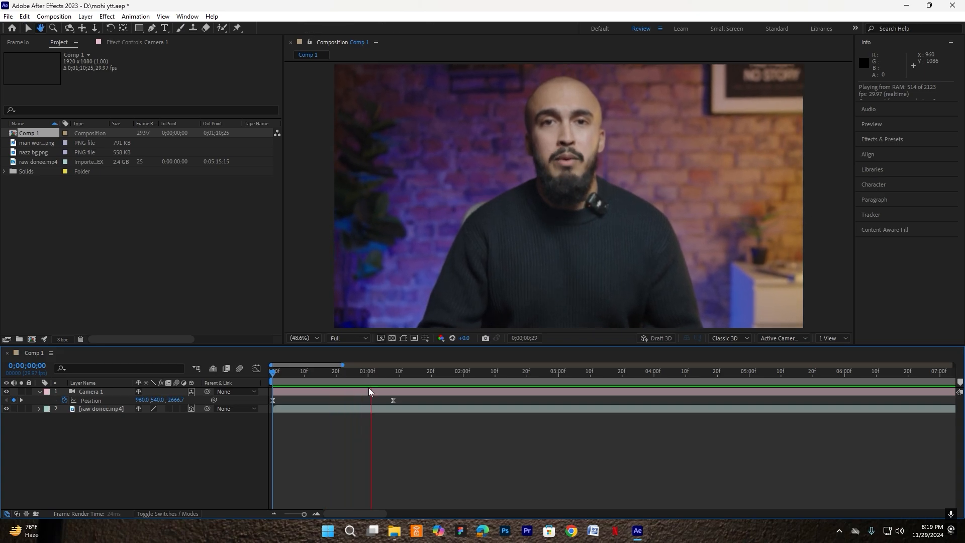
{"action": "left_click", "coordinate": [398, 376]}
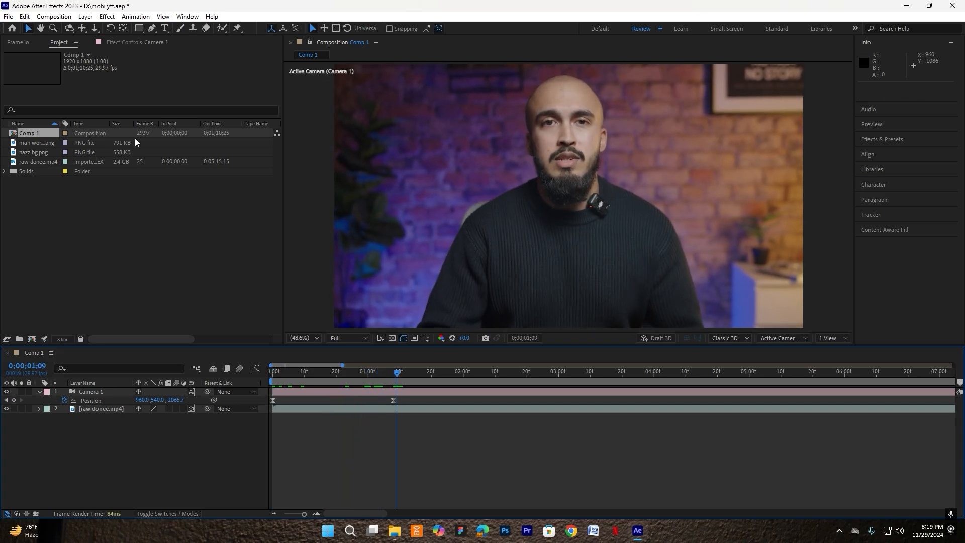
- Add nazz bg.png to Comp 1 and scale it up to nearly fill the frame
{"action": "left_click", "coordinate": [49, 159]}
{"action": "left_click", "coordinate": [29, 152]}
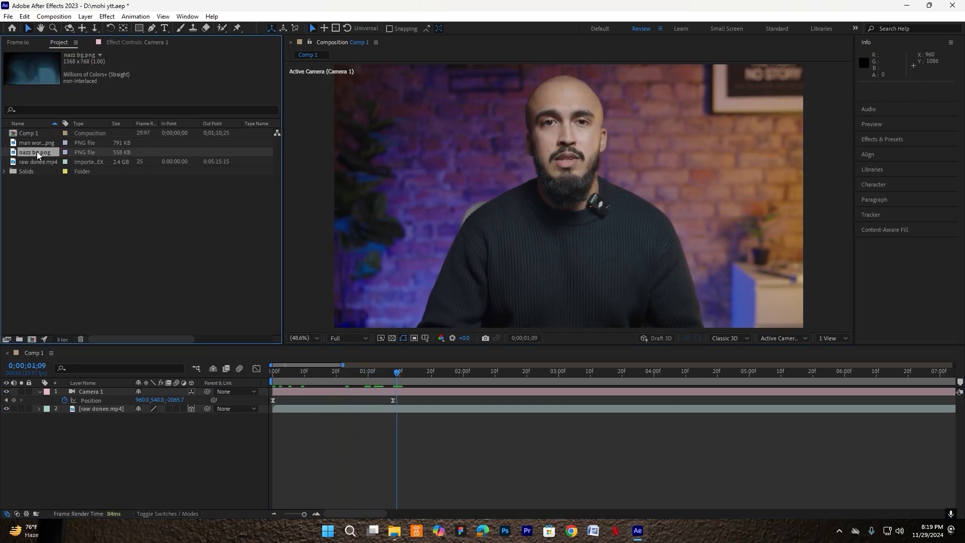
{"action": "left_click_drag", "start_coordinate": [38, 152], "coordinate": [90, 392]}
{"action": "key", "text": "s"}
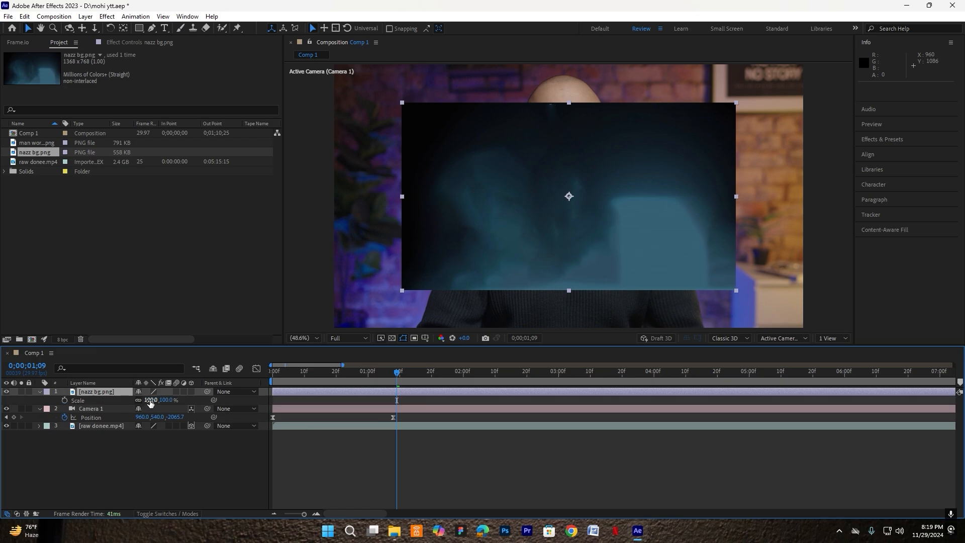
{"action": "mouse_move", "coordinate": [150, 402]}
{"action": "left_mouse_down"}
{"action": "mouse_move", "coordinate": [173, 399]}
{"action": "mouse_move", "coordinate": [162, 402]}
{"action": "left_mouse_up"}
{"action": "left_click", "coordinate": [40, 392]}
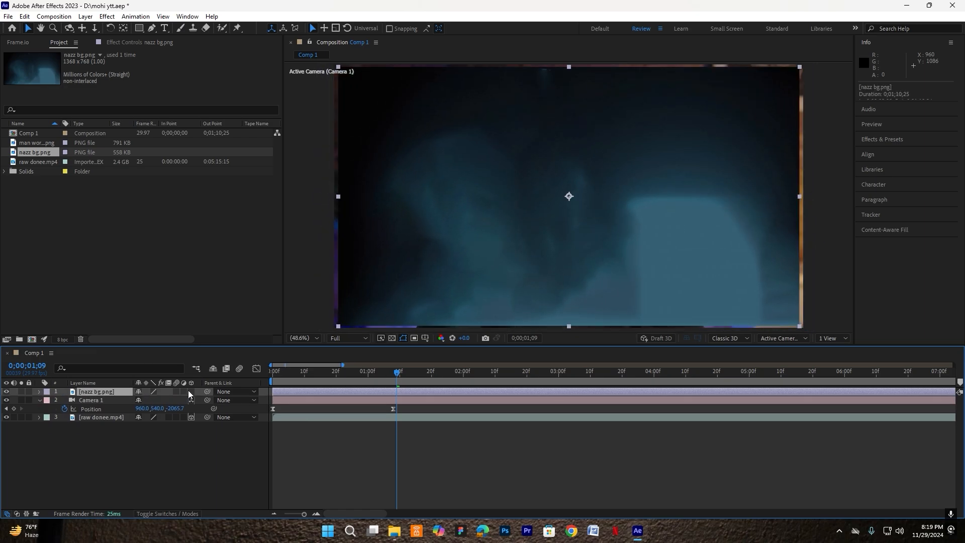
- Make the nazz bg.png layer 3D and place it directly below Camera 1 in the layer stack
{"action": "left_click", "coordinate": [190, 391]}
{"action": "left_click_drag", "start_coordinate": [102, 394], "coordinate": [96, 407]}
{"action": "left_click", "coordinate": [182, 466]}
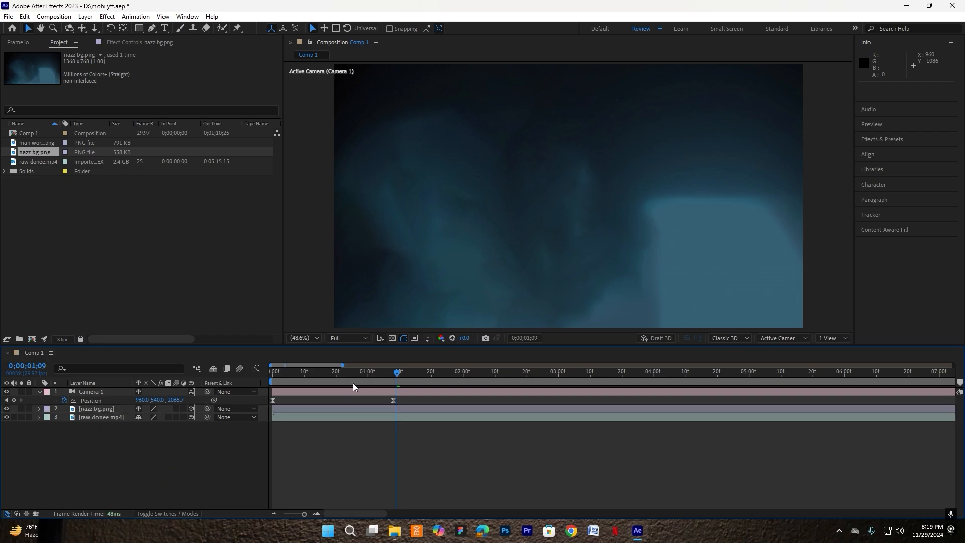
- Add a 100% opacity keyframe to nazz bg.png at 0;00;00;17 and shift that keyframe later in time
{"action": "left_click_drag", "start_coordinate": [353, 382], "coordinate": [324, 376]}
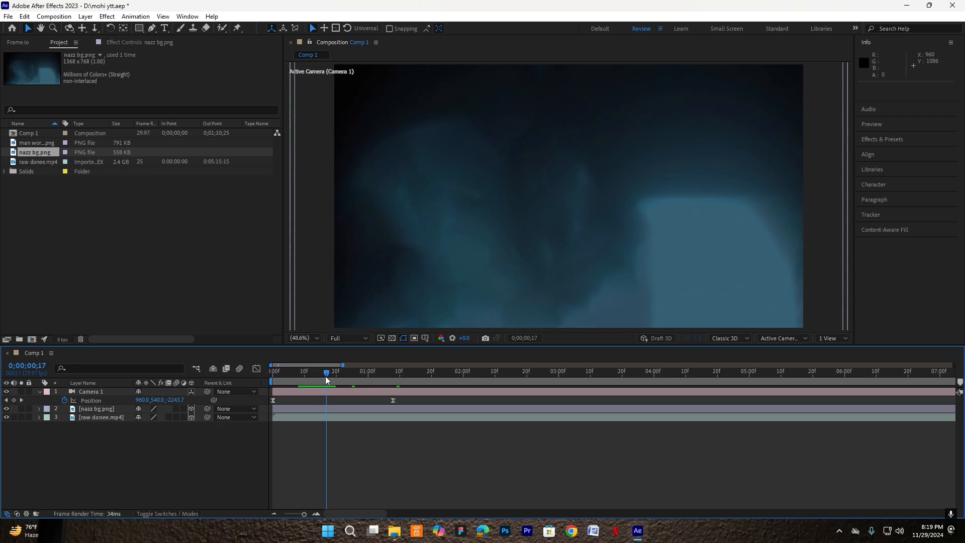
{"action": "left_click", "coordinate": [331, 407]}
{"action": "key", "text": "t"}
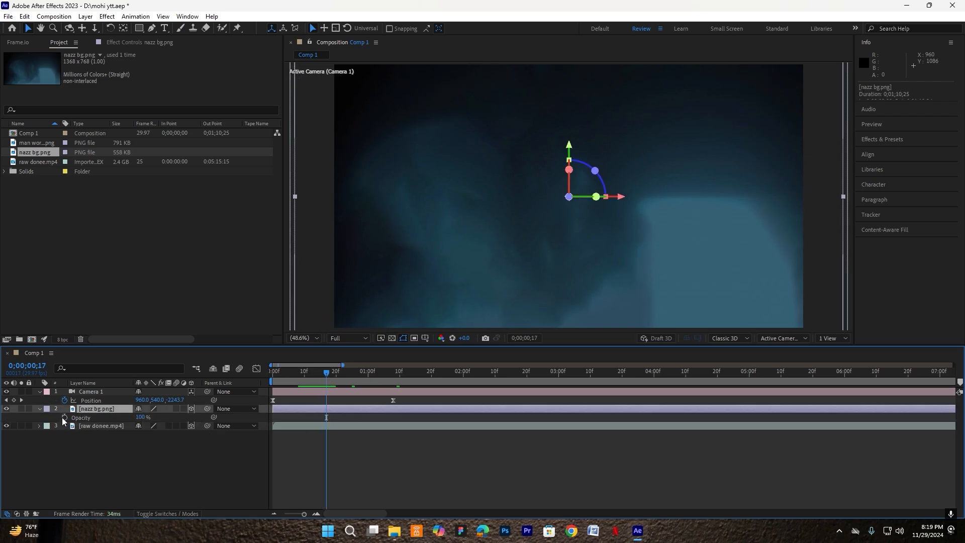
{"action": "left_click", "coordinate": [65, 417]}
{"action": "scroll", "coordinate": [341, 419], "scroll_direction": "up", "scroll_amount": 2}
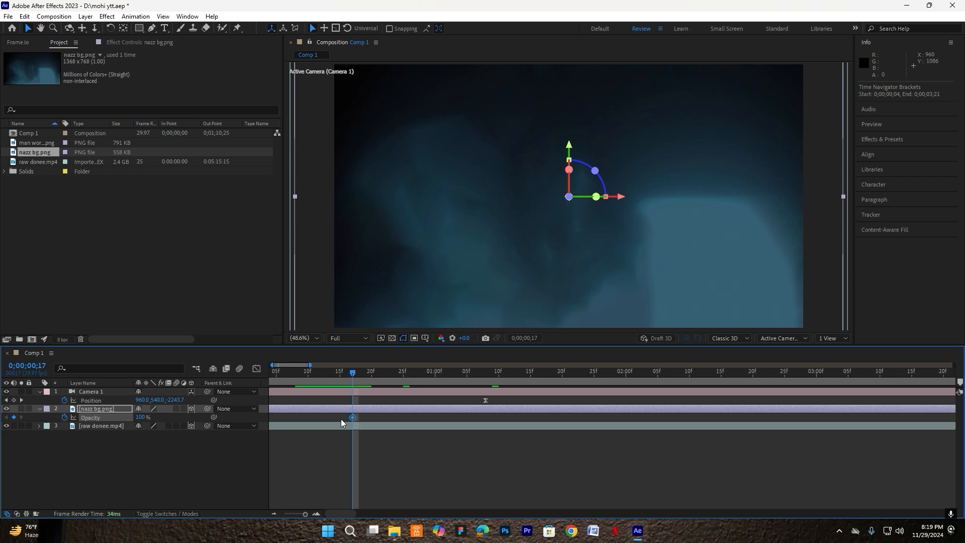
{"action": "left_click_drag", "start_coordinate": [358, 417], "coordinate": [390, 417]}
- Set nazz bg.png's opacity to 0% at 0;00;00;14 and apply Easy Ease to both opacity keyframes
{"action": "left_click_drag", "start_coordinate": [353, 384], "coordinate": [335, 384]}
{"action": "scroll", "coordinate": [343, 397], "scroll_direction": "down", "scroll_amount": 3}
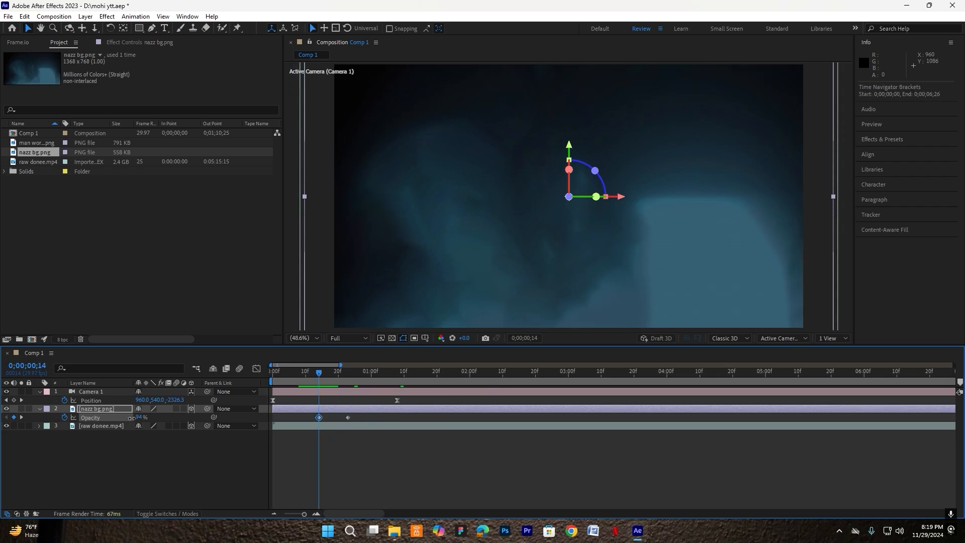
{"action": "left_click_drag", "start_coordinate": [131, 418], "coordinate": [59, 431]}
{"action": "left_click_drag", "start_coordinate": [361, 414], "coordinate": [330, 409]}
{"action": "key", "text": "F9"}
- Preview the background fade from the start and shift the nazz bg.png layer two frames earlier
{"action": "left_click", "coordinate": [365, 417]}
{"action": "key", "text": "Home"}
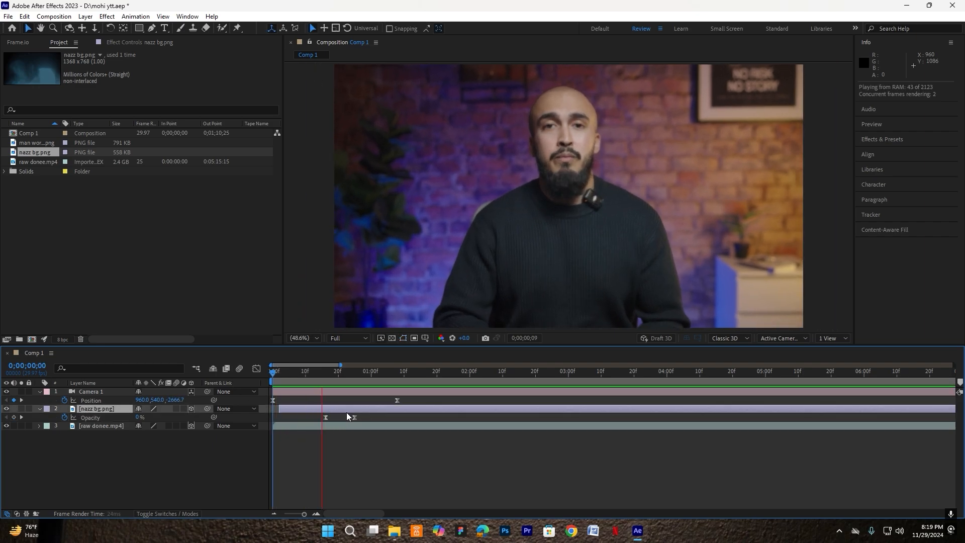
{"action": "key", "text": "space"}
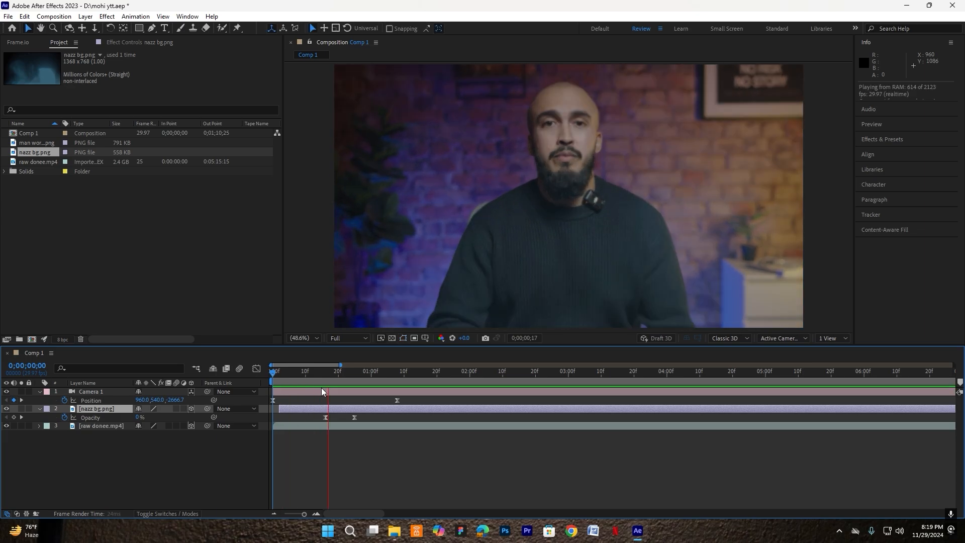
{"action": "key", "text": "space"}
{"action": "left_click_drag", "start_coordinate": [333, 408], "coordinate": [327, 408]}
{"action": "key", "text": "Home"}
{"action": "key", "text": "space"}
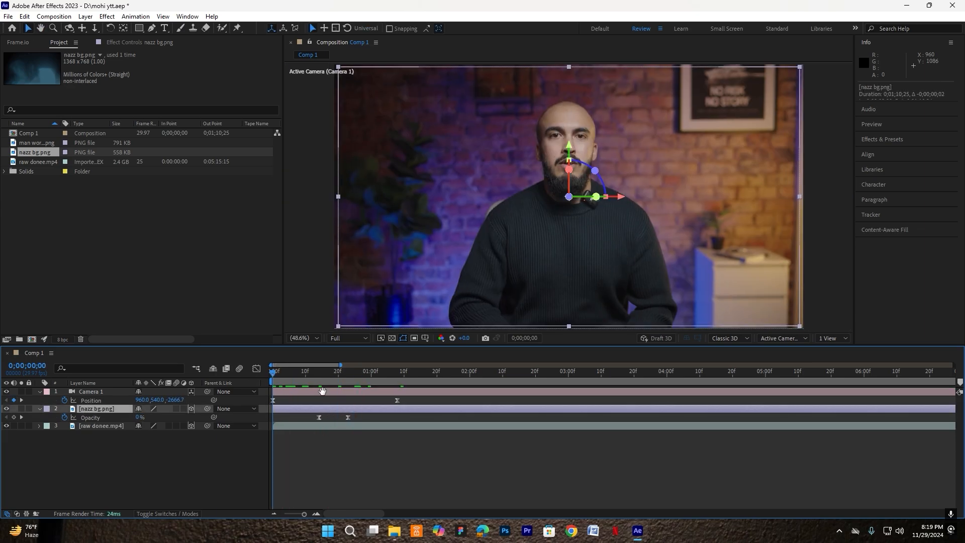
- At 0;00;01;08, add man working.png to the composition between Camera 1 and nazz bg.png
{"action": "left_click_drag", "start_coordinate": [368, 384], "coordinate": [398, 384]}
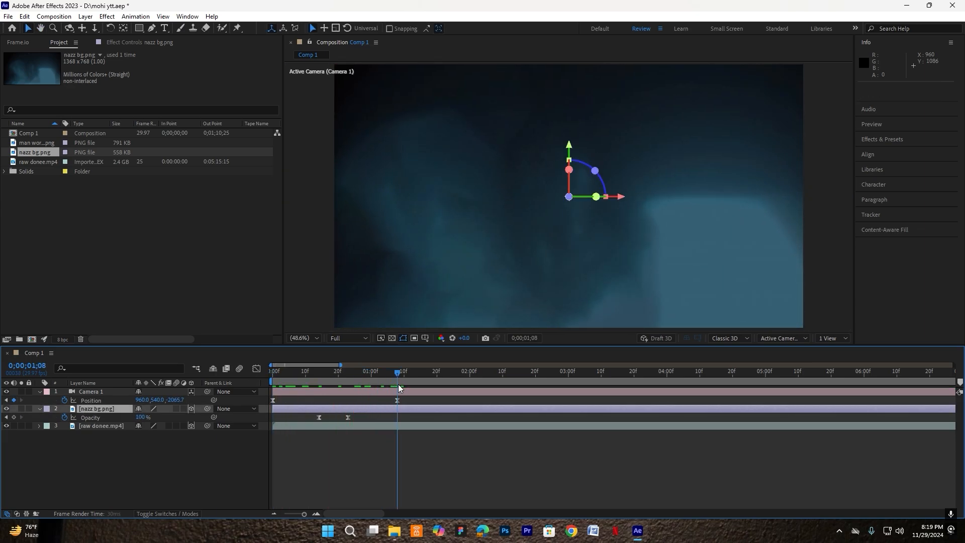
{"action": "left_click", "coordinate": [35, 142]}
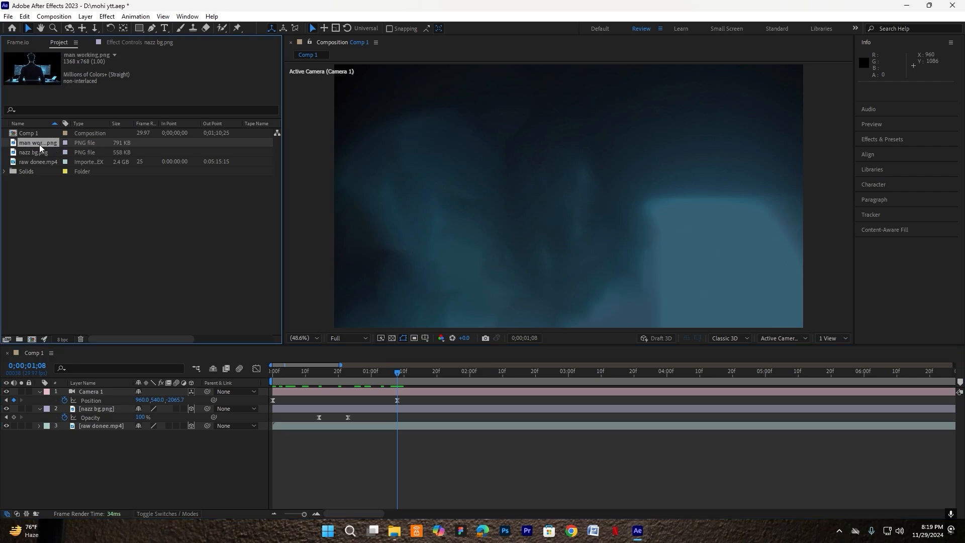
{"action": "left_click_drag", "start_coordinate": [40, 144], "coordinate": [90, 400]}
- Scale man working.png to 128% and lower it in the frame to about 957.9, 609.9
{"action": "key", "text": "s"}
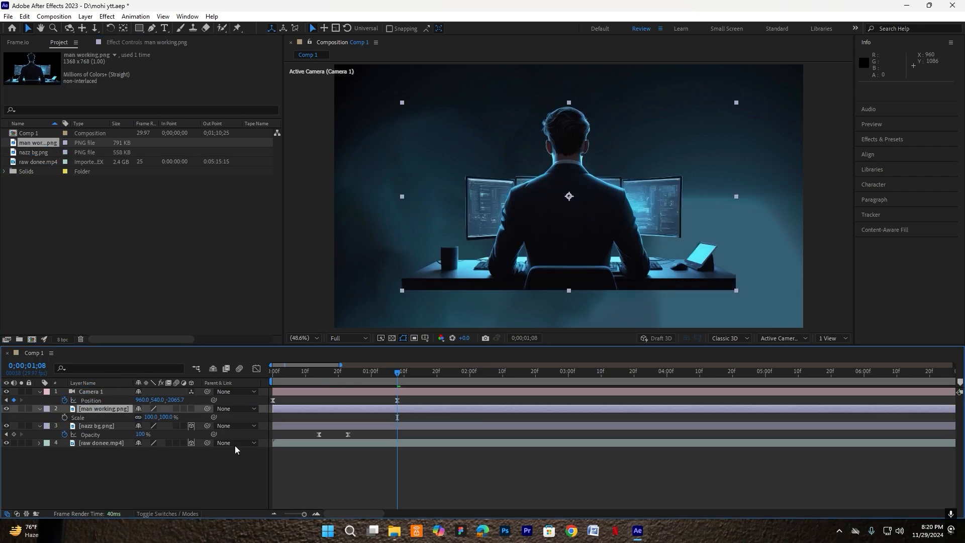
{"action": "left_click_drag", "start_coordinate": [150, 417], "coordinate": [164, 417]}
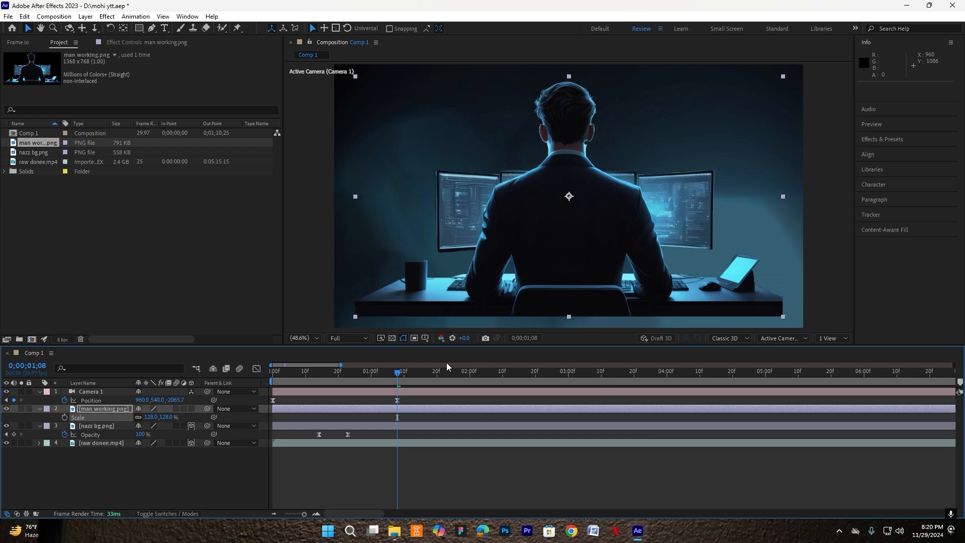
{"action": "left_click", "coordinate": [587, 307]}
{"action": "left_click_drag", "start_coordinate": [587, 305], "coordinate": [586, 303]}
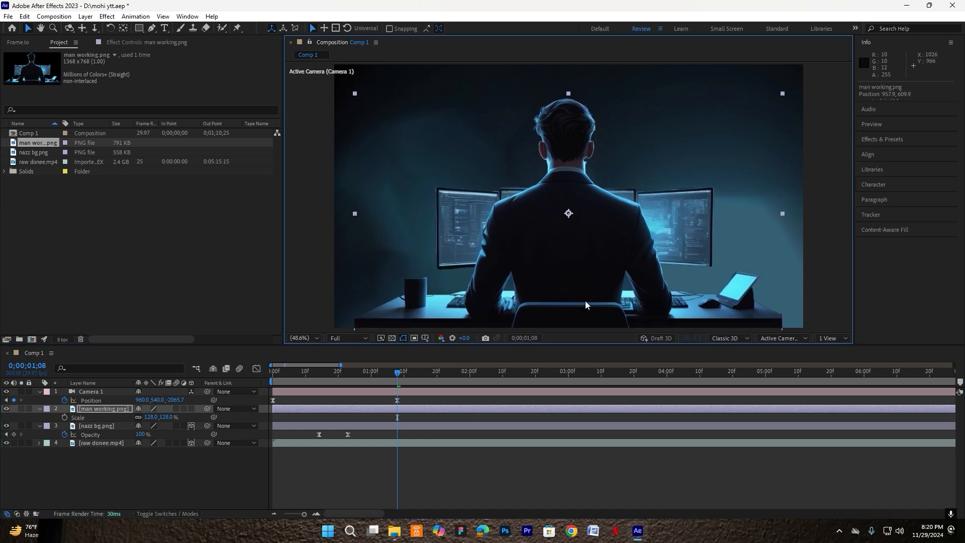
- Make man working.png a 3D layer, set its scale to 99% and reposition it so the desk meets the bottom of the frame
{"action": "left_click", "coordinate": [387, 408]}
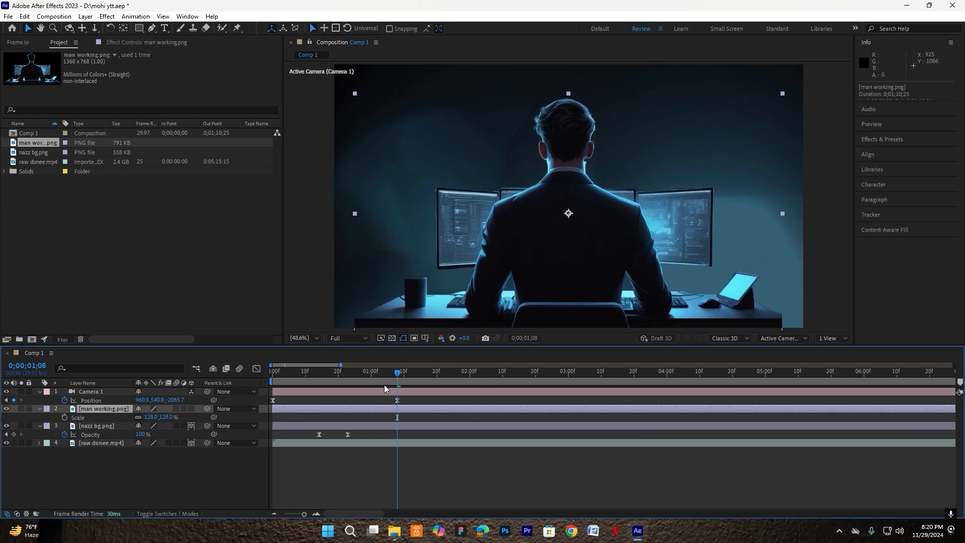
{"action": "left_click", "coordinate": [192, 408]}
{"action": "left_click_drag", "start_coordinate": [155, 421], "coordinate": [141, 420]}
{"action": "mouse_move", "coordinate": [605, 309]}
{"action": "left_mouse_down"}
{"action": "mouse_move", "coordinate": [595, 292]}
{"action": "mouse_move", "coordinate": [602, 302]}
{"action": "left_mouse_up"}
- Copy the two opacity keyframes of nazz bg.png to the man working.png layer and preview the animation
{"action": "left_click", "coordinate": [87, 424]}
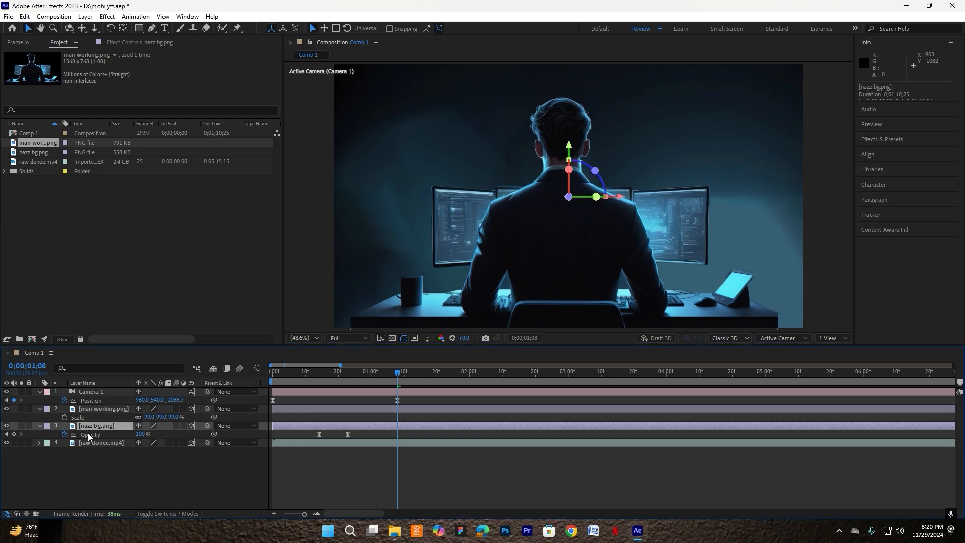
{"action": "left_click", "coordinate": [88, 433]}
{"action": "left_click", "coordinate": [328, 372]}
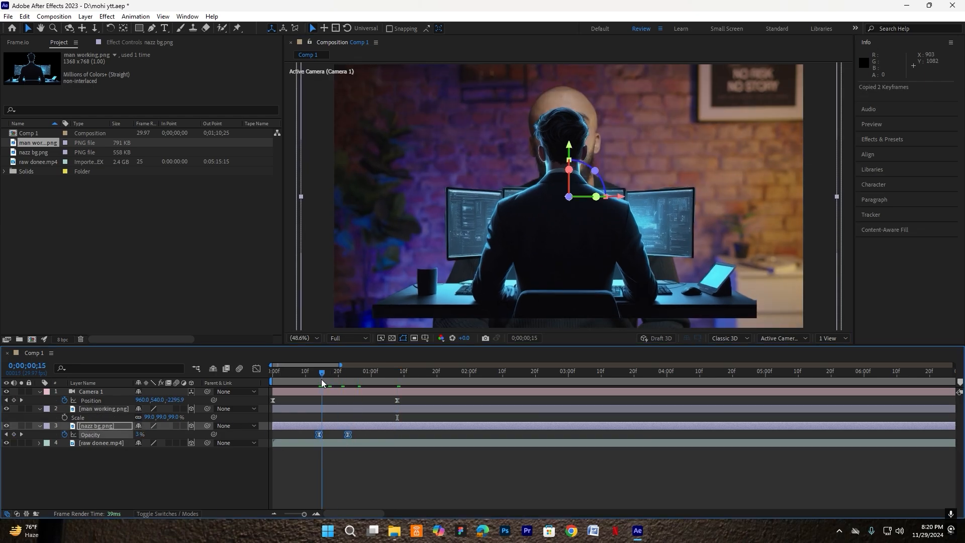
{"action": "left_click", "coordinate": [334, 410]}
{"action": "key", "text": "space"}
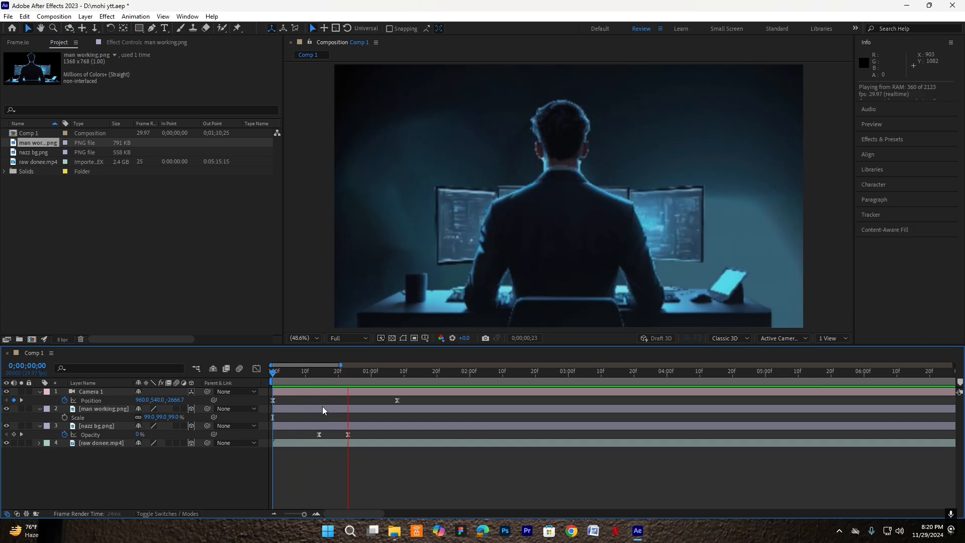
{"action": "key", "text": "space"}
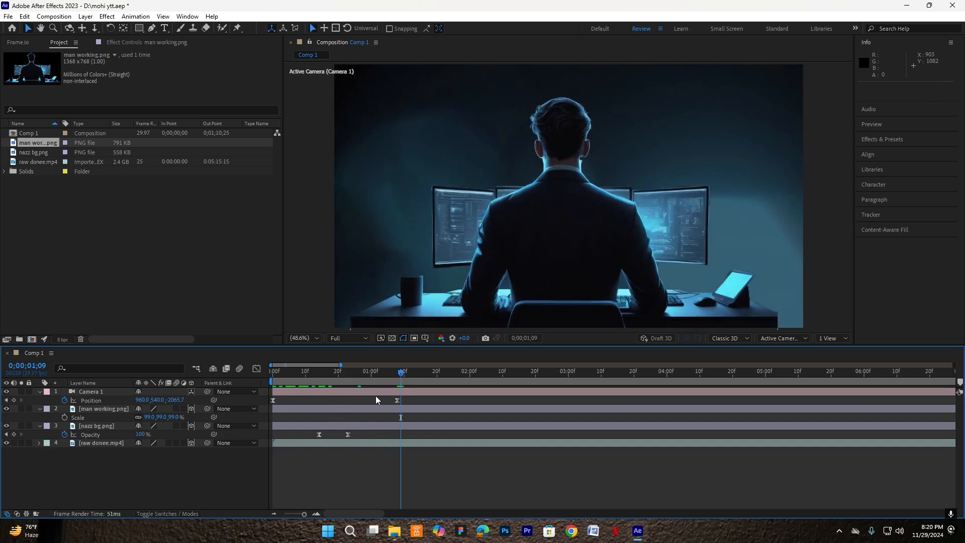
- Create a null object, parent Camera 1 to it and make the null a 3D layer
{"action": "right_click", "coordinate": [251, 481]}
{"action": "mouse_move", "coordinate": [294, 356]}
{"action": "left_click", "coordinate": [416, 416]}
{"action": "left_click", "coordinate": [86, 401]}
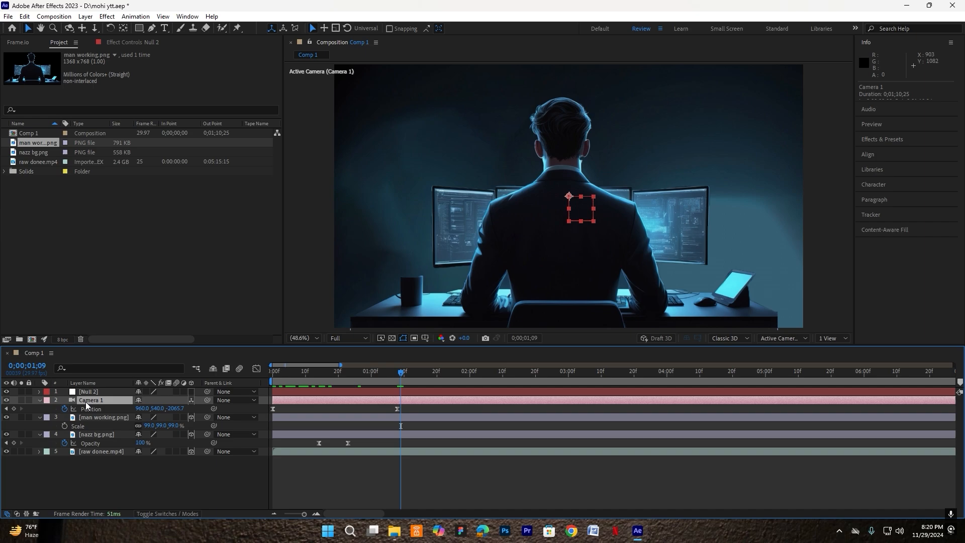
{"action": "left_click_drag", "start_coordinate": [207, 400], "coordinate": [103, 392]}
{"action": "left_click", "coordinate": [192, 392]}
- Keyframe the null's position, shift that keyframe before the camera move ends, and set Z to 675 at 0;00;02;00
{"action": "left_click", "coordinate": [99, 391]}
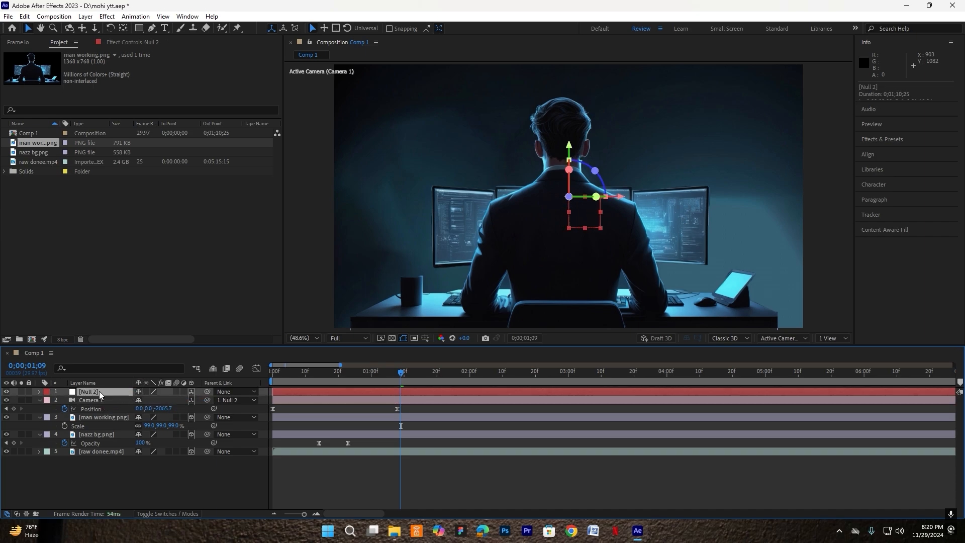
{"action": "key", "text": "p"}
{"action": "left_click", "coordinate": [64, 401]}
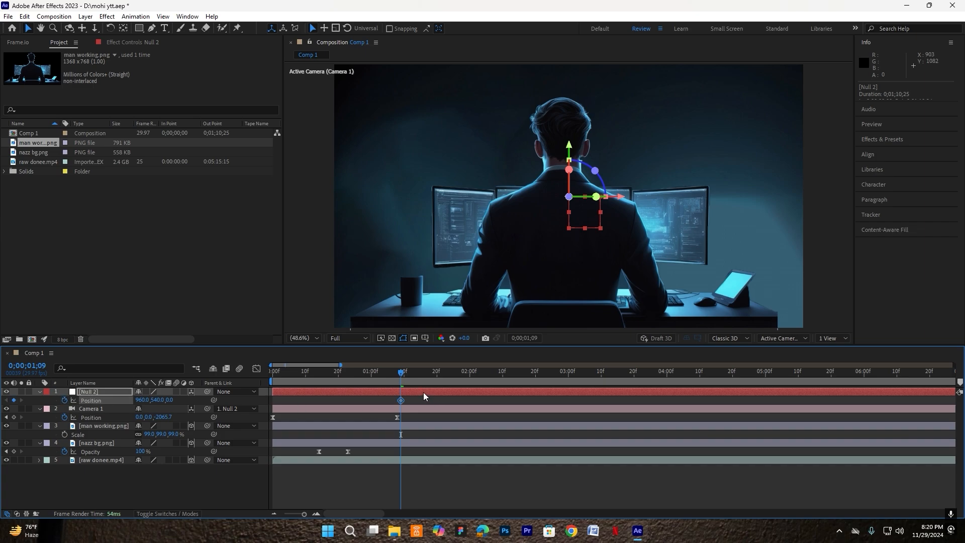
{"action": "left_click_drag", "start_coordinate": [424, 391], "coordinate": [466, 383]}
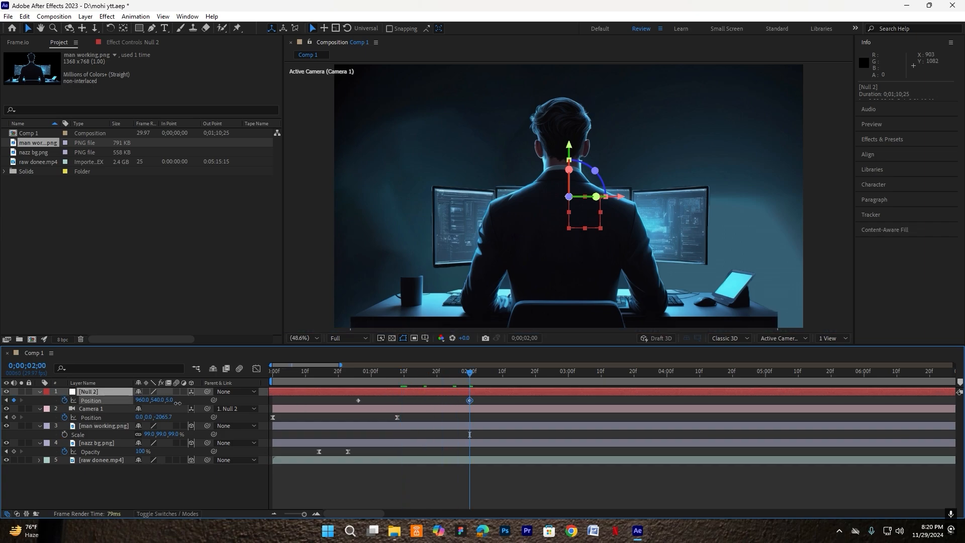
{"action": "left_click_drag", "start_coordinate": [178, 403], "coordinate": [551, 440]}
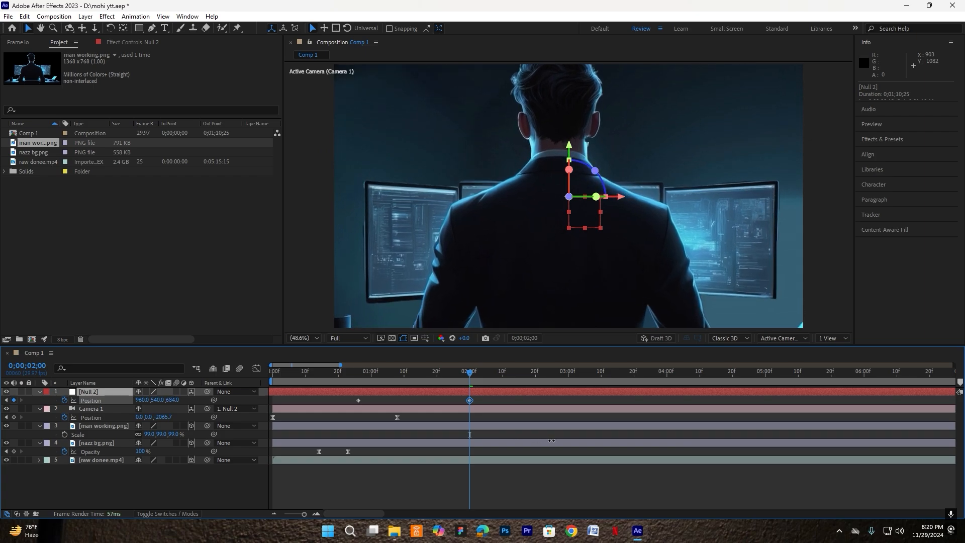
- Scale man working.png down to 65% and move it to about 939.8, 581.7 so the whole desk scene fits the frame
{"action": "left_click", "coordinate": [100, 426]}
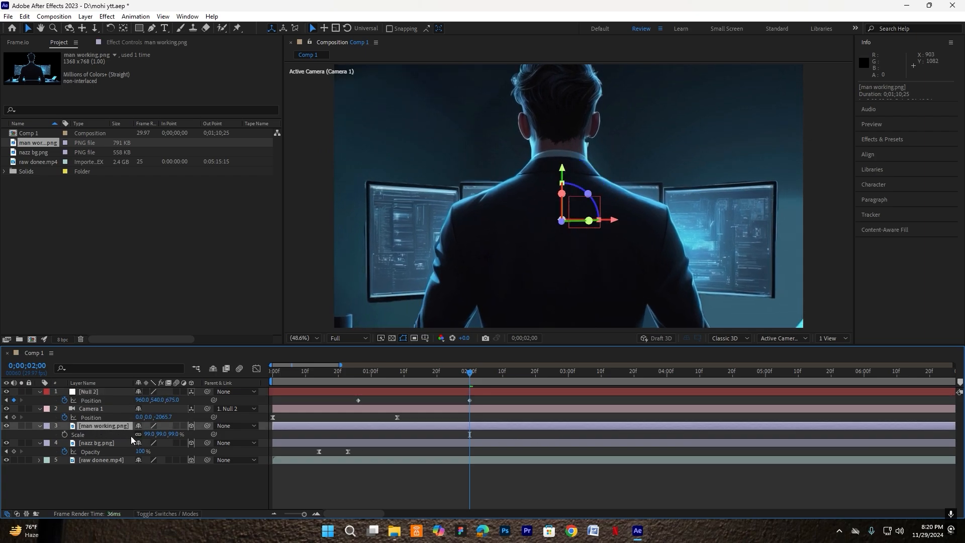
{"action": "left_click_drag", "start_coordinate": [150, 438], "coordinate": [576, 308]}
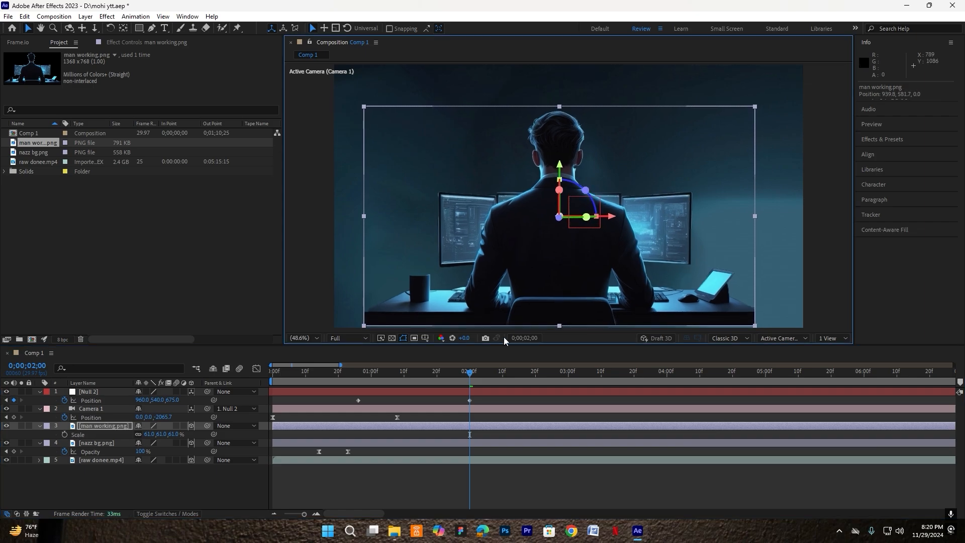
{"action": "left_click_drag", "start_coordinate": [155, 439], "coordinate": [152, 435]}
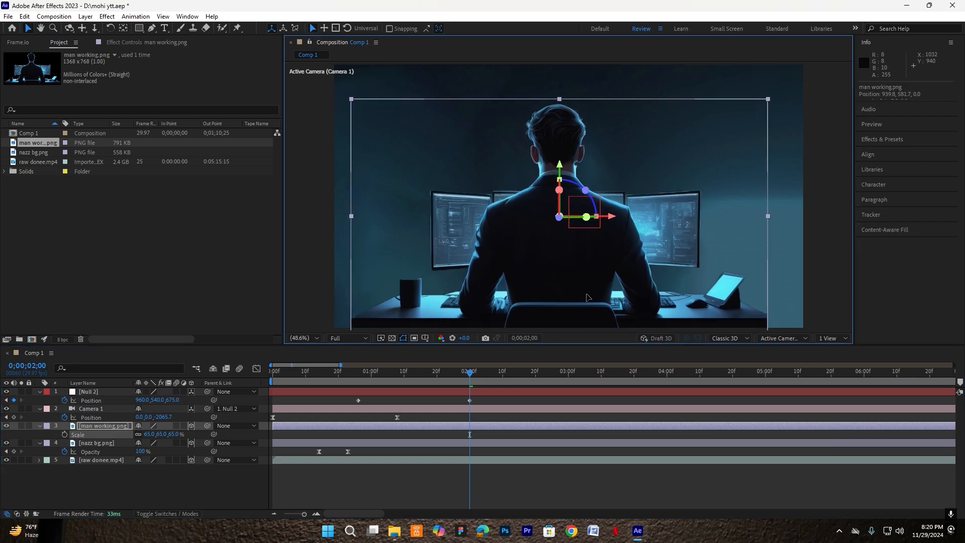
- Easy-ease the null's two position keyframes, raise the last keyframe's incoming influence to about 79% and preview the move
{"action": "left_click_drag", "start_coordinate": [476, 398], "coordinate": [338, 406]}
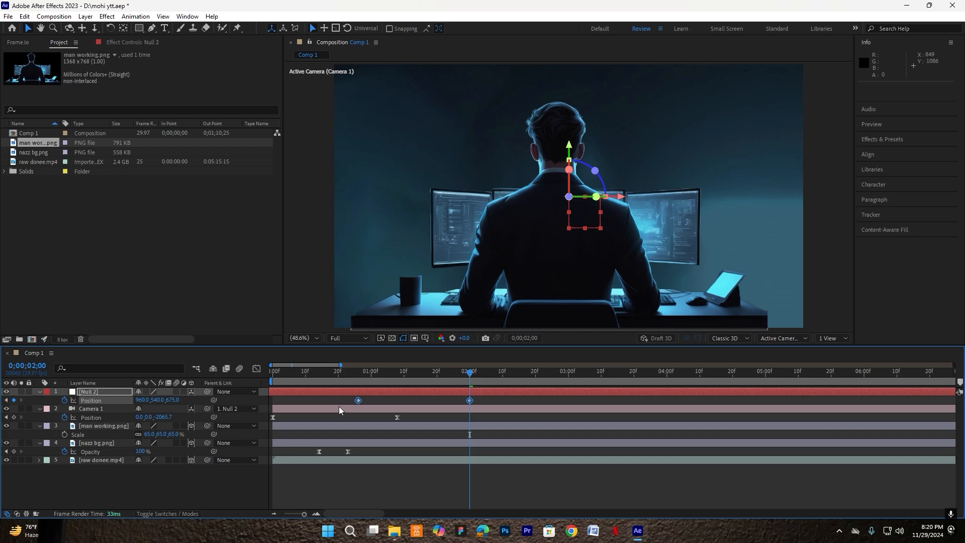
{"action": "left_click", "coordinate": [256, 368]}
{"action": "left_click", "coordinate": [463, 467]}
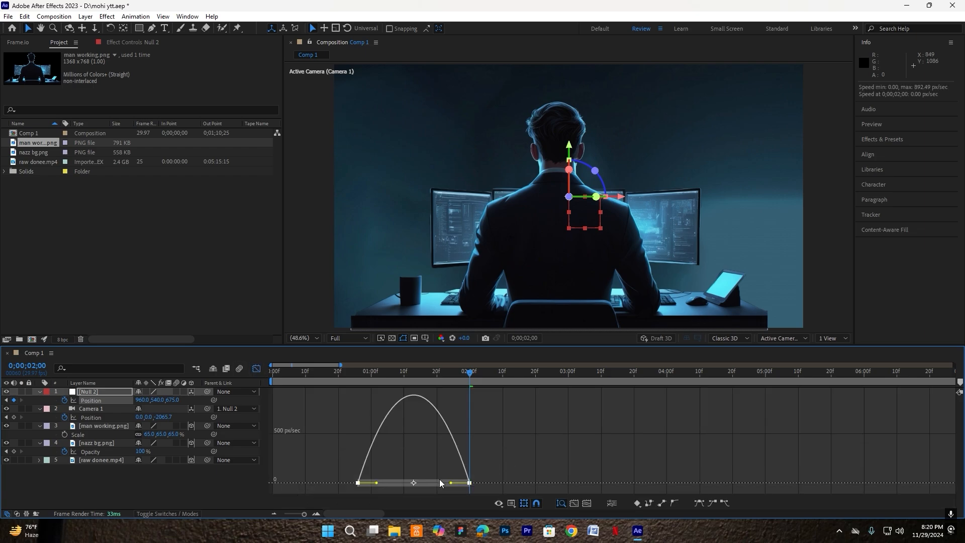
{"action": "left_click_drag", "start_coordinate": [451, 483], "coordinate": [424, 484]}
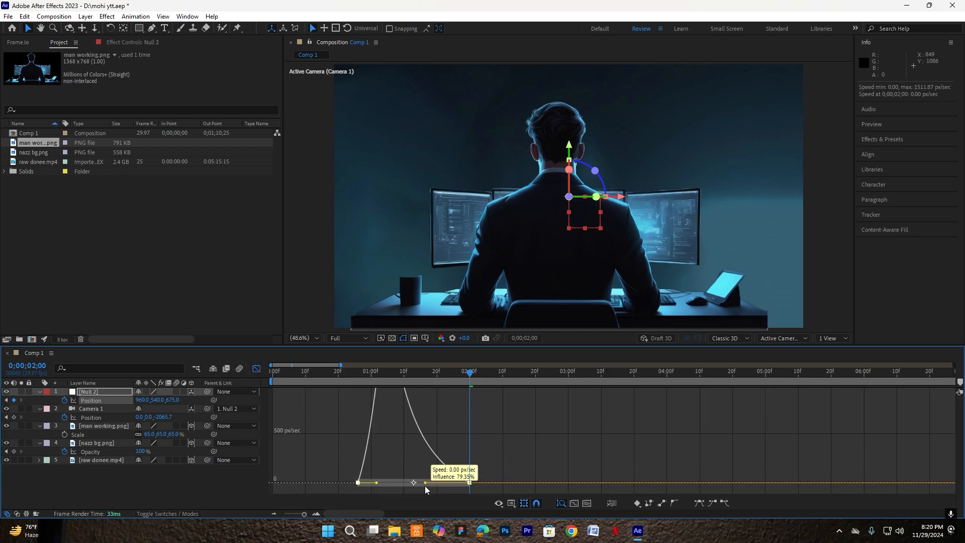
{"action": "left_click", "coordinate": [256, 370]}
{"action": "key", "text": "Home"}
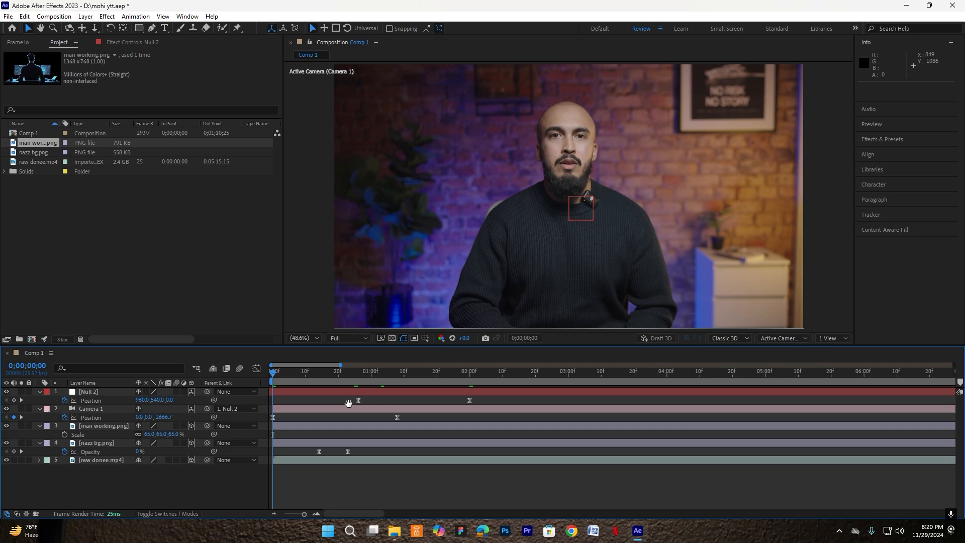
{"action": "key", "text": "space"}
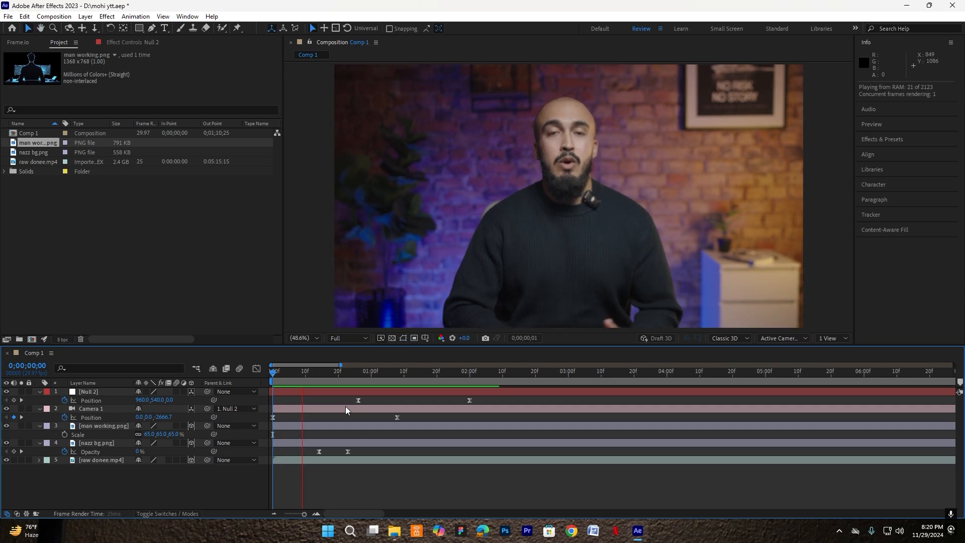
- Shift the null layer about seven frames earlier, show man working.png's opacity keyframes and replay the animation
{"action": "left_click_drag", "start_coordinate": [385, 394], "coordinate": [372, 392]}
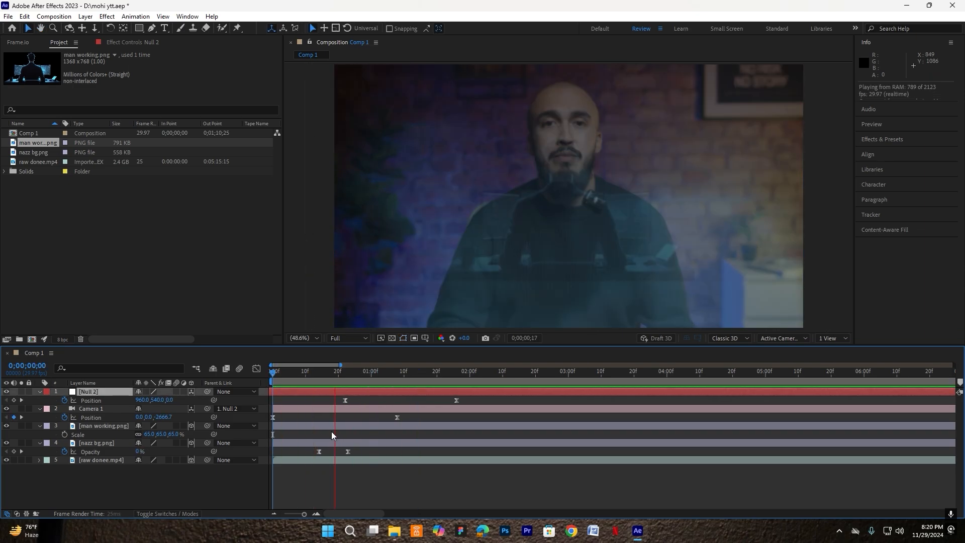
{"action": "key", "text": "space"}
{"action": "left_click", "coordinate": [348, 425]}
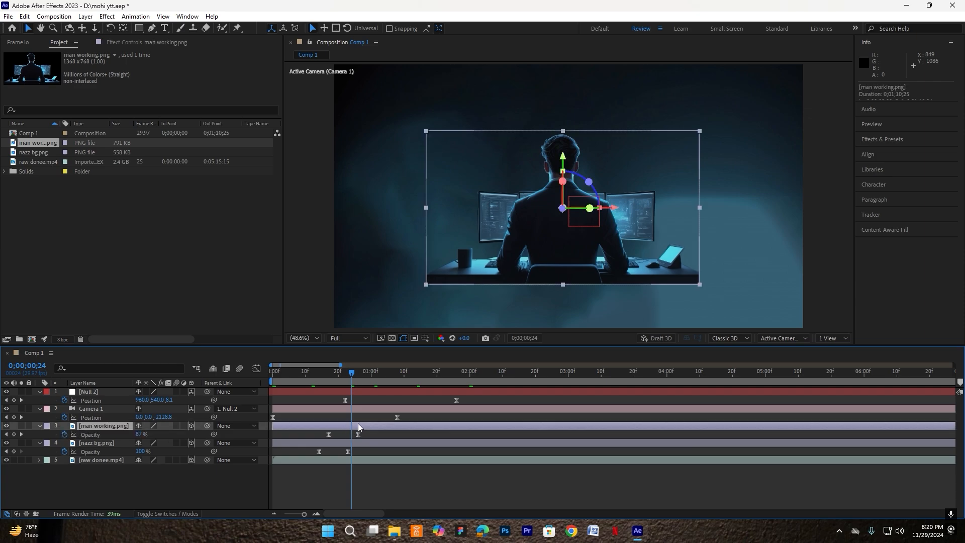
{"action": "left_click_drag", "start_coordinate": [359, 390], "coordinate": [348, 391]}
{"action": "key", "text": "space"}
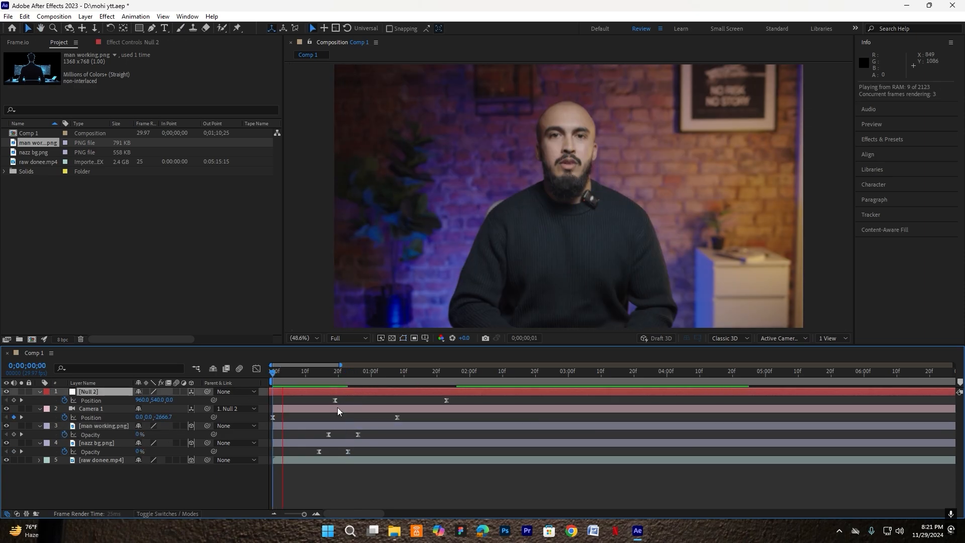
- Pull the null's last position keyframe slightly earlier, shift the layer so its move starts with nazz bg.png's fade, and preview
{"action": "left_click_drag", "start_coordinate": [447, 400], "coordinate": [438, 401]}
{"action": "left_click_drag", "start_coordinate": [409, 391], "coordinate": [392, 391]}
{"action": "left_click_drag", "start_coordinate": [352, 373], "coordinate": [237, 375]}
{"action": "key", "text": "space"}
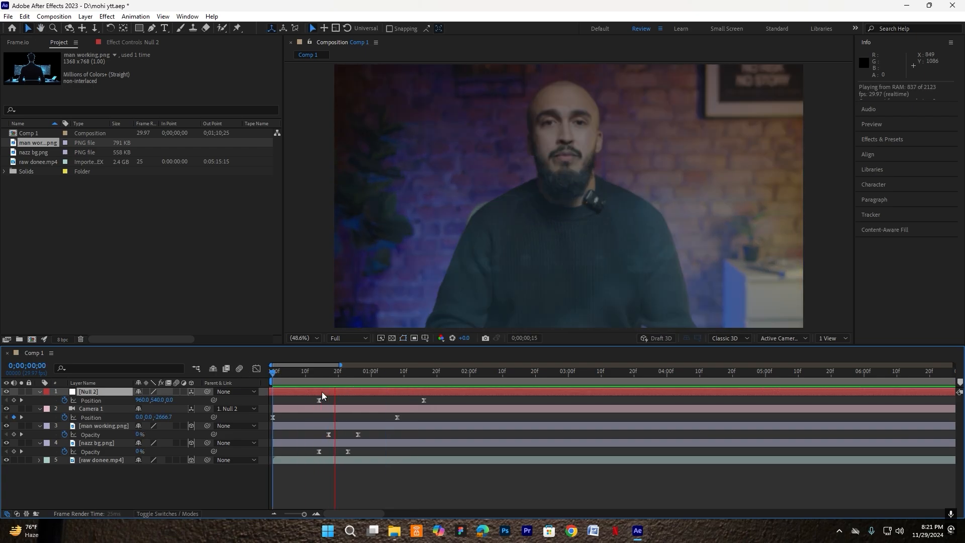
- Shift the null layer about two frames later and preview the transition from the start
{"action": "key", "text": "space"}
{"action": "left_click_drag", "start_coordinate": [306, 374], "coordinate": [258, 375]}
{"action": "left_click_drag", "start_coordinate": [330, 391], "coordinate": [337, 390]}
{"action": "key", "text": "space"}
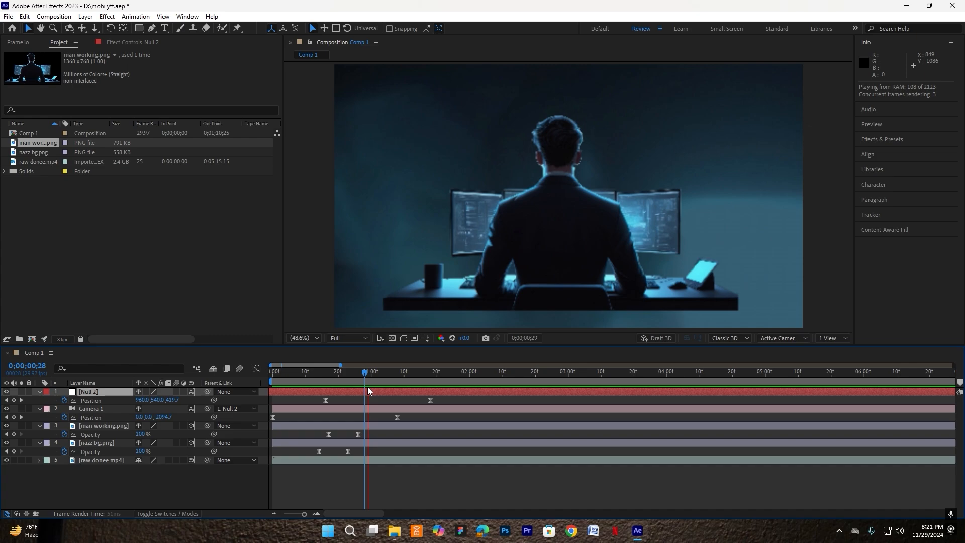
- Shift the nazz bg.png and man working.png layers two frames earlier each and replay from the first frame
{"action": "key", "text": "space"}
{"action": "left_click_drag", "start_coordinate": [365, 373], "coordinate": [265, 375]}
{"action": "left_click_drag", "start_coordinate": [339, 441], "coordinate": [330, 427]}
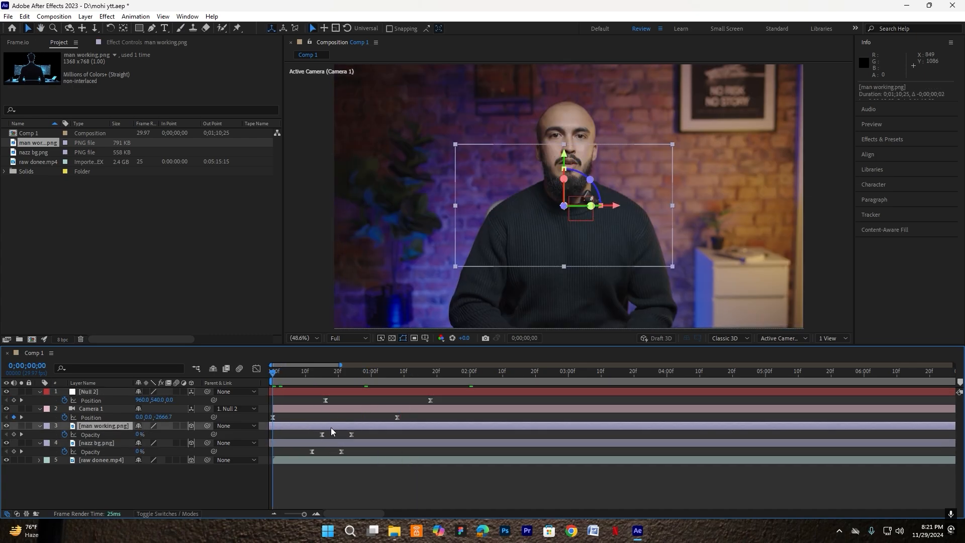
{"action": "key", "text": "space"}
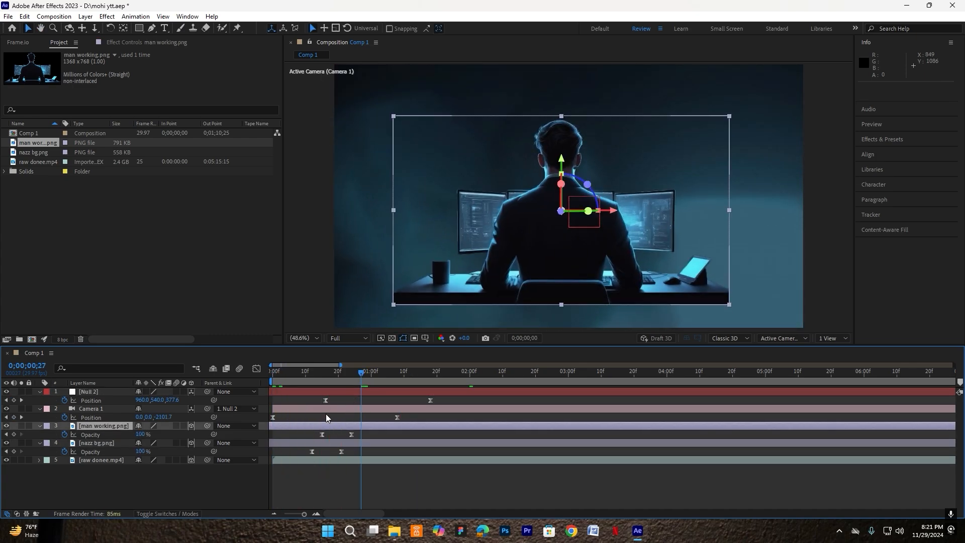
- Undo man working.png's shift, move the null layer earlier to align its first keyframe with nazz bg.png's first opacity keyframe, and preview
{"action": "key", "text": "ctrl+z"}
{"action": "left_click_drag", "start_coordinate": [309, 382], "coordinate": [322, 393]}
{"action": "key", "text": "space"}
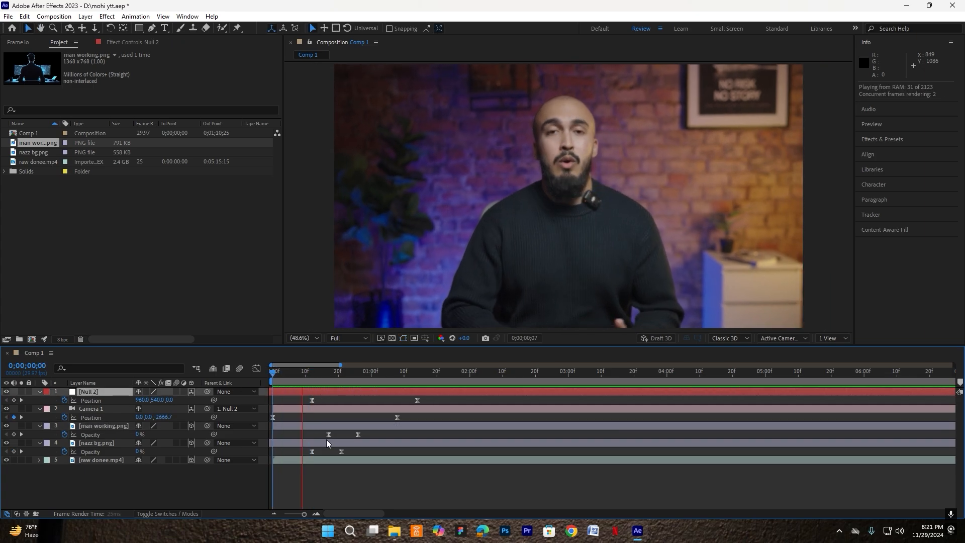
{"action": "key", "text": "space"}
{"action": "key", "text": "Home"}
{"action": "key", "text": "space"}
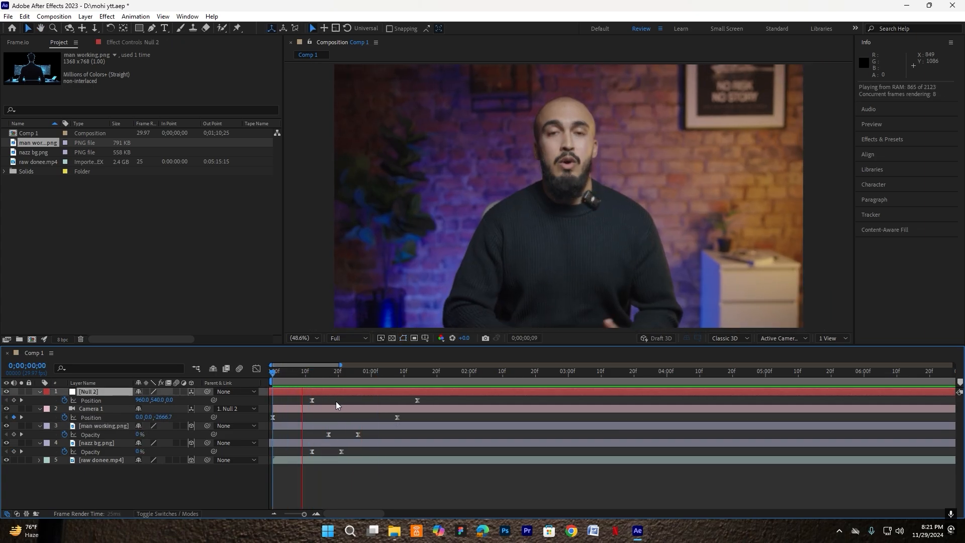
- Shift the man working.png layer two frames earlier and replay the transition from the start
{"action": "key", "text": "space"}
{"action": "left_click", "coordinate": [342, 426]}
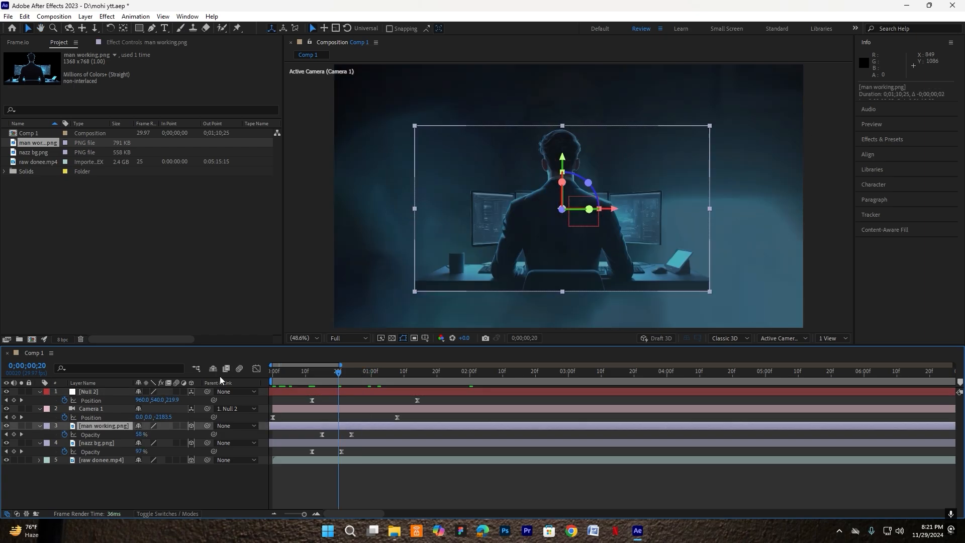
{"action": "key", "text": "Home"}
{"action": "key", "text": "space"}
{"action": "key", "text": "space"}
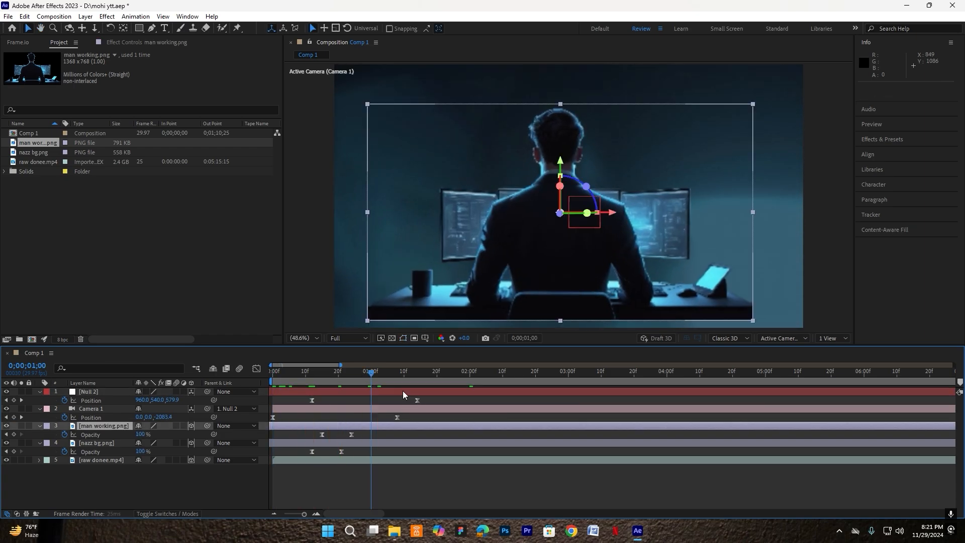
- Fine-tune the incoming influence of the null's last position keyframe in the speed graph
{"action": "key", "text": "Home"}
{"action": "left_click_drag", "start_coordinate": [420, 399], "coordinate": [296, 406]}
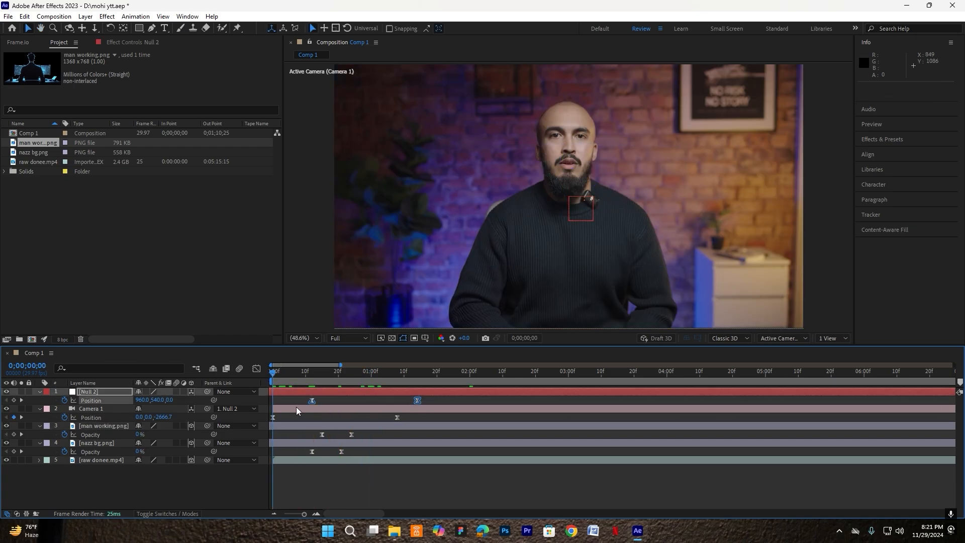
{"action": "left_click", "coordinate": [256, 370]}
{"action": "left_click_drag", "start_coordinate": [444, 428], "coordinate": [272, 505]}
{"action": "scroll", "coordinate": [367, 490], "scroll_direction": "up", "scroll_amount": 1}
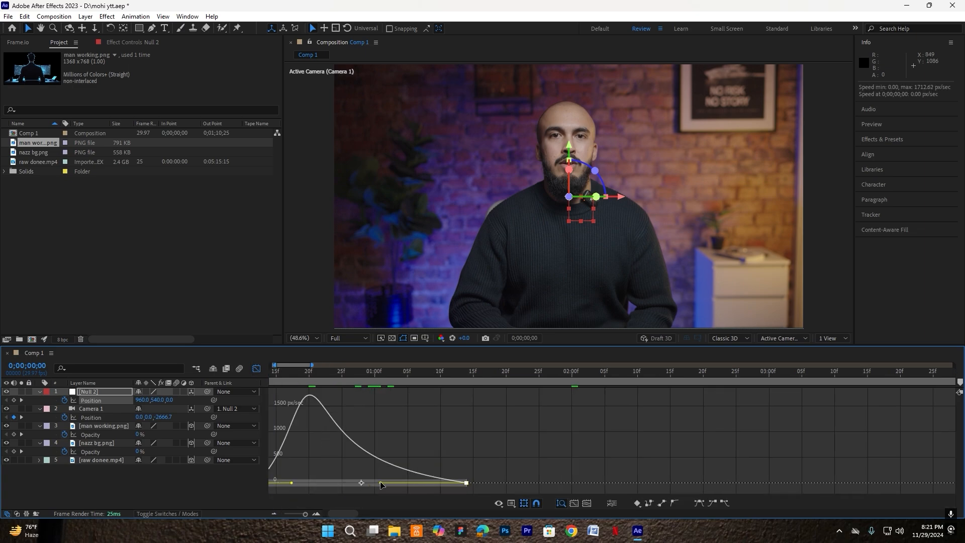
{"action": "left_click_drag", "start_coordinate": [384, 482], "coordinate": [385, 483]}
{"action": "left_click", "coordinate": [256, 370]}
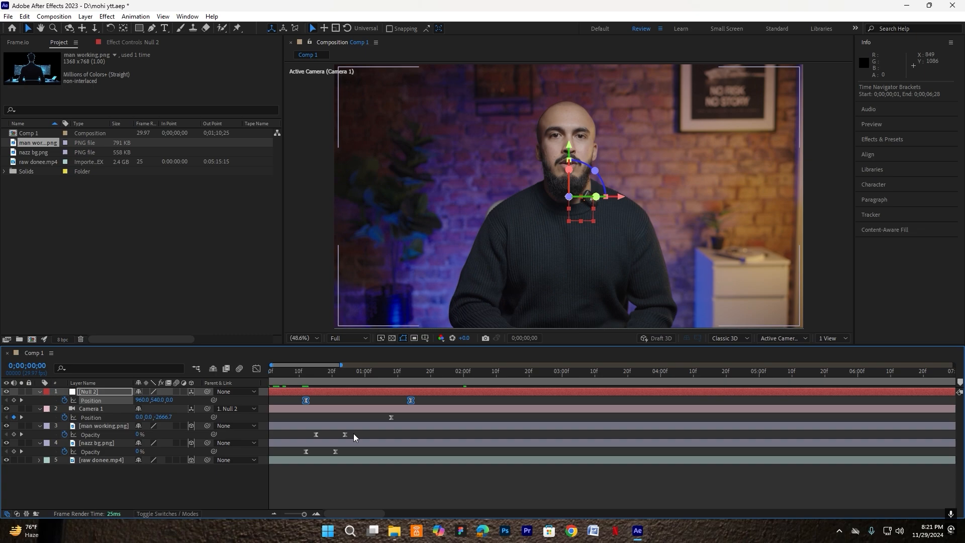
- Replay the transition from the first frame to check the timing of the camera push and the fades
{"action": "scroll", "coordinate": [278, 387], "scroll_direction": "left", "scroll_amount": 1}
{"action": "key", "text": "space"}
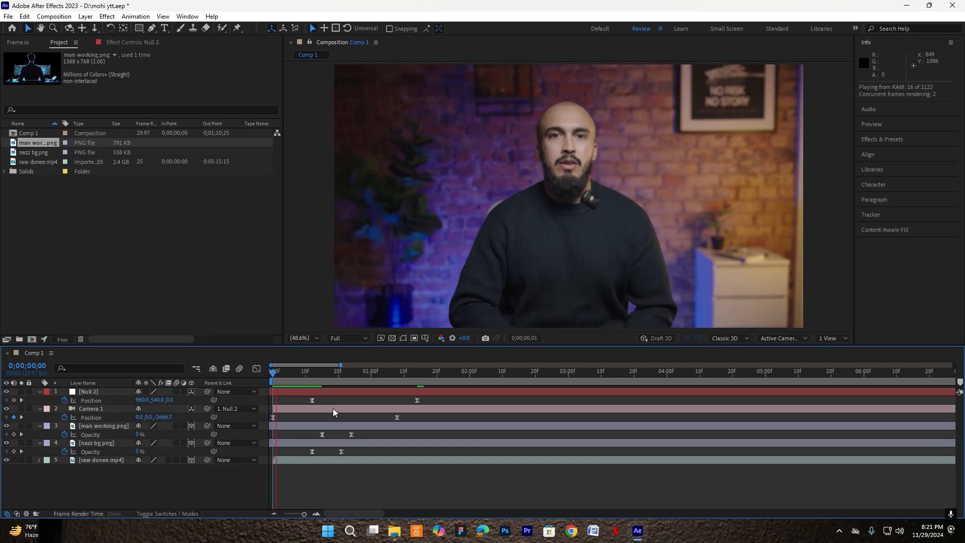
{"action": "left_click", "coordinate": [272, 373]}
{"action": "key", "text": "space"}
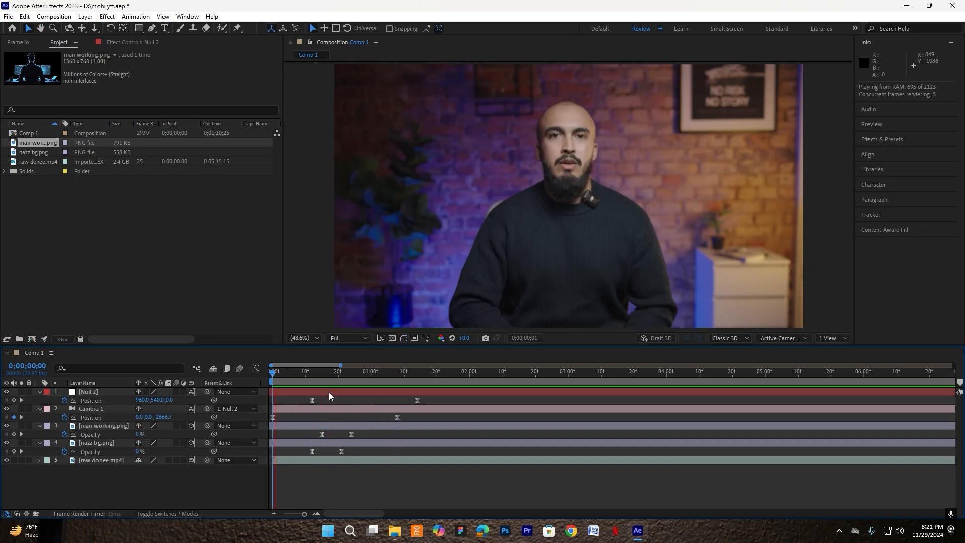
{"action": "key", "text": "space"}
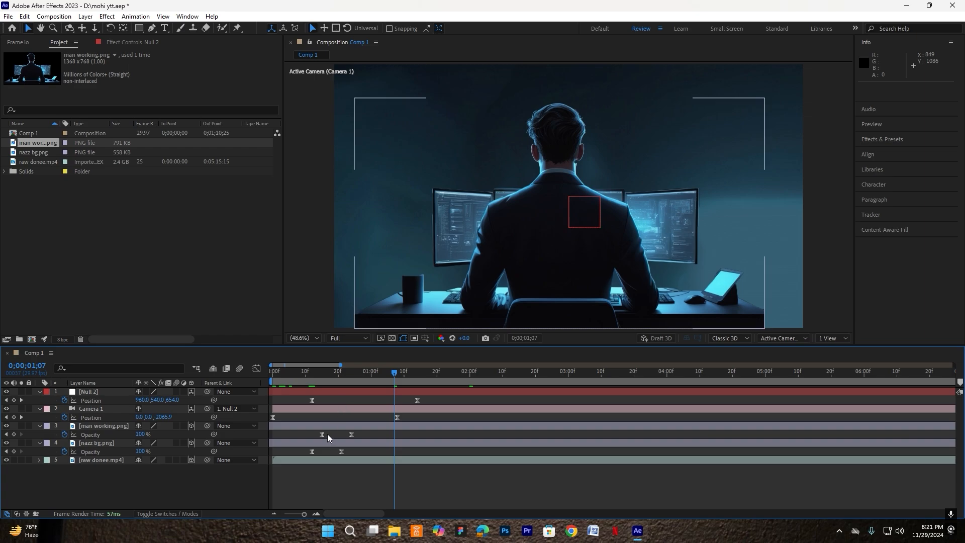
{"action": "left_click_drag", "start_coordinate": [282, 374], "coordinate": [250, 379]}
{"action": "key", "text": "space"}
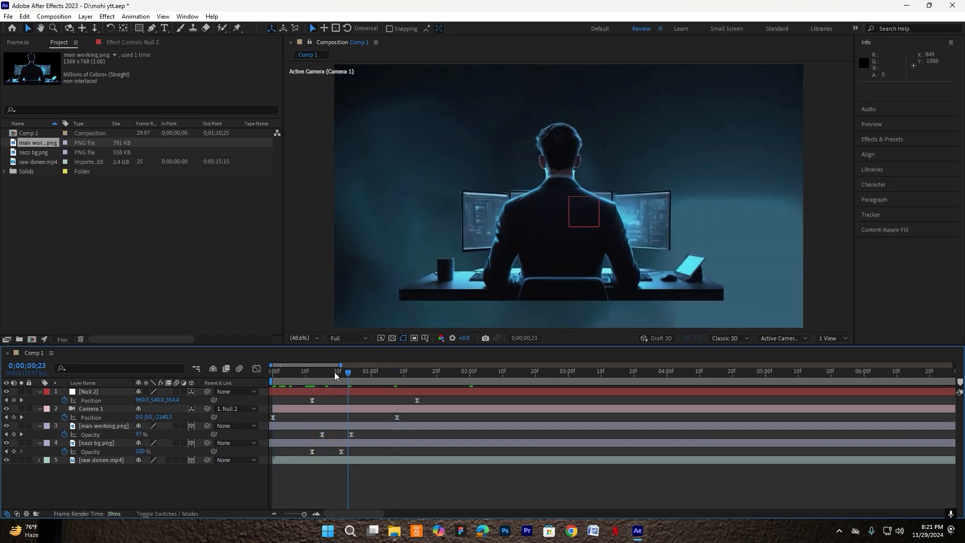
- Add a horizontal text layer reading "you're hungry for that dream" at 0;00;01;14
{"action": "left_click_drag", "start_coordinate": [334, 372], "coordinate": [417, 378]}
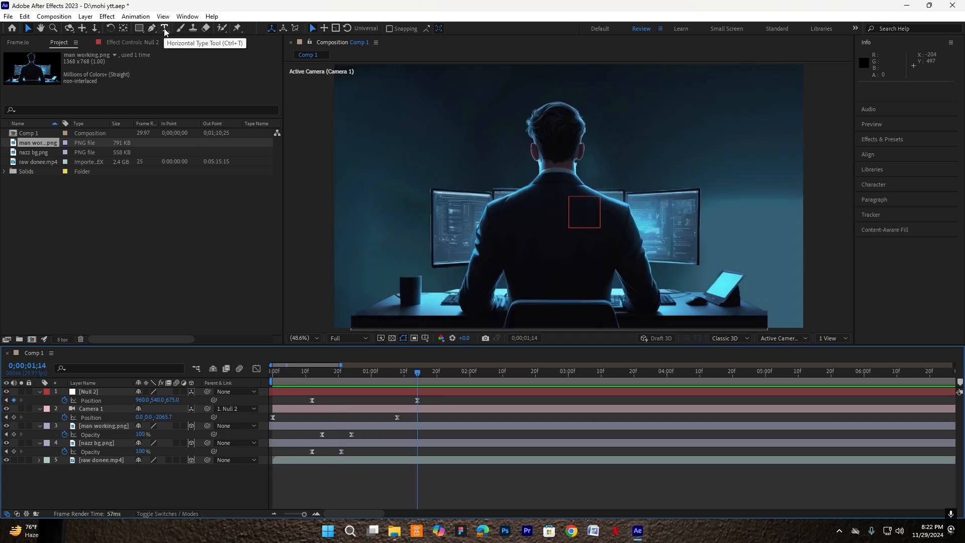
{"action": "key", "text": "t"}
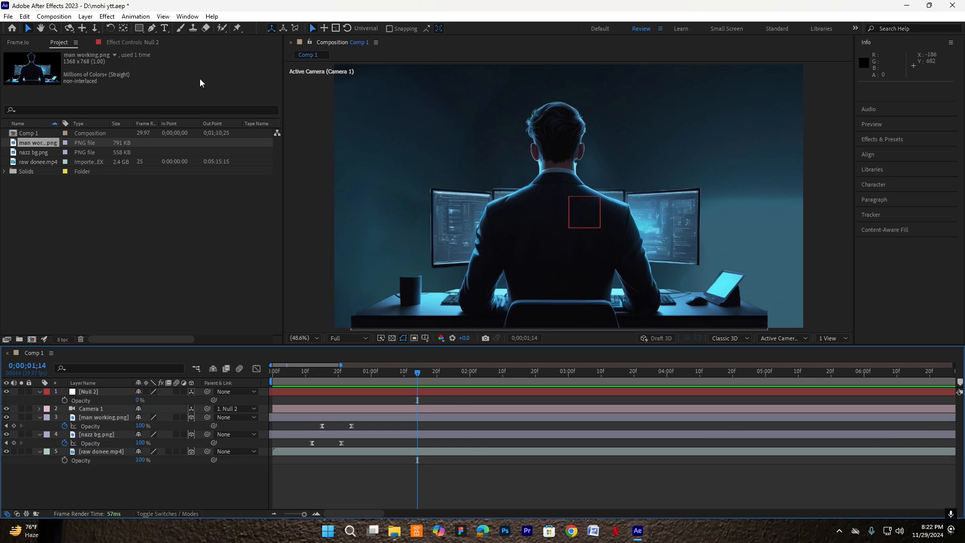
{"action": "key", "text": "ctrl+t"}
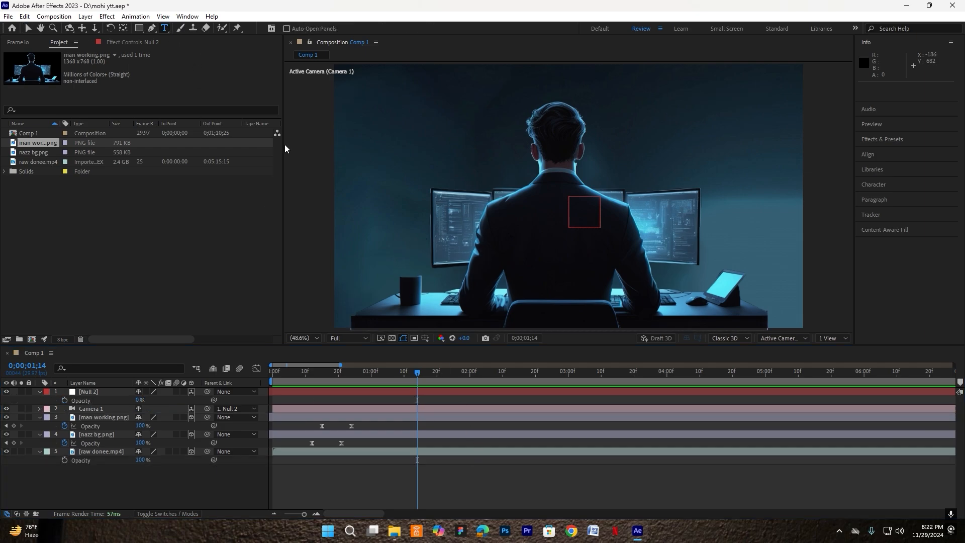
{"action": "left_click", "coordinate": [397, 255]}
{"action": "type", "text": "you're hungry for"}
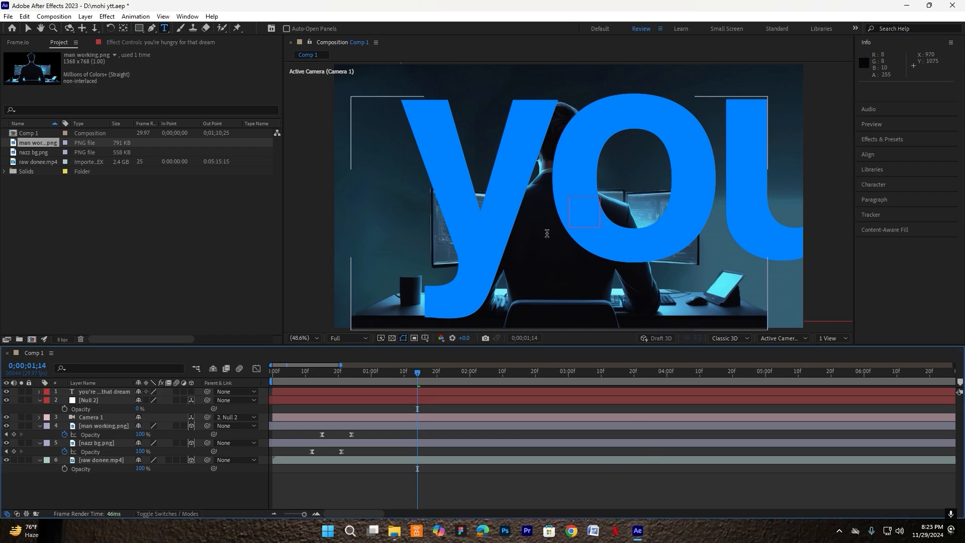
{"action": "key", "text": "v"}
- Center the text layer's anchor point and align the text horizontally to the center of the composition
{"action": "left_click", "coordinate": [123, 28]}
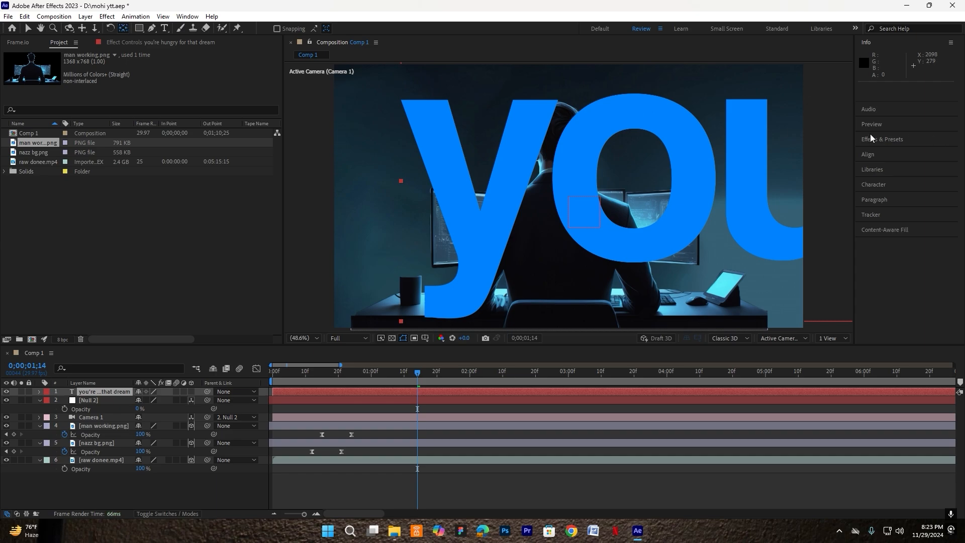
{"action": "left_click", "coordinate": [870, 154]}
{"action": "left_click", "coordinate": [881, 128]}
- Scale the text layer down to 9% and move it lower, across the man's back
{"action": "key", "text": "s"}
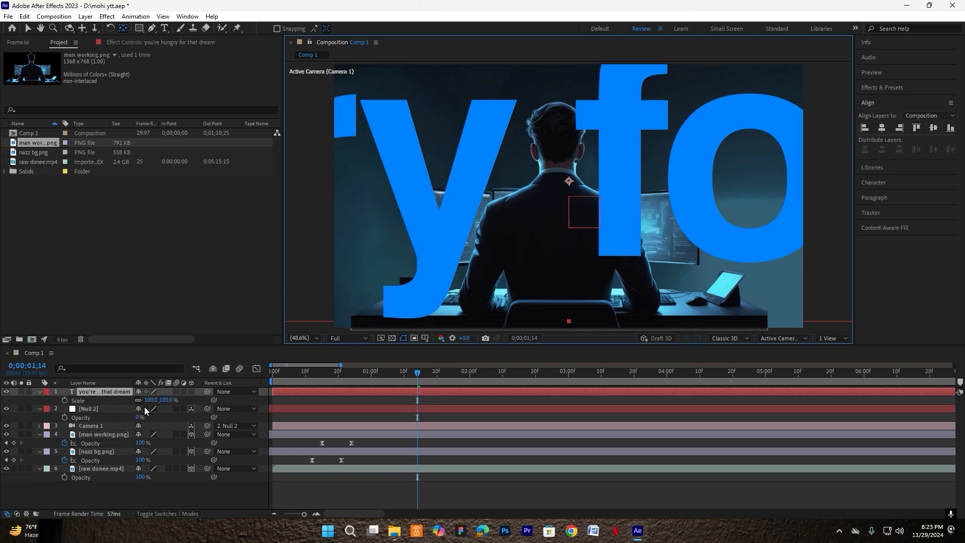
{"action": "left_click_drag", "start_coordinate": [150, 400], "coordinate": [116, 408]}
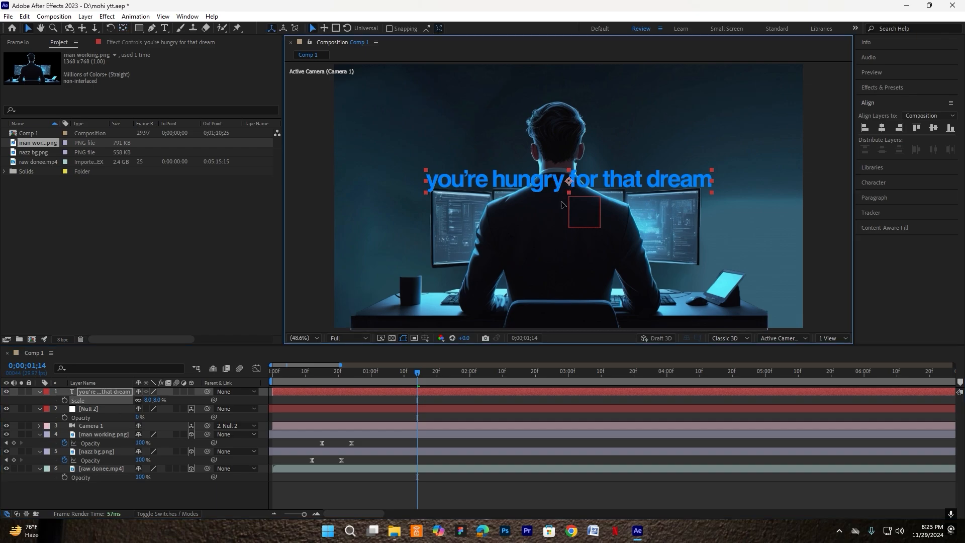
{"action": "left_click_drag", "start_coordinate": [563, 176], "coordinate": [557, 241]}
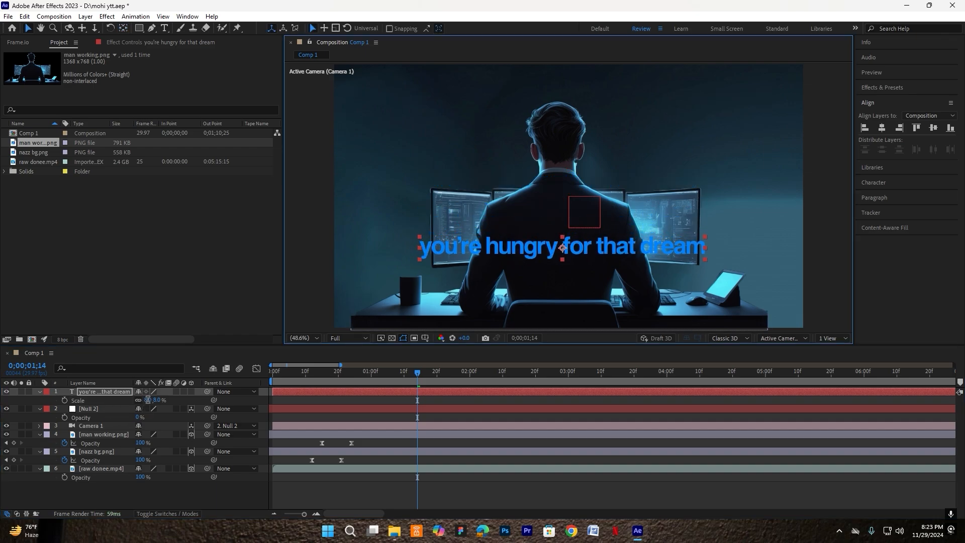
{"action": "left_click_drag", "start_coordinate": [148, 399], "coordinate": [148, 402]}
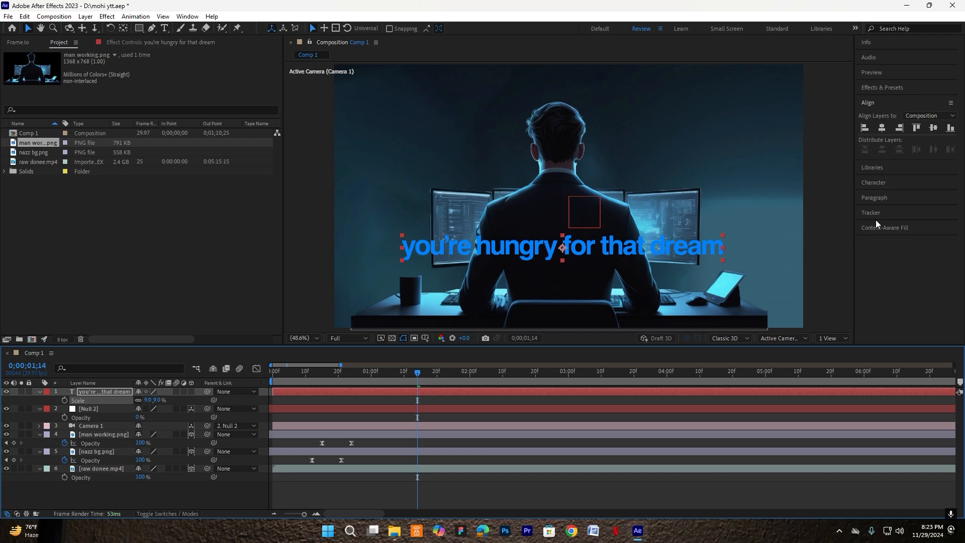
- Change the text's fill color to white
{"action": "left_click", "coordinate": [873, 182]}
{"action": "left_click", "coordinate": [940, 150]}
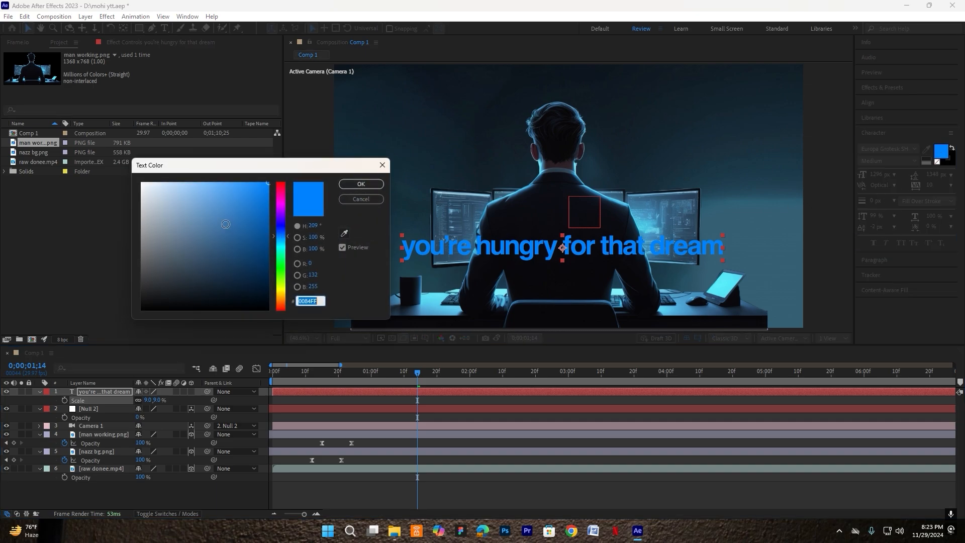
{"action": "left_click", "coordinate": [143, 185]}
{"action": "left_click", "coordinate": [368, 183]}
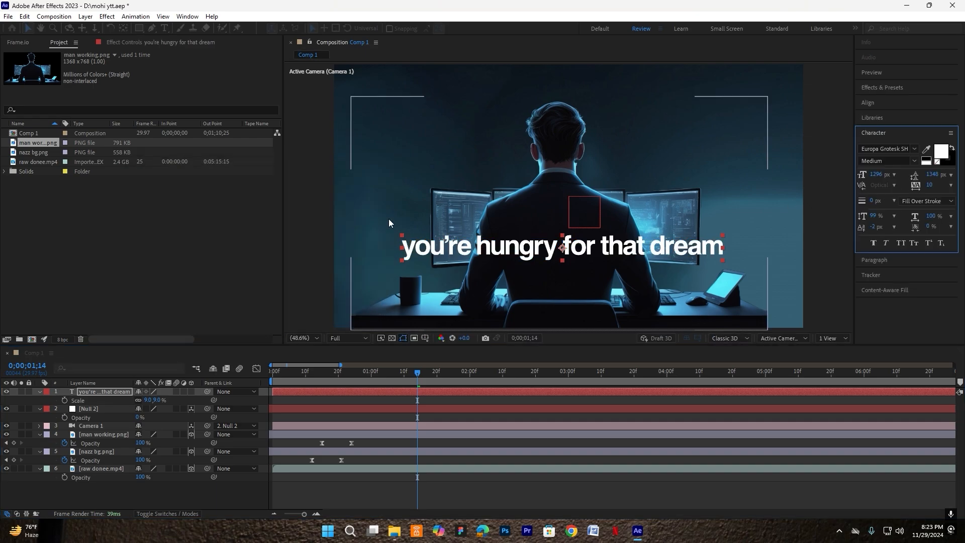
- Change the caption's font to Montserrat Medium and set its tracking to -25
{"action": "double_click", "coordinate": [99, 391]}
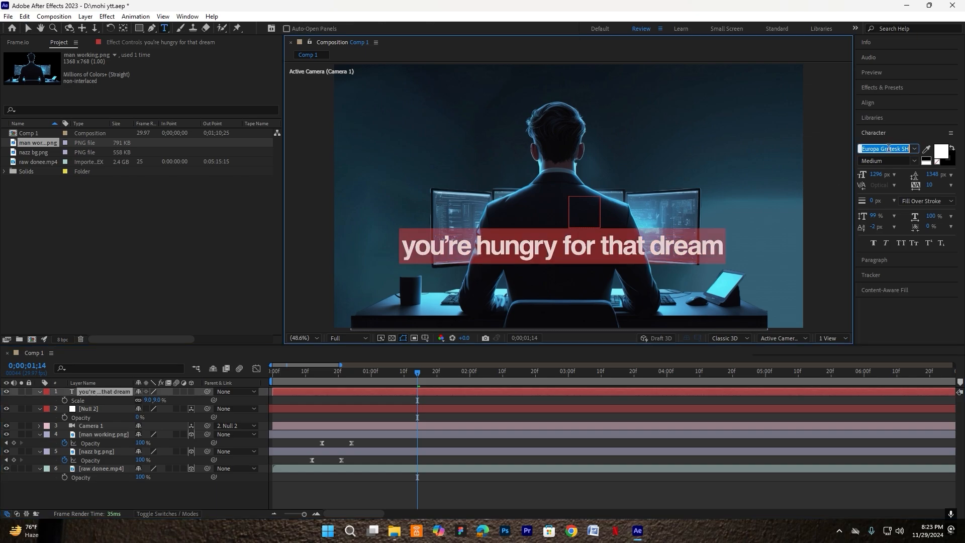
{"action": "type", "text": "mont"}
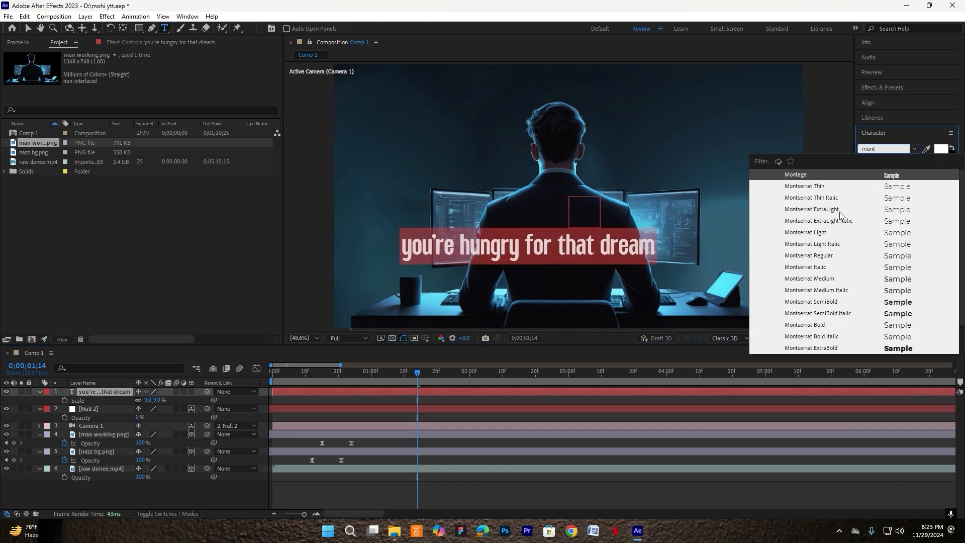
{"action": "left_click", "coordinate": [818, 282]}
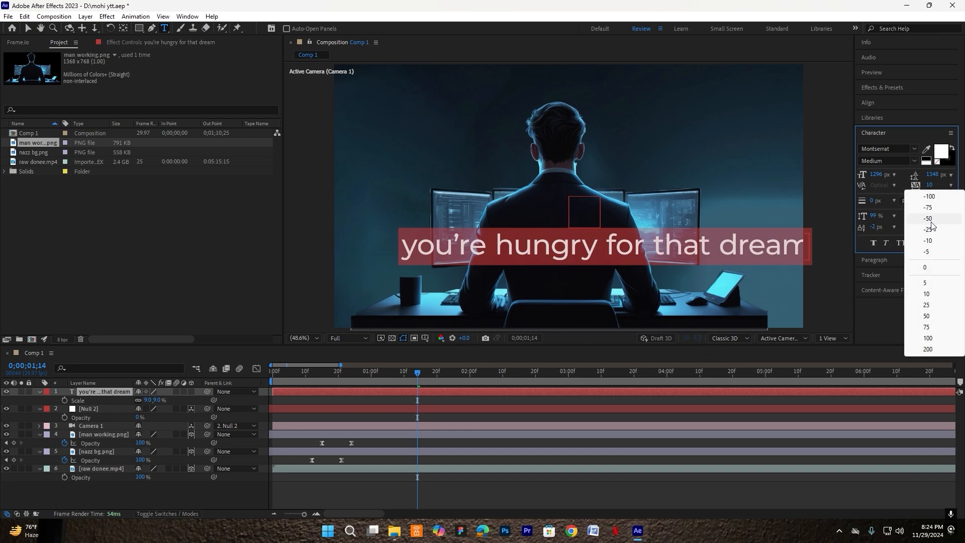
{"action": "left_click", "coordinate": [928, 230]}
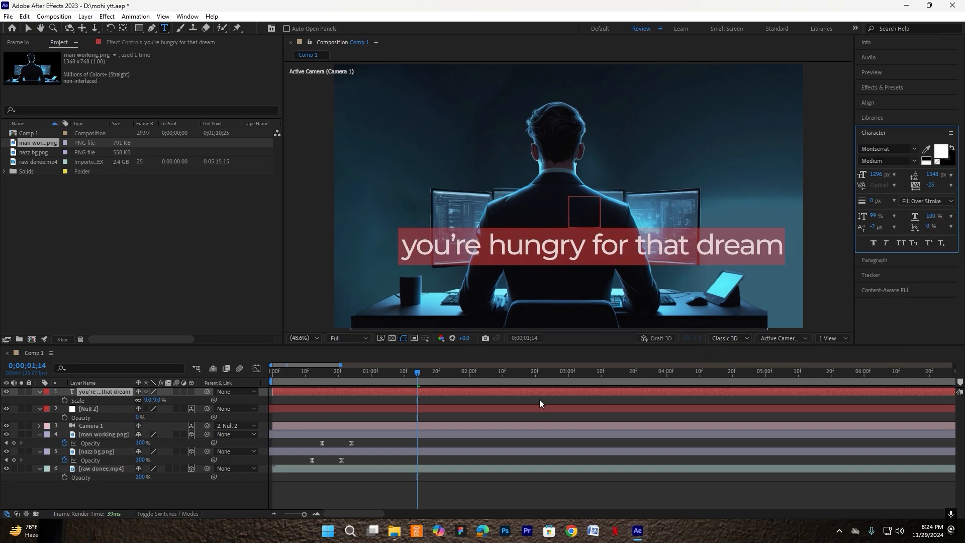
- Scale the caption down to 8% and reposition it centrally across the man's back
{"action": "left_click", "coordinate": [111, 393]}
{"action": "type", "text": "8"}
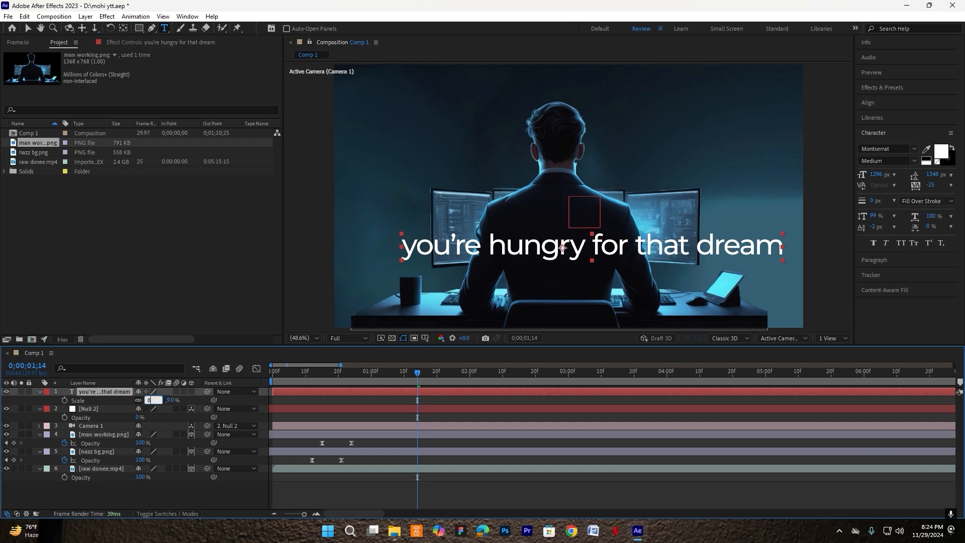
{"action": "key", "text": "Return"}
{"action": "key", "text": "v"}
{"action": "left_click_drag", "start_coordinate": [671, 253], "coordinate": [719, 244]}
- Color the words "that dream" in the caption yellow (FFF600)
{"action": "double_click", "coordinate": [622, 250]}
{"action": "left_click", "coordinate": [602, 245]}
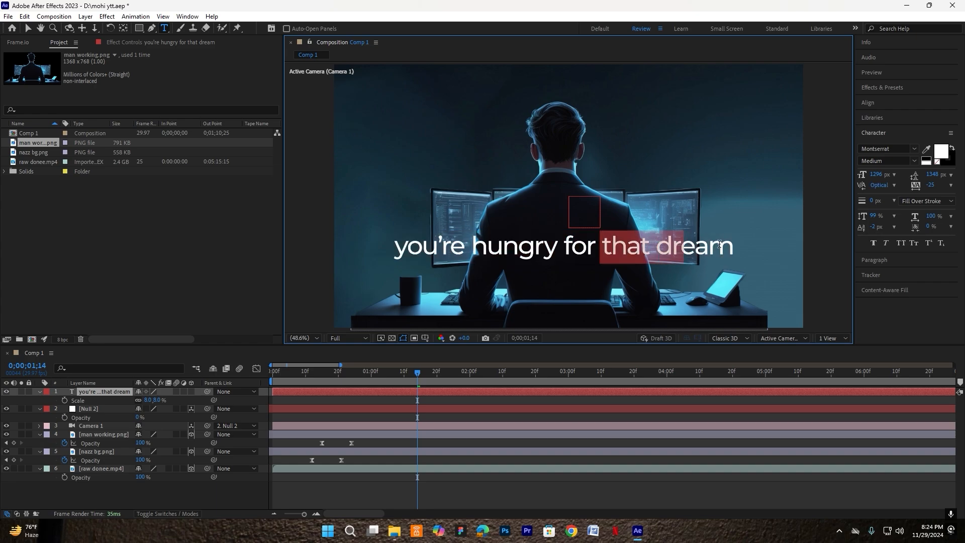
{"action": "left_click", "coordinate": [942, 152]}
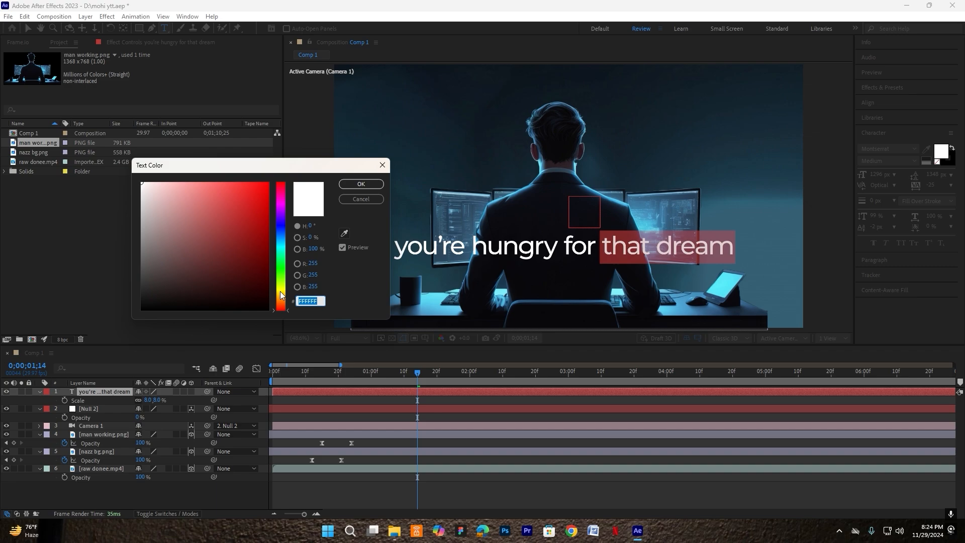
{"action": "type", "text": "FFF600"}
{"action": "left_click", "coordinate": [361, 184]}
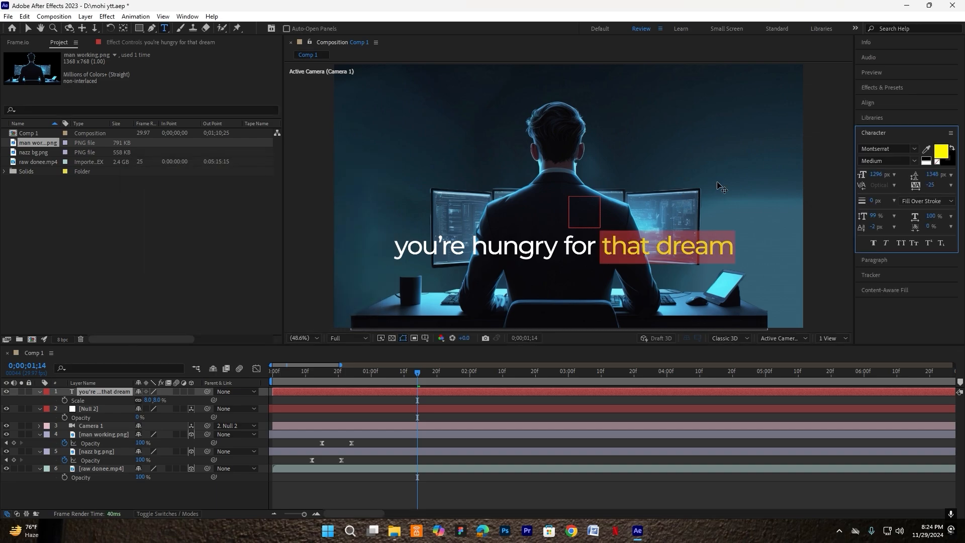
- Set the words "that dream" to Montserrat Bold and nudge the caption slightly sideways to recenter it
{"action": "left_click", "coordinate": [909, 161]}
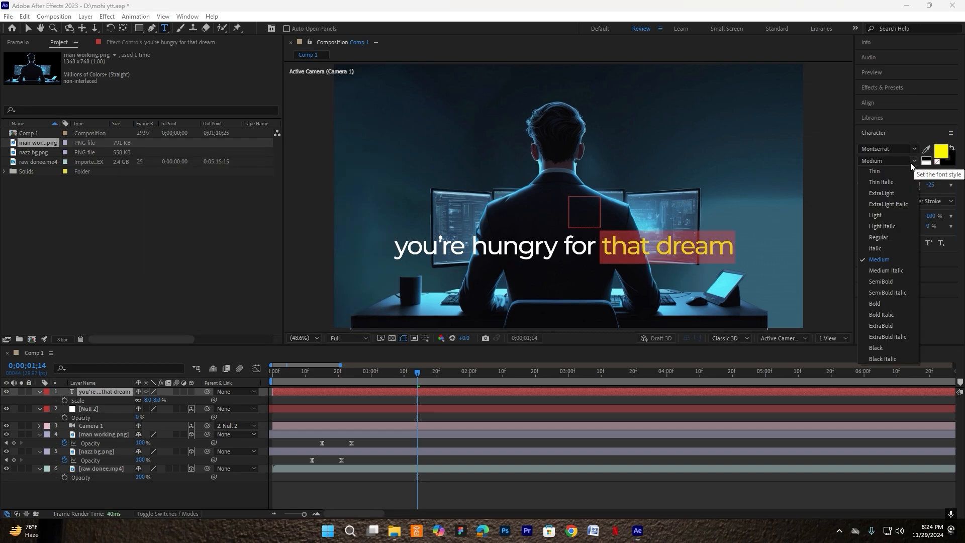
{"action": "left_click", "coordinate": [882, 280]}
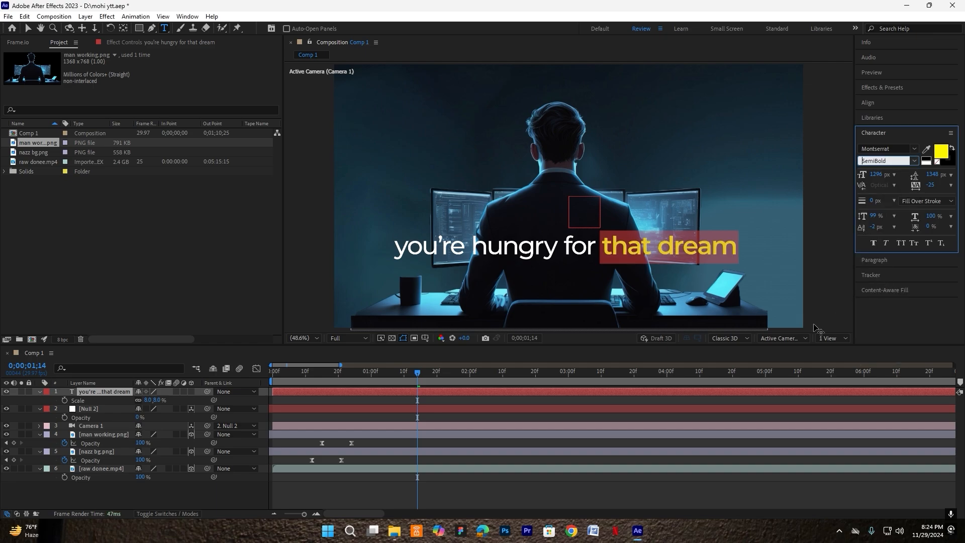
{"action": "left_click", "coordinate": [907, 161]}
{"action": "left_click", "coordinate": [873, 306]}
{"action": "left_click", "coordinate": [642, 396]}
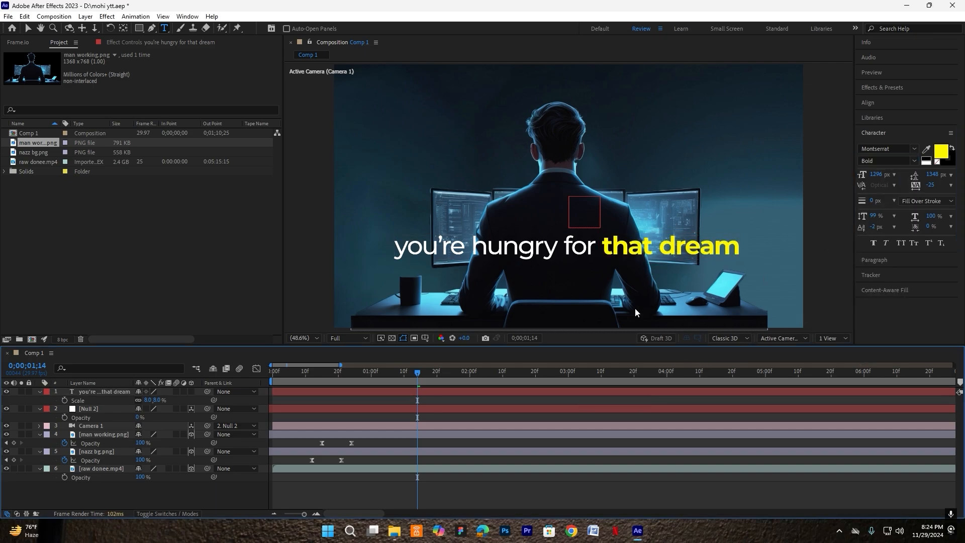
{"action": "key", "text": "v"}
{"action": "left_click", "coordinate": [641, 253]}
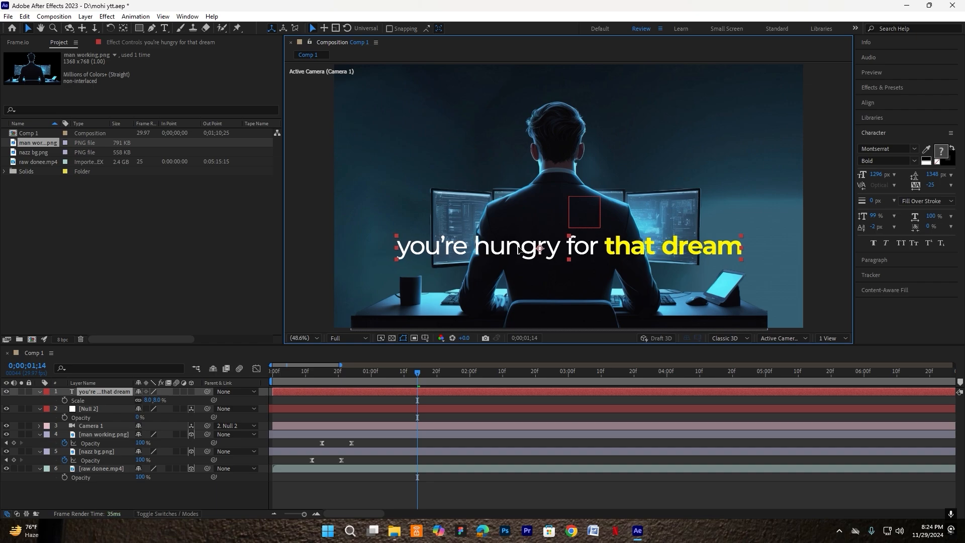
- Make the caption a 3D layer and reduce its scale to 5%
{"action": "left_click", "coordinate": [40, 391]}
{"action": "left_click", "coordinate": [191, 391]}
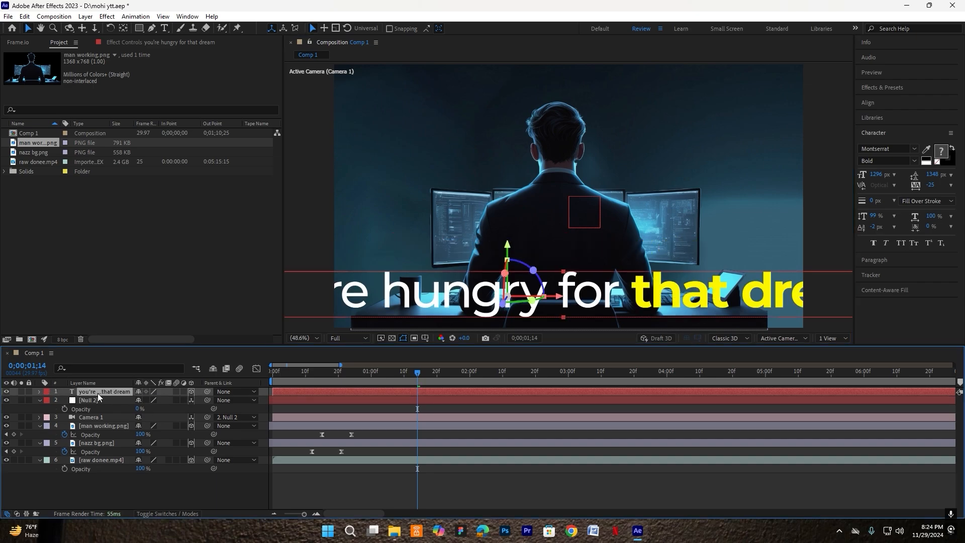
{"action": "type", "text": "s"}
{"action": "type", "text": "7"}
{"action": "key", "text": "Return"}
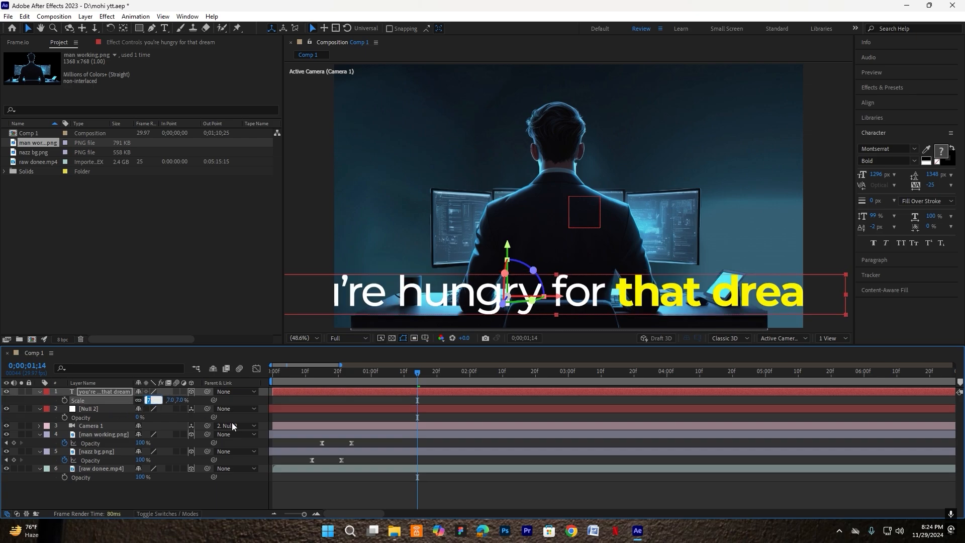
{"action": "type", "text": "5"}
{"action": "key", "text": "Return"}
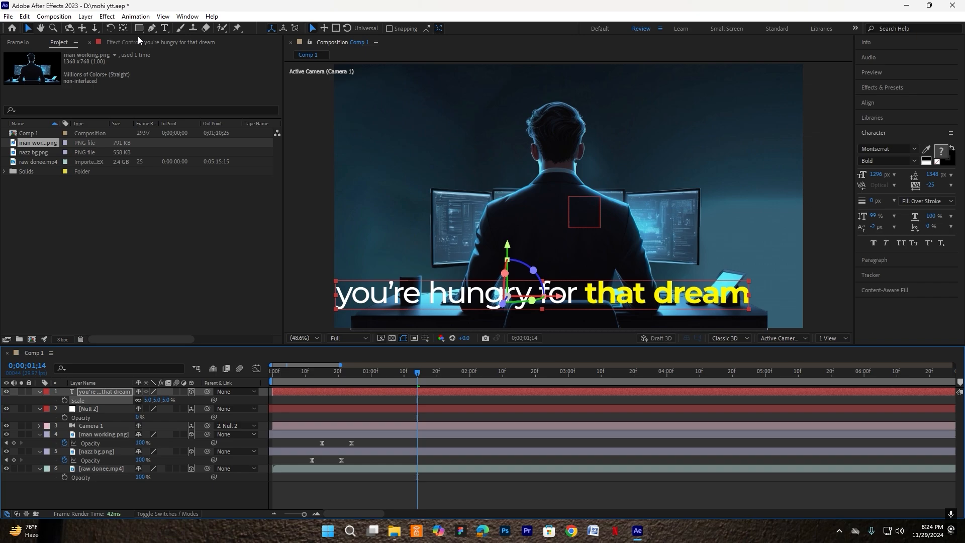
- Center the caption's anchor point, move the caption up across the man's back, and set its scale to 4%
{"action": "double_click", "coordinate": [123, 28], "text": "ctrl"}
{"action": "key", "text": "v"}
{"action": "left_click_drag", "start_coordinate": [593, 294], "coordinate": [621, 243]}
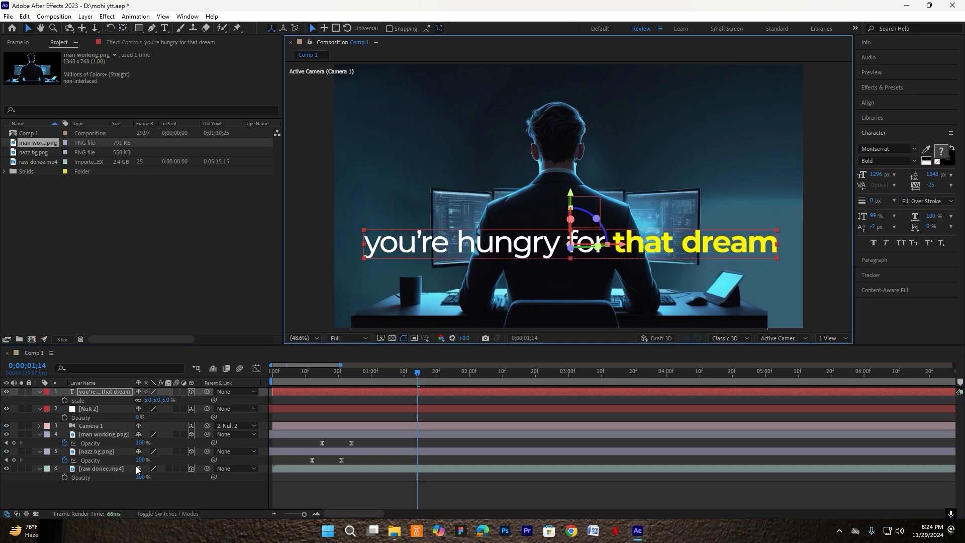
{"action": "left_click", "coordinate": [150, 401]}
{"action": "type", "text": "4"}
{"action": "key", "text": "Return"}
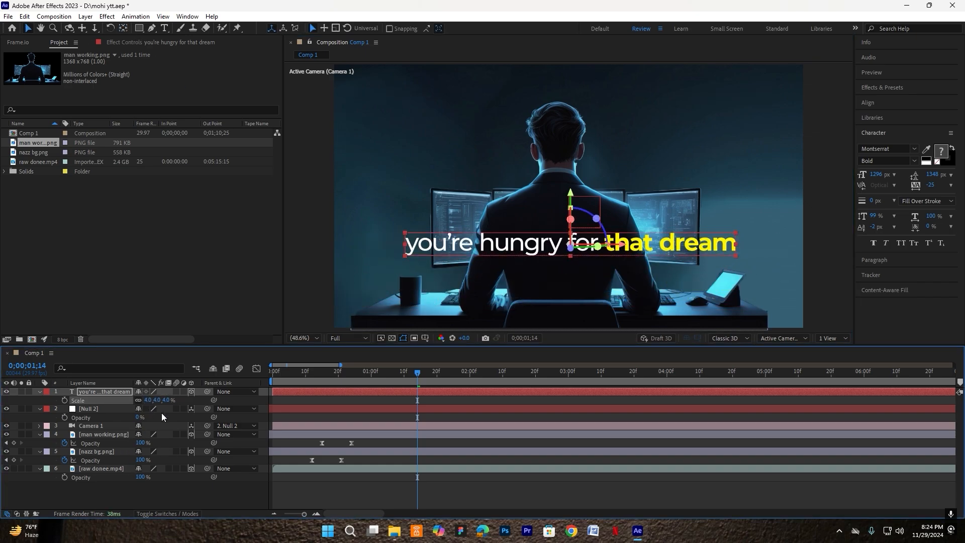
{"action": "left_click_drag", "start_coordinate": [513, 237], "coordinate": [516, 236]}
- Add a black drop shadow to the caption with 91% opacity, distance 11 and softness 62
{"action": "key", "text": "ctrl+space"}
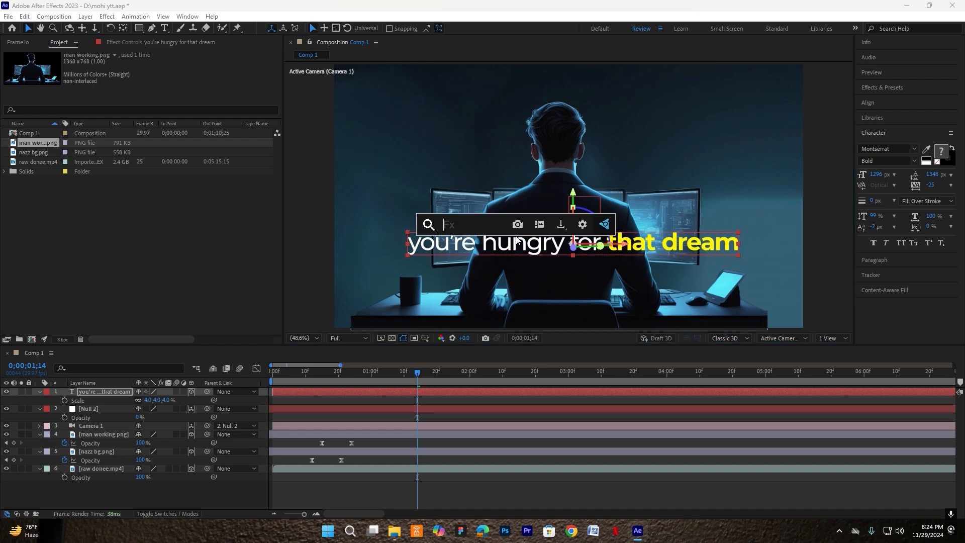
{"action": "type", "text": "mohi d"}
{"action": "key", "text": "Return"}
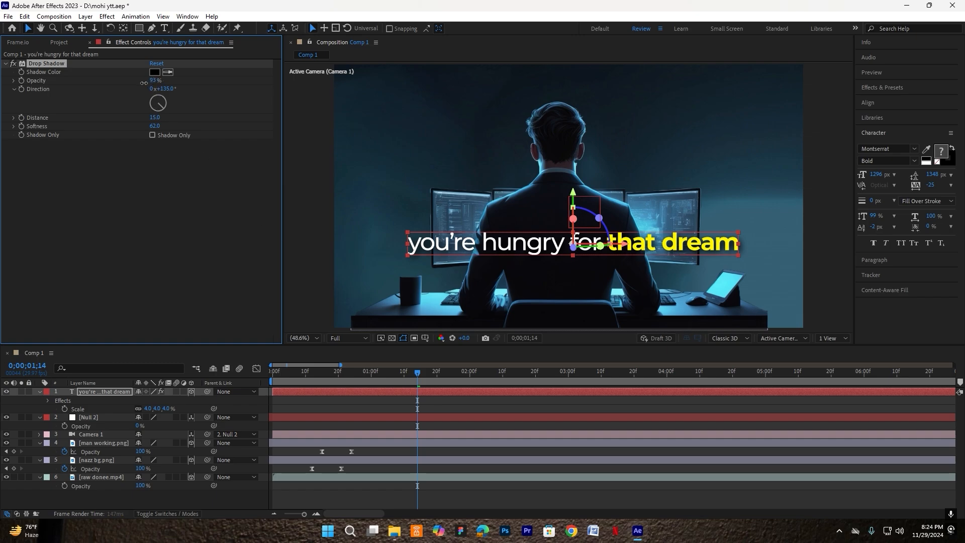
{"action": "left_click", "coordinate": [465, 405]}
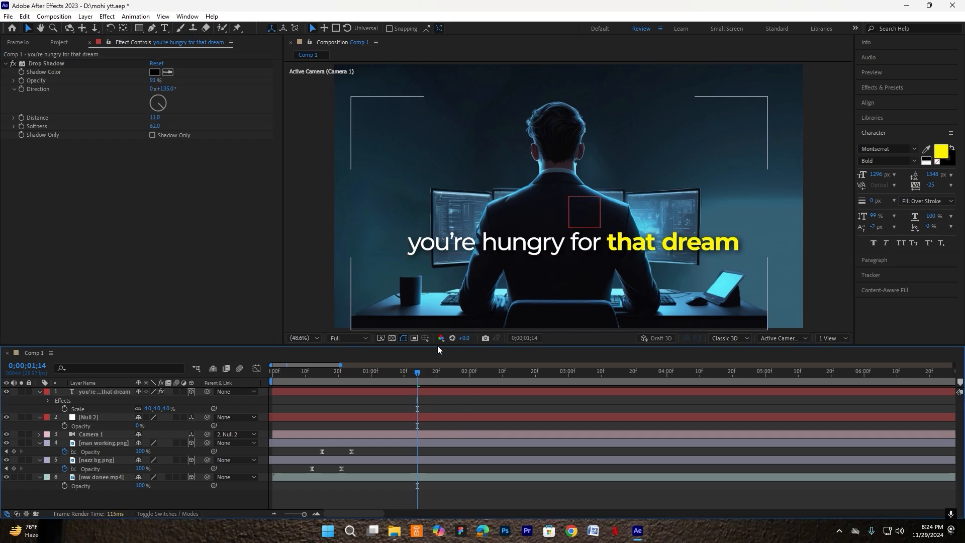
{"action": "left_click", "coordinate": [39, 391]}
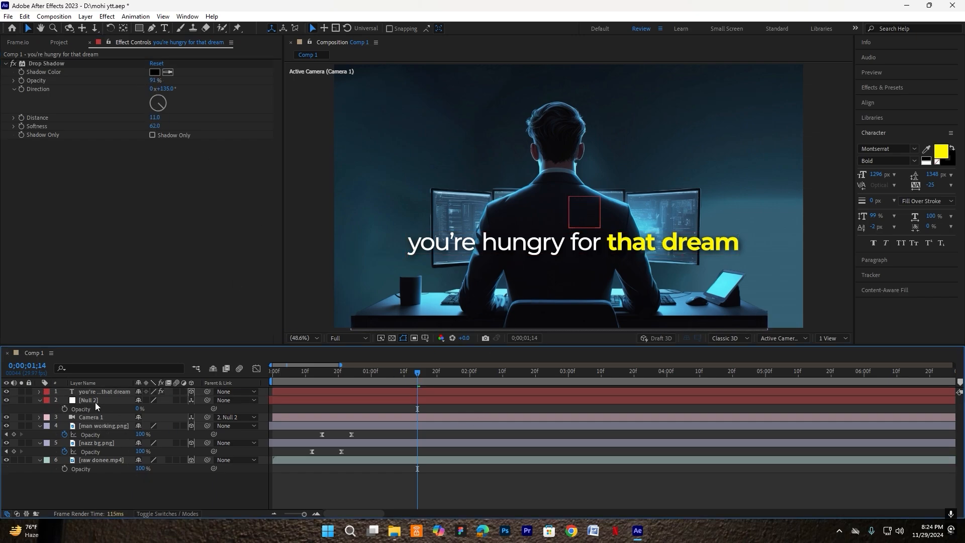
- Apply the Blur & Fade In text animation preset to the caption layer and reveal its keyframes
{"action": "left_click", "coordinate": [70, 394]}
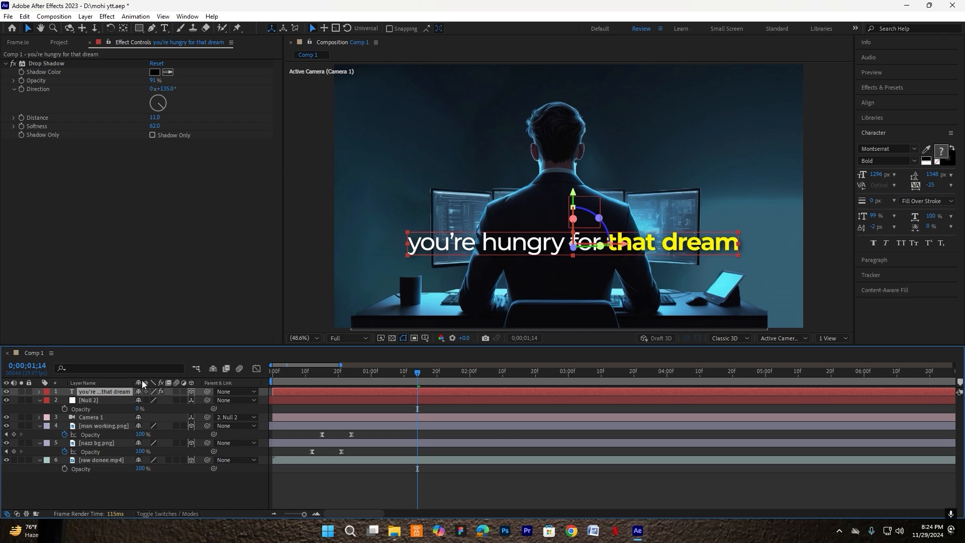
{"action": "key", "text": "ctrl+space"}
{"action": "type", "text": "blur"}
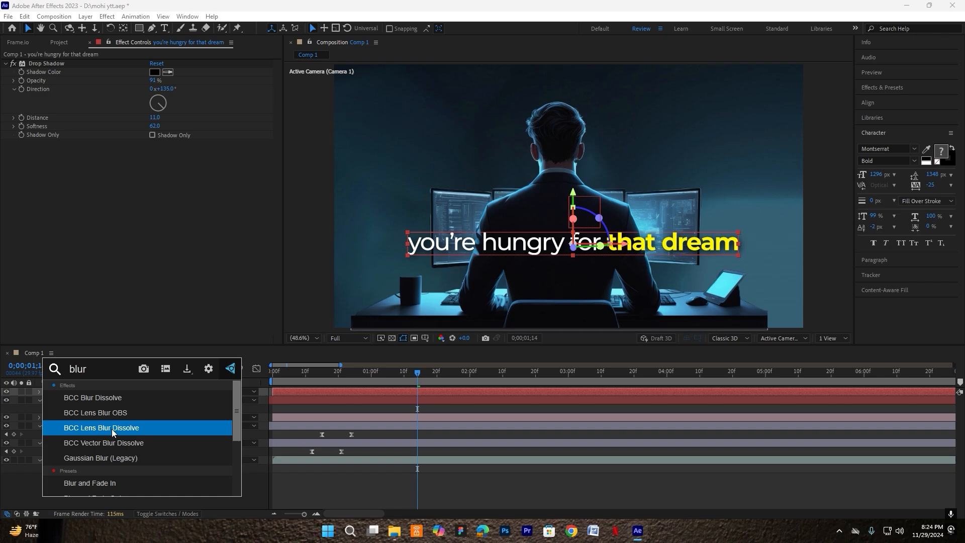
{"action": "scroll", "coordinate": [111, 429], "scroll_direction": "down", "scroll_amount": 2}
{"action": "left_click", "coordinate": [107, 429]}
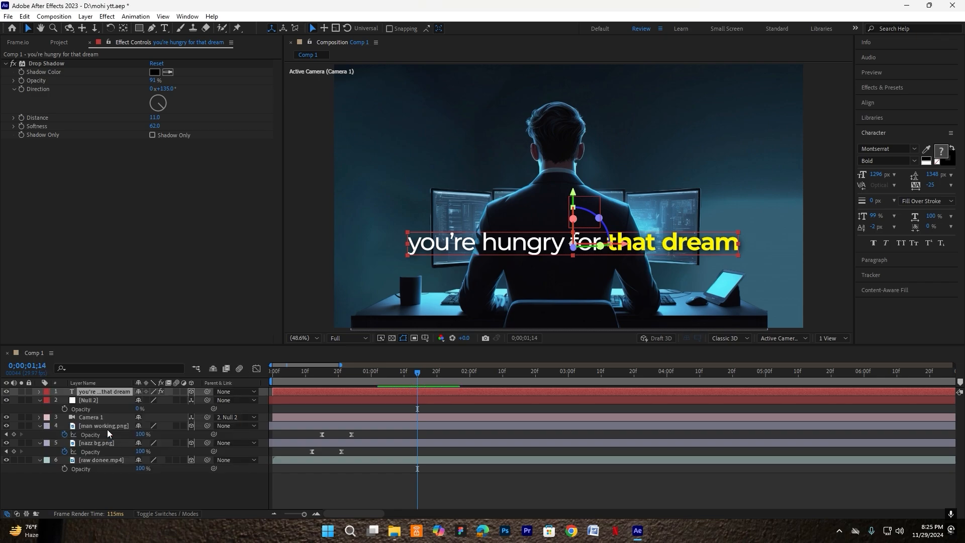
{"action": "key", "text": "u"}
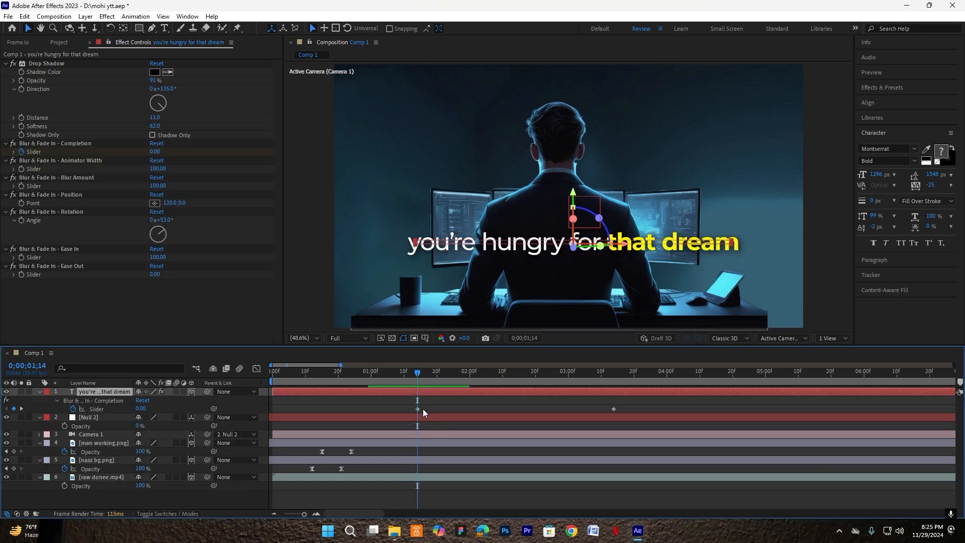
- Retime the caption's Blur & Fade In completion keyframes to run from about 0;00;00;23 to 0;00;01;18
{"action": "left_click_drag", "start_coordinate": [613, 409], "coordinate": [552, 414]}
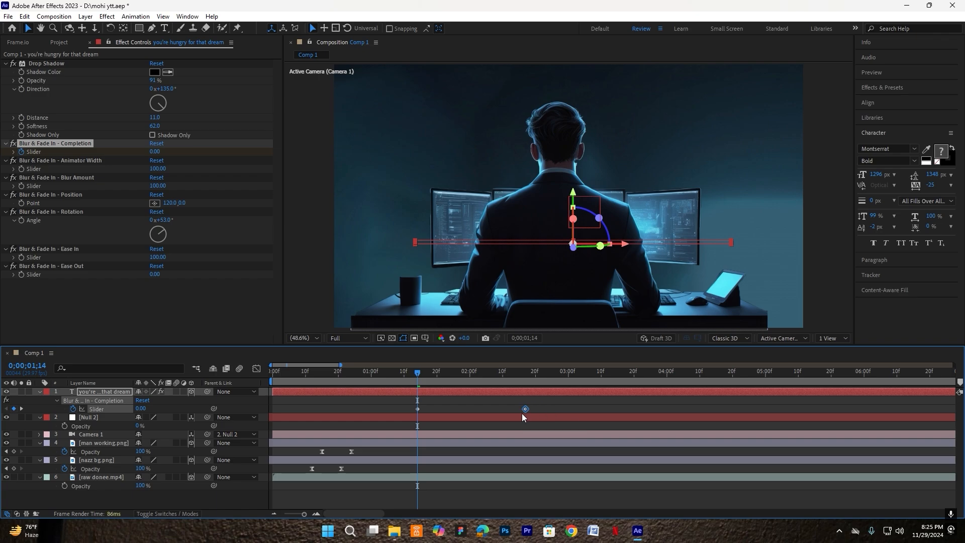
{"action": "left_click_drag", "start_coordinate": [433, 395], "coordinate": [362, 393]}
{"action": "left_click_drag", "start_coordinate": [457, 408], "coordinate": [431, 413]}
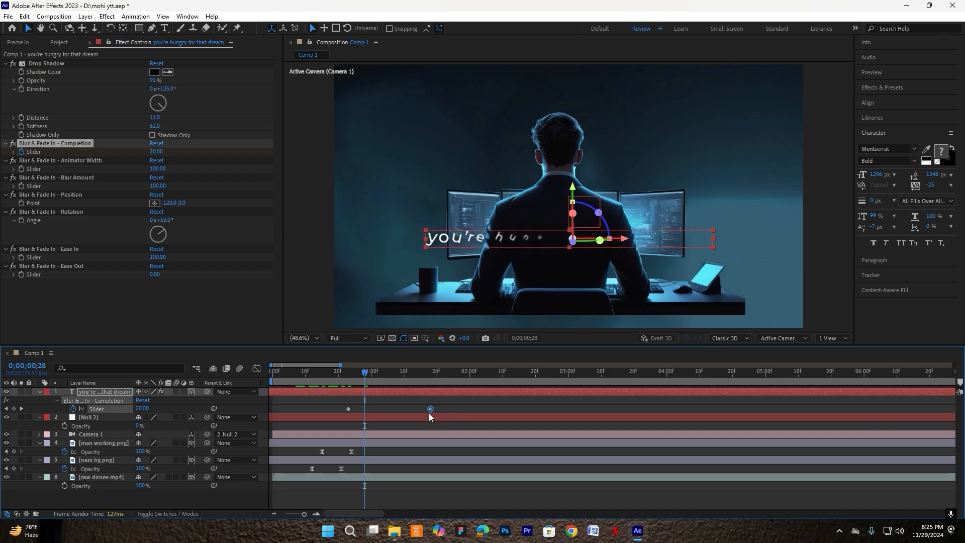
{"action": "left_click", "coordinate": [413, 411]}
- Preview the composition from the beginning to check the timing of the caption's reveal
{"action": "left_click_drag", "start_coordinate": [365, 373], "coordinate": [202, 378]}
{"action": "left_click", "coordinate": [535, 272]}
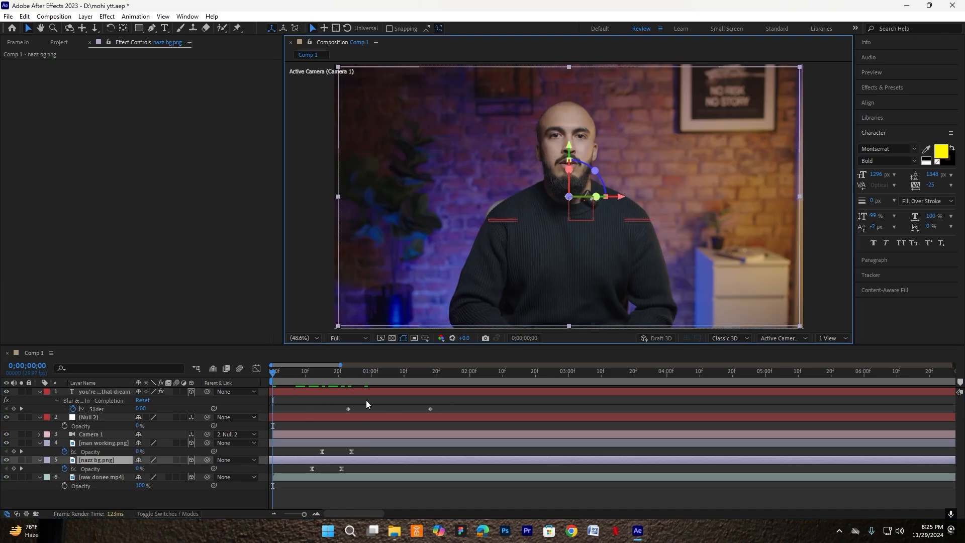
{"action": "key", "text": "space"}
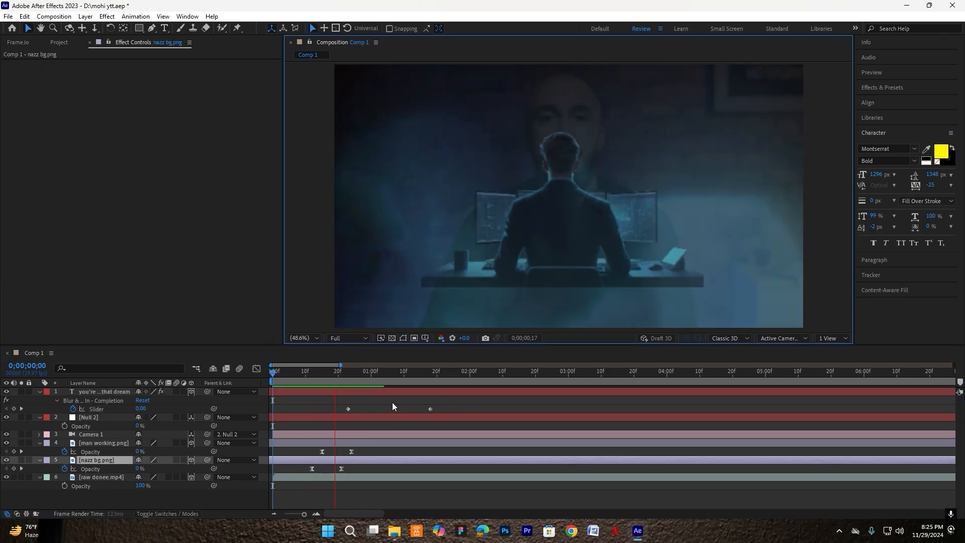
{"action": "key", "text": "space"}
- Lengthen the camera push-in by moving Null 2's last position keyframe to about 0;00;01;25
{"action": "left_click", "coordinate": [384, 416]}
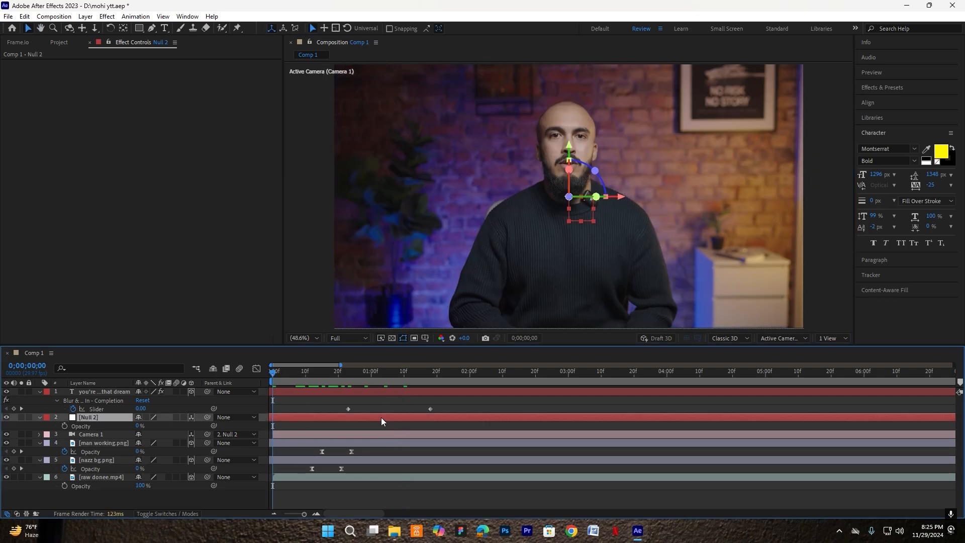
{"action": "key", "text": "p"}
{"action": "left_click", "coordinate": [452, 426]}
- Play back the push-in from the talking head to the captioned scene several times to review its timing
{"action": "key", "text": "space"}
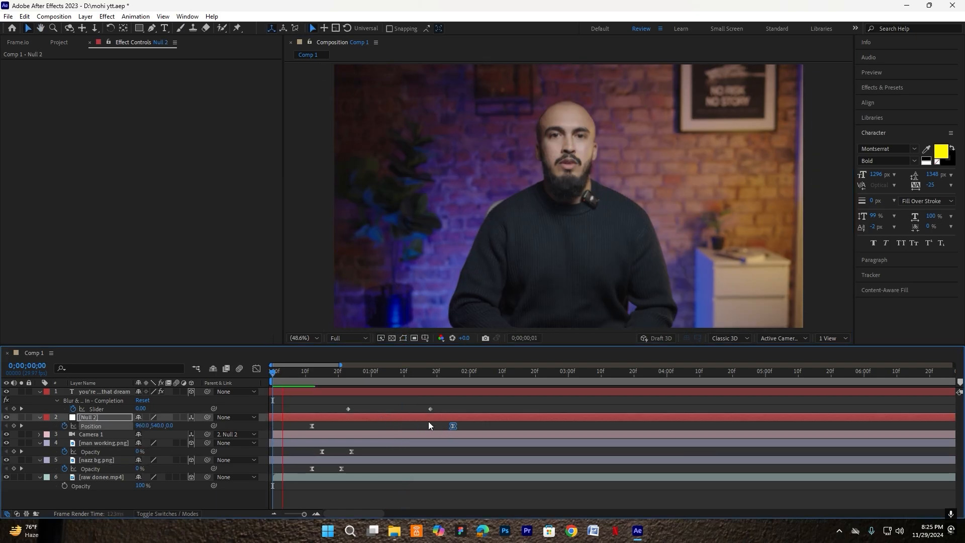
{"action": "key", "text": "space"}
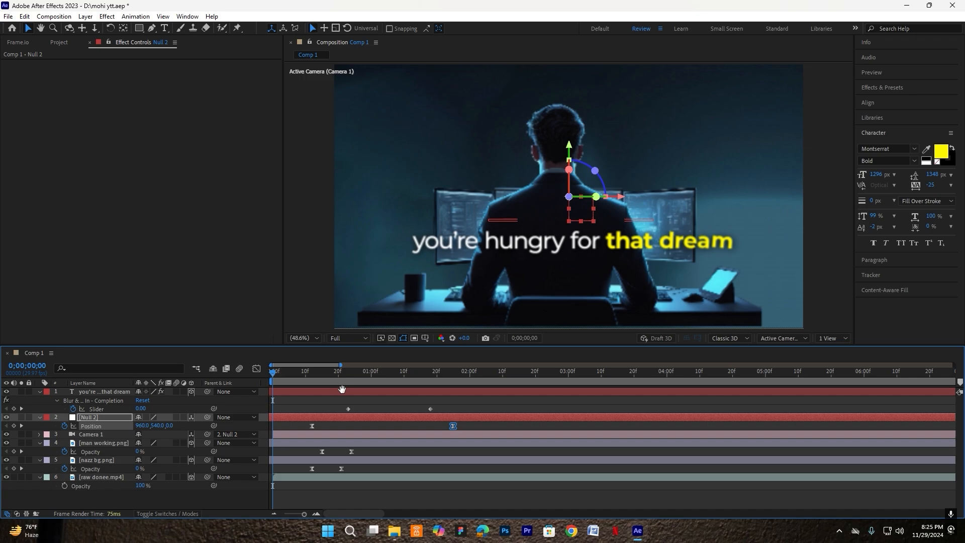
{"action": "key", "text": "space"}
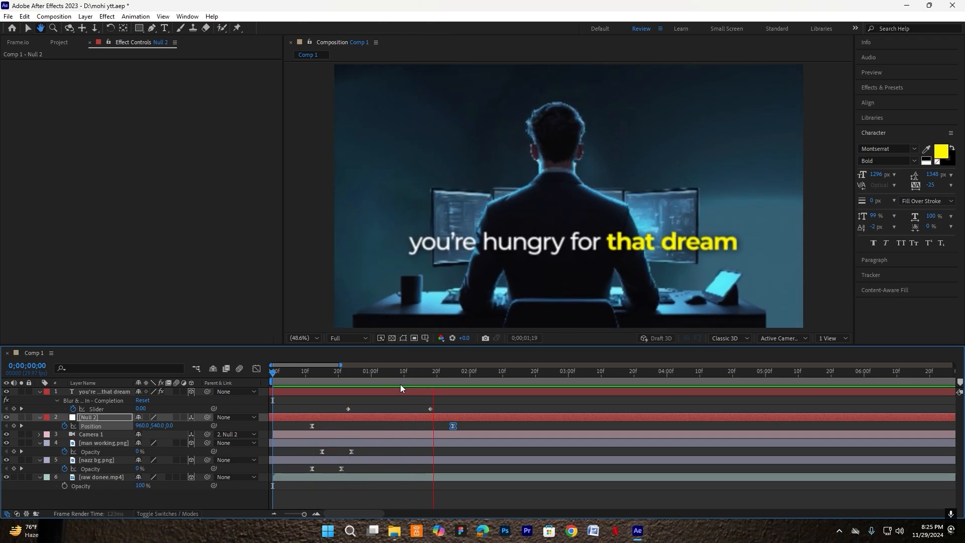
{"action": "key", "text": "space"}
{"action": "key", "text": "space"}
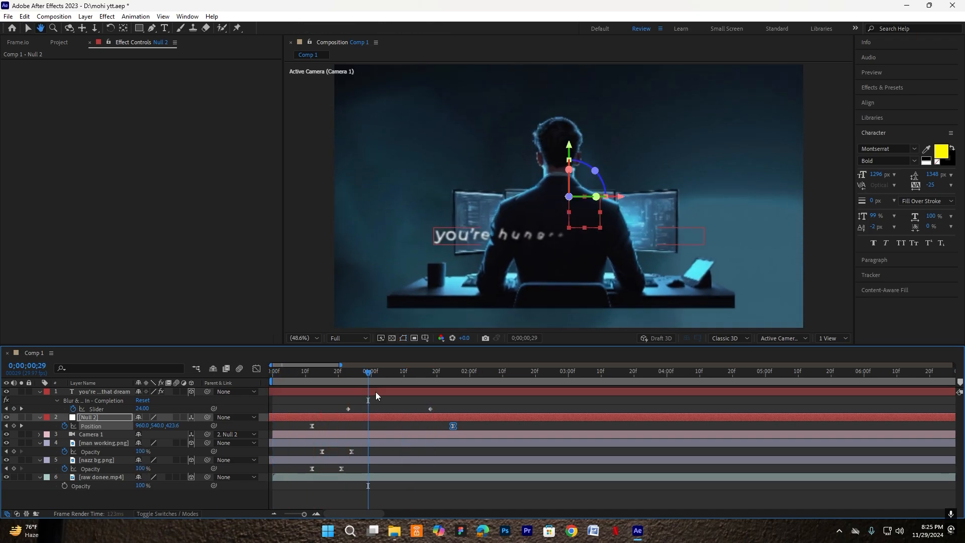
{"action": "left_click", "coordinate": [284, 373]}
{"action": "key", "text": "space"}
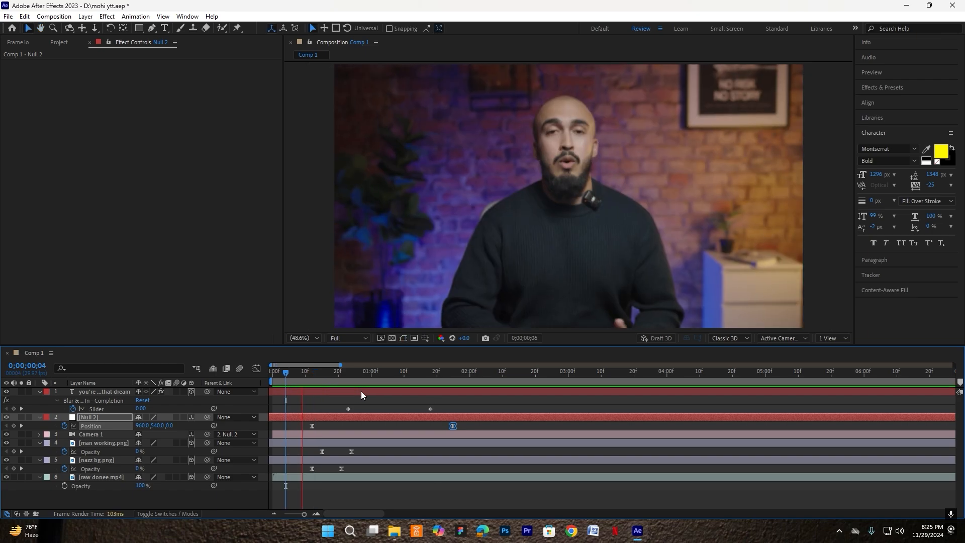
- Add an adjustment layer above all layers and apply the mohi effect 2 preset to it
{"action": "key", "text": "space"}
{"action": "right_click", "coordinate": [167, 493]}
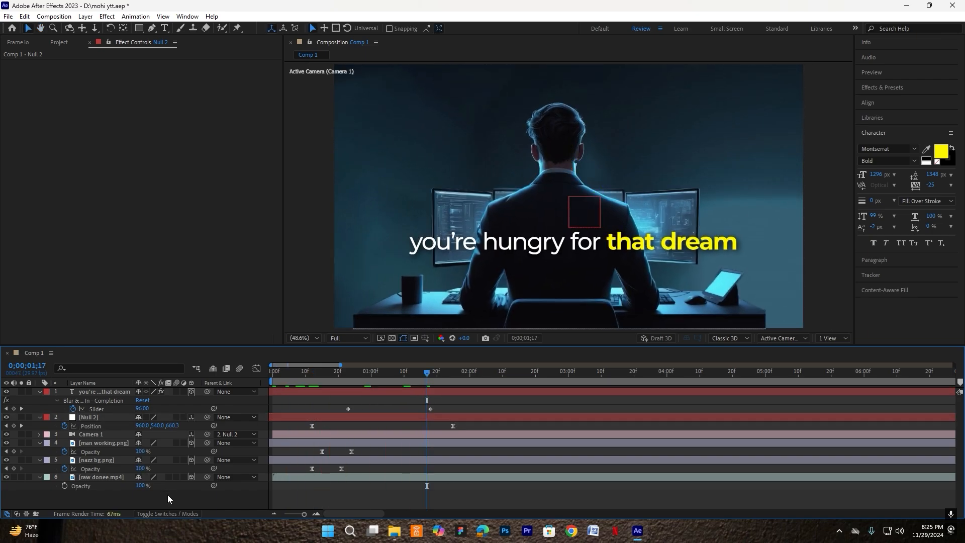
{"action": "mouse_move", "coordinate": [211, 368]}
{"action": "left_click", "coordinate": [345, 452]}
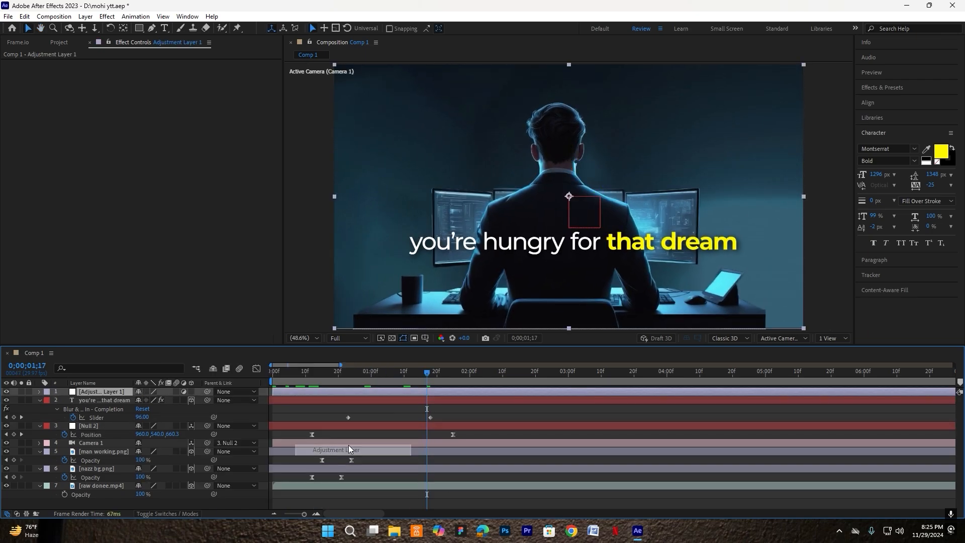
{"action": "key", "text": "ctrl+space"}
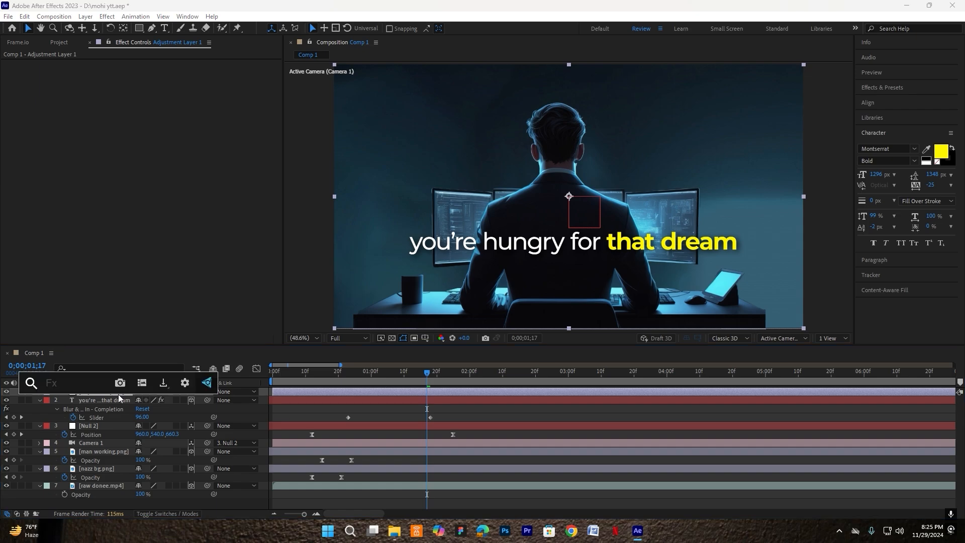
{"action": "type", "text": "mohi eff"}
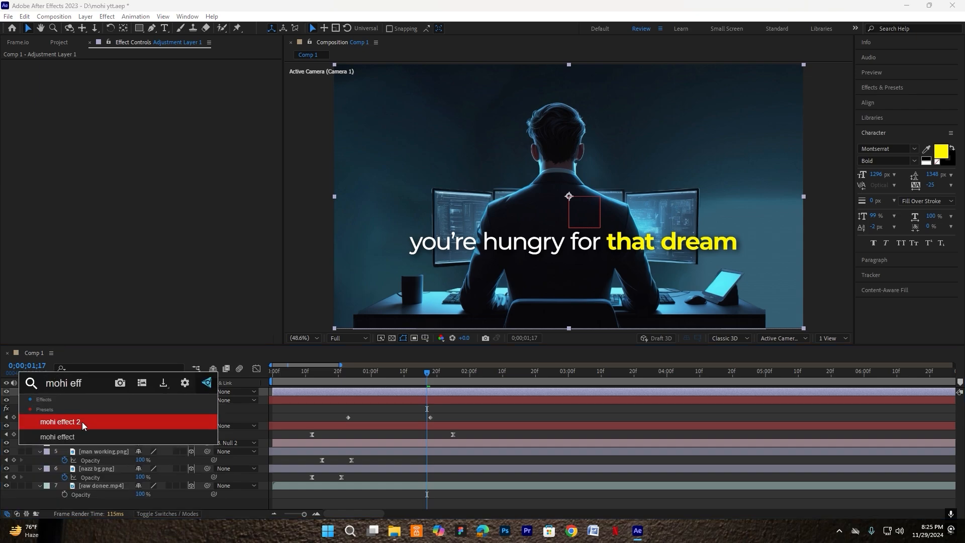
{"action": "left_click", "coordinate": [82, 421]}
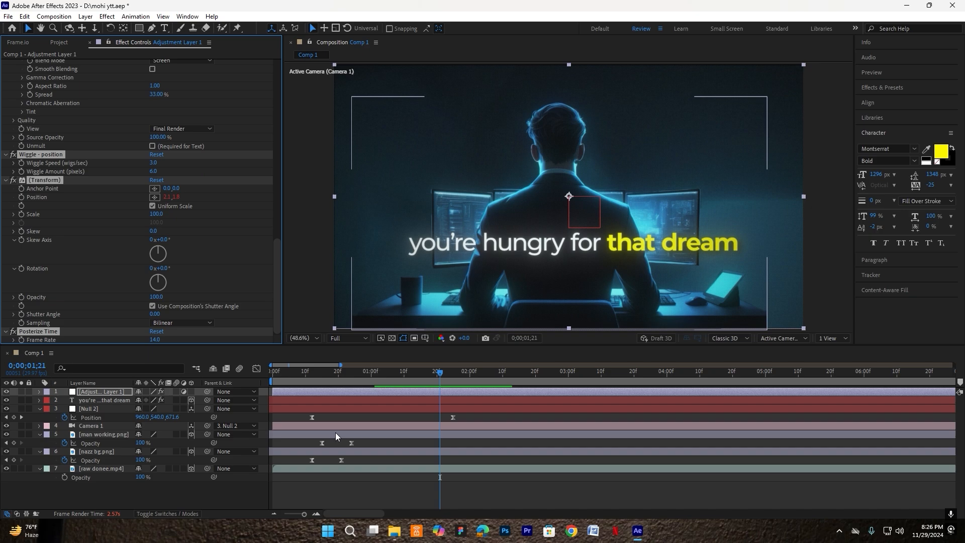
- Copy the man working.png layer's two opacity keyframes onto the adjustment layer, starting at 0;00;00;12
{"action": "left_click", "coordinate": [324, 409]}
{"action": "key", "text": "Home"}
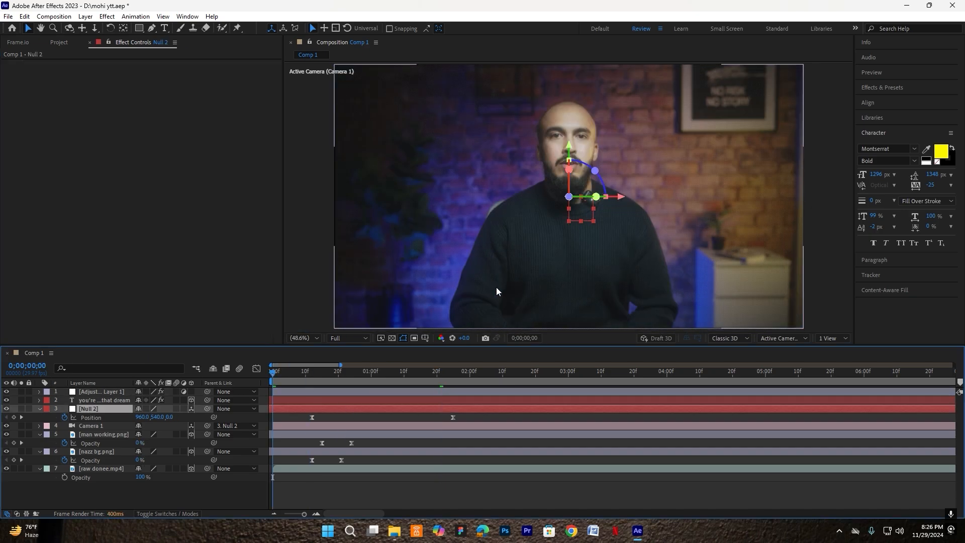
{"action": "left_click", "coordinate": [496, 287]}
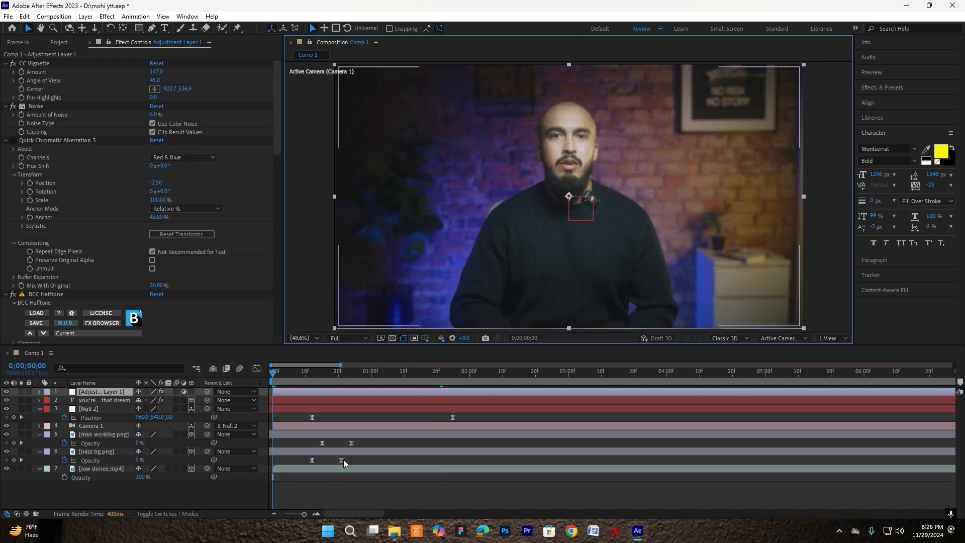
{"action": "left_click_drag", "start_coordinate": [363, 448], "coordinate": [290, 441]}
{"action": "scroll", "coordinate": [312, 396], "scroll_direction": "up", "scroll_amount": 2}
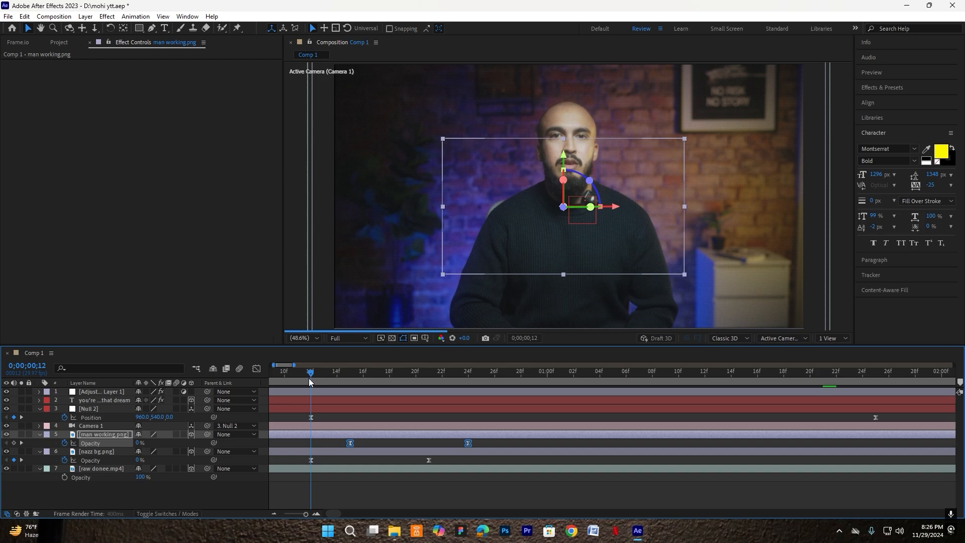
{"action": "left_click", "coordinate": [308, 378]}
{"action": "scroll", "coordinate": [311, 390], "scroll_direction": "down", "scroll_amount": 3}
{"action": "left_click", "coordinate": [312, 393]}
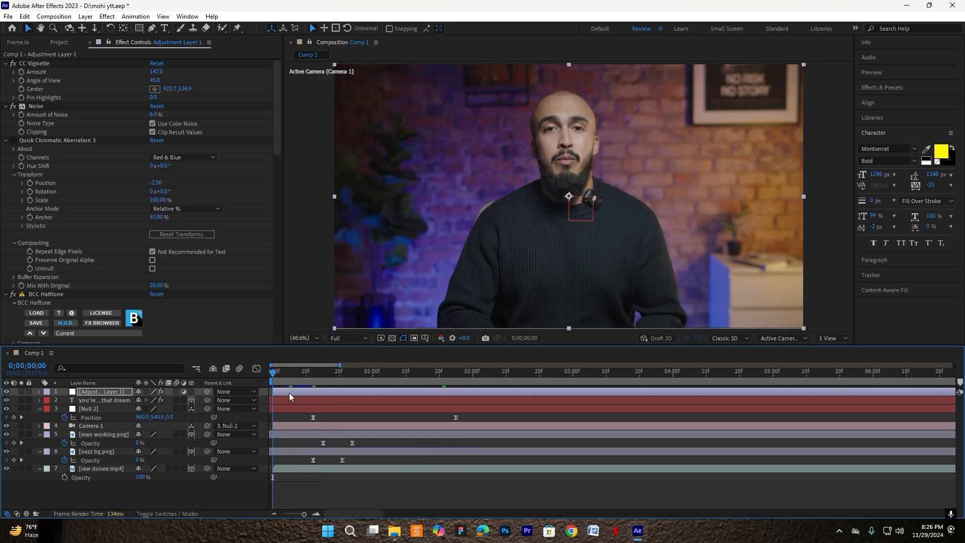
{"action": "key", "text": "ctrl+v"}
- Play back the composition from the start to review how the adjustment layer's effects fade in
{"action": "key", "text": "Home"}
{"action": "key", "text": "space"}
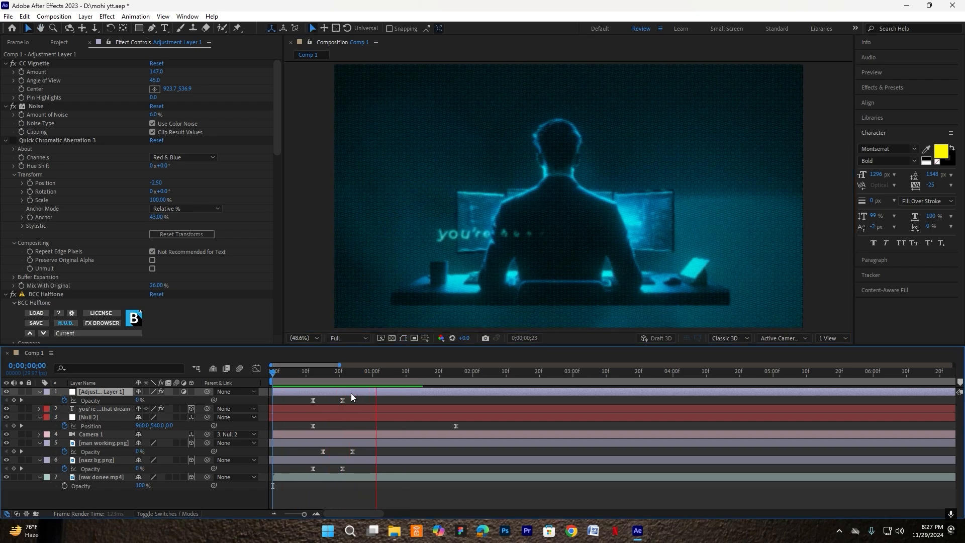
{"action": "key", "text": "space"}
{"action": "key", "text": "space"}
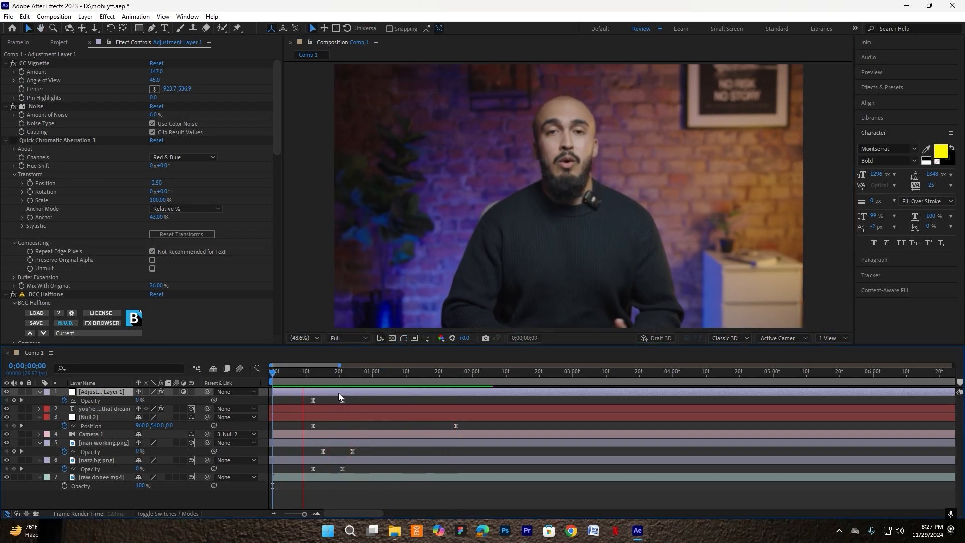
{"action": "key", "text": "space"}
{"action": "key", "text": "space"}
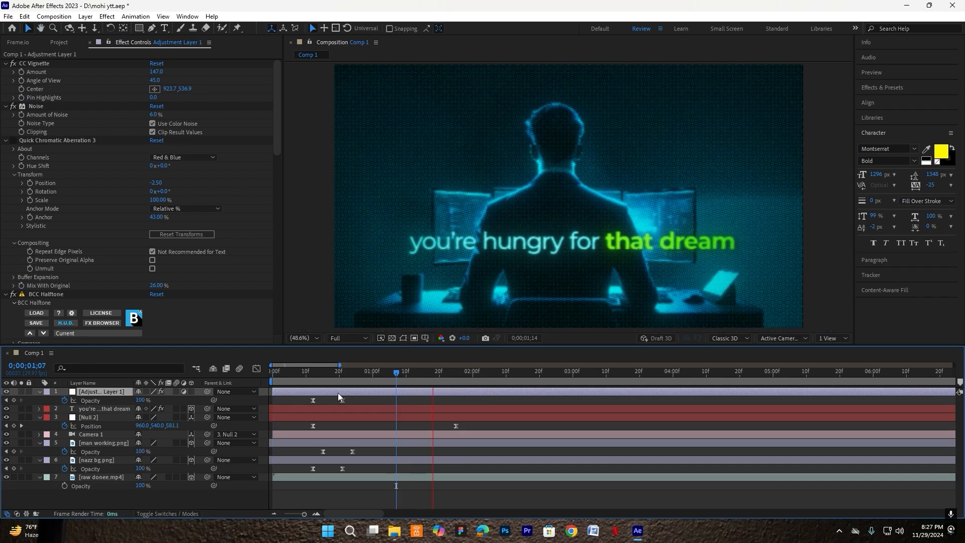
{"action": "key", "text": "space"}
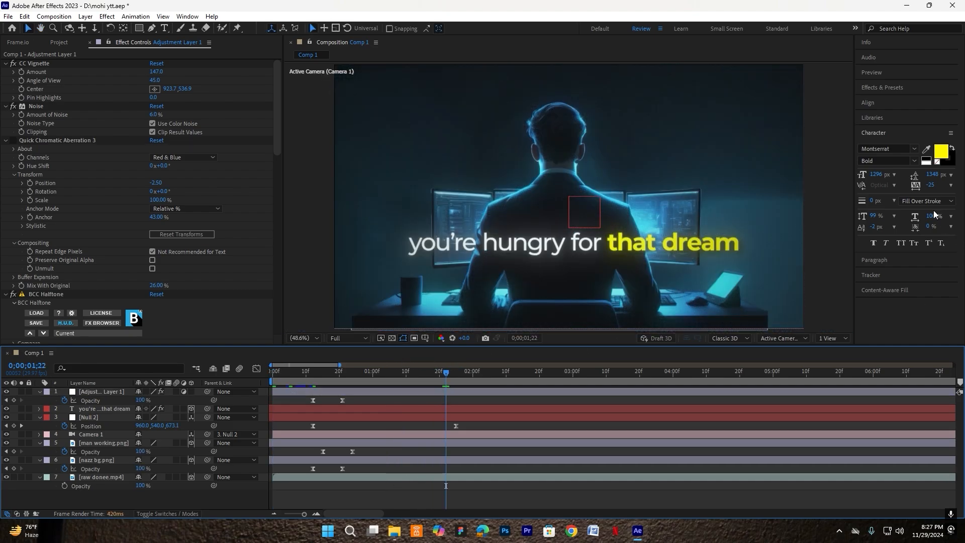
- Set the preview playback resolution to Full
{"action": "left_click", "coordinate": [876, 73]}
{"action": "left_click", "coordinate": [578, 391]}
{"action": "left_click", "coordinate": [944, 196]}
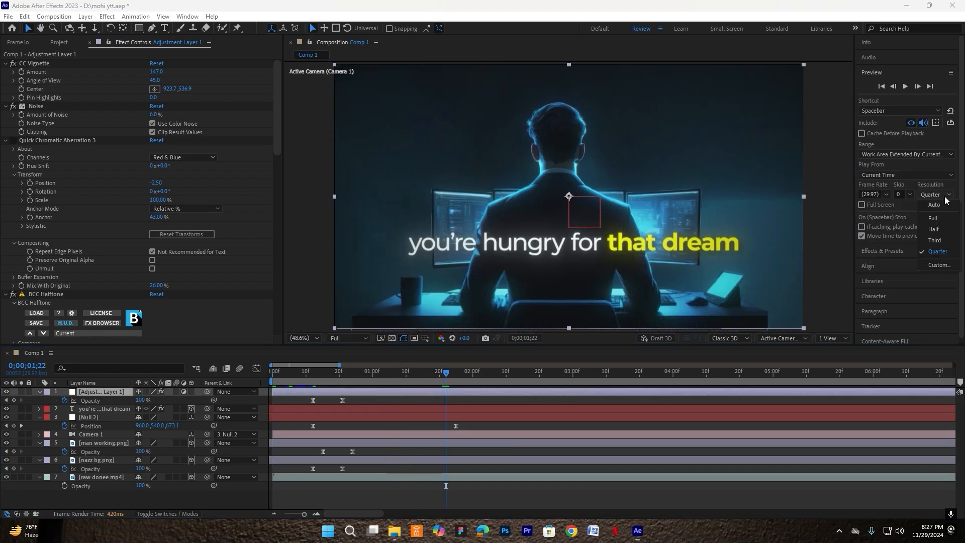
{"action": "left_click", "coordinate": [933, 219]}
- Preview the composition from the beginning at full resolution to check the stylized look of the captioned scene
{"action": "left_click", "coordinate": [448, 377]}
{"action": "key", "text": "Home"}
{"action": "key", "text": "space"}
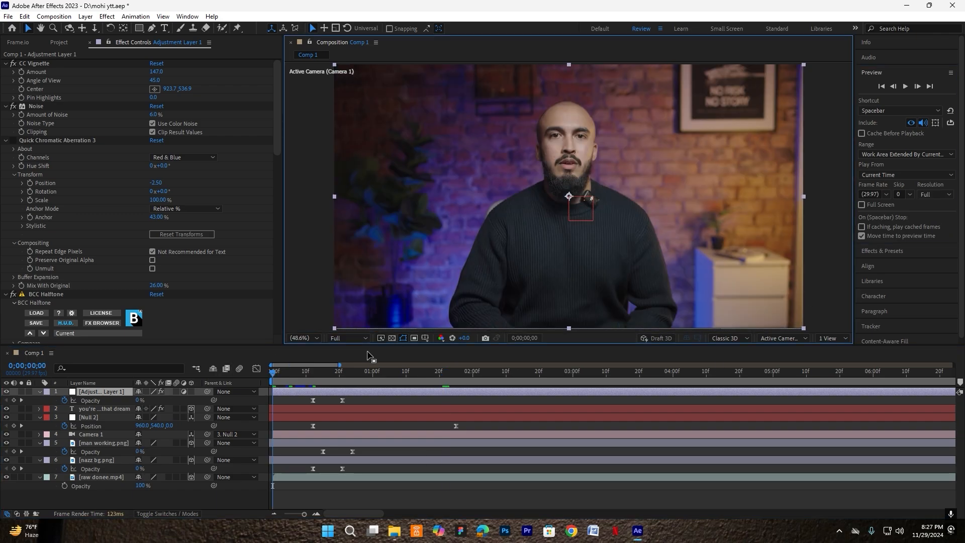
{"action": "key", "text": "space"}
{"action": "key", "text": "space"}
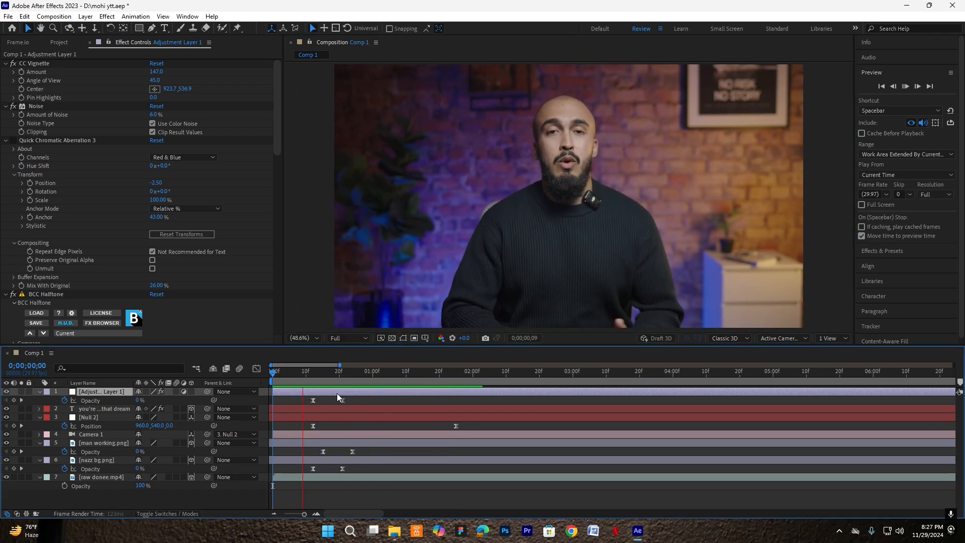
{"action": "key", "text": "space"}
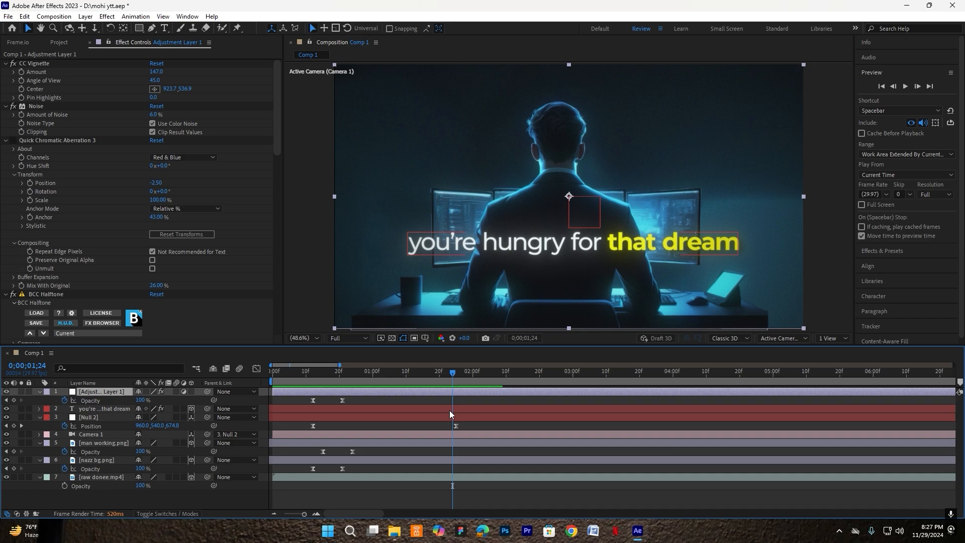
- Duplicate Null 2, delete the copy's last position keyframe, and shift the copy so its remaining keyframe falls at about 0;00;01;17
{"action": "left_click", "coordinate": [387, 418]}
{"action": "key", "text": "ctrl+d"}
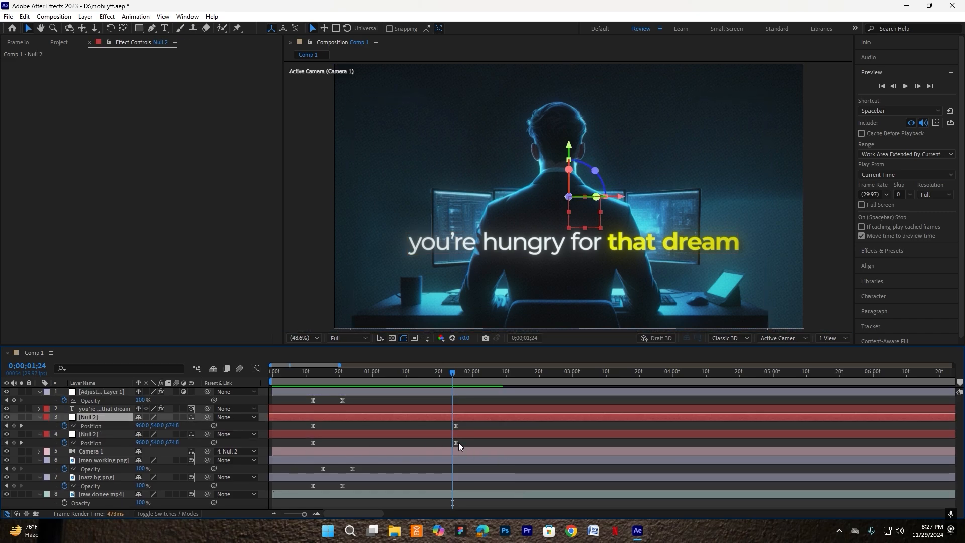
{"action": "left_click", "coordinate": [455, 425]}
{"action": "key", "text": "Delete"}
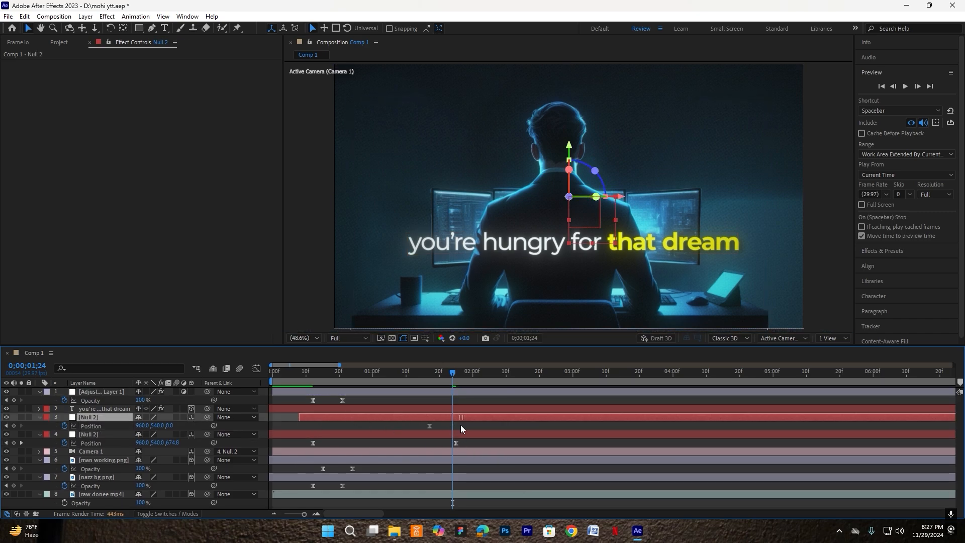
- Move the current time to 0;00;02;19 and hide the adjustment layer
{"action": "left_click_drag", "start_coordinate": [457, 376], "coordinate": [535, 379]}
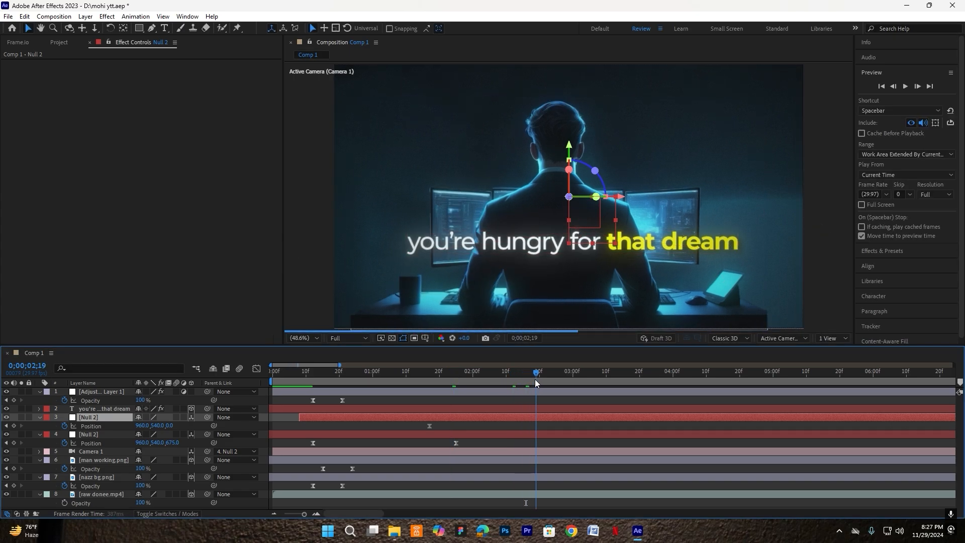
{"action": "left_click", "coordinate": [84, 395]}
{"action": "left_click", "coordinate": [6, 391]}
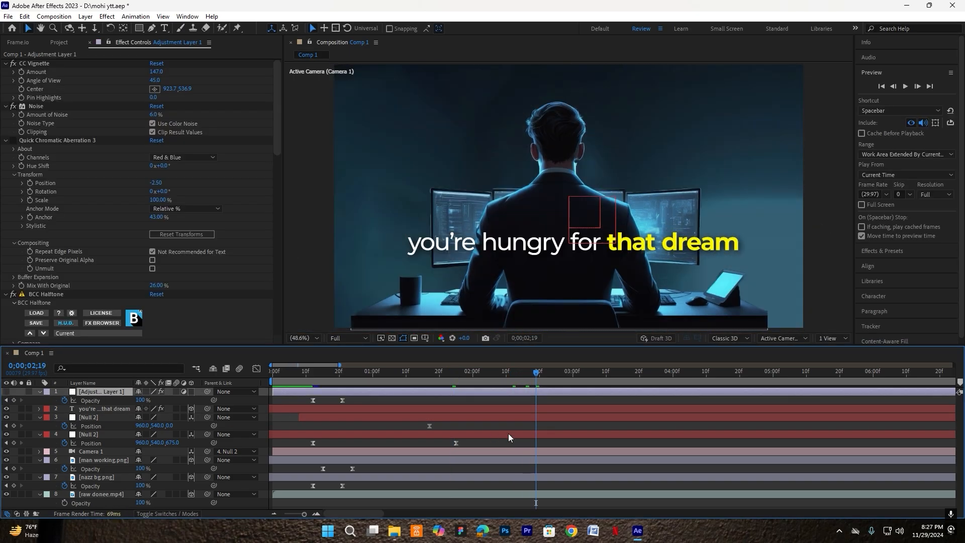
- Parent the original Null 2 to its duplicate and key the duplicate's position at 960, 540, 410 at 0;00;02;19
{"action": "left_click", "coordinate": [538, 423]}
{"action": "left_click_drag", "start_coordinate": [175, 426], "coordinate": [397, 440]}
{"action": "left_click", "coordinate": [107, 435]}
{"action": "left_click", "coordinate": [100, 417]}
{"action": "left_click_drag", "start_coordinate": [550, 421], "coordinate": [404, 430]}
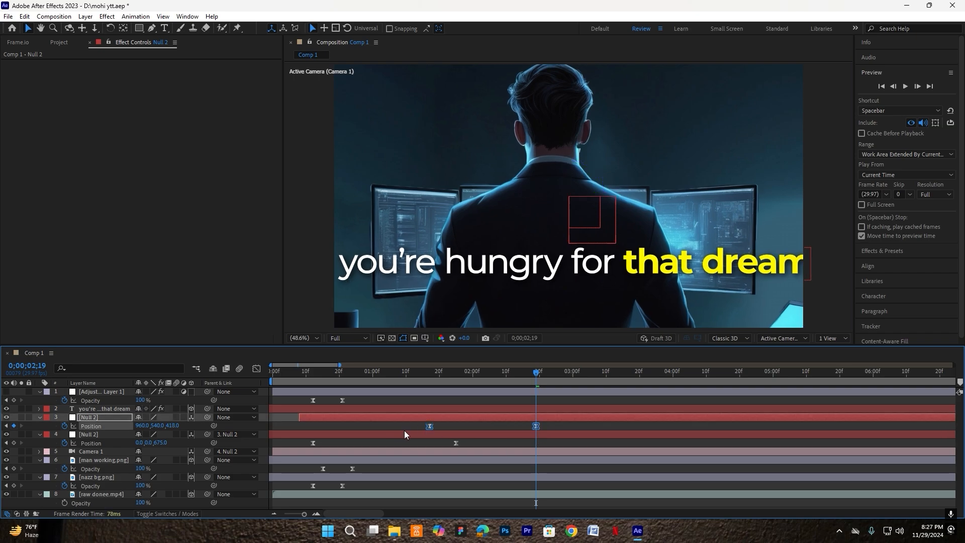
- Shape the duplicate null's position speed graph so the last keyframe eases in with about 65% influence
{"action": "left_click", "coordinate": [257, 369]}
{"action": "left_click_drag", "start_coordinate": [520, 485], "coordinate": [502, 483]}
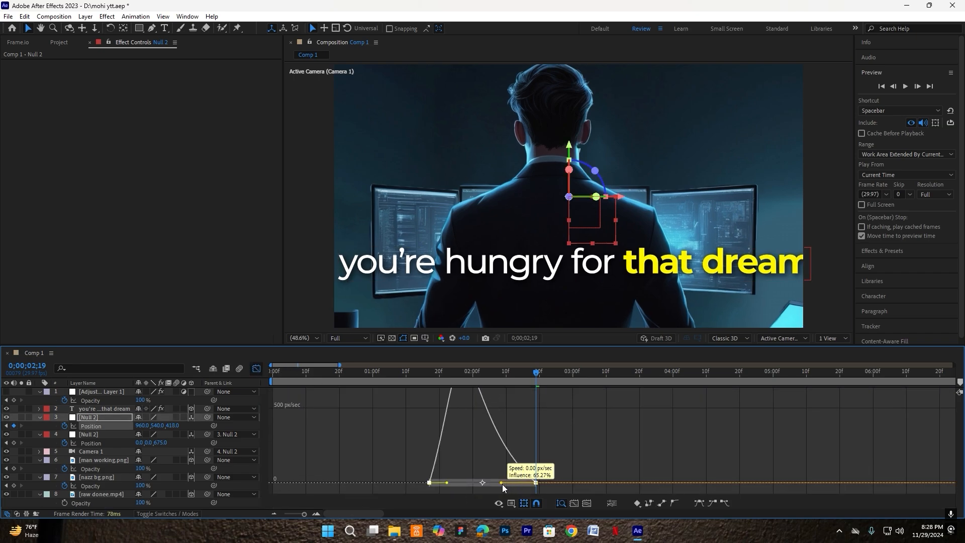
{"action": "left_click", "coordinate": [257, 369]}
- Preview the second push-in and shift the duplicate Null 2 layer earlier so its first position keyframe falls at about 0;00;01;10
{"action": "key", "text": "Home"}
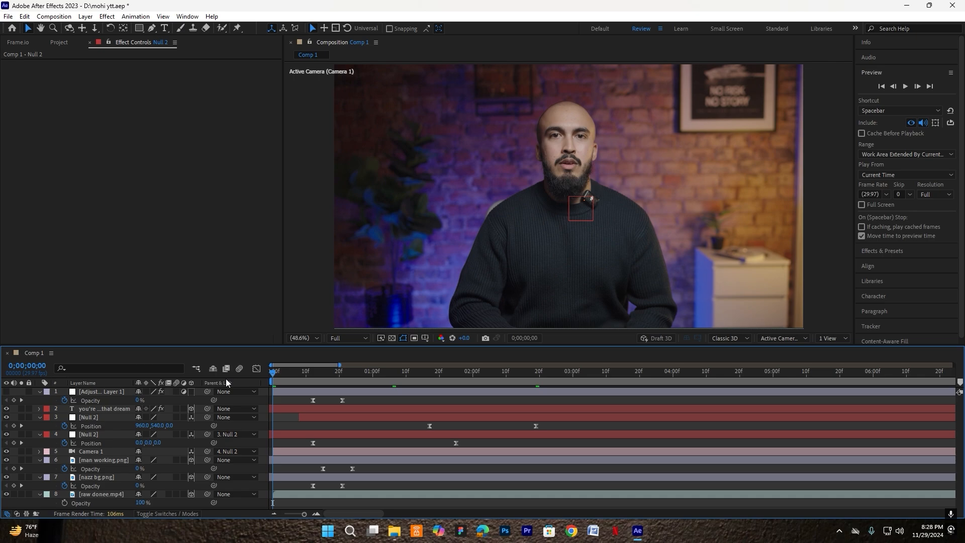
{"action": "key", "text": "space"}
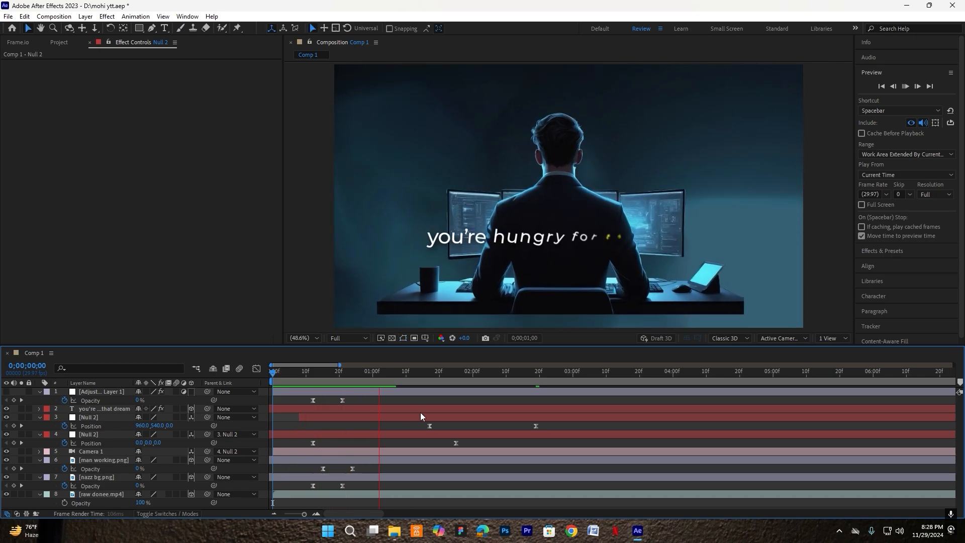
{"action": "key", "text": "space"}
{"action": "left_click", "coordinate": [445, 415]}
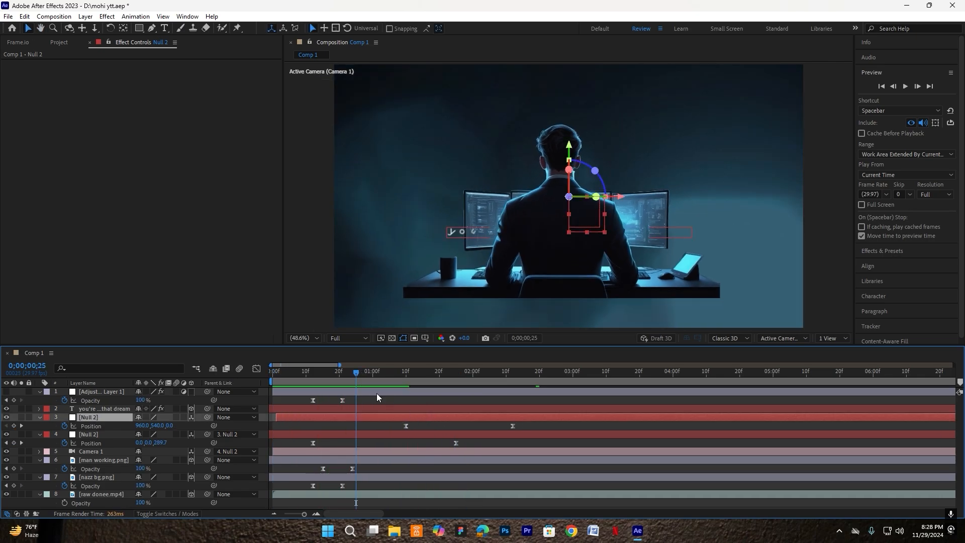
- Replay the second push-in and move the duplicate null's last position keyframe to about 0;00;02;11
{"action": "key", "text": "Home"}
{"action": "key", "text": "space"}
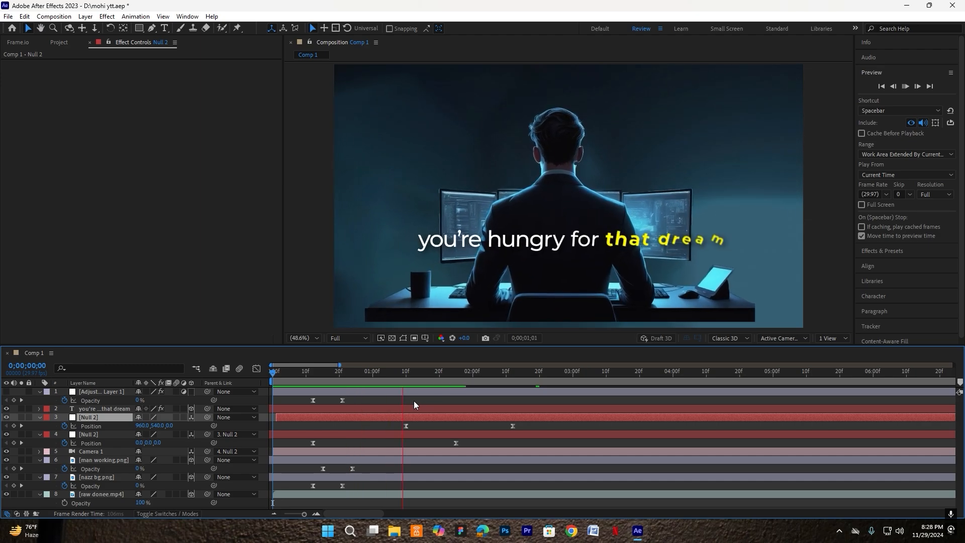
{"action": "key", "text": "space"}
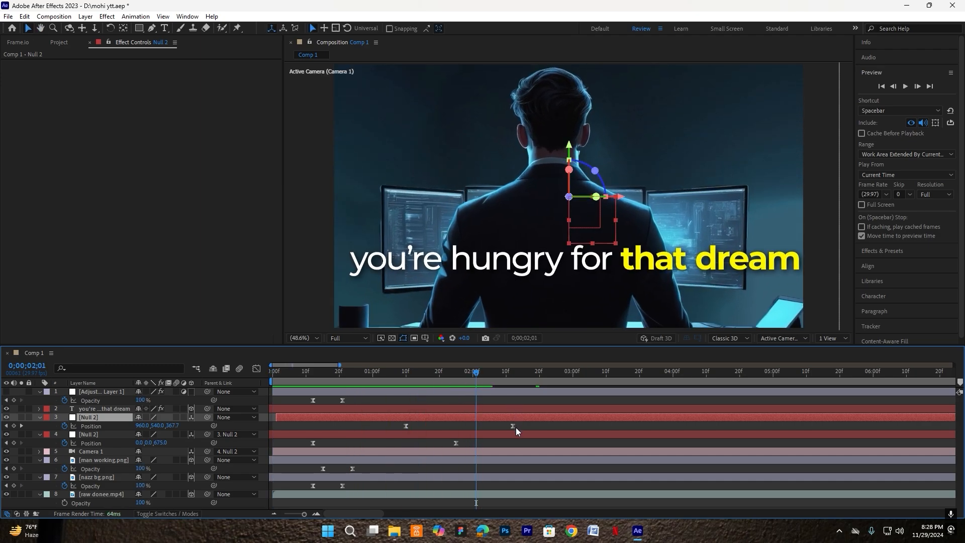
{"action": "left_click_drag", "start_coordinate": [513, 426], "coordinate": [509, 426]}
{"action": "left_click", "coordinate": [488, 424]}
- Create a 1920 × 1080 px very dark red solid with the current time at 0;00;01;10
{"action": "left_click", "coordinate": [405, 373]}
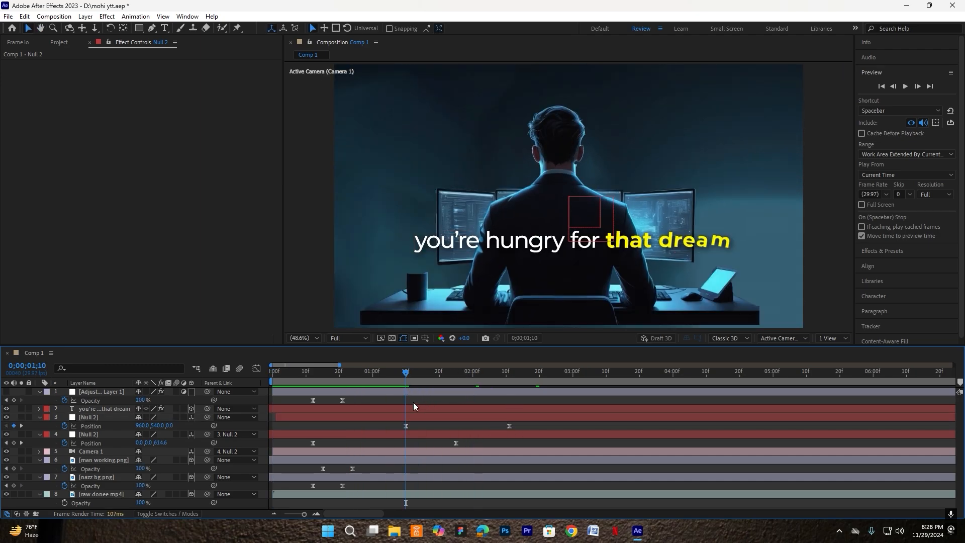
{"action": "right_click", "coordinate": [265, 405]}
{"action": "mouse_move", "coordinate": [281, 338]}
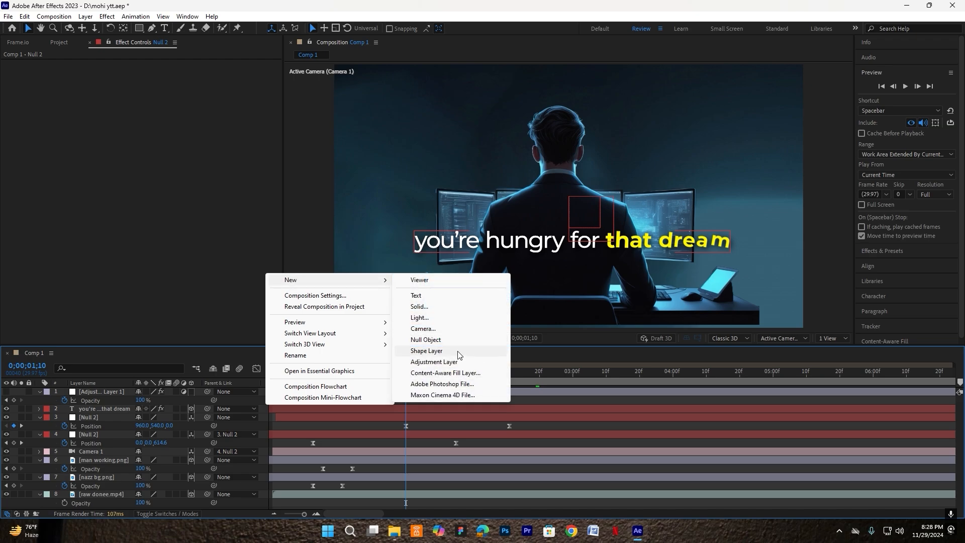
{"action": "left_click", "coordinate": [413, 308]}
{"action": "left_click", "coordinate": [468, 321]}
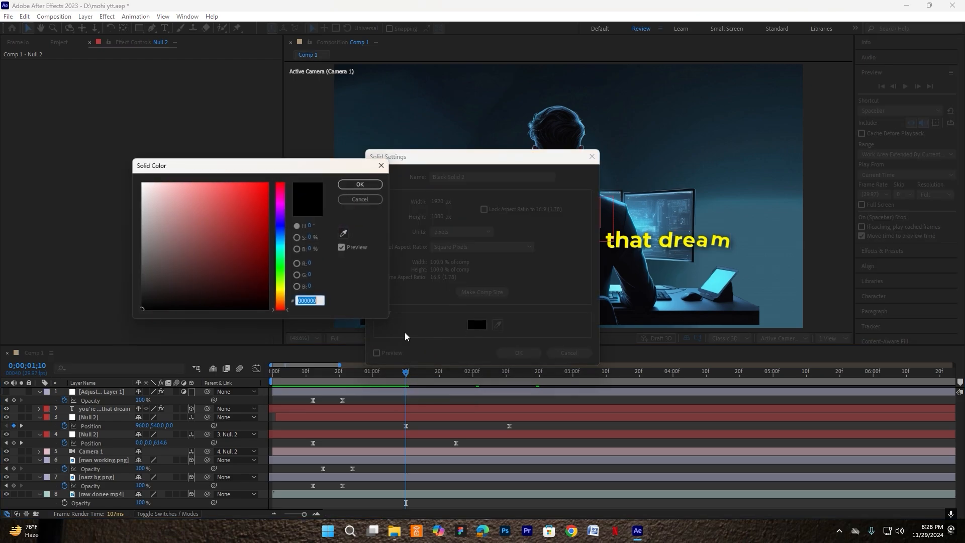
{"action": "left_click", "coordinate": [360, 183]}
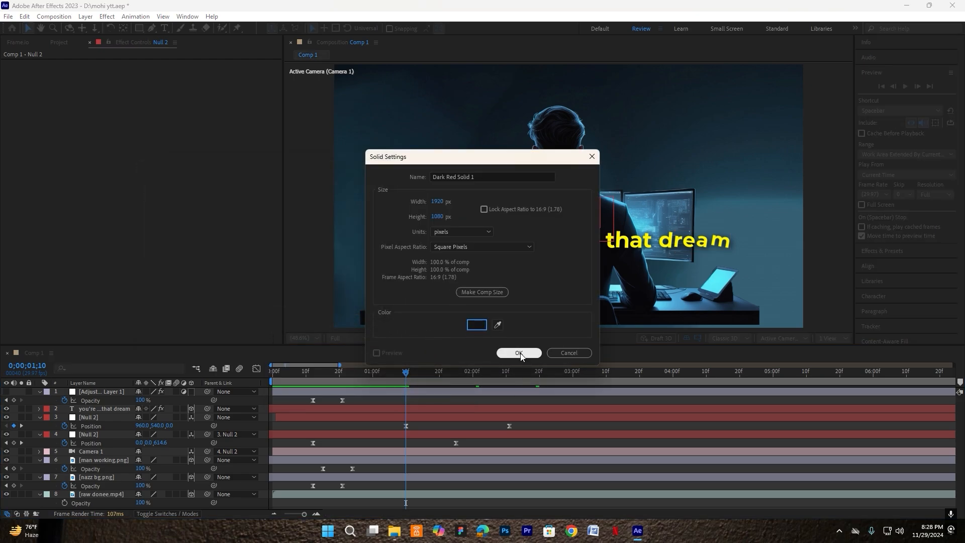
{"action": "left_click", "coordinate": [518, 353]}
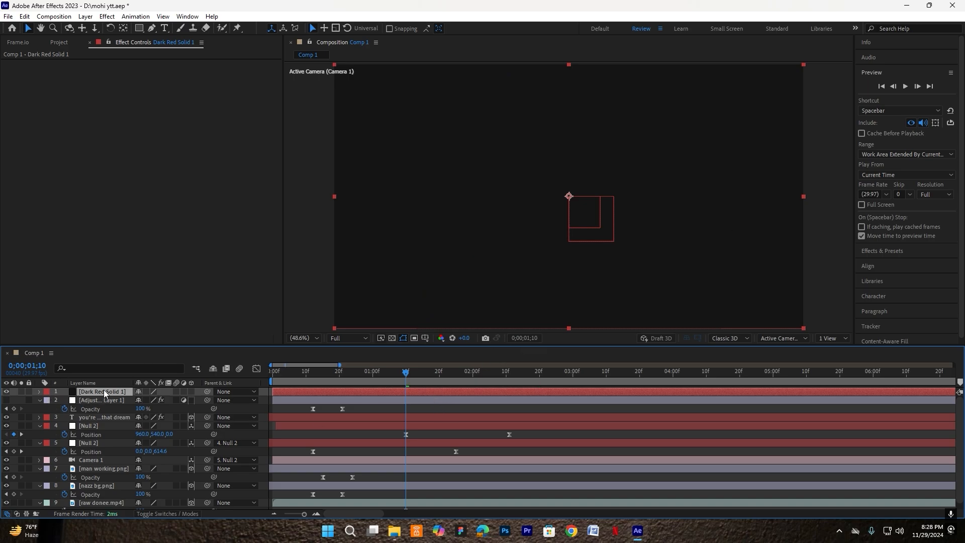
- Place the dark red solid directly below the adjustment layer and make it a 3D layer
{"action": "mouse_move", "coordinate": [105, 393]}
{"action": "left_mouse_down"}
{"action": "mouse_move", "coordinate": [113, 469]}
{"action": "mouse_move", "coordinate": [111, 406]}
{"action": "left_mouse_up"}
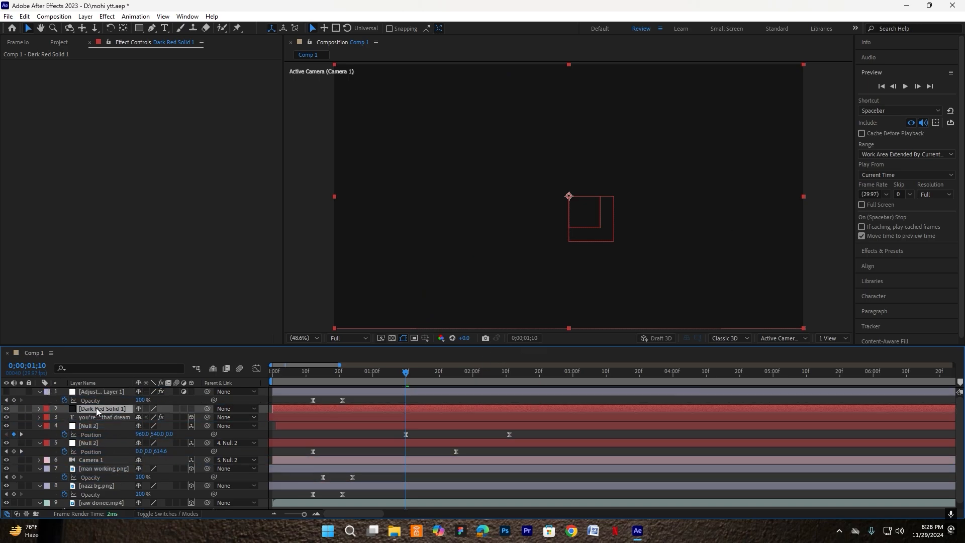
{"action": "left_click", "coordinate": [191, 408]}
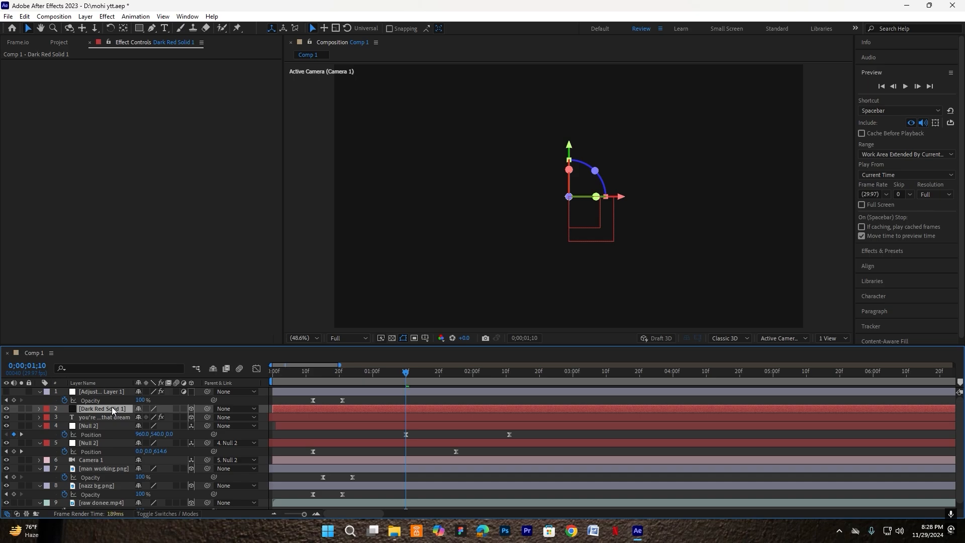
- Keyframe the dark red solid's opacity from 0% at 0;00;01;06 to 100% at about 0;00;01;15
{"action": "key", "text": "t"}
{"action": "left_click", "coordinate": [68, 415]}
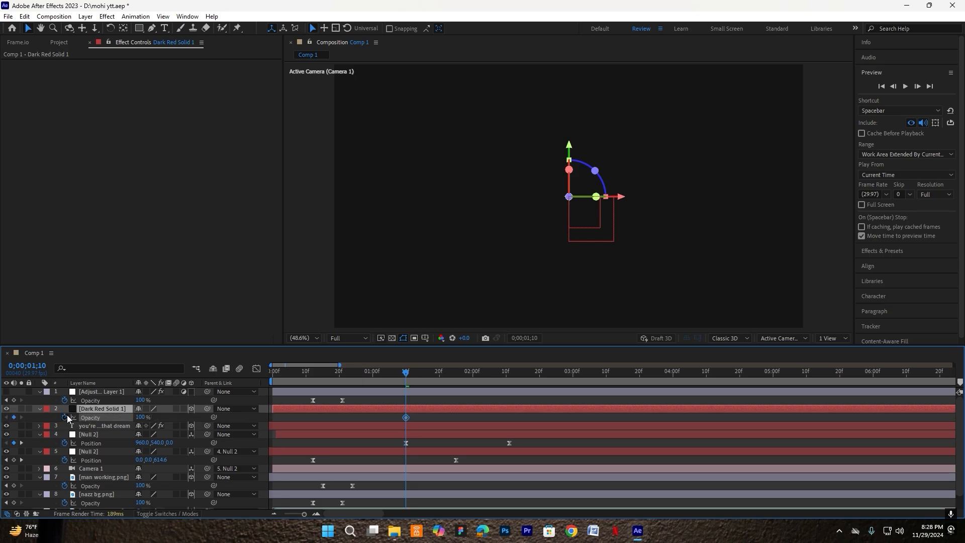
{"action": "key", "text": "equal"}
{"action": "left_click_drag", "start_coordinate": [405, 417], "coordinate": [437, 417]}
{"action": "left_click_drag", "start_coordinate": [403, 374], "coordinate": [389, 376]}
{"action": "key", "text": "minus"}
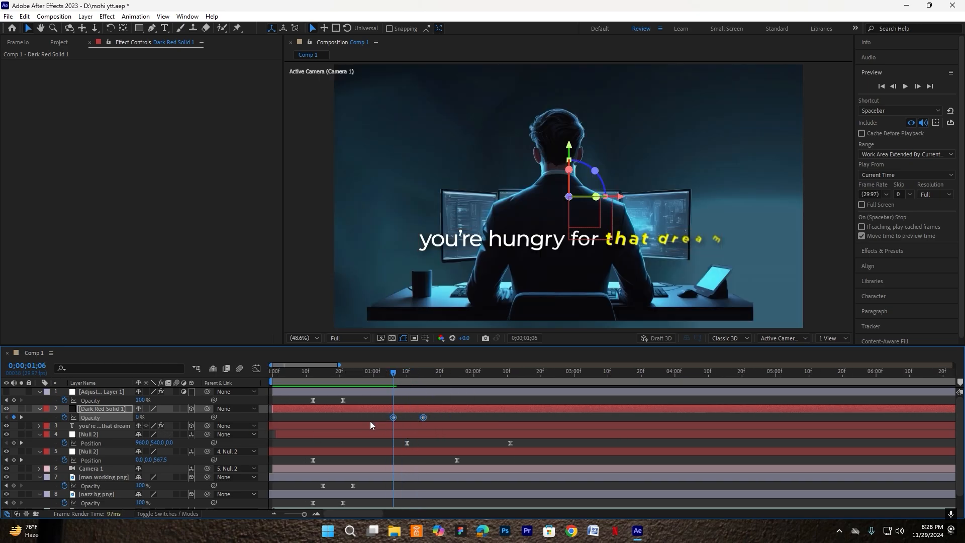
- Ease the solid's opacity keyframes, retime the fade to run from about 0;00;01;14 to 0;00;01;27, and preview it
{"action": "left_click_drag", "start_coordinate": [395, 409], "coordinate": [427, 408]}
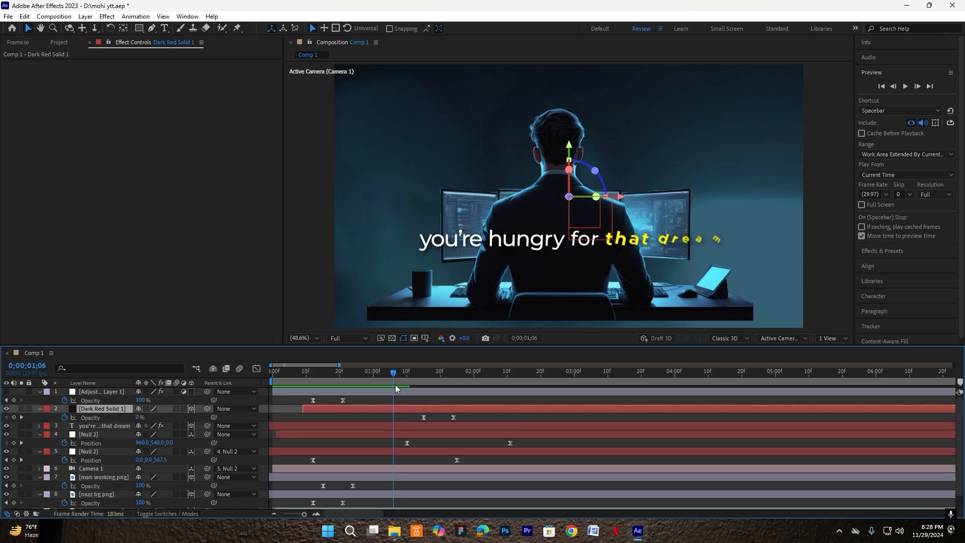
{"action": "key", "text": "Home"}
{"action": "key", "text": "space"}
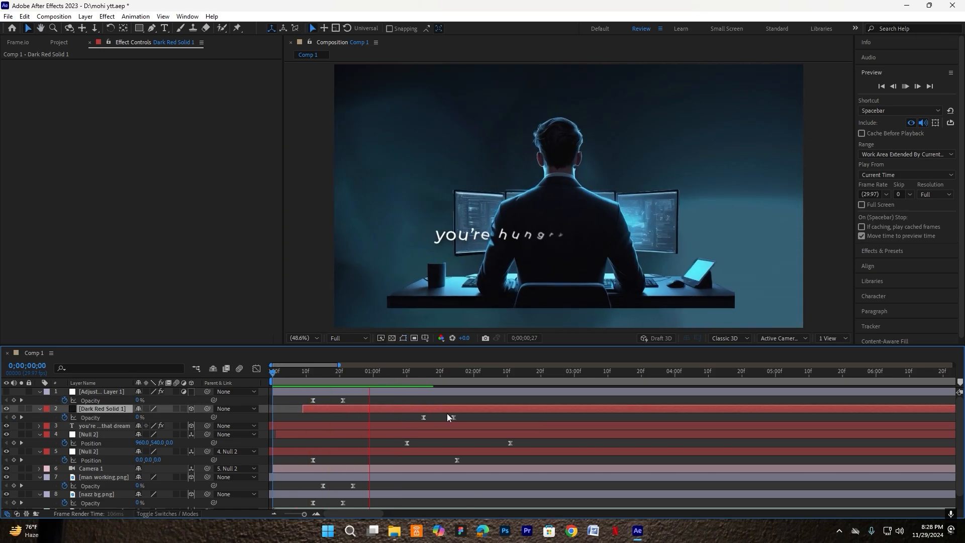
{"action": "key", "text": "space"}
{"action": "left_click_drag", "start_coordinate": [397, 376], "coordinate": [358, 379]}
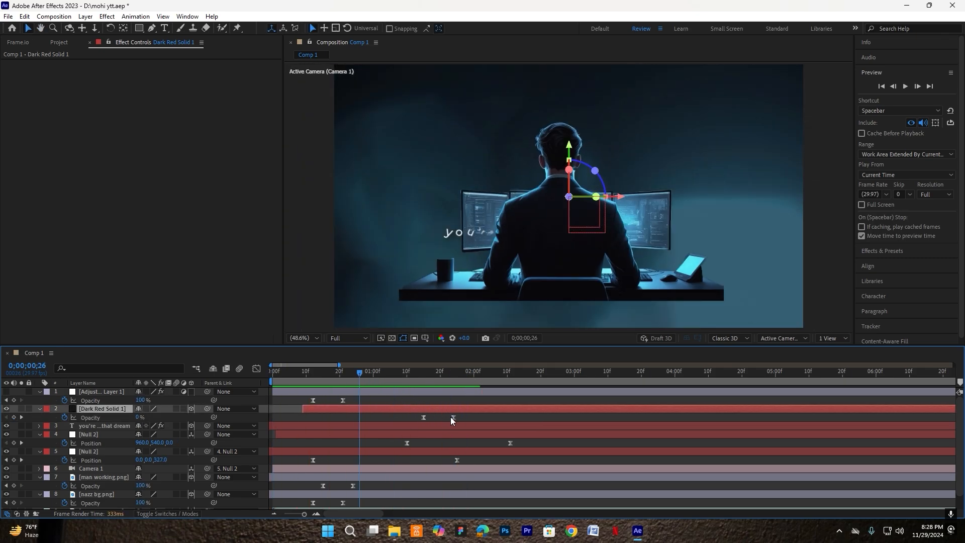
{"action": "left_click_drag", "start_coordinate": [454, 417], "coordinate": [433, 409]}
{"action": "key", "text": "space"}
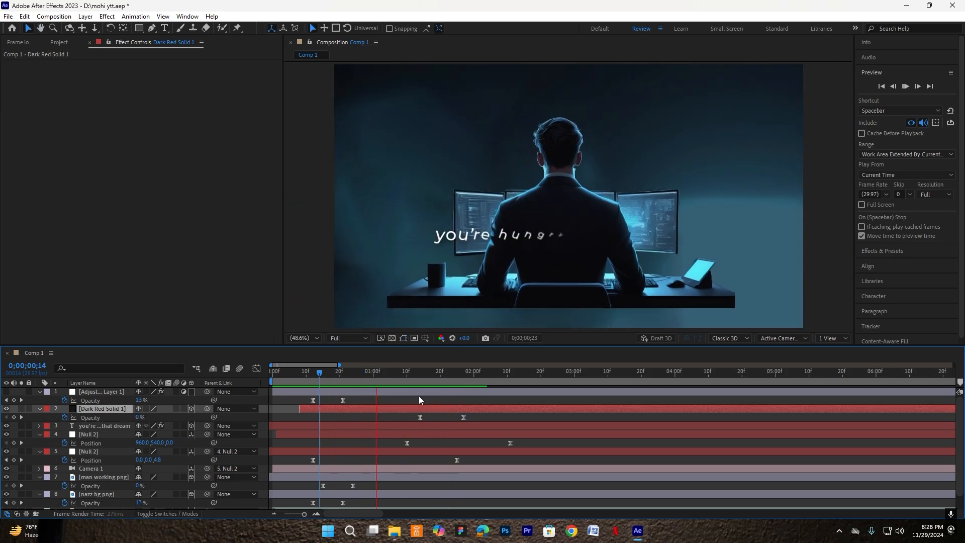
- Paste the 100-dollar banknote image into the composition at 0;00;02;11 and scale it to 32%
{"action": "left_click_drag", "start_coordinate": [477, 374], "coordinate": [509, 375]}
{"action": "left_click", "coordinate": [520, 397]}
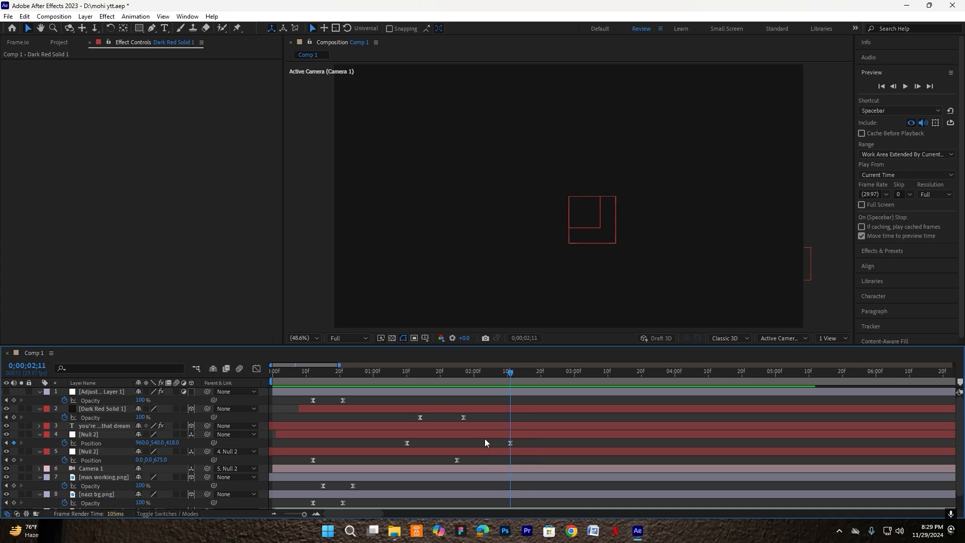
{"action": "key", "text": "ctrl+v"}
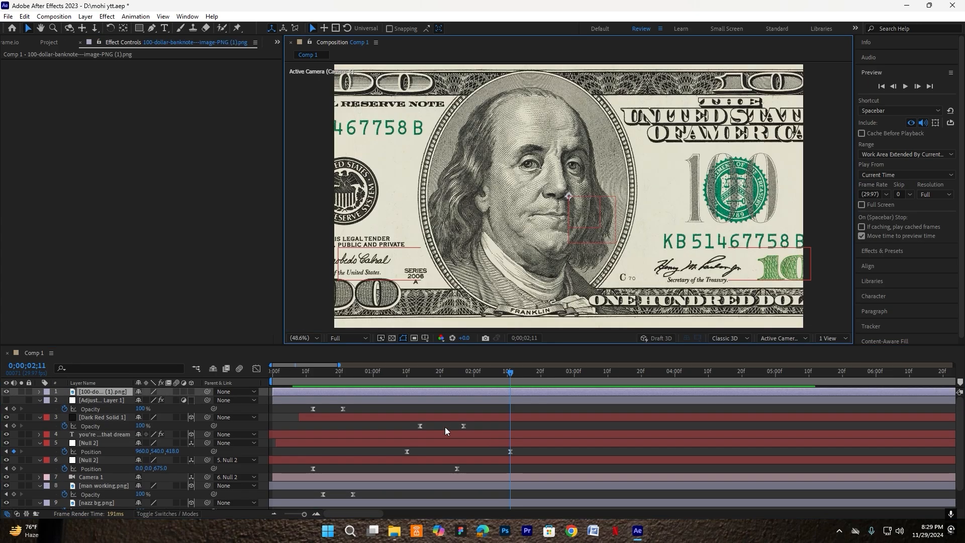
{"action": "key", "text": "s"}
{"action": "left_click_drag", "start_coordinate": [149, 400], "coordinate": [121, 408]}
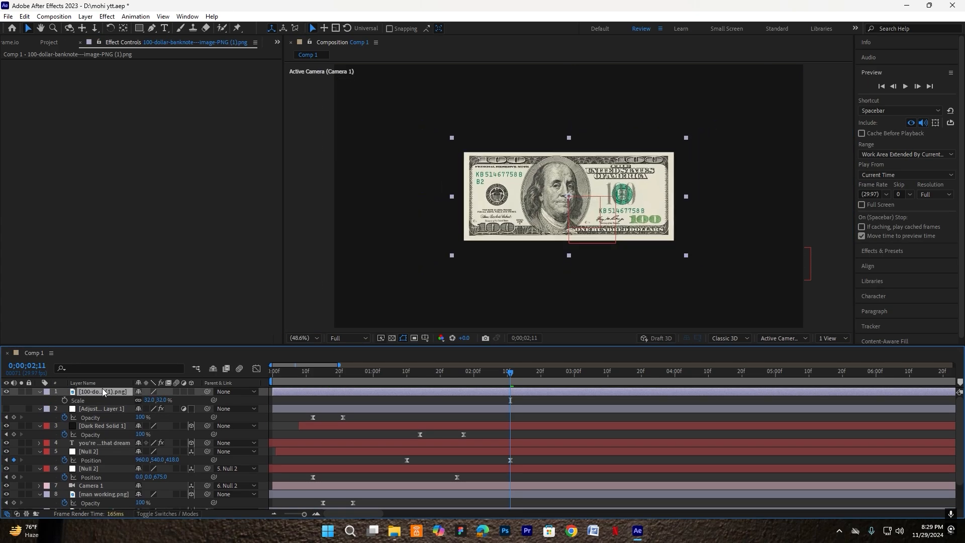
- Apply the Tint effect to the banknote, mapping white to bright yellow with a tint amount of 60%
{"action": "key", "text": "ctrl+space"}
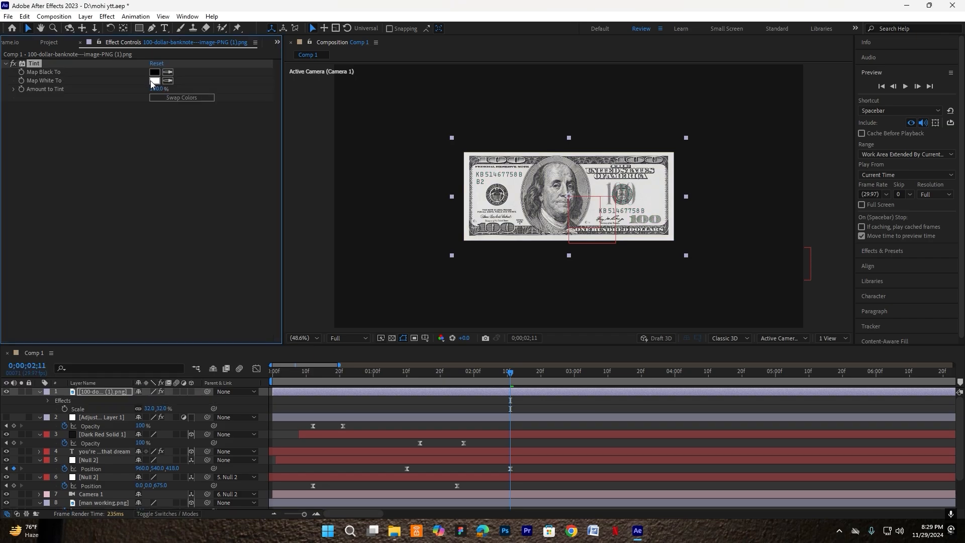
{"action": "left_click", "coordinate": [154, 81]}
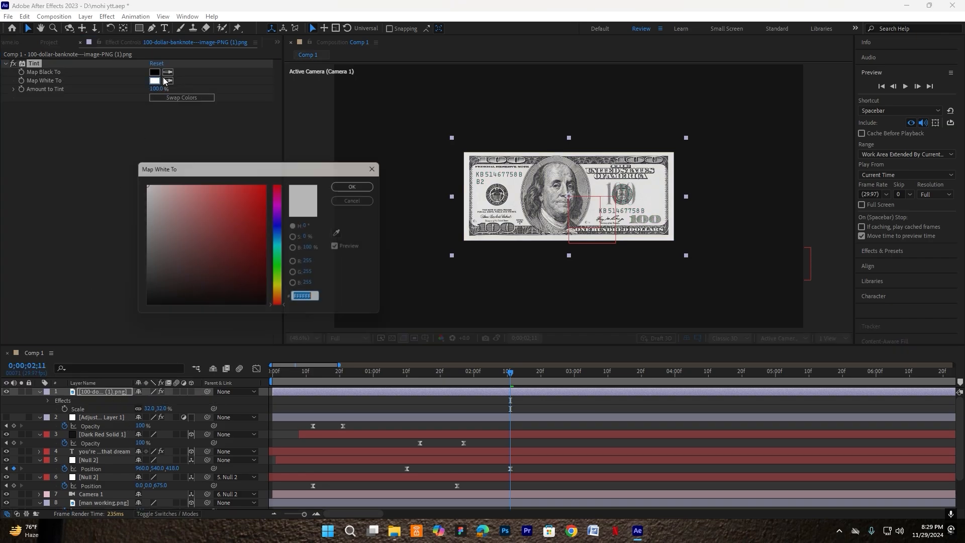
{"action": "left_click", "coordinate": [282, 290]}
{"action": "left_click", "coordinate": [267, 183]}
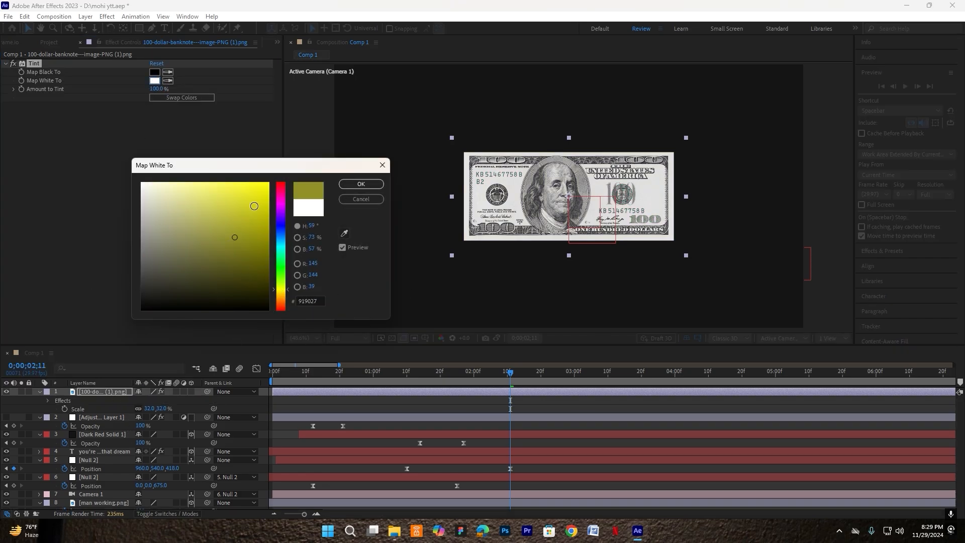
{"action": "left_click", "coordinate": [361, 184]}
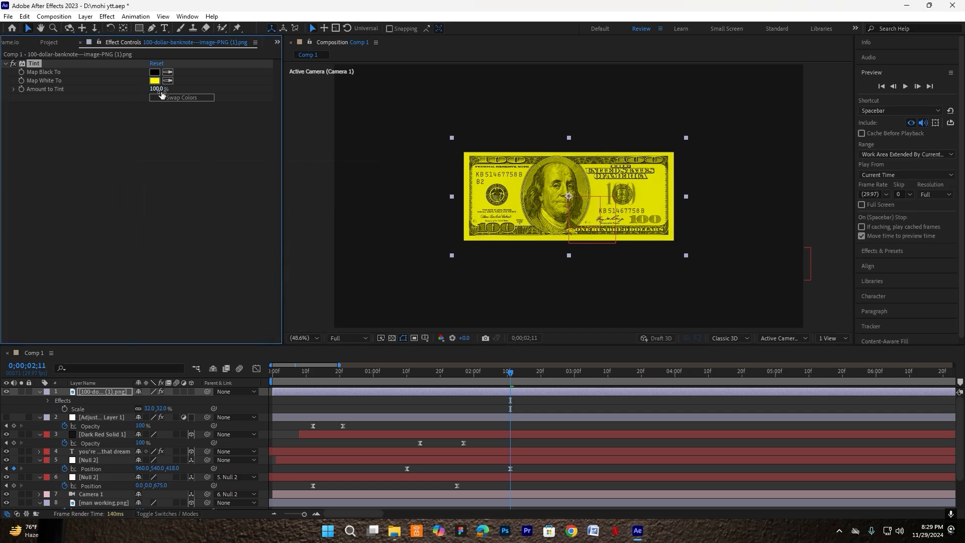
{"action": "left_click_drag", "start_coordinate": [146, 97], "coordinate": [143, 103]}
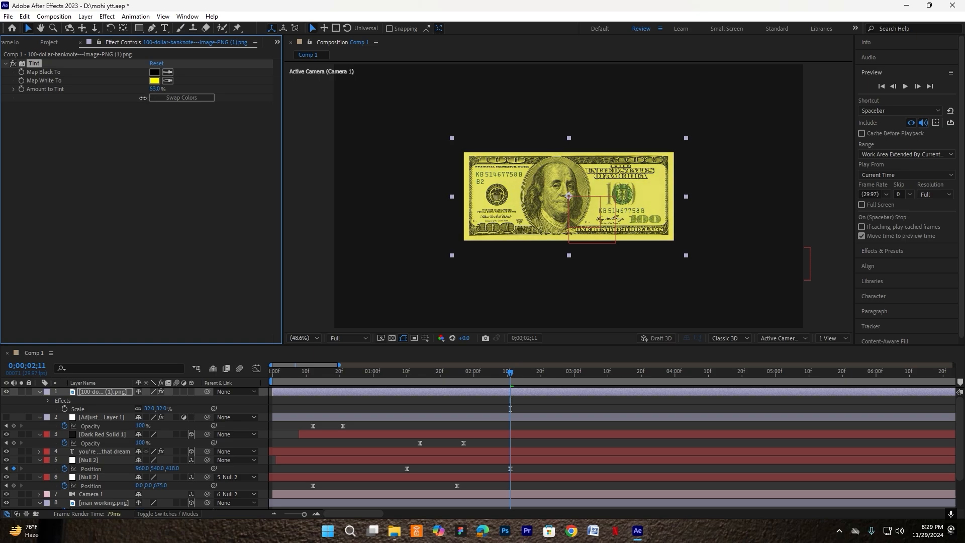
- Make the banknote a 3D layer and reduce its scale to 9%
{"action": "left_click", "coordinate": [39, 391]}
{"action": "left_click", "coordinate": [191, 391]}
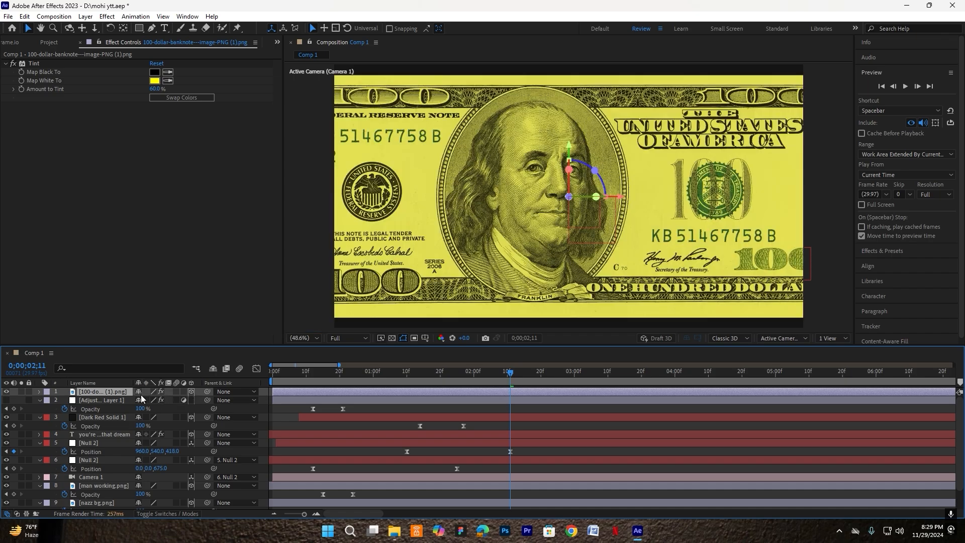
{"action": "key", "text": "s"}
{"action": "left_click_drag", "start_coordinate": [150, 400], "coordinate": [140, 406]}
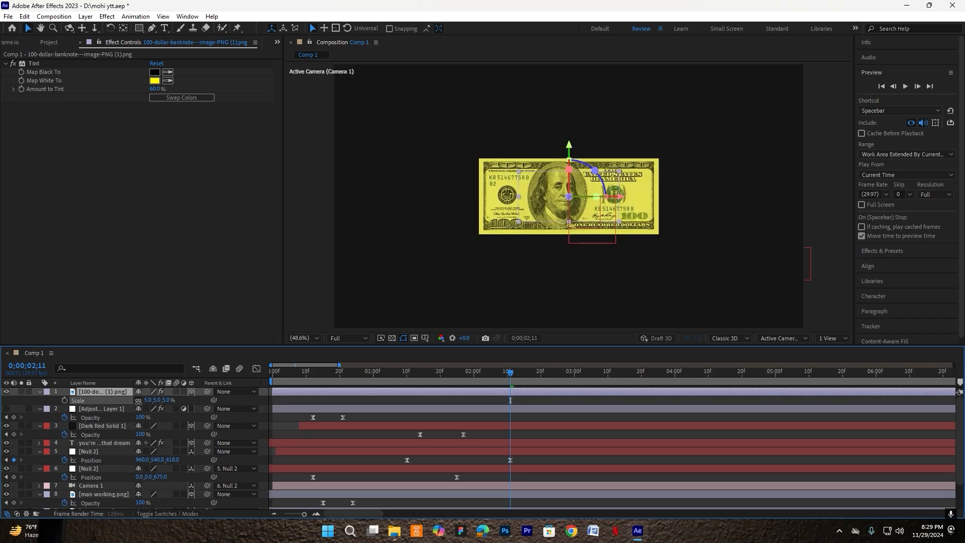
- Set the banknote's Z orientation to 66° and its scale to 7%
{"action": "key", "text": "r"}
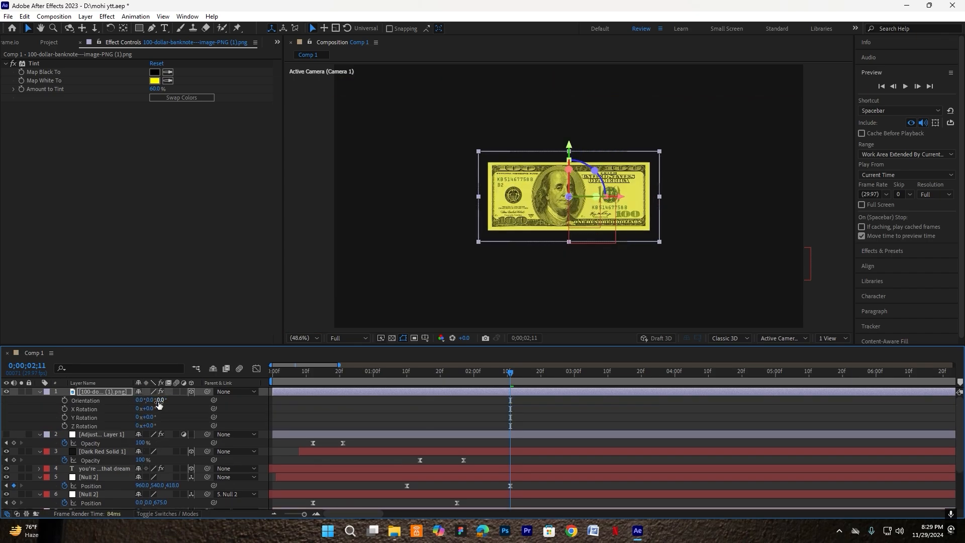
{"action": "left_click_drag", "start_coordinate": [171, 400], "coordinate": [188, 400]}
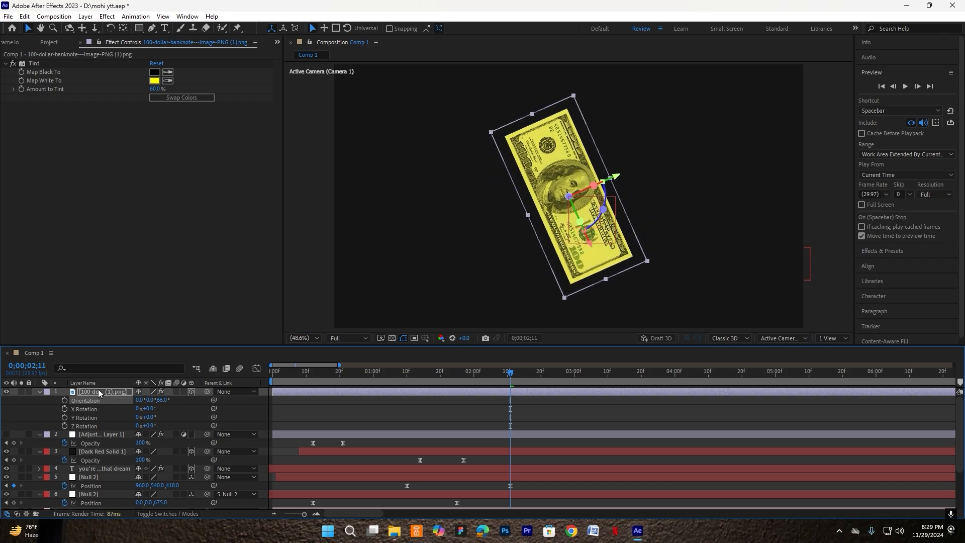
{"action": "key", "text": "s"}
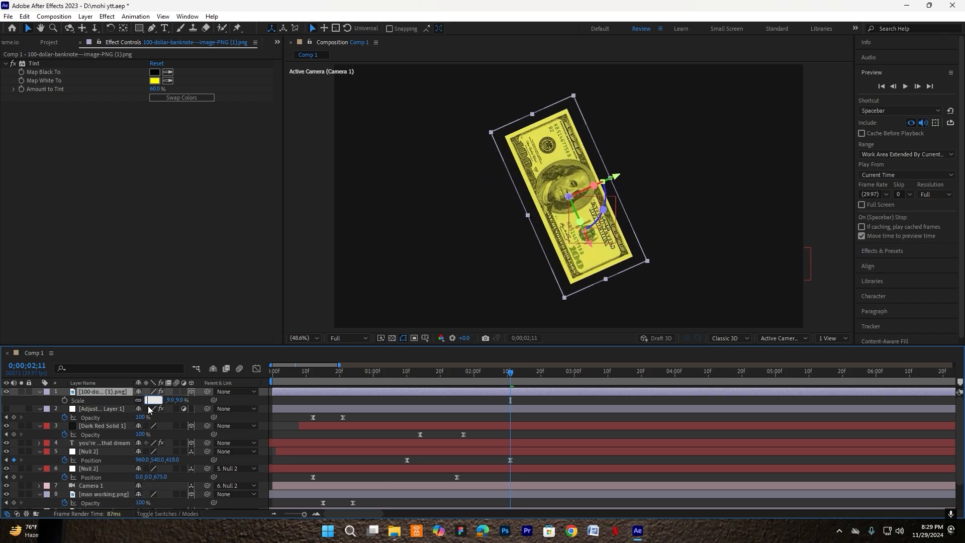
{"action": "type", "text": "7"}
{"action": "key", "text": "Return"}
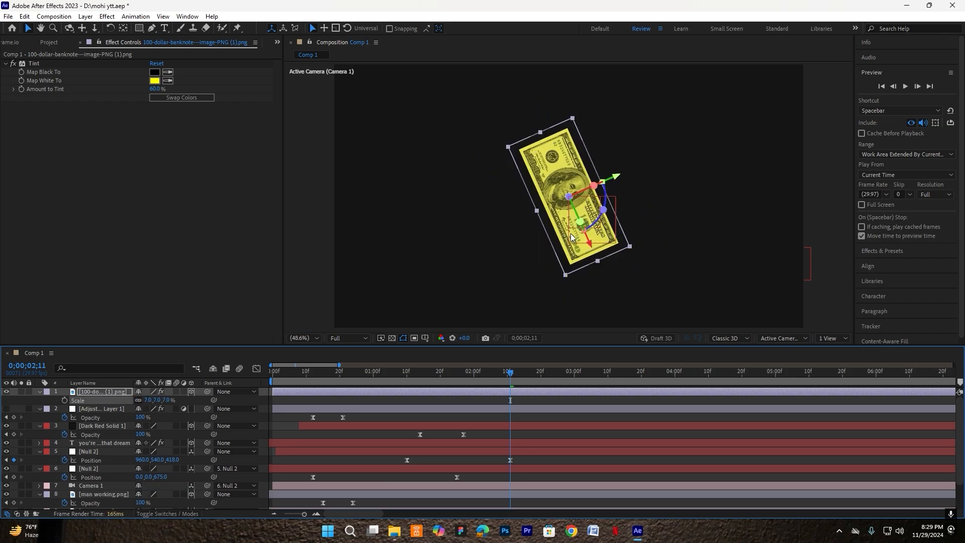
- Move the banknote toward the upper edge of the frame and adjust its Z orientation
{"action": "left_click_drag", "start_coordinate": [569, 239], "coordinate": [529, 190]}
{"action": "key", "text": "r"}
{"action": "left_click_drag", "start_coordinate": [158, 400], "coordinate": [175, 399]}
{"action": "left_click_drag", "start_coordinate": [495, 136], "coordinate": [541, 138]}
- Duplicate the banknote twice and space the three notes in a row along the frame's upper edge, each with a different tilt
{"action": "key", "text": "ctrl+d"}
{"action": "left_click_drag", "start_coordinate": [164, 400], "coordinate": [159, 400]}
{"action": "left_click_drag", "start_coordinate": [550, 150], "coordinate": [618, 158]}
{"action": "key", "text": "ctrl+d"}
{"action": "left_click_drag", "start_coordinate": [165, 399], "coordinate": [157, 400]}
{"action": "left_click_drag", "start_coordinate": [617, 146], "coordinate": [621, 148]}
{"action": "left_click_drag", "start_coordinate": [485, 147], "coordinate": [482, 147]}
{"action": "left_click_drag", "start_coordinate": [545, 146], "coordinate": [565, 149]}
- Duplicate all three banknotes and move the copies down to the lower edge of the frame
{"action": "left_click", "coordinate": [103, 392]}
{"action": "left_click", "coordinate": [103, 476], "text": "shift"}
{"action": "key", "text": "r"}
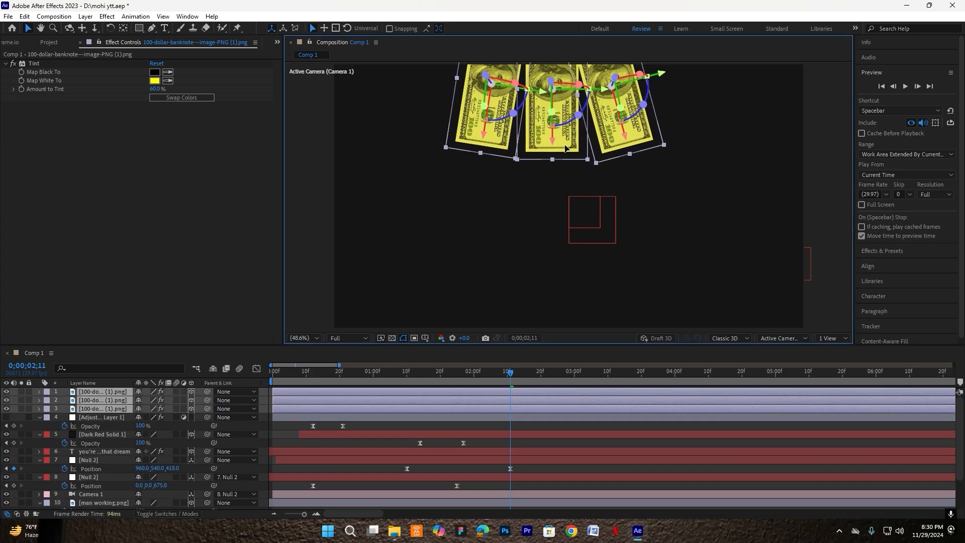
{"action": "left_click", "coordinate": [101, 417]}
{"action": "left_click", "coordinate": [101, 409]}
{"action": "left_click", "coordinate": [100, 392]}
{"action": "left_click", "coordinate": [101, 409]}
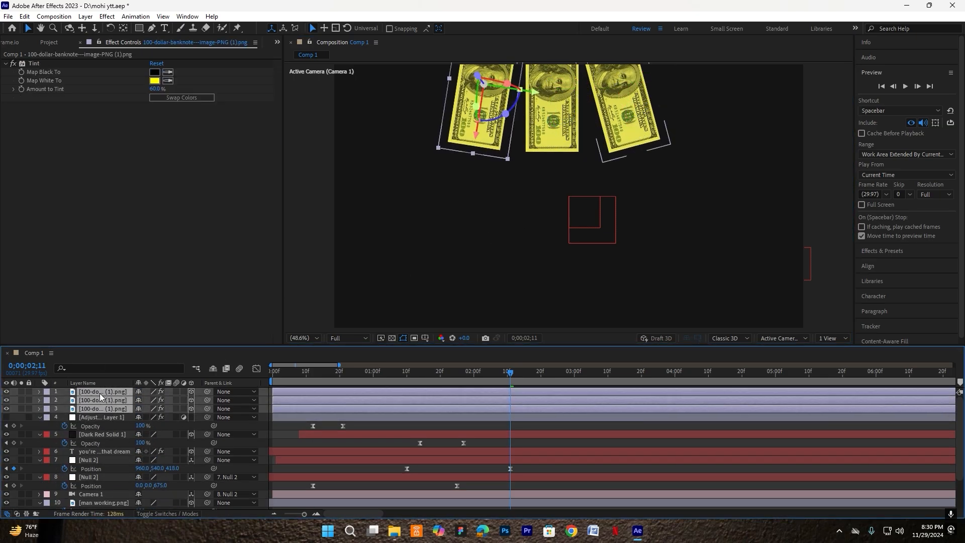
{"action": "key", "text": "ctrl+d"}
{"action": "left_click_drag", "start_coordinate": [551, 108], "coordinate": [552, 294]}
- Rename the three lower banknote layers as dollar note 4, dollar note 5 and dollar note 6
{"action": "right_click", "coordinate": [107, 408]}
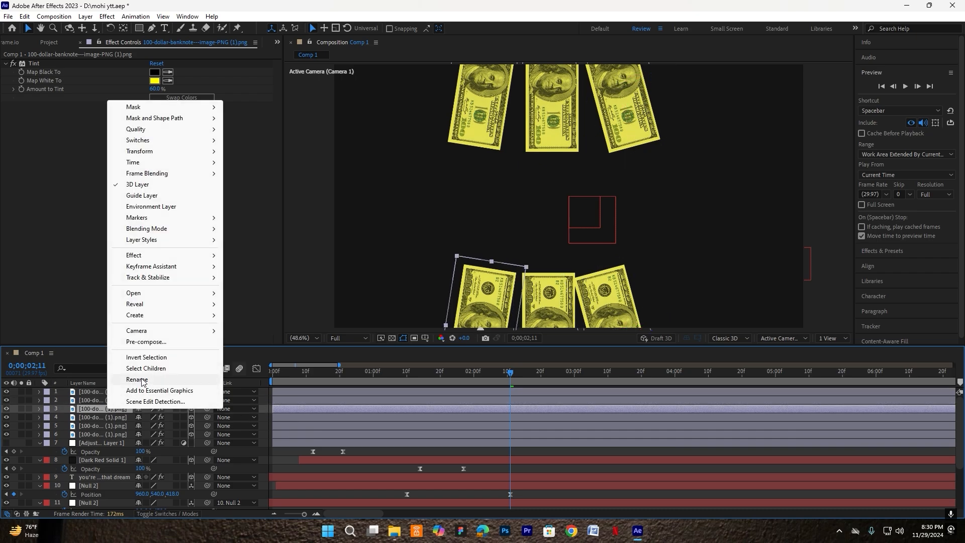
{"action": "left_click", "coordinate": [141, 379]}
{"action": "type", "text": "dollar note 4"}
{"action": "key", "text": "Return"}
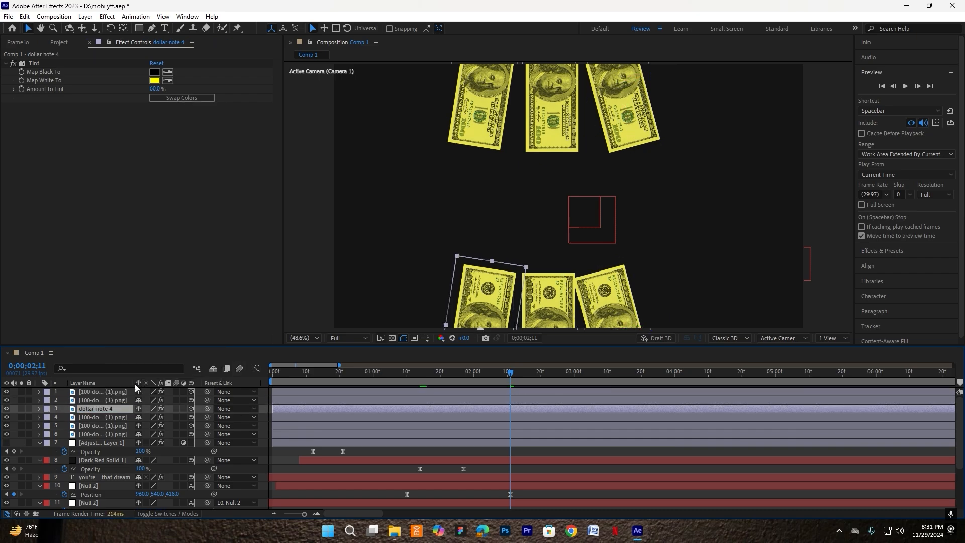
{"action": "right_click", "coordinate": [103, 401]}
{"action": "left_click", "coordinate": [137, 373]}
{"action": "type", "text": "d"}
{"action": "type", "text": "5"}
{"action": "key", "text": "Return"}
{"action": "right_click", "coordinate": [105, 392]}
{"action": "left_click", "coordinate": [137, 363]}
{"action": "type", "text": "dollar note 6"}
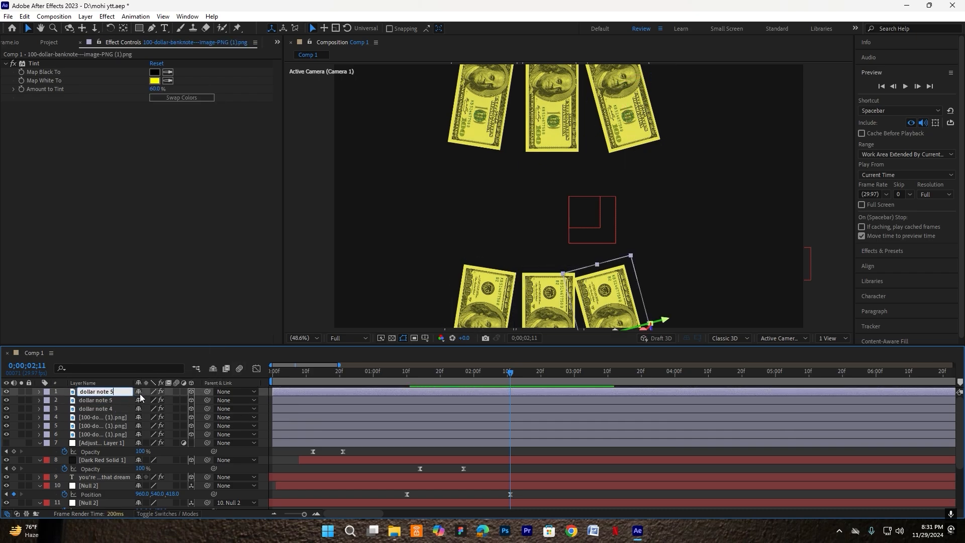
{"action": "key", "text": "Return"}
- Reposition the three lower banknotes so they are spaced more widely beneath the upper row
{"action": "left_click_drag", "start_coordinate": [482, 300], "coordinate": [469, 298]}
{"action": "left_click", "coordinate": [542, 300]}
{"action": "left_click_drag", "start_coordinate": [603, 301], "coordinate": [626, 299]}
{"action": "left_click_drag", "start_coordinate": [552, 300], "coordinate": [557, 300]}
{"action": "left_click", "coordinate": [478, 301]}
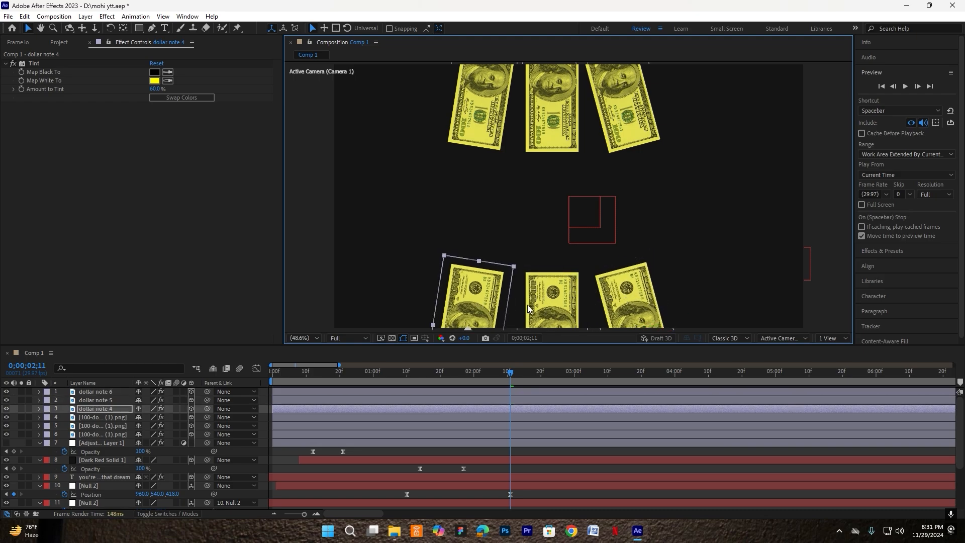
{"action": "left_click", "coordinate": [551, 300]}
{"action": "left_click_drag", "start_coordinate": [625, 300], "coordinate": [631, 299]}
{"action": "left_click_drag", "start_coordinate": [555, 300], "coordinate": [562, 300]}
{"action": "left_click_drag", "start_coordinate": [496, 302], "coordinate": [506, 302]}
{"action": "left_click", "coordinate": [489, 423]}
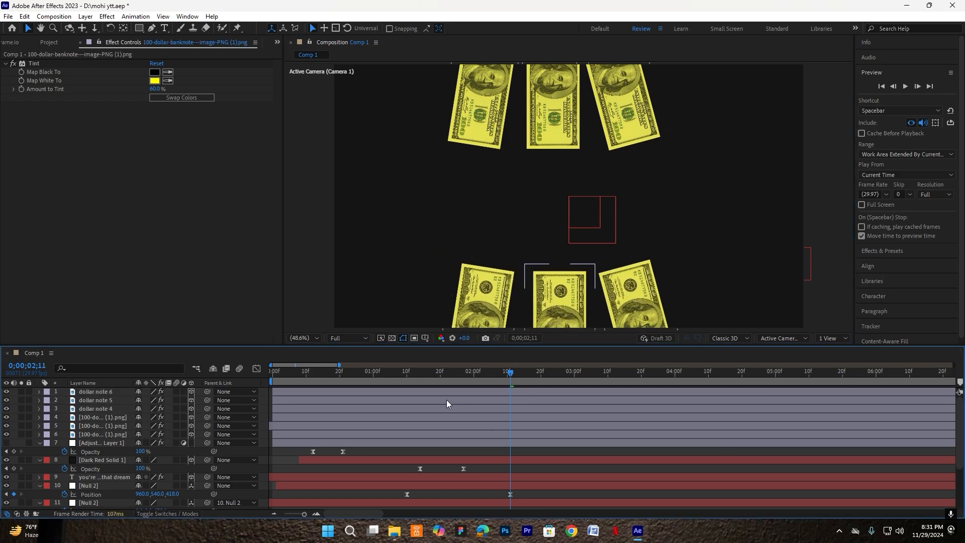
- Add position keyframes to the three upper banknotes and shift the keyframes to about 0;00;02;04
{"action": "left_click", "coordinate": [424, 376]}
{"action": "left_click_drag", "start_coordinate": [430, 379], "coordinate": [448, 379]}
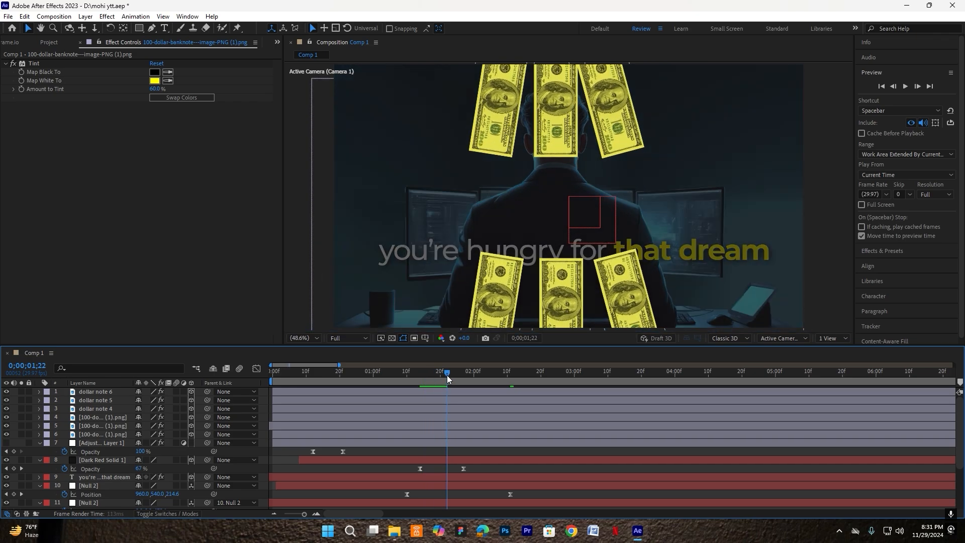
{"action": "left_click", "coordinate": [99, 435]}
{"action": "left_click", "coordinate": [98, 417], "text": "shift"}
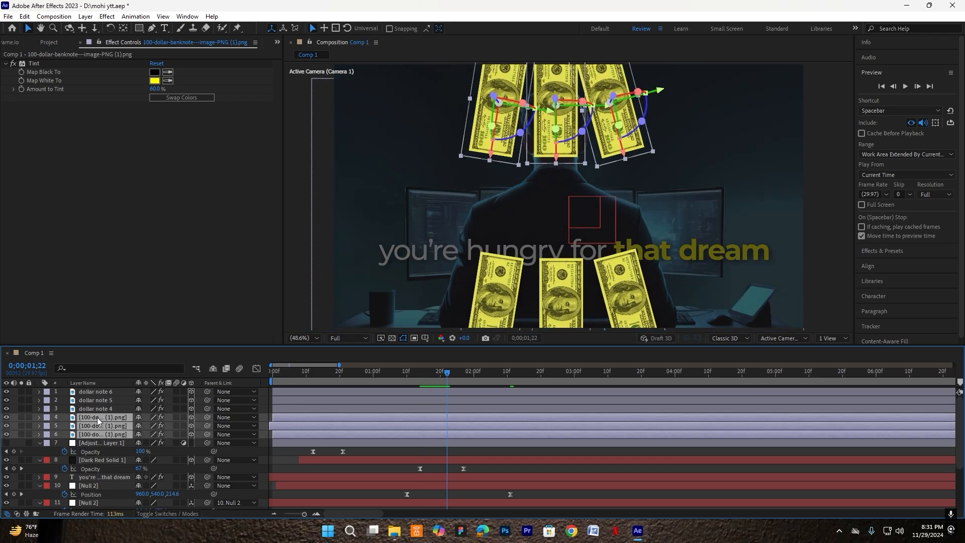
{"action": "key", "text": "p"}
{"action": "left_click", "coordinate": [65, 425]}
{"action": "scroll", "coordinate": [445, 427], "scroll_direction": "up", "scroll_amount": 2}
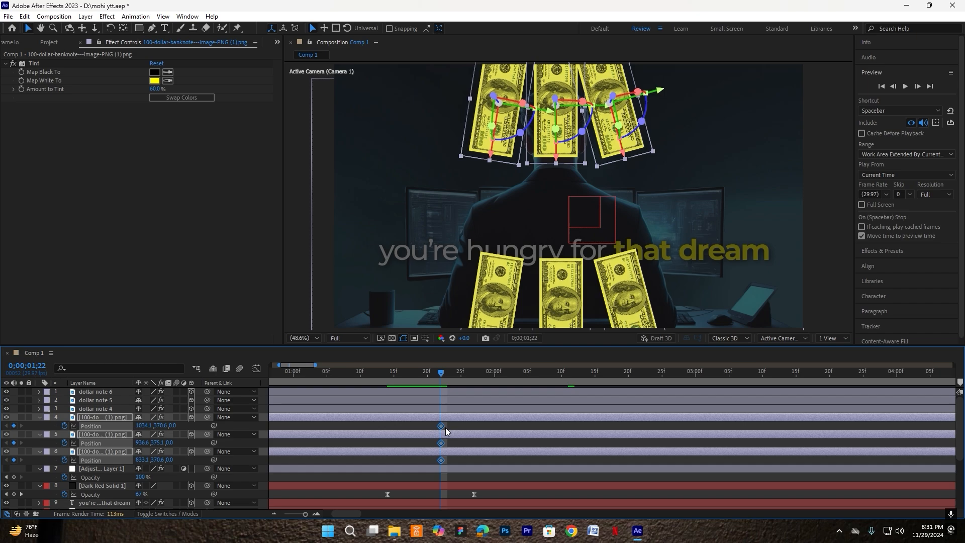
{"action": "left_click_drag", "start_coordinate": [495, 427], "coordinate": [521, 427]}
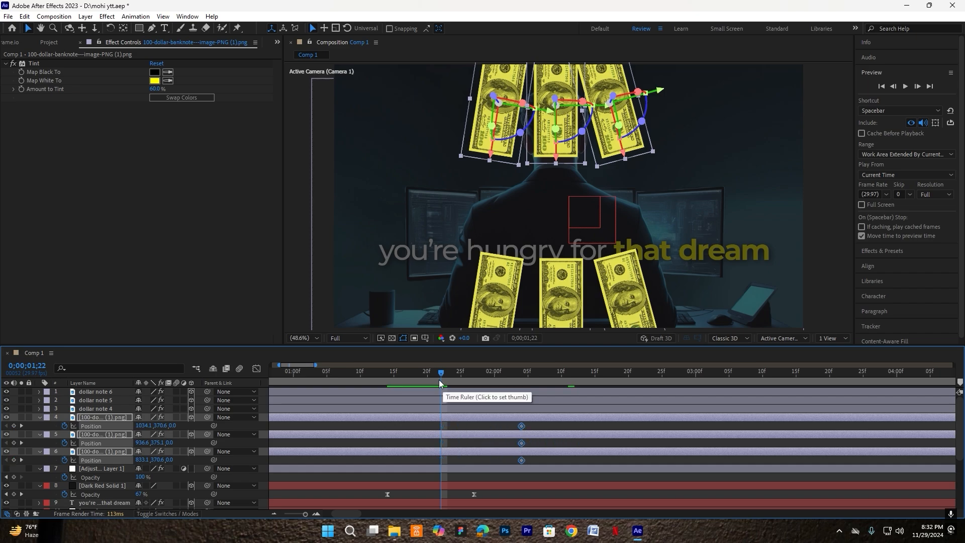
- At 0;00;01;20, move the three upper banknotes above the frame and easy-ease all their position keyframes
{"action": "left_click_drag", "start_coordinate": [438, 379], "coordinate": [427, 378]}
{"action": "left_click_drag", "start_coordinate": [567, 164], "coordinate": [564, 55]}
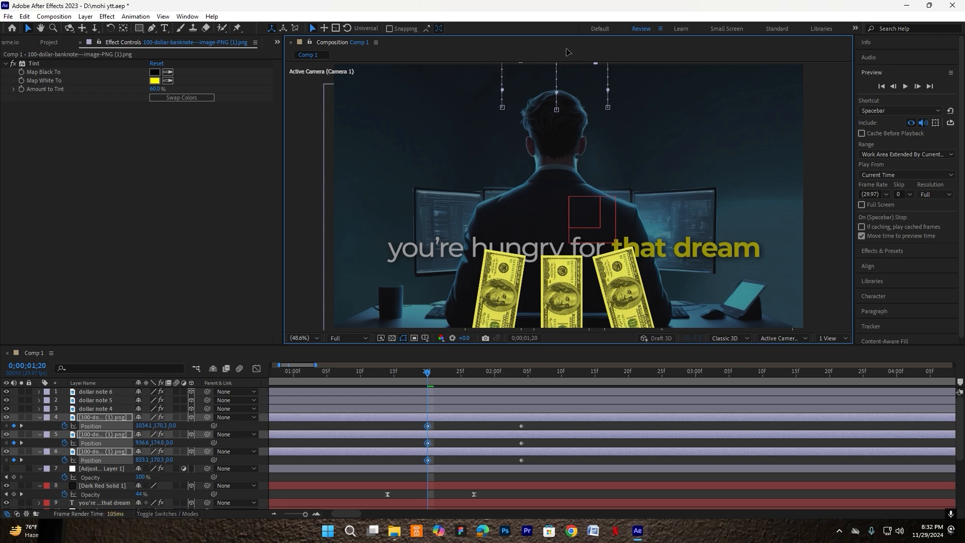
{"action": "left_click_drag", "start_coordinate": [520, 429], "coordinate": [388, 469]}
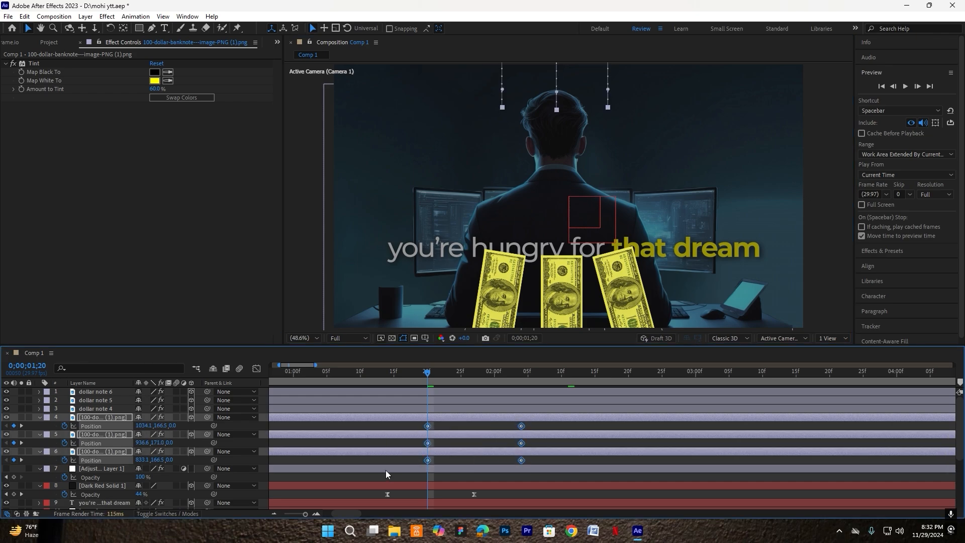
{"action": "key", "text": "F9"}
- Adjust the easing handles in the speed graph for the three upper banknotes' position keyframes
{"action": "left_click", "coordinate": [256, 369]}
{"action": "left_click_drag", "start_coordinate": [568, 465], "coordinate": [363, 498]}
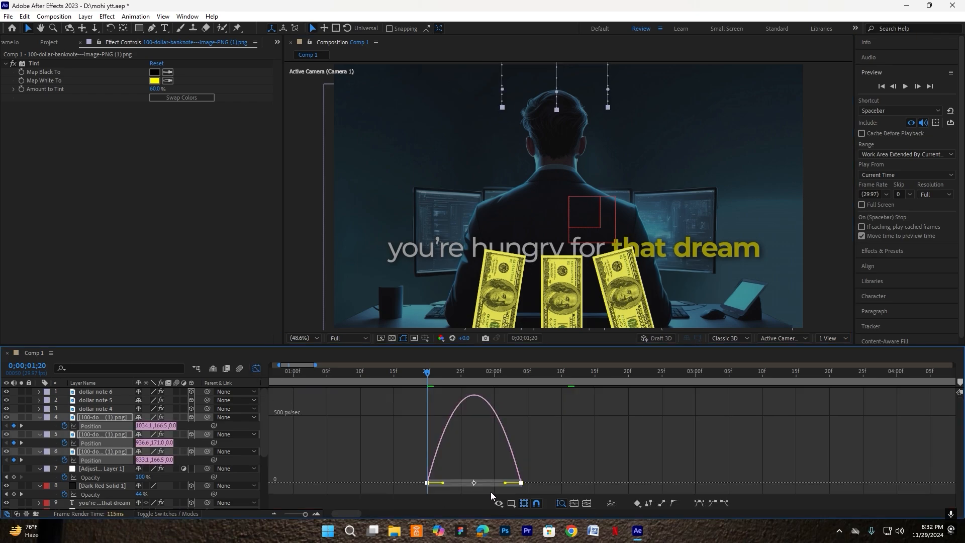
{"action": "scroll", "coordinate": [492, 492], "scroll_direction": "up", "scroll_amount": 4}
{"action": "left_click_drag", "start_coordinate": [539, 483], "coordinate": [276, 294]}
{"action": "scroll", "coordinate": [423, 488], "scroll_direction": "down", "scroll_amount": 1}
{"action": "scroll", "coordinate": [356, 486], "scroll_direction": "up", "scroll_amount": 1}
{"action": "left_click", "coordinate": [257, 368]}
{"action": "scroll", "coordinate": [405, 431], "scroll_direction": "down", "scroll_amount": 3}
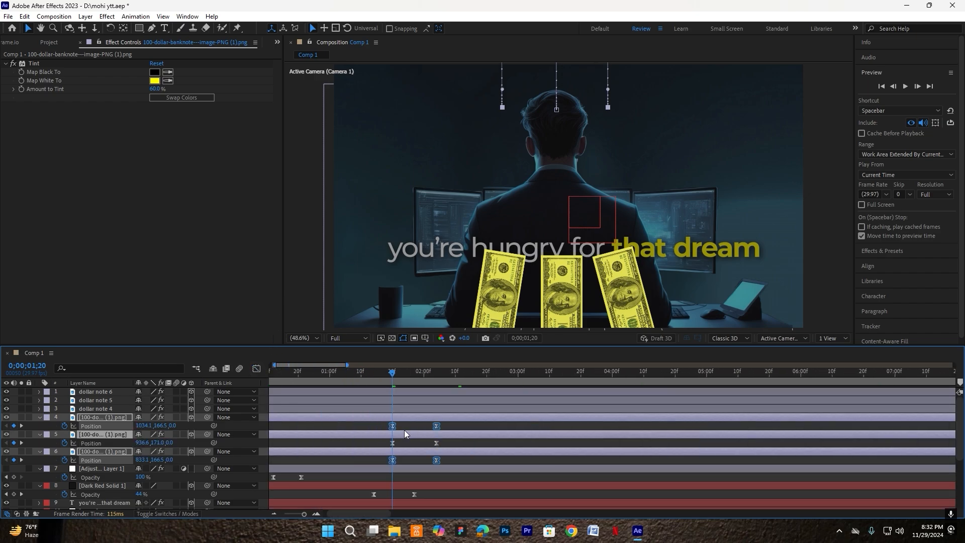
- Play back the camera push-in and the upper banknotes' entrance from about 0;00;01;13
{"action": "left_click", "coordinate": [404, 430]}
{"action": "left_click_drag", "start_coordinate": [386, 374], "coordinate": [370, 376]}
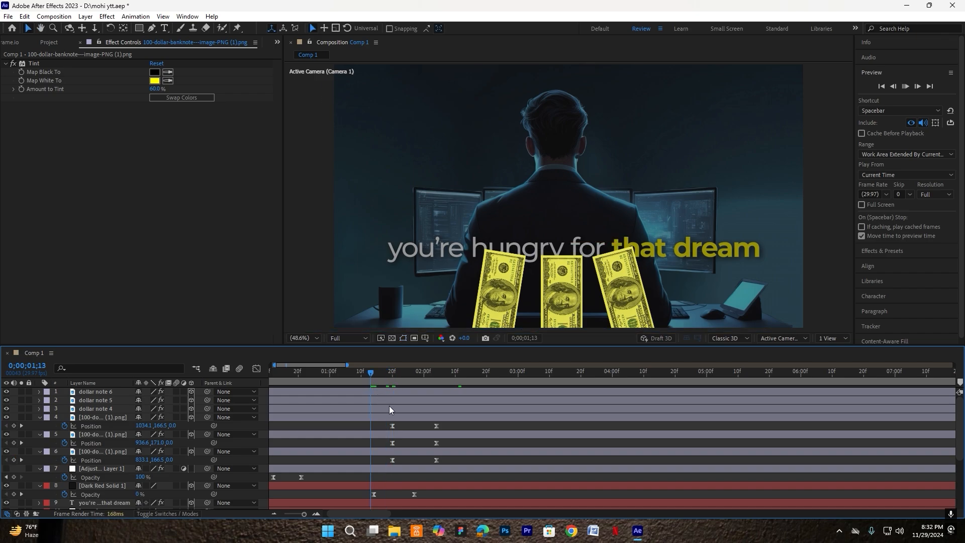
{"action": "key", "text": "space"}
{"action": "key", "text": "space"}
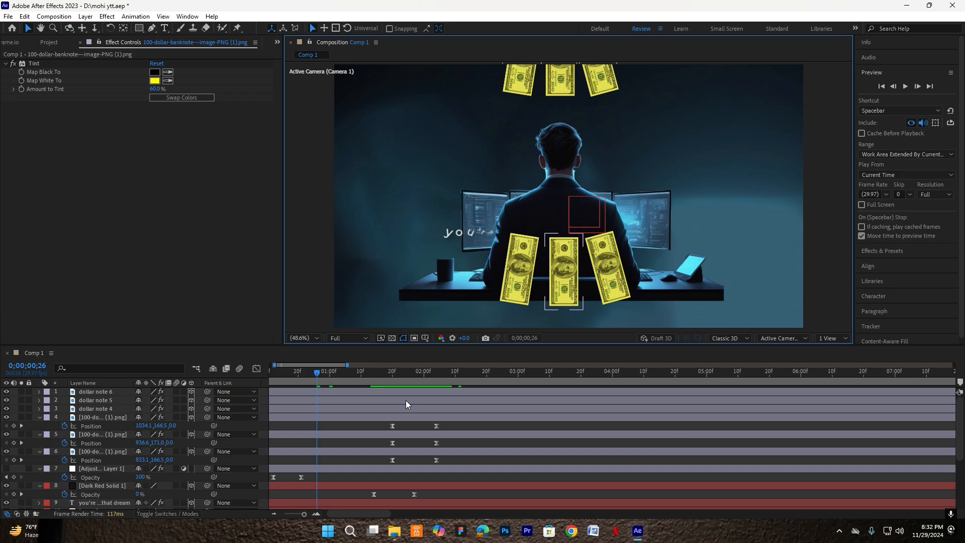
- Set the composition preview resolution to Half and replay the transition into the banknote scene
{"action": "left_click", "coordinate": [337, 336]}
{"action": "left_click", "coordinate": [352, 356]}
{"action": "left_click", "coordinate": [409, 293]}
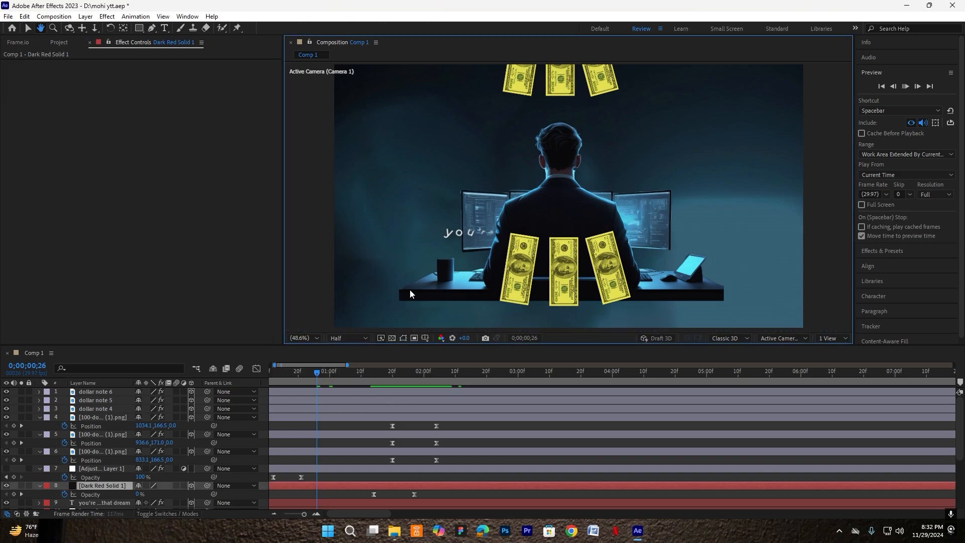
{"action": "key", "text": "space"}
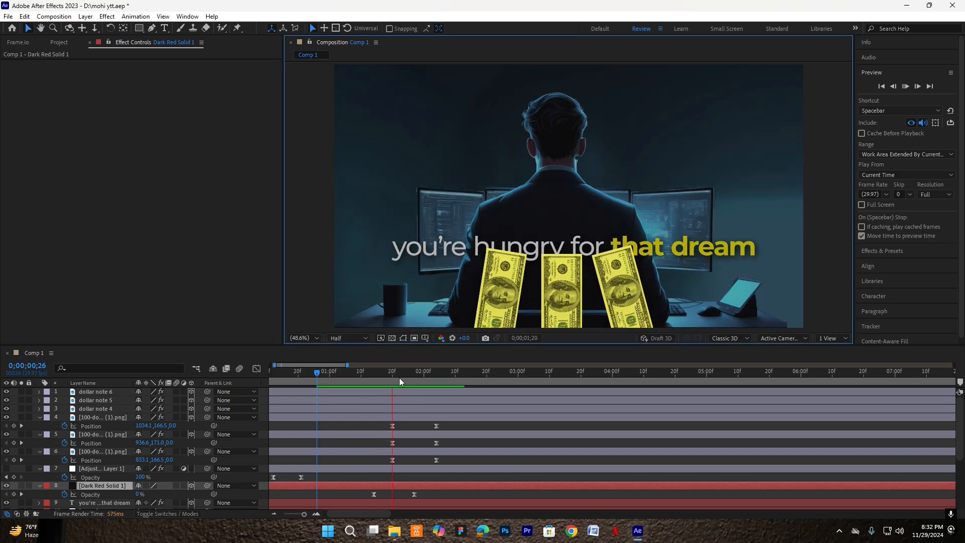
{"action": "key", "text": "space"}
{"action": "left_click", "coordinate": [333, 381]}
{"action": "key", "text": "space"}
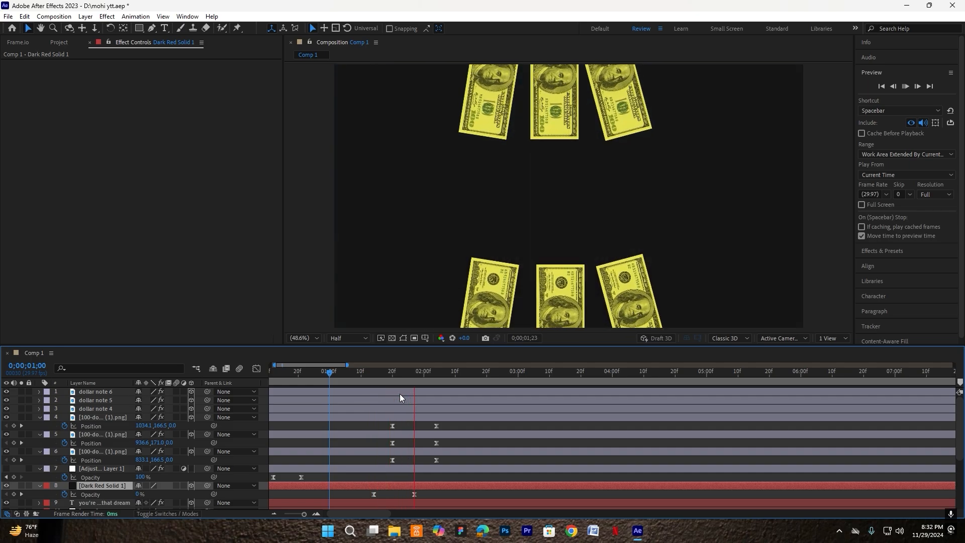
{"action": "left_click", "coordinate": [321, 383]}
{"action": "key", "text": "space"}
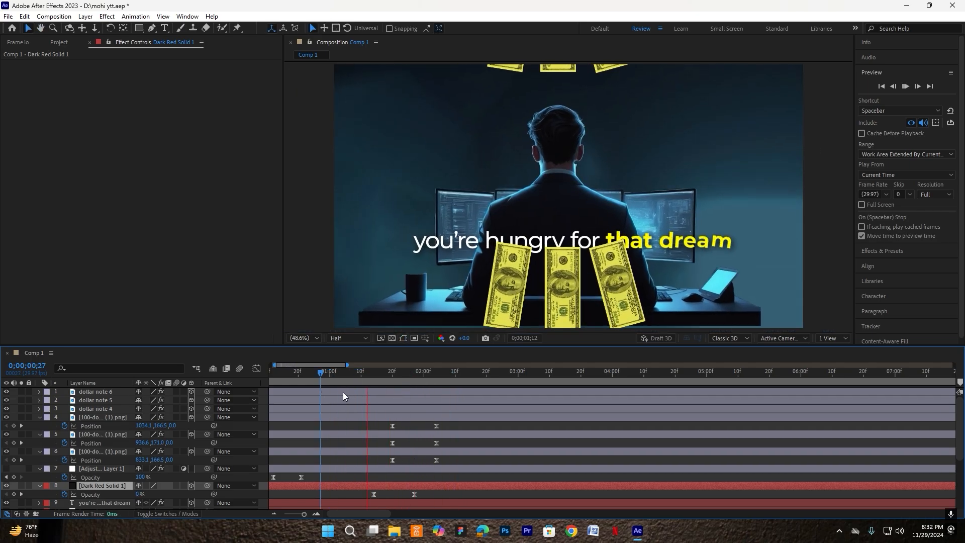
- Shift the upper banknotes' starting position keyframes to 0;00;01;19 and their ending position keyframes to 0;00;02;07
{"action": "left_click_drag", "start_coordinate": [440, 421], "coordinate": [445, 460]}
{"action": "left_click_drag", "start_coordinate": [403, 422], "coordinate": [384, 464]}
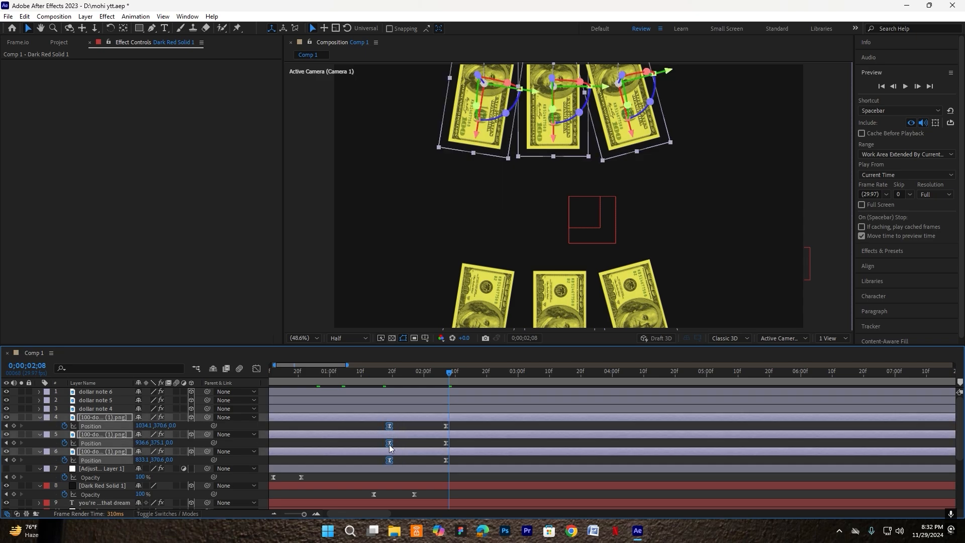
{"action": "left_click", "coordinate": [394, 472]}
{"action": "left_click", "coordinate": [396, 485]}
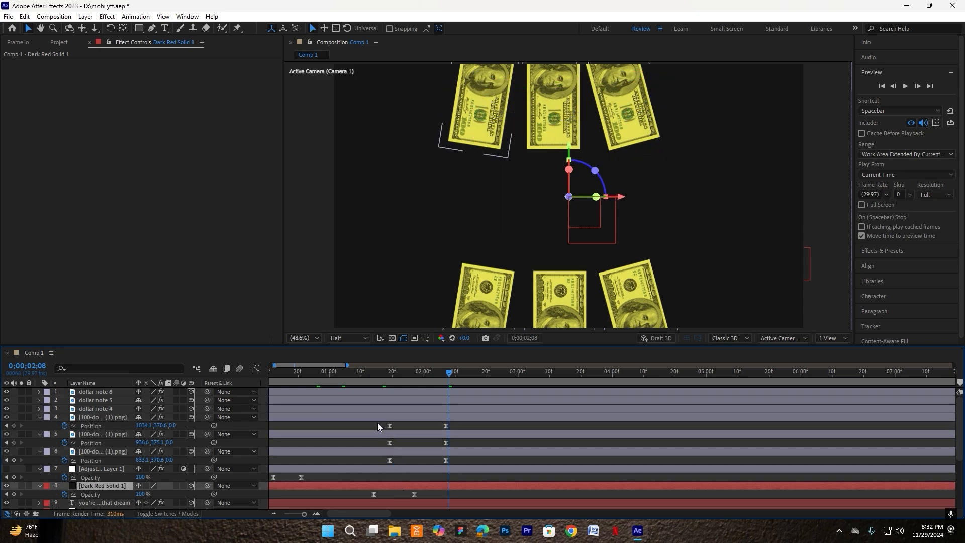
- Review the camera nulls' keyframe timing and play back the full transition into the banknote scene
{"action": "scroll", "coordinate": [361, 442], "scroll_direction": "down", "scroll_amount": 3}
{"action": "left_click", "coordinate": [406, 461]}
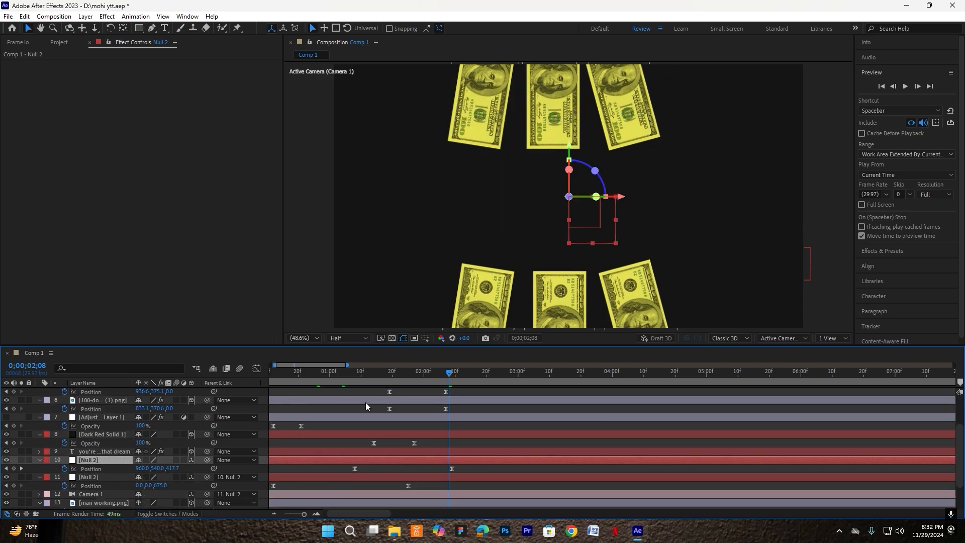
{"action": "left_click_drag", "start_coordinate": [358, 374], "coordinate": [279, 375]}
{"action": "left_click", "coordinate": [459, 285]}
{"action": "key", "text": "space"}
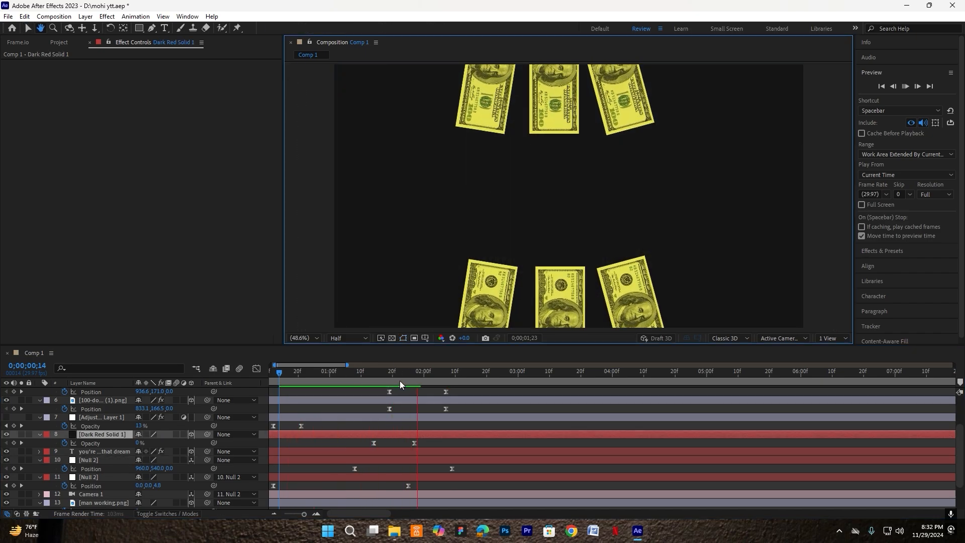
{"action": "left_click", "coordinate": [322, 376]}
{"action": "key", "text": "space"}
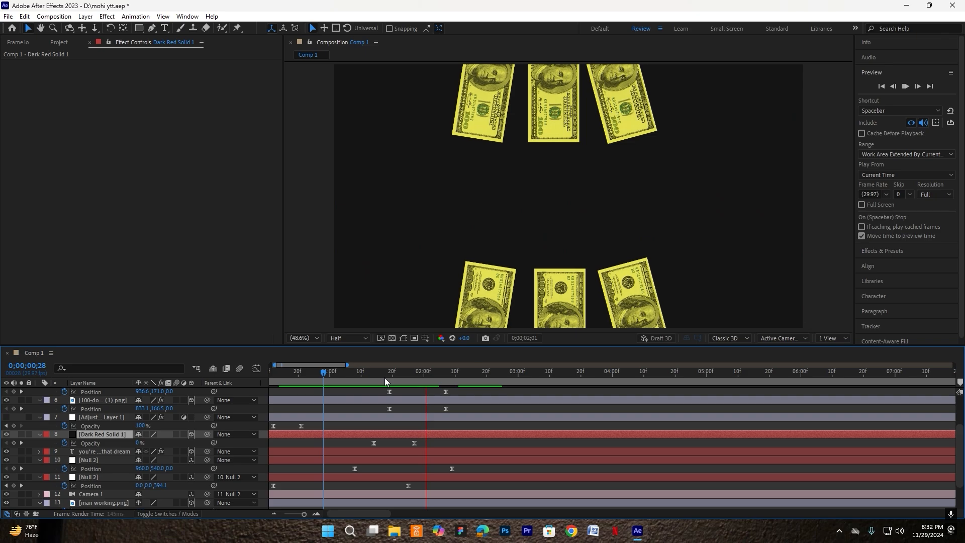
{"action": "left_click", "coordinate": [287, 377]}
{"action": "key", "text": "space"}
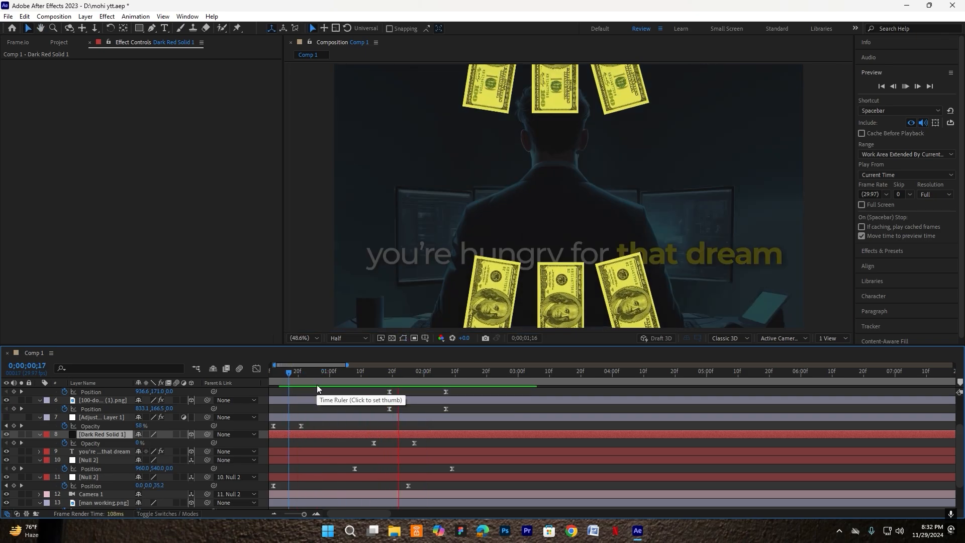
{"action": "key", "text": "space"}
- Keyframe the three lower banknotes' current positions at 0;00;02;07 and move them below the frame at 0;00;01;19
{"action": "scroll", "coordinate": [423, 388], "scroll_direction": "up", "scroll_amount": 2}
{"action": "left_click_drag", "start_coordinate": [433, 377], "coordinate": [388, 384]}
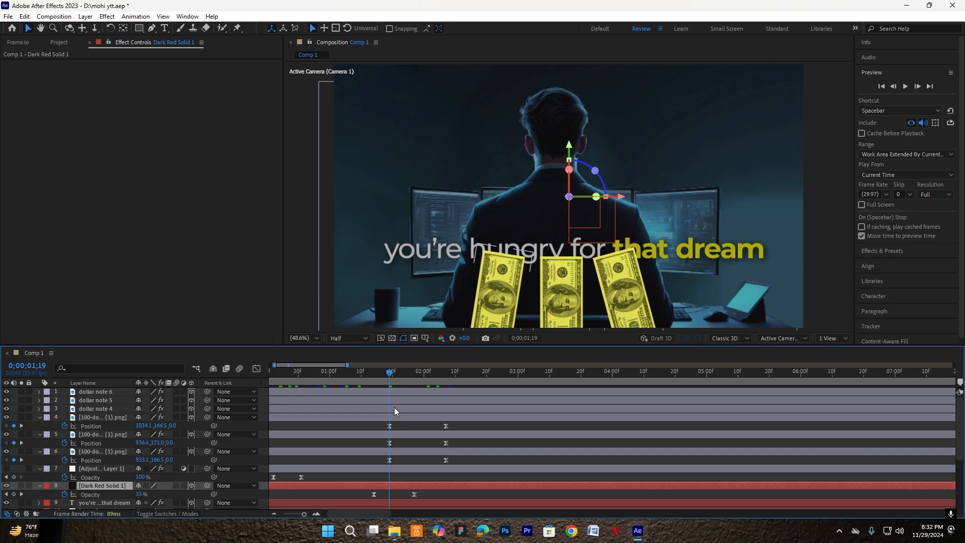
{"action": "left_click", "coordinate": [394, 407]}
{"action": "left_click", "coordinate": [393, 392], "text": "shift"}
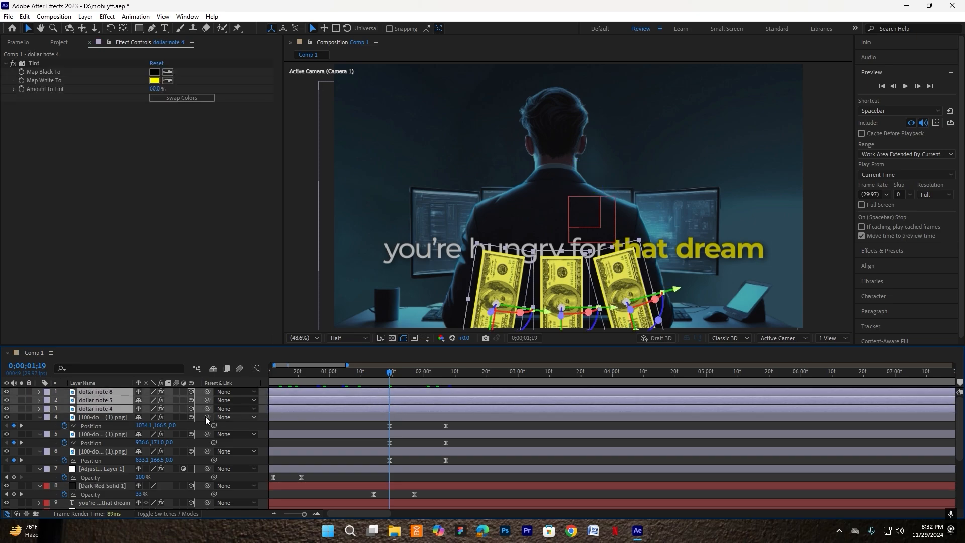
{"action": "key", "text": "alt+shift+p"}
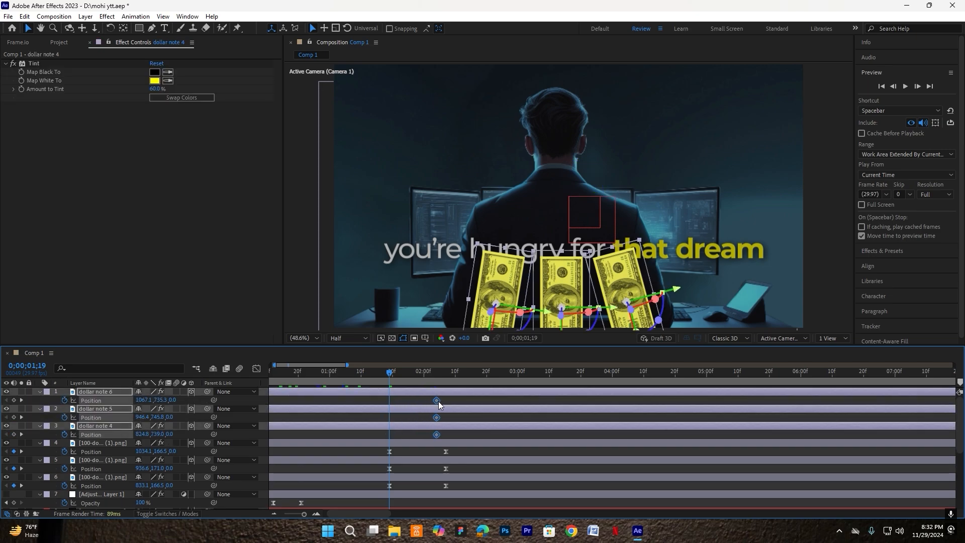
{"action": "left_click_drag", "start_coordinate": [439, 404], "coordinate": [446, 405]}
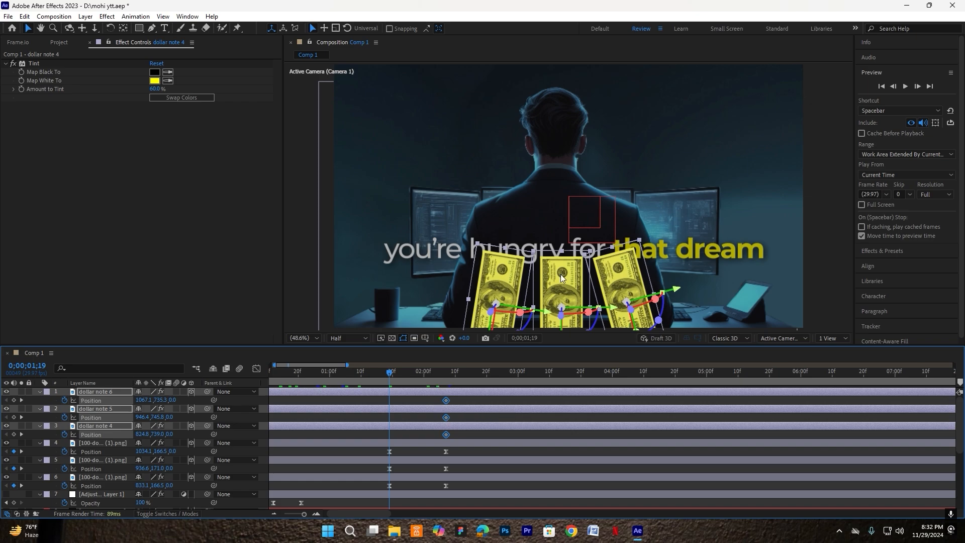
{"action": "left_click_drag", "start_coordinate": [564, 273], "coordinate": [563, 357]}
- Easy-ease the three lower banknotes' position keyframes and reshape their speed graph for a fast start and slow finish
{"action": "left_click_drag", "start_coordinate": [459, 397], "coordinate": [375, 440]}
{"action": "left_click", "coordinate": [256, 369]}
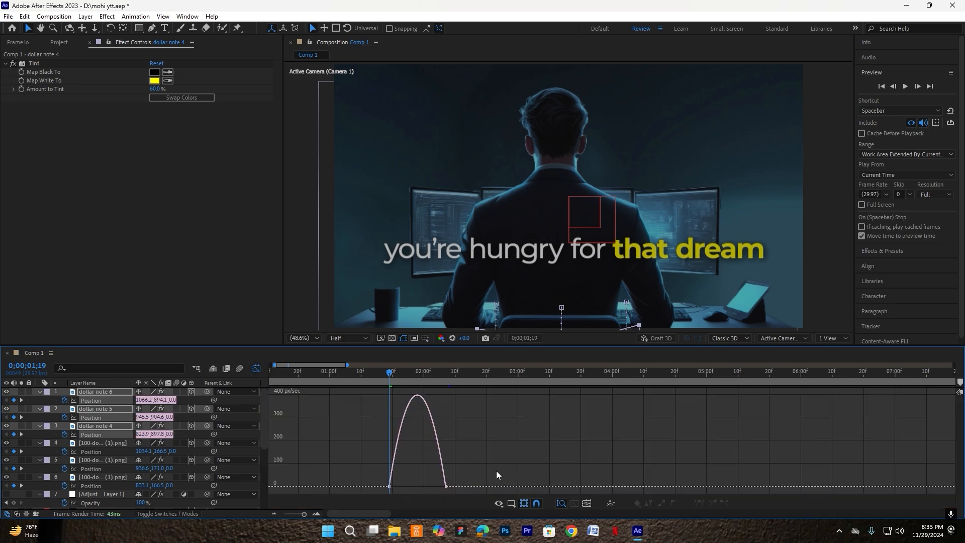
{"action": "scroll", "coordinate": [463, 486], "scroll_direction": "up", "scroll_amount": 3}
{"action": "left_click_drag", "start_coordinate": [477, 483], "coordinate": [257, 484]}
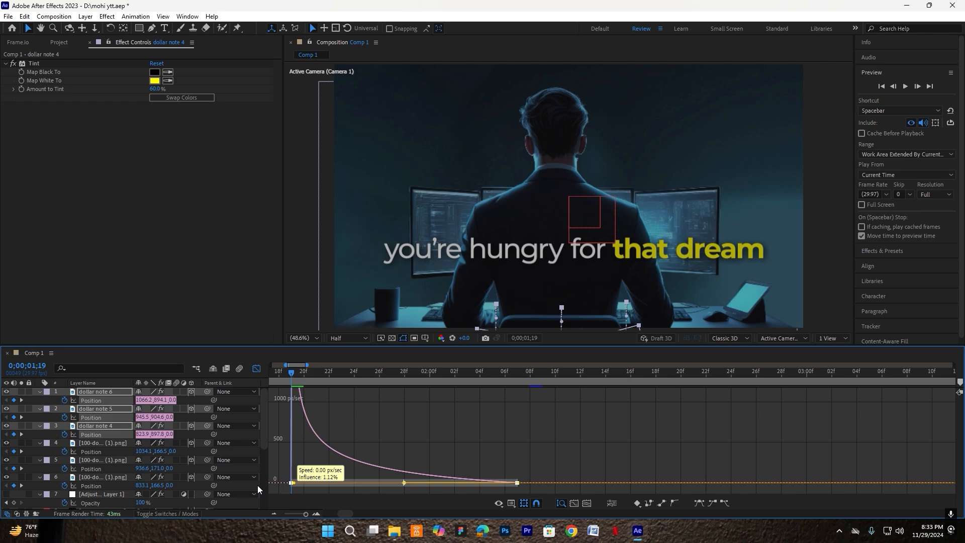
{"action": "left_click", "coordinate": [256, 369]}
- Play back the upper and lower banknotes sliding into frame together
{"action": "scroll", "coordinate": [409, 396], "scroll_direction": "down", "scroll_amount": 5}
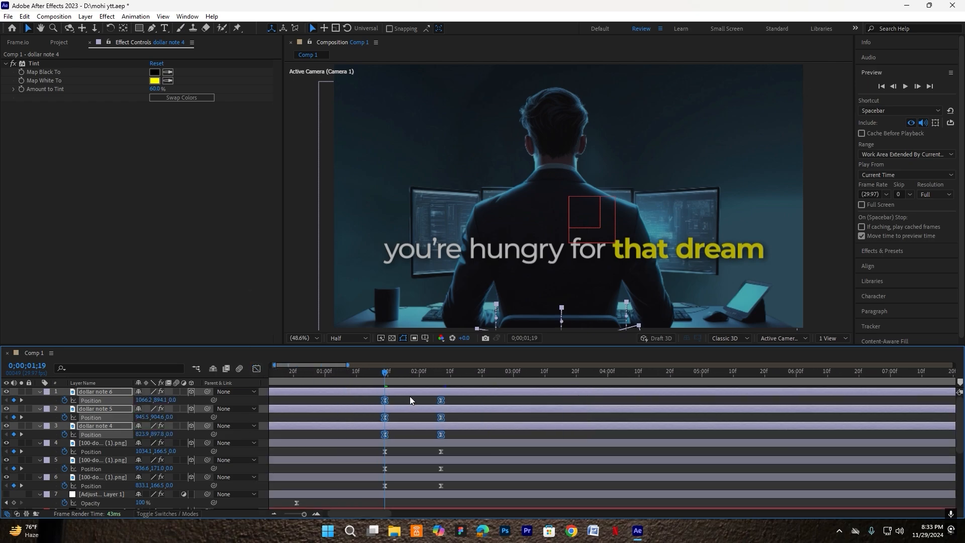
{"action": "key", "text": "space"}
{"action": "scroll", "coordinate": [348, 411], "scroll_direction": "up", "scroll_amount": 3}
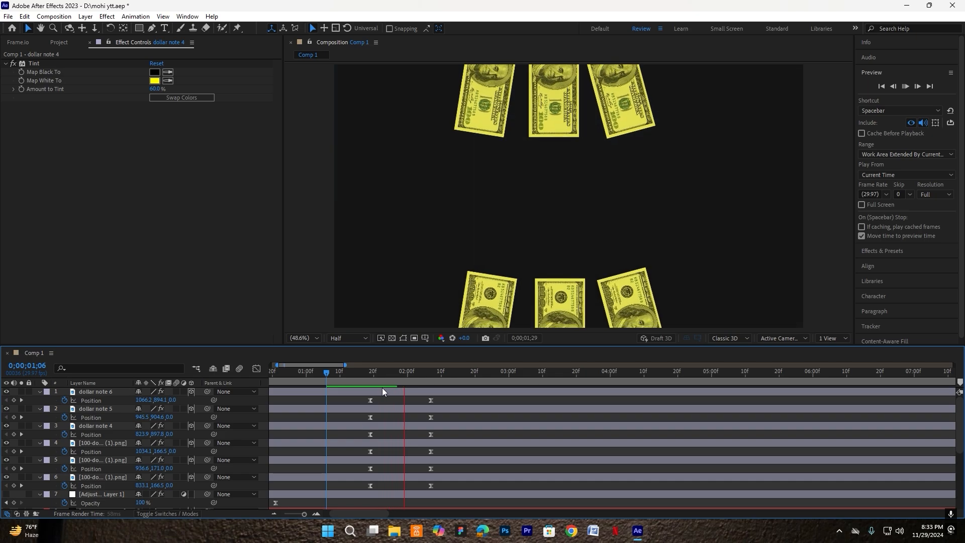
- Split all six banknote layers at 0;00;01;19 and delete the portions before the split
{"action": "left_click", "coordinate": [372, 378]}
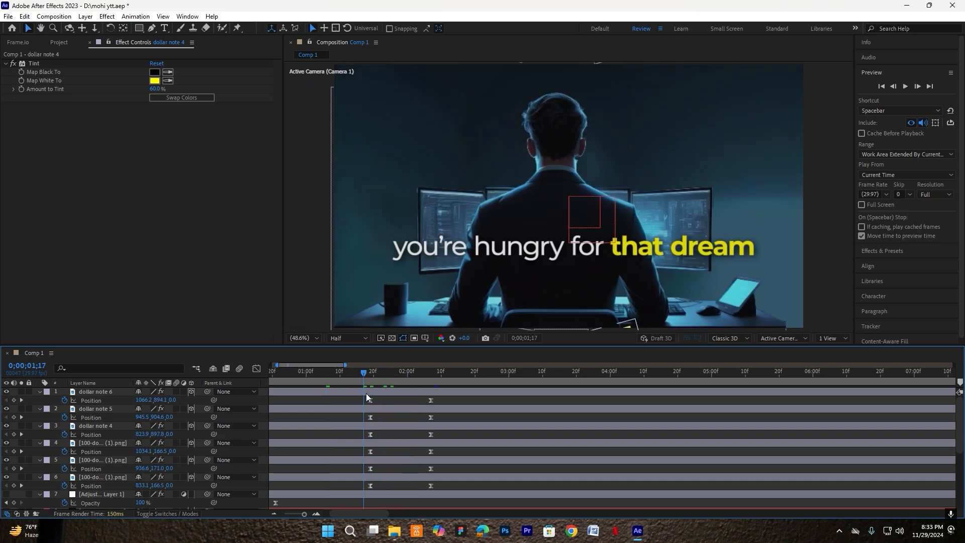
{"action": "left_click", "coordinate": [371, 393]}
{"action": "left_click", "coordinate": [376, 477], "text": "shift"}
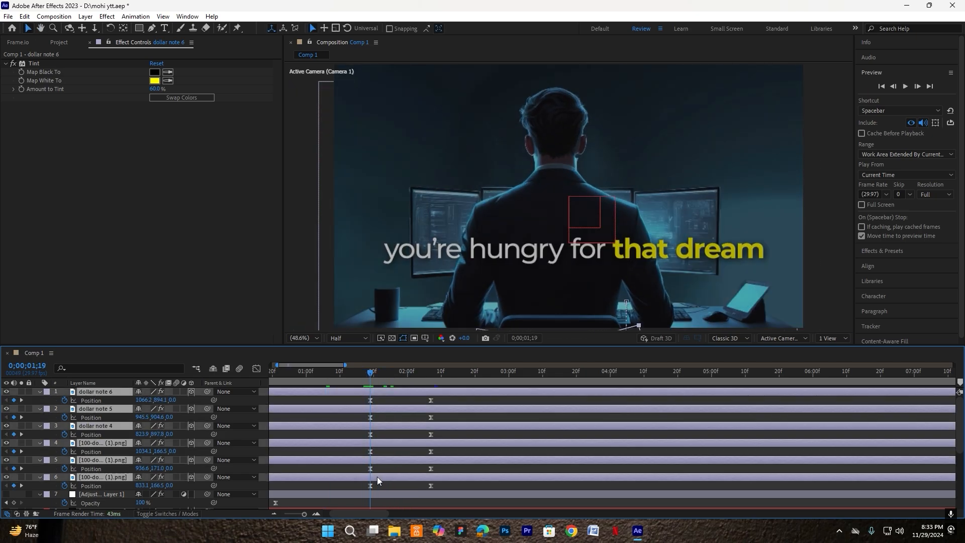
{"action": "key", "text": "ctrl+shift+d"}
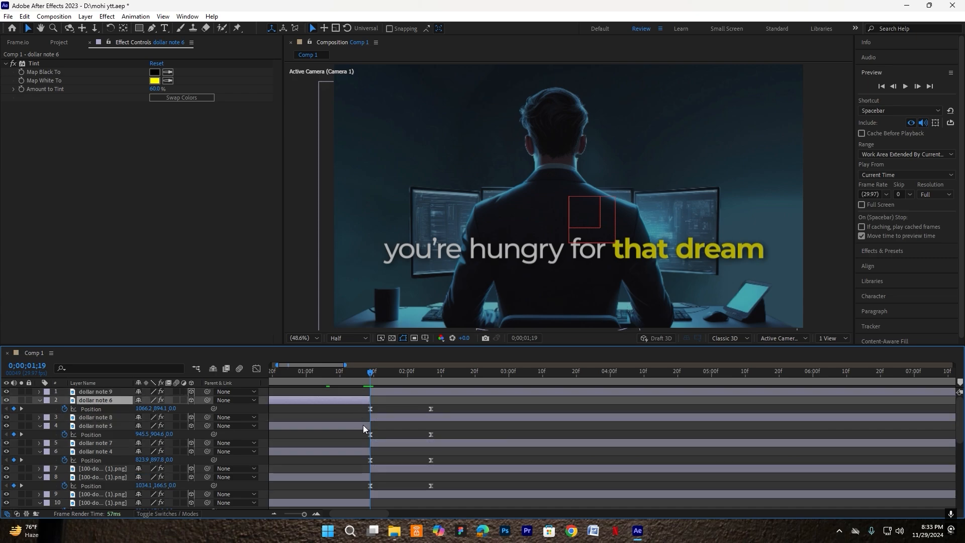
{"action": "key", "text": "Delete"}
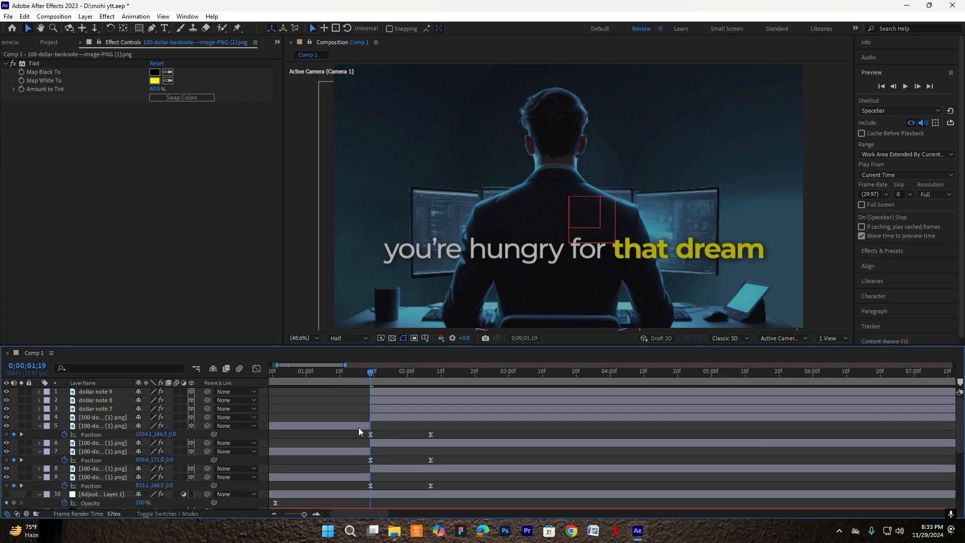
{"action": "left_click", "coordinate": [358, 427]}
{"action": "left_click", "coordinate": [360, 452], "text": "ctrl"}
{"action": "key", "text": "Delete"}
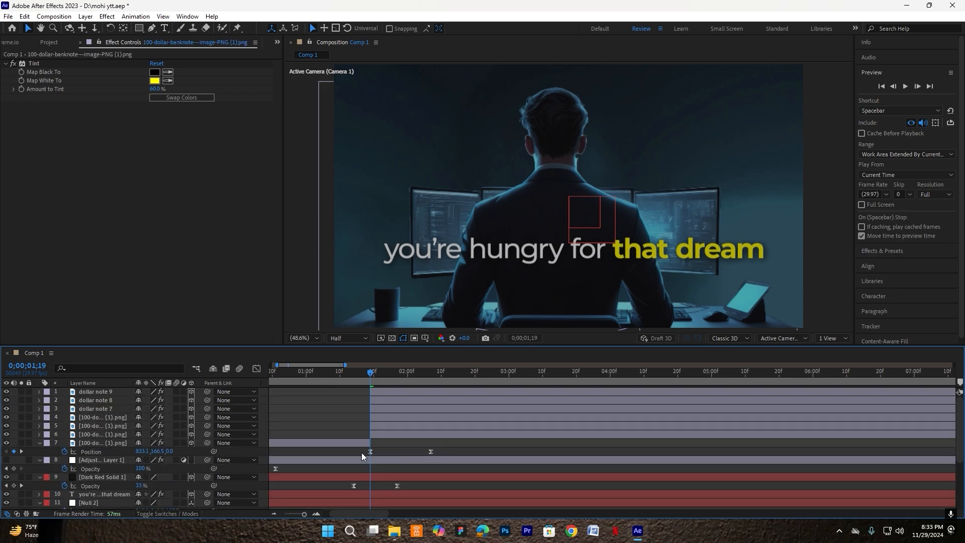
{"action": "left_click", "coordinate": [363, 444]}
{"action": "key", "text": "Delete"}
- Play back the transition from about 0;00;01;13 to check the trimmed banknotes' entrance
{"action": "mouse_move", "coordinate": [369, 374]}
{"action": "left_mouse_down"}
{"action": "mouse_move", "coordinate": [329, 388]}
{"action": "mouse_move", "coordinate": [350, 374]}
{"action": "left_mouse_up"}
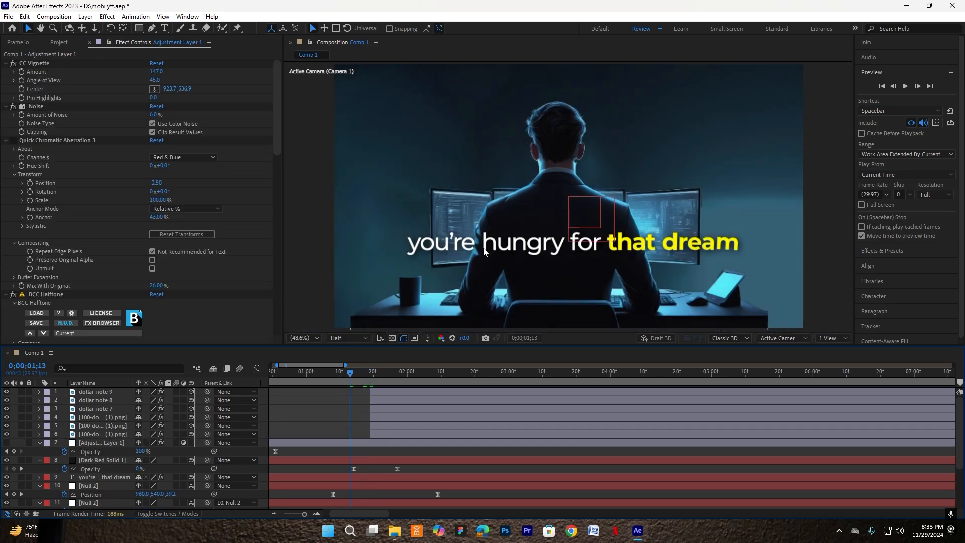
{"action": "left_click", "coordinate": [483, 252]}
{"action": "key", "text": "space"}
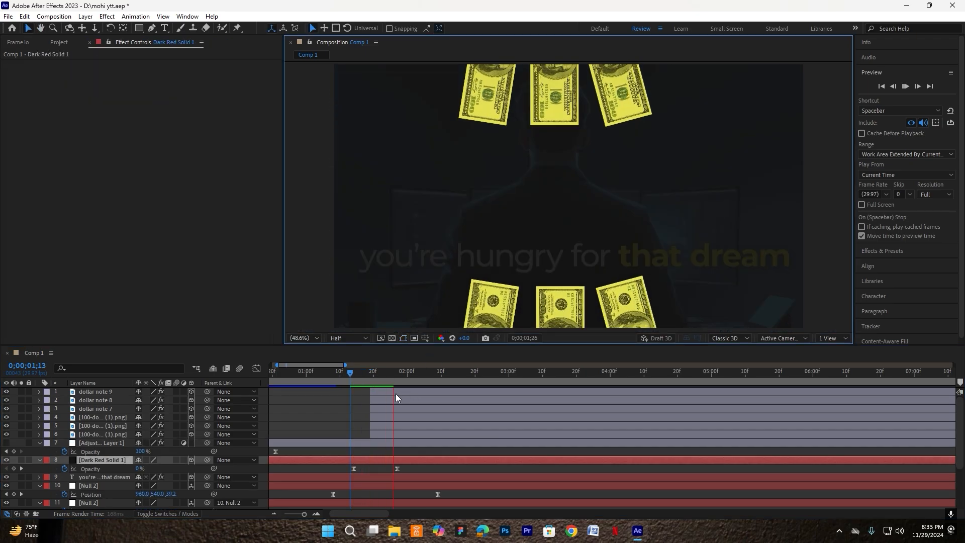
{"action": "key", "text": "space"}
{"action": "left_click_drag", "start_coordinate": [380, 376], "coordinate": [343, 380]}
{"action": "key", "text": "space"}
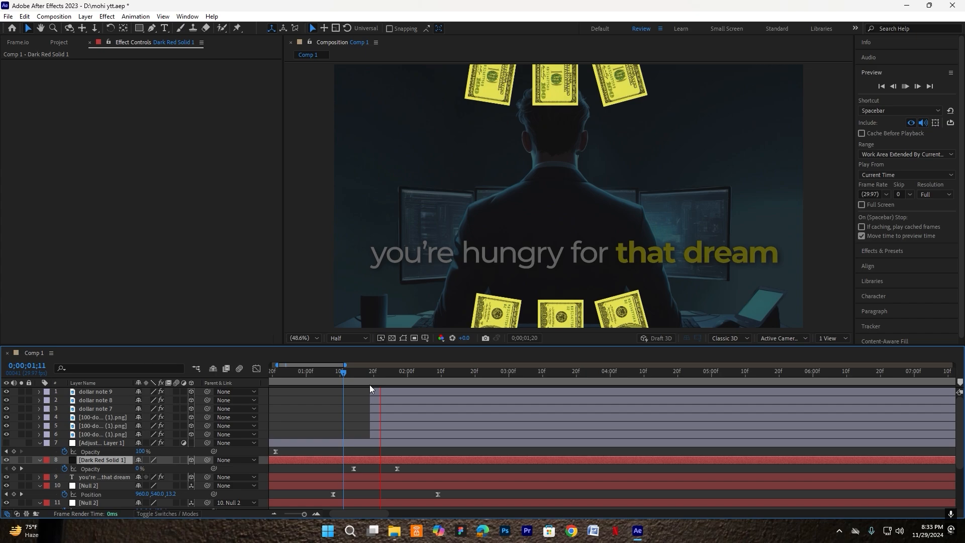
{"action": "key", "text": "space"}
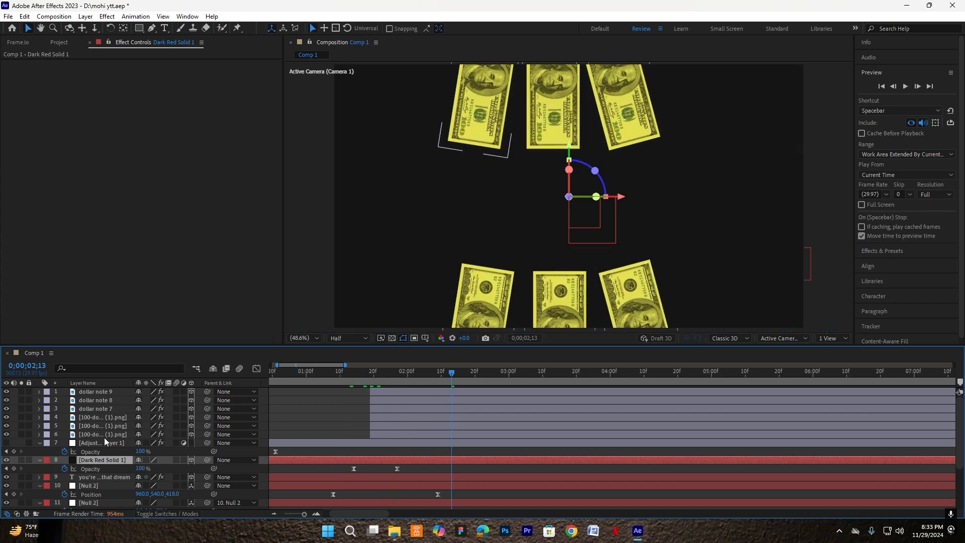
- Move Adjustment Layer 1 above all other layers, turn on its visibility, and set the preview resolution to Full
{"action": "left_click_drag", "start_coordinate": [97, 443], "coordinate": [13, 396]}
{"action": "left_click", "coordinate": [6, 391]}
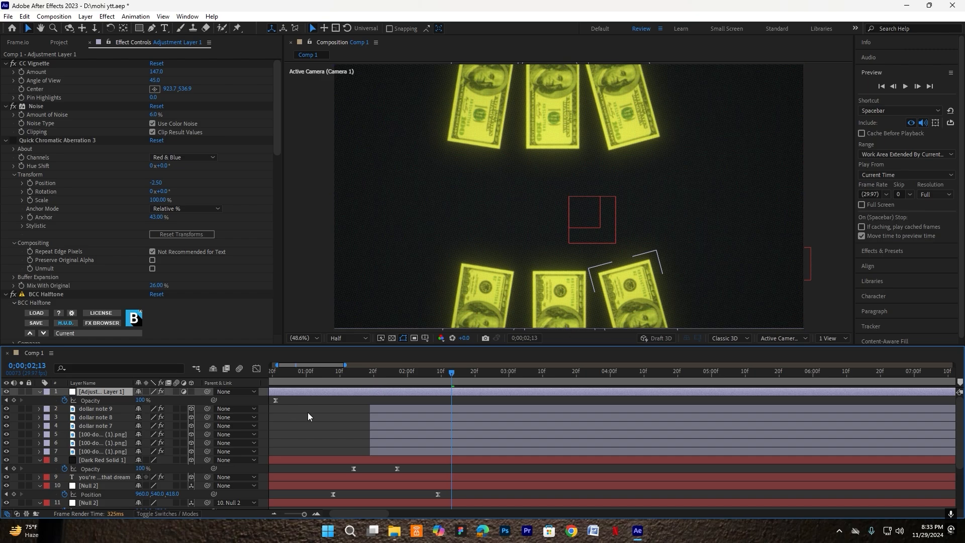
{"action": "left_click", "coordinate": [332, 337]}
{"action": "left_click", "coordinate": [344, 361]}
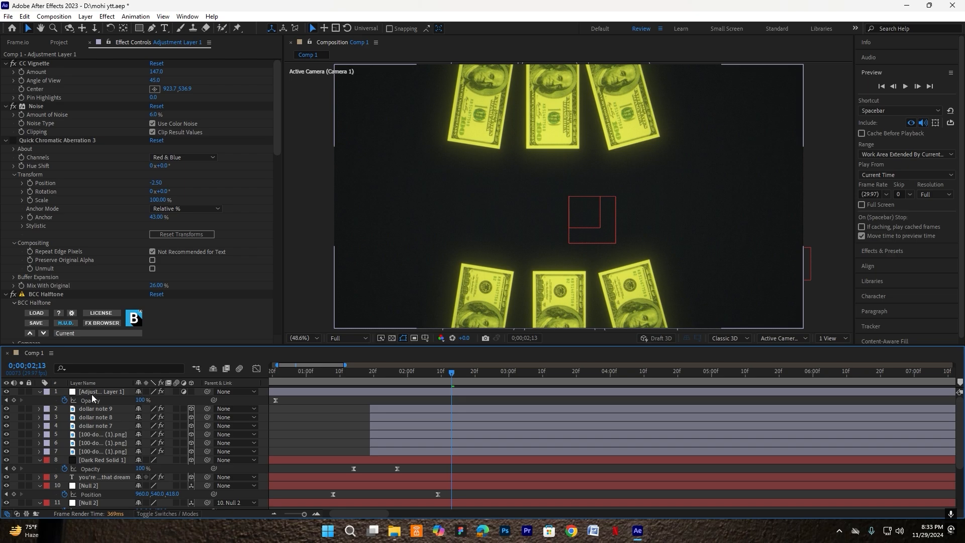
- Reveal the banknotes' keyframes and shift the three lower banknotes about 5 px left at 0;00;02;07
{"action": "left_click", "coordinate": [452, 408]}
{"action": "left_click", "coordinate": [454, 450], "text": "shift"}
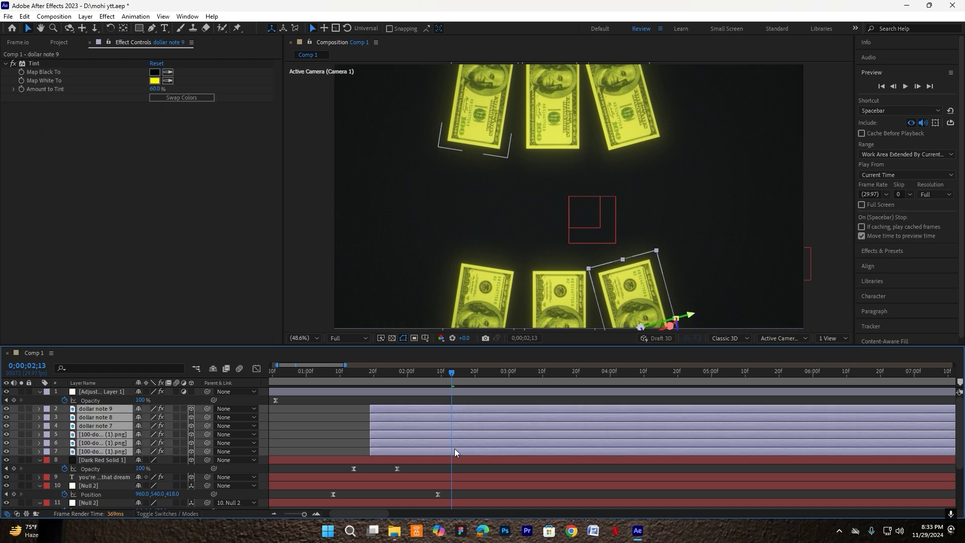
{"action": "key", "text": "u"}
{"action": "scroll", "coordinate": [431, 406], "scroll_direction": "up", "scroll_amount": 1}
{"action": "left_click", "coordinate": [439, 400]}
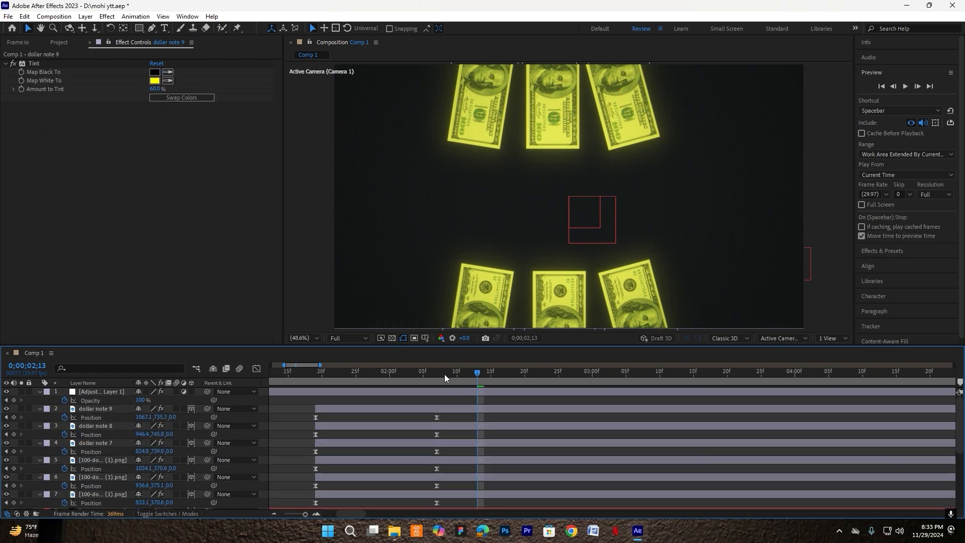
{"action": "left_click", "coordinate": [437, 376]}
{"action": "left_click", "coordinate": [96, 443]}
{"action": "left_click", "coordinate": [108, 408], "text": "shift"}
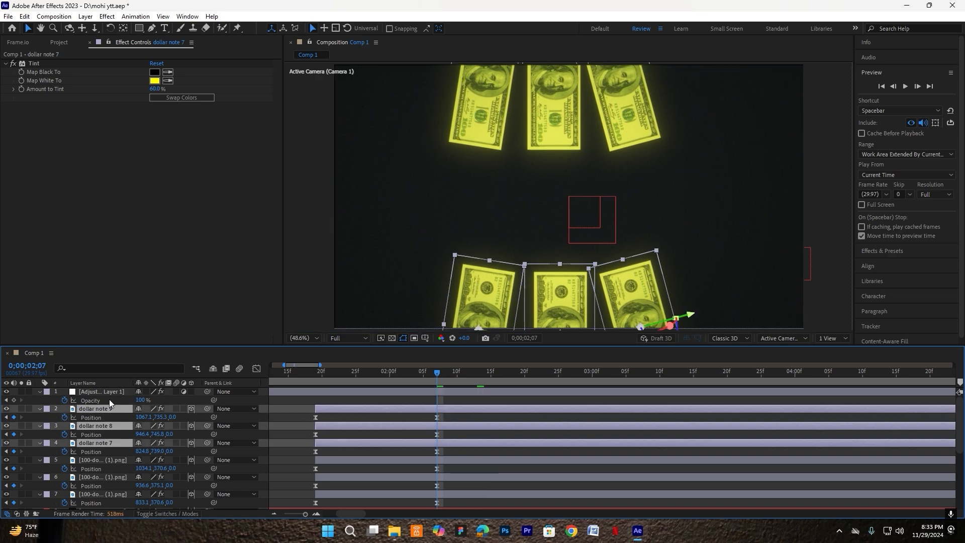
{"action": "left_click_drag", "start_coordinate": [565, 297], "coordinate": [561, 297]}
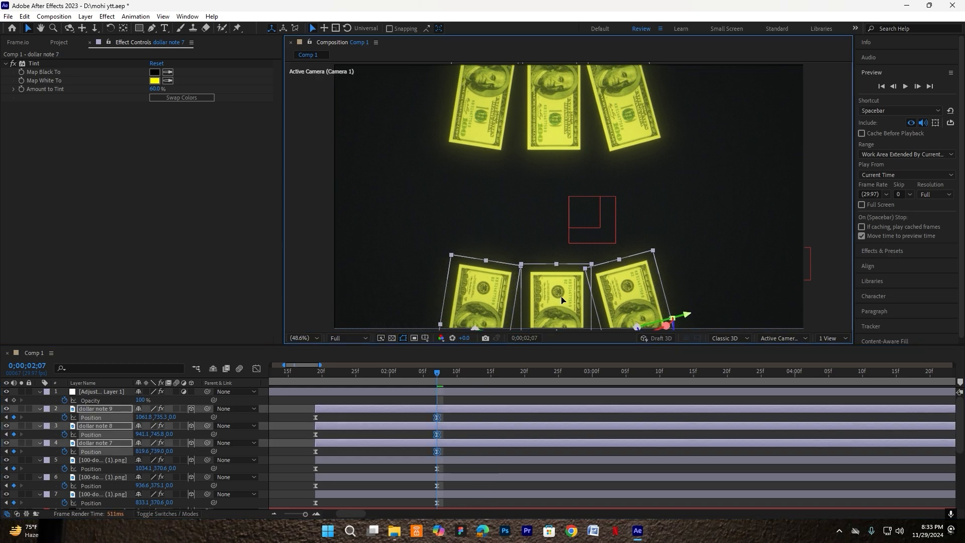
- Move the three upper banknotes up about 10 px at 0;00;02;07
{"action": "left_click", "coordinate": [445, 459]}
{"action": "scroll", "coordinate": [445, 462], "scroll_direction": "down", "scroll_amount": 1}
{"action": "left_click", "coordinate": [446, 466], "text": "shift"}
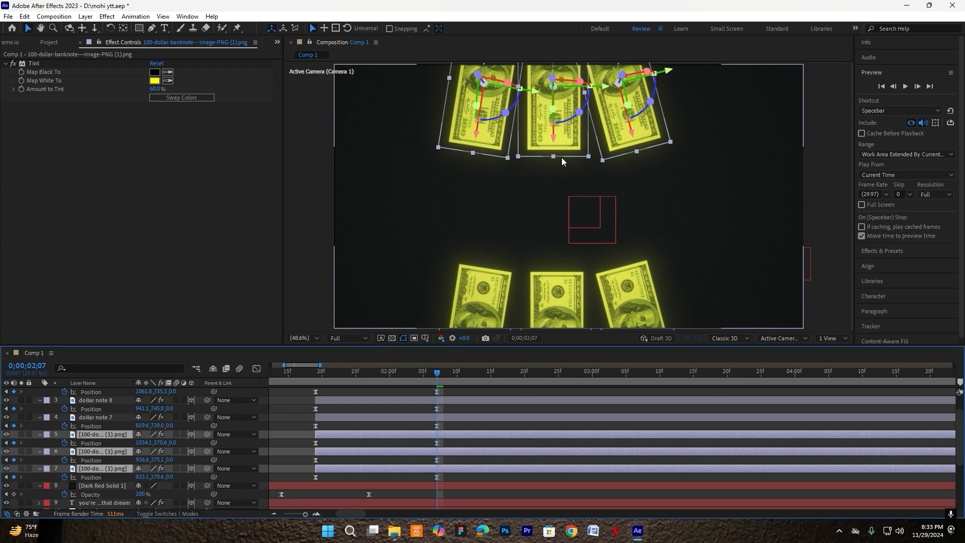
{"action": "left_click_drag", "start_coordinate": [565, 144], "coordinate": [565, 139]}
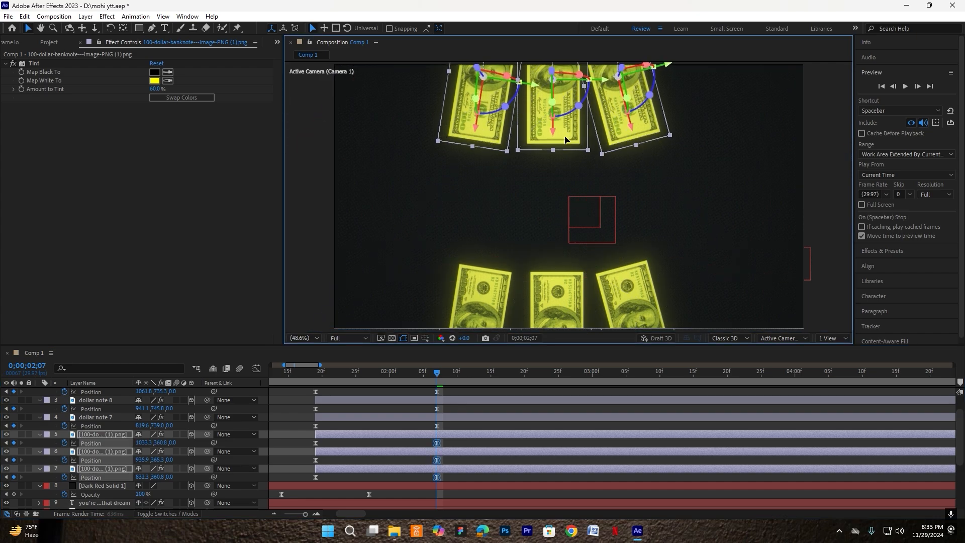
{"action": "left_click", "coordinate": [462, 391]}
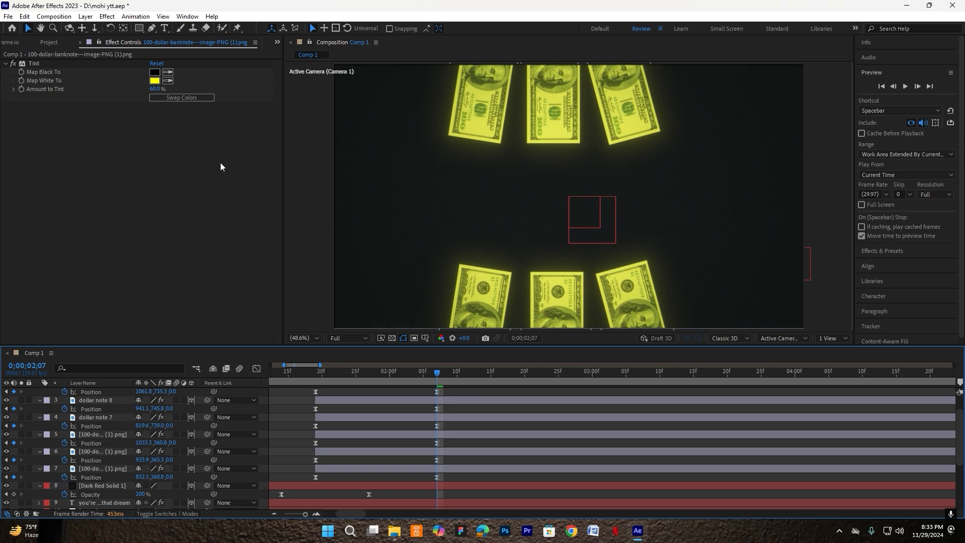
- Add a text layer reading "$5,000" to the composition
{"action": "left_click", "coordinate": [164, 28]}
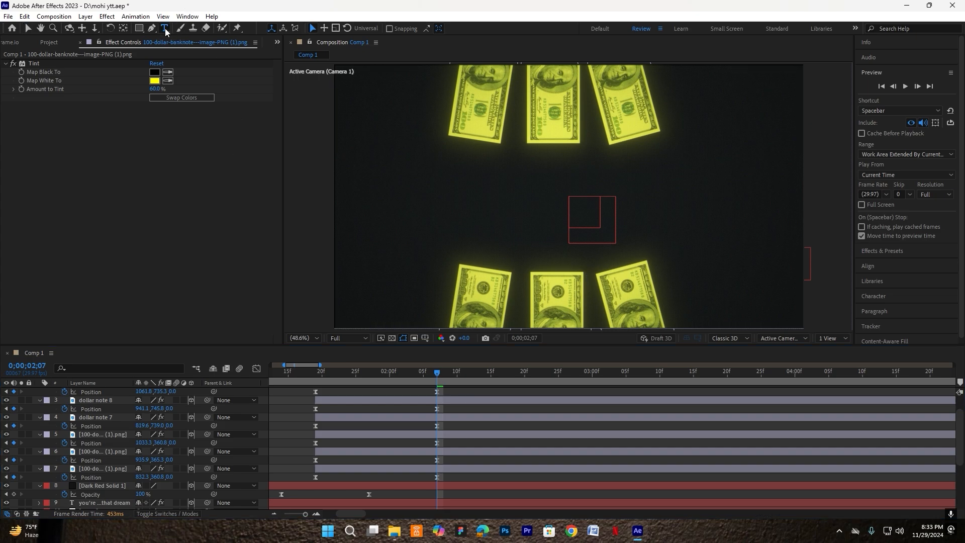
{"action": "left_click", "coordinate": [407, 218]}
{"action": "type", "text": "$"}
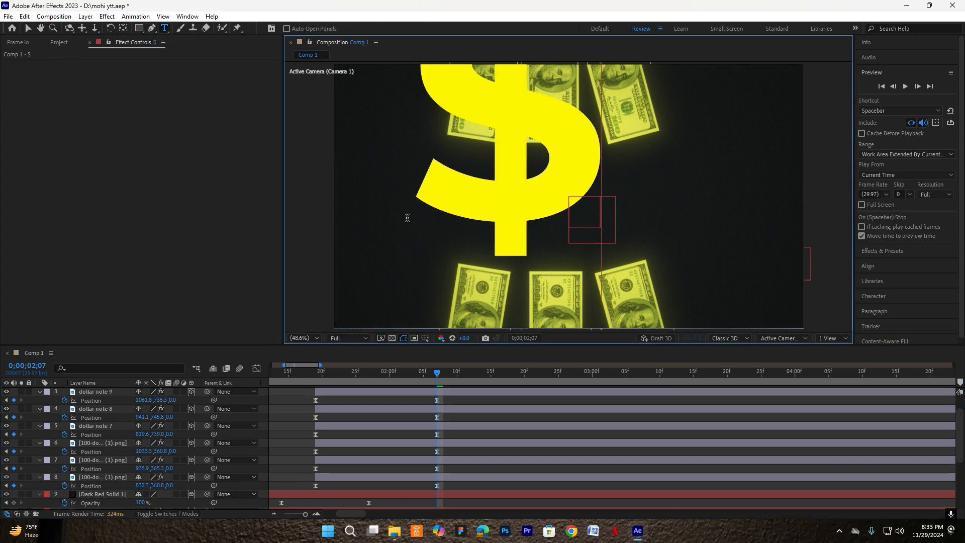
{"action": "type", "text": "5,000"}
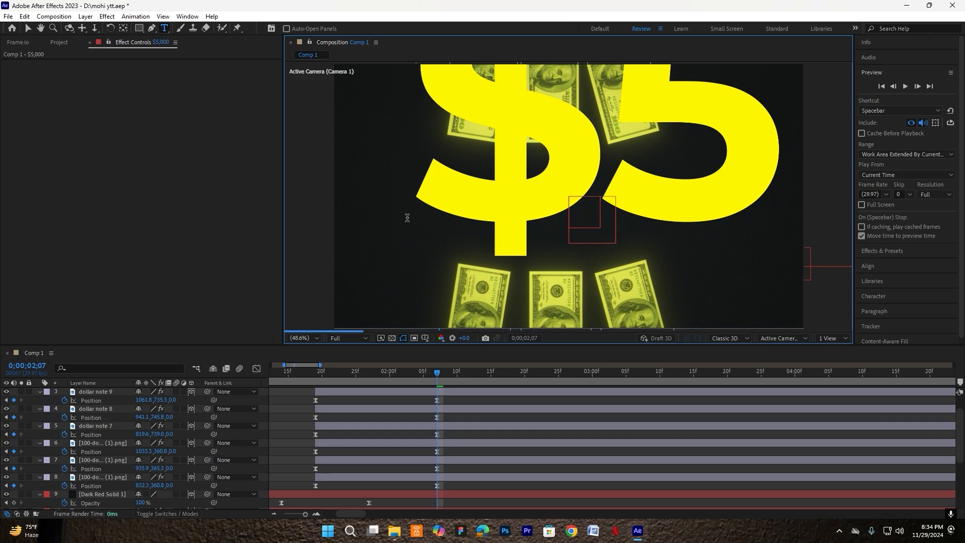
{"action": "left_click", "coordinate": [396, 351]}
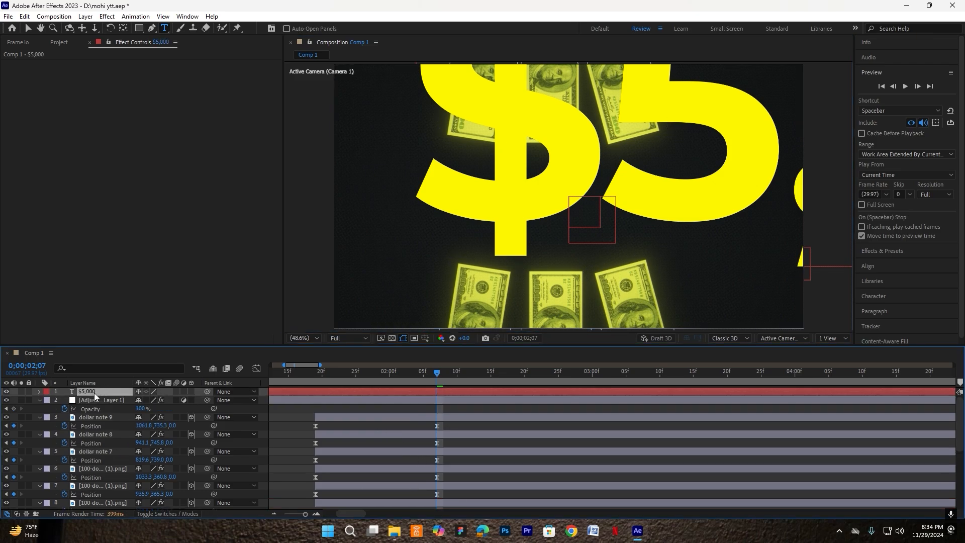
- Centre the $5,000 text and its anchor point in the composition and scale the text to 20%
{"action": "left_click", "coordinate": [125, 29]}
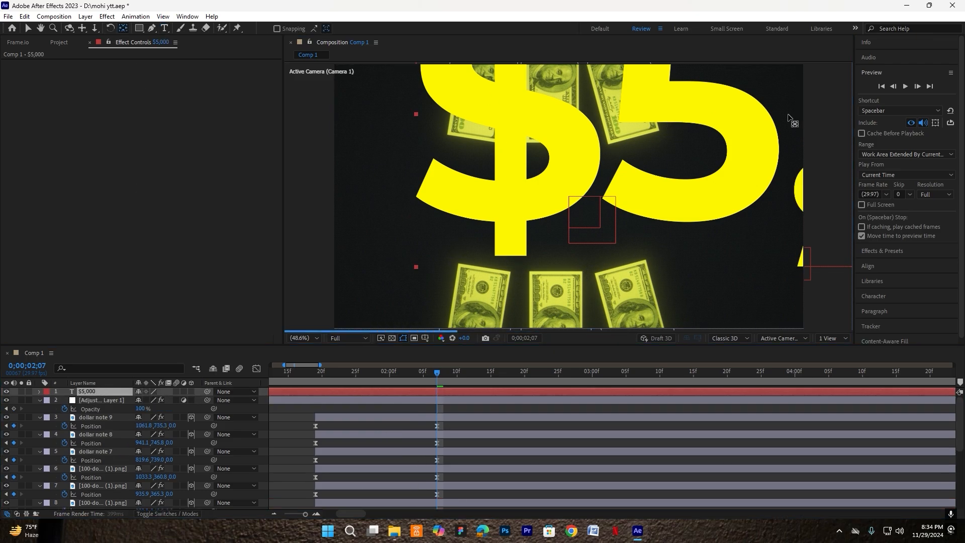
{"action": "left_click", "coordinate": [873, 73]}
{"action": "left_click", "coordinate": [874, 102]}
{"action": "left_click", "coordinate": [933, 128]}
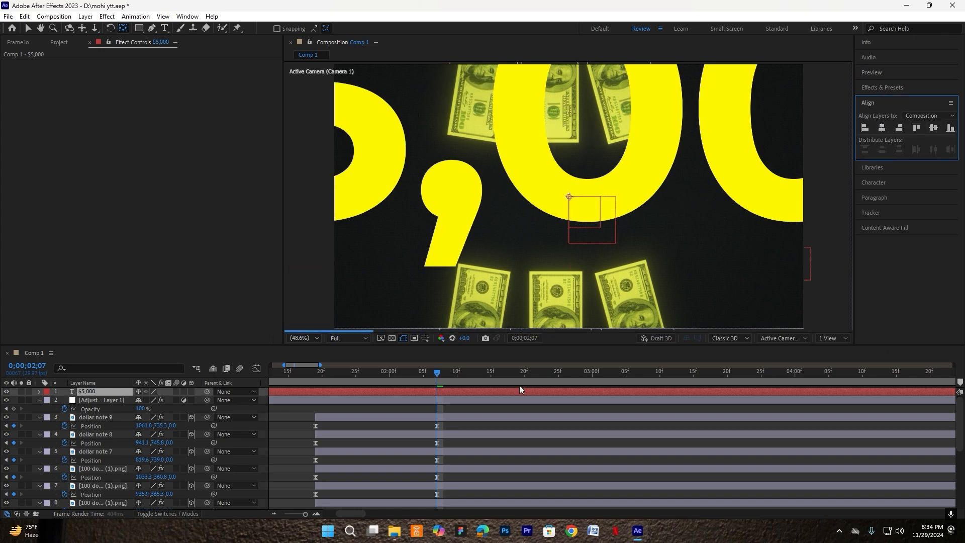
{"action": "key", "text": "s"}
{"action": "left_click_drag", "start_coordinate": [151, 401], "coordinate": [118, 410]}
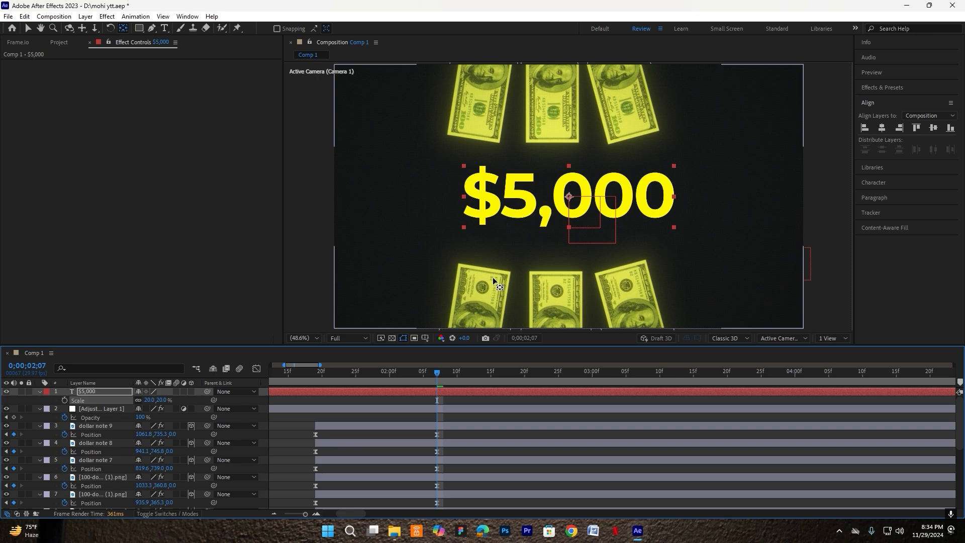
{"action": "key", "text": "v"}
- Change the $5,000 text's fill colour to white (FFFFFF)
{"action": "left_click", "coordinate": [879, 183]}
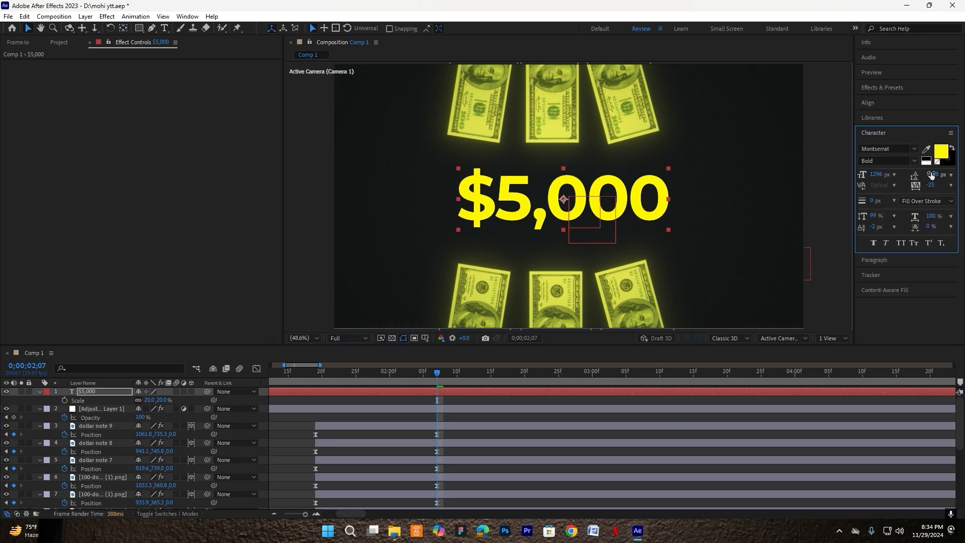
{"action": "left_click", "coordinate": [941, 151]}
{"action": "left_click", "coordinate": [141, 183]}
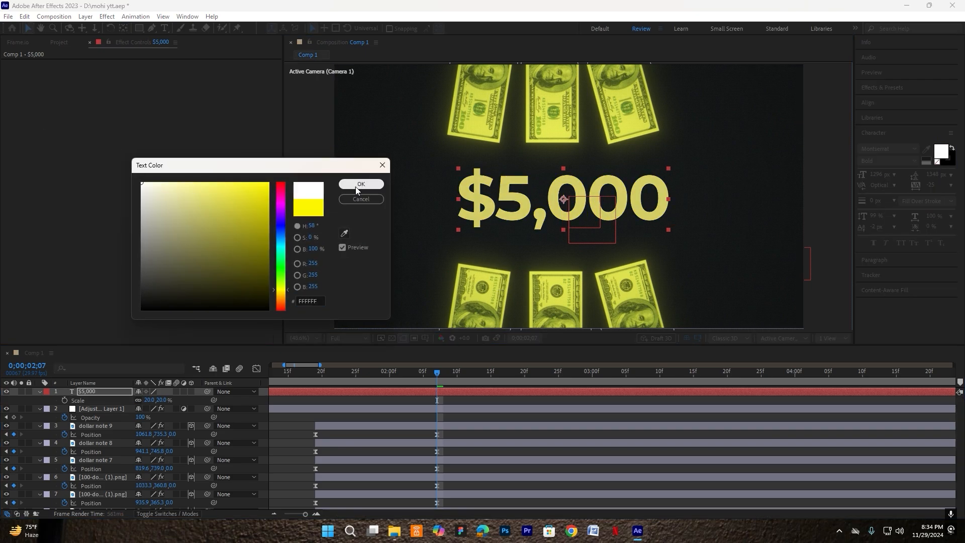
{"action": "left_click", "coordinate": [381, 185]}
- Move the $5,000 text layer directly below Adjustment Layer 1 and set its scale to 24%
{"action": "left_click_drag", "start_coordinate": [89, 396], "coordinate": [98, 415]}
{"action": "left_click", "coordinate": [150, 417]}
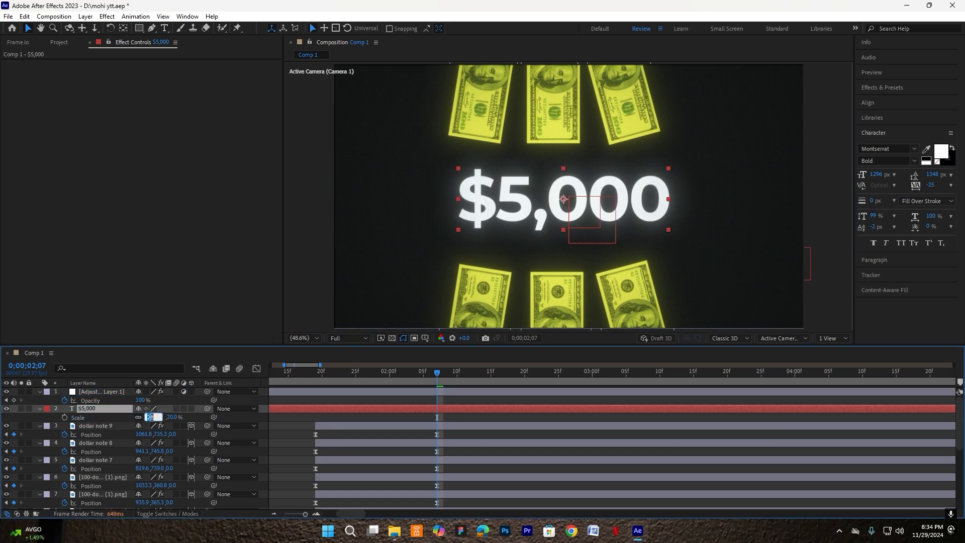
{"action": "type", "text": "24"}
{"action": "key", "text": "Return"}
{"action": "left_click", "coordinate": [619, 178]}
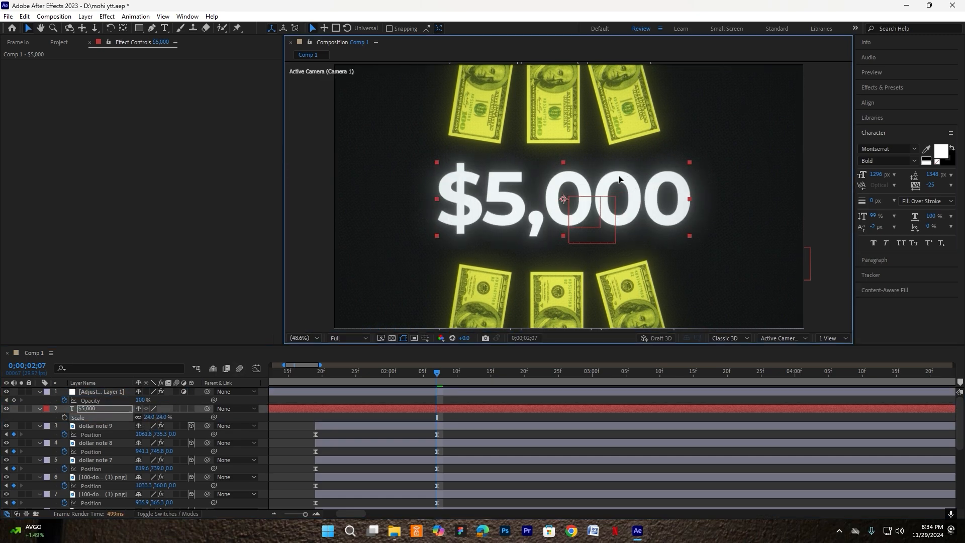
- Set the Deep Glow exposure on Adjustment Layer 1 to 0.30
{"action": "left_click", "coordinate": [89, 390]}
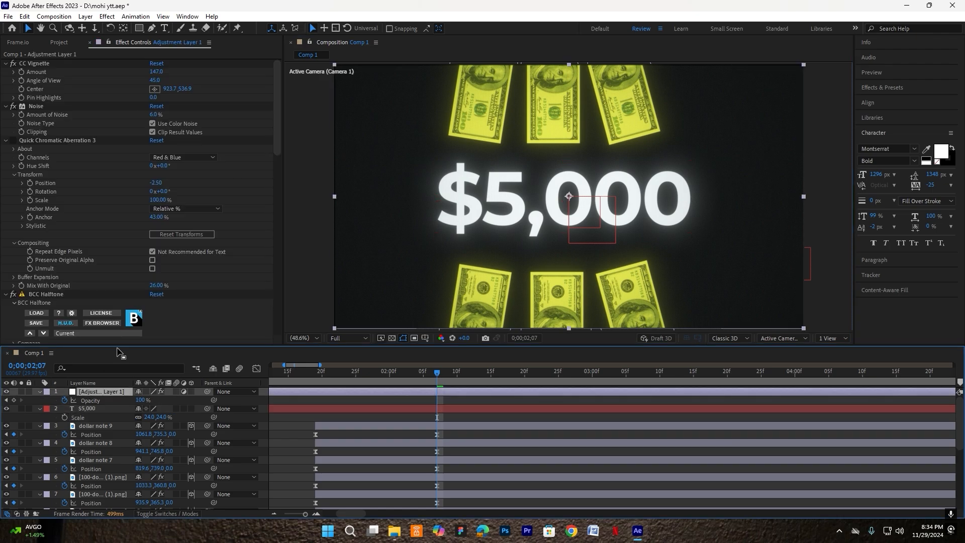
{"action": "scroll", "coordinate": [111, 250], "scroll_direction": "down", "scroll_amount": 10}
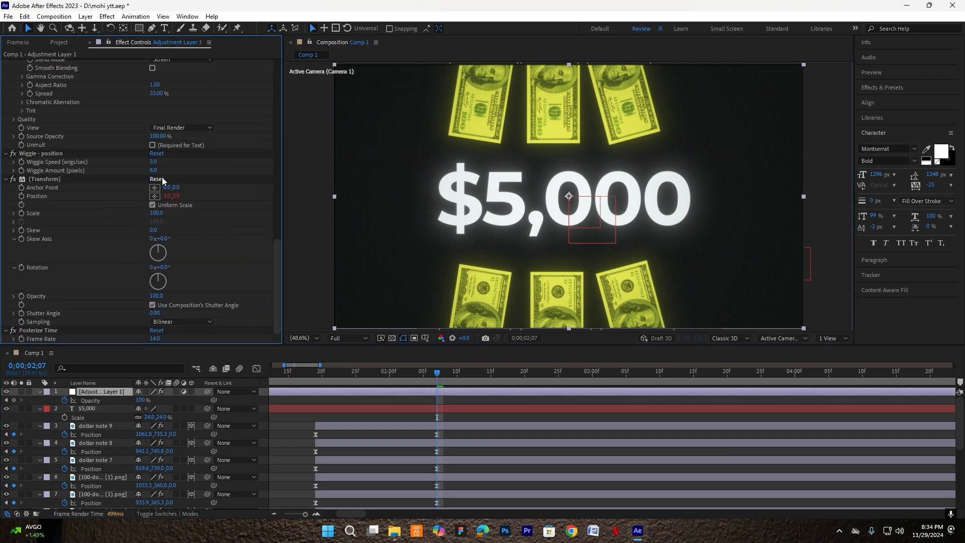
{"action": "left_click_drag", "start_coordinate": [278, 276], "coordinate": [244, 203]}
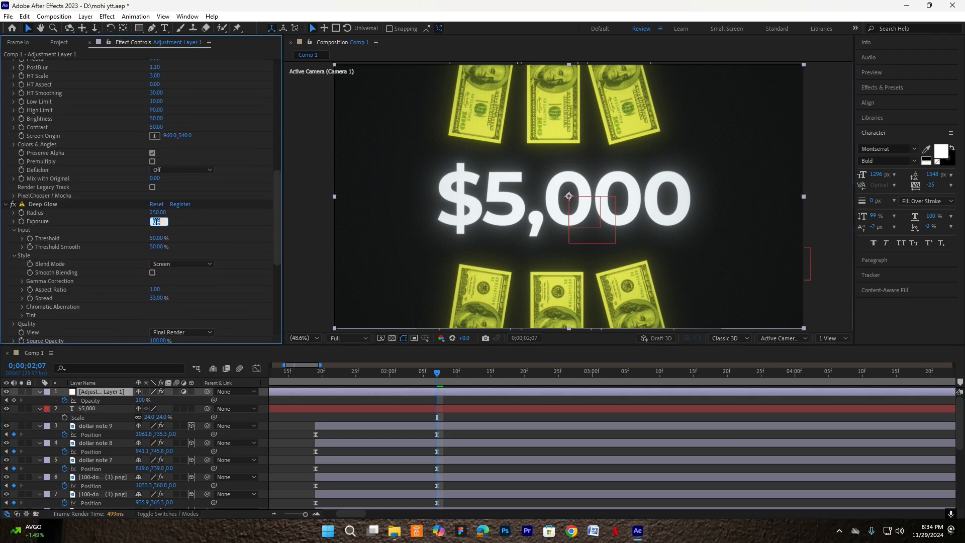
{"action": "type", "text": "0.3"}
{"action": "key", "text": "Return"}
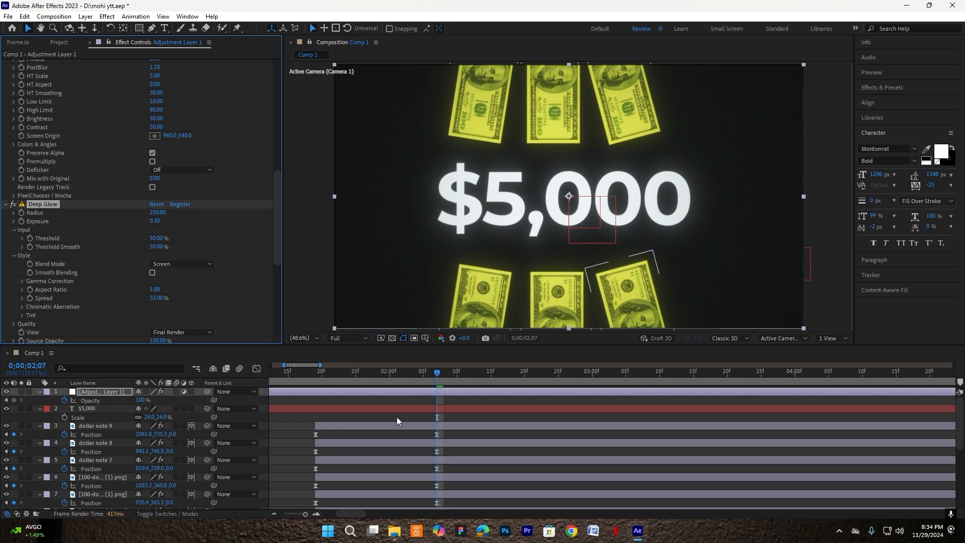
{"action": "left_click", "coordinate": [397, 417]}
- Make the $5,000 text a 3D layer and reduce its scale to 8%
{"action": "left_click", "coordinate": [97, 408]}
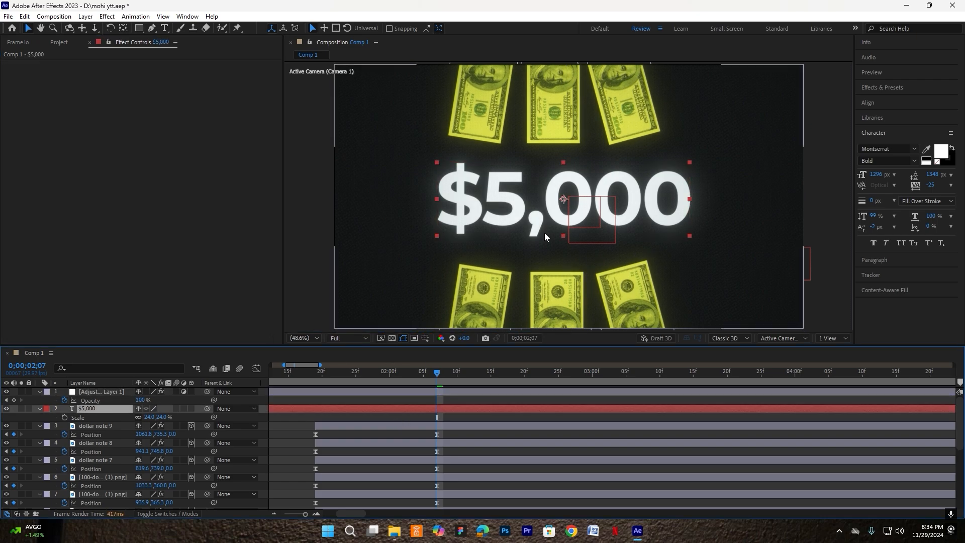
{"action": "left_click", "coordinate": [634, 209]}
{"action": "left_click", "coordinate": [76, 409]}
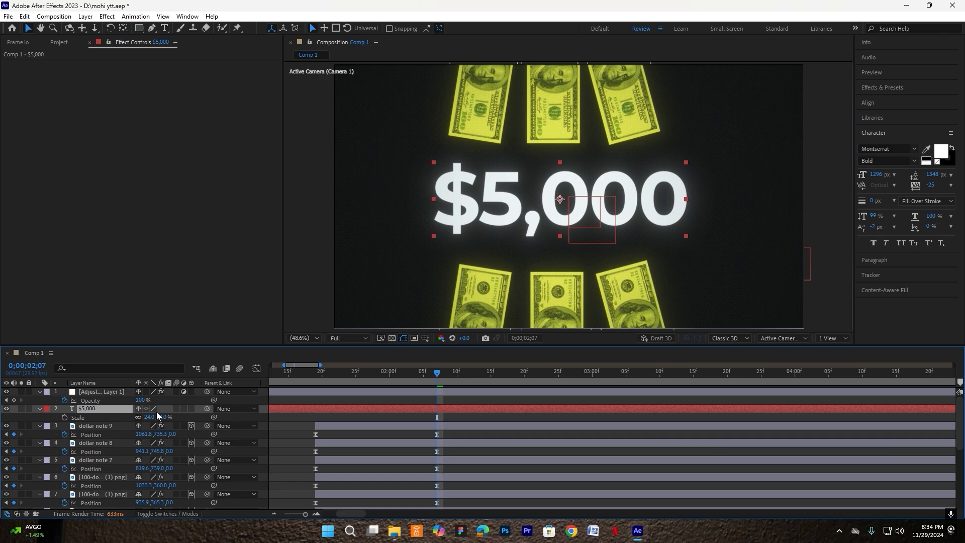
{"action": "left_click", "coordinate": [191, 408]}
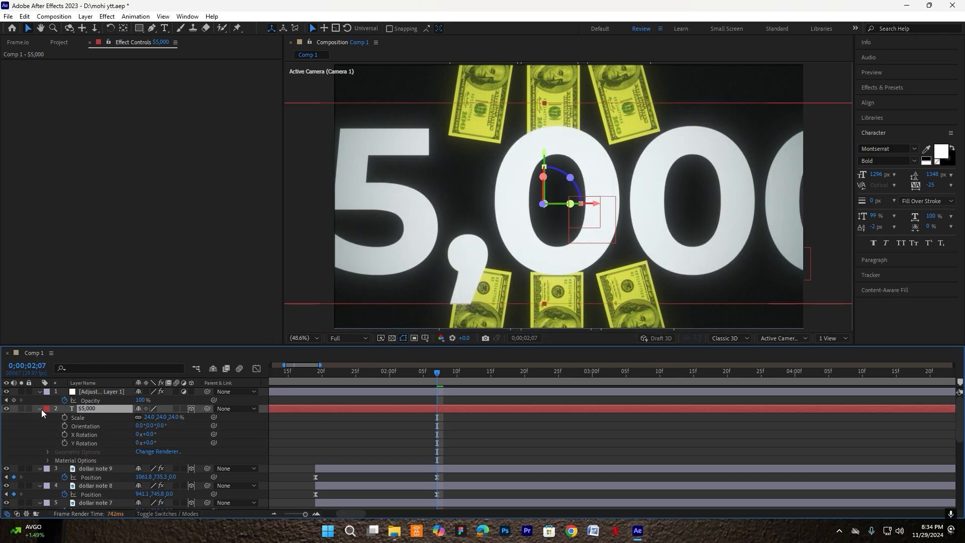
{"action": "key", "text": "s"}
{"action": "left_click_drag", "start_coordinate": [151, 420], "coordinate": [150, 421]}
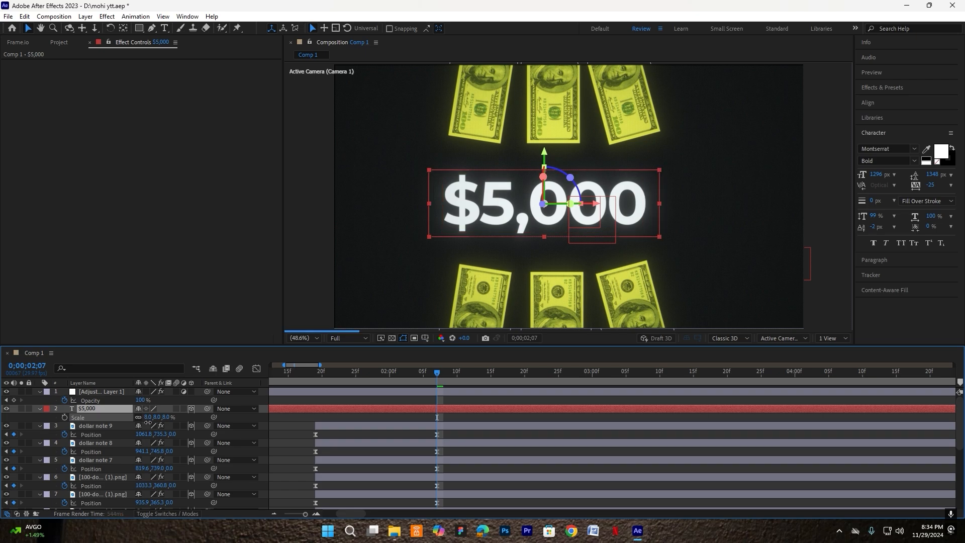
- Set the $5,000 text's scale to 9% and shift it slightly right to centre it between the banknote rows
{"action": "left_click_drag", "start_coordinate": [498, 203], "coordinate": [507, 203]}
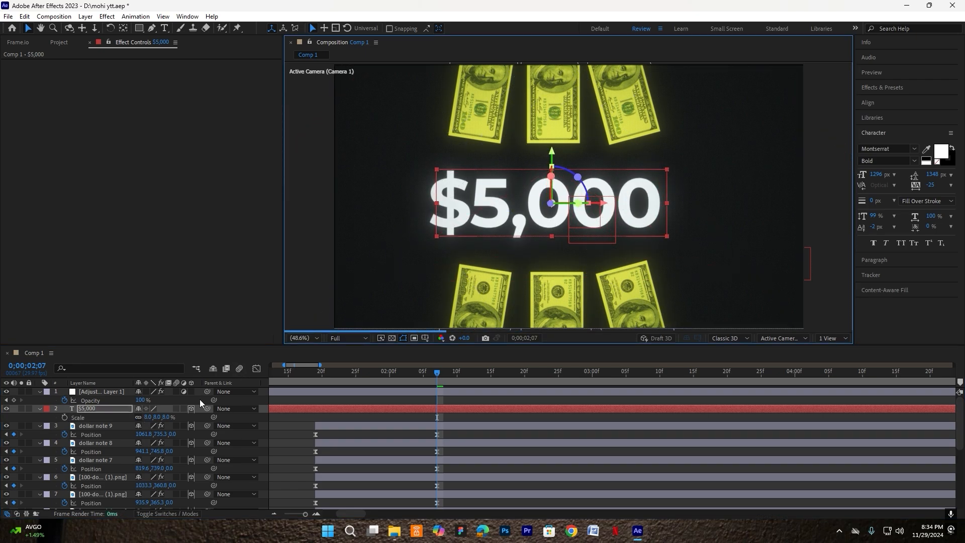
{"action": "left_click", "coordinate": [147, 418]}
{"action": "type", "text": "9"}
{"action": "key", "text": "Return"}
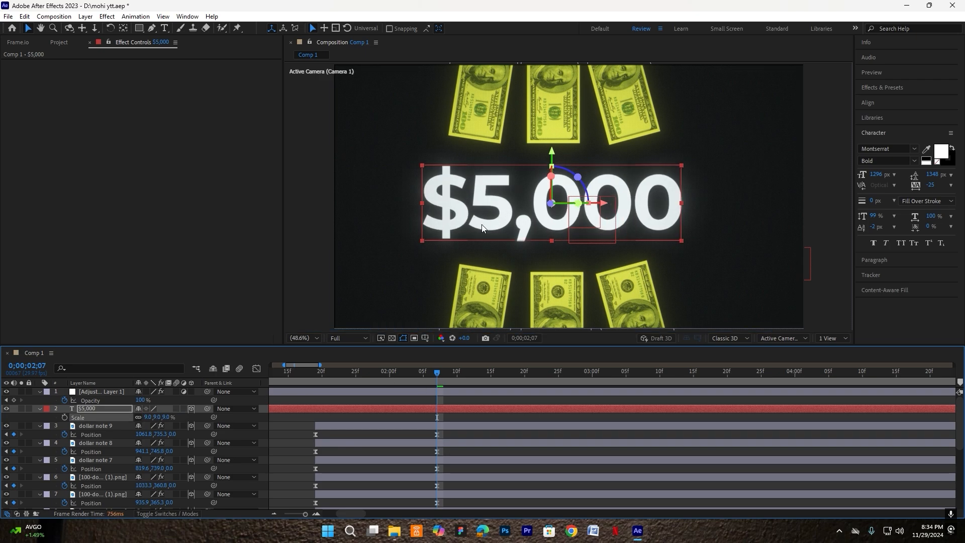
{"action": "left_click_drag", "start_coordinate": [495, 216], "coordinate": [497, 217]}
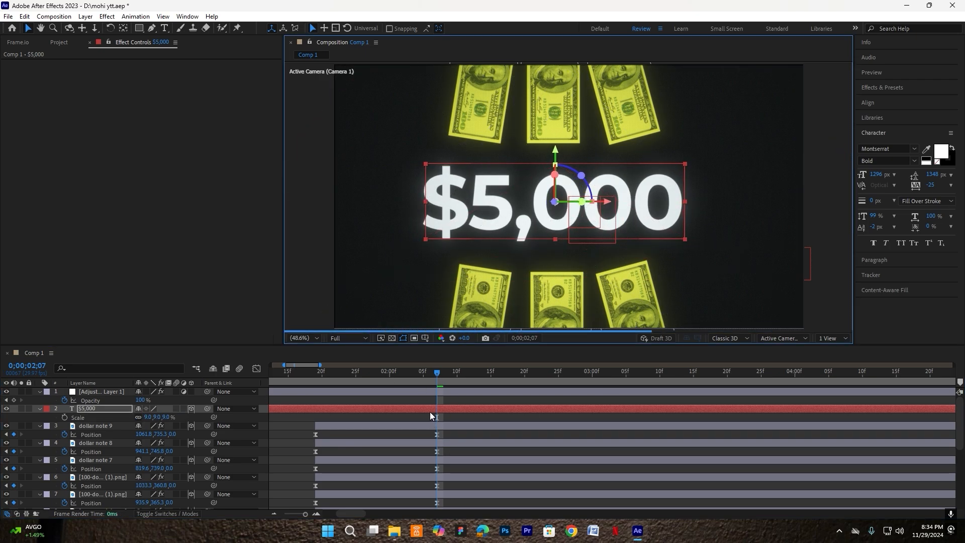
- Apply the Fade Up Characters preset to the $5,000 text layer at 0;00;01;19
{"action": "left_click", "coordinate": [314, 381]}
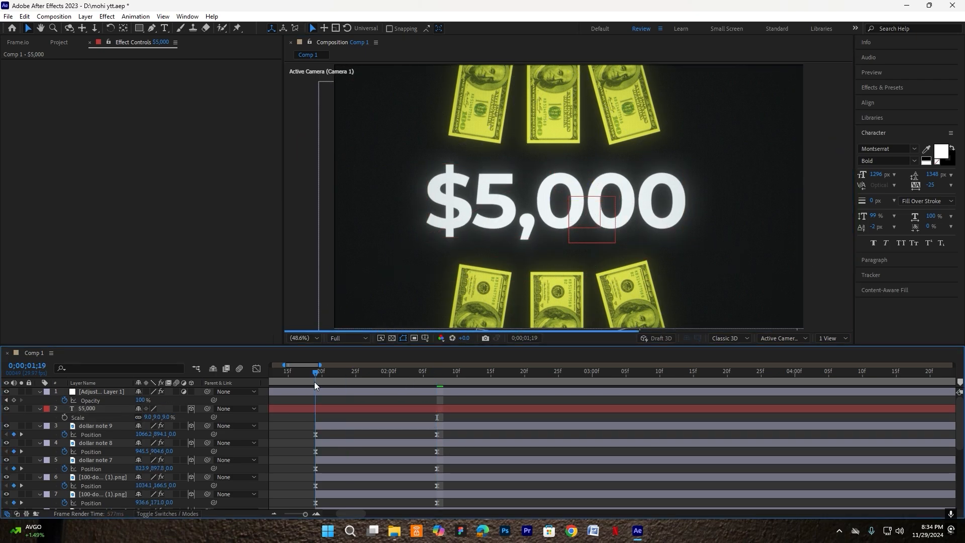
{"action": "left_click", "coordinate": [326, 408]}
{"action": "key", "text": "ctrl+space"}
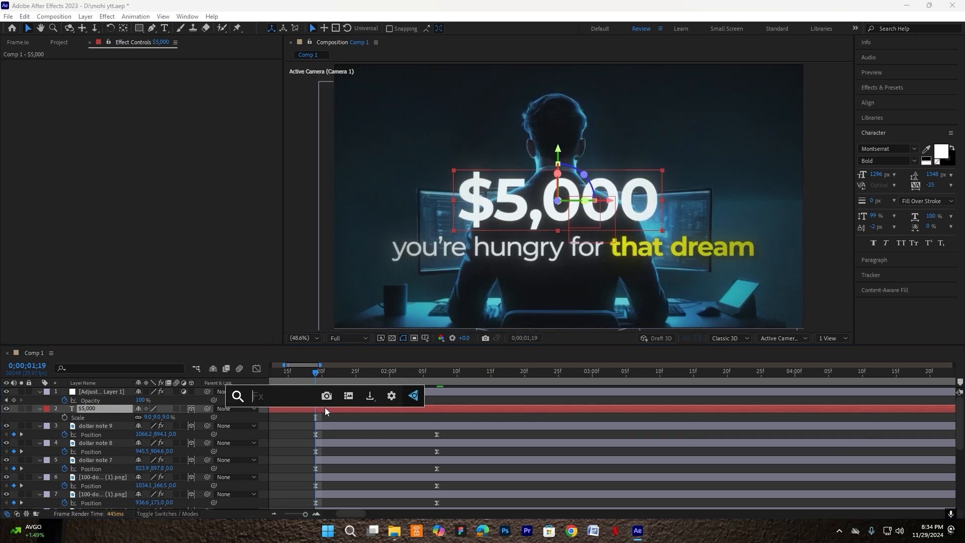
{"action": "type", "text": "fade up"}
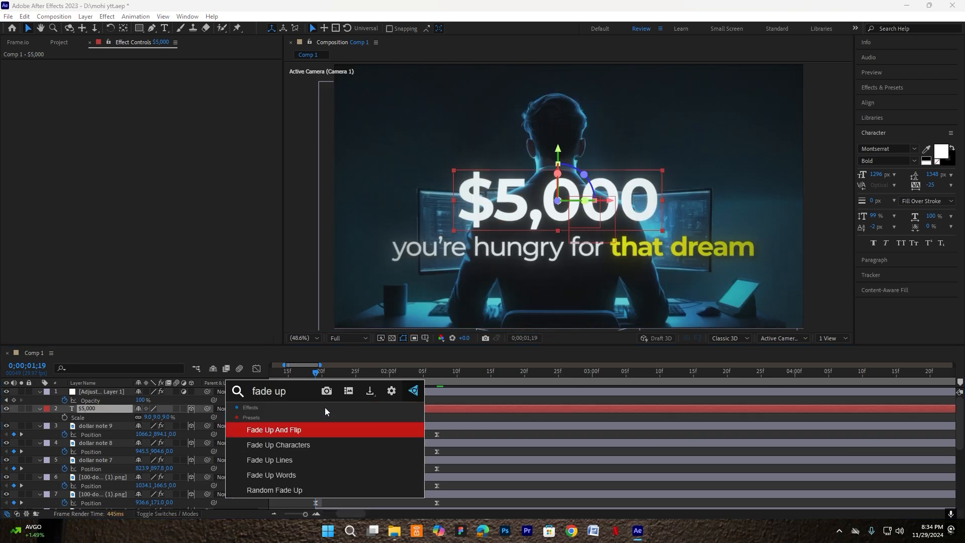
{"action": "left_click", "coordinate": [306, 449]}
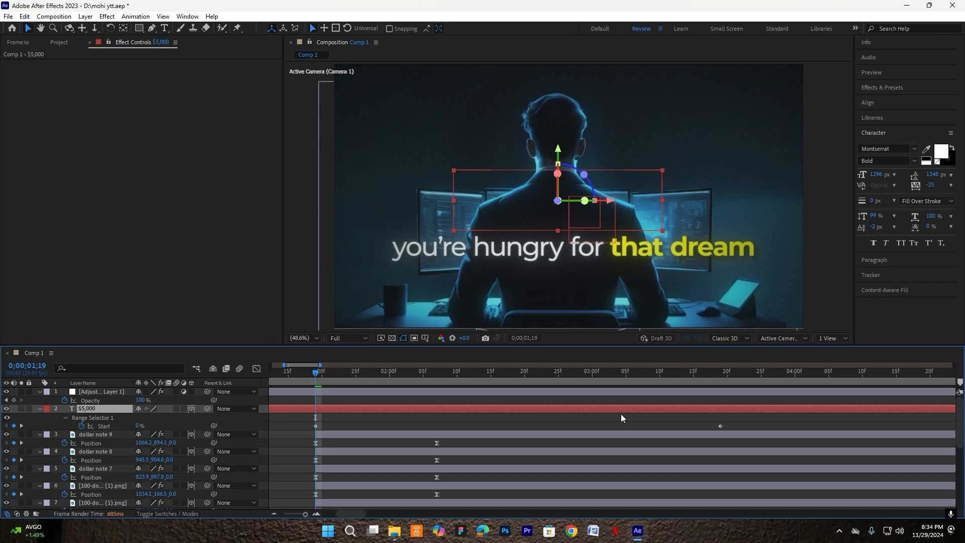
- Move the text's end Start keyframe to about 0;00;02;02, then slide the $5,000 layer about five frames later
{"action": "left_click_drag", "start_coordinate": [720, 426], "coordinate": [402, 436]}
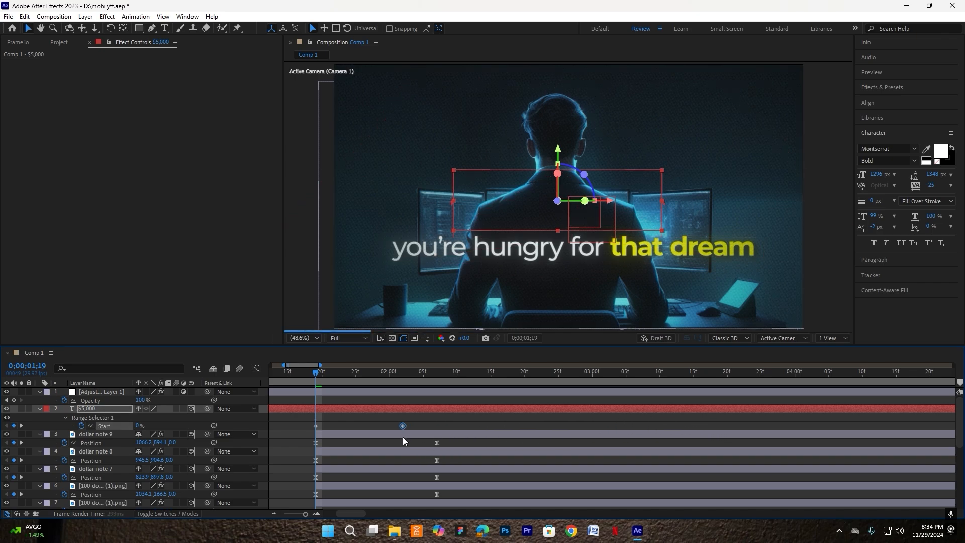
{"action": "left_click_drag", "start_coordinate": [348, 408], "coordinate": [382, 408]}
{"action": "left_click_drag", "start_coordinate": [302, 365], "coordinate": [240, 380]}
{"action": "scroll", "coordinate": [454, 387], "scroll_direction": "down", "scroll_amount": 2}
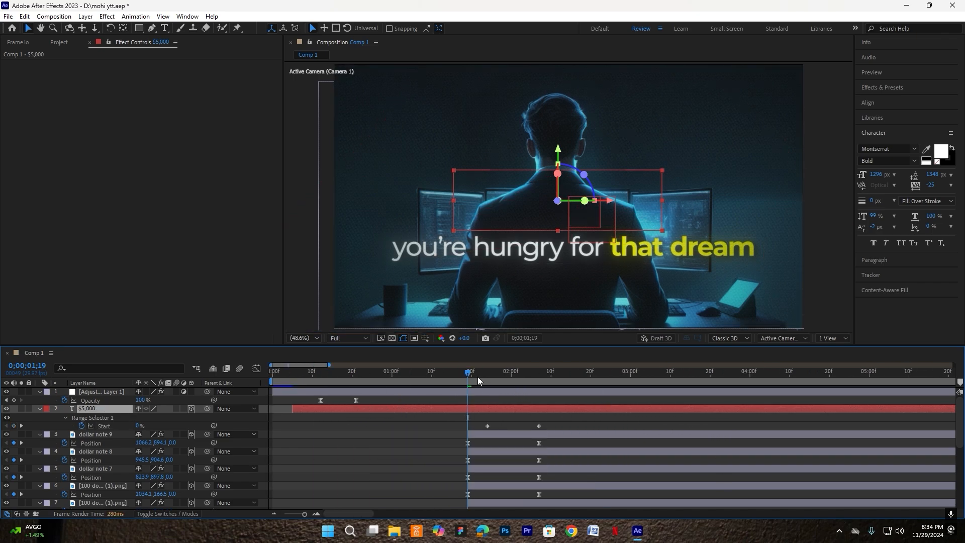
- Play back the transition to check the timing of the $5,000 text's fade-up
{"action": "left_click", "coordinate": [448, 374]}
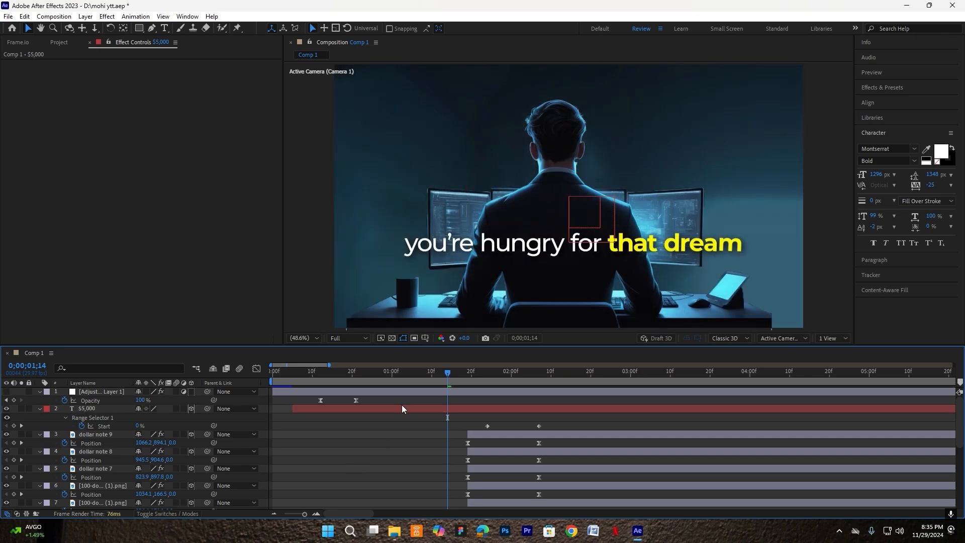
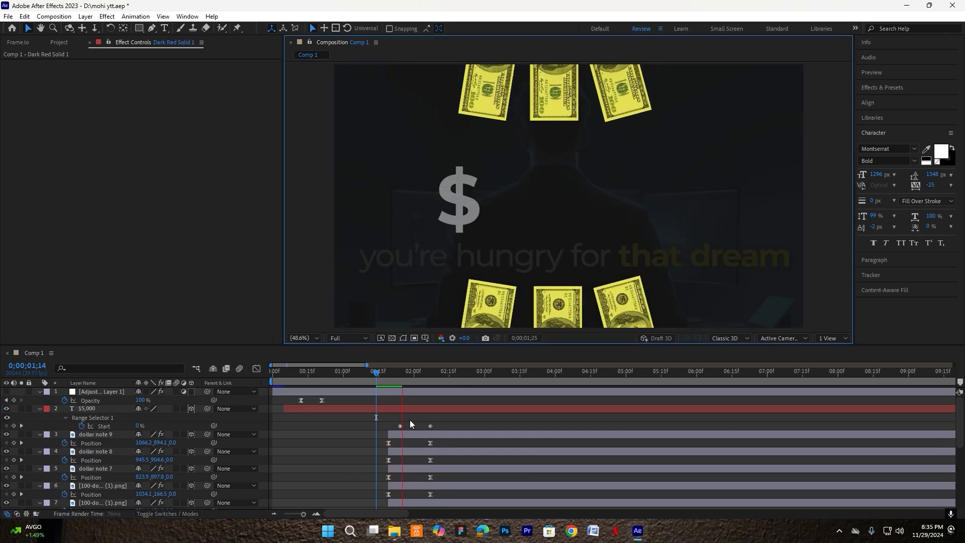
{"action": "left_click", "coordinate": [345, 379]}
{"action": "key", "text": "space"}
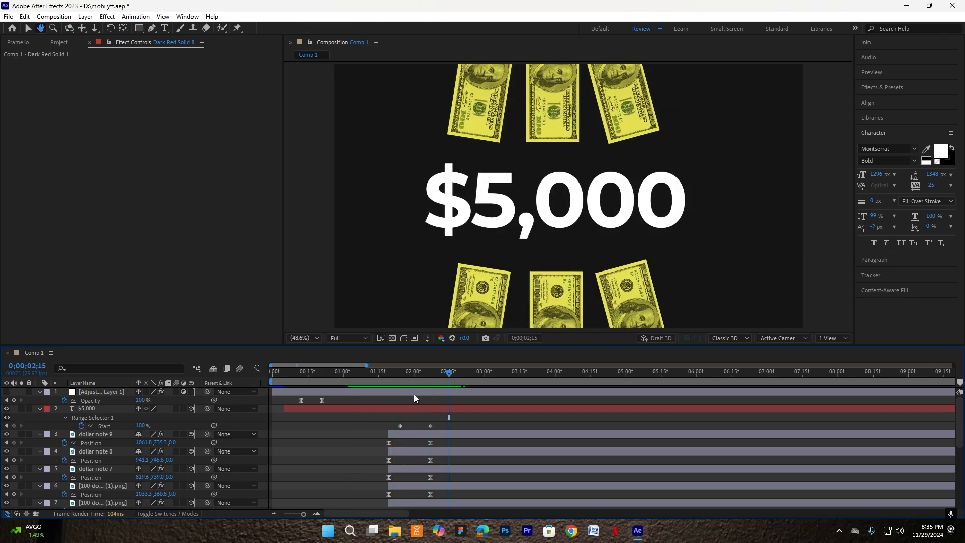
- Move the text's end Start keyframe to about 0;00;02;09 and play back from 0;00;01;09
{"action": "left_click_drag", "start_coordinate": [430, 426], "coordinate": [434, 426]}
{"action": "left_click", "coordinate": [362, 383]}
{"action": "key", "text": "space"}
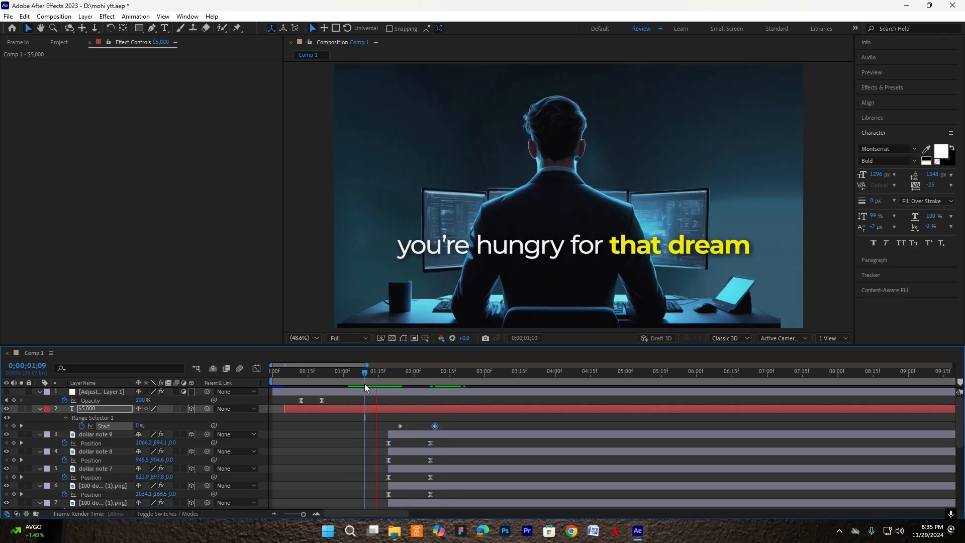
- Split the $5,000 text layer at 0;00;02;18
{"action": "left_click", "coordinate": [379, 384]}
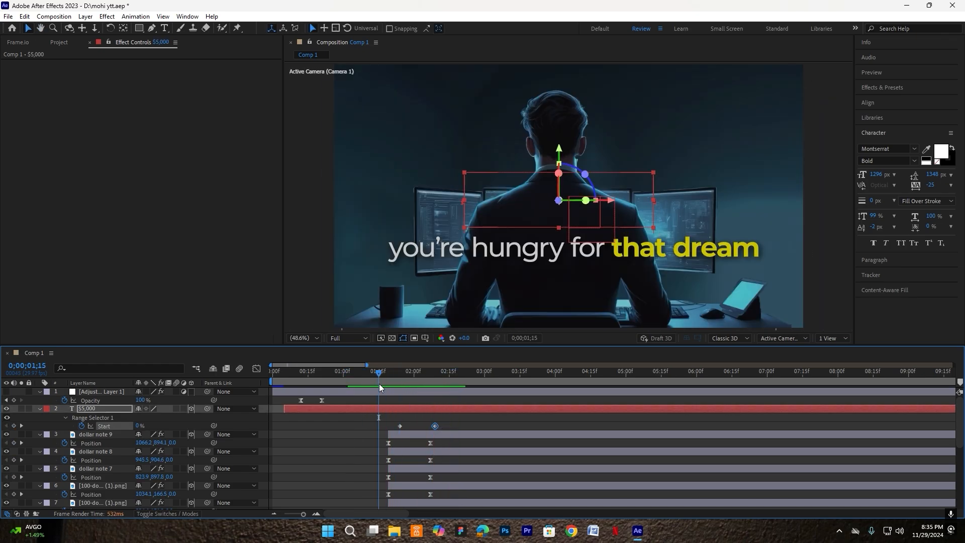
{"action": "left_click_drag", "start_coordinate": [379, 384], "coordinate": [454, 385]}
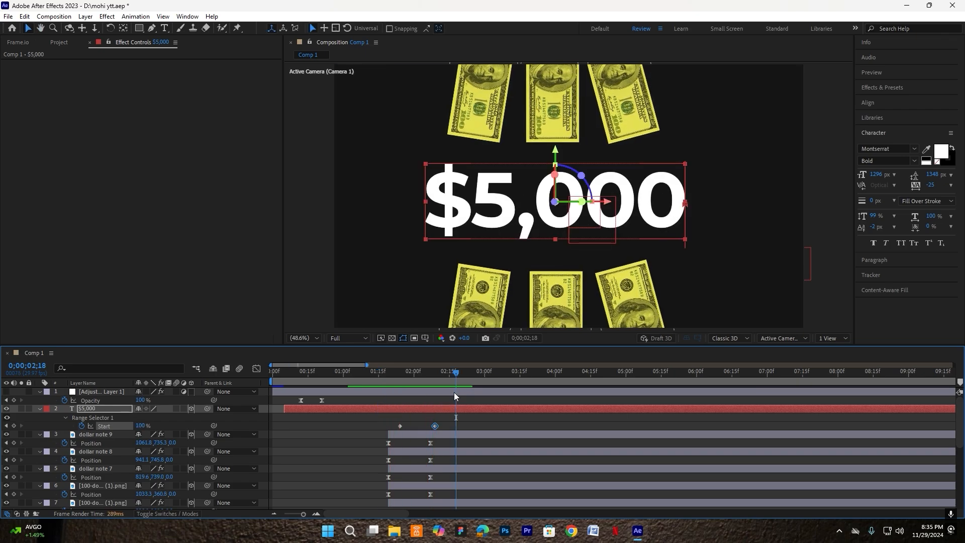
{"action": "left_click", "coordinate": [453, 392]}
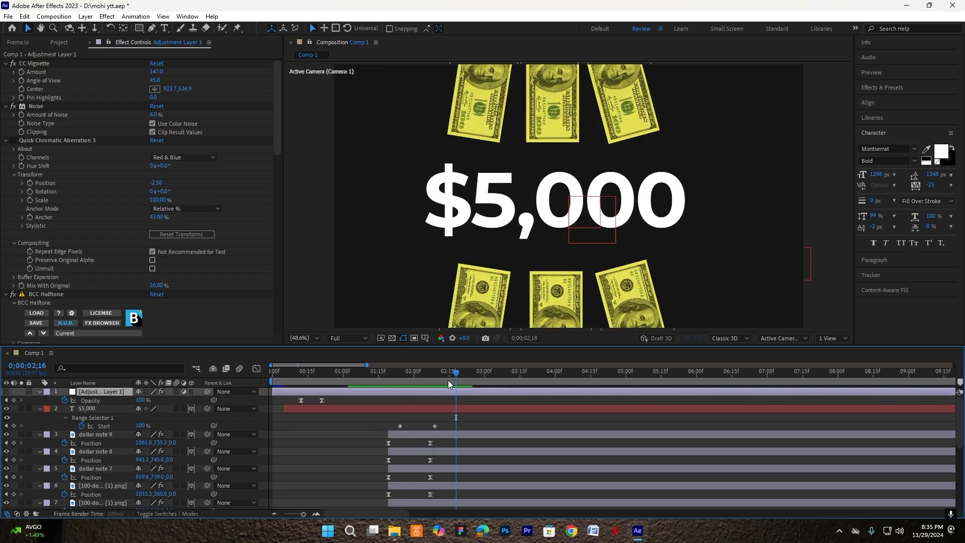
{"action": "left_click", "coordinate": [459, 407]}
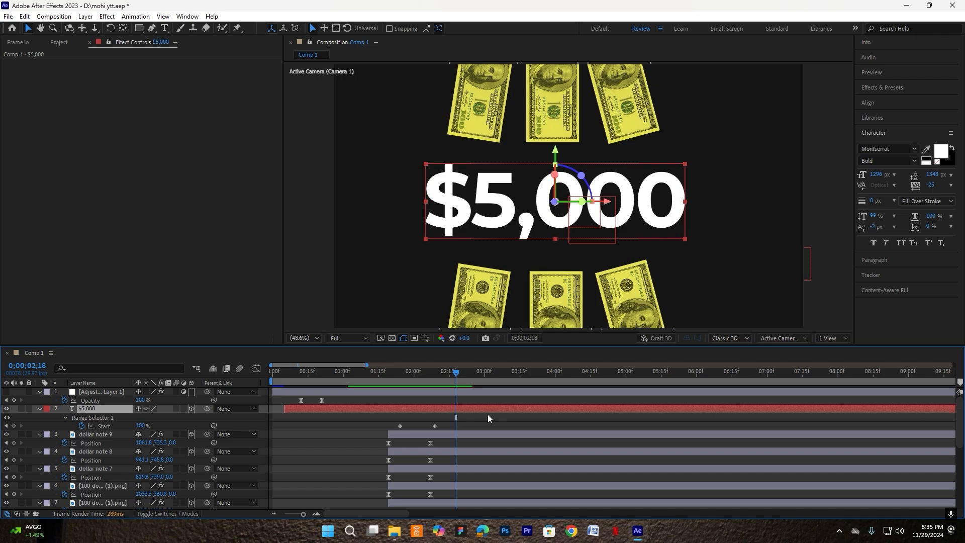
{"action": "key", "text": "ctrl+shift+d"}
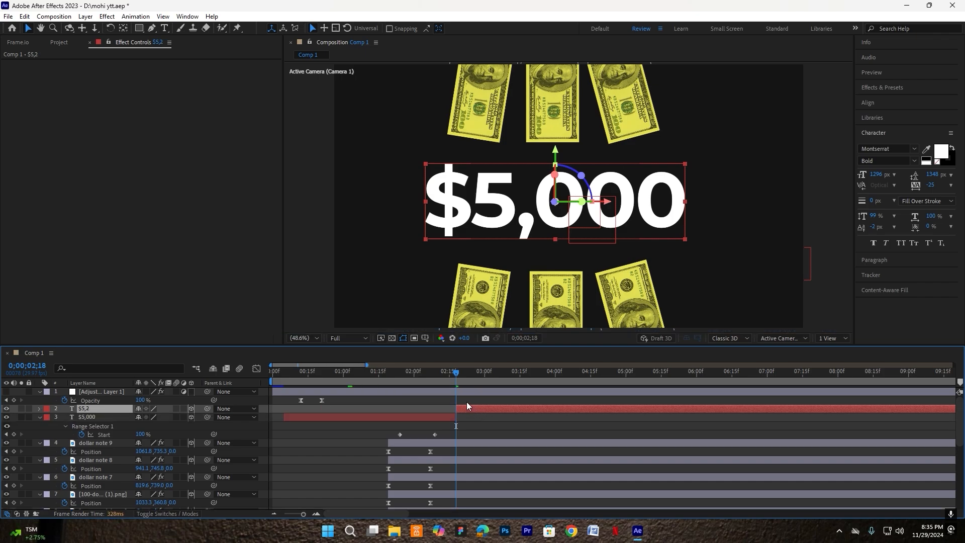
- Change the text of the second half of the split title to $10,000
{"action": "key", "text": "ctrl+t"}
{"action": "left_click", "coordinate": [513, 201]}
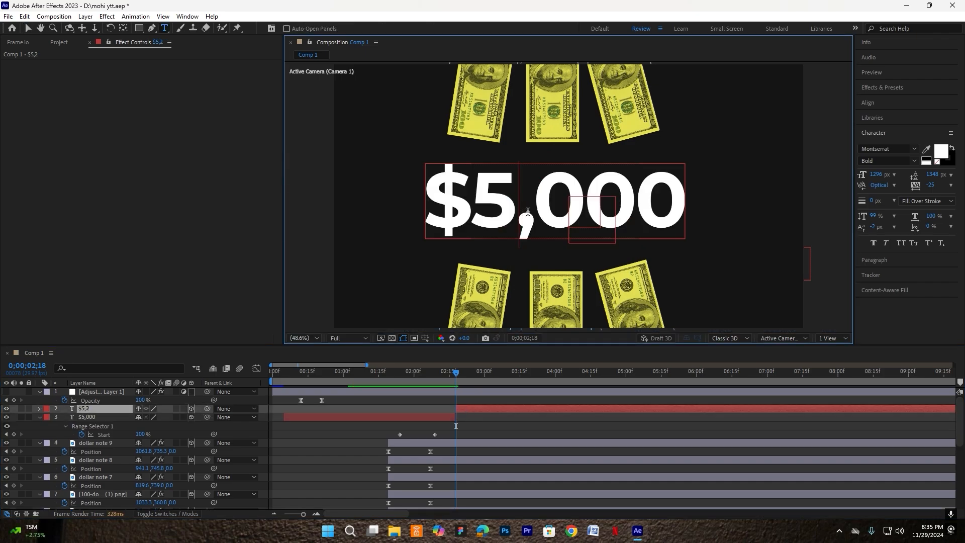
{"action": "left_click_drag", "start_coordinate": [527, 211], "coordinate": [473, 205]}
{"action": "key", "text": "BackSpace"}
{"action": "type", "text": "10"}
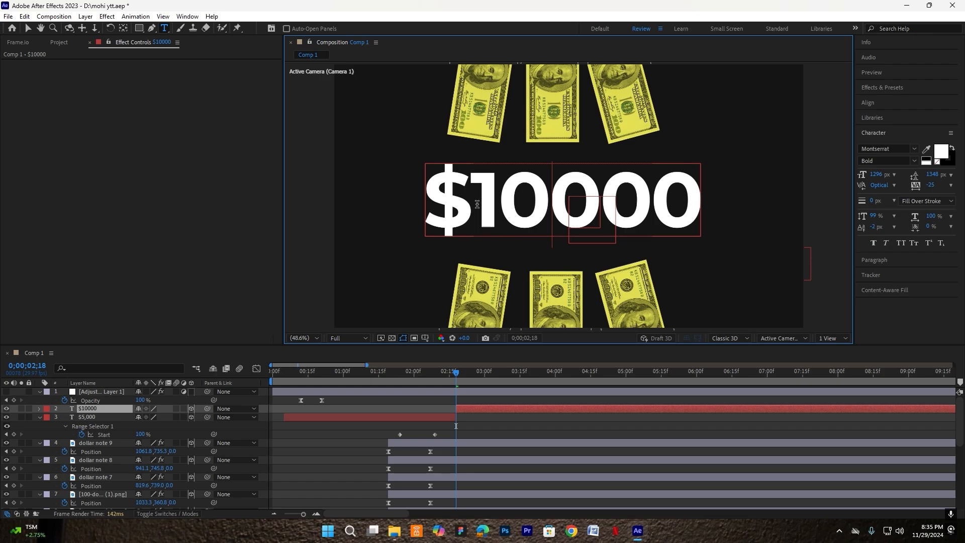
{"action": "type", "text": ","}
{"action": "left_click", "coordinate": [480, 407]}
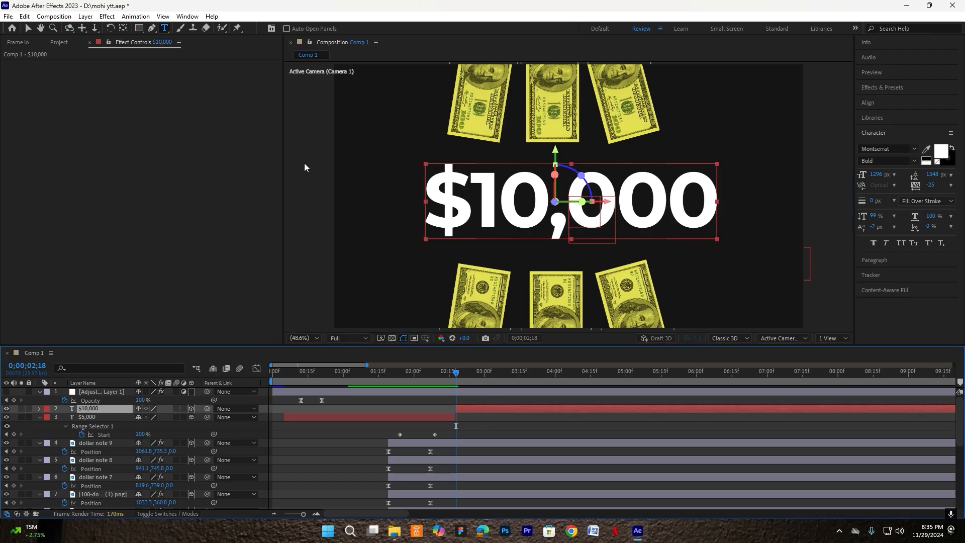
- Nudge the $10,000 text slightly left to centre it between the banknotes
{"action": "double_click", "coordinate": [122, 27], "text": "ctrl"}
{"action": "key", "text": "v"}
{"action": "left_click_drag", "start_coordinate": [488, 202], "coordinate": [481, 200]}
- Play back from about 0;00;01;07 to check the switch between the $5,000 and $10,000 titles
{"action": "left_click_drag", "start_coordinate": [454, 385], "coordinate": [359, 377]}
{"action": "left_click", "coordinate": [427, 289]}
{"action": "key", "text": "space"}
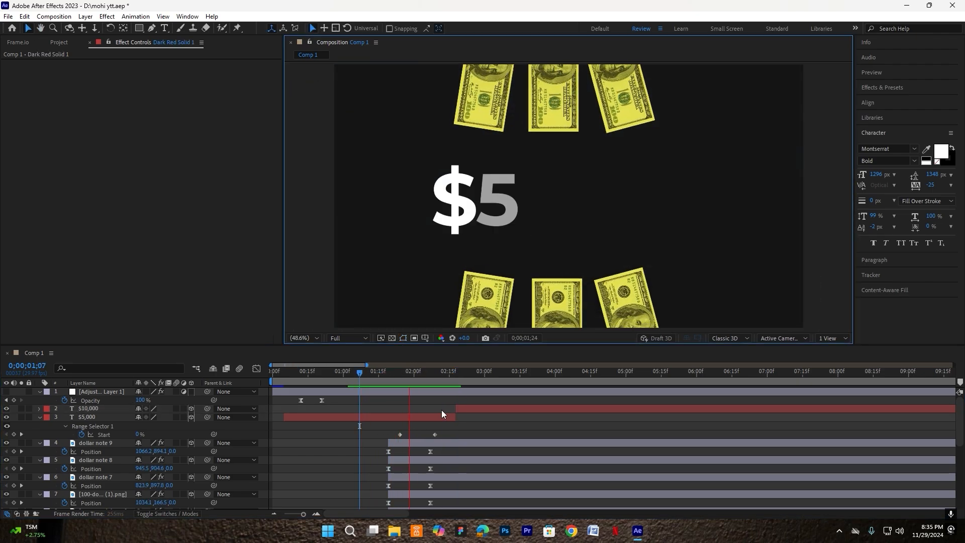
{"action": "left_click_drag", "start_coordinate": [397, 382], "coordinate": [379, 383]}
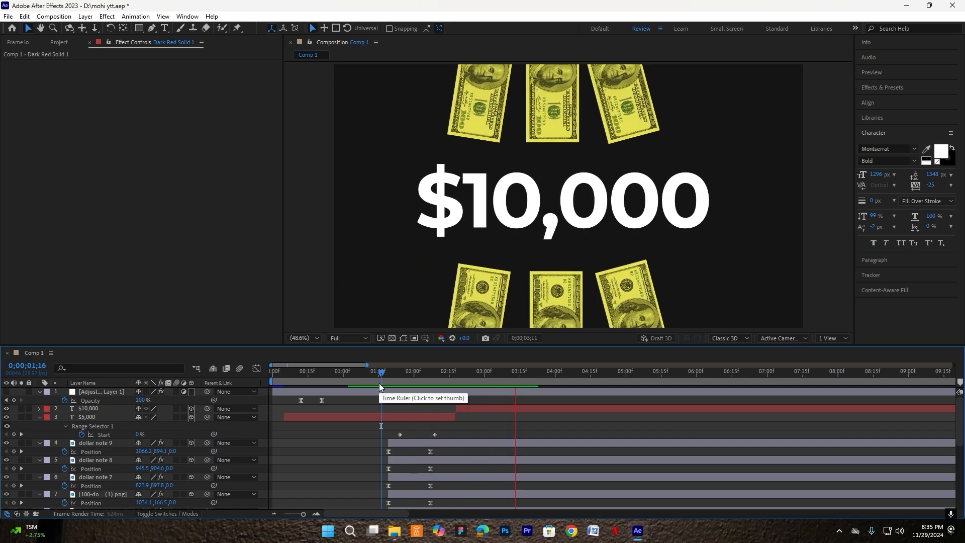
{"action": "key", "text": "space"}
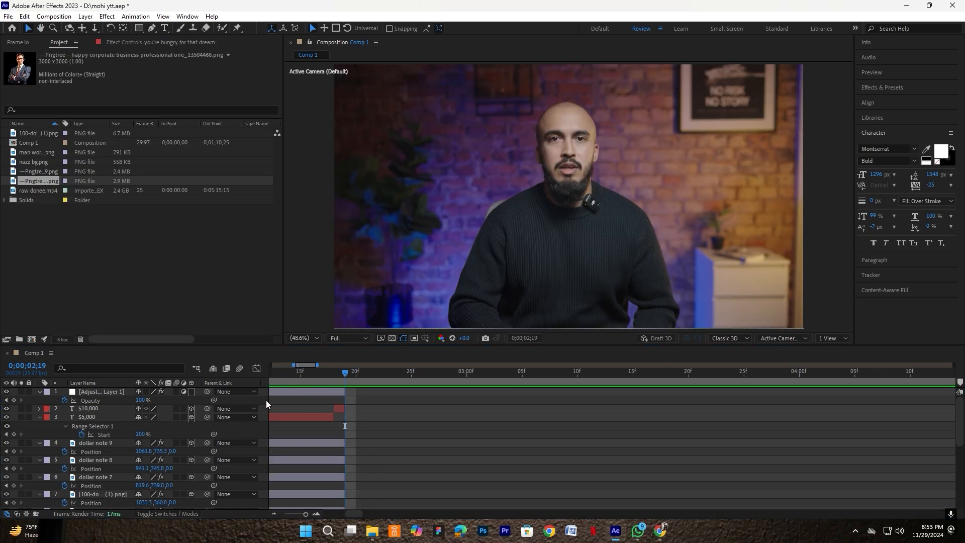
- Create a 1920 x 1080 px solid above all layers and apply the Gradient Ramp effect to it
{"action": "right_click", "coordinate": [260, 405]}
{"action": "mouse_move", "coordinate": [282, 275]}
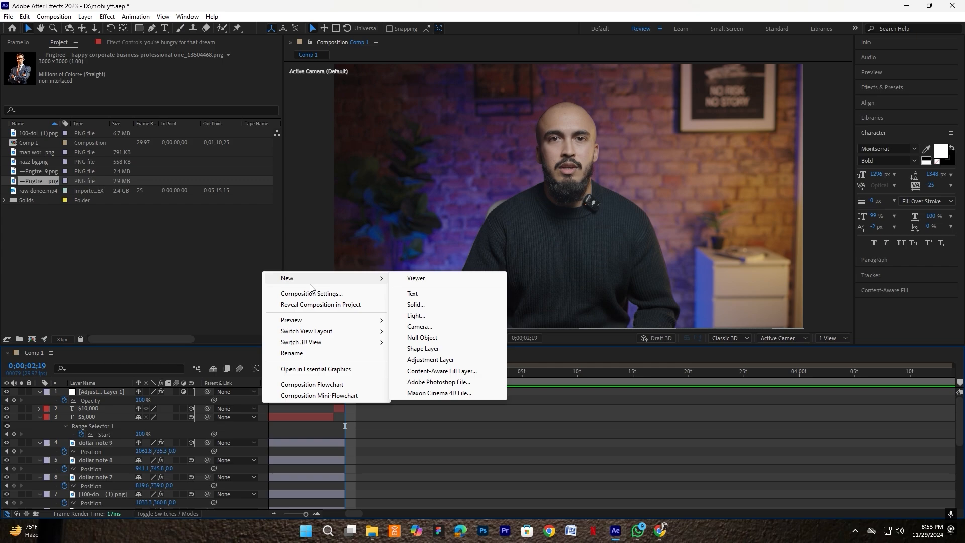
{"action": "left_click", "coordinate": [422, 304]}
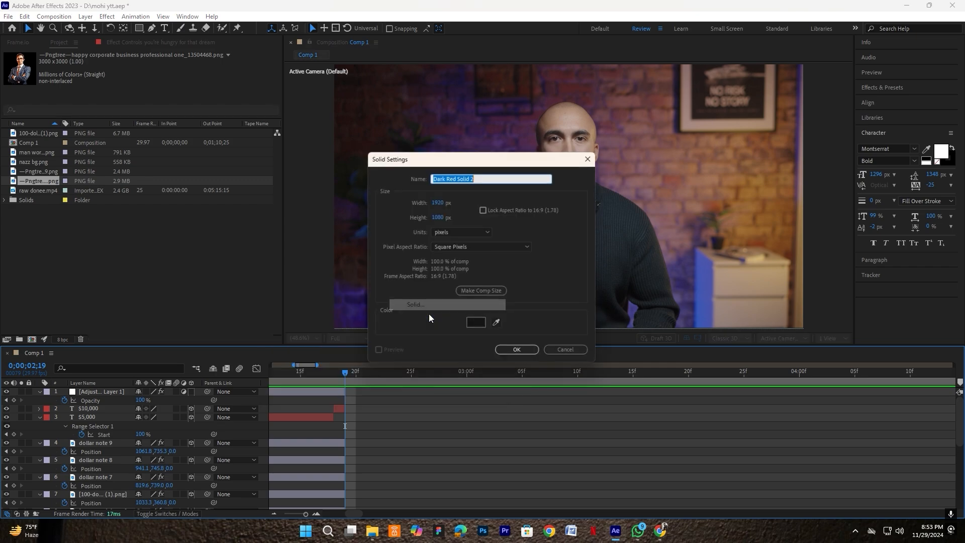
{"action": "left_click", "coordinate": [519, 352]}
{"action": "key", "text": "ctrl+space"}
{"action": "type", "text": "gr"}
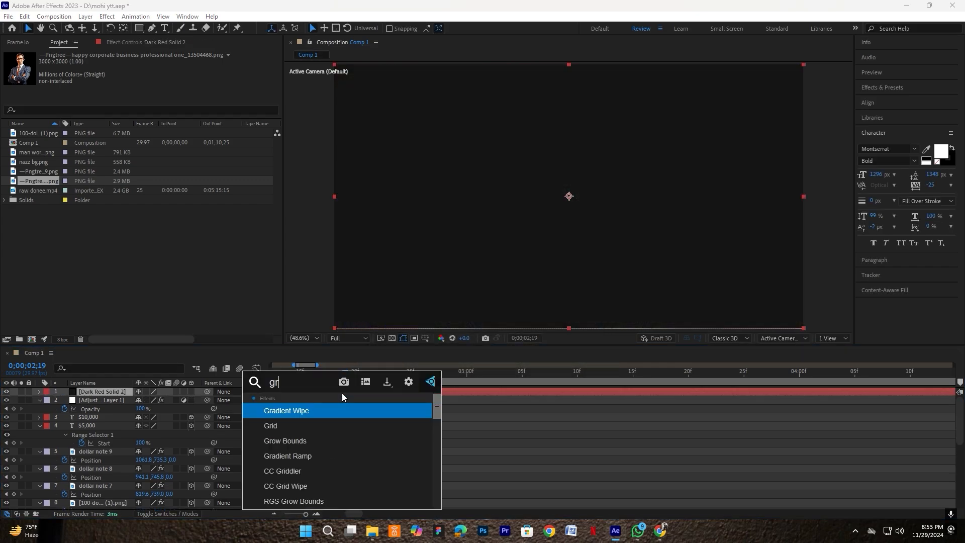
{"action": "type", "text": "a"}
{"action": "left_click", "coordinate": [338, 420]}
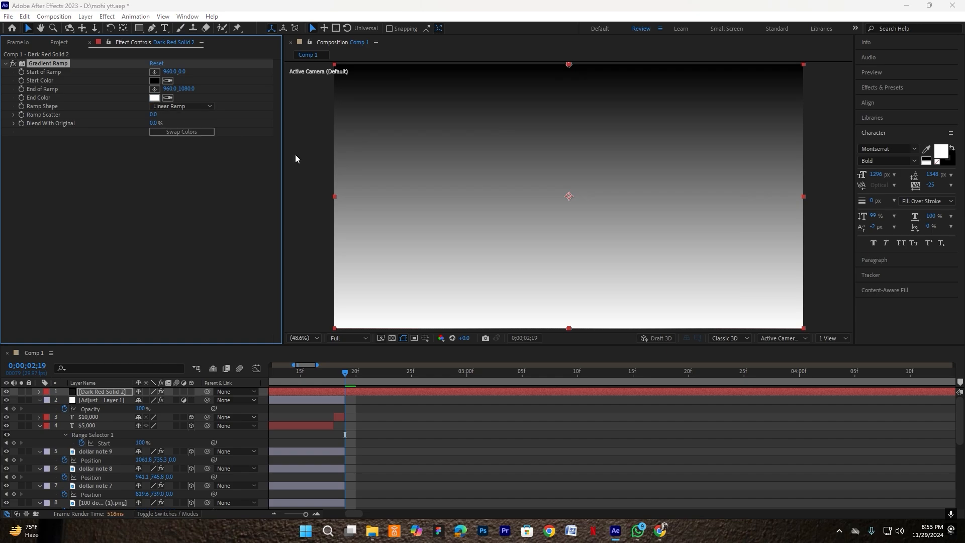
- Set the Gradient Ramp's end color to dark blue 202033 and trim the solid to start at 0;00;02;19
{"action": "left_click", "coordinate": [155, 98]}
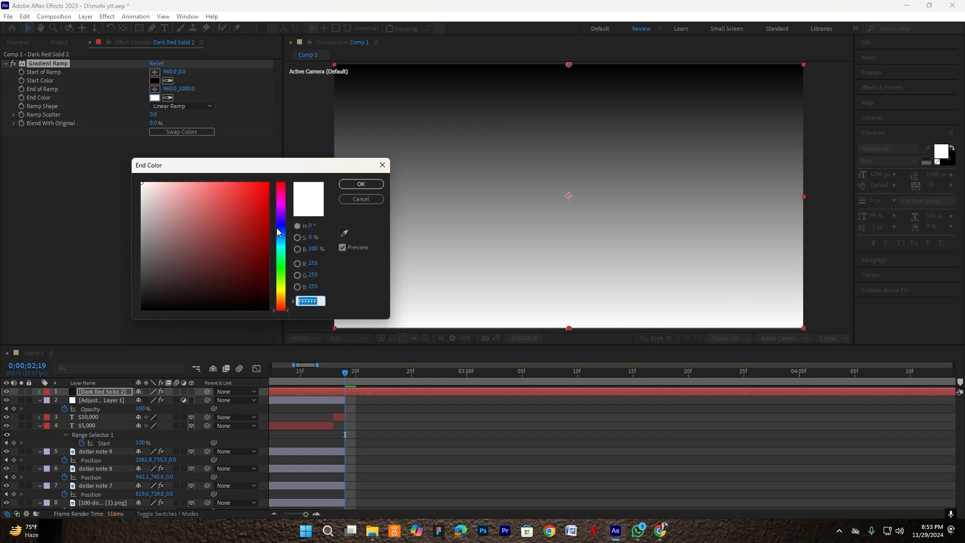
{"action": "left_click_drag", "start_coordinate": [277, 228], "coordinate": [278, 216]}
{"action": "left_click", "coordinate": [206, 289]}
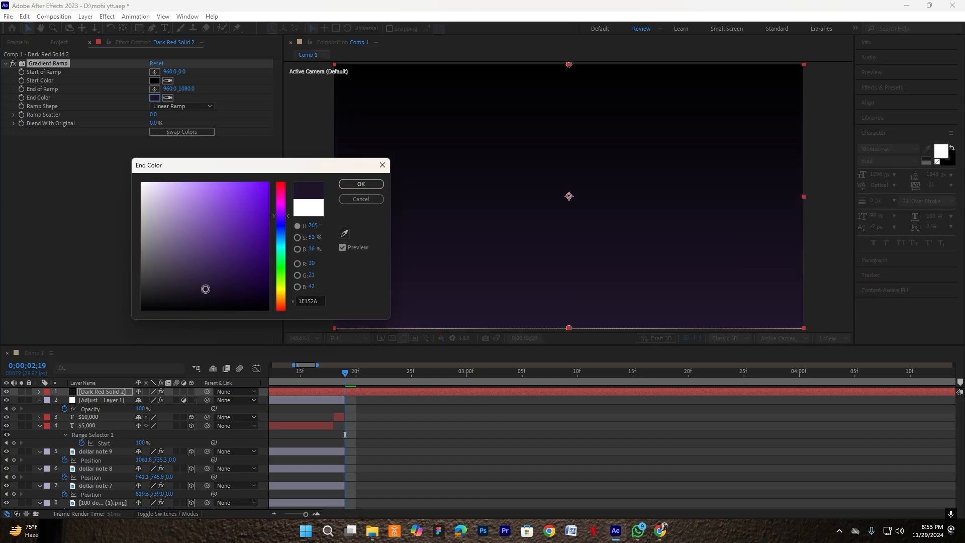
{"action": "left_click_drag", "start_coordinate": [205, 289], "coordinate": [209, 296]}
{"action": "left_click_drag", "start_coordinate": [279, 217], "coordinate": [276, 224]}
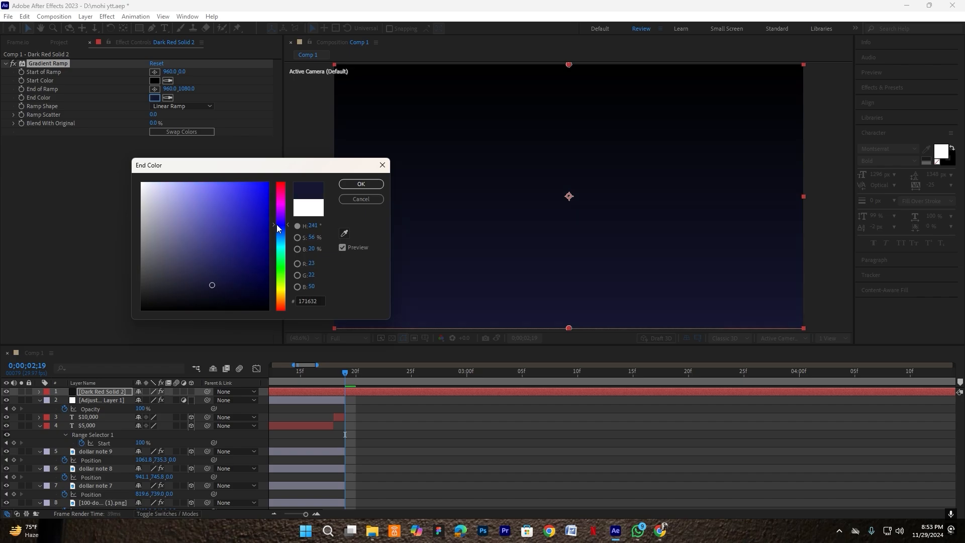
{"action": "left_click_drag", "start_coordinate": [212, 285], "coordinate": [172, 288]}
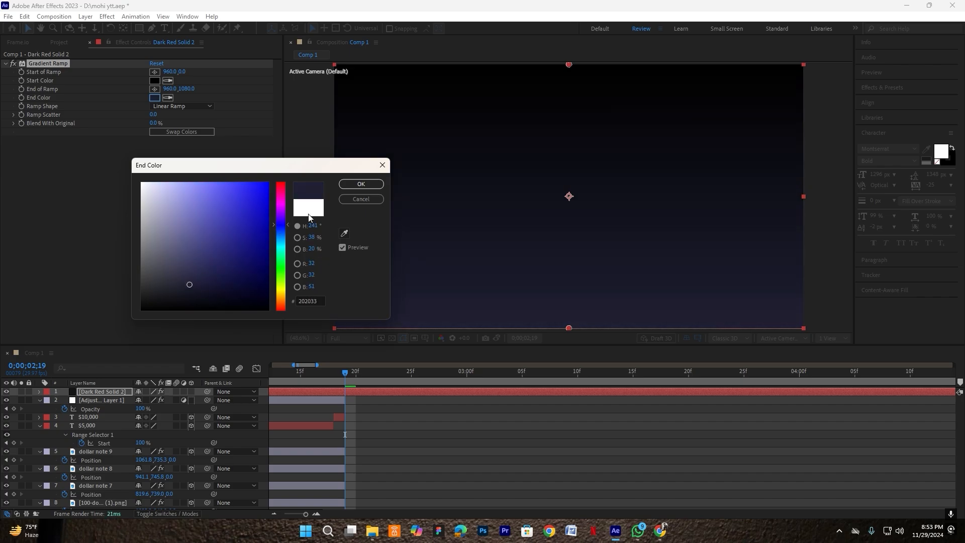
{"action": "left_click", "coordinate": [360, 183]}
{"action": "key", "text": "ctrl+d"}
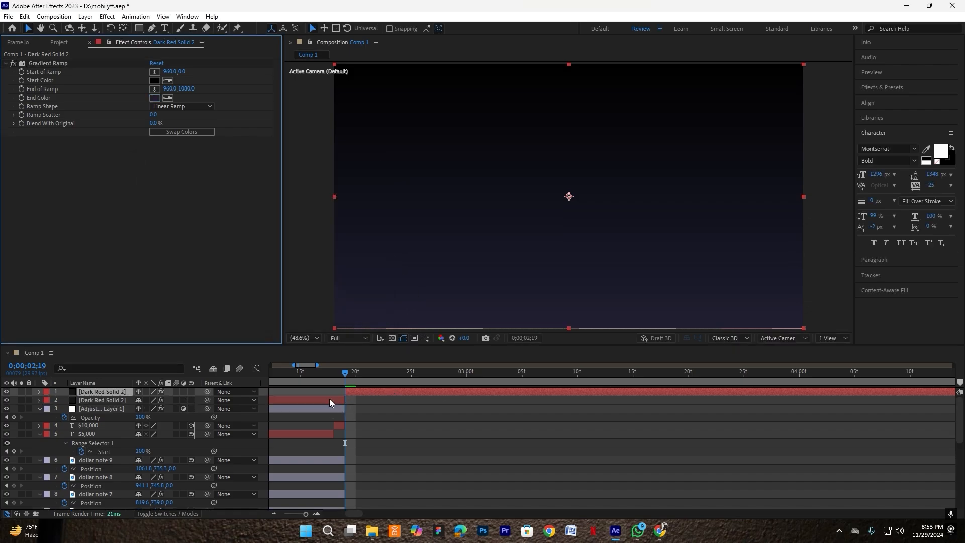
{"action": "key", "text": "Delete"}
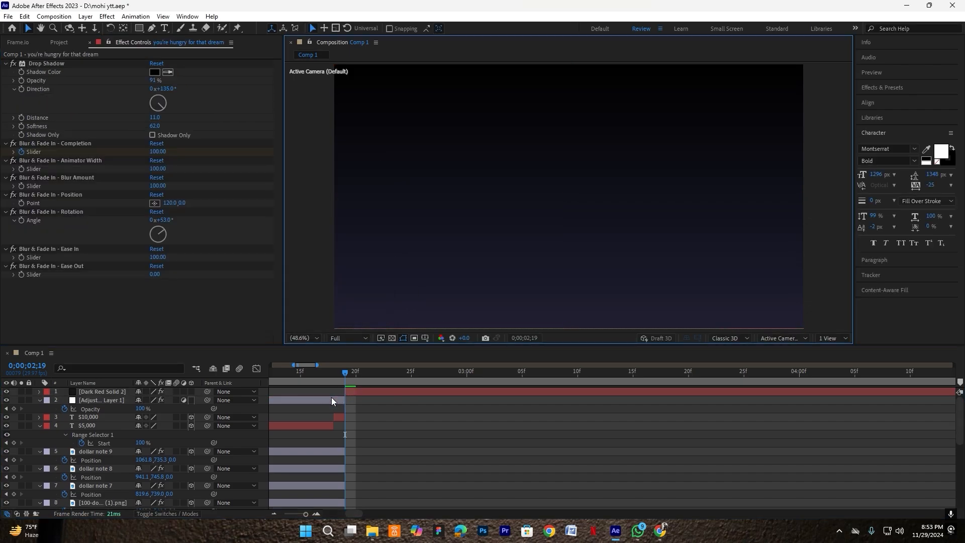
- Duplicate the adjustment layer above the gradient solid and trim the copy to run from 0;00;02;19 to about 0;00;03;09
{"action": "left_click", "coordinate": [111, 400]}
{"action": "key", "text": "ctrl+d"}
{"action": "left_click_drag", "start_coordinate": [106, 399], "coordinate": [108, 392]}
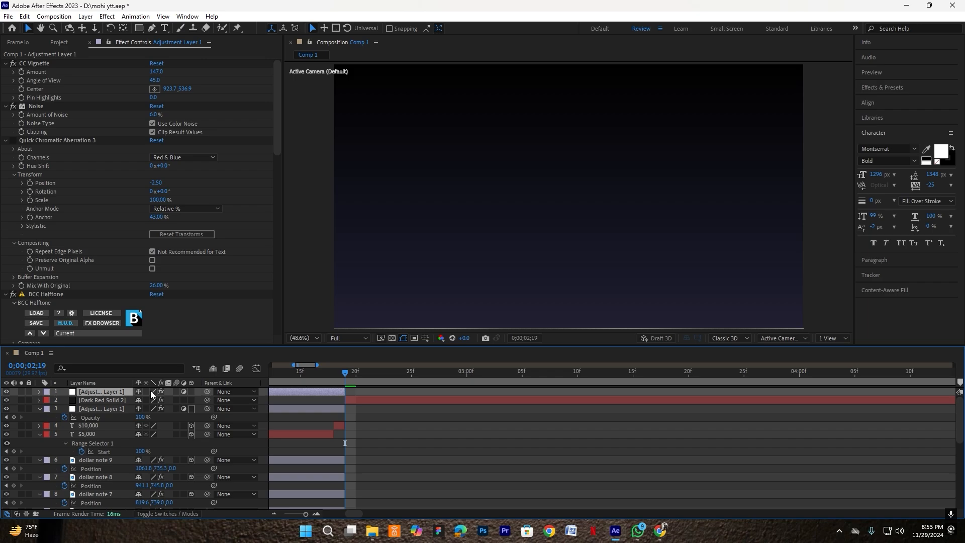
{"action": "left_click_drag", "start_coordinate": [344, 391], "coordinate": [567, 402]}
{"action": "key", "text": "ctrl+shift+d"}
{"action": "left_click", "coordinate": [339, 402]}
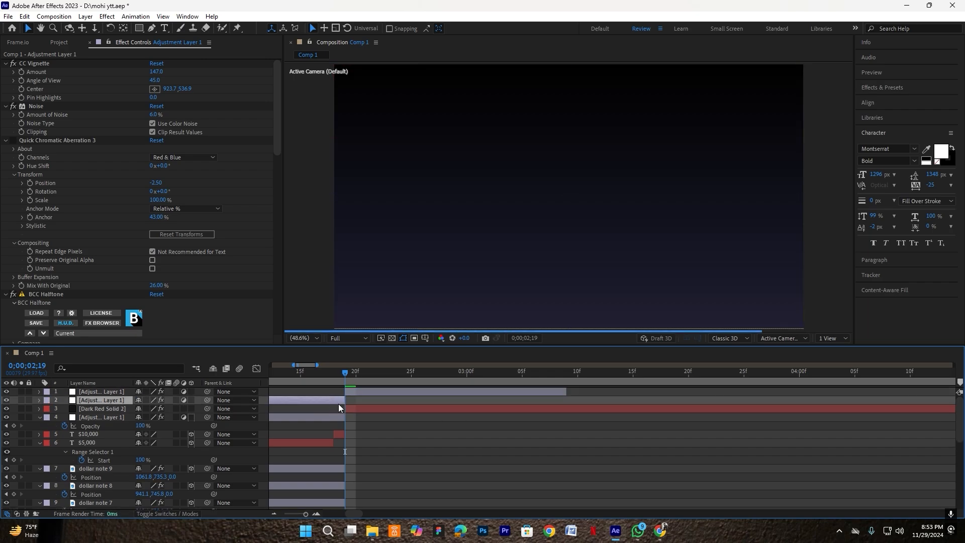
{"action": "key", "text": "Delete"}
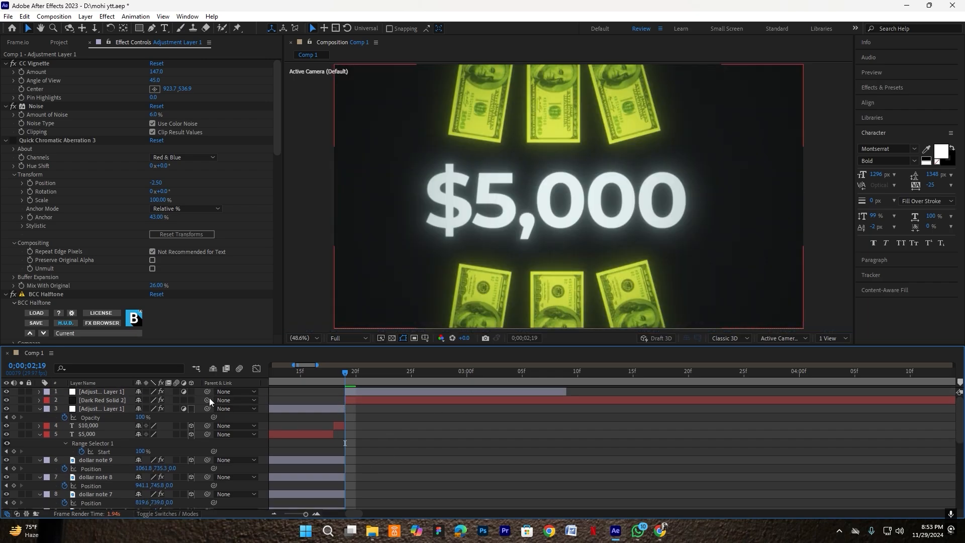
- Add the "happy corporate business professional" PNG below the new adjustment layer, scaled to 31% and placed lower and right of the frame's centre
{"action": "left_click", "coordinate": [355, 374]}
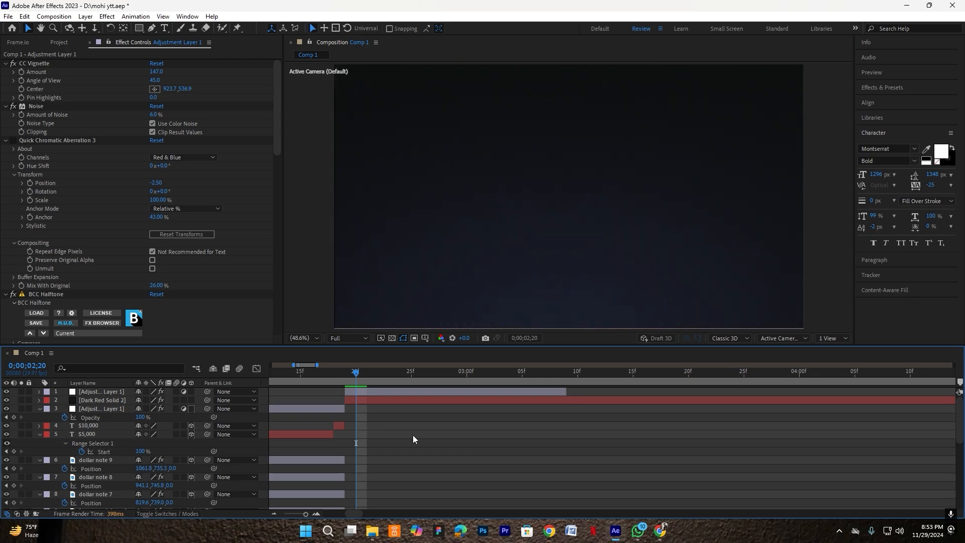
{"action": "left_click", "coordinate": [59, 42]}
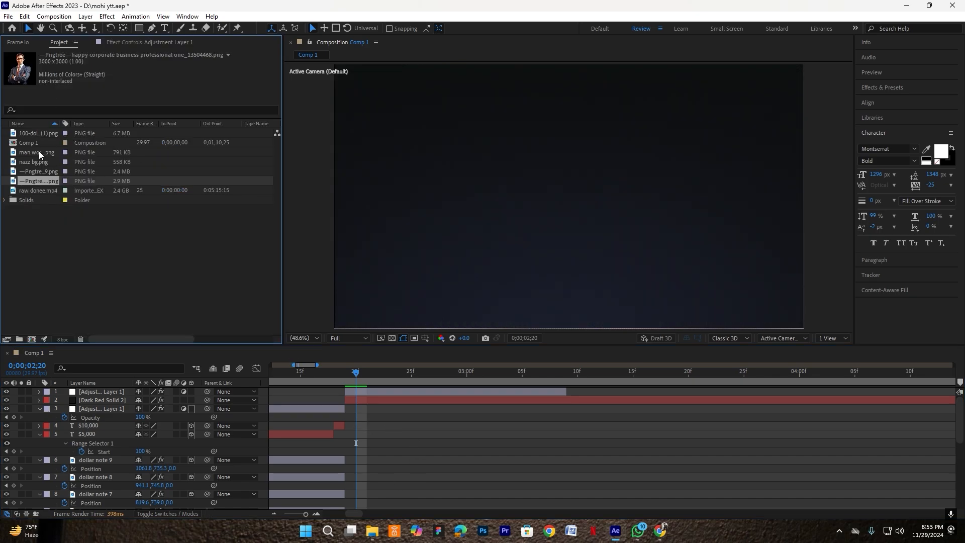
{"action": "left_click", "coordinate": [34, 173]}
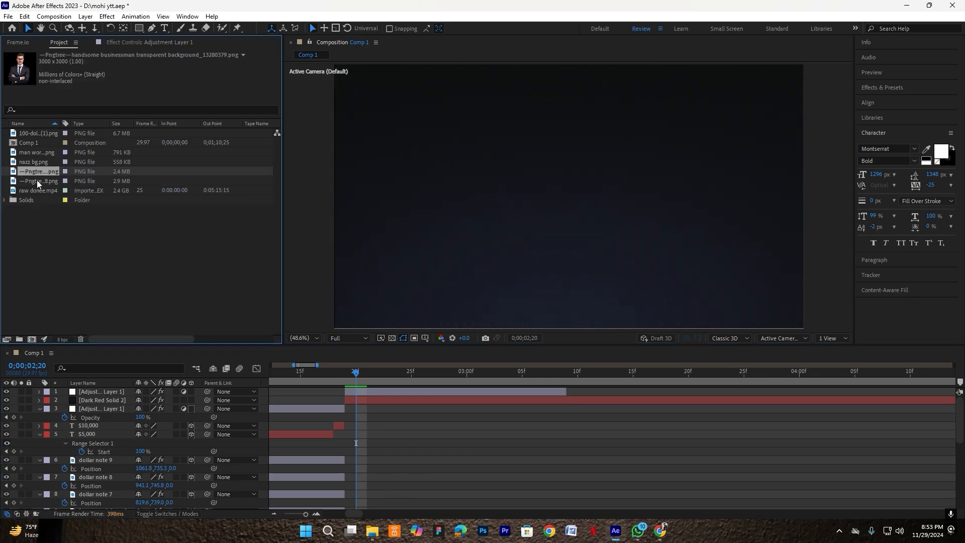
{"action": "left_click", "coordinate": [36, 181]}
{"action": "left_click_drag", "start_coordinate": [92, 372], "coordinate": [94, 396]}
{"action": "key", "text": "s"}
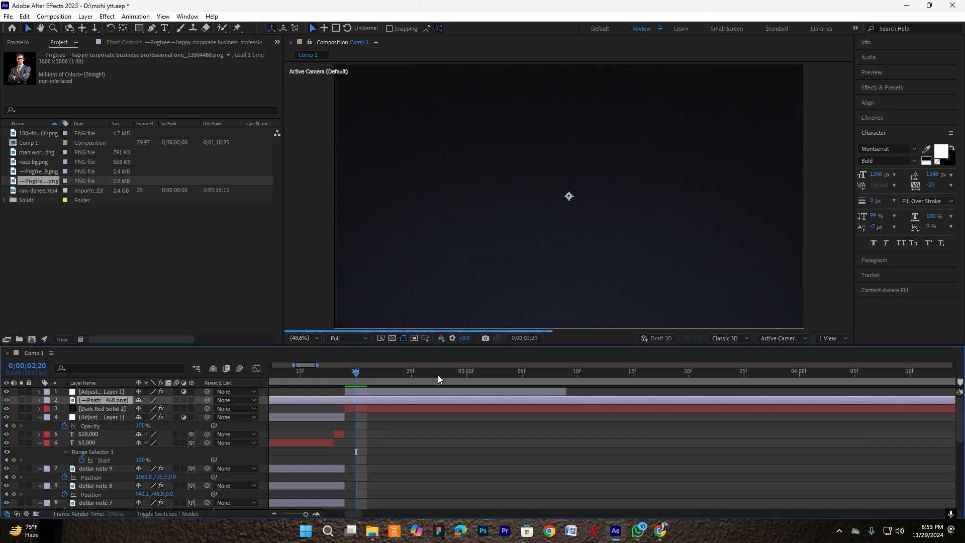
{"action": "left_click_drag", "start_coordinate": [153, 412], "coordinate": [121, 416]}
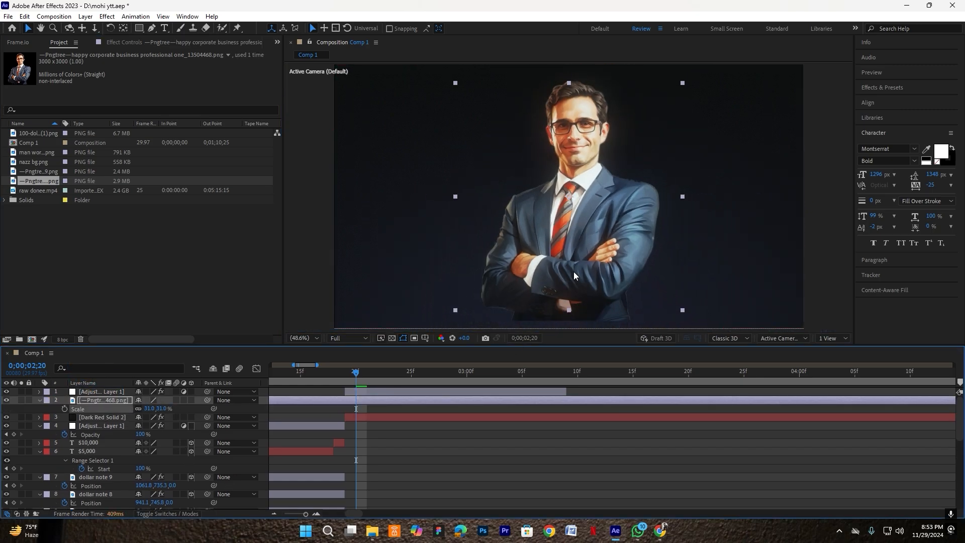
{"action": "left_click_drag", "start_coordinate": [583, 270], "coordinate": [630, 294]}
- Apply Curves to the businessman image and pull the RGB curve's midpoint slightly down to darken it
{"action": "key", "text": "ctrl+space"}
{"action": "type", "text": "cu"}
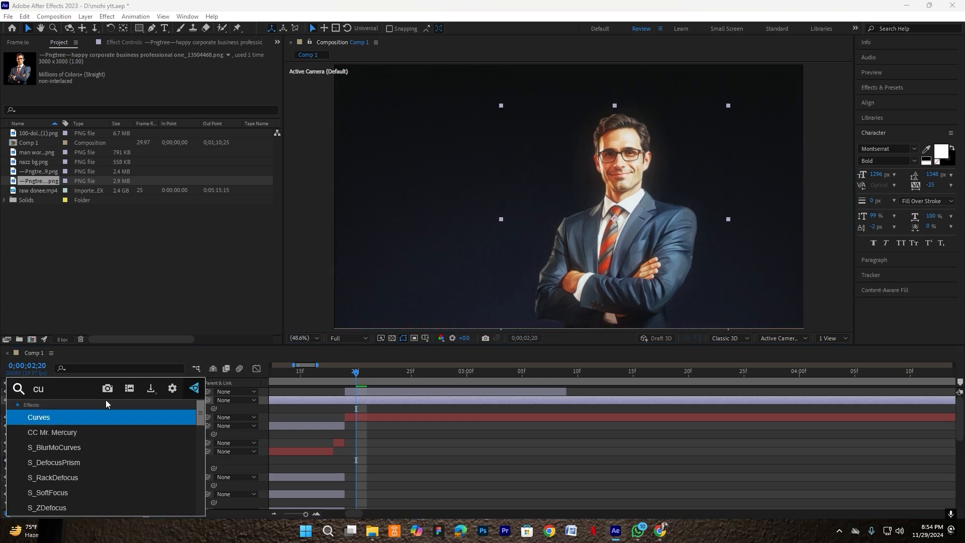
{"action": "type", "text": "rv"}
{"action": "left_click", "coordinate": [121, 421]}
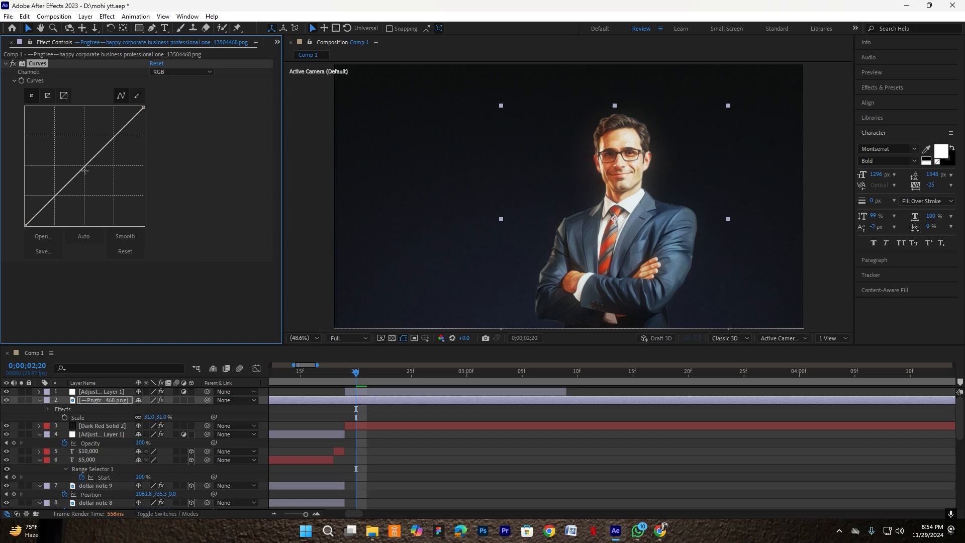
{"action": "left_click_drag", "start_coordinate": [84, 170], "coordinate": [89, 175]}
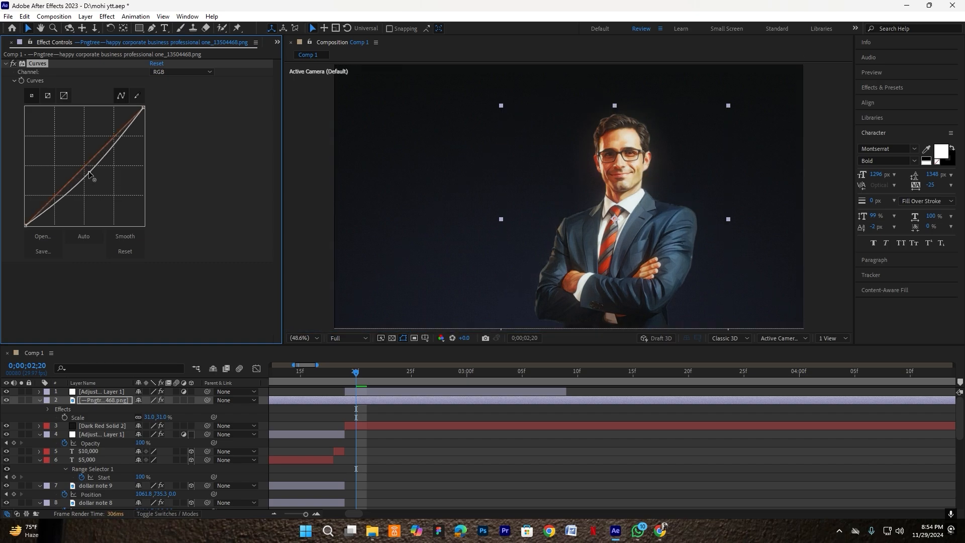
- Nudge the businessman image slightly to the right in the frame
{"action": "left_click", "coordinate": [396, 454]}
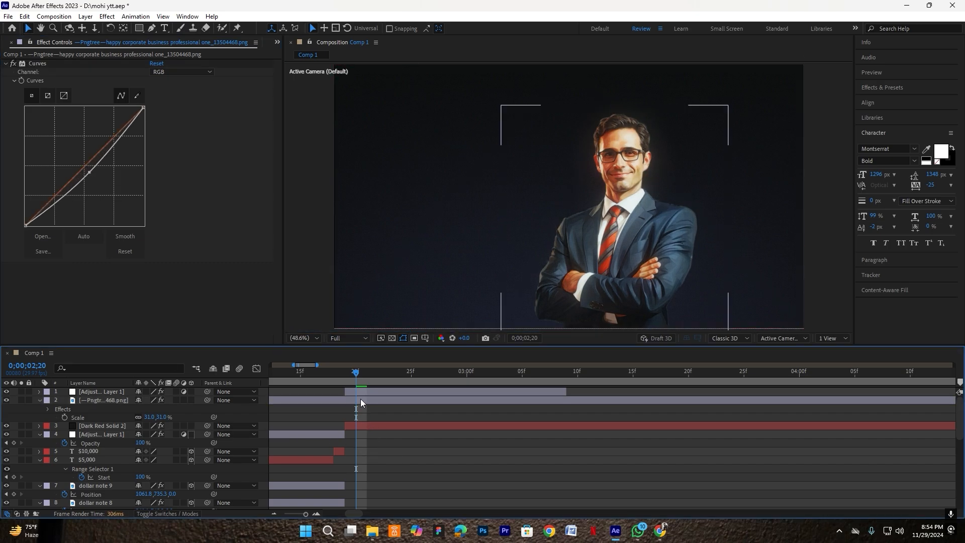
{"action": "left_click", "coordinate": [360, 399]}
{"action": "left_click_drag", "start_coordinate": [631, 273], "coordinate": [636, 275]}
- Add the "handsome businessman transparent background" PNG above the first businessman's layer, scale it to 29% and place it to his left
{"action": "left_click_drag", "start_coordinate": [284, 41], "coordinate": [282, 42]}
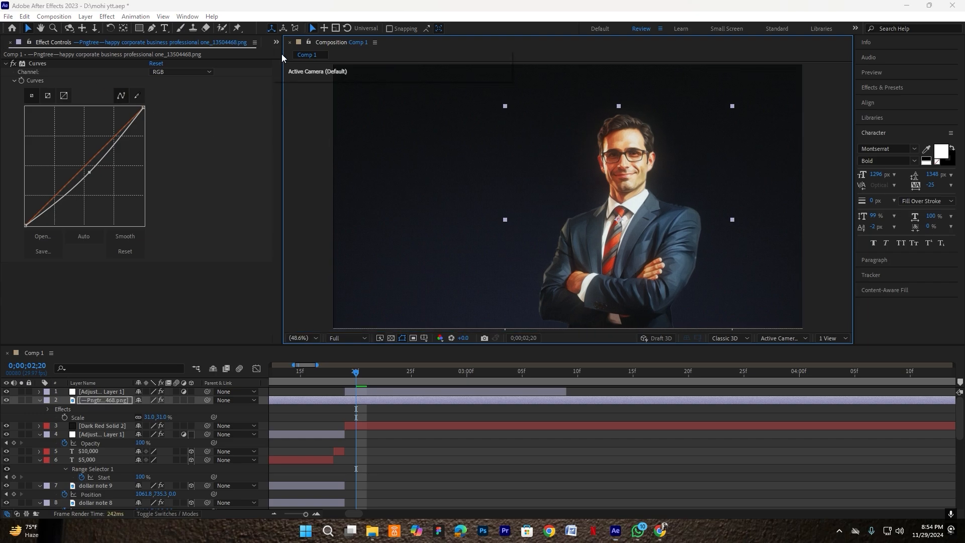
{"action": "left_click", "coordinate": [276, 42]}
{"action": "left_click", "coordinate": [287, 62]}
{"action": "left_click", "coordinate": [17, 172]}
{"action": "left_click_drag", "start_coordinate": [17, 172], "coordinate": [223, 392]}
{"action": "key", "text": "s"}
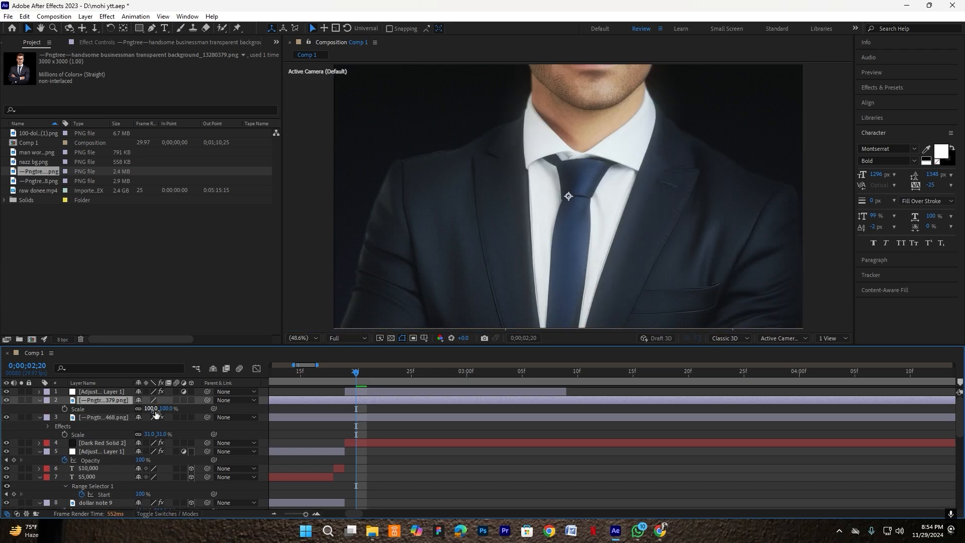
{"action": "left_click_drag", "start_coordinate": [153, 408], "coordinate": [126, 419]}
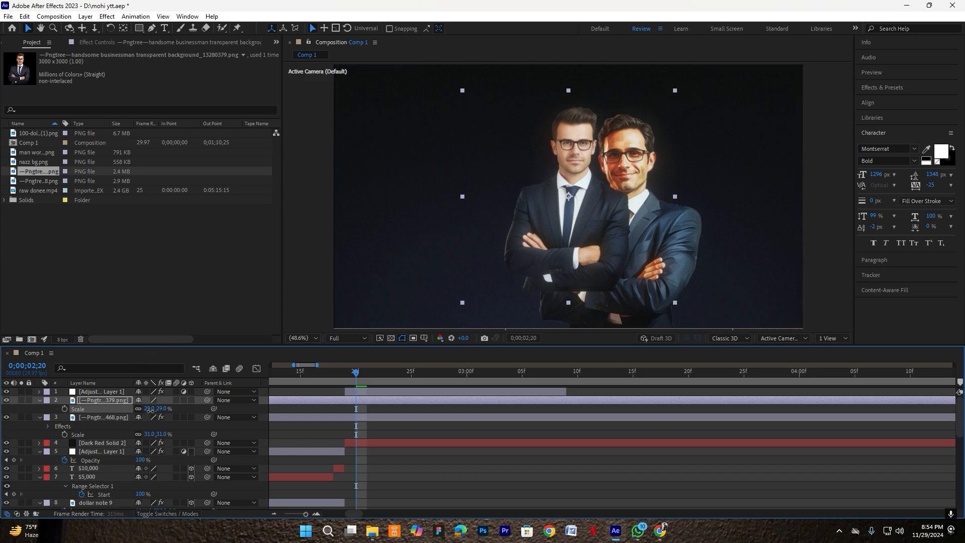
{"action": "left_click_drag", "start_coordinate": [569, 197], "coordinate": [534, 213]}
{"action": "left_click", "coordinate": [39, 400]}
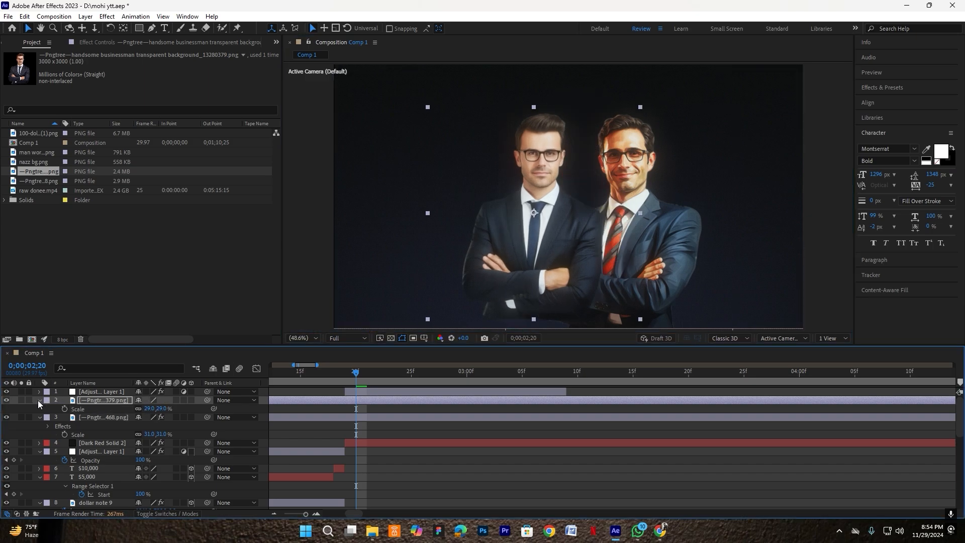
- Move the second businessman's layer below the first one, shift him slightly left and down, and set his scale to 33%
{"action": "left_click_drag", "start_coordinate": [99, 400], "coordinate": [99, 419]}
{"action": "left_click_drag", "start_coordinate": [563, 302], "coordinate": [550, 317]}
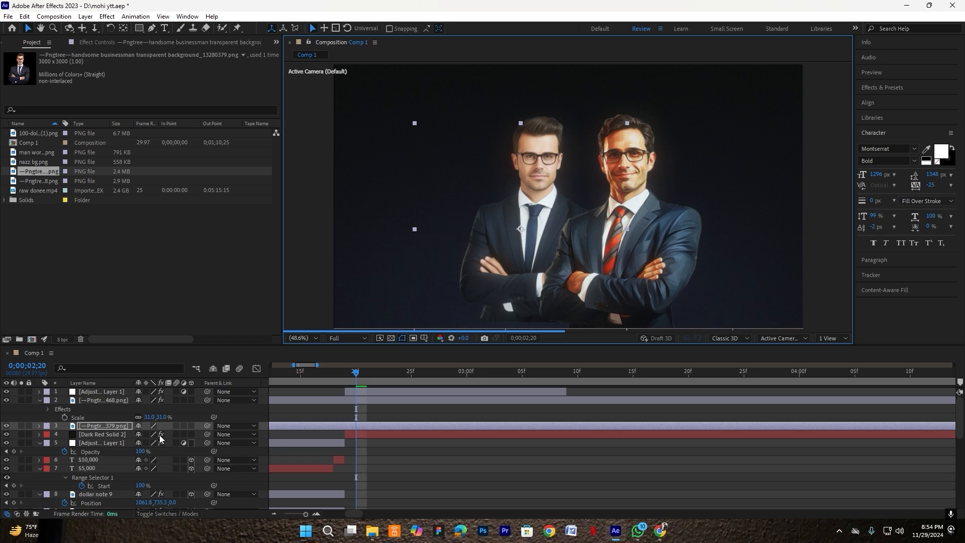
{"action": "key", "text": "s"}
{"action": "left_click_drag", "start_coordinate": [148, 438], "coordinate": [155, 438]}
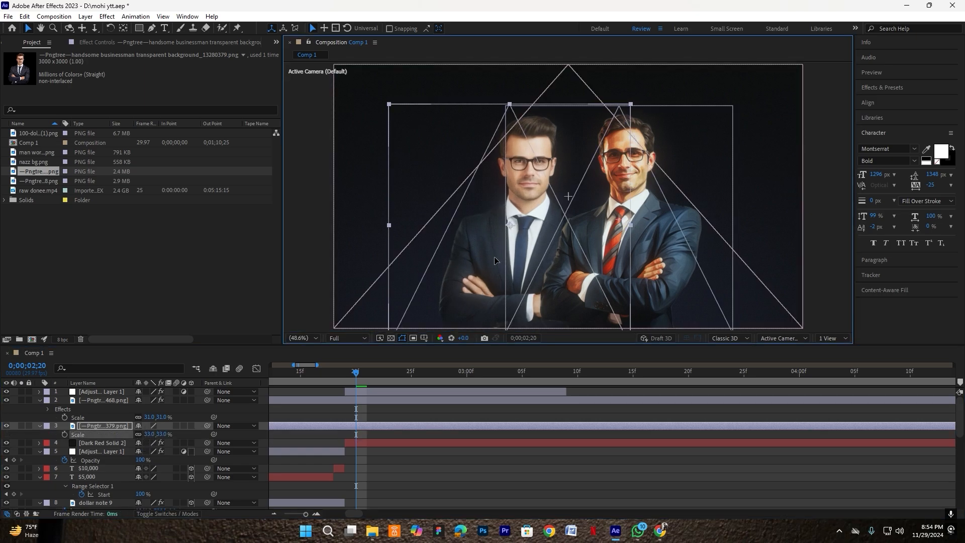
- Copy the Curves effect from the first businessman's layer onto the second businessman's layer
{"action": "left_click", "coordinate": [103, 400]}
{"action": "left_click", "coordinate": [106, 18]}
{"action": "left_click", "coordinate": [117, 27]}
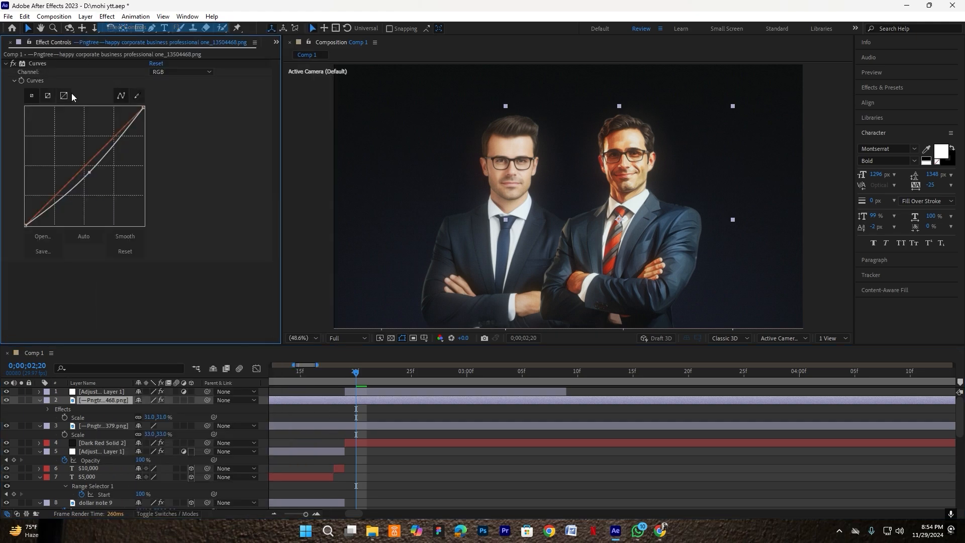
{"action": "left_click", "coordinate": [36, 65]}
{"action": "left_click", "coordinate": [104, 426]}
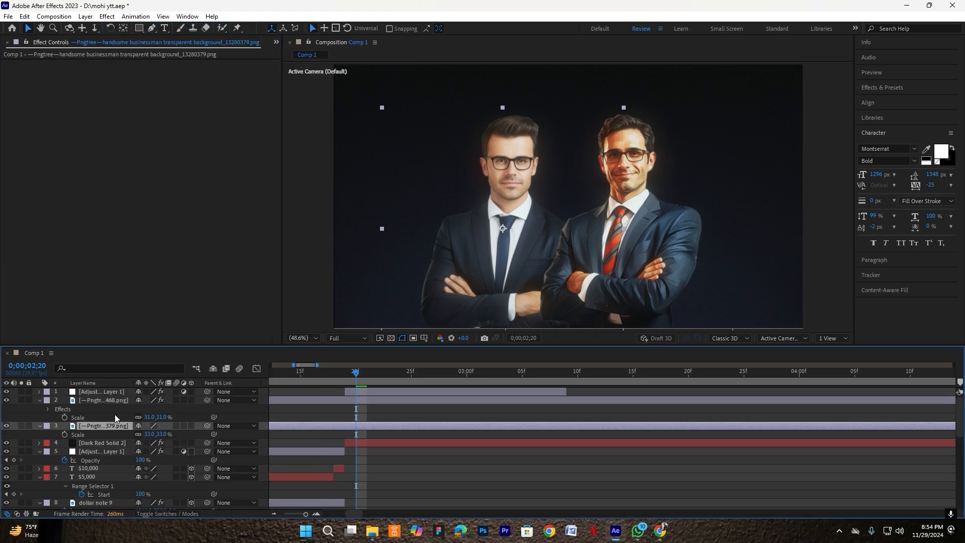
{"action": "key", "text": "ctrl+v"}
- Nudge the second businessman slightly further left, away from the first one
{"action": "left_click", "coordinate": [517, 233]}
{"action": "left_click_drag", "start_coordinate": [517, 234], "coordinate": [508, 235]}
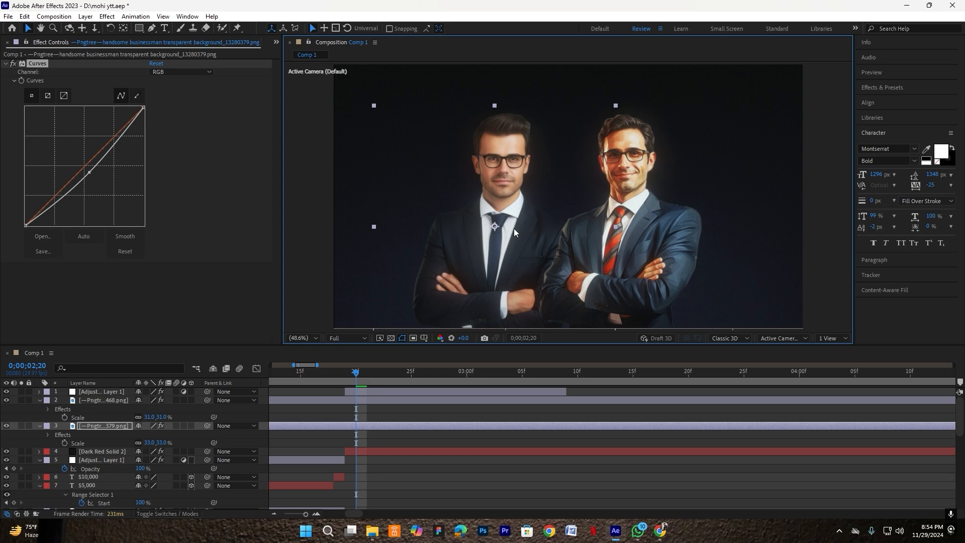
{"action": "left_click_drag", "start_coordinate": [513, 228], "coordinate": [510, 228]}
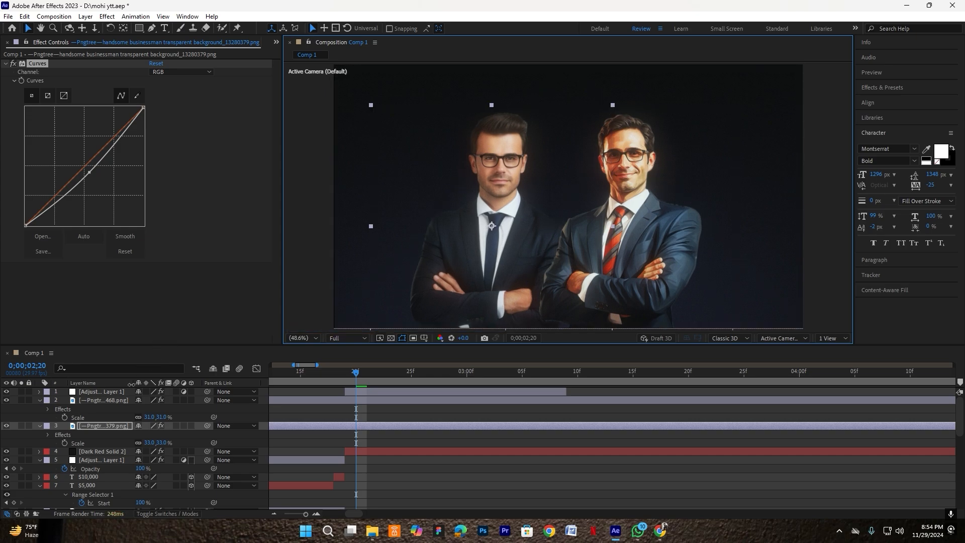
- Set the scale of the first businessman, with the red tie, to 34%
{"action": "left_click", "coordinate": [115, 401]}
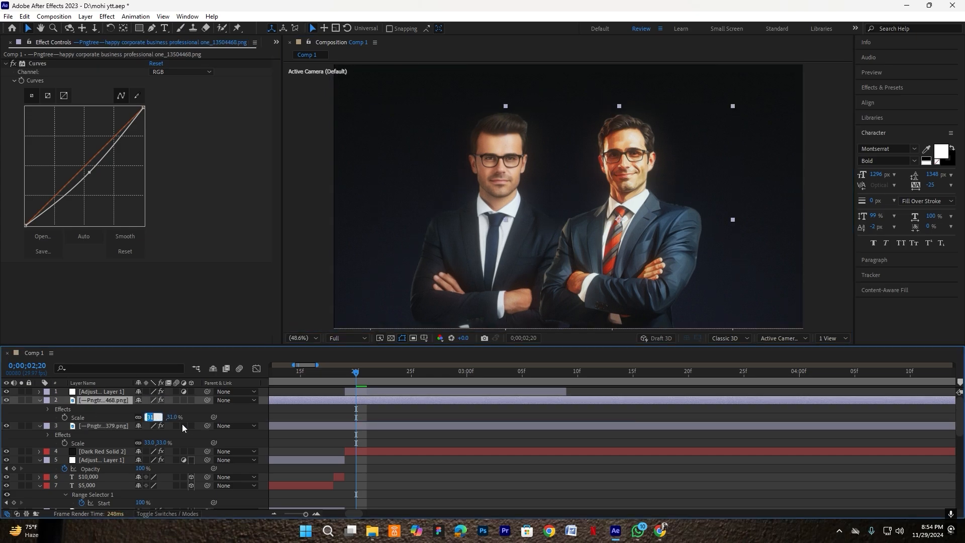
{"action": "type", "text": "34"}
{"action": "key", "text": "Return"}
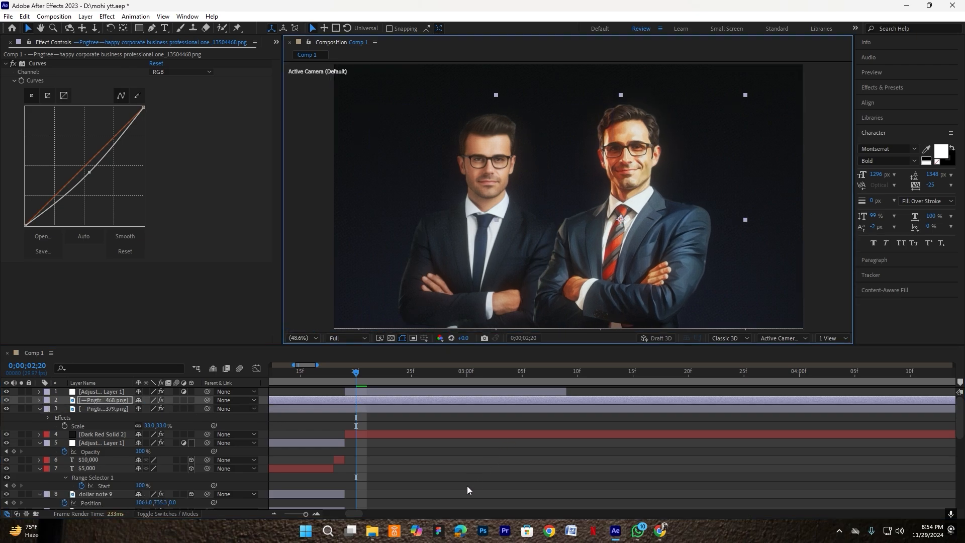
- Deselect the layers and switch to File Explorer to browse the source files
{"action": "left_click", "coordinate": [467, 486]}
{"action": "left_click", "coordinate": [372, 531]}
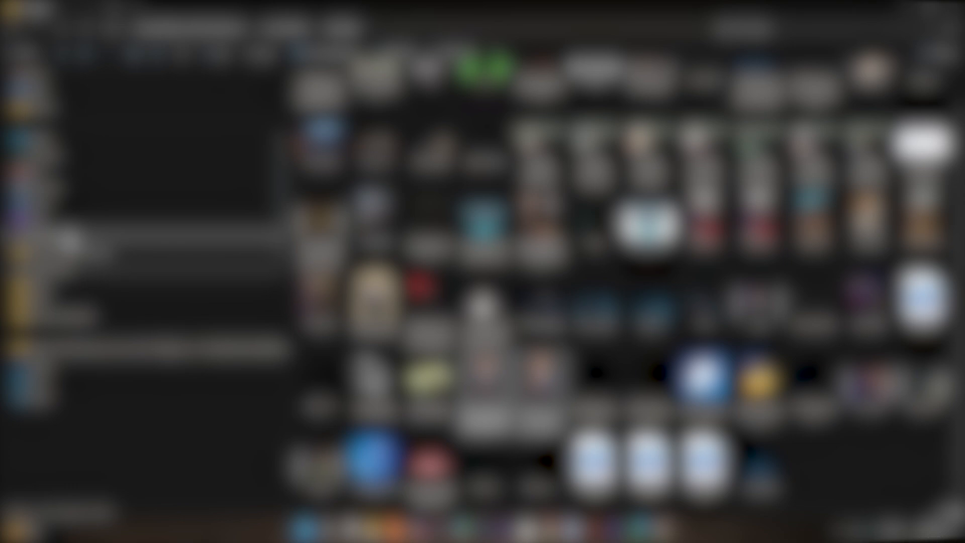
- Find the shadow image in the file folder and add shadow_1.png to Comp 1 as the topmost layer in After Effects
{"action": "left_click", "coordinate": [69, 237]}
{"action": "left_click", "coordinate": [814, 35]}
{"action": "key", "text": "Return"}
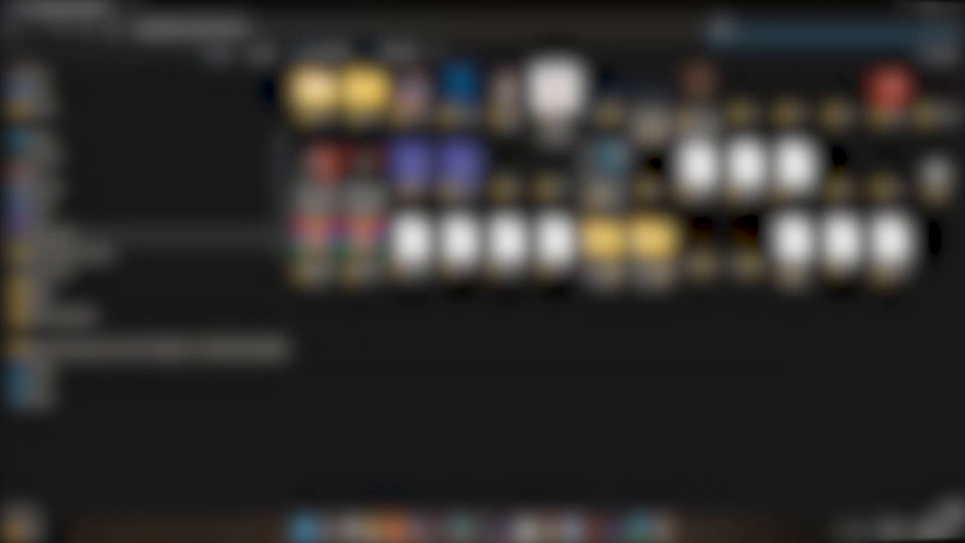
{"action": "left_click_drag", "start_coordinate": [746, 90], "coordinate": [225, 420]}
- Scale the shadow_1.png layer to about 192.7, 166% and shift it down over the lower part of the composition
{"action": "key", "text": "s"}
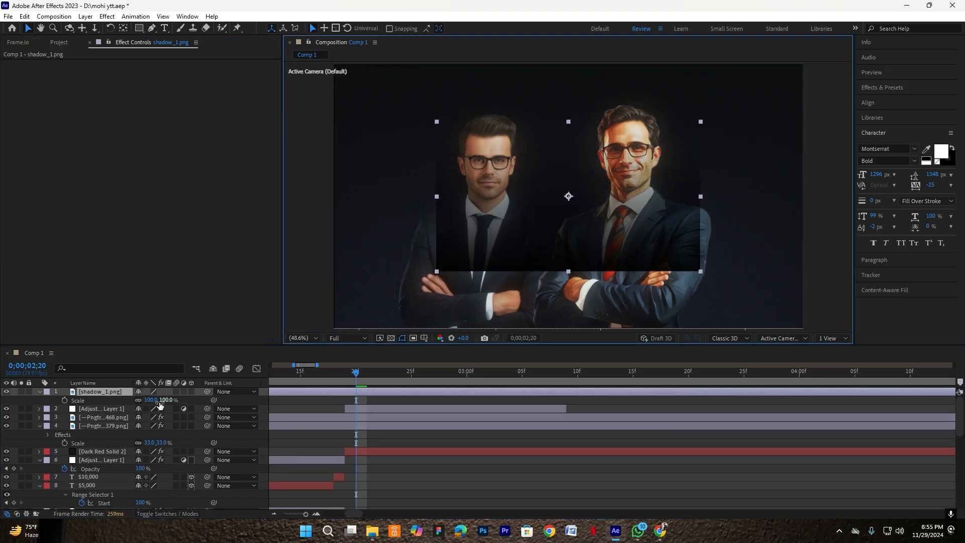
{"action": "left_click_drag", "start_coordinate": [153, 399], "coordinate": [184, 401]}
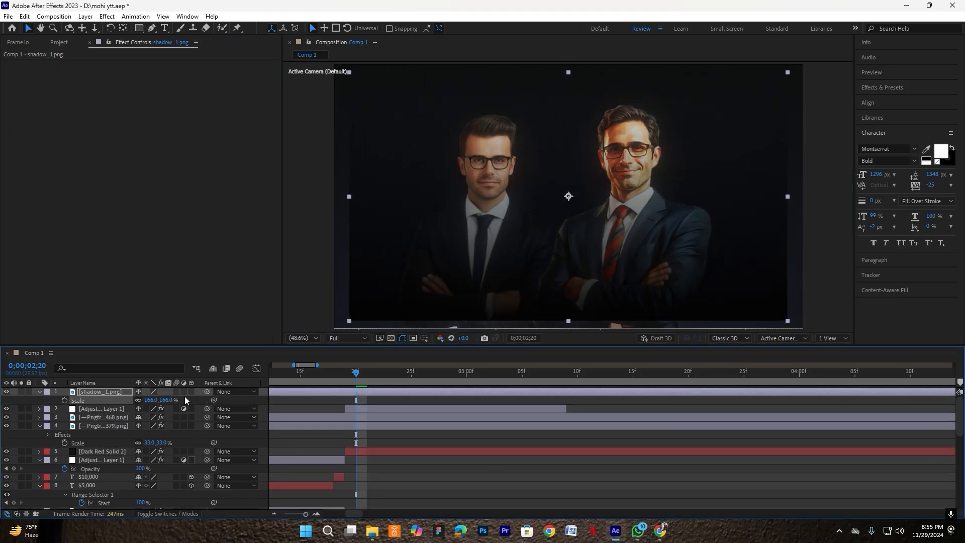
{"action": "left_click_drag", "start_coordinate": [591, 208], "coordinate": [591, 274]}
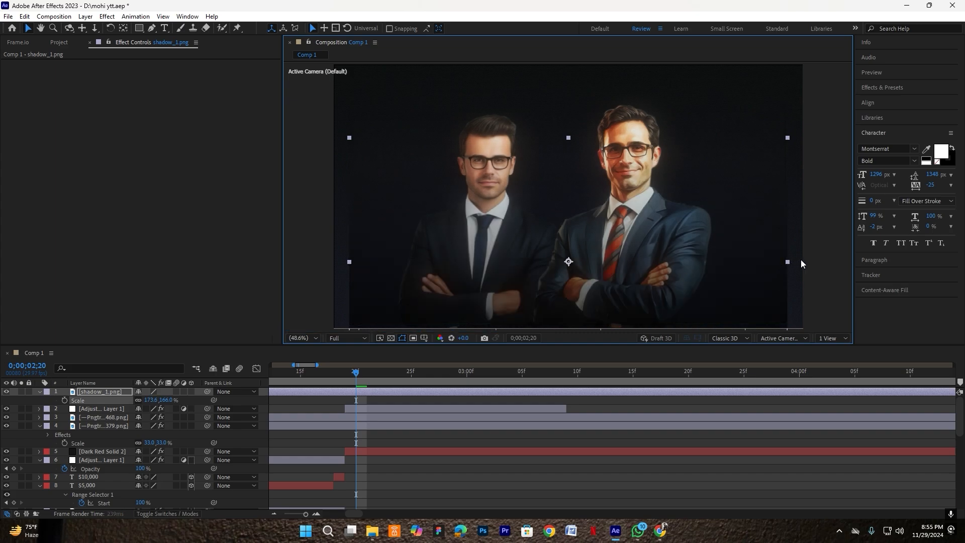
{"action": "left_click_drag", "start_coordinate": [800, 262], "coordinate": [822, 262]}
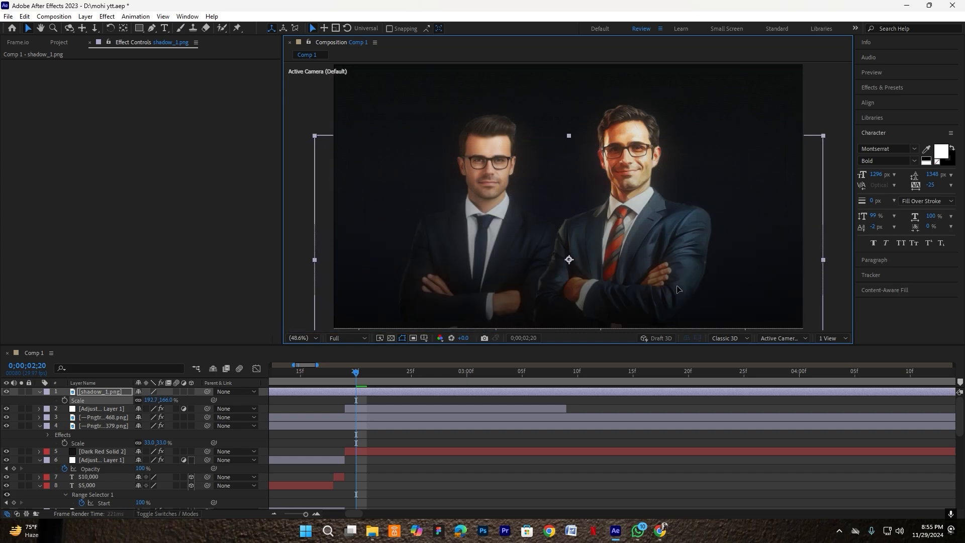
{"action": "left_click", "coordinate": [495, 476]}
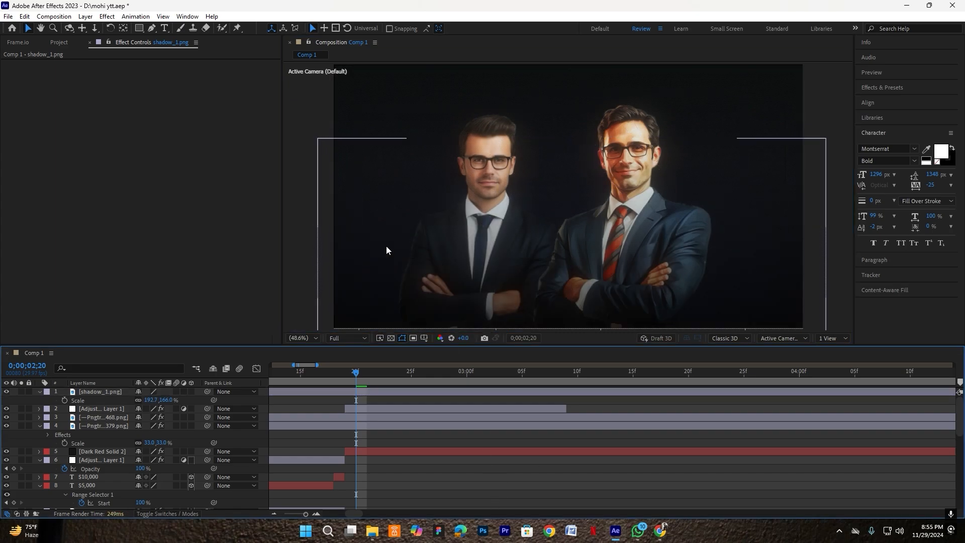
- Draw a small rectangle shape between the two men's heads and set its stroke width to 0 px
{"action": "left_click", "coordinate": [139, 29]}
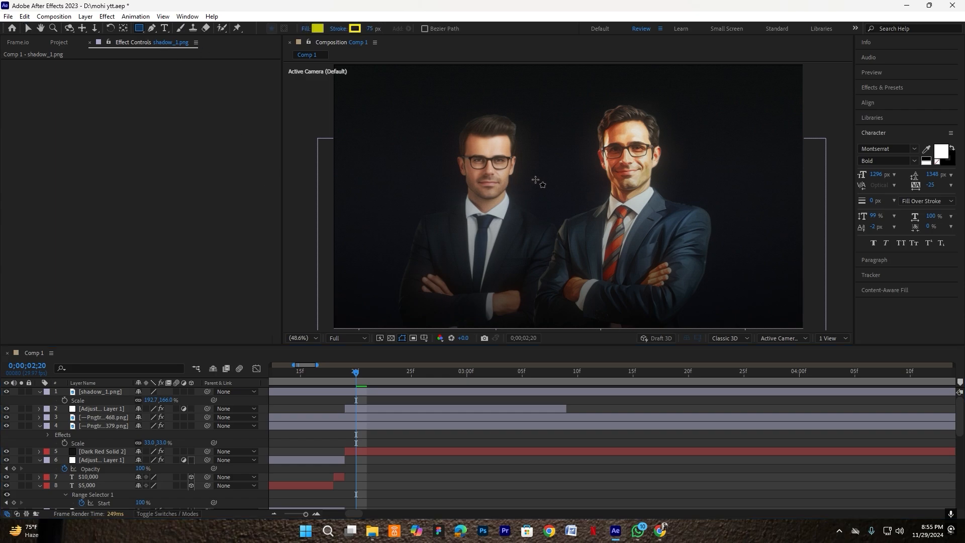
{"action": "mouse_move", "coordinate": [520, 174]}
{"action": "left_mouse_down"}
{"action": "mouse_move", "coordinate": [537, 192]}
{"action": "mouse_move", "coordinate": [594, 197]}
{"action": "left_mouse_up"}
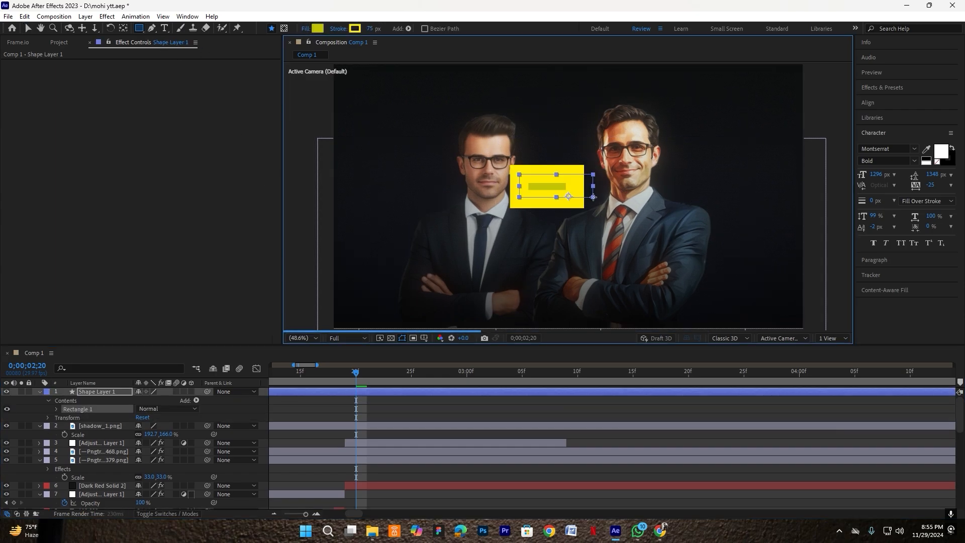
{"action": "left_click_drag", "start_coordinate": [371, 29], "coordinate": [289, 43]}
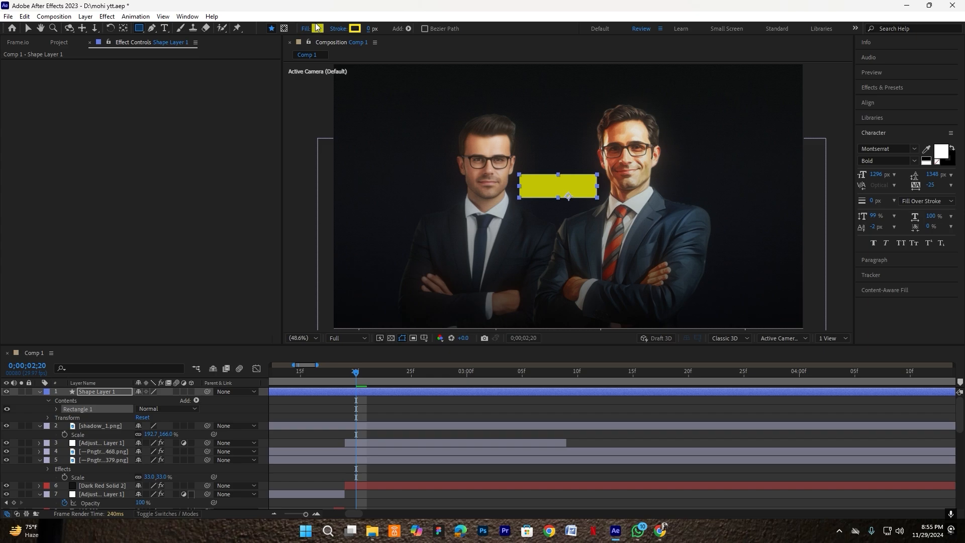
- Change the rectangle's fill color to purple, hex 4D2BBC
{"action": "left_click", "coordinate": [317, 29]}
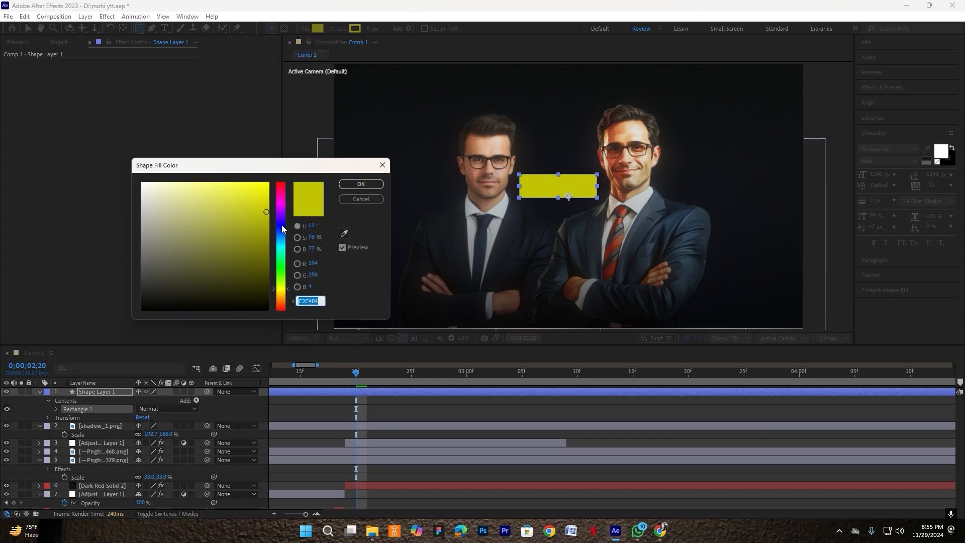
{"action": "left_click", "coordinate": [281, 221]}
{"action": "left_click", "coordinate": [244, 214]}
{"action": "left_click_drag", "start_coordinate": [243, 214], "coordinate": [241, 216]}
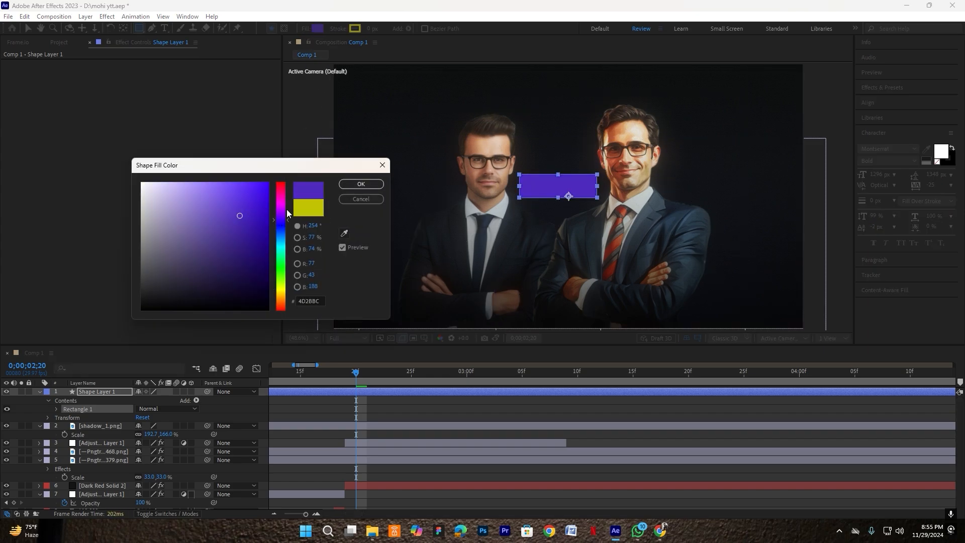
{"action": "left_click", "coordinate": [361, 184]}
{"action": "left_click", "coordinate": [579, 392]}
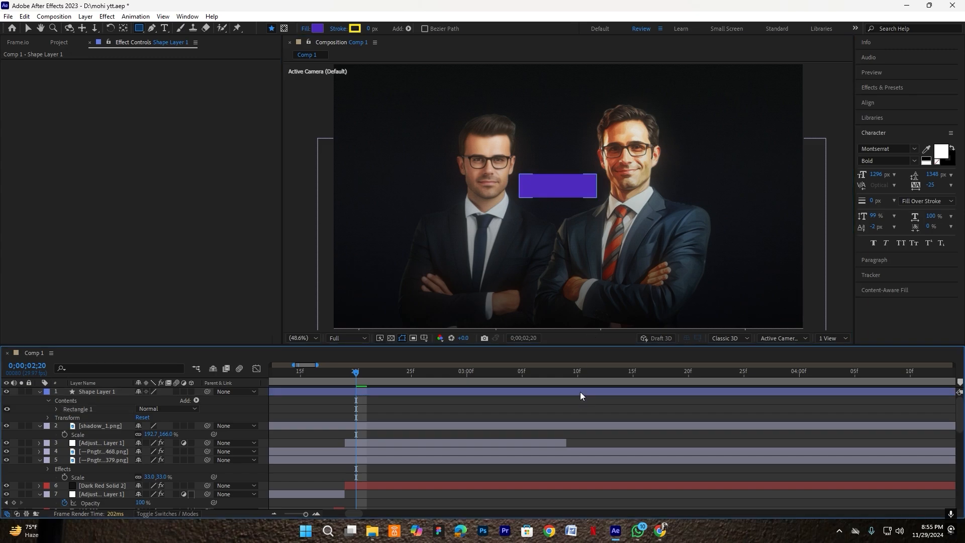
- Stretch the purple rectangle taller and wider on both sides so that it reaches over both men's faces
{"action": "key", "text": "v"}
{"action": "left_click", "coordinate": [561, 185]}
{"action": "scroll", "coordinate": [561, 185], "scroll_direction": "up", "scroll_amount": 3}
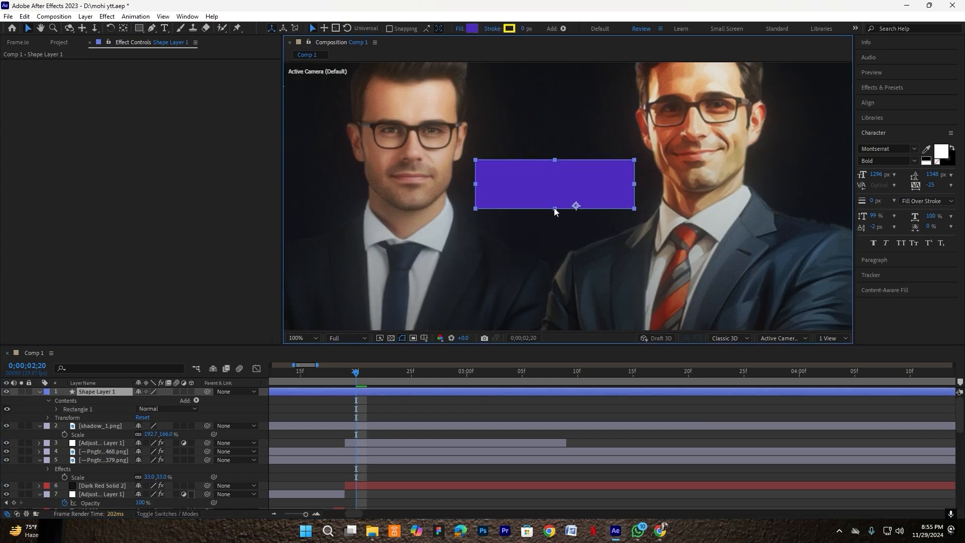
{"action": "left_click_drag", "start_coordinate": [553, 207], "coordinate": [554, 212]}
{"action": "left_click_drag", "start_coordinate": [650, 154], "coordinate": [667, 152]}
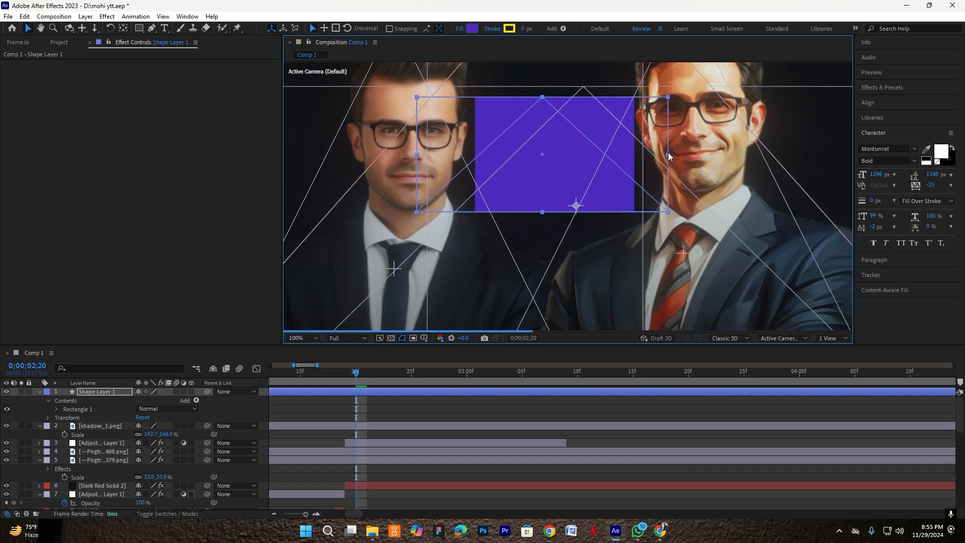
{"action": "left_click", "coordinate": [302, 337]}
{"action": "left_click", "coordinate": [307, 159]}
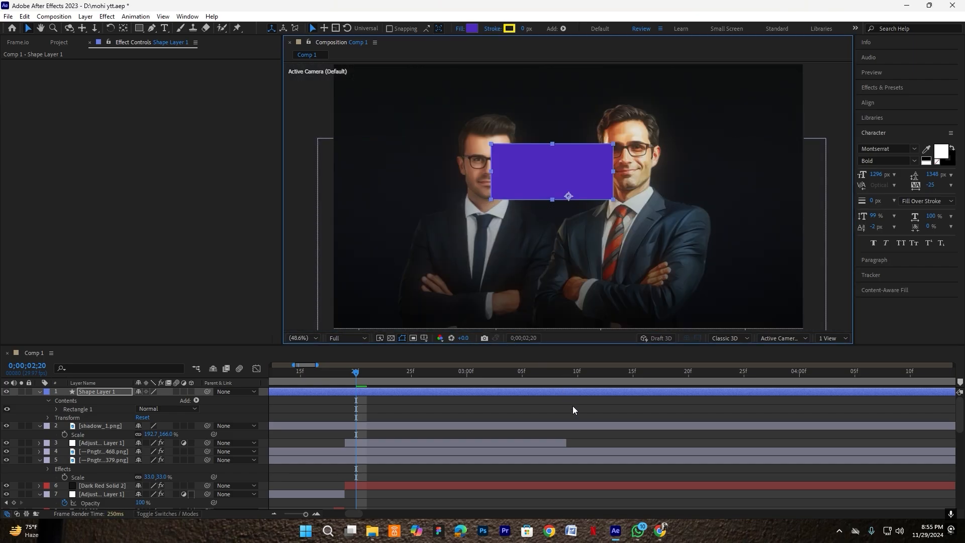
{"action": "left_click", "coordinate": [535, 213]}
- Collapse Shape Layer 1's properties in the timeline and scale the layer down to about 83.8, 125.4%
{"action": "left_click", "coordinate": [86, 385]}
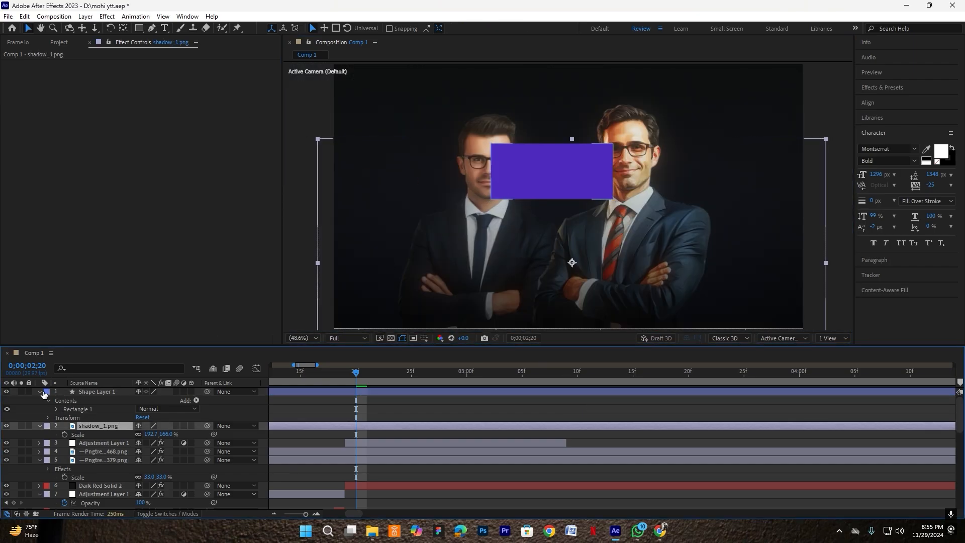
{"action": "left_click", "coordinate": [46, 392]}
{"action": "left_click", "coordinate": [36, 398]}
{"action": "left_click", "coordinate": [36, 397]}
{"action": "left_click", "coordinate": [39, 392]}
{"action": "left_click", "coordinate": [40, 394]}
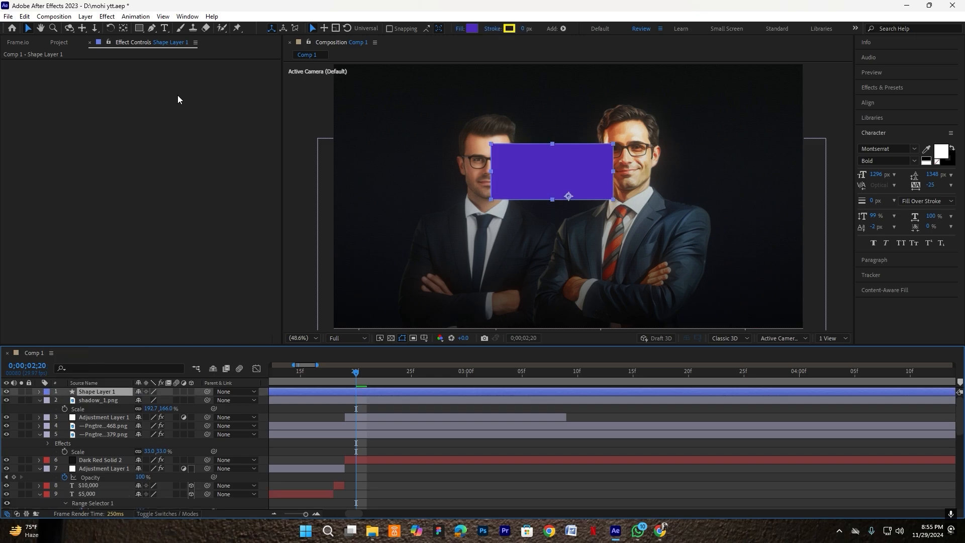
{"action": "key", "text": "s"}
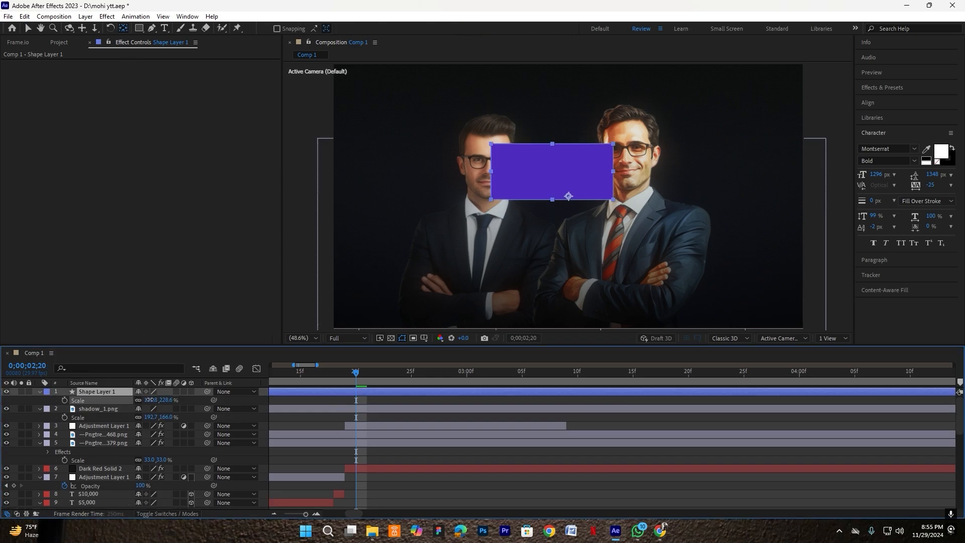
{"action": "left_click_drag", "start_coordinate": [149, 399], "coordinate": [341, 409]}
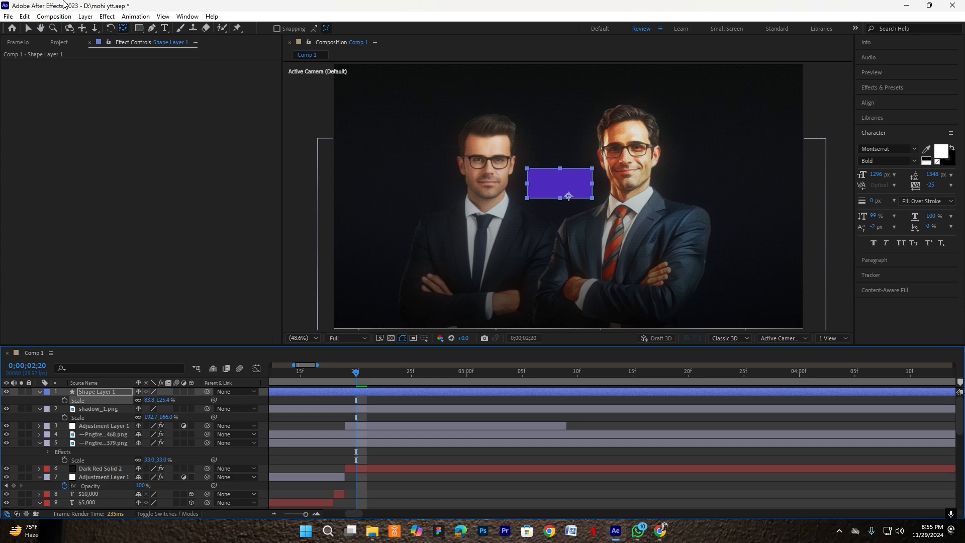
- Move the purple rectangle to the empty area beside the brighter man's head, above his shoulder
{"action": "key", "text": "v"}
{"action": "left_click_drag", "start_coordinate": [571, 192], "coordinate": [723, 189]}
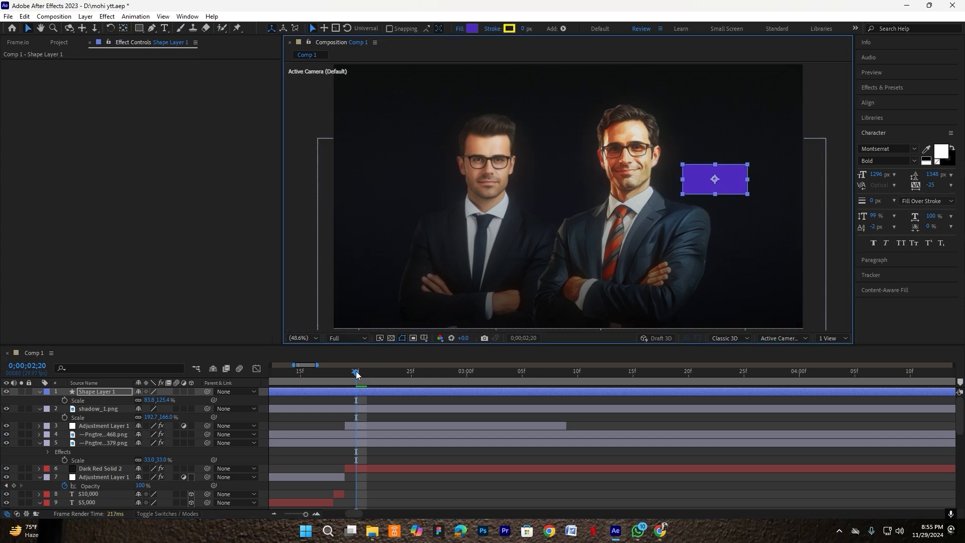
{"action": "left_click", "coordinate": [372, 400]}
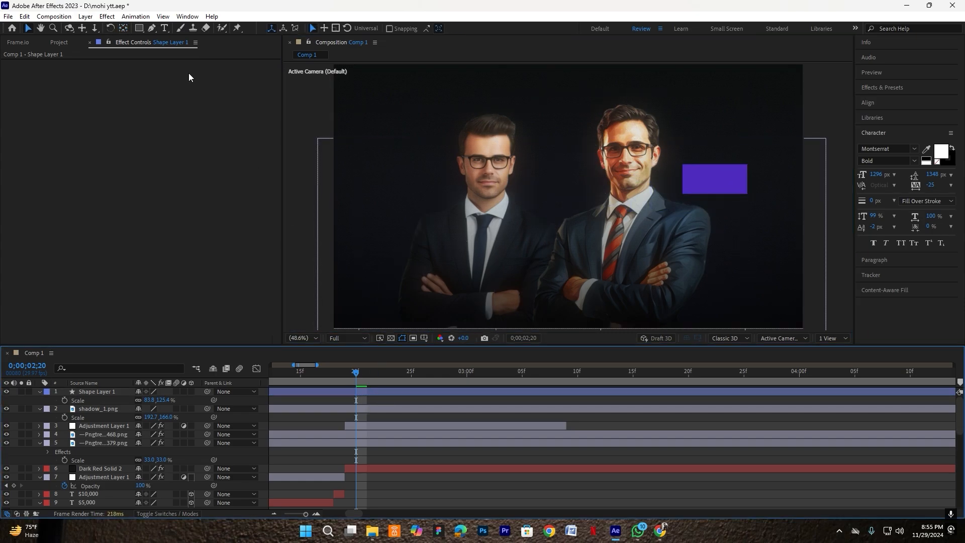
- Add a text layer with the man's first name and center it in the composition
{"action": "left_click", "coordinate": [165, 30]}
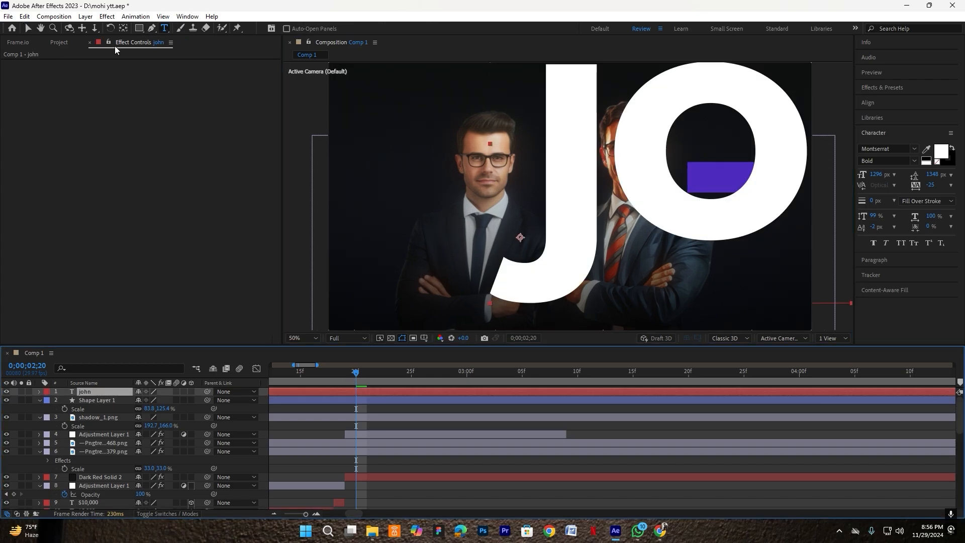
{"action": "left_click", "coordinate": [123, 29]}
{"action": "key", "text": "s"}
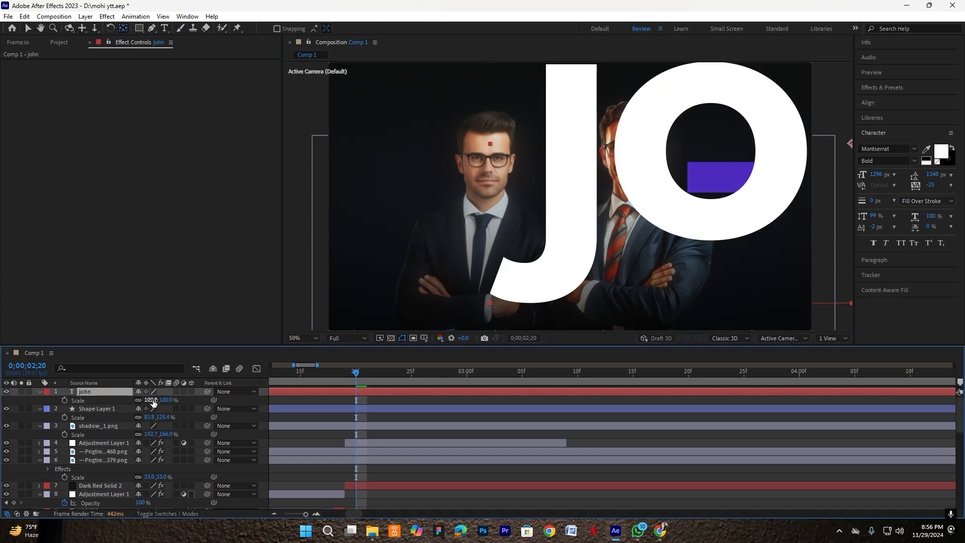
{"action": "left_click", "coordinate": [883, 104]}
{"action": "left_click", "coordinate": [933, 128]}
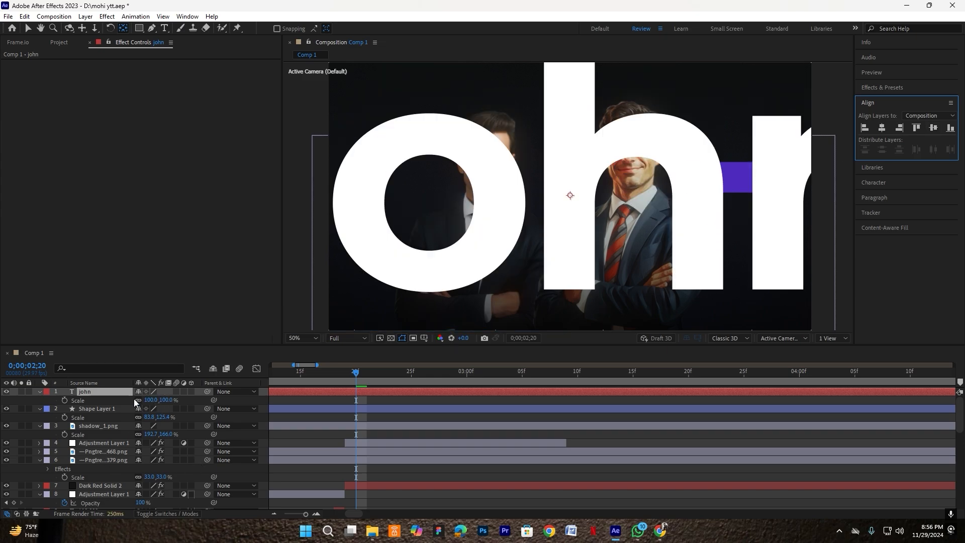
- Set the name text to All Caps and scale its layer down to 10%
{"action": "left_click_drag", "start_coordinate": [150, 400], "coordinate": [120, 413]}
{"action": "double_click", "coordinate": [577, 199]}
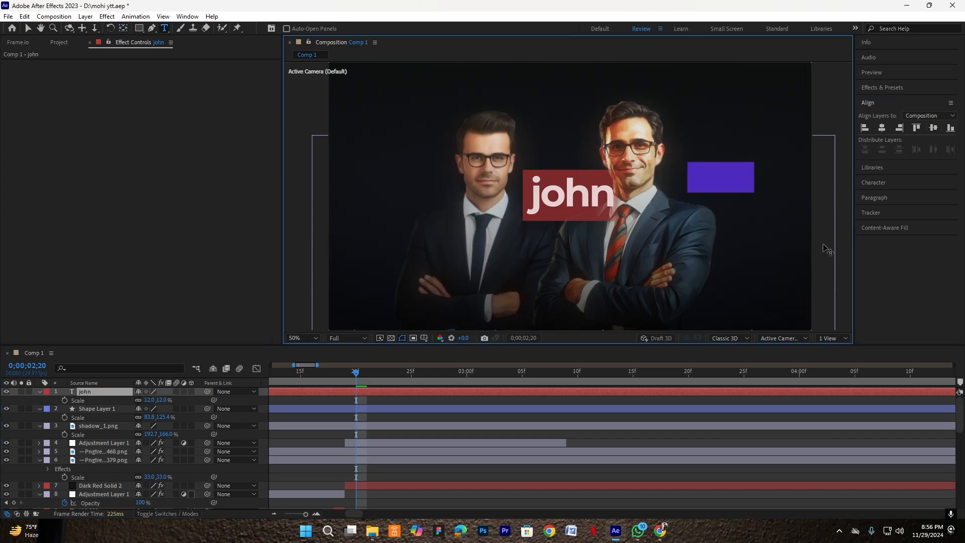
{"action": "left_click", "coordinate": [878, 183]}
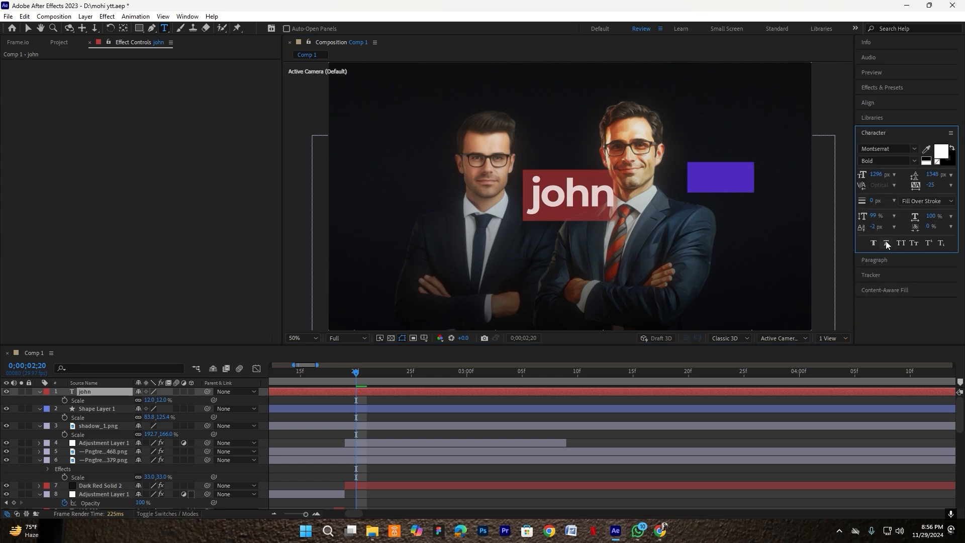
{"action": "left_click", "coordinate": [900, 244]}
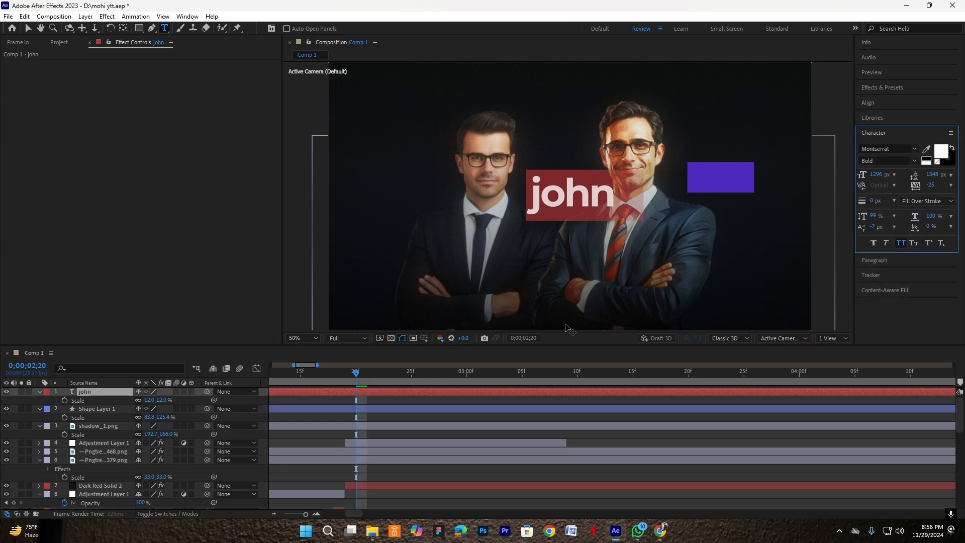
{"action": "left_click", "coordinate": [87, 393]}
{"action": "type", "text": "10"}
{"action": "key", "text": "Return"}
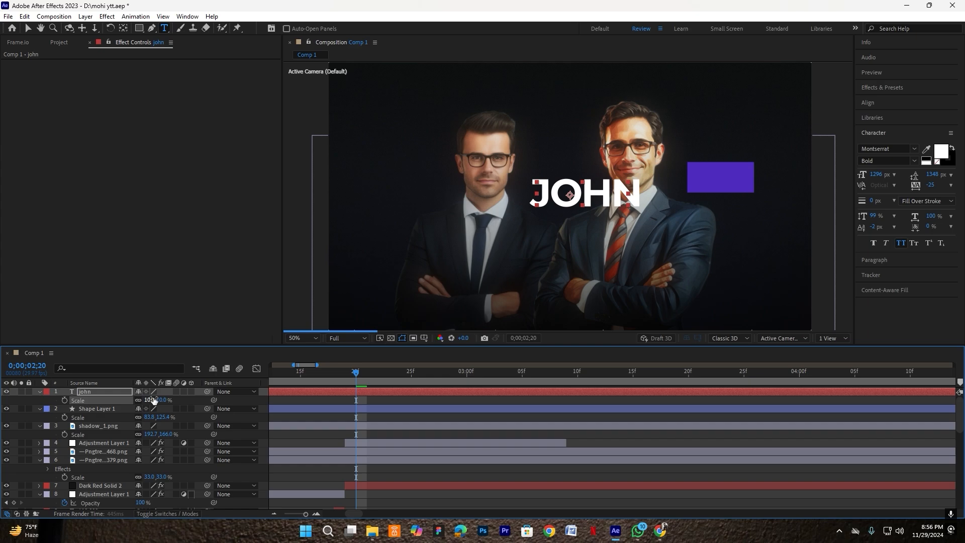
- Move the name text onto the purple rectangle beside the brighter man
{"action": "key", "text": "v"}
{"action": "left_click", "coordinate": [729, 188]}
{"action": "scroll", "coordinate": [731, 187], "scroll_direction": "up", "scroll_amount": 2}
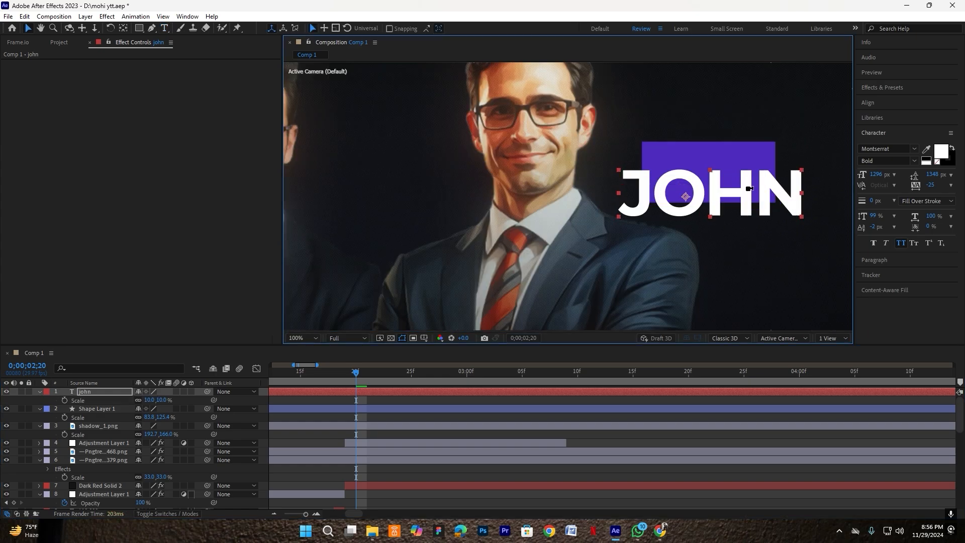
{"action": "scroll", "coordinate": [738, 199], "scroll_direction": "up", "scroll_amount": 2}
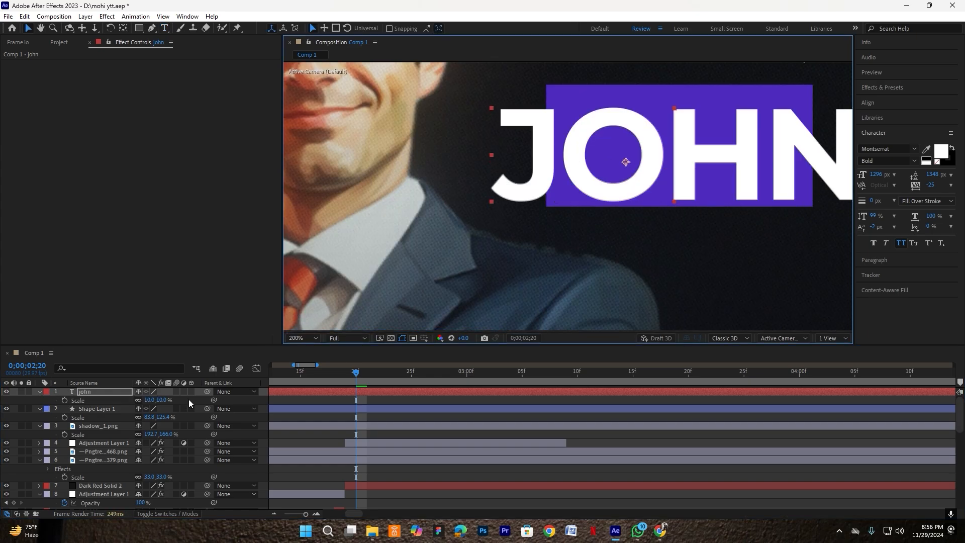
- Set the name text's scale to 6% and center it within the purple rectangle
{"action": "left_click", "coordinate": [149, 400]}
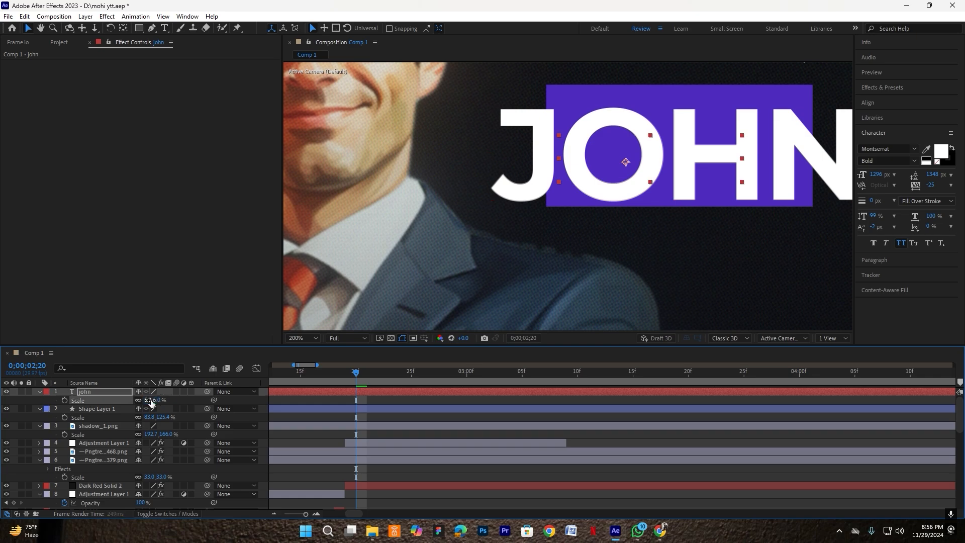
{"action": "type", "text": "5"}
{"action": "key", "text": "Return"}
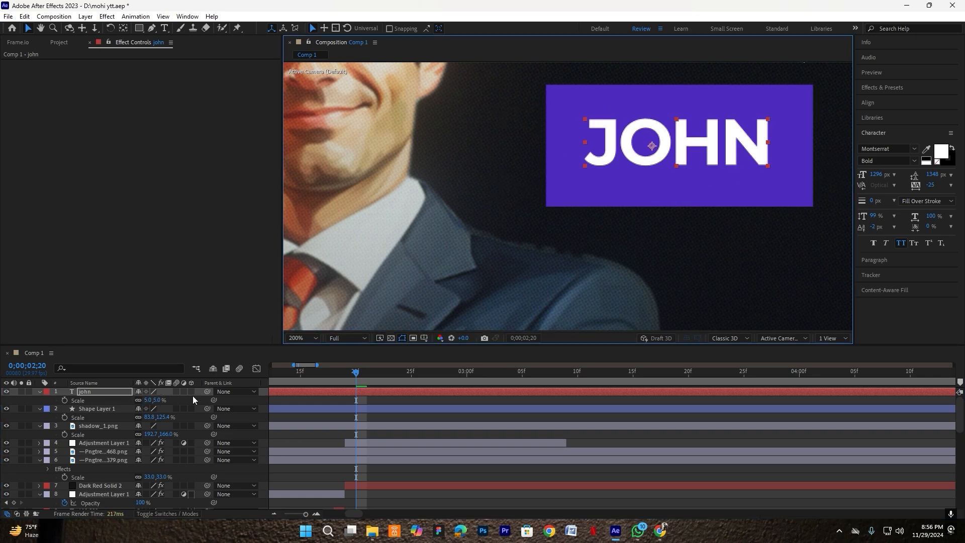
{"action": "left_click", "coordinate": [149, 400]}
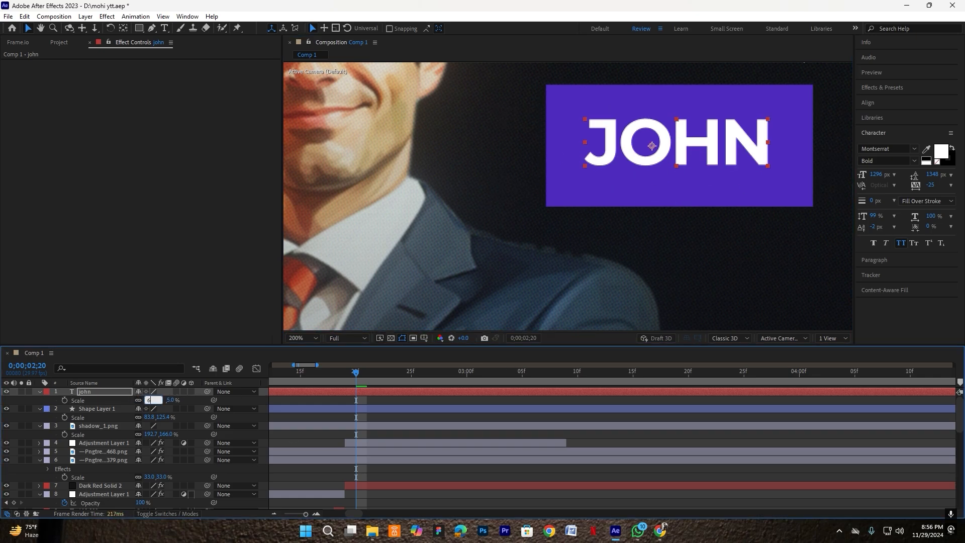
{"action": "key", "text": "Return"}
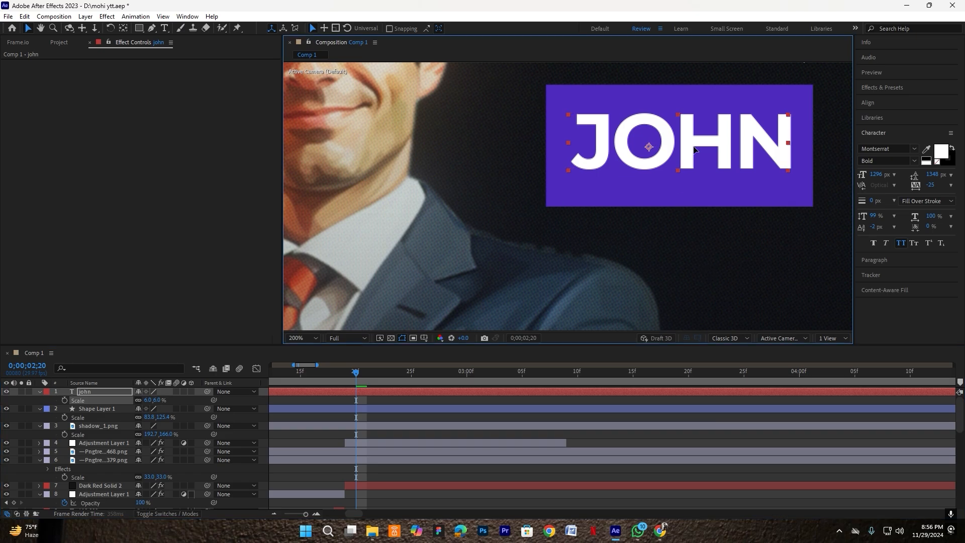
{"action": "left_click", "coordinate": [306, 339]}
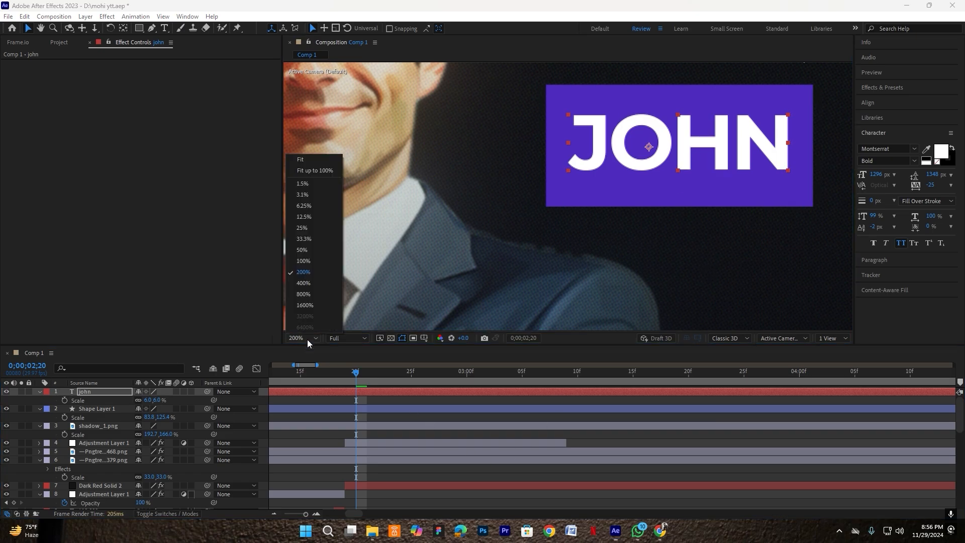
- Move the name text, purple rectangle and shadow layers below Adjustment Layer 1 in the layer stack
{"action": "left_click", "coordinate": [302, 171]}
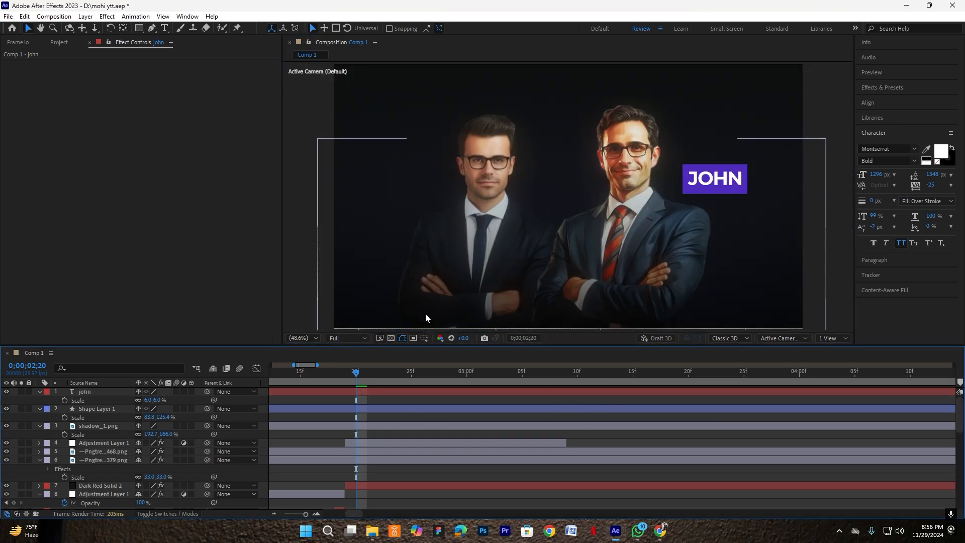
{"action": "left_click", "coordinate": [39, 391]}
{"action": "left_click", "coordinate": [39, 400]}
{"action": "left_click", "coordinate": [96, 400]}
{"action": "left_click", "coordinate": [85, 391], "text": "ctrl"}
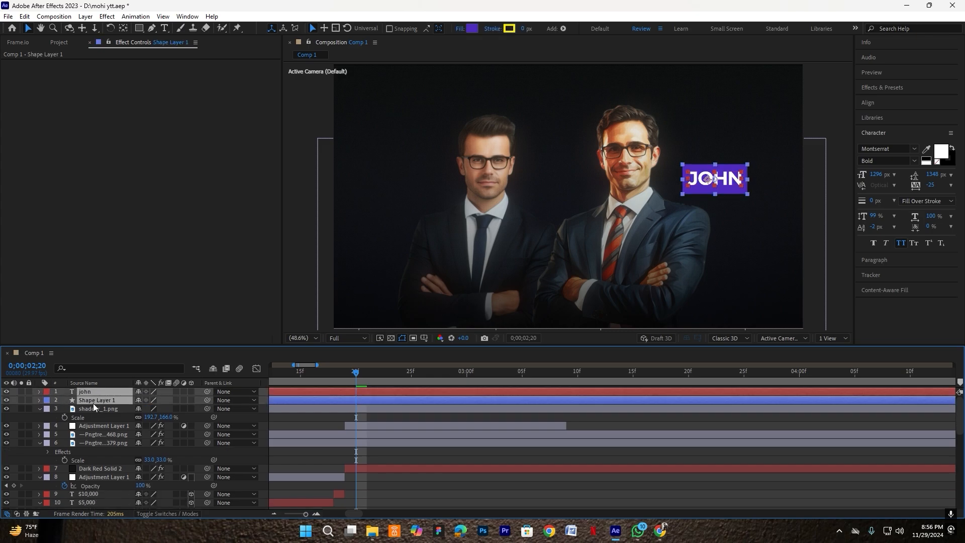
{"action": "left_click", "coordinate": [96, 409], "text": "ctrl"}
{"action": "left_click_drag", "start_coordinate": [95, 412], "coordinate": [97, 431]}
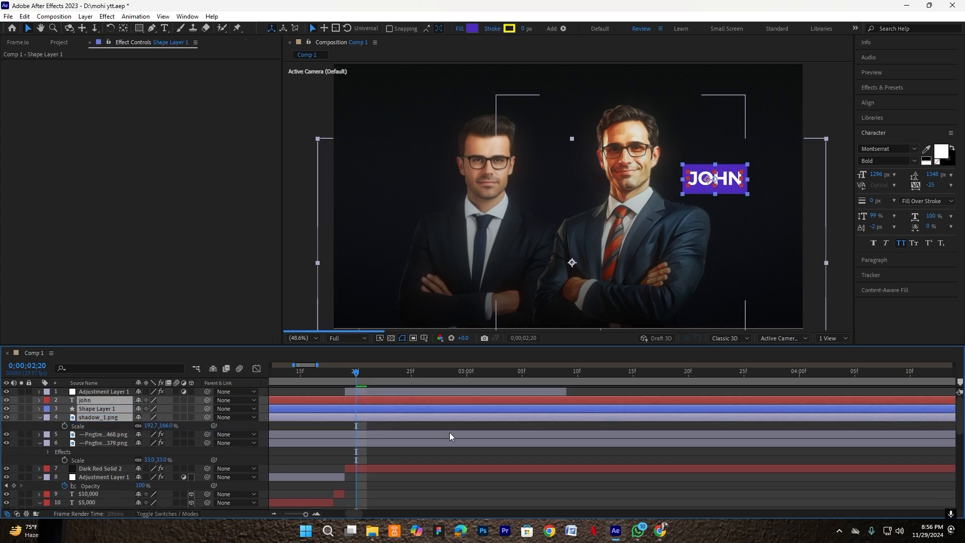
{"action": "left_click", "coordinate": [504, 459]}
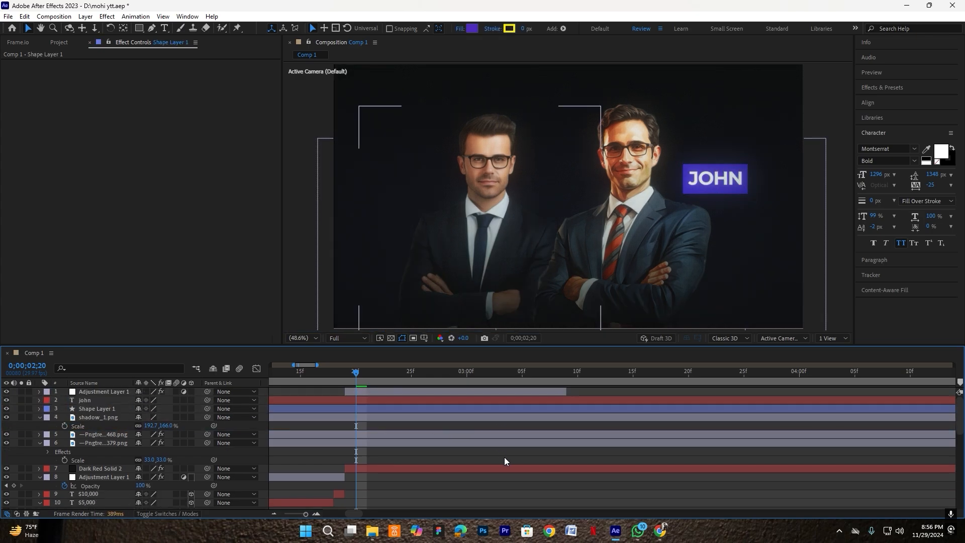
- Duplicate the name text and purple rectangle together and place the copies beside the darker man's head
{"action": "left_click", "coordinate": [92, 408]}
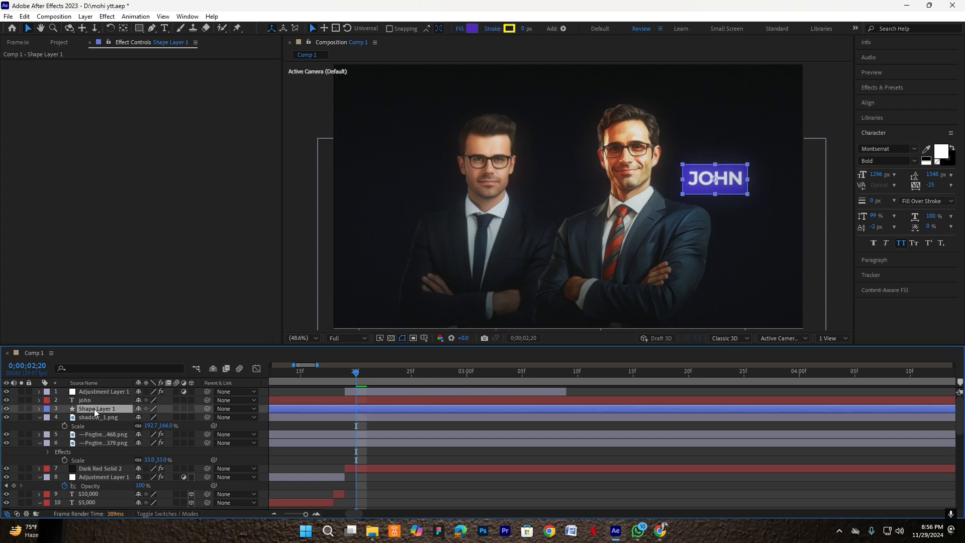
{"action": "left_click", "coordinate": [93, 401], "text": "ctrl"}
{"action": "key", "text": "ctrl+d"}
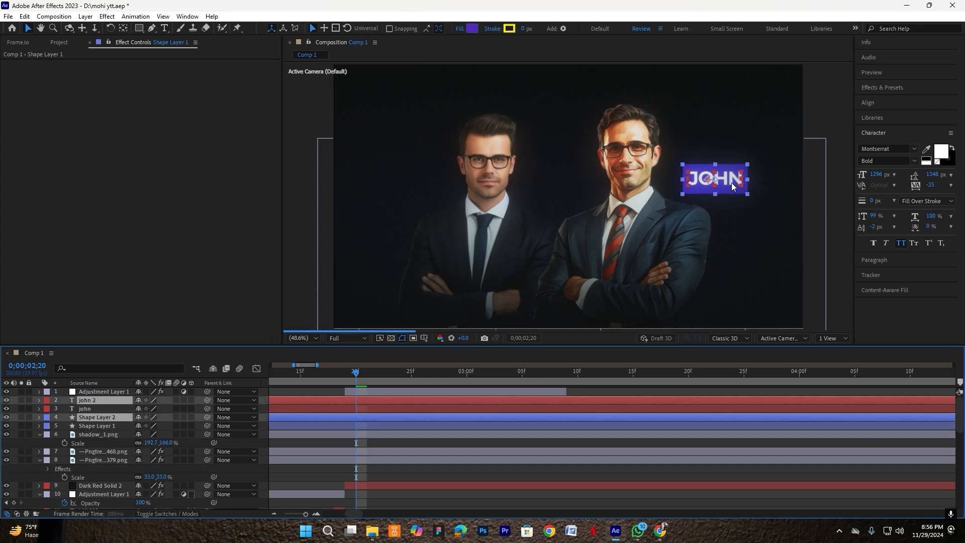
{"action": "left_click_drag", "start_coordinate": [731, 182], "coordinate": [440, 182]}
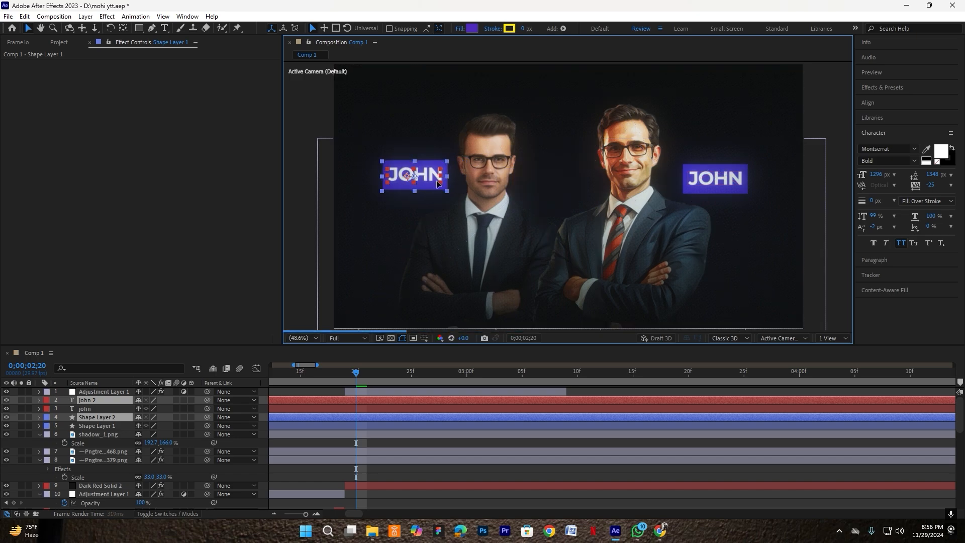
{"action": "left_click", "coordinate": [335, 390]}
- Replace the copied label's text with the darker man's first name and center it within its purple rectangle
{"action": "double_click", "coordinate": [92, 399]}
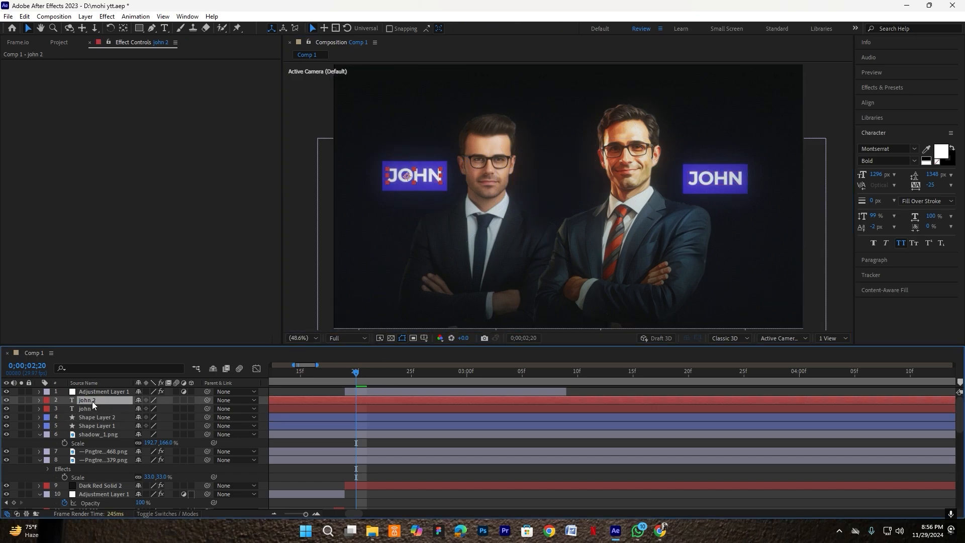
{"action": "key", "text": "BackSpace"}
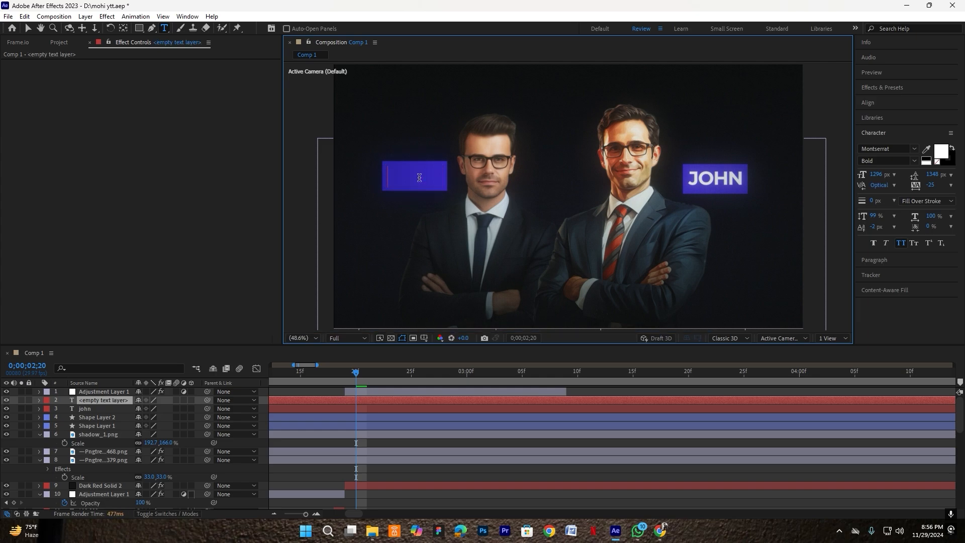
{"action": "type", "text": "naz"}
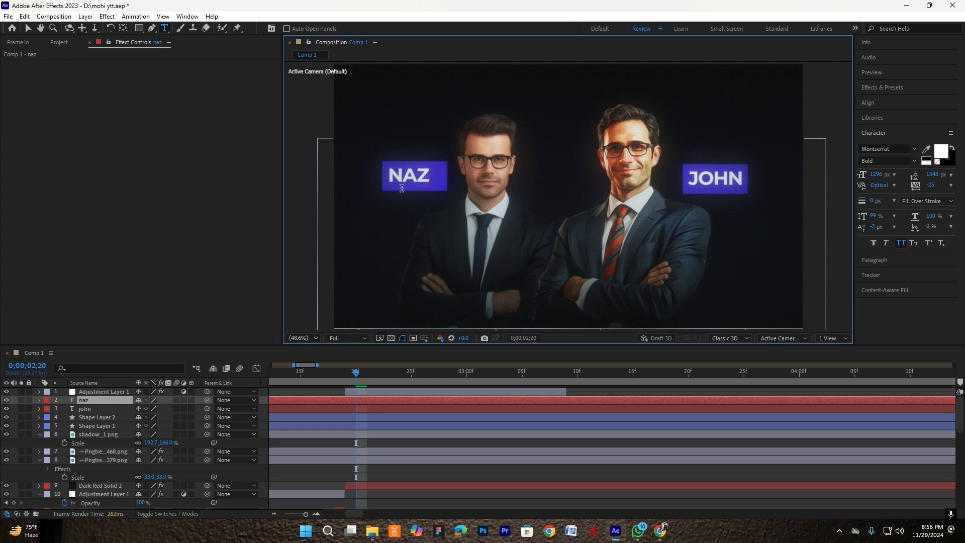
{"action": "scroll", "coordinate": [402, 188], "scroll_direction": "up", "scroll_amount": 1}
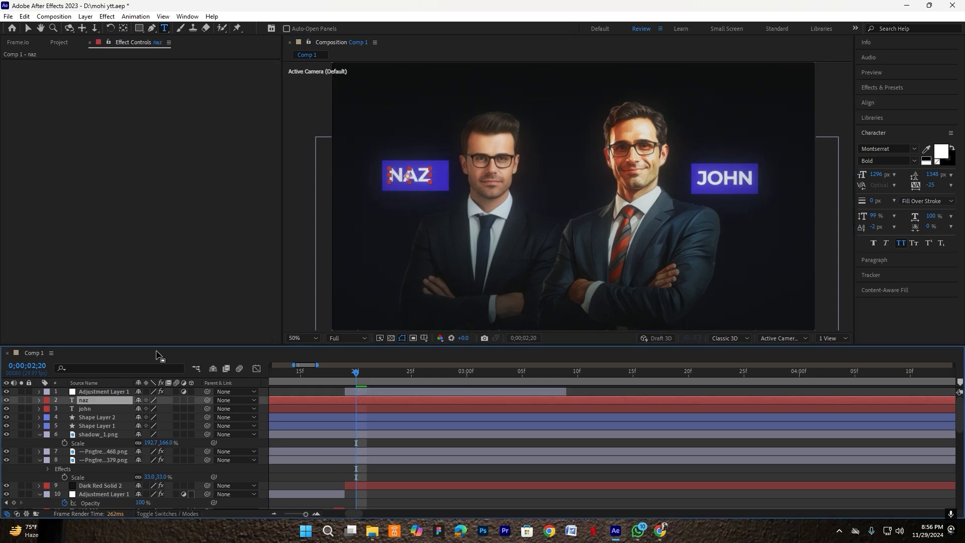
{"action": "scroll", "coordinate": [404, 172], "scroll_direction": "up", "scroll_amount": 2}
{"action": "key", "text": "v"}
{"action": "left_click_drag", "start_coordinate": [426, 175], "coordinate": [433, 177]}
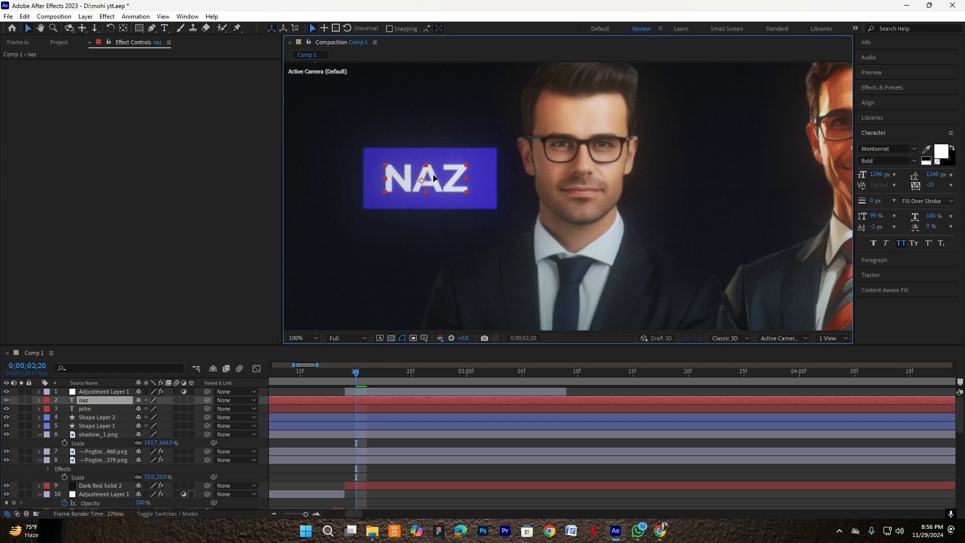
{"action": "left_click", "coordinate": [300, 337]}
{"action": "left_click", "coordinate": [298, 172]}
- Pre-compose the name text and purple rectangle beside the darker man
{"action": "left_click", "coordinate": [88, 402]}
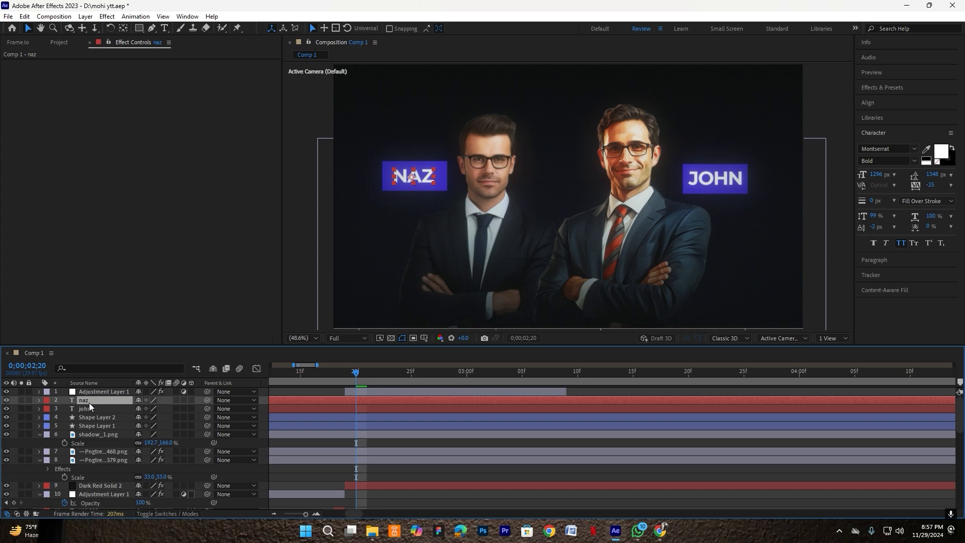
{"action": "left_click", "coordinate": [94, 417], "text": "ctrl"}
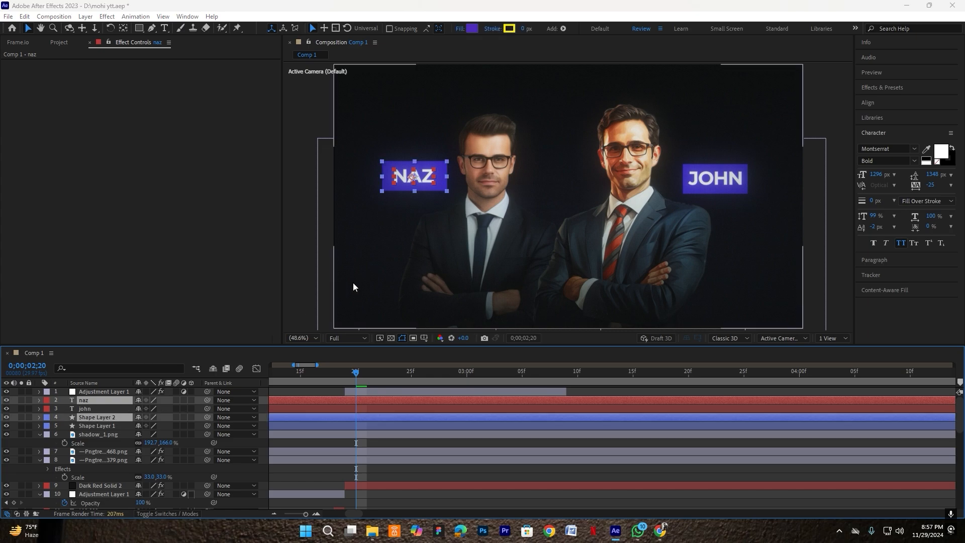
{"action": "key", "text": "ctrl+shift+c"}
{"action": "left_click", "coordinate": [507, 329]}
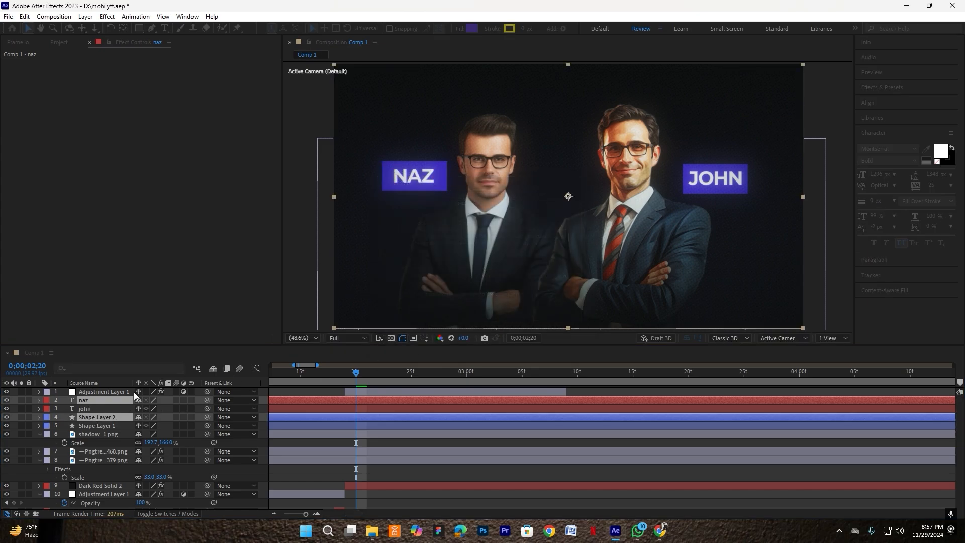
- Pre-compose the name text and purple rectangle beside the brighter man
{"action": "left_click", "coordinate": [95, 418]}
{"action": "left_click", "coordinate": [86, 410], "text": "ctrl"}
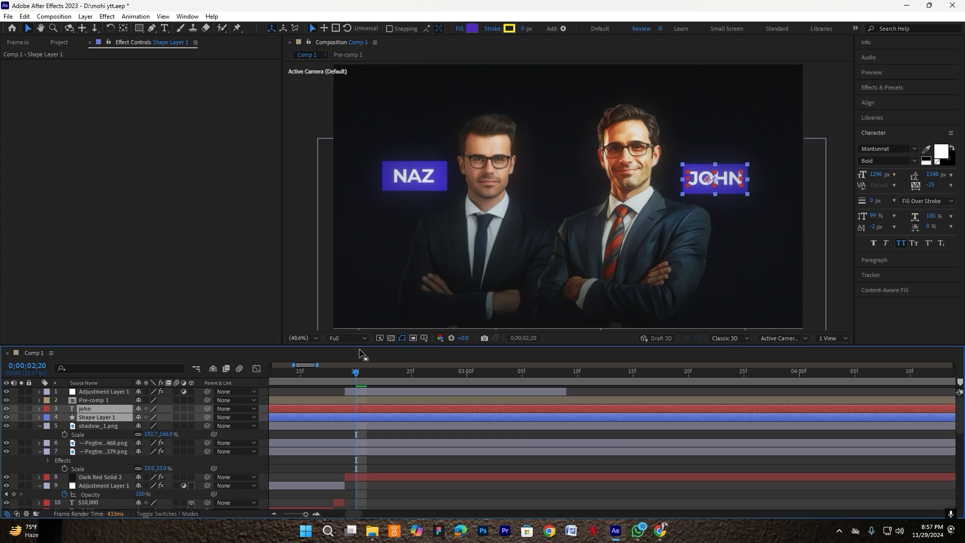
{"action": "key", "text": "ctrl+shift+c"}
{"action": "left_click", "coordinate": [414, 273]}
{"action": "left_click", "coordinate": [520, 329]}
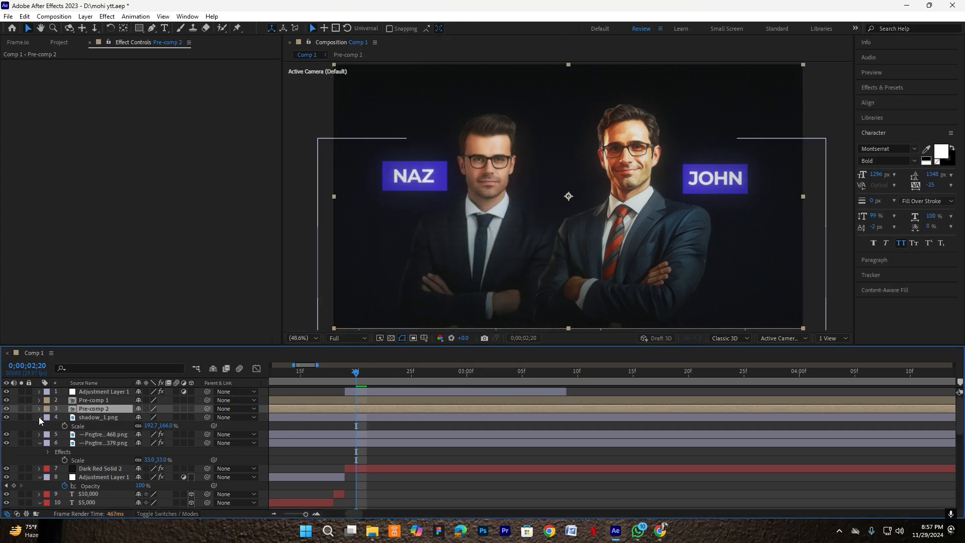
- Make both label pre-comps and both businessman layers 3D, keeping the shadow layer 2D
{"action": "left_click", "coordinate": [39, 418]}
{"action": "left_click", "coordinate": [40, 434]}
{"action": "left_click", "coordinate": [86, 433]}
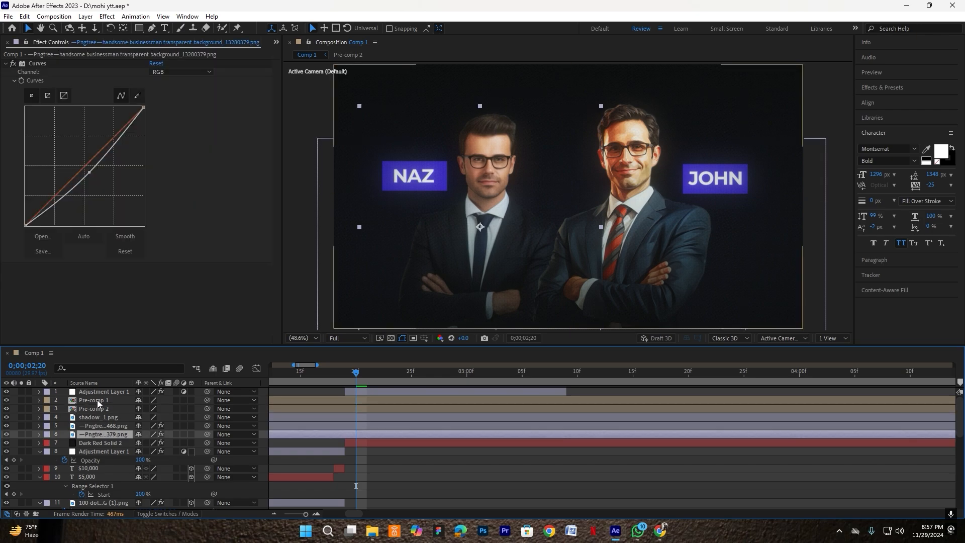
{"action": "left_click", "coordinate": [97, 400], "text": "shift"}
{"action": "left_click", "coordinate": [192, 400]}
{"action": "left_click", "coordinate": [413, 468]}
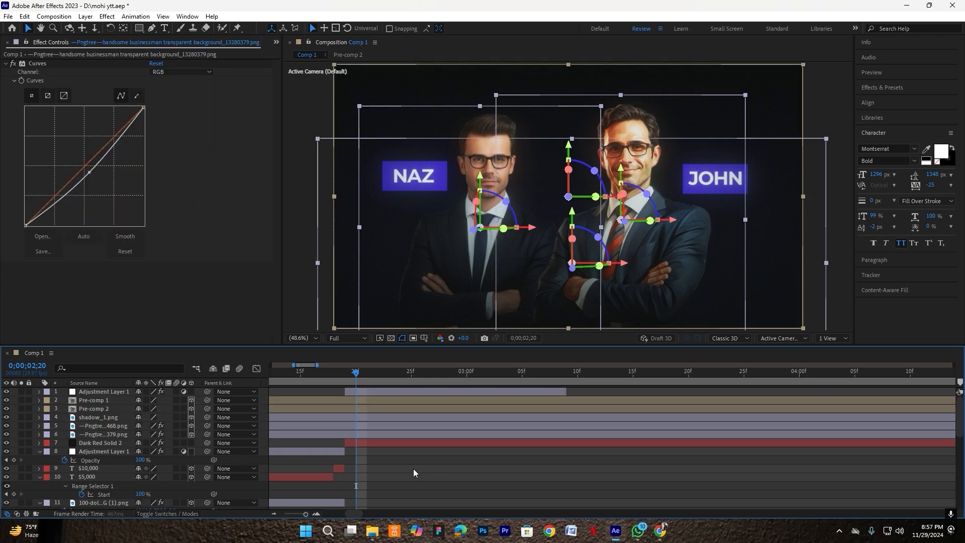
{"action": "left_click", "coordinate": [107, 417]}
{"action": "left_click", "coordinate": [191, 417]}
{"action": "left_click", "coordinate": [465, 472]}
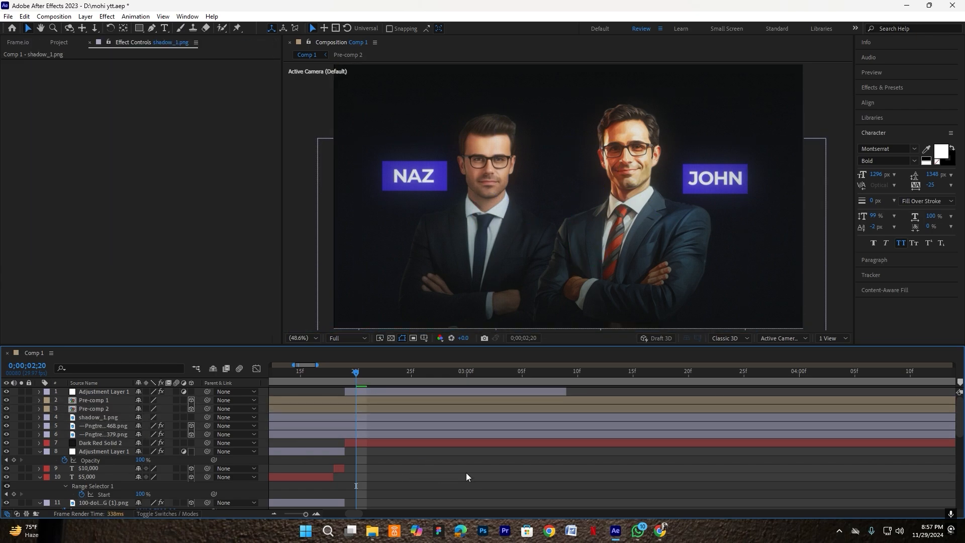
- Add Position keyframes at the current placement of both businessman layers and move them to 0;00;02;25
{"action": "left_click", "coordinate": [94, 433]}
{"action": "left_click", "coordinate": [90, 426]}
{"action": "left_click", "coordinate": [100, 433], "text": "shift"}
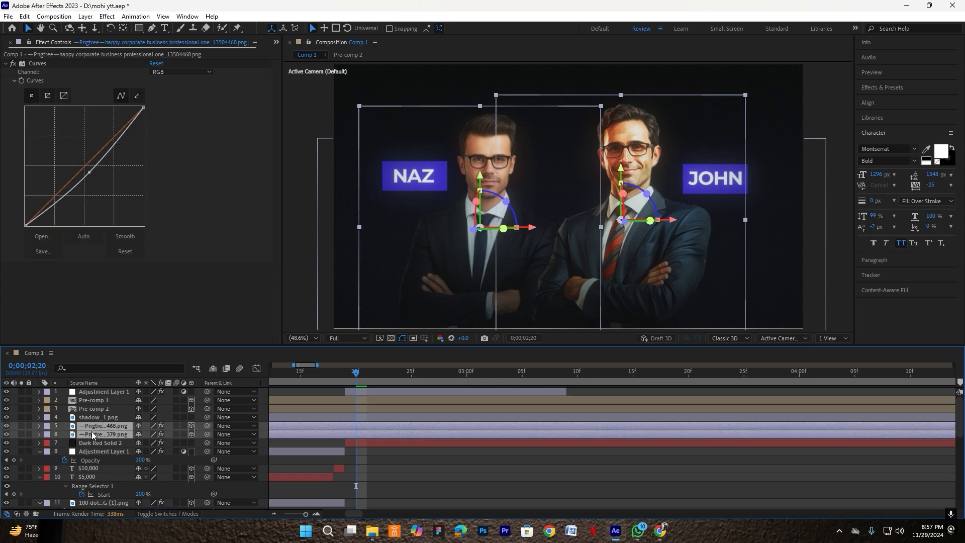
{"action": "key", "text": "alt+shift+p"}
{"action": "scroll", "coordinate": [357, 436], "scroll_direction": "up", "scroll_amount": 2}
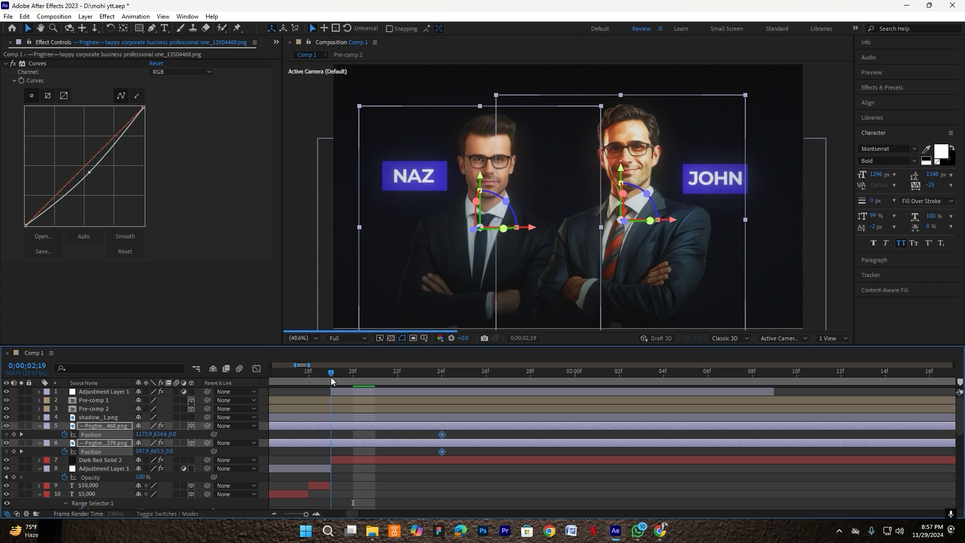
{"action": "left_click_drag", "start_coordinate": [441, 434], "coordinate": [464, 434]}
{"action": "left_click", "coordinate": [357, 434]}
- At 0;00;02;20, lower both businessmen below the frame, to Y positions 1571.6 and 1602.5
{"action": "left_click", "coordinate": [113, 430]}
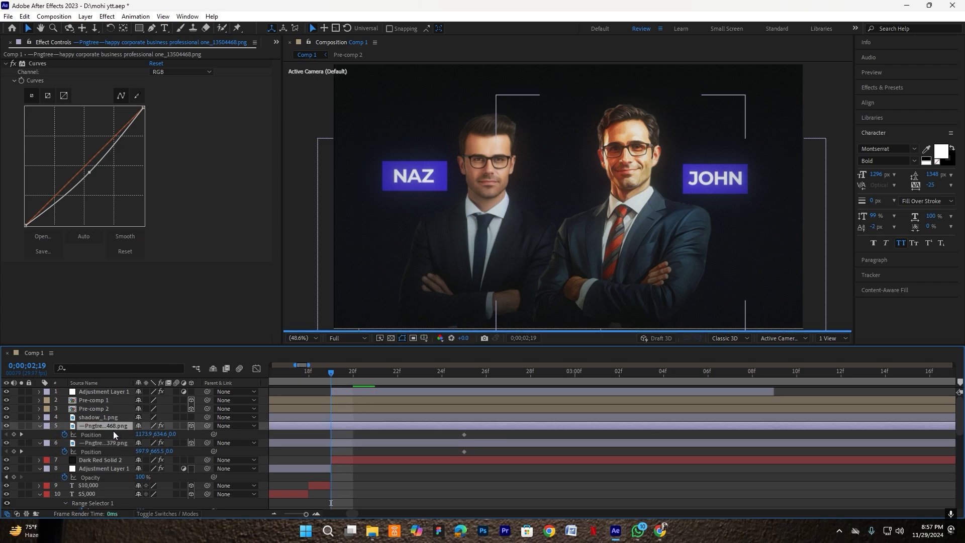
{"action": "key", "text": "Page_Down"}
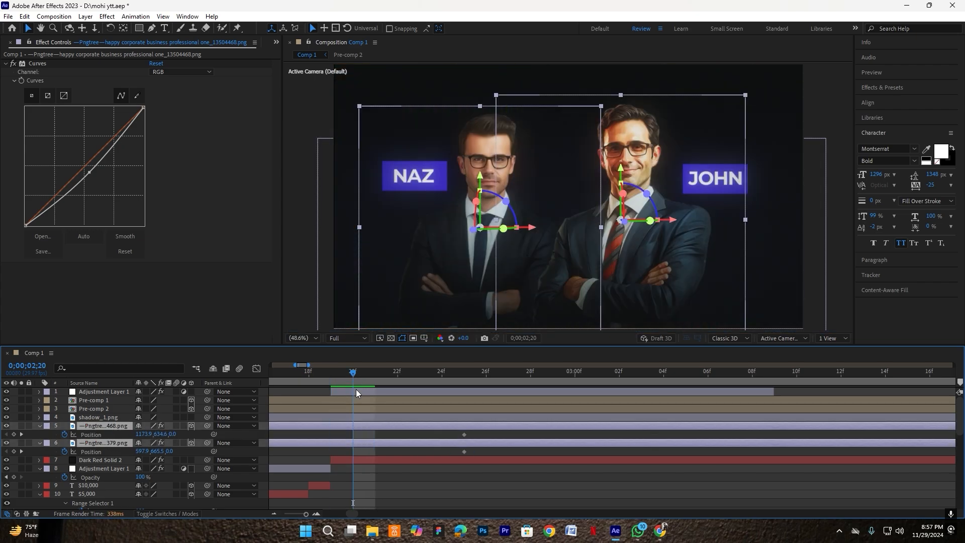
{"action": "left_click_drag", "start_coordinate": [160, 434], "coordinate": [612, 454]}
- Apply Easy Ease to both businessmen's position keyframes and shape their speed graph into a fast start with a long, slow finish
{"action": "left_click_drag", "start_coordinate": [467, 433], "coordinate": [329, 456]}
{"action": "key", "text": "F9"}
{"action": "left_click", "coordinate": [256, 368]}
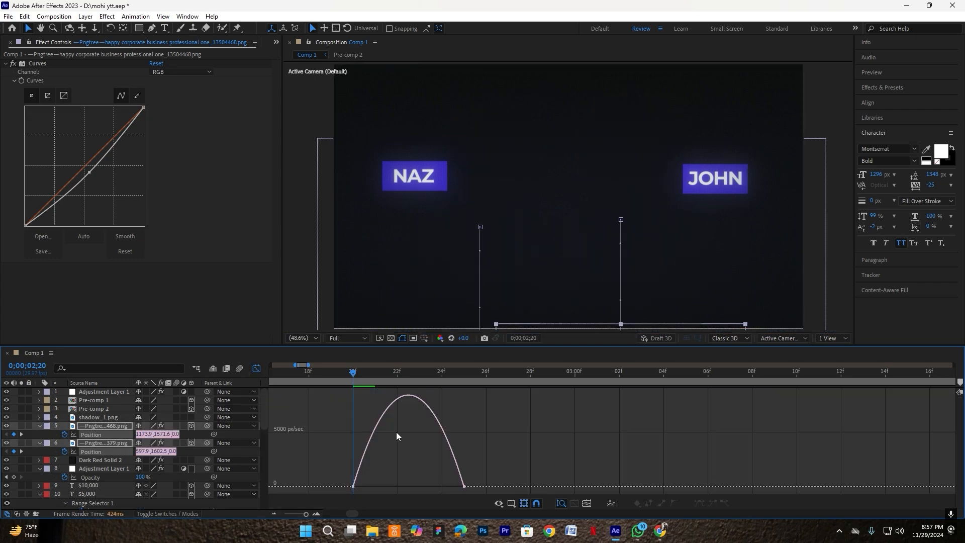
{"action": "left_click_drag", "start_coordinate": [447, 483], "coordinate": [297, 329]}
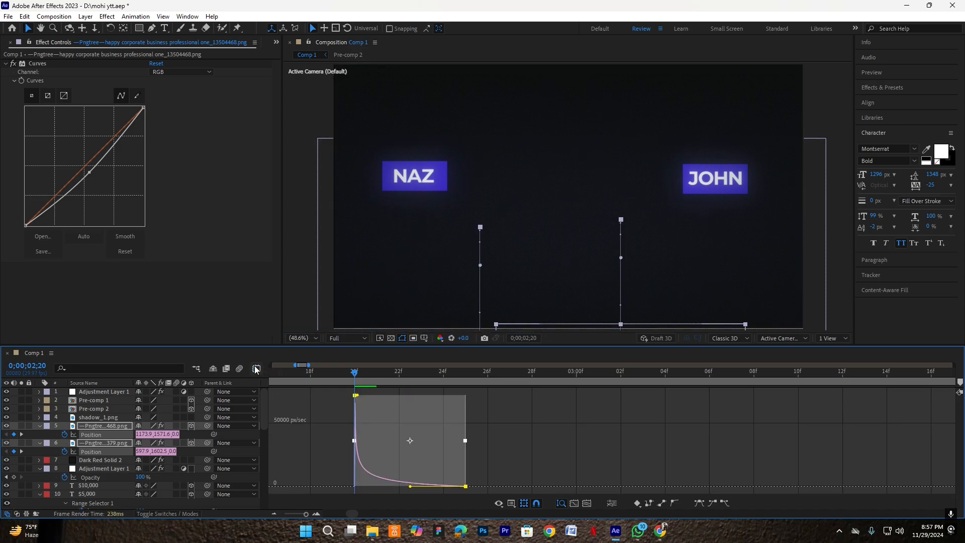
{"action": "left_click", "coordinate": [256, 369]}
- Shift both businessman layers one frame earlier and move their final position keyframes to 0;00;02;26
{"action": "left_click", "coordinate": [370, 468]}
{"action": "left_click", "coordinate": [367, 425]}
{"action": "left_click", "coordinate": [378, 442], "text": "shift"}
{"action": "left_click_drag", "start_coordinate": [378, 441], "coordinate": [361, 442]}
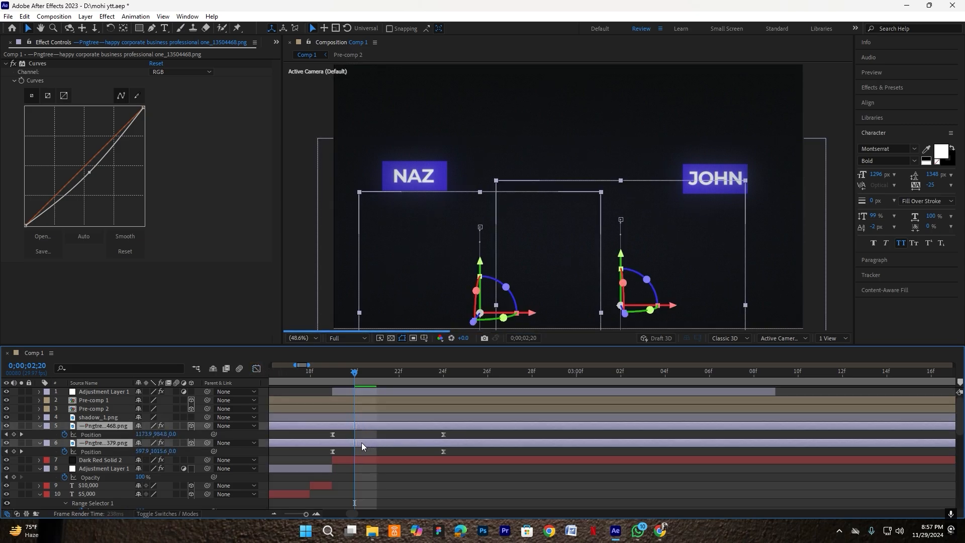
{"action": "left_click_drag", "start_coordinate": [454, 433], "coordinate": [422, 437]}
{"action": "scroll", "coordinate": [402, 436], "scroll_direction": "down", "scroll_amount": 2}
{"action": "left_click", "coordinate": [409, 435]}
- Preview the businessmen's entrance from 0;00;02;12
{"action": "left_click", "coordinate": [356, 373]}
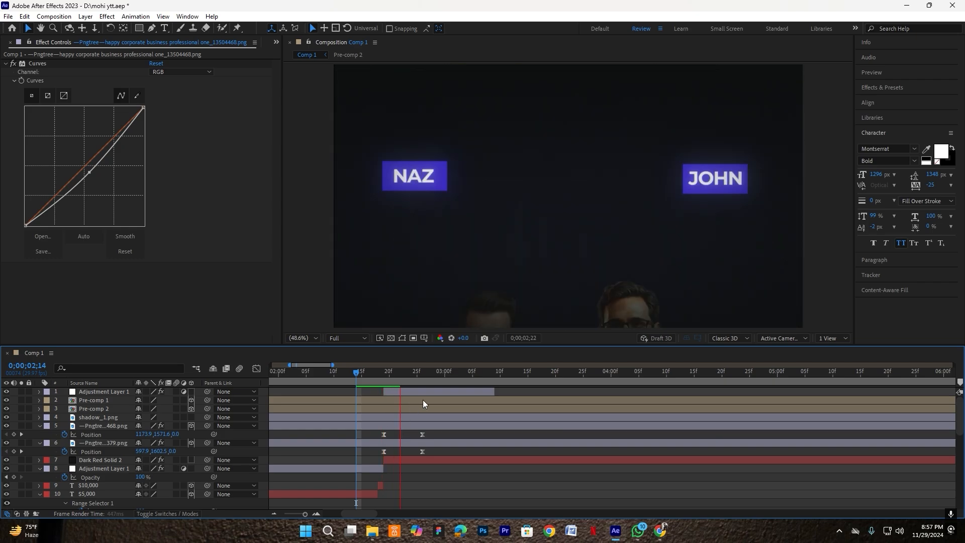
{"action": "left_click", "coordinate": [345, 380]}
{"action": "left_click", "coordinate": [471, 266]}
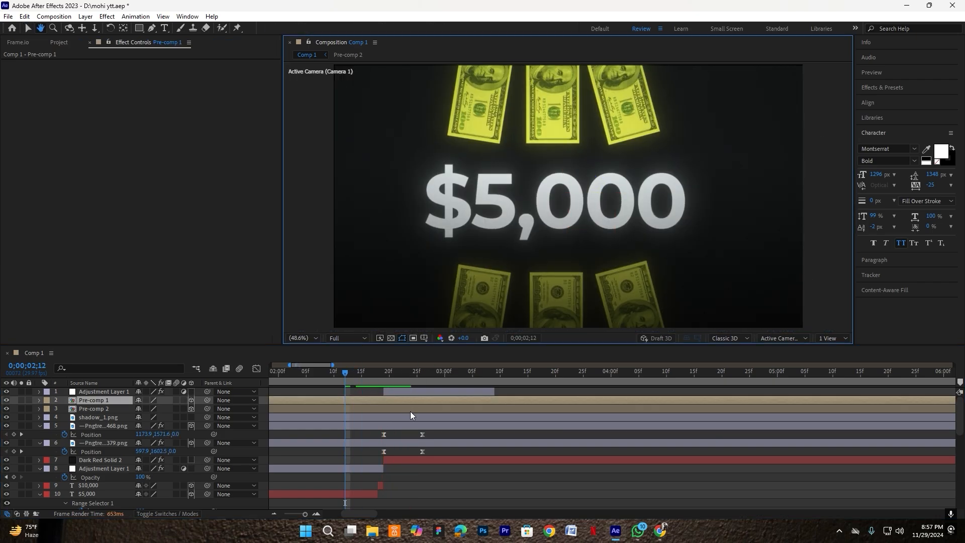
{"action": "key", "text": "space"}
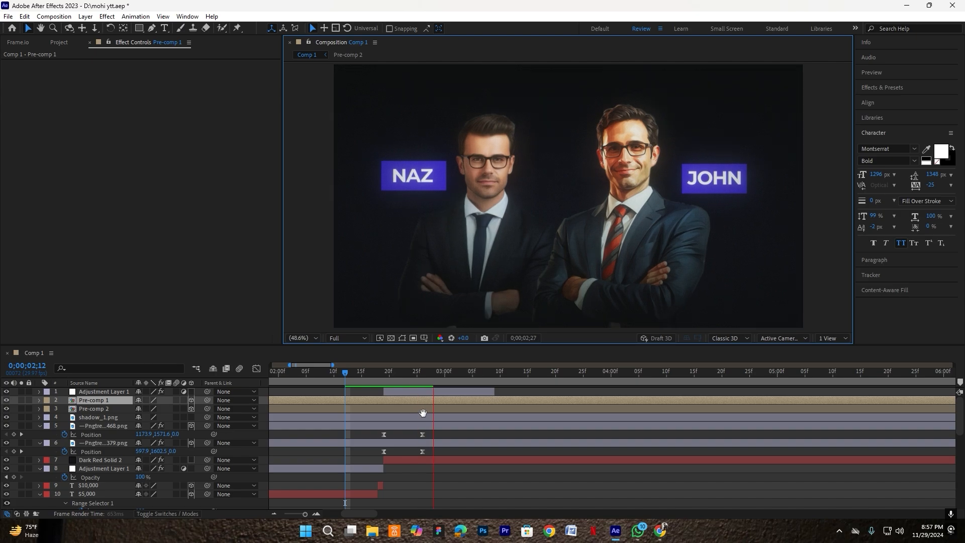
- Move the final position keyframes of both businessmen to 0;00;03;06
{"action": "left_click", "coordinate": [429, 427]}
{"action": "left_click_drag", "start_coordinate": [429, 433], "coordinate": [477, 433]}
{"action": "left_click", "coordinate": [480, 433]}
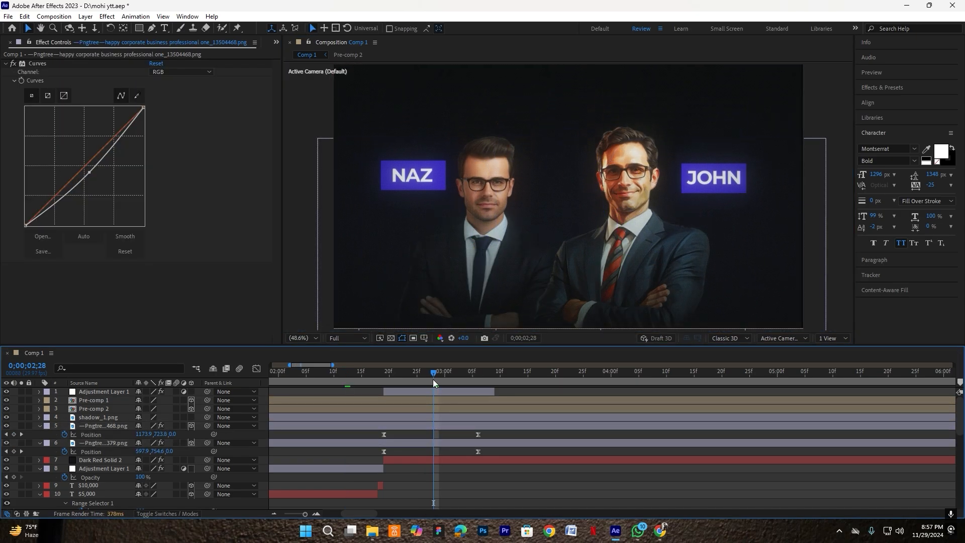
- Hide Adjustment Layer 1 and preview the businessmen's lengthened entrance
{"action": "key", "text": "space"}
{"action": "left_click", "coordinate": [450, 292]}
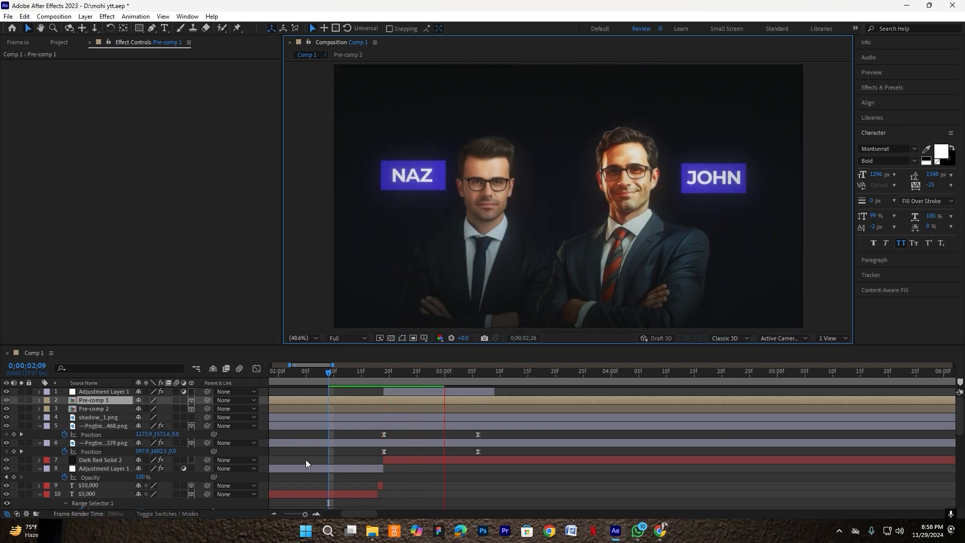
{"action": "key", "text": "space"}
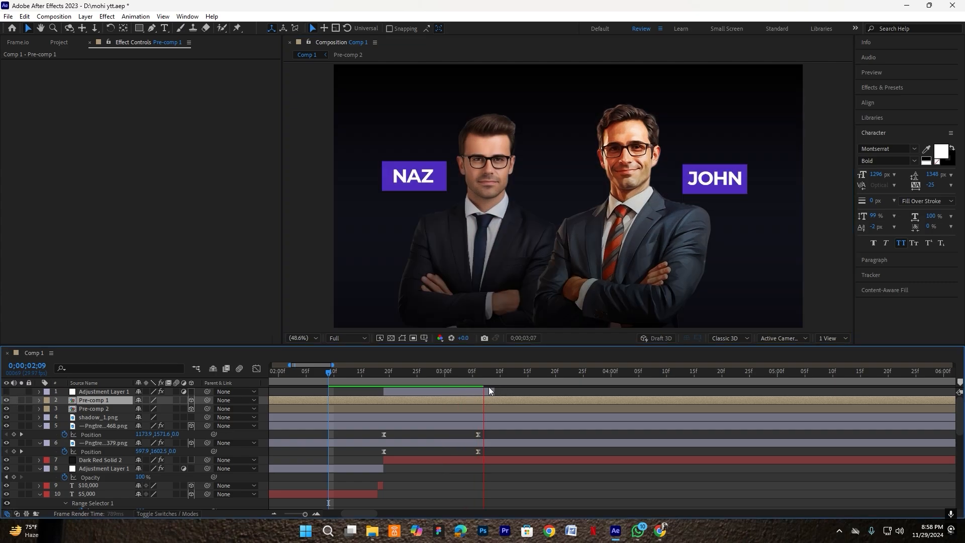
{"action": "left_click", "coordinate": [340, 374]}
{"action": "key", "text": "space"}
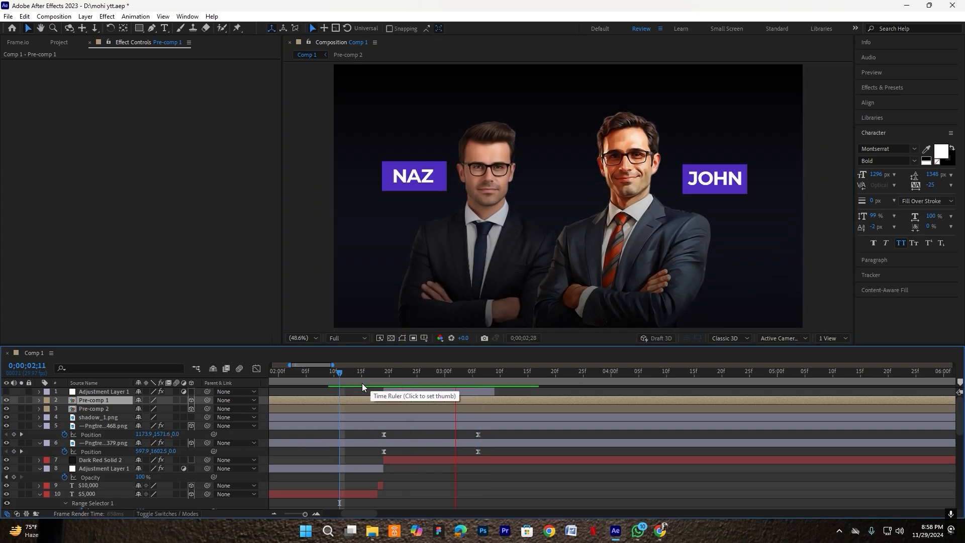
{"action": "key", "text": "space"}
- Move the final position keyframes of both businessmen to 0;00;03;16
{"action": "key", "text": "v"}
{"action": "left_click_drag", "start_coordinate": [475, 431], "coordinate": [533, 436]}
{"action": "left_click", "coordinate": [516, 447]}
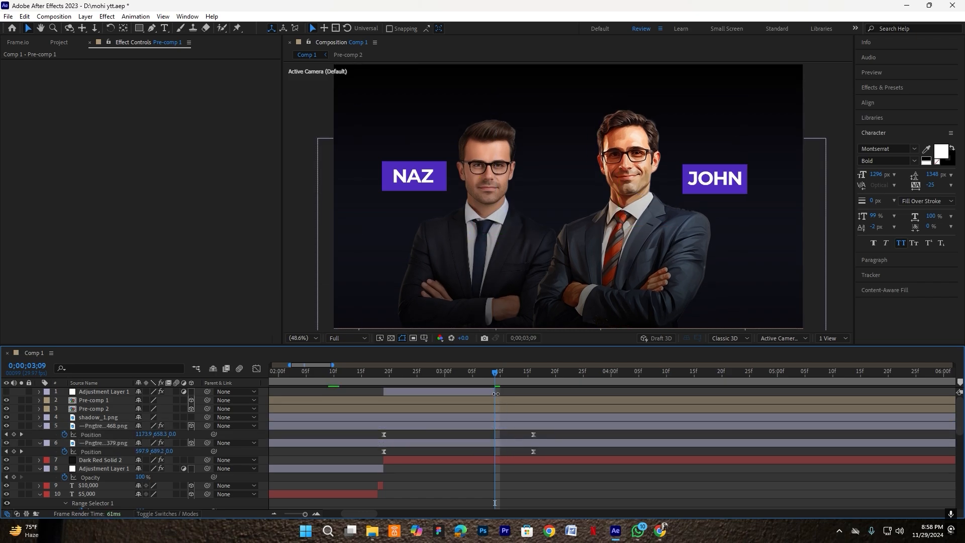
- Extend the topmost Adjustment Layer 1 to about 0;00;03;28 and preview the businessmen's entrance
{"action": "left_click_drag", "start_coordinate": [496, 394], "coordinate": [599, 394]}
{"action": "left_click", "coordinate": [317, 373]}
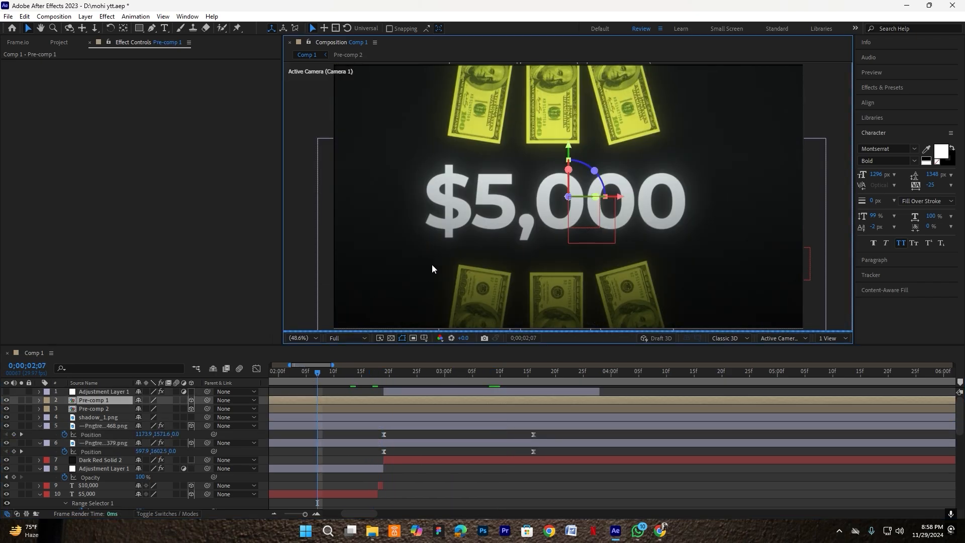
{"action": "key", "text": "space"}
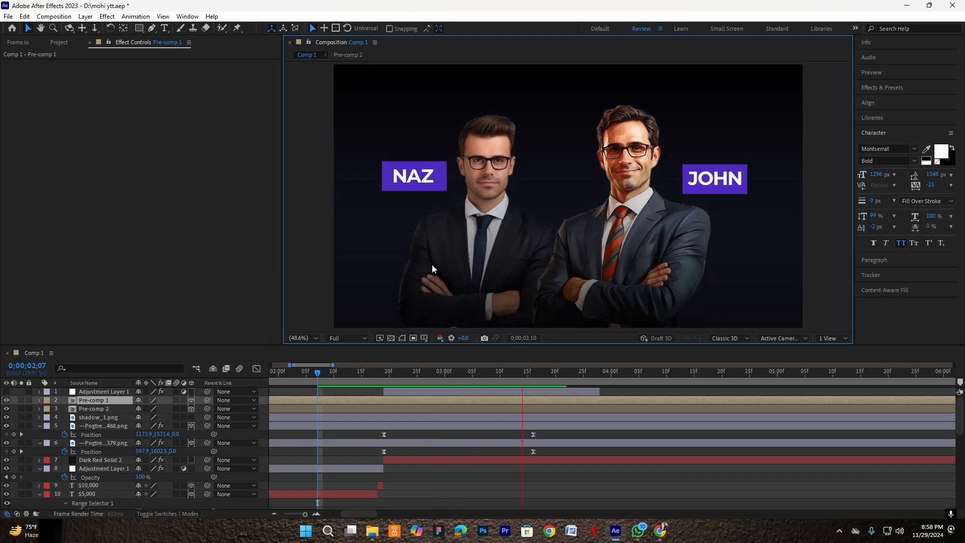
{"action": "key", "text": "space"}
{"action": "left_click", "coordinate": [344, 375]}
{"action": "key", "text": "space"}
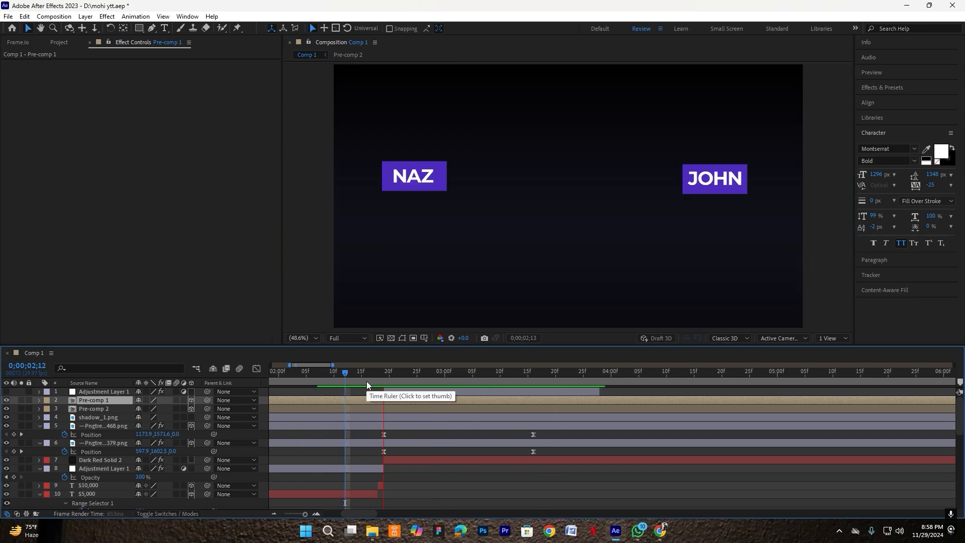
{"action": "key", "text": "space"}
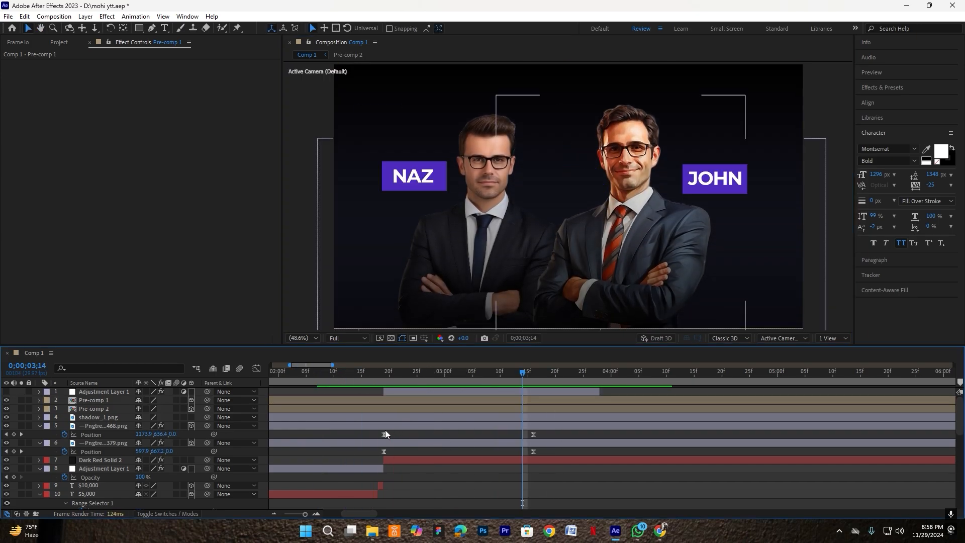
- Shift the right-hand businessman's two Position keyframes four frames later, to about 0;00;02;23 and 0;00;03;20, and preview the staggered entrance
{"action": "left_click", "coordinate": [394, 427]}
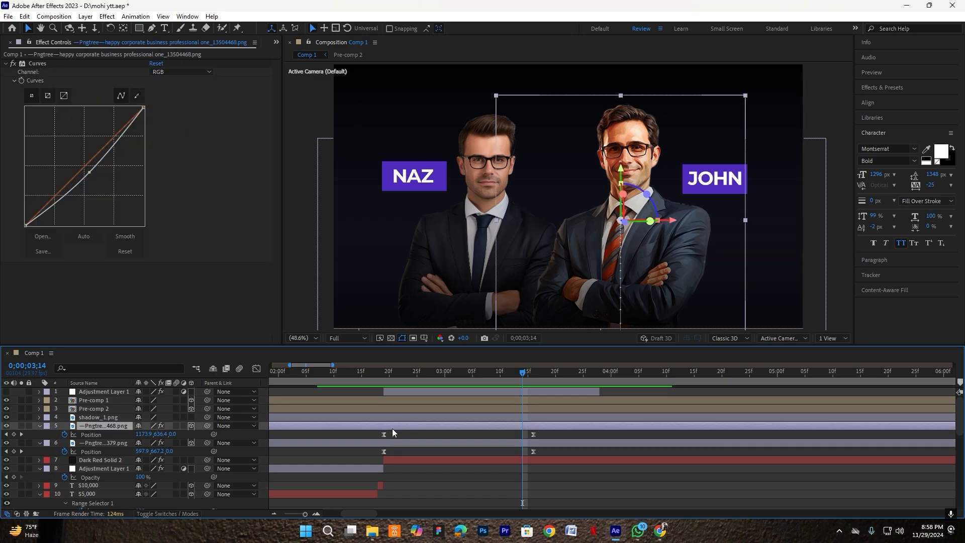
{"action": "left_click_drag", "start_coordinate": [392, 428], "coordinate": [414, 429]}
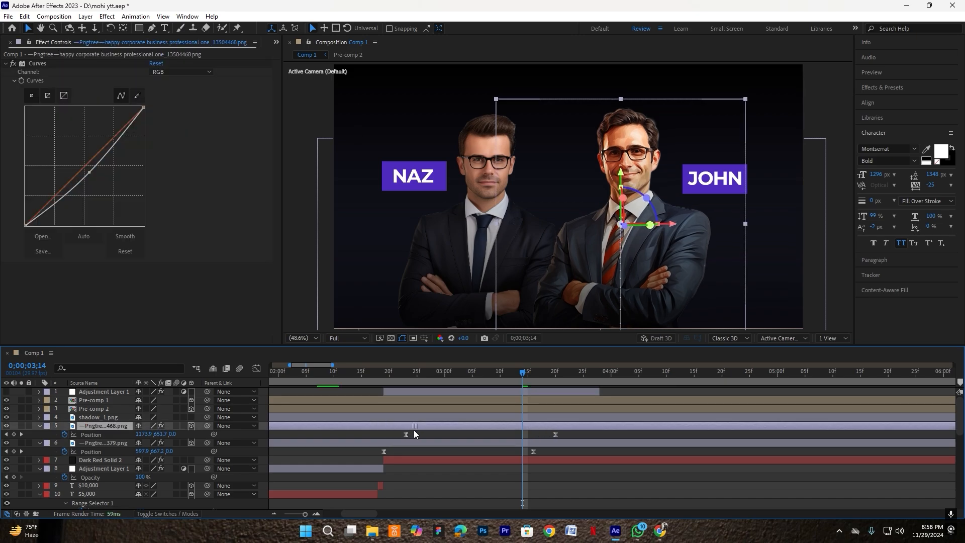
{"action": "left_click_drag", "start_coordinate": [411, 372], "coordinate": [317, 389]}
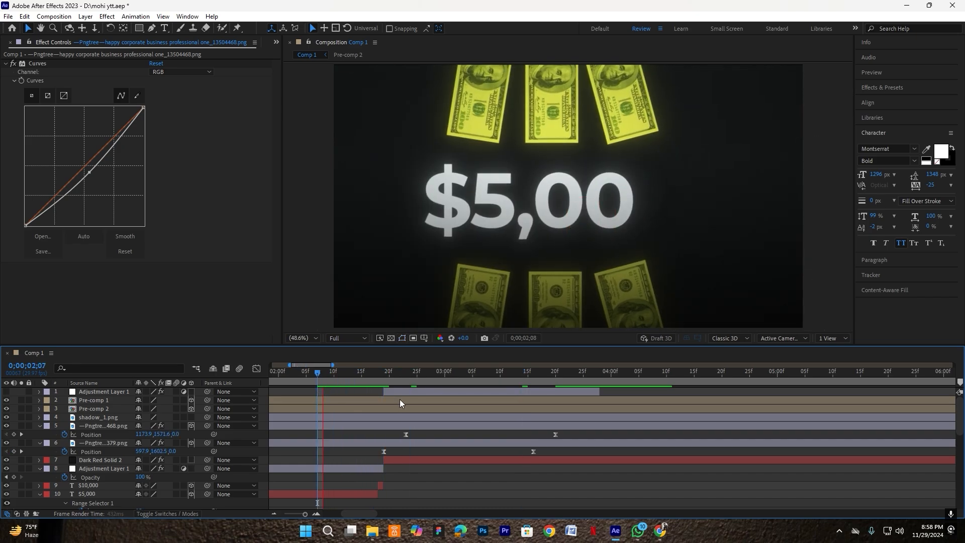
{"action": "key", "text": "space"}
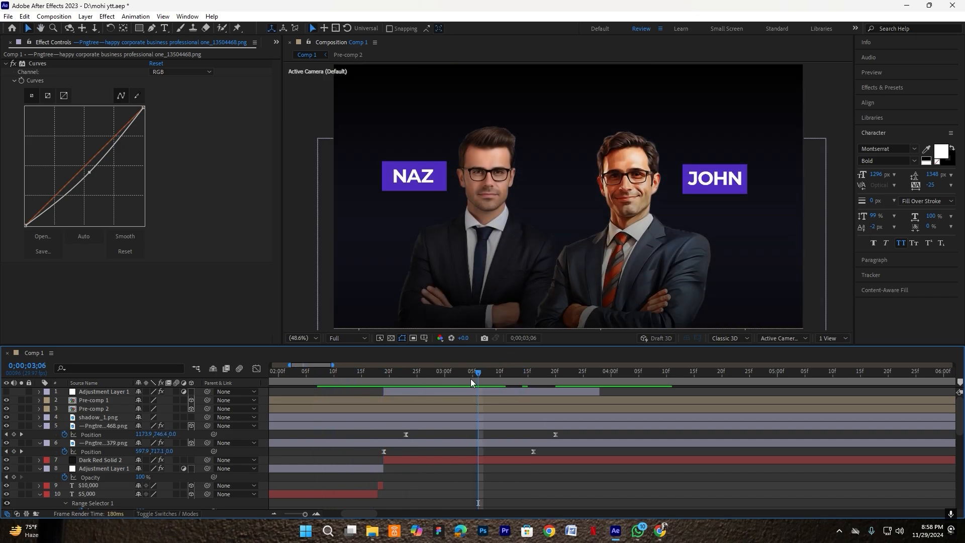
{"action": "left_click_drag", "start_coordinate": [470, 378], "coordinate": [329, 383]}
{"action": "key", "text": "space"}
{"action": "key", "text": "space"}
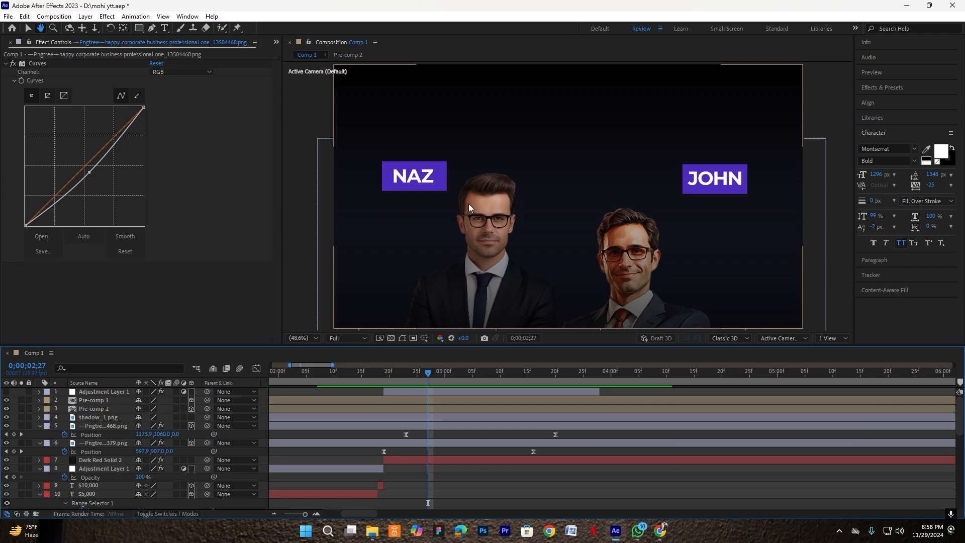
{"action": "mouse_move", "coordinate": [421, 376]}
{"action": "left_mouse_down"}
{"action": "mouse_move", "coordinate": [365, 380]}
{"action": "mouse_move", "coordinate": [426, 385]}
{"action": "left_mouse_up"}
{"action": "key", "text": "space"}
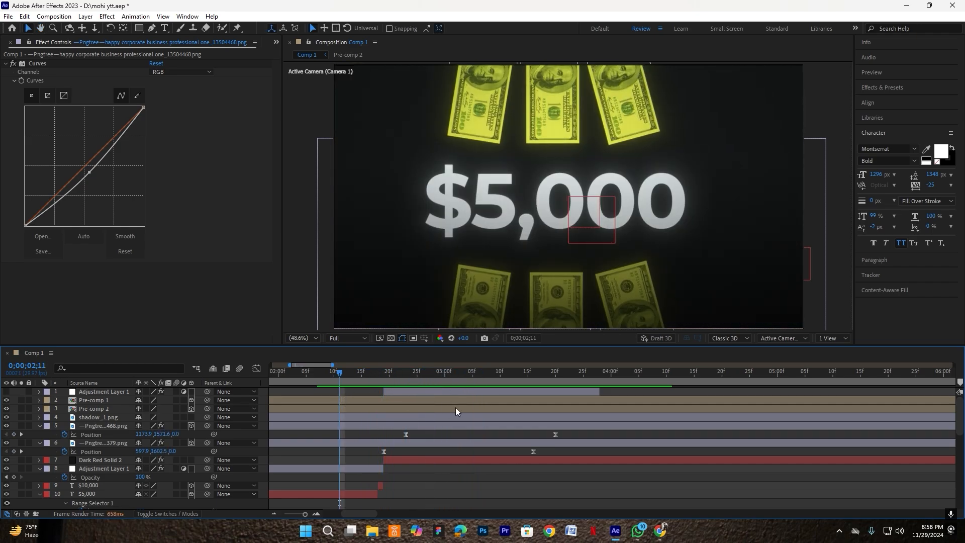
- Parent Pre-comp 2 to the right-hand businessman's layer and Pre-comp 1 to the left-hand businessman's layer
{"action": "left_click", "coordinate": [361, 380]}
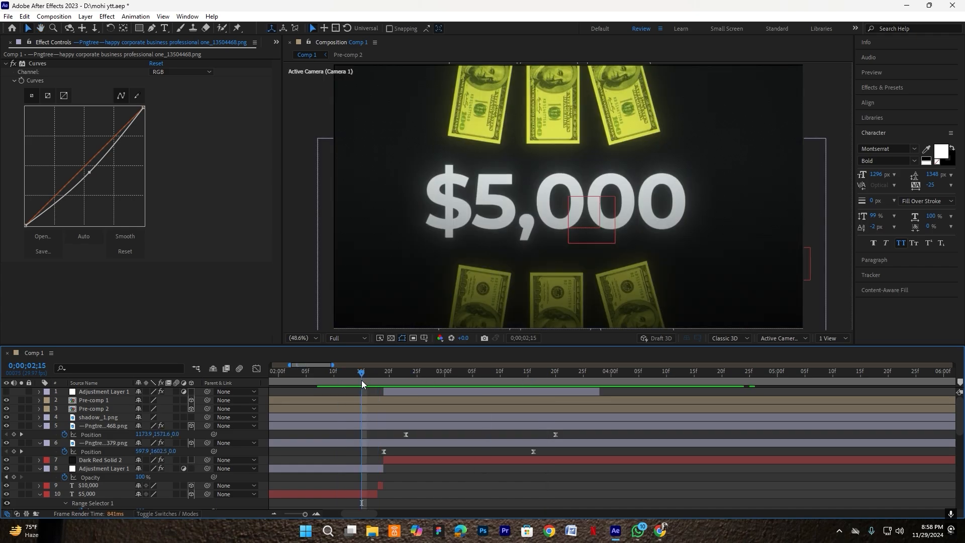
{"action": "left_click_drag", "start_coordinate": [417, 382], "coordinate": [561, 376]}
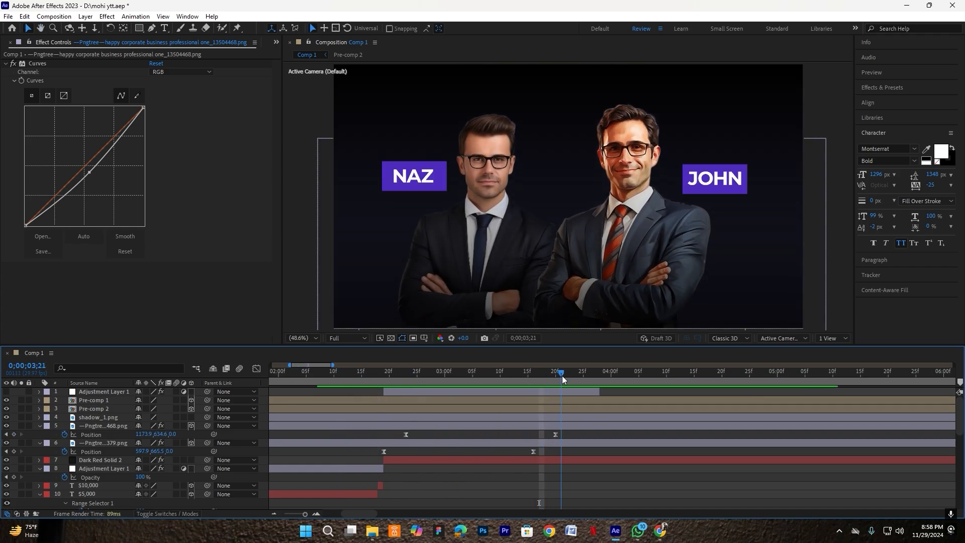
{"action": "left_click", "coordinate": [68, 411]}
{"action": "left_click", "coordinate": [6, 408]}
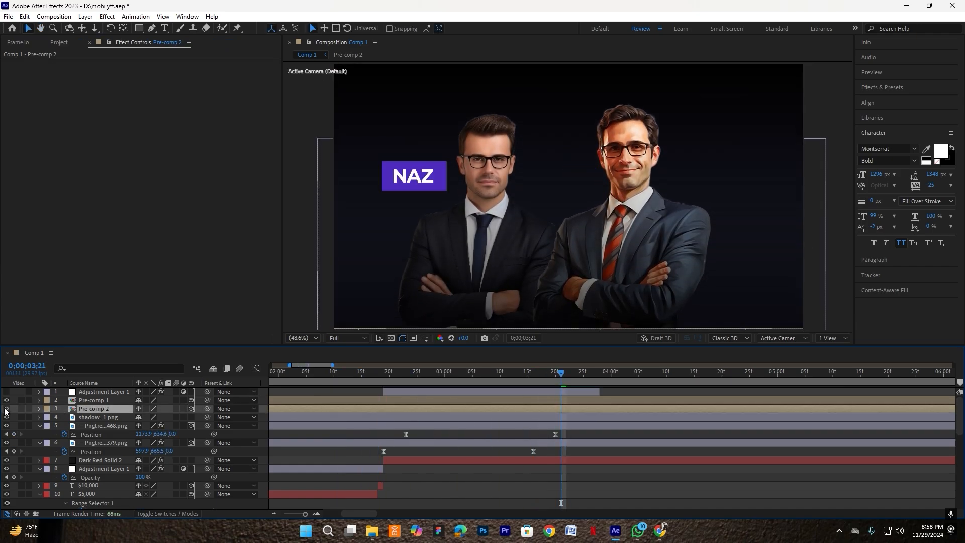
{"action": "left_click", "coordinate": [6, 408]}
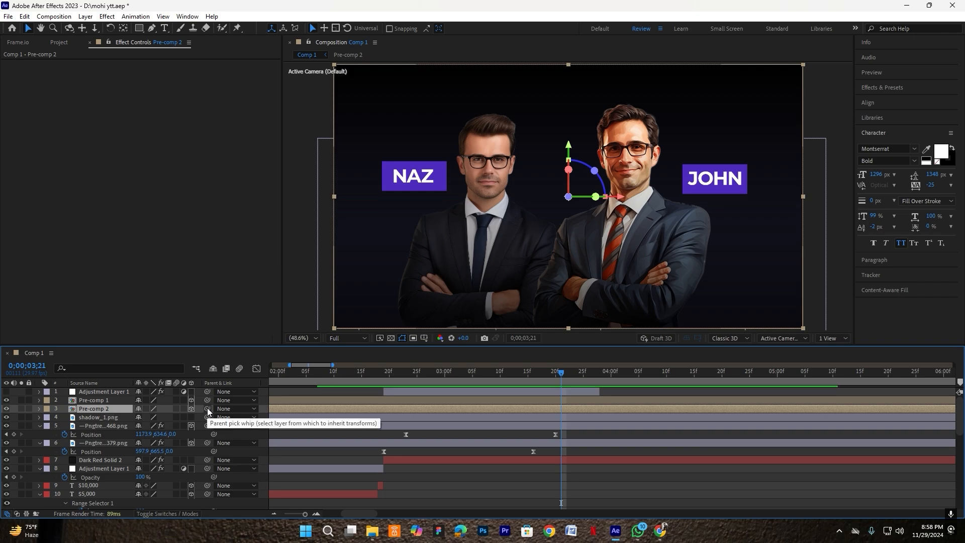
{"action": "left_click_drag", "start_coordinate": [207, 408], "coordinate": [104, 425]}
{"action": "left_click", "coordinate": [93, 426]}
{"action": "left_click", "coordinate": [40, 425]}
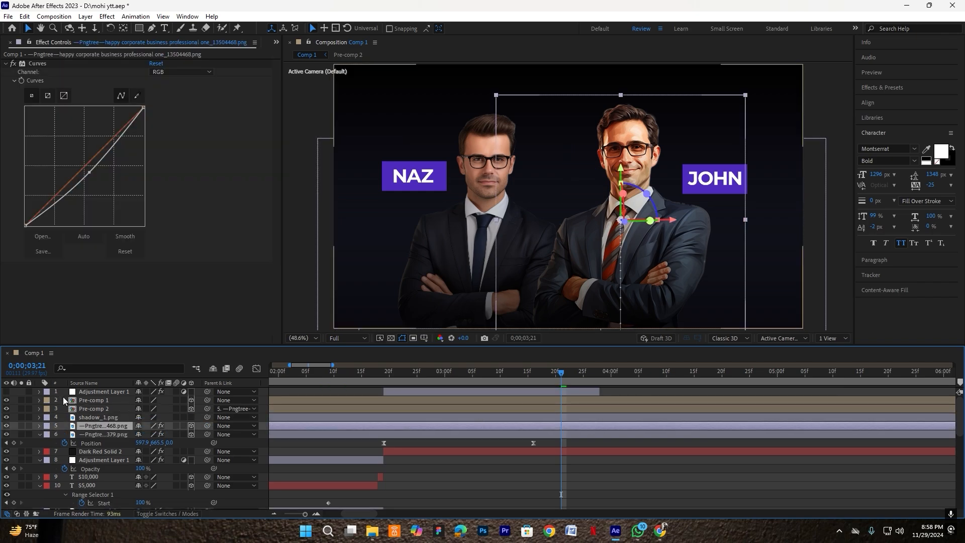
{"action": "left_click", "coordinate": [98, 400]}
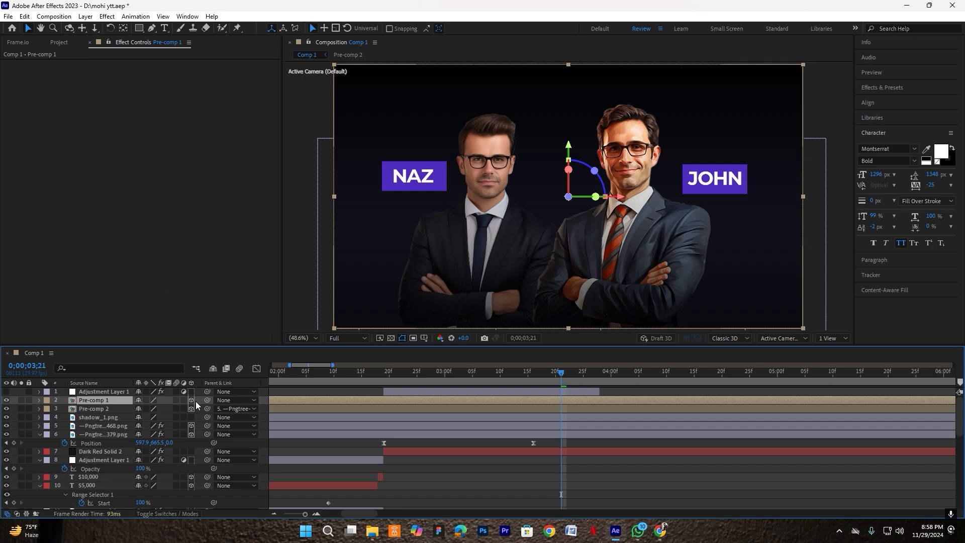
{"action": "left_click_drag", "start_coordinate": [207, 400], "coordinate": [104, 434]}
- Preview the entrance from 0;00;02;12 to check the name labels moving with the businessmen
{"action": "left_click_drag", "start_coordinate": [470, 373], "coordinate": [326, 373]}
{"action": "left_click", "coordinate": [480, 416]}
{"action": "key", "text": "space"}
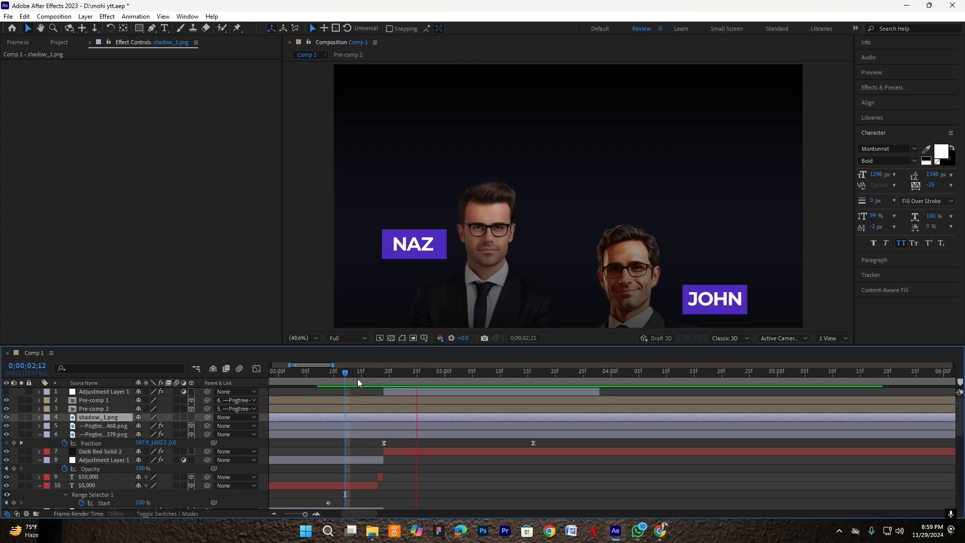
{"action": "left_click_drag", "start_coordinate": [358, 378], "coordinate": [571, 380]}
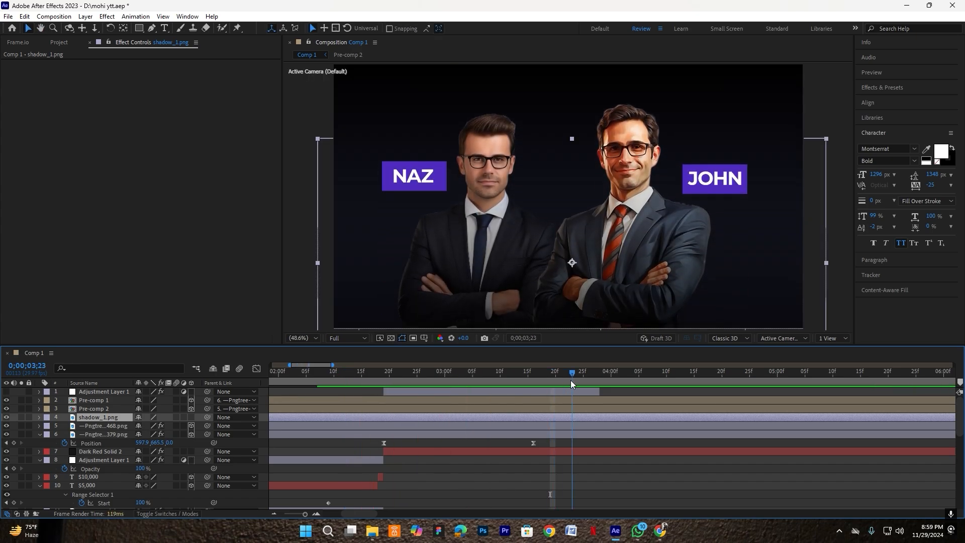
- Add a "their agencies" text layer at 0;00;03;24, scaled to 12% and placed across the businessmen's chests
{"action": "left_click", "coordinate": [617, 390]}
{"action": "left_click", "coordinate": [577, 380]}
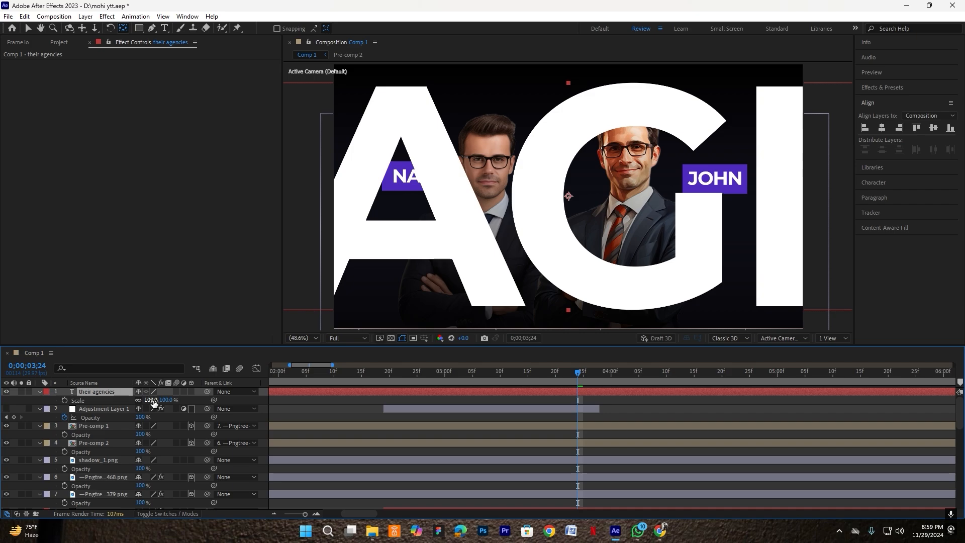
{"action": "left_click_drag", "start_coordinate": [152, 400], "coordinate": [117, 409]}
{"action": "left_click_drag", "start_coordinate": [603, 241], "coordinate": [602, 266]}
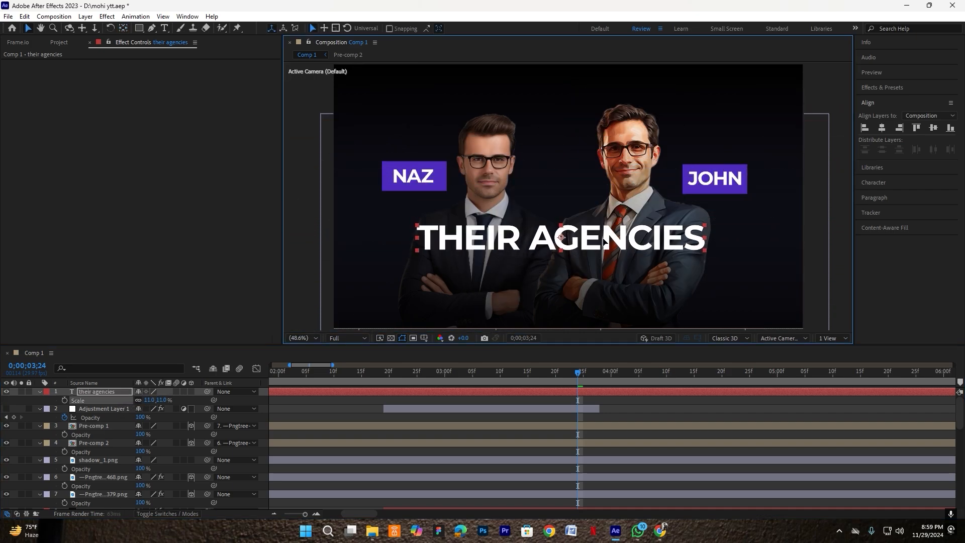
{"action": "left_click", "coordinate": [150, 400]}
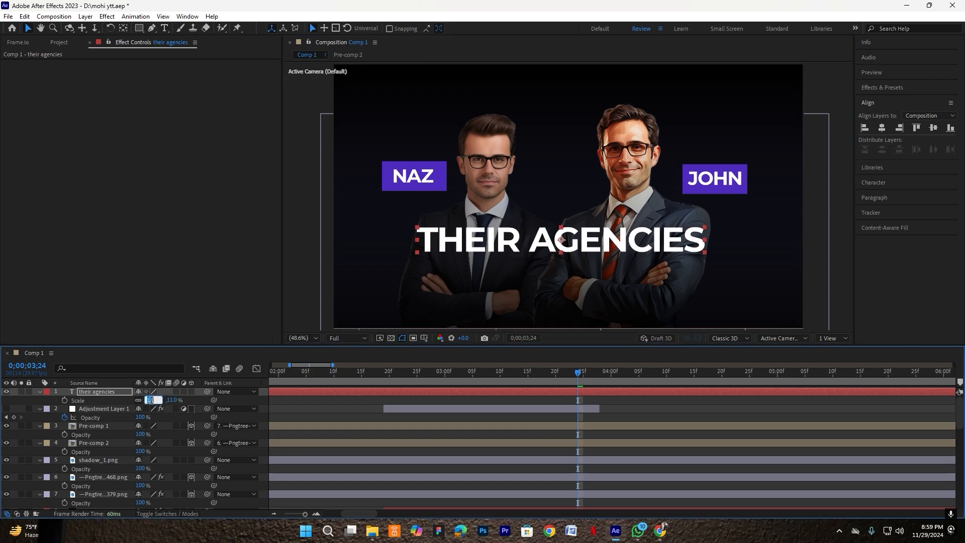
{"action": "type", "text": "12"}
{"action": "key", "text": "Return"}
- Change the fill colour of the whole "THEIR AGENCIES" text to bright yellow
{"action": "double_click", "coordinate": [755, 391]}
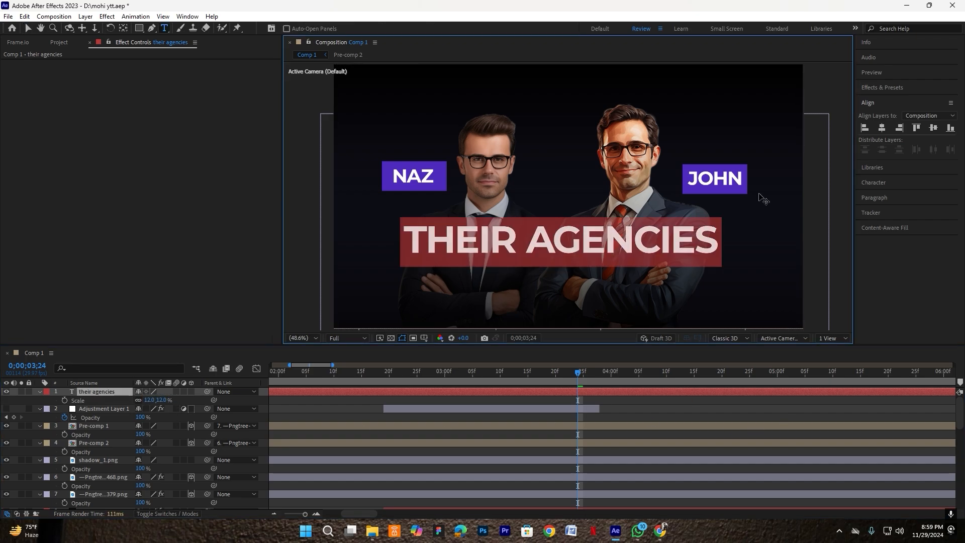
{"action": "left_click", "coordinate": [883, 182]}
{"action": "left_click", "coordinate": [939, 152]}
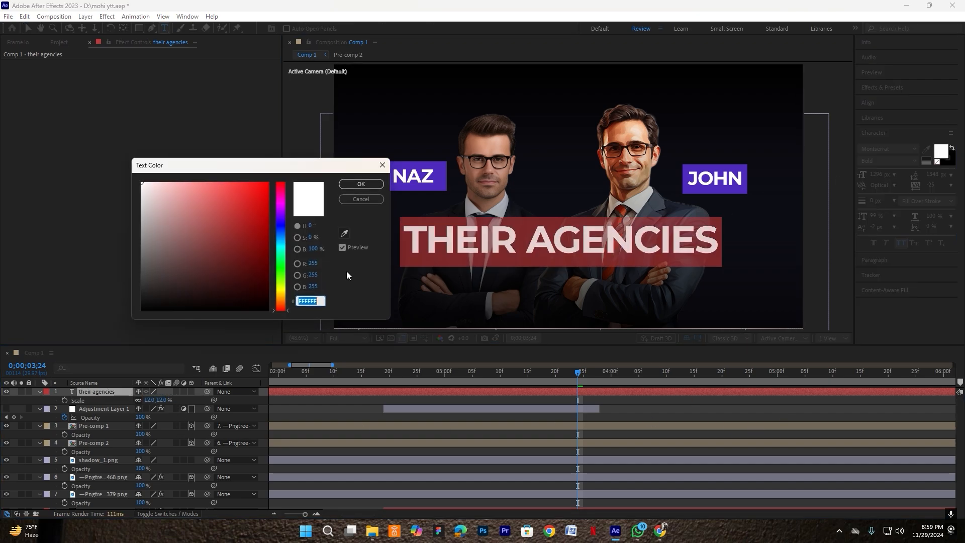
{"action": "left_click", "coordinate": [279, 288]}
{"action": "left_click", "coordinate": [360, 184]}
{"action": "left_click", "coordinate": [606, 394]}
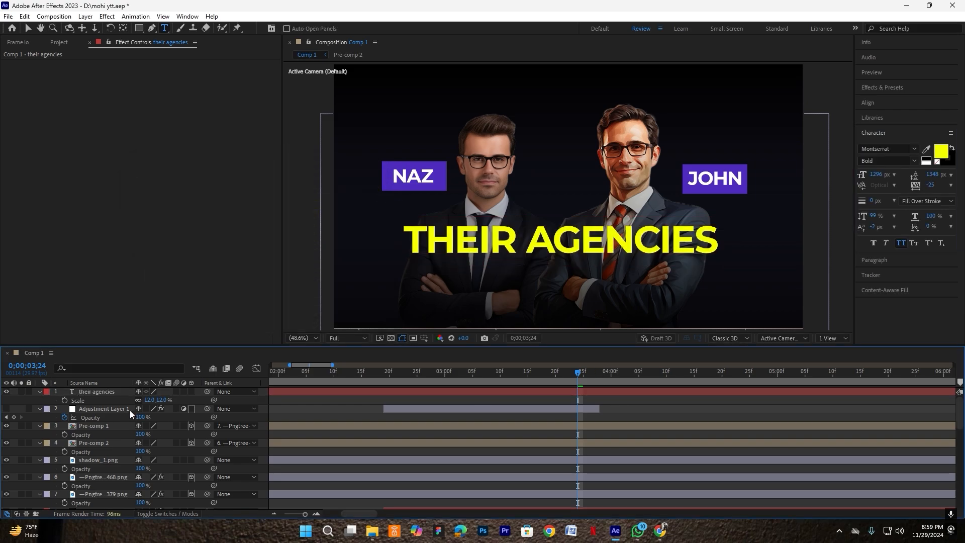
- Make the "their agencies" layer 3D and place it beneath Adjustment Layer 1, with that adjustment layer switched visible
{"action": "left_click", "coordinate": [40, 391]}
{"action": "left_click", "coordinate": [191, 391]}
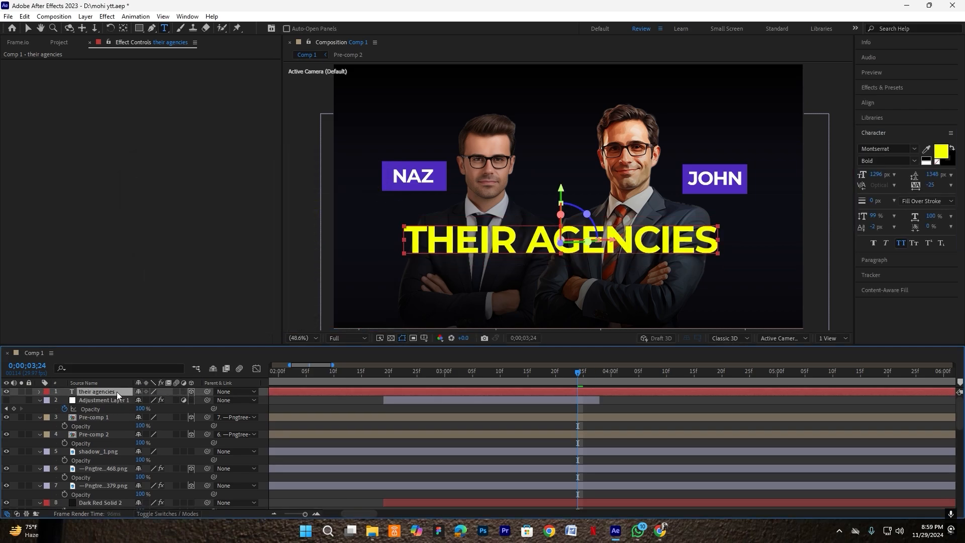
{"action": "left_click_drag", "start_coordinate": [95, 393], "coordinate": [92, 408]}
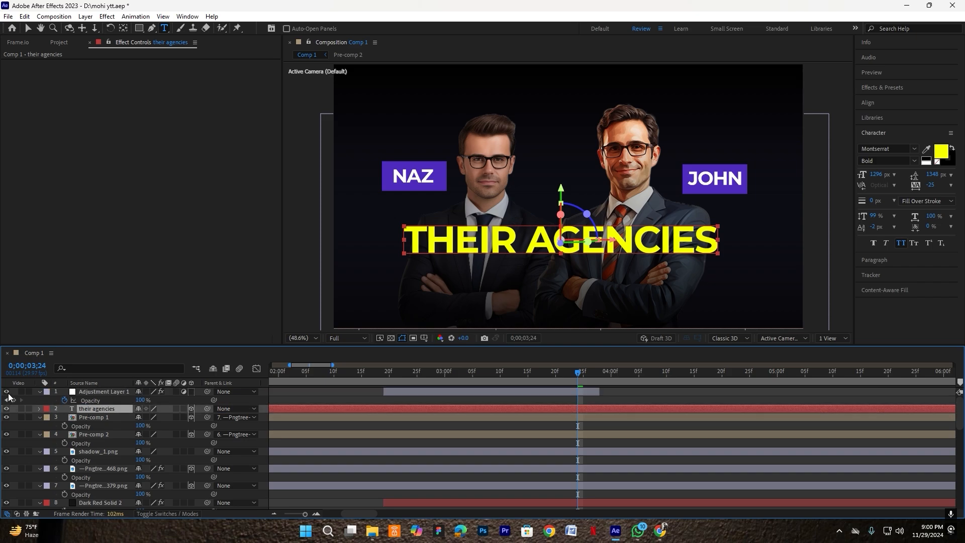
{"action": "left_click", "coordinate": [628, 420]}
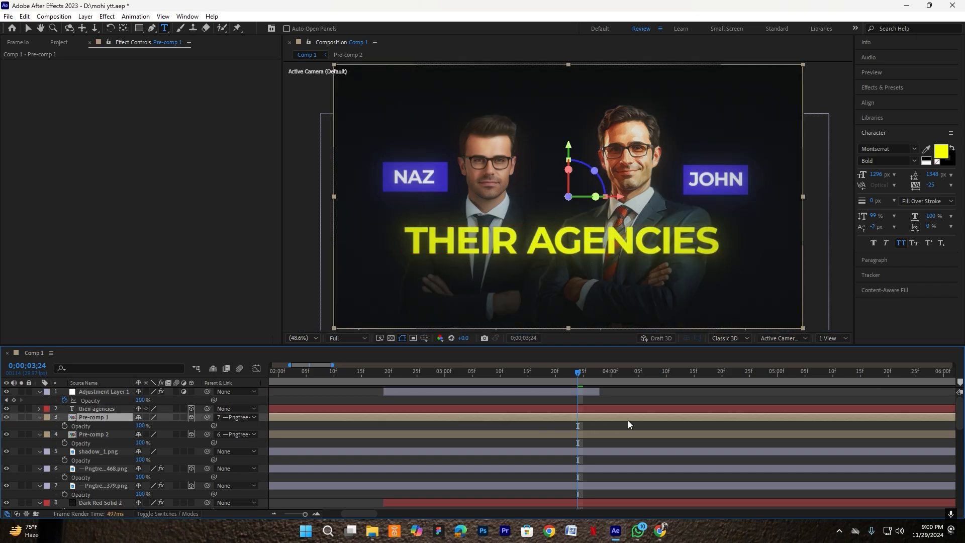
- Search for "mohi d" and apply the drop shadow preset with distance 15 and softness 62 to the "their agencies" layer
{"action": "left_click", "coordinate": [632, 410]}
{"action": "key", "text": "ctrl+space"}
{"action": "type", "text": "mo"}
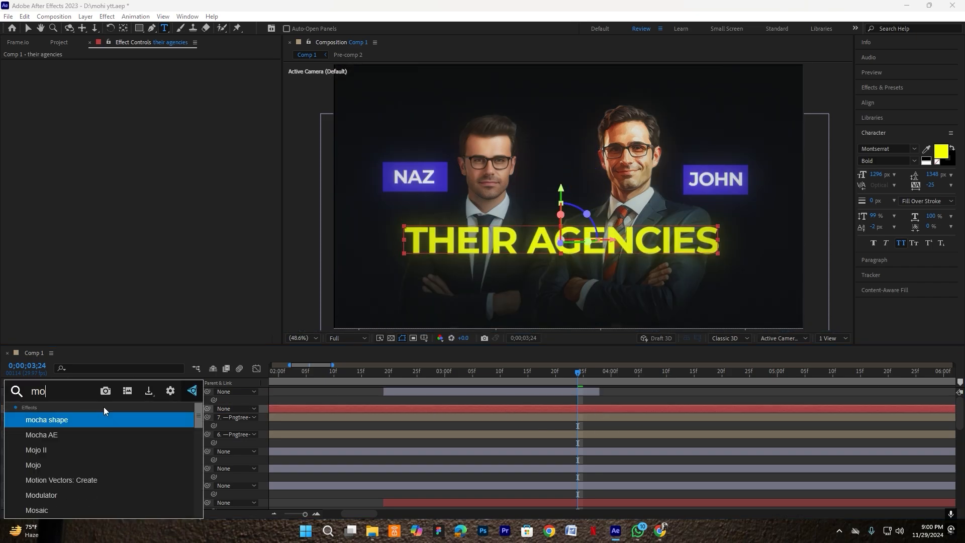
{"action": "type", "text": "hi d"}
{"action": "left_click", "coordinate": [97, 424]}
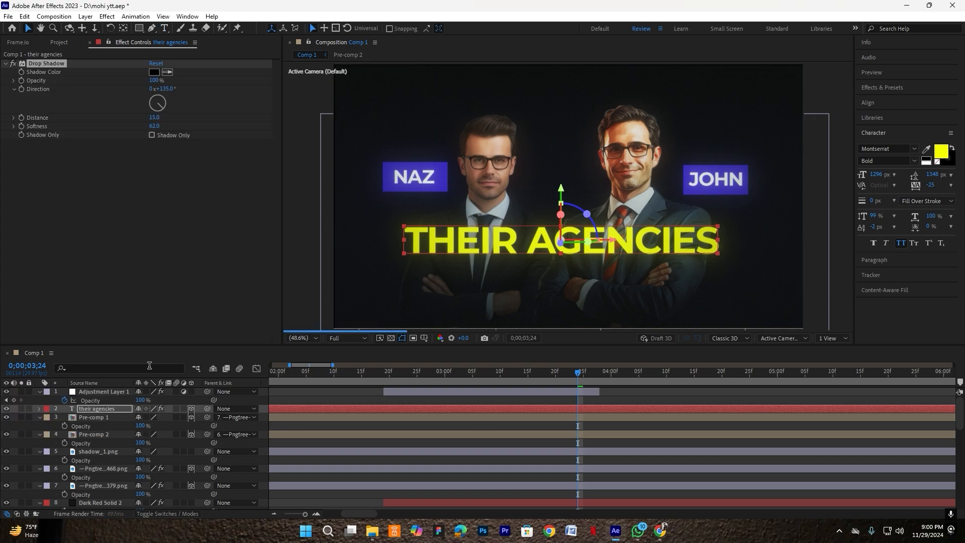
{"action": "left_click", "coordinate": [40, 417]}
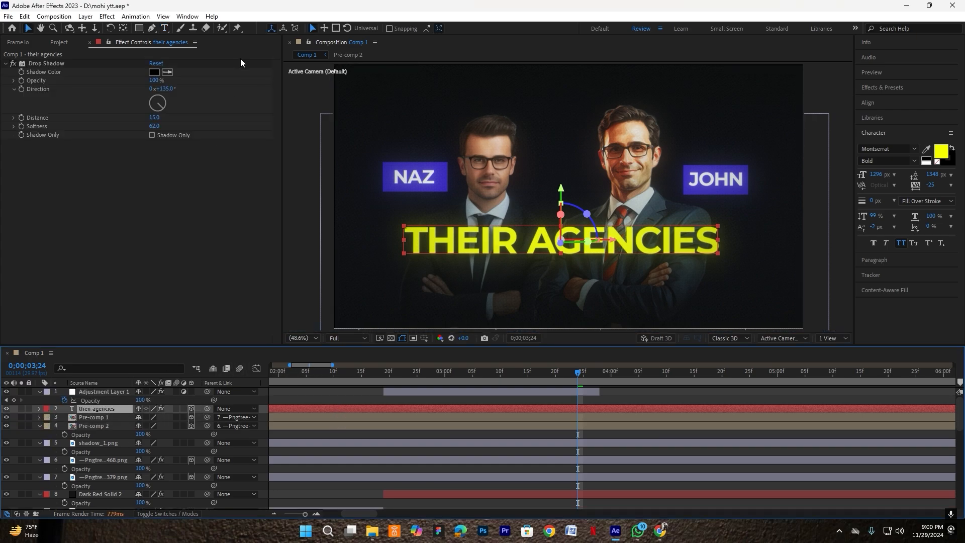
- Open Animation Composer 3 and dismiss its special sale offer
{"action": "left_click", "coordinate": [191, 17]}
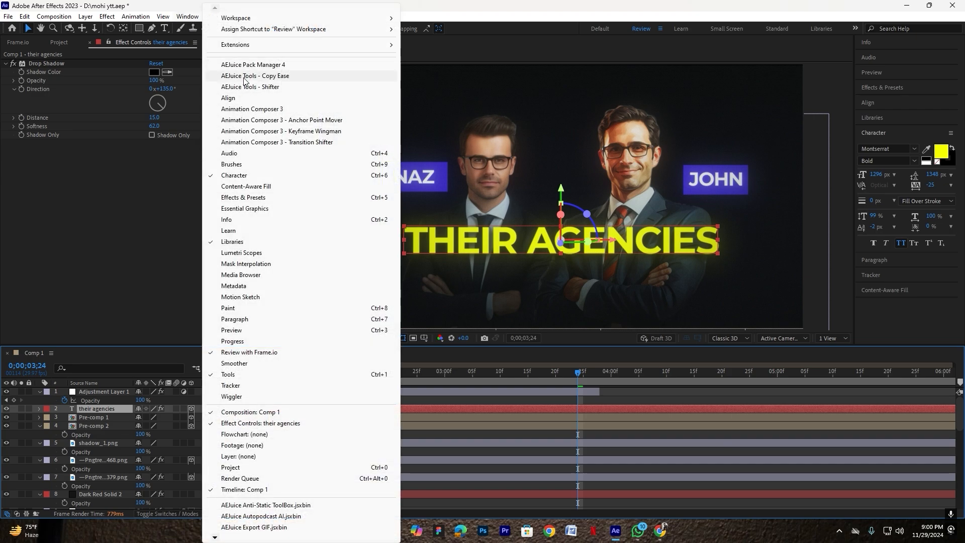
{"action": "left_click", "coordinate": [238, 109]}
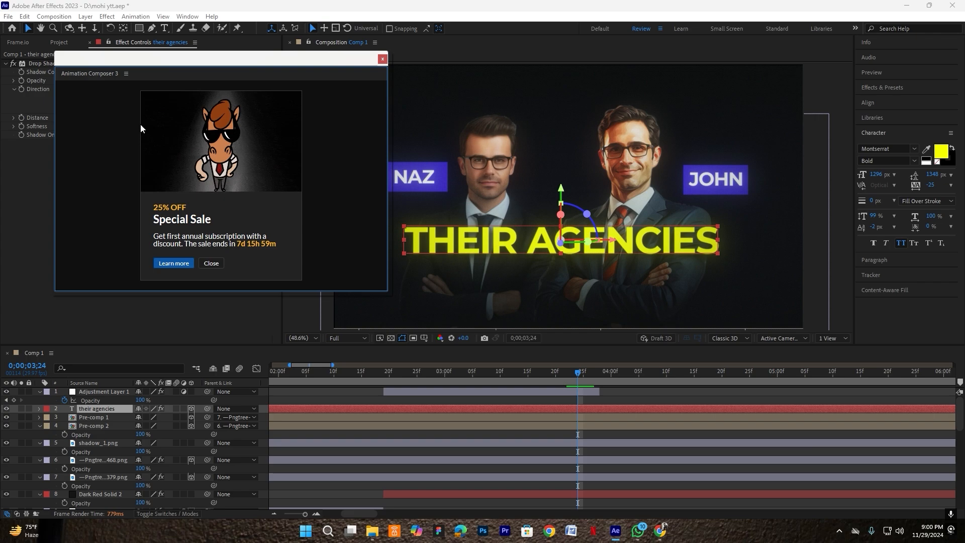
{"action": "left_click", "coordinate": [211, 264]}
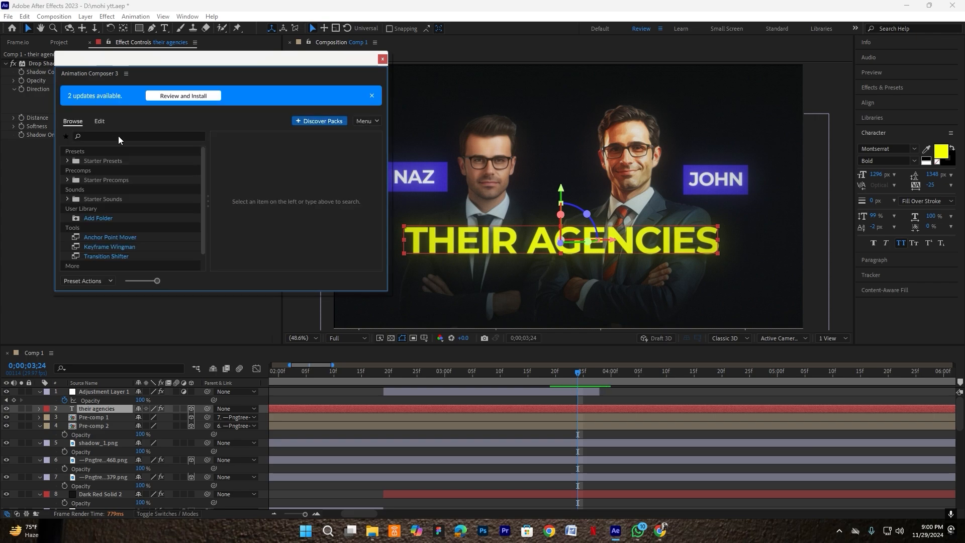
- Apply the Starter Presets text transition Scale Characters 2, From Start, as an In animation on the "their agencies" layer
{"action": "left_click", "coordinate": [67, 161]}
{"action": "left_click", "coordinate": [128, 190]}
{"action": "left_click", "coordinate": [76, 189]}
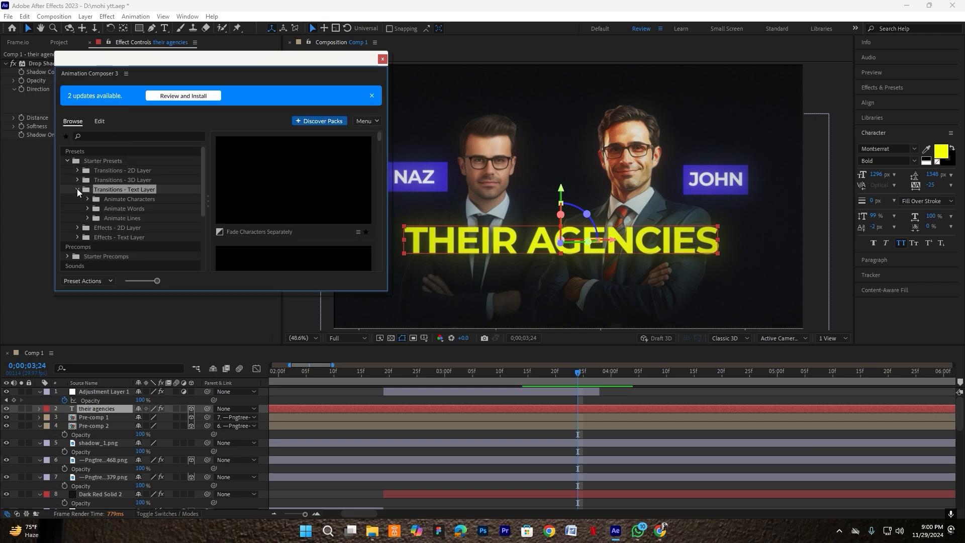
{"action": "left_click", "coordinate": [120, 207]}
{"action": "left_click", "coordinate": [87, 199]}
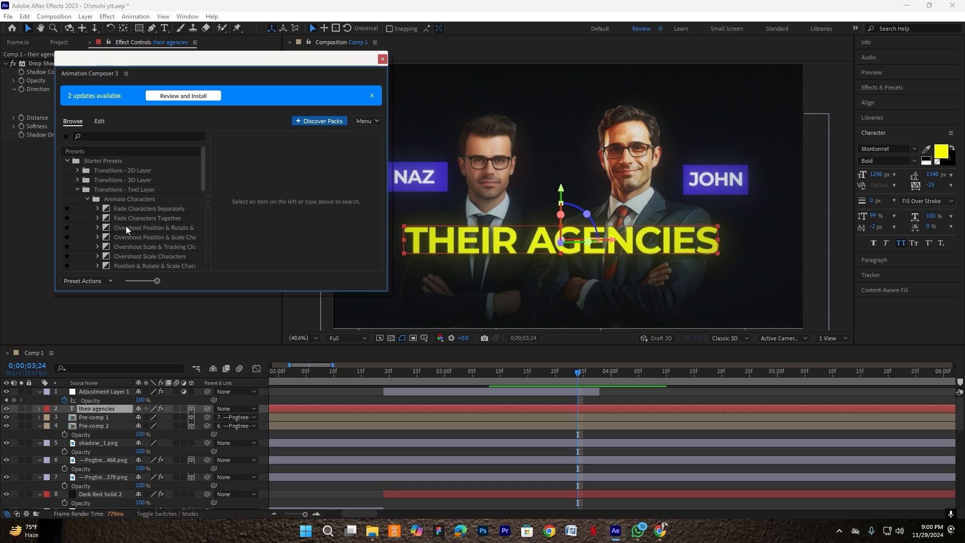
{"action": "scroll", "coordinate": [126, 225], "scroll_direction": "down", "scroll_amount": 3}
{"action": "left_click", "coordinate": [141, 199]}
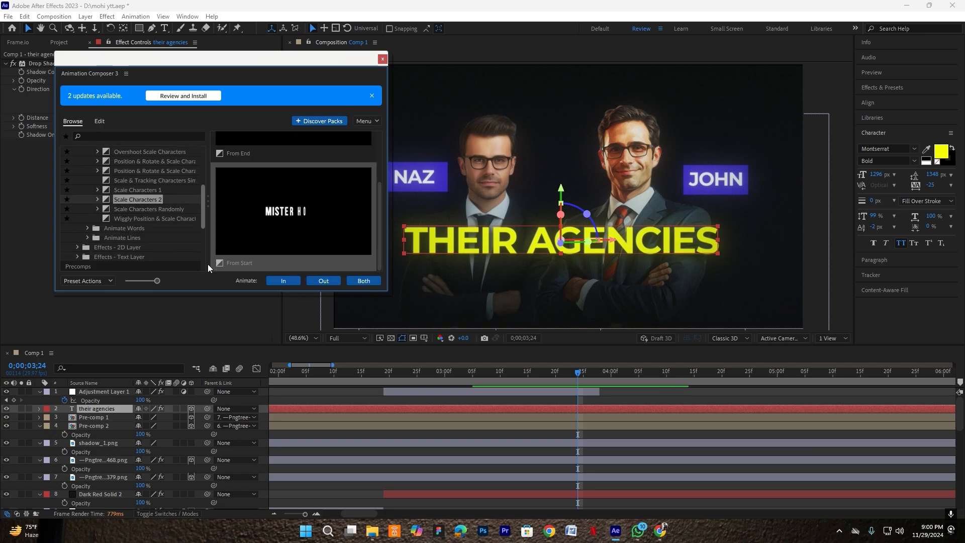
{"action": "left_click", "coordinate": [283, 280]}
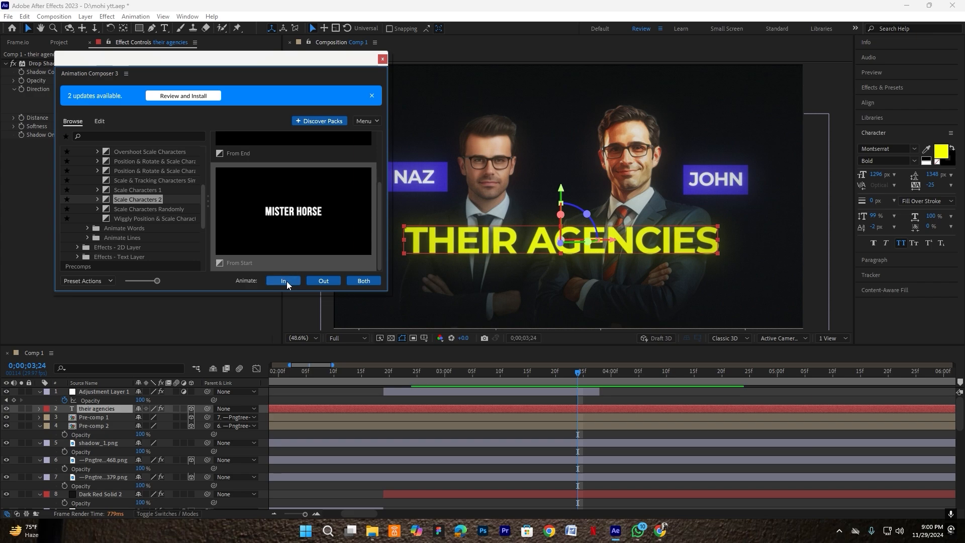
{"action": "left_click", "coordinate": [286, 282]}
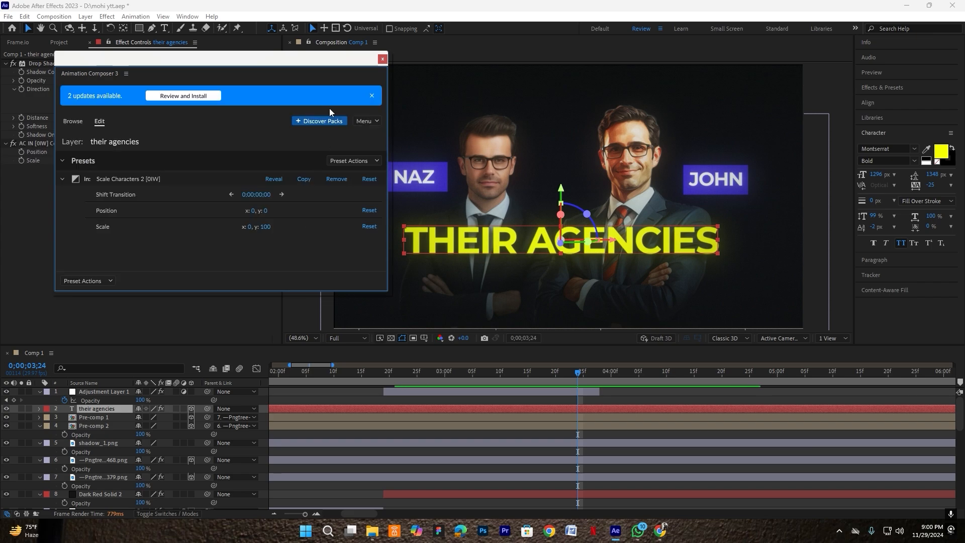
{"action": "left_click", "coordinate": [382, 61]}
- Shift the "their agencies" layer to start at about 0;00;03;03 and play the scene from 0;00;02;21
{"action": "scroll", "coordinate": [349, 418], "scroll_direction": "down", "scroll_amount": 5}
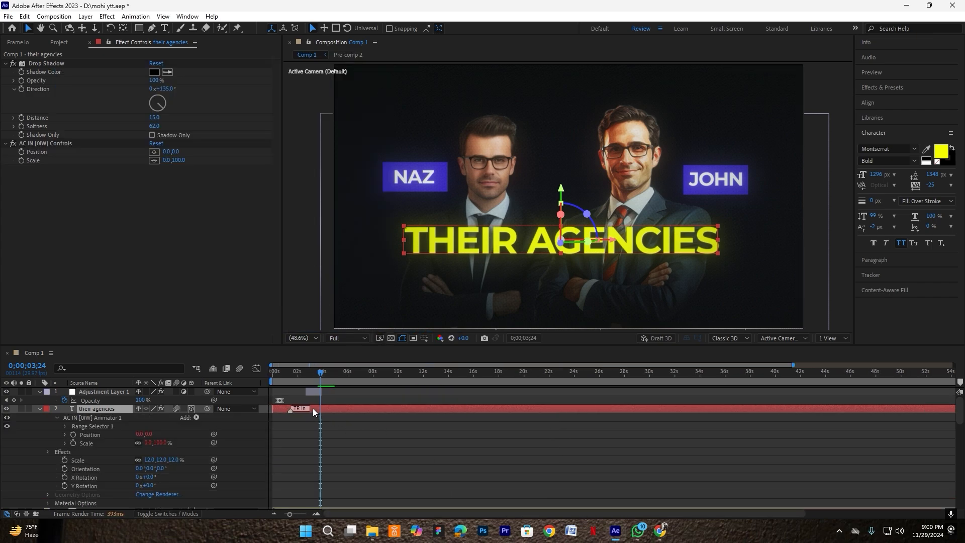
{"action": "scroll", "coordinate": [314, 412], "scroll_direction": "up", "scroll_amount": 5}
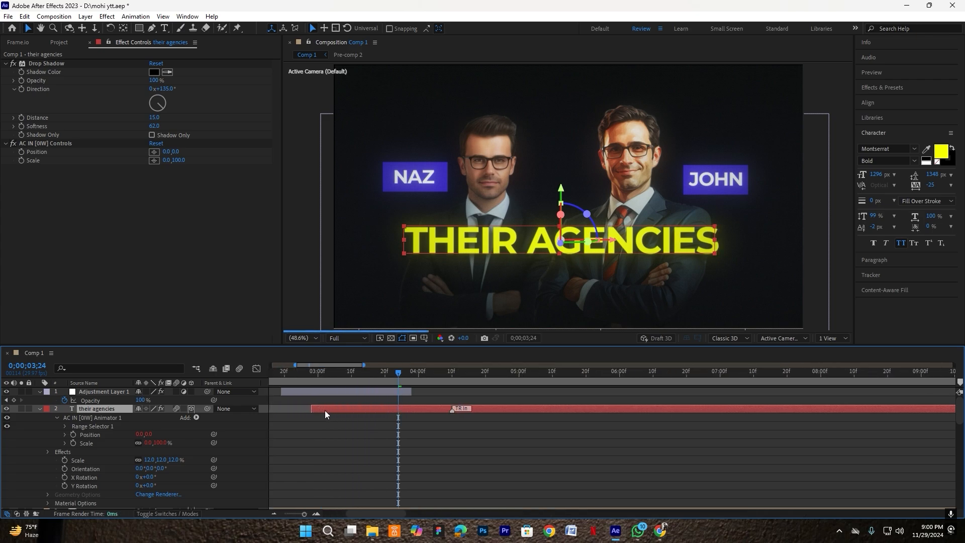
{"action": "scroll", "coordinate": [331, 408], "scroll_direction": "down", "scroll_amount": 3}
{"action": "left_click_drag", "start_coordinate": [409, 379], "coordinate": [362, 378]}
{"action": "left_click", "coordinate": [421, 308]}
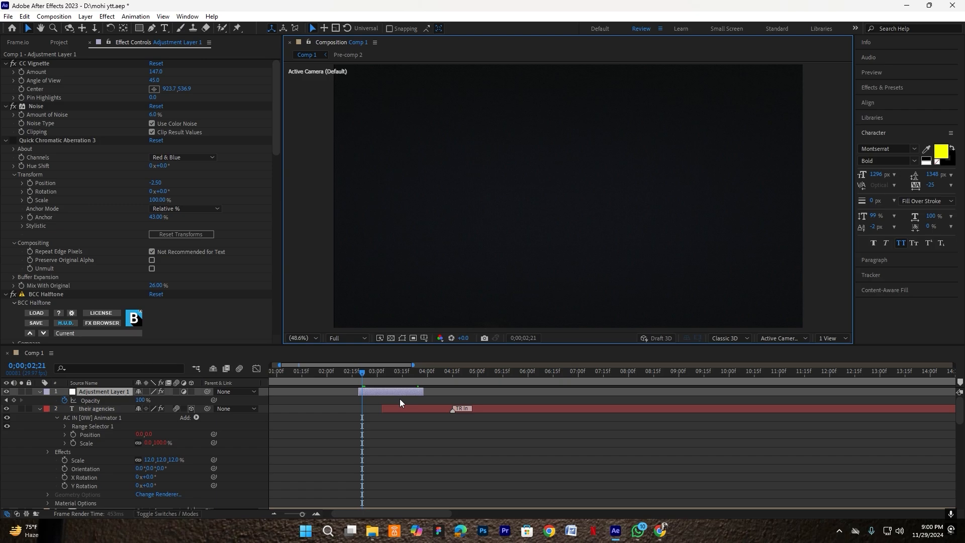
{"action": "key", "text": "space"}
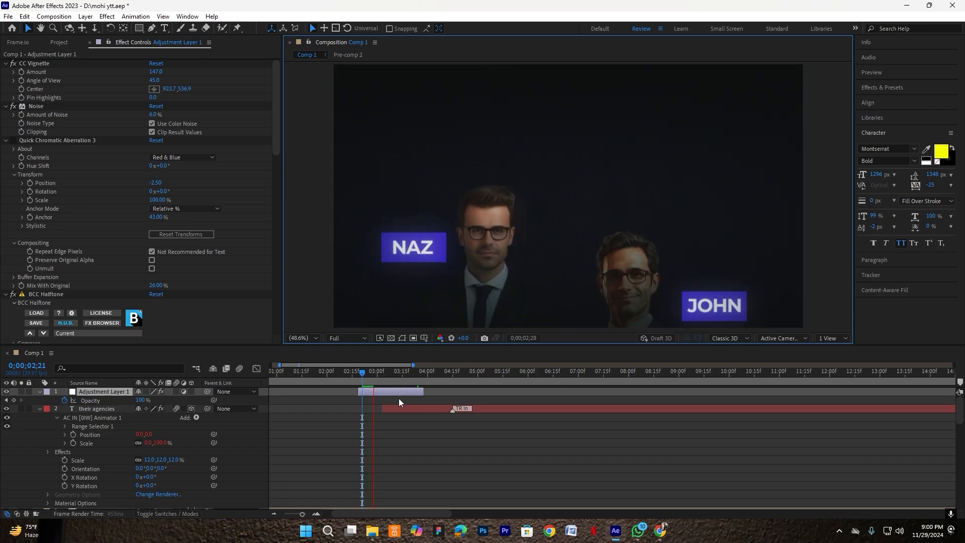
- Collapse the "their agencies" layer's properties and hide Adjustment Layer 1
{"action": "left_click", "coordinate": [350, 378]}
{"action": "left_click", "coordinate": [421, 307]}
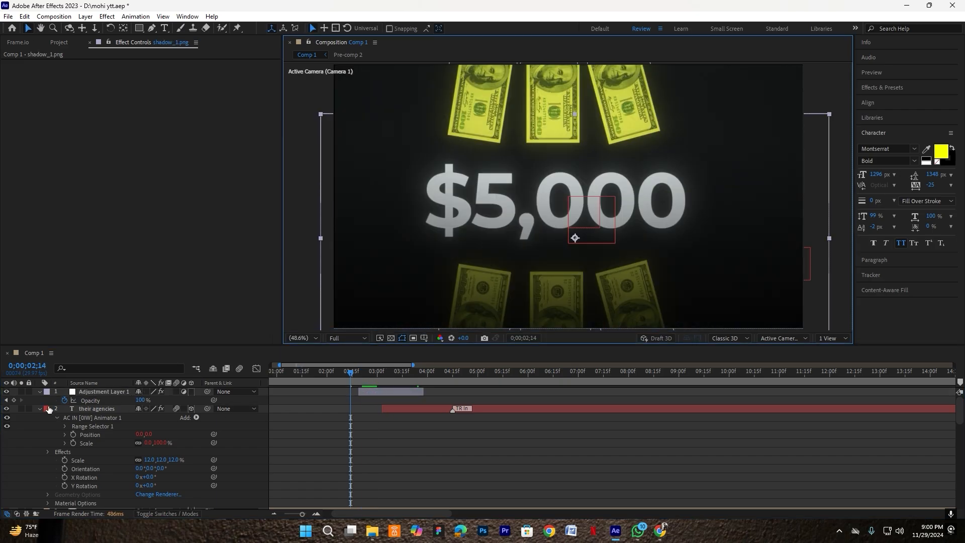
{"action": "left_click", "coordinate": [40, 408]}
{"action": "key", "text": "="}
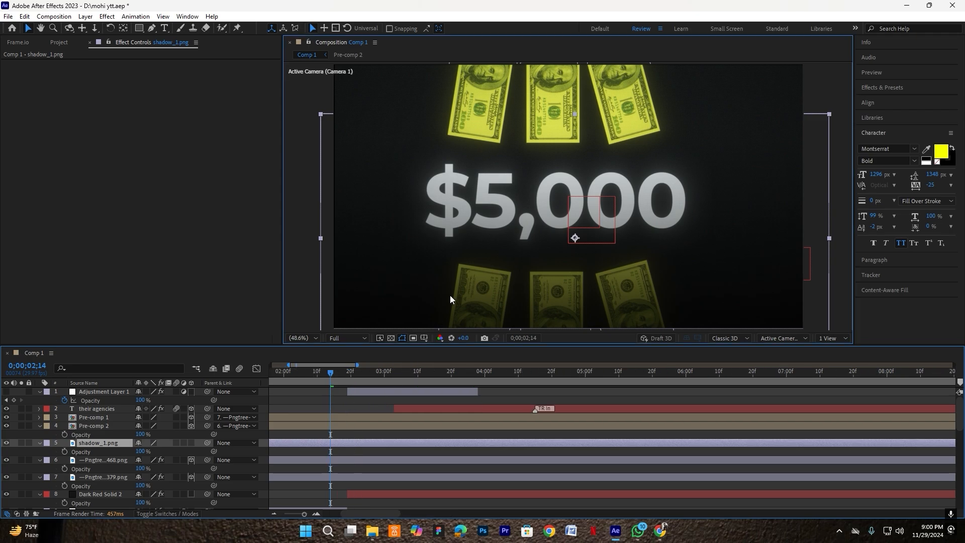
- Play back the businessmen's rise and the letter-by-letter title reveal several times from about 0;00;02;13
{"action": "left_click", "coordinate": [417, 400]}
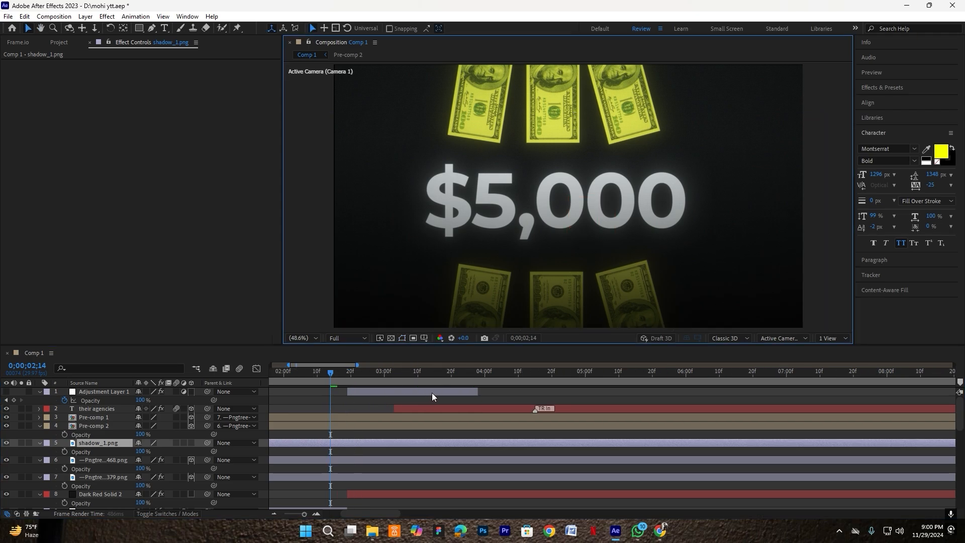
{"action": "key", "text": "space"}
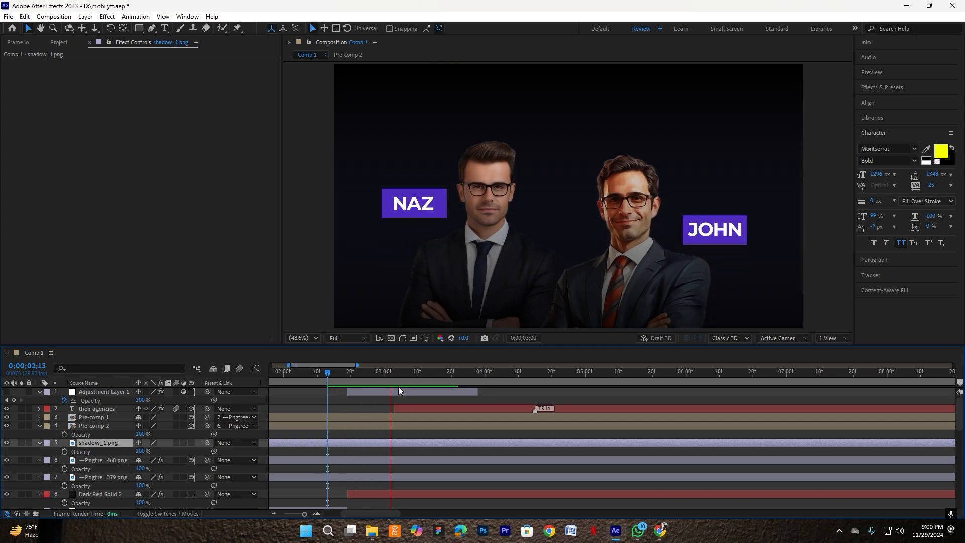
{"action": "key", "text": "space"}
{"action": "left_click_drag", "start_coordinate": [433, 374], "coordinate": [358, 375]}
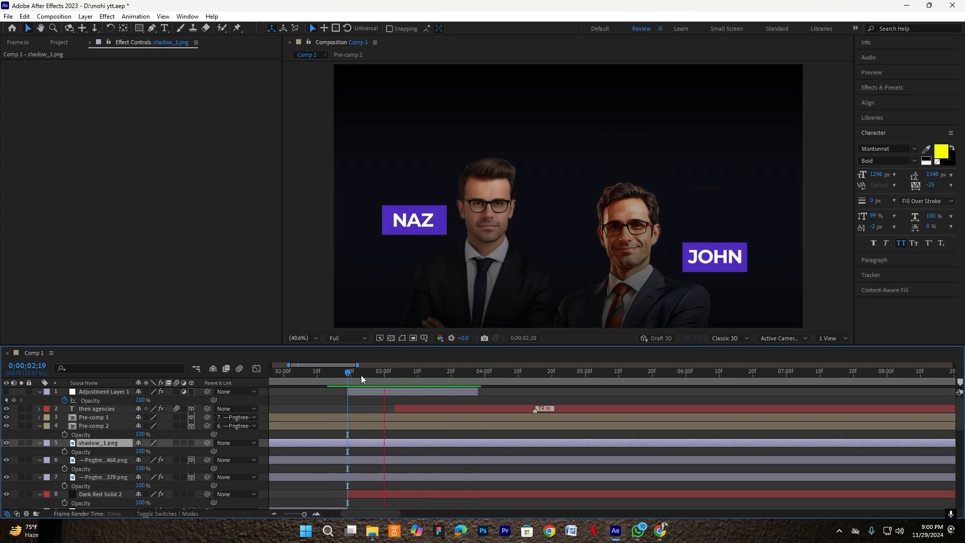
{"action": "key", "text": "space"}
{"action": "key", "text": "space"}
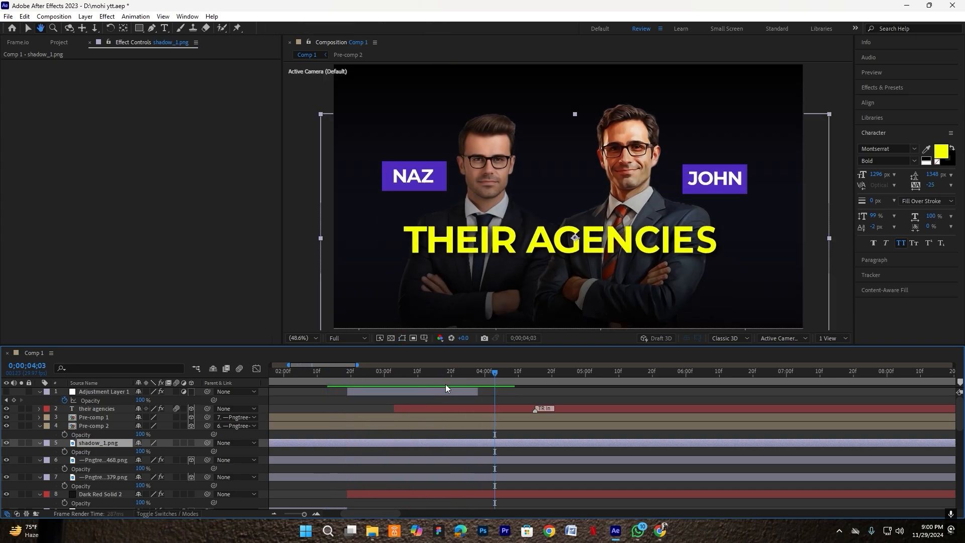
{"action": "left_click_drag", "start_coordinate": [445, 384], "coordinate": [338, 384]}
{"action": "key", "text": "space"}
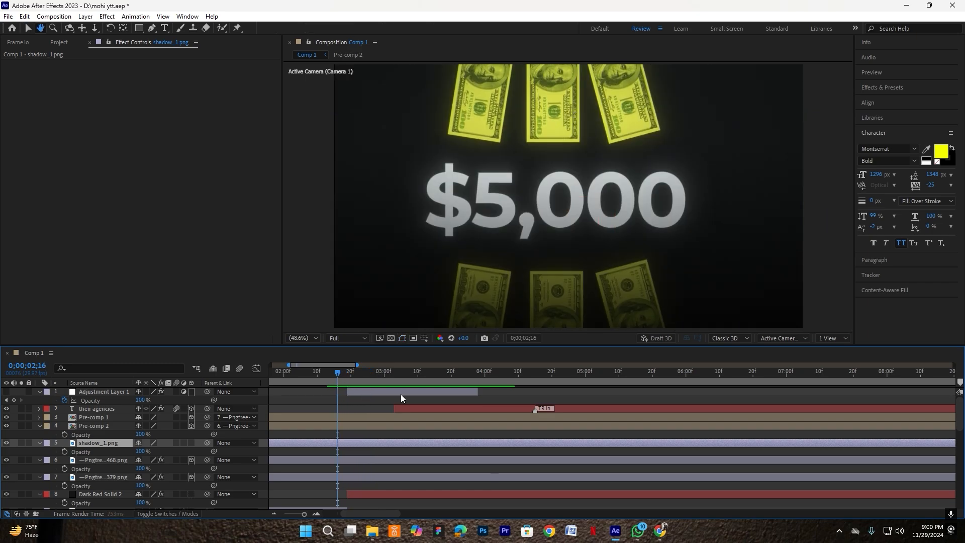
{"action": "key", "text": "space"}
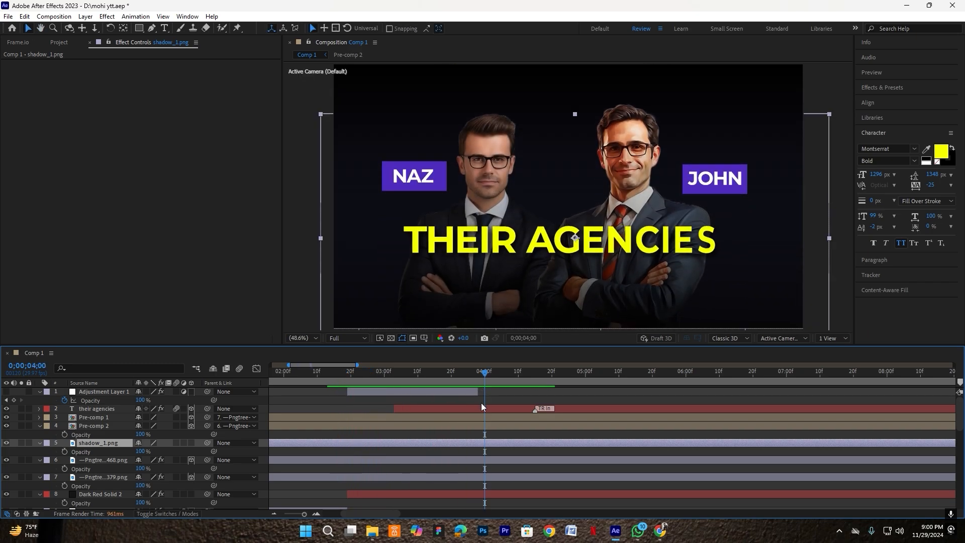
- Add a one-node 50 mm camera to Comp 1 and set a Position keyframe for it at 0;00;02;19
{"action": "left_click_drag", "start_coordinate": [366, 377], "coordinate": [349, 380]}
{"action": "right_click", "coordinate": [261, 406]}
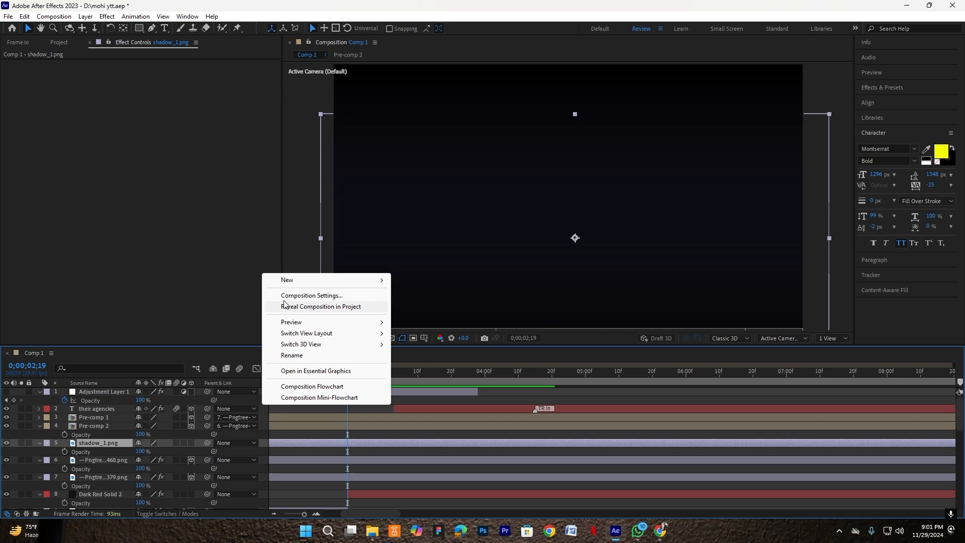
{"action": "left_click", "coordinate": [368, 297]}
{"action": "right_click", "coordinate": [260, 399]}
{"action": "mouse_move", "coordinate": [322, 275]}
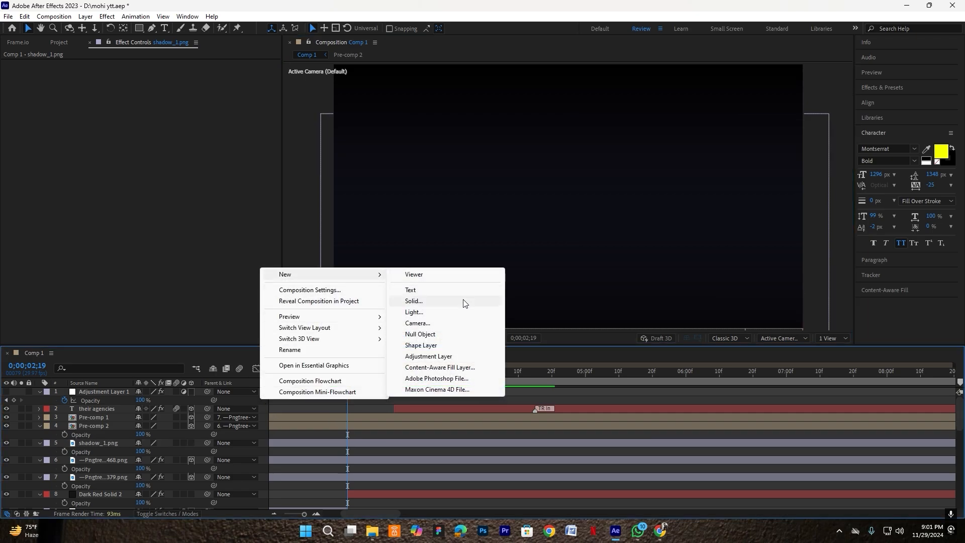
{"action": "left_click", "coordinate": [424, 323]}
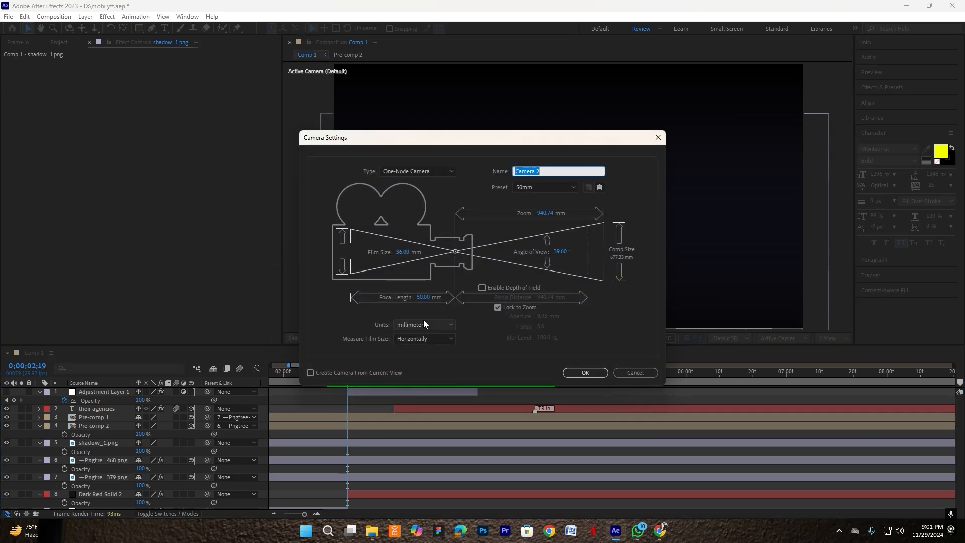
{"action": "left_click", "coordinate": [585, 372]}
{"action": "key", "text": "alt+shift+p"}
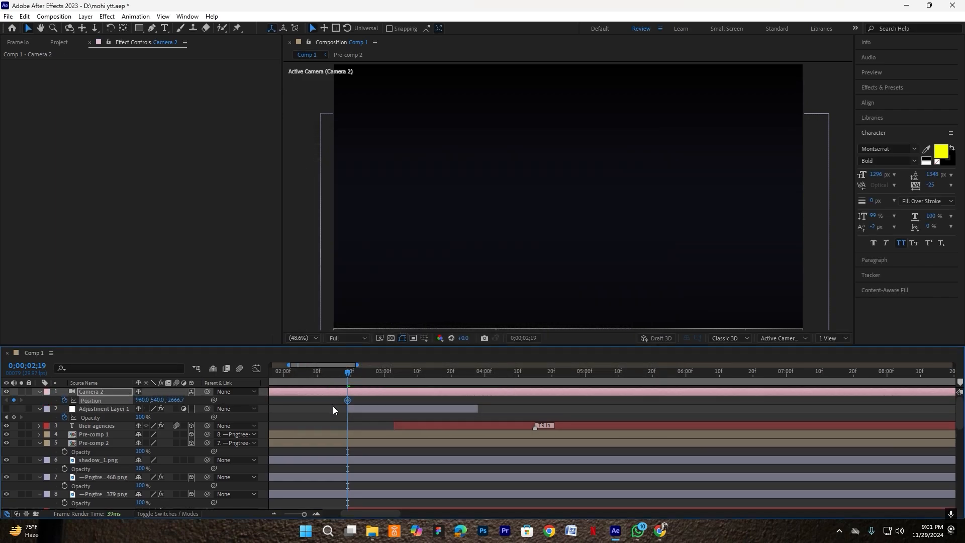
- Move the camera's Position keyframe to about 0;00;03;13 and keyframe a Z position of -1912.7 at 0;00;02;19
{"action": "left_click_drag", "start_coordinate": [347, 400], "coordinate": [402, 403]}
{"action": "key", "text": "equal"}
{"action": "key", "text": "equal"}
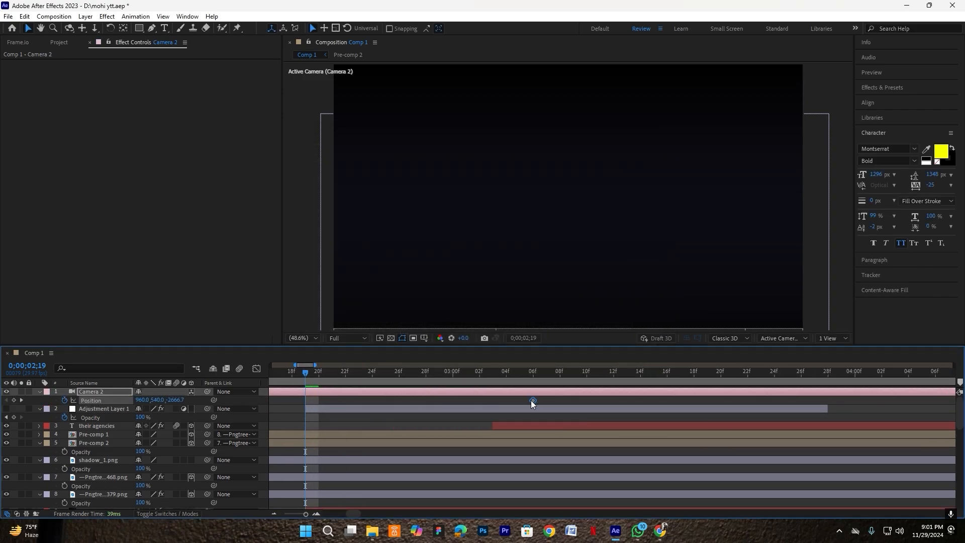
{"action": "key", "text": "minus"}
{"action": "key", "text": "minus"}
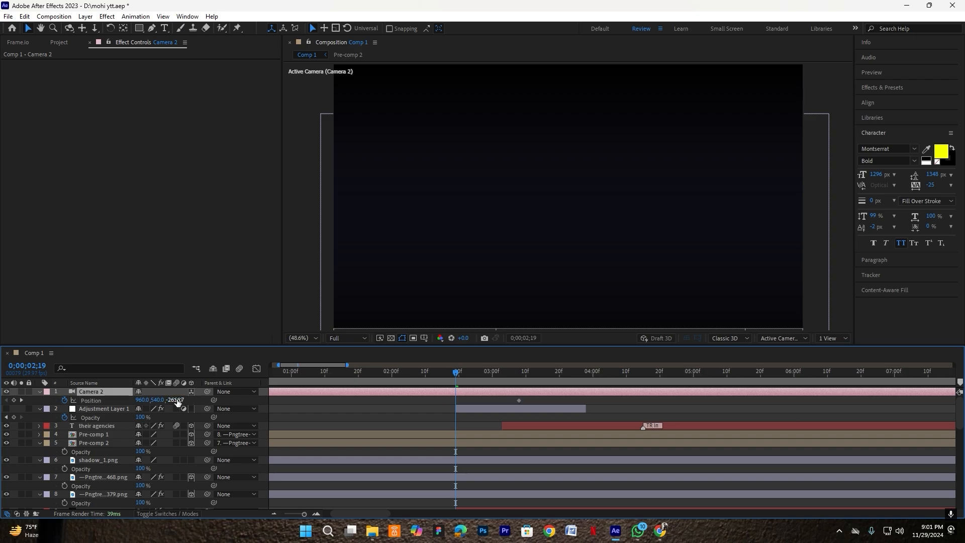
{"action": "left_click_drag", "start_coordinate": [178, 401], "coordinate": [537, 403]}
{"action": "left_click_drag", "start_coordinate": [554, 397], "coordinate": [431, 409]}
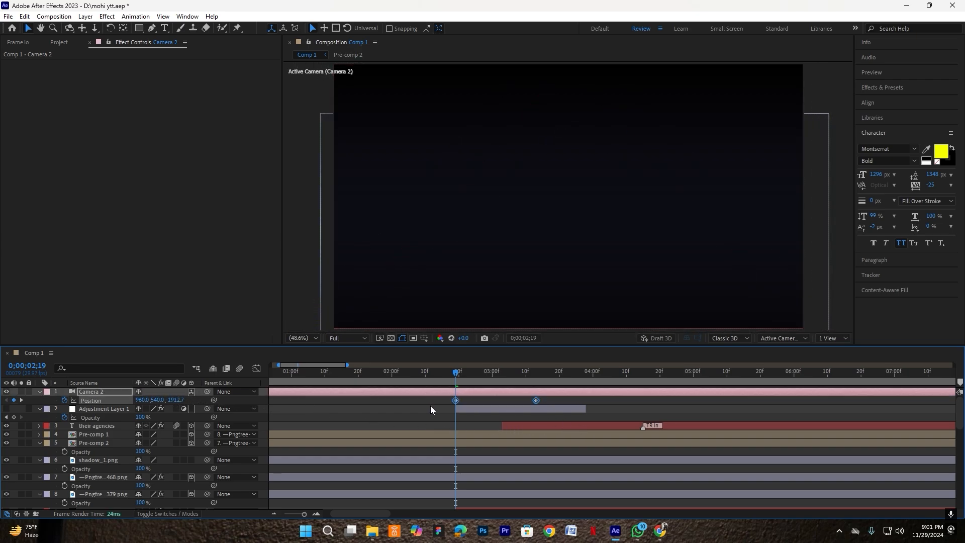
- Ease both camera Position keyframes and reshape the speed curve into a fast start with a long slowdown
{"action": "left_click", "coordinate": [257, 369]}
{"action": "scroll", "coordinate": [516, 495], "scroll_direction": "up", "scroll_amount": 1}
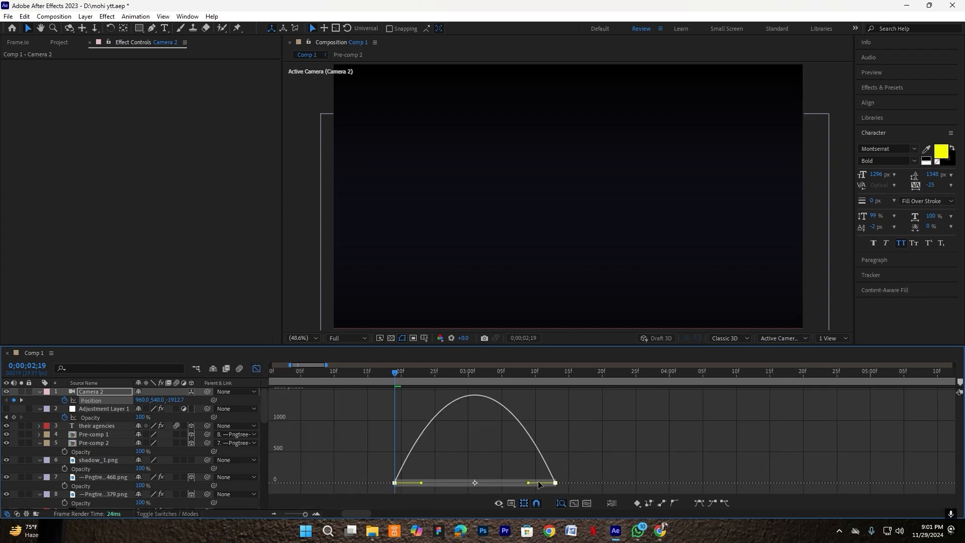
{"action": "left_click_drag", "start_coordinate": [529, 484], "coordinate": [337, 439]}
{"action": "left_click", "coordinate": [257, 368]}
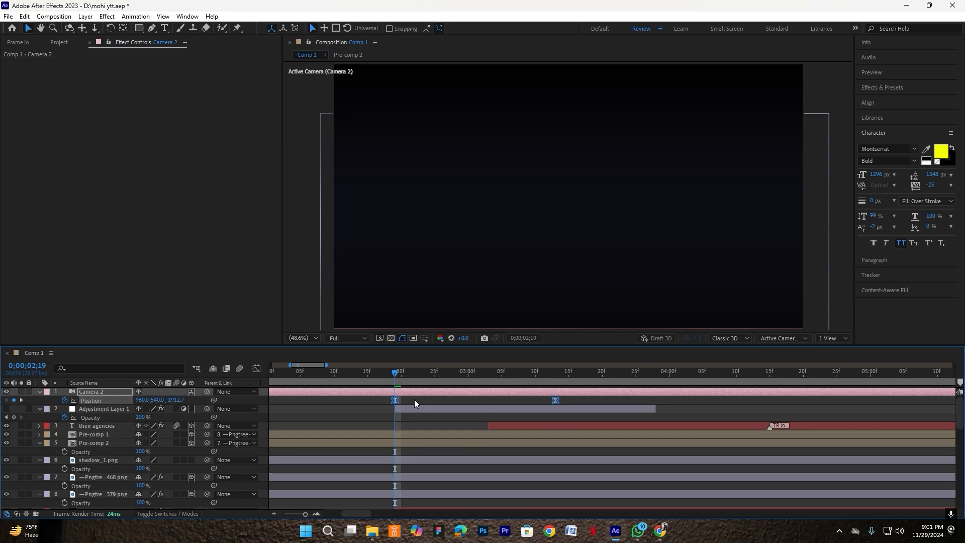
- Set the camera's starting Z position to -1705.7 and move its ending Position keyframe to about 0;00;04;02
{"action": "left_click", "coordinate": [416, 402]}
{"action": "left_click", "coordinate": [383, 394]}
{"action": "left_click_drag", "start_coordinate": [178, 401], "coordinate": [282, 403]}
{"action": "scroll", "coordinate": [470, 437], "scroll_direction": "down", "scroll_amount": 1}
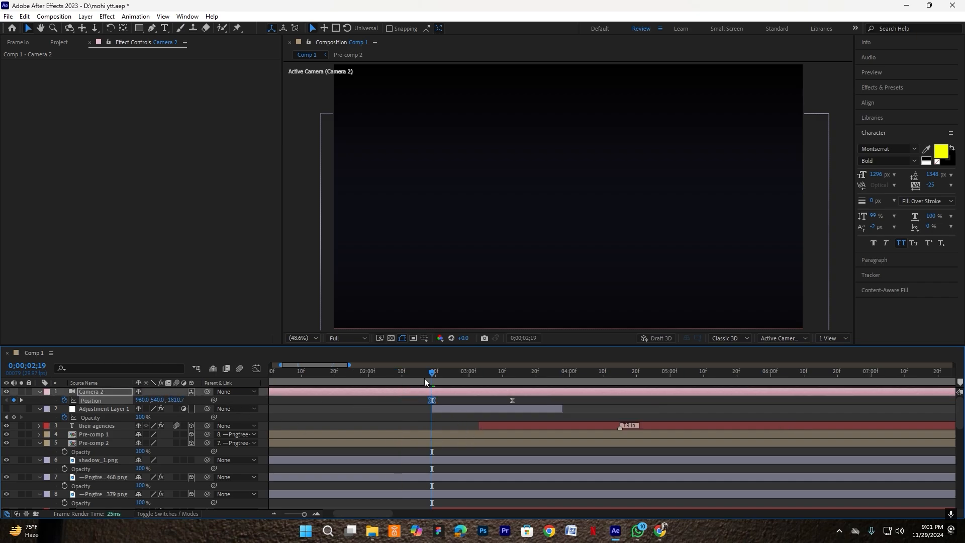
{"action": "left_click", "coordinate": [424, 377]}
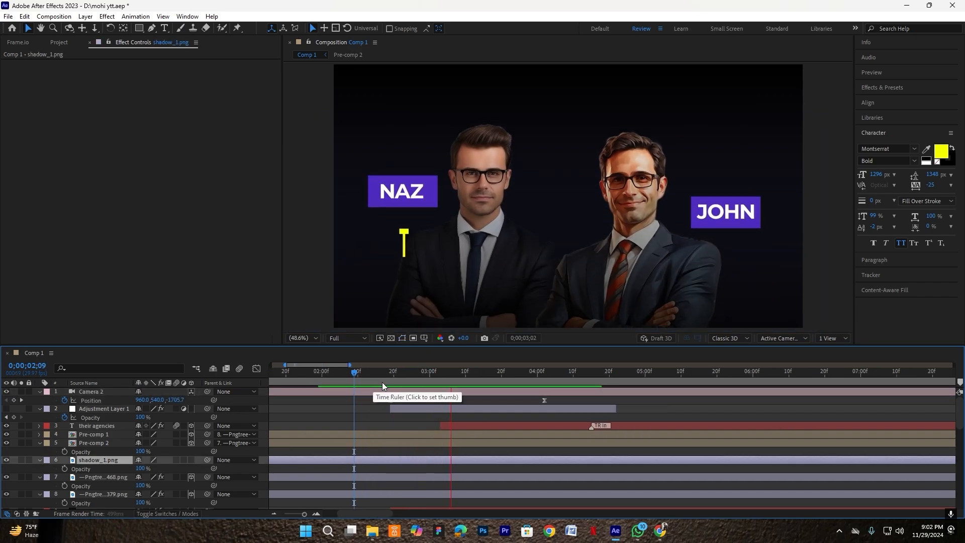
- Play back the camera pull-out together with the rising businessmen and the title reveal
{"action": "key", "text": "space"}
{"action": "left_click_drag", "start_coordinate": [427, 374], "coordinate": [342, 381]}
{"action": "key", "text": "space"}
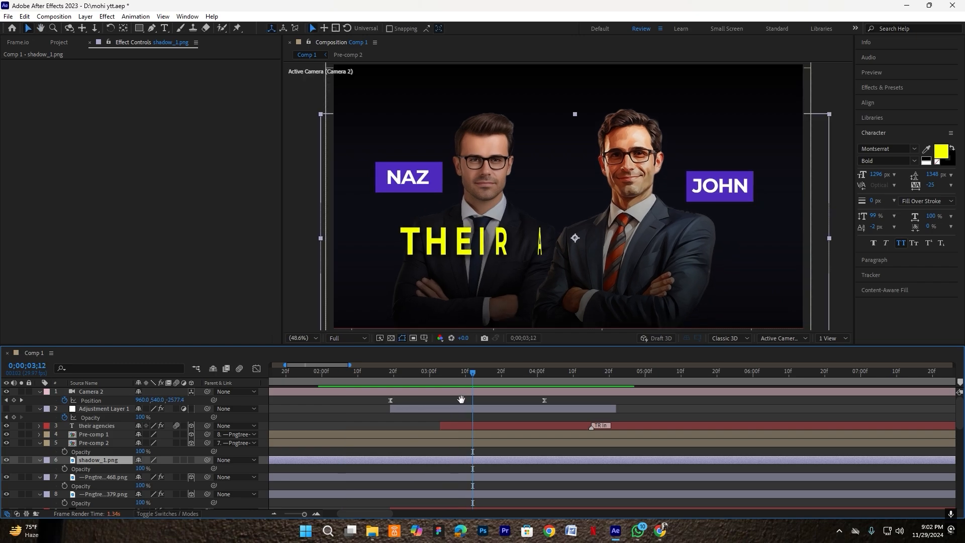
- Create a new text layer reading "the same day" at 0;00;04;13
{"action": "left_click", "coordinate": [575, 426]}
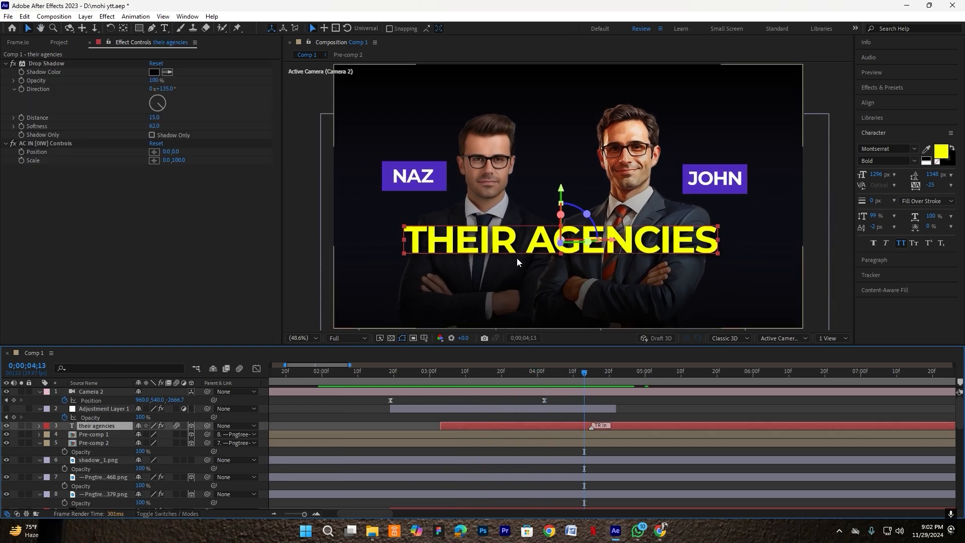
{"action": "left_click", "coordinate": [165, 29]}
{"action": "left_click", "coordinate": [380, 285]}
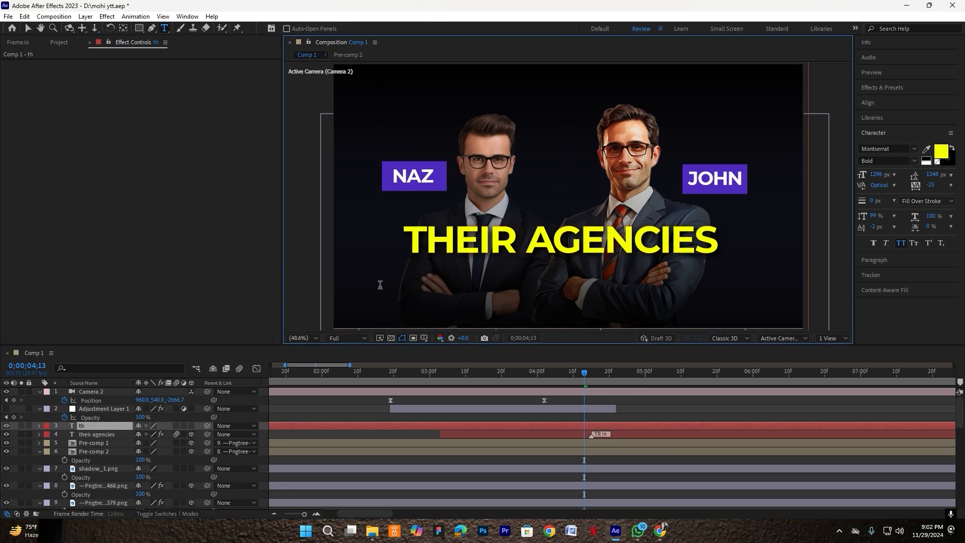
{"action": "type", "text": "the"}
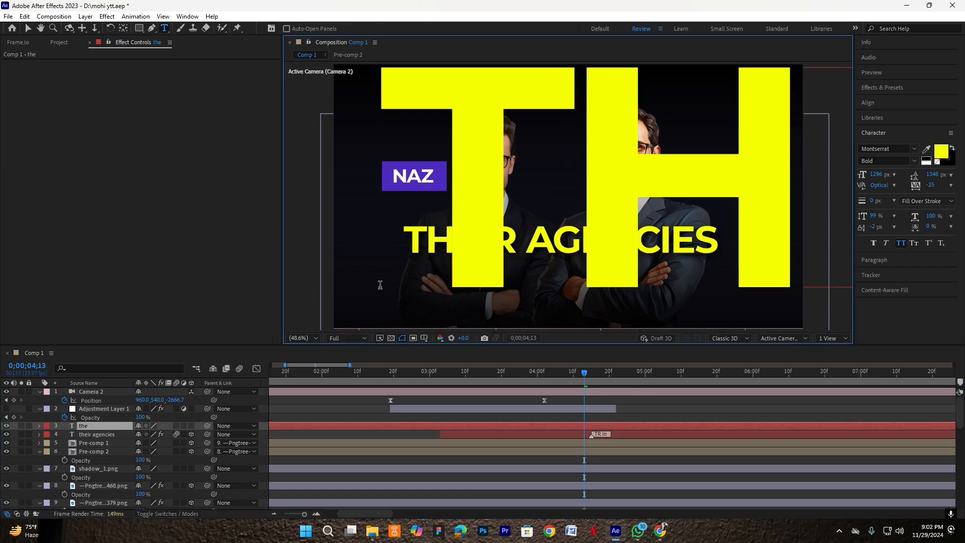
{"action": "type", "text": " same day"}
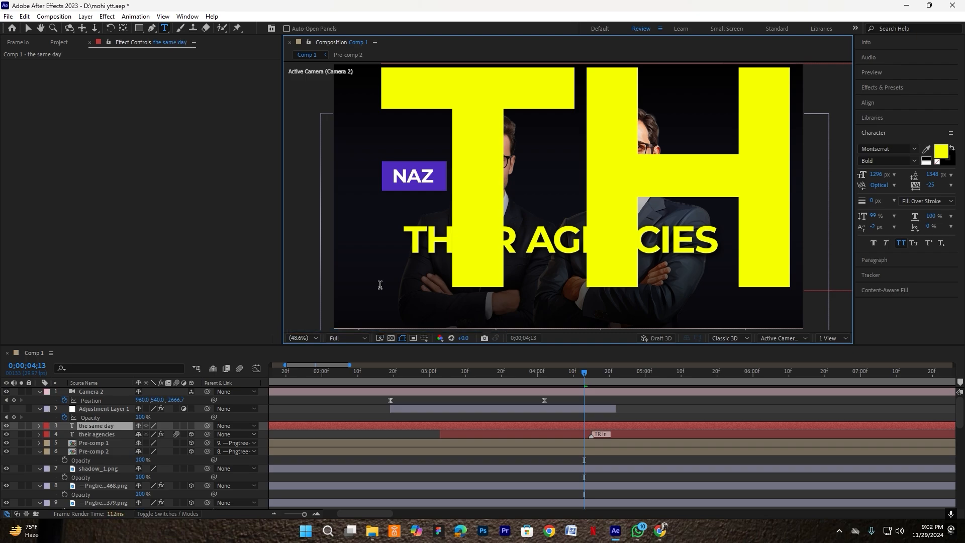
{"action": "left_click", "coordinate": [294, 436]}
{"action": "left_click", "coordinate": [105, 426]}
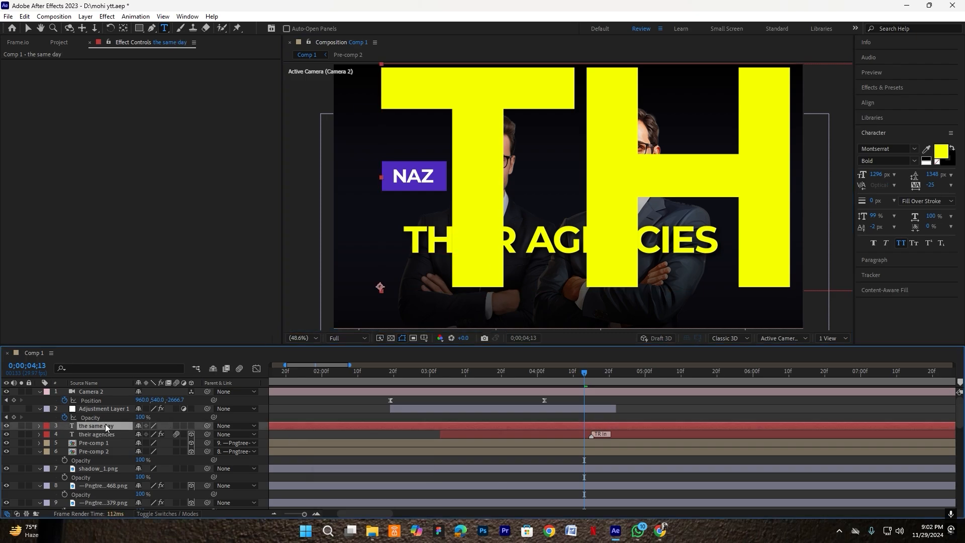
- Centre the "the same day" text in the frame and scale it down to 9%
{"action": "left_click", "coordinate": [123, 29]}
{"action": "key", "text": "s"}
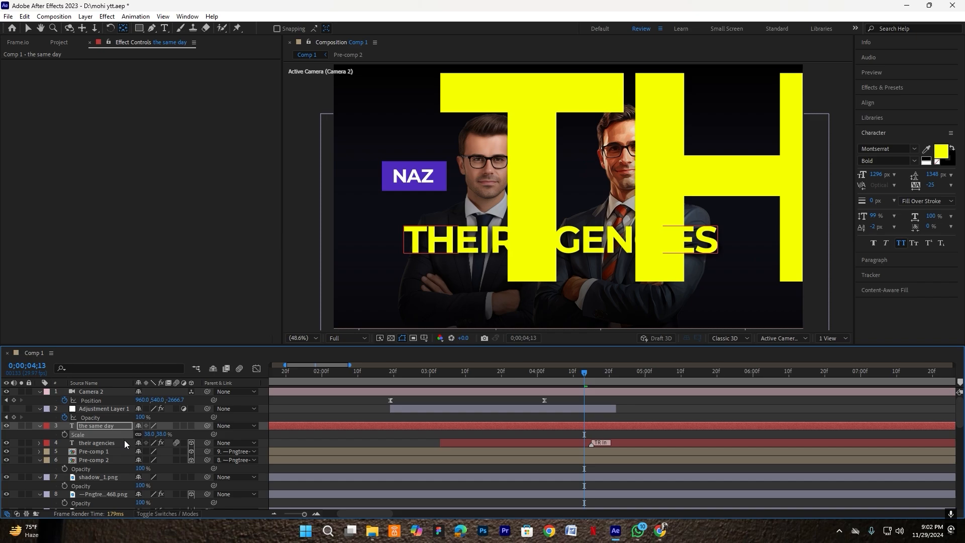
{"action": "key", "text": "ctrl+Home"}
{"action": "left_click_drag", "start_coordinate": [150, 436], "coordinate": [134, 436]}
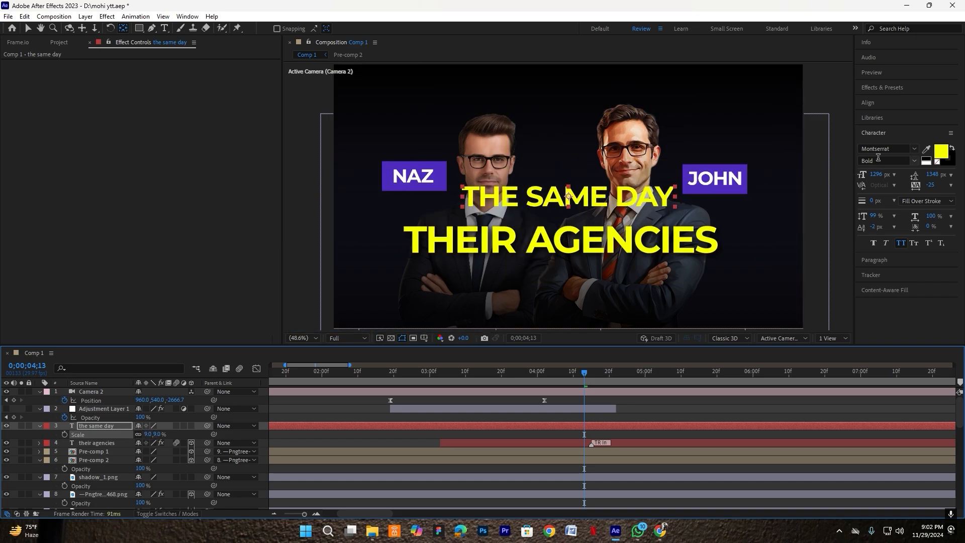
- Change the fill colour of the "the same day" text to white
{"action": "left_click", "coordinate": [941, 150]}
{"action": "left_click", "coordinate": [143, 183]}
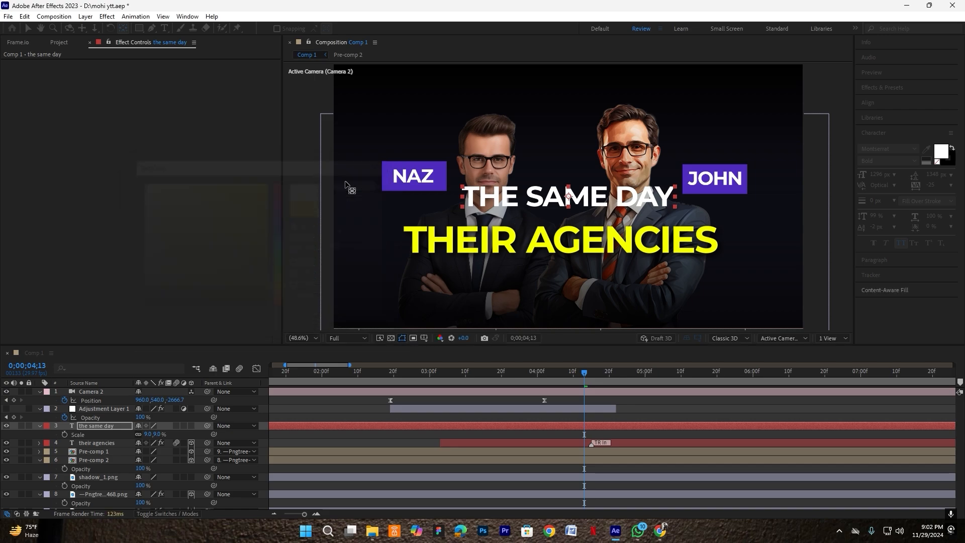
{"action": "left_click", "coordinate": [358, 183]}
- Set the "the same day" layer's scale to 6% and move it beneath the word "AGENCIES"
{"action": "left_click", "coordinate": [127, 428]}
{"action": "left_click", "coordinate": [150, 435]}
{"action": "type", "text": "\\"}
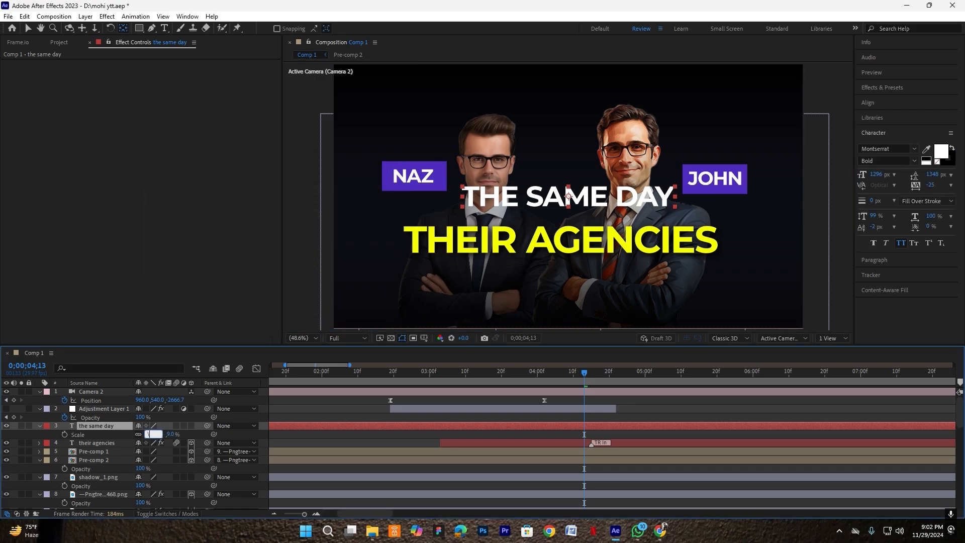
{"action": "type", "text": "6"}
{"action": "key", "text": "Return"}
{"action": "key", "text": "v"}
{"action": "left_click_drag", "start_coordinate": [587, 196], "coordinate": [665, 266]}
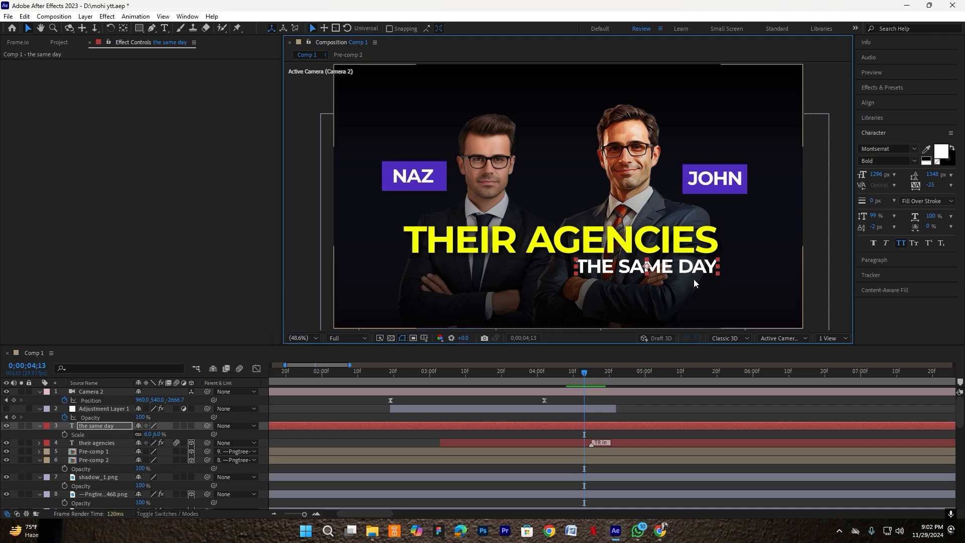
- Set the "the same day" text to Montserrat Medium and turn off All Caps
{"action": "double_click", "coordinate": [688, 267]}
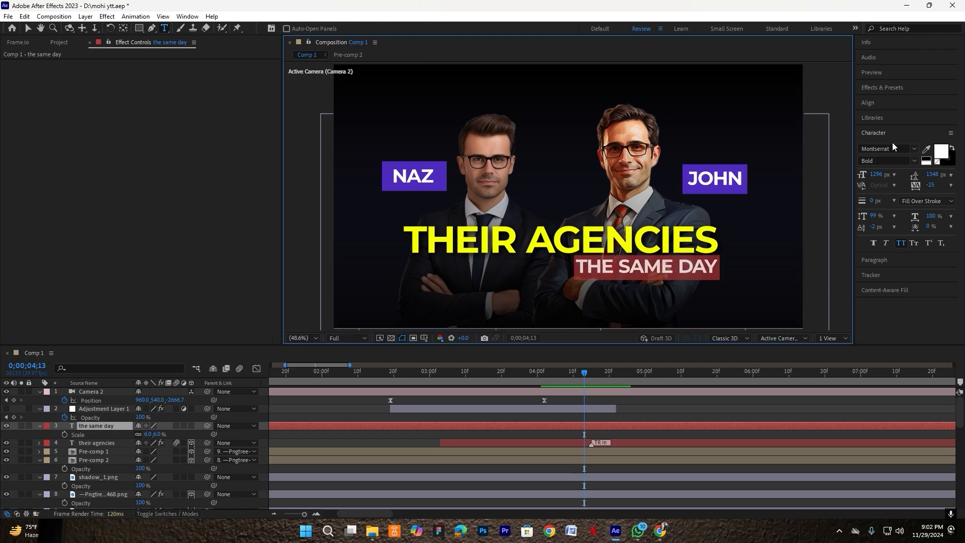
{"action": "left_click", "coordinate": [911, 160]}
{"action": "left_click", "coordinate": [876, 279]}
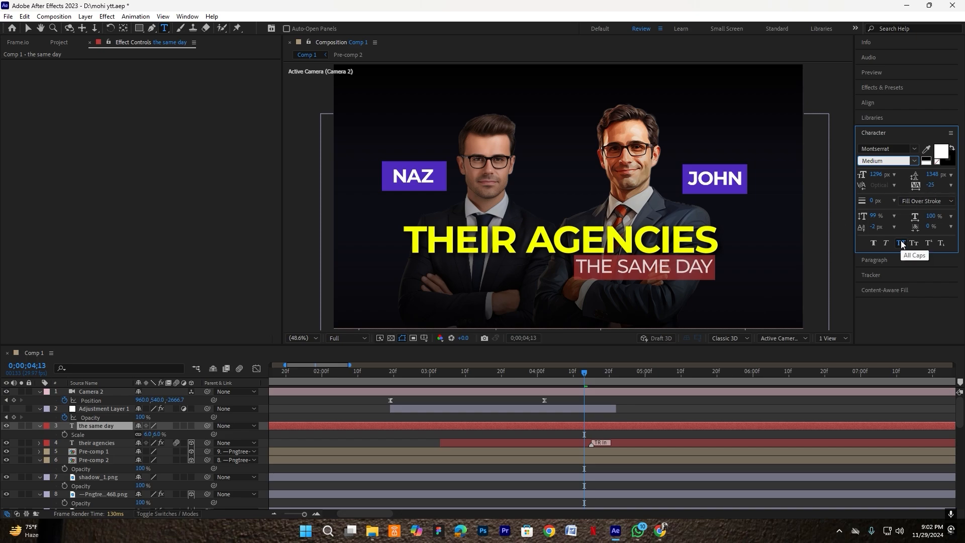
{"action": "left_click", "coordinate": [900, 244]}
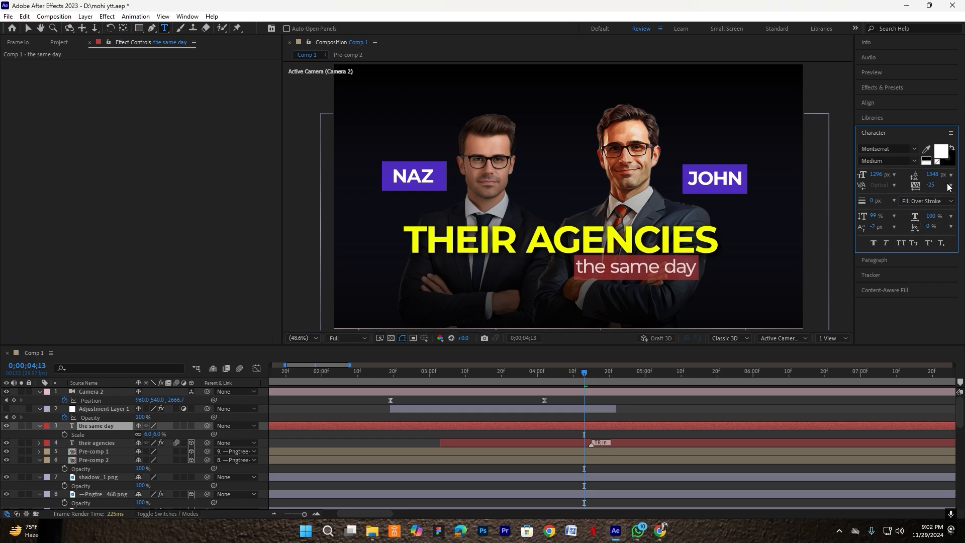
{"action": "left_click", "coordinate": [676, 401]}
- Set the "the same day" layer's scale to 7% and reposition it just below the yellow title's right end
{"action": "key", "text": "v"}
{"action": "left_click", "coordinate": [646, 266]}
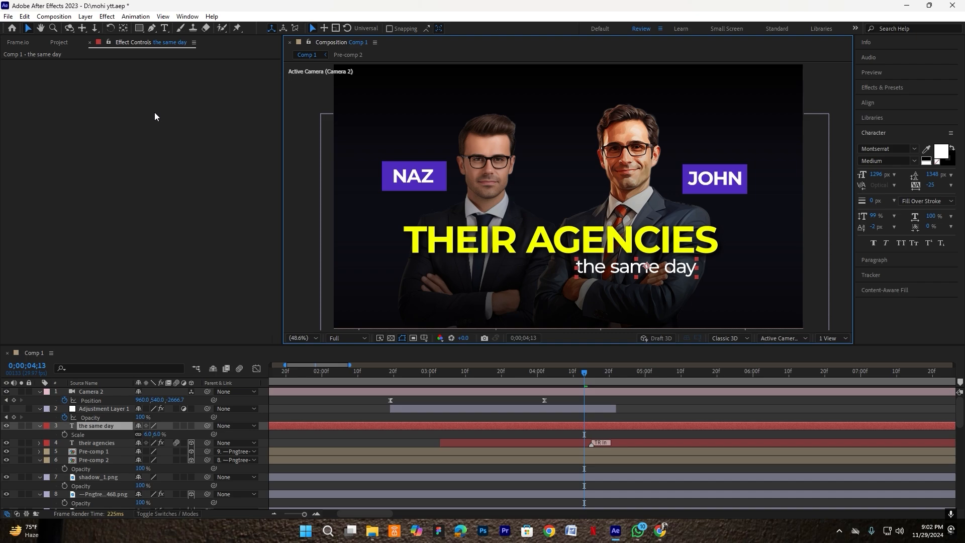
{"action": "left_click", "coordinate": [124, 28]}
{"action": "left_click", "coordinate": [148, 434]}
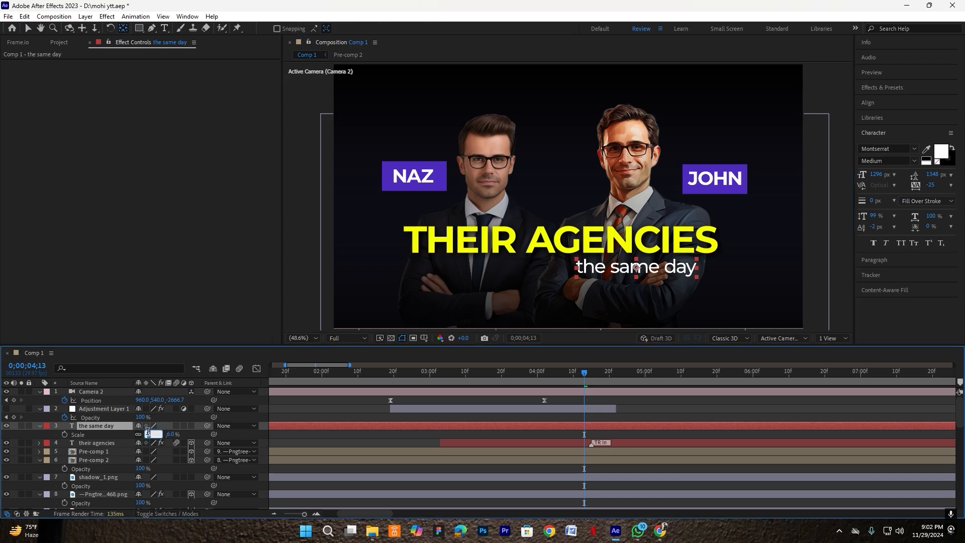
{"action": "type", "text": "7"}
{"action": "key", "text": "Return"}
{"action": "key", "text": "v"}
{"action": "left_click_drag", "start_coordinate": [661, 268], "coordinate": [668, 270]}
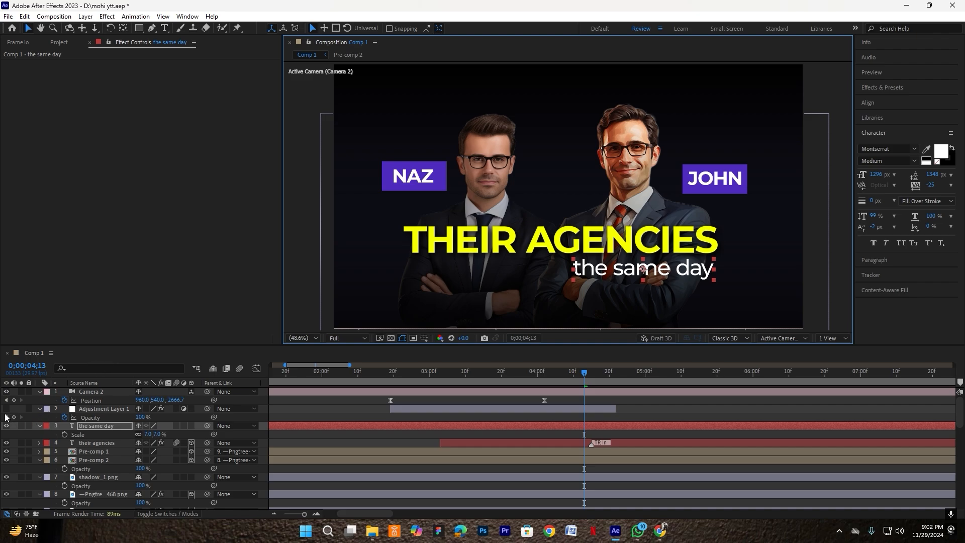
- Show Adjustment Layer 1 and copy the Drop Shadow effect from "their agencies" onto "the same day"
{"action": "left_click", "coordinate": [6, 409]}
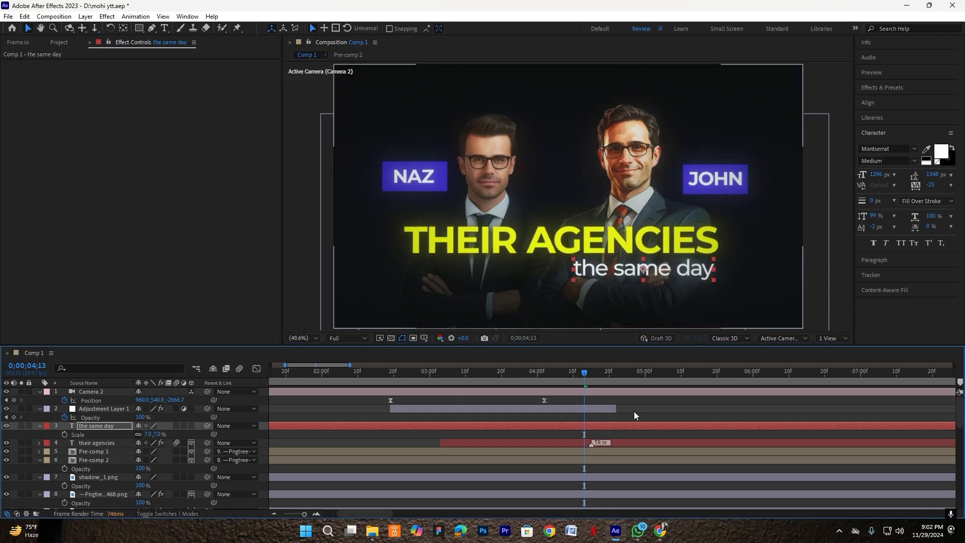
{"action": "left_click", "coordinate": [634, 412]}
{"action": "left_click", "coordinate": [103, 427]}
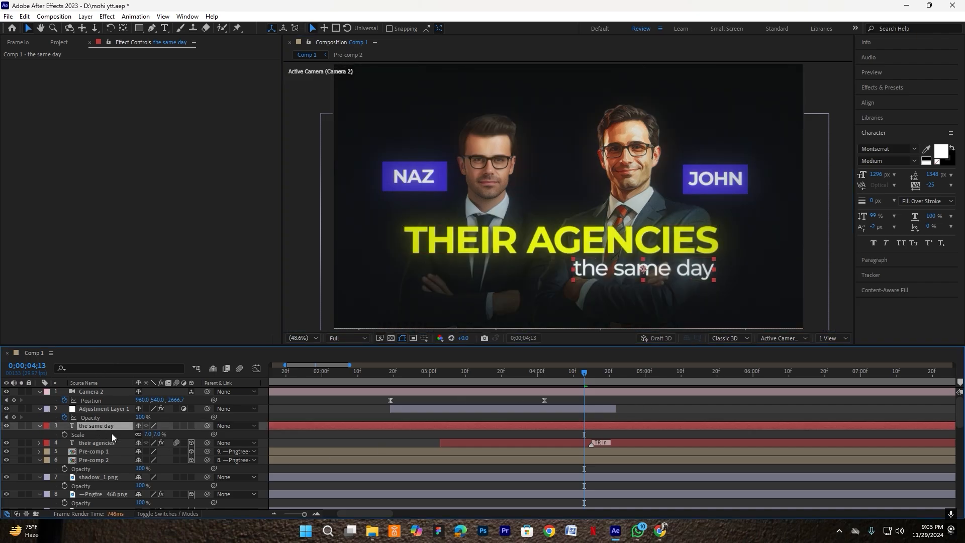
{"action": "key", "text": "ctrl+Down"}
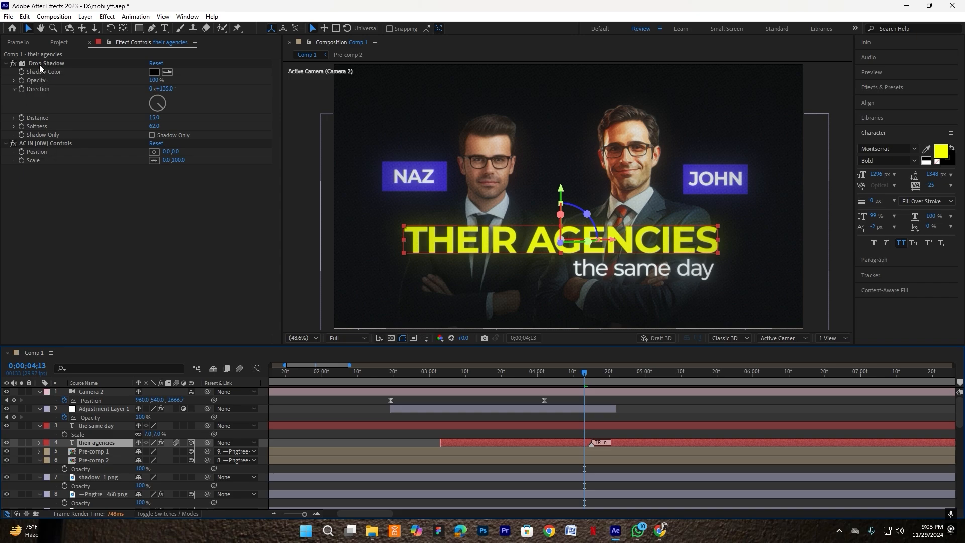
{"action": "left_click", "coordinate": [39, 64]}
{"action": "key", "text": "ctrl+c"}
{"action": "left_click", "coordinate": [101, 426]}
{"action": "key", "text": "ctrl+v"}
{"action": "left_click", "coordinate": [659, 416]}
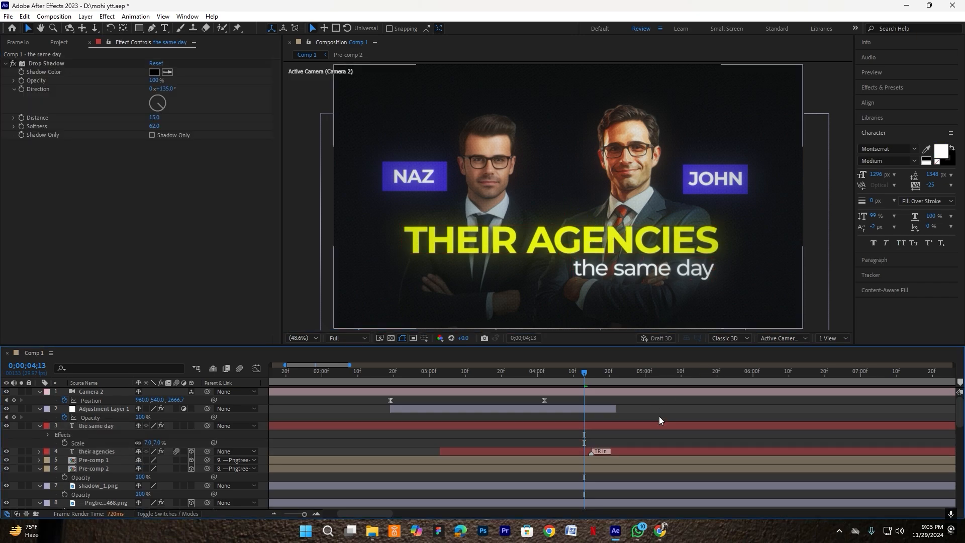
- Apply the Fade Up Words animation preset to the "the same day" layer at 0;00;04;13
{"action": "left_click", "coordinate": [561, 425]}
{"action": "key", "text": "ctrl+space"}
{"action": "type", "text": "f"}
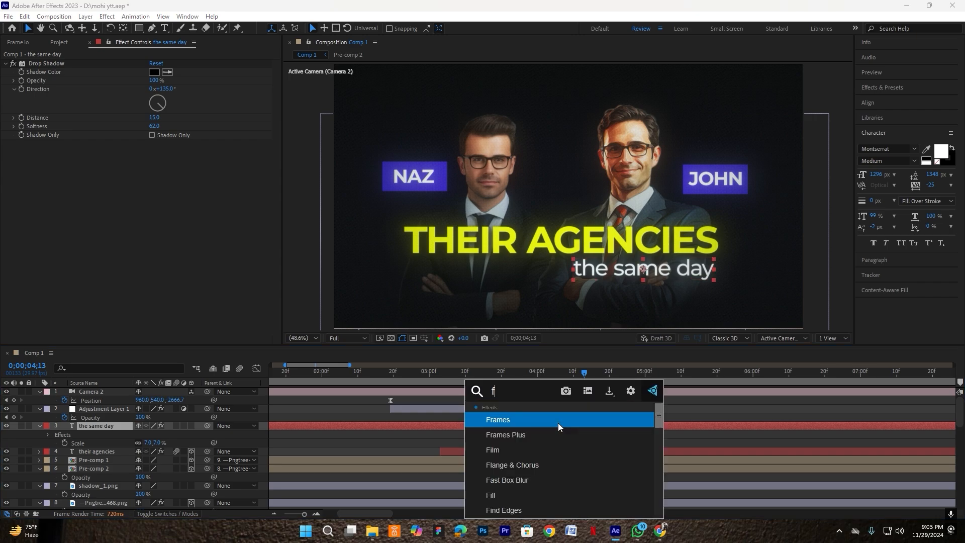
{"action": "type", "text": "ade up"}
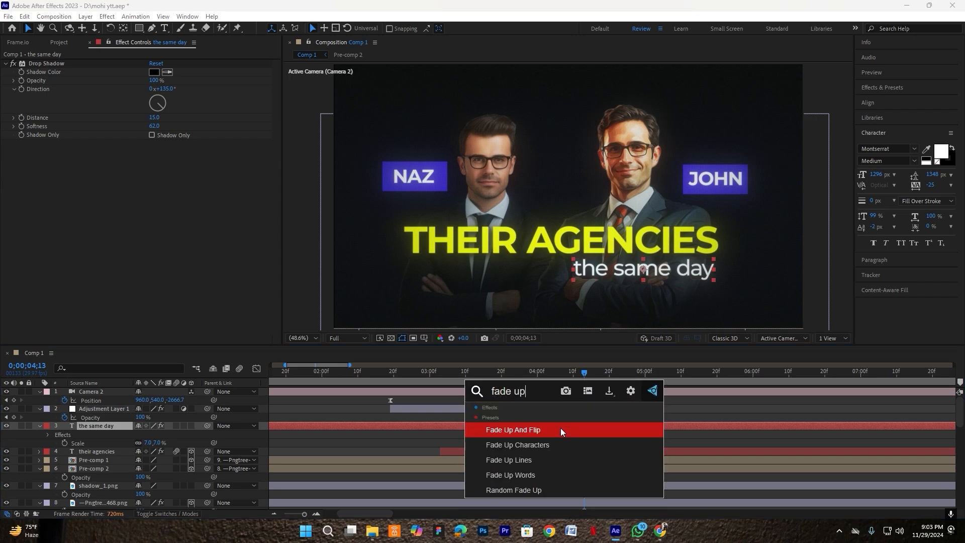
{"action": "left_click", "coordinate": [548, 475]}
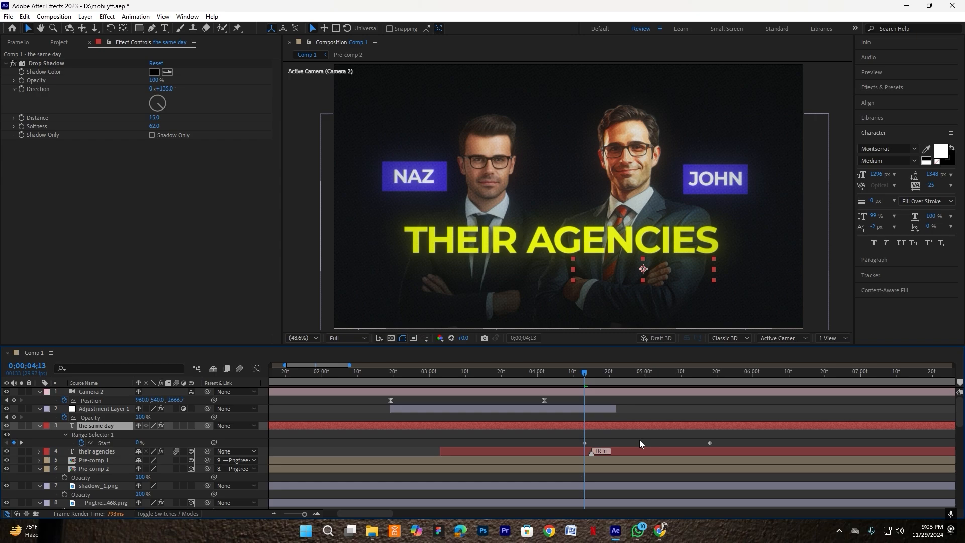
- Retime the "the same day" fade keyframes to about 0;00;04;02 and 0;00;04;23, and preview the reveal
{"action": "left_click_drag", "start_coordinate": [710, 443], "coordinate": [660, 443]}
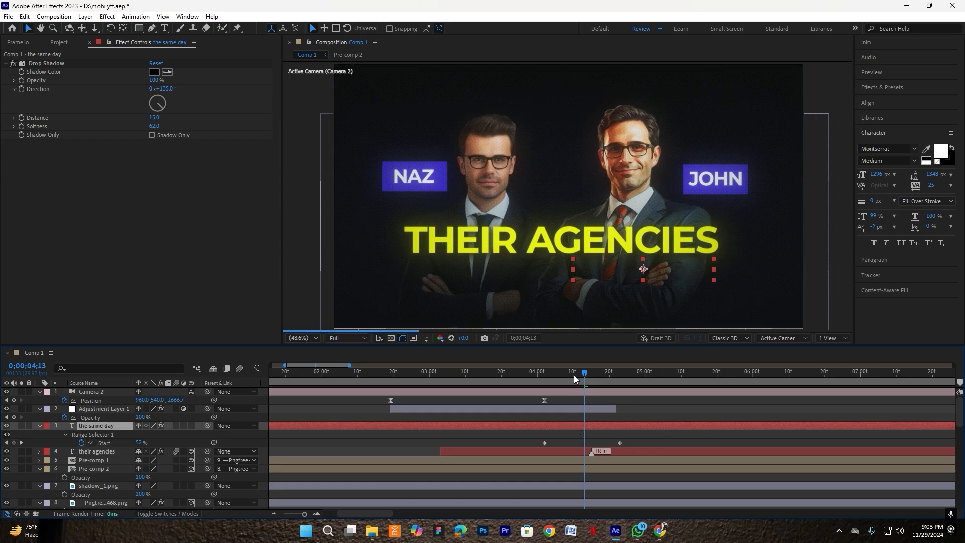
{"action": "key", "text": "space"}
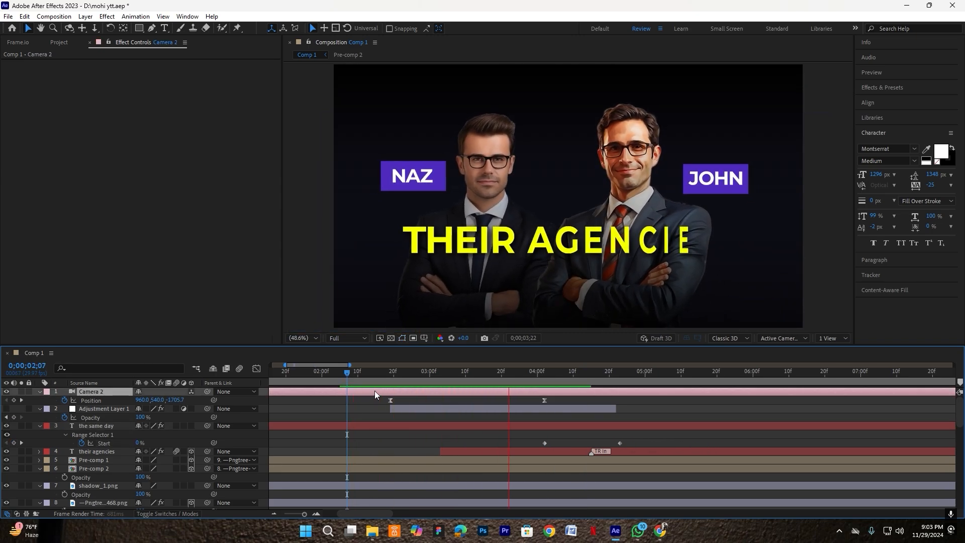
{"action": "left_click", "coordinate": [630, 378]}
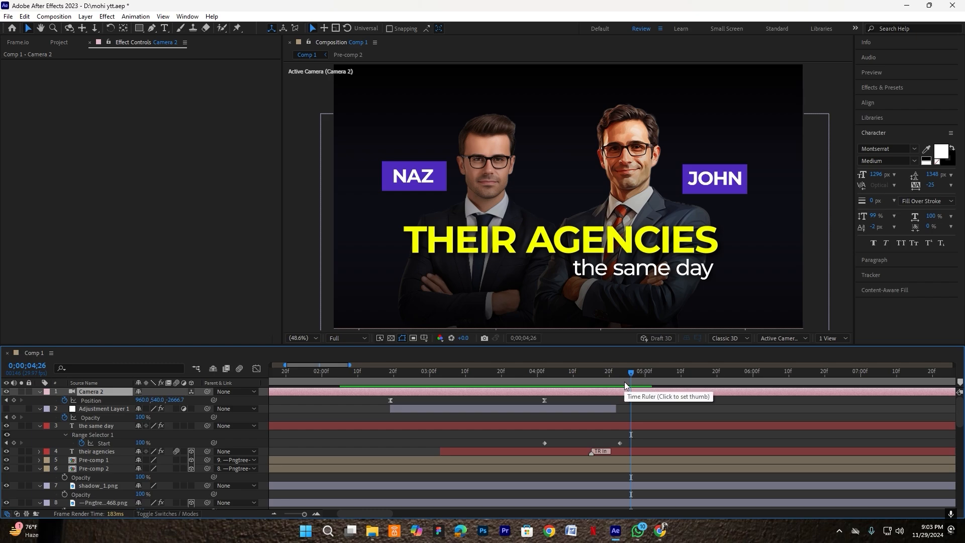
- Extend Adjustment Layer 1 to about 0;00;05;17 and parent Camera 2 to a new null object
{"action": "left_click_drag", "start_coordinate": [615, 409], "coordinate": [710, 409]}
{"action": "right_click", "coordinate": [266, 408]}
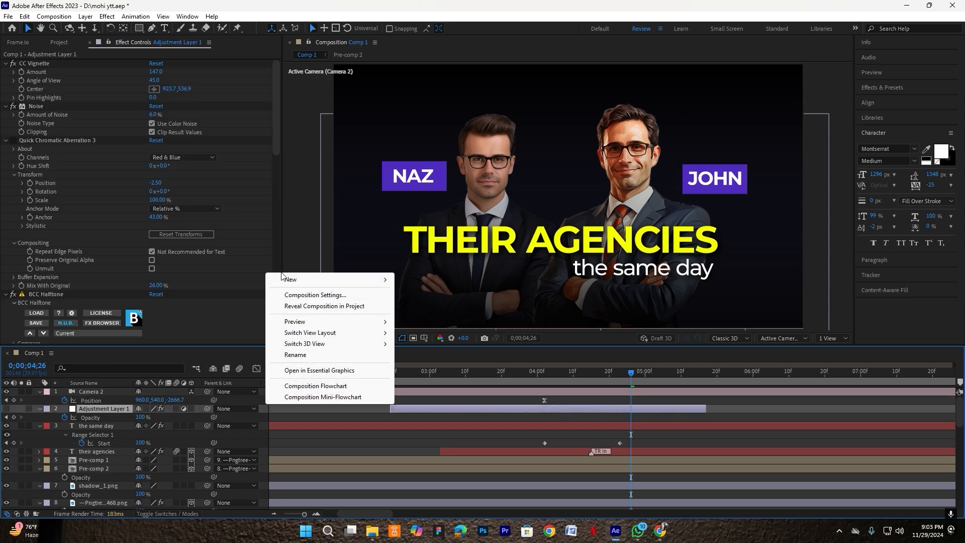
{"action": "mouse_move", "coordinate": [281, 278]}
{"action": "left_click", "coordinate": [433, 339]}
{"action": "left_click_drag", "start_coordinate": [128, 412], "coordinate": [110, 390]}
{"action": "left_click", "coordinate": [94, 397]}
{"action": "left_click_drag", "start_coordinate": [207, 399], "coordinate": [87, 393]}
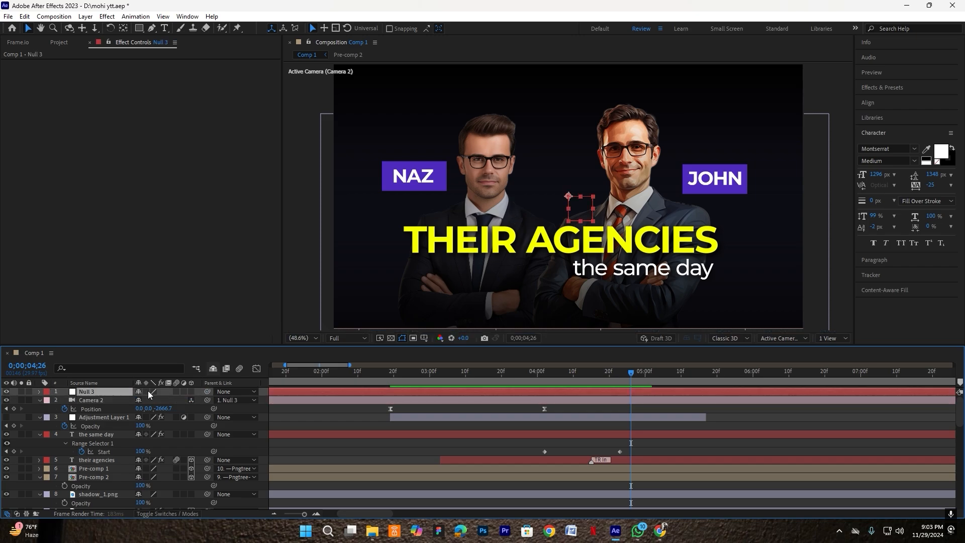
- Make the null 3D with a Position keyframe at 0;00;04;26, and extend Adjustment Layer 1 to about 0;00;06;26
{"action": "left_click", "coordinate": [104, 391]}
{"action": "key", "text": "p"}
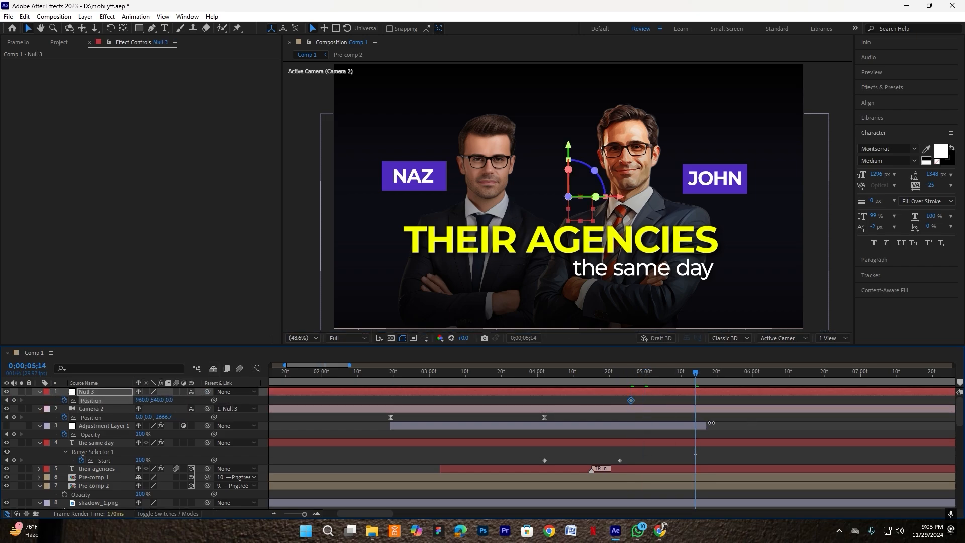
{"action": "left_click_drag", "start_coordinate": [711, 422], "coordinate": [846, 425]}
- Keyframe the null's Position at 0;00;05;27 to 1396, 540, 551 so the camera pushes toward the man labelled John
{"action": "left_click_drag", "start_coordinate": [741, 380], "coordinate": [743, 381]}
{"action": "left_click", "coordinate": [500, 393]}
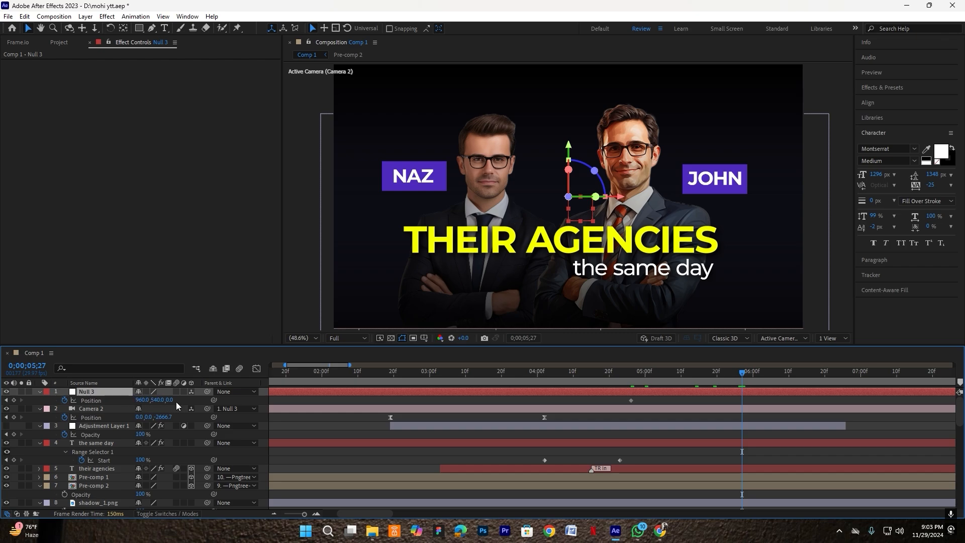
{"action": "left_click_drag", "start_coordinate": [170, 400], "coordinate": [336, 409]}
{"action": "left_click_drag", "start_coordinate": [179, 401], "coordinate": [250, 407]}
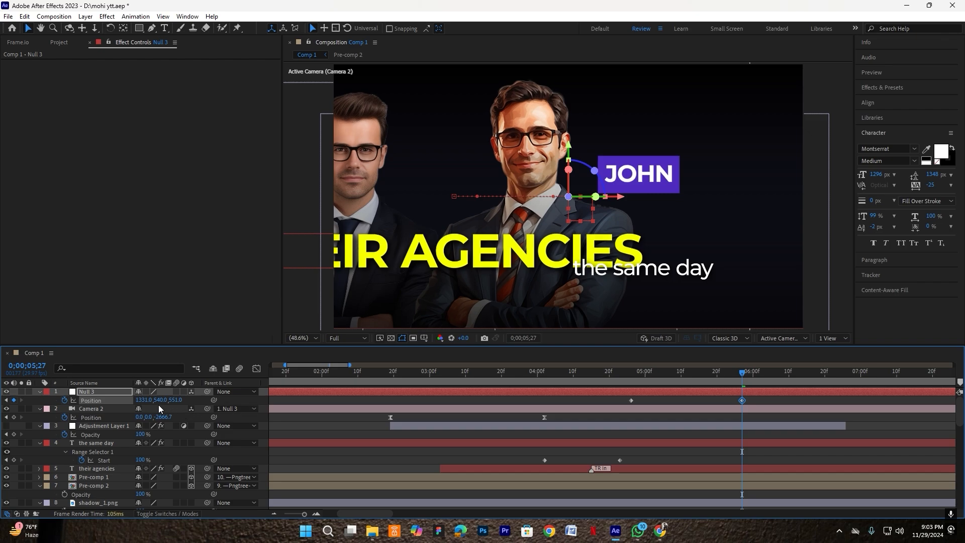
{"action": "left_click_drag", "start_coordinate": [152, 401], "coordinate": [178, 401]}
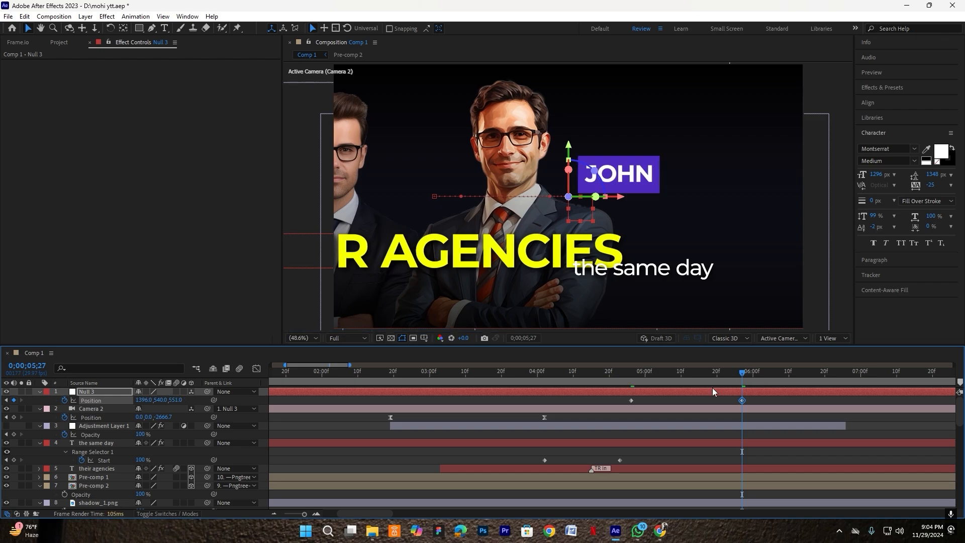
- Return to 0;00;04;25 and turn the "the same day" text into a 3D layer
{"action": "left_click", "coordinate": [626, 379]}
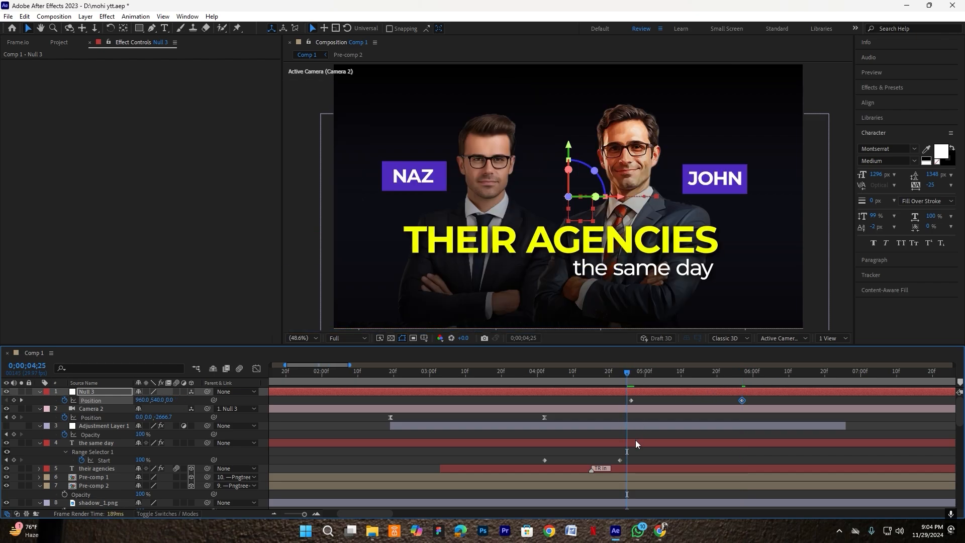
{"action": "left_click", "coordinate": [40, 442]}
{"action": "left_click", "coordinate": [95, 442]}
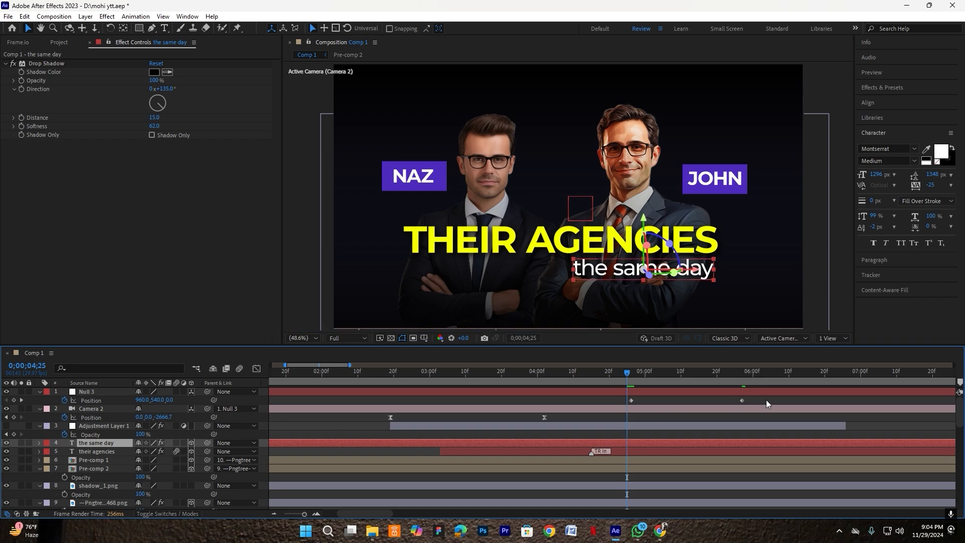
- Apply Easy Ease to both of the null's Position keyframes
{"action": "left_click_drag", "start_coordinate": [767, 400], "coordinate": [612, 409]}
{"action": "key", "text": "F9"}
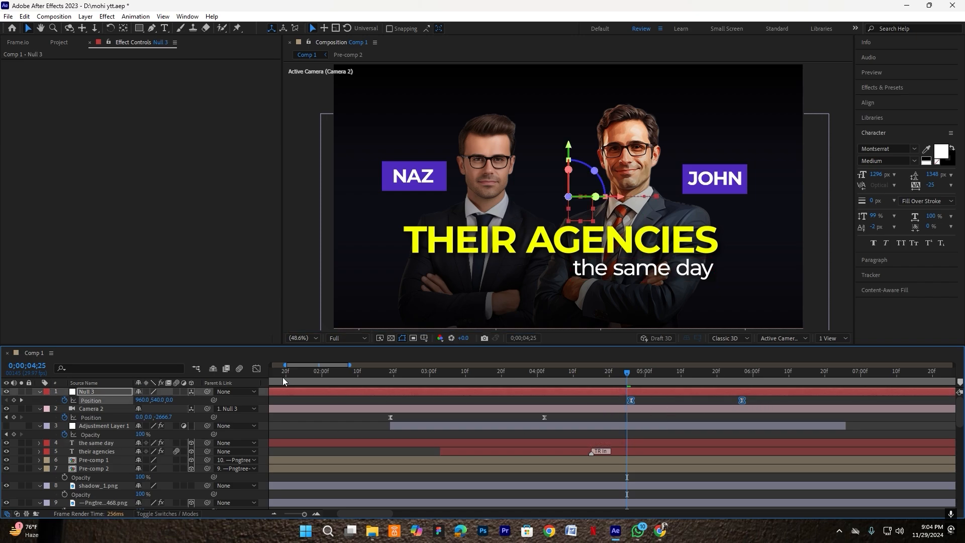
- Set the current time to 0;00;04;26 and collapse the revealed properties of Pre-comp 2 and shadow_1.png
{"action": "left_click", "coordinate": [257, 368]}
{"action": "left_click_drag", "start_coordinate": [528, 430], "coordinate": [663, 487]}
{"action": "left_click", "coordinate": [257, 369]}
{"action": "scroll", "coordinate": [532, 407], "scroll_direction": "down", "scroll_amount": 1}
{"action": "left_click", "coordinate": [527, 401]}
{"action": "left_click_drag", "start_coordinate": [530, 381], "coordinate": [533, 381]}
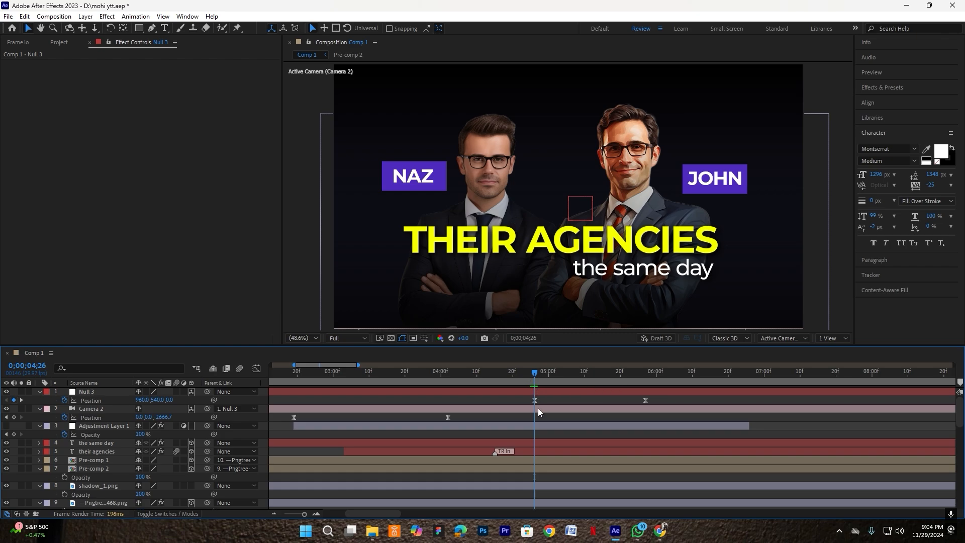
{"action": "left_click", "coordinate": [40, 468]}
{"action": "left_click", "coordinate": [40, 477]}
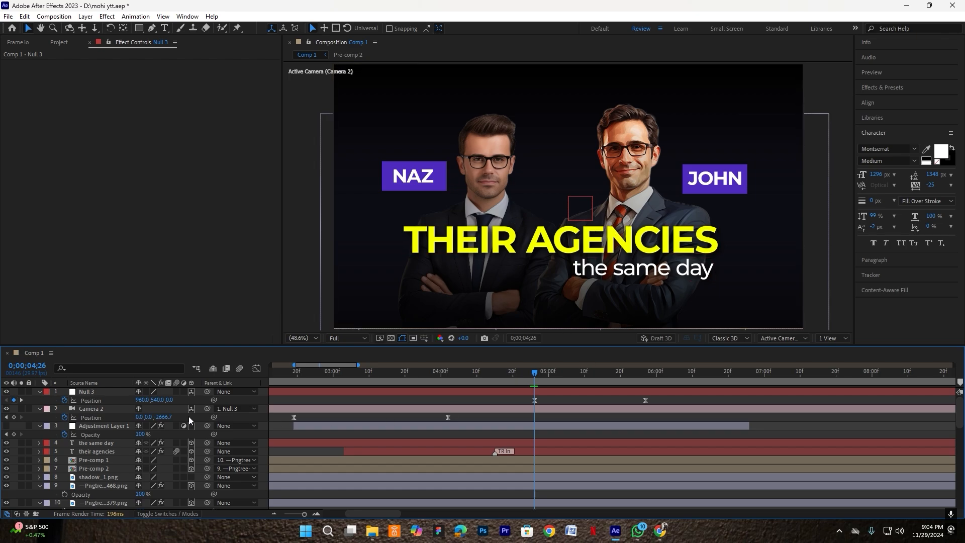
- Add Opacity keyframes at 0;00;04;26 to the "the same day" and "their agencies" text layers and Pre-comp 1
{"action": "left_click", "coordinate": [101, 443]}
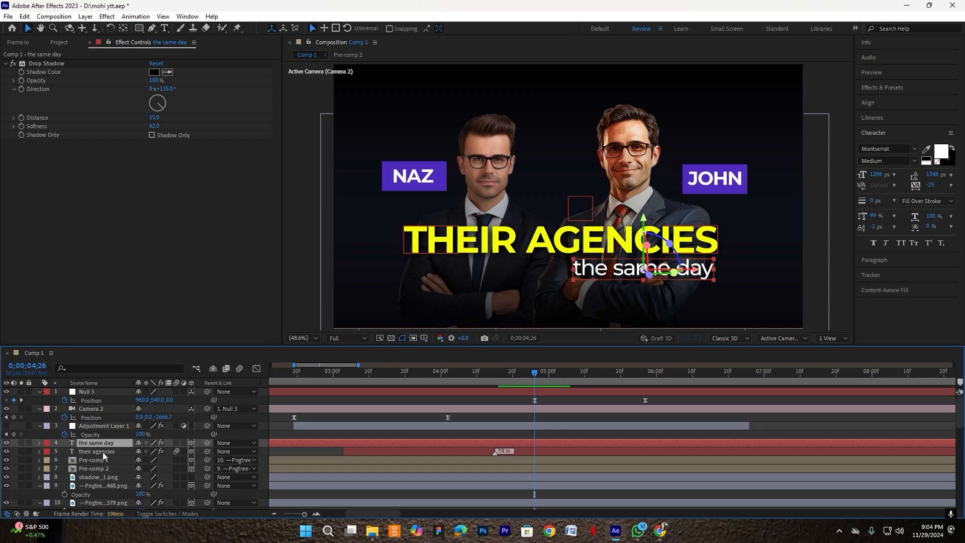
{"action": "left_click", "coordinate": [103, 451], "text": "shift"}
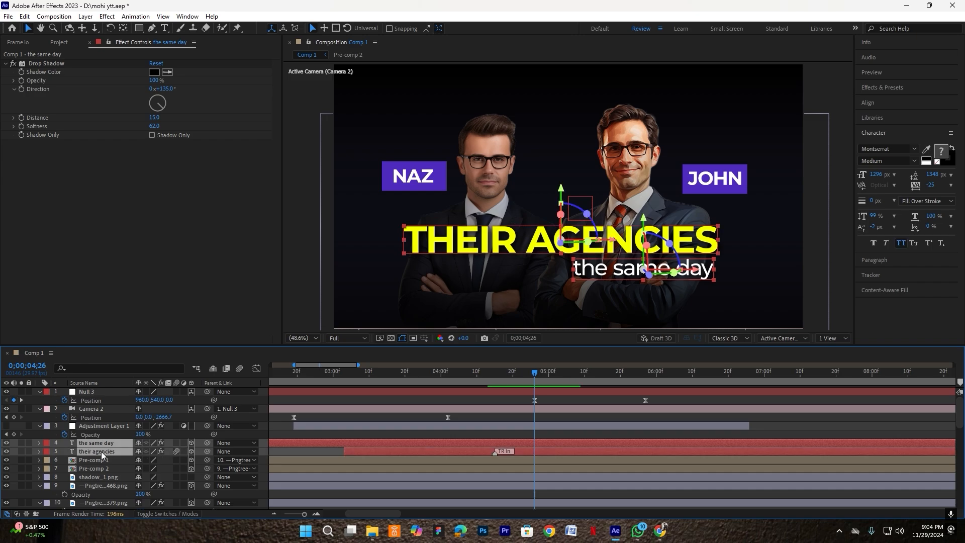
{"action": "left_click", "coordinate": [95, 467], "text": "shift"}
{"action": "left_click", "coordinate": [6, 468]}
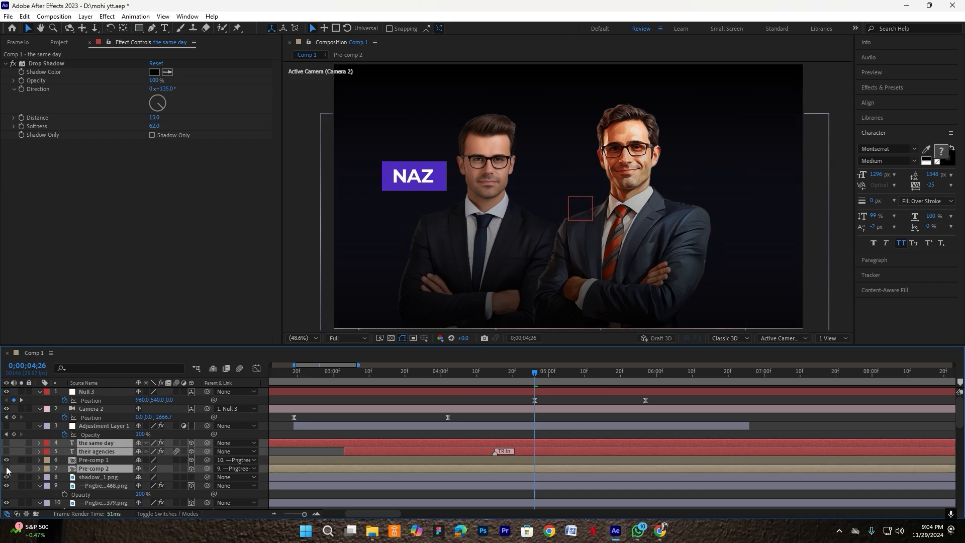
{"action": "left_click", "coordinate": [7, 468]}
{"action": "left_click", "coordinate": [94, 468], "text": "ctrl"}
{"action": "left_click", "coordinate": [94, 459], "text": "ctrl"}
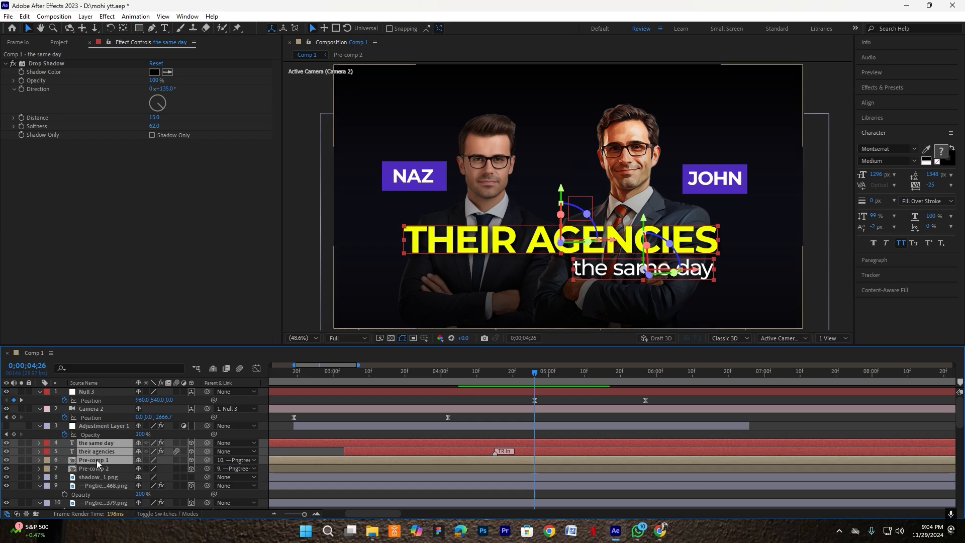
{"action": "left_click", "coordinate": [7, 459]}
{"action": "left_click", "coordinate": [7, 459]}
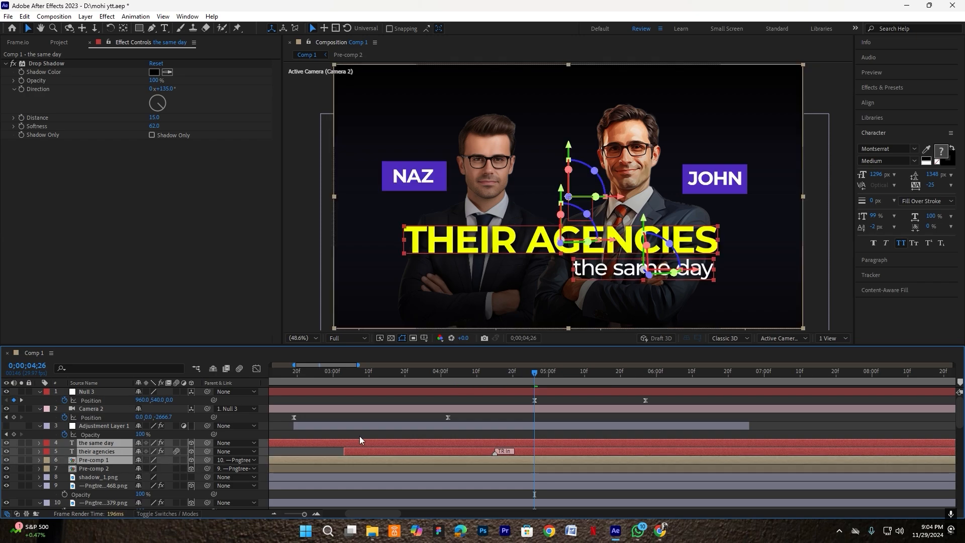
{"action": "key", "text": "alt+shift+t"}
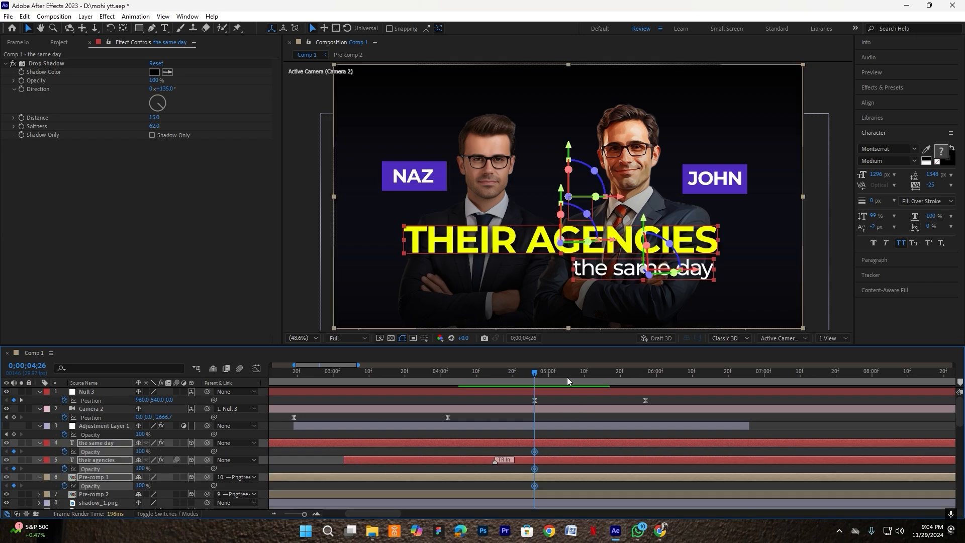
- Set the Opacity of both text layers and Pre-comp 1 to 0% at 0;00;05;09, and Easy Ease all their Opacity keyframes
{"action": "left_click", "coordinate": [576, 378]}
{"action": "left_click_drag", "start_coordinate": [140, 451], "coordinate": [4, 460]}
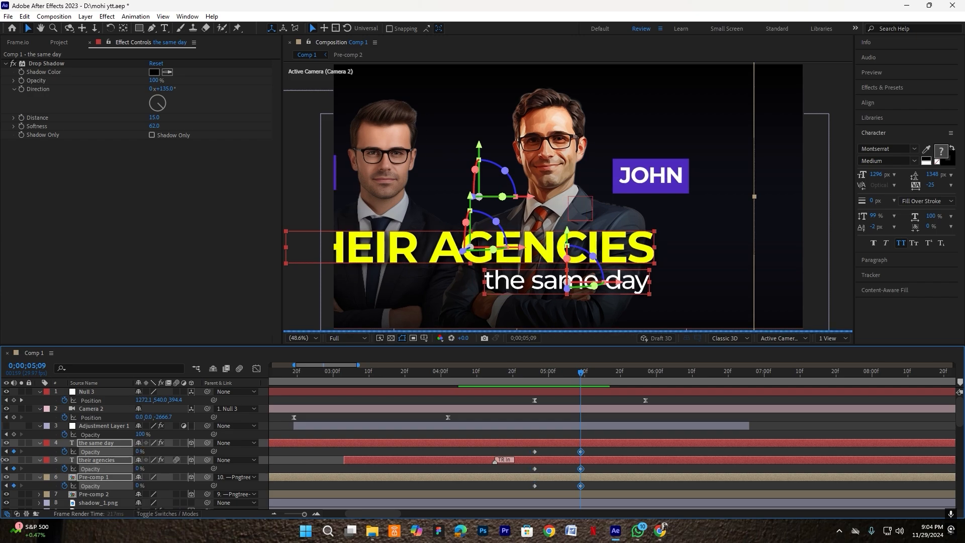
{"action": "left_click_drag", "start_coordinate": [593, 447], "coordinate": [504, 492]}
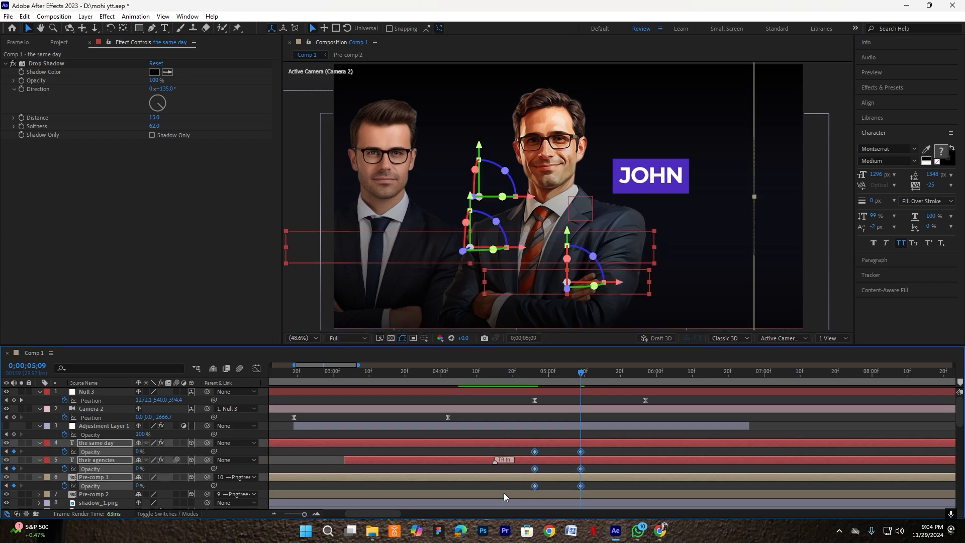
{"action": "key", "text": "F9"}
- Copy Pre-comp 1's Opacity keyframes onto the darker businessman layer ending in 379.png at 0;00;04;26, and check the fade-out
{"action": "scroll", "coordinate": [595, 450], "scroll_direction": "down", "scroll_amount": 3}
{"action": "left_click", "coordinate": [595, 455]}
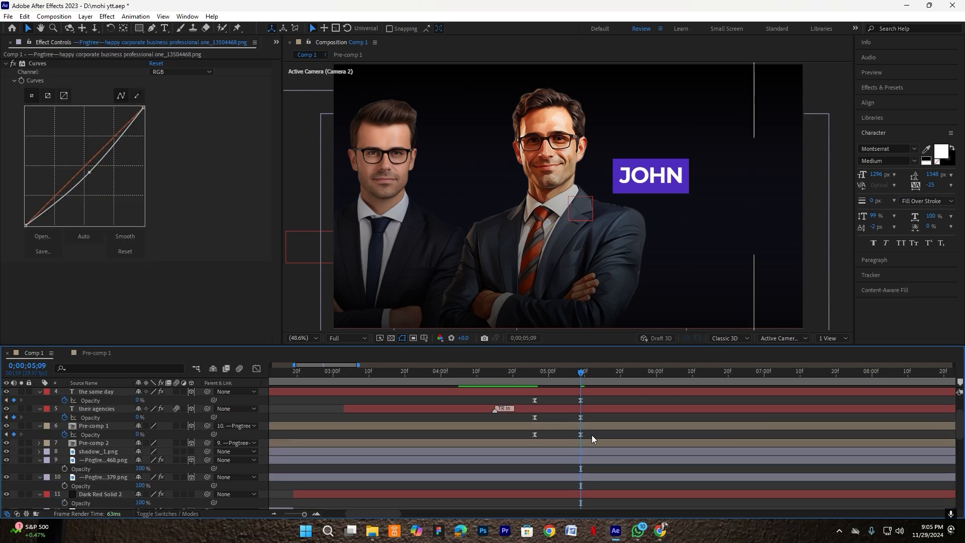
{"action": "left_click_drag", "start_coordinate": [592, 435], "coordinate": [526, 435]}
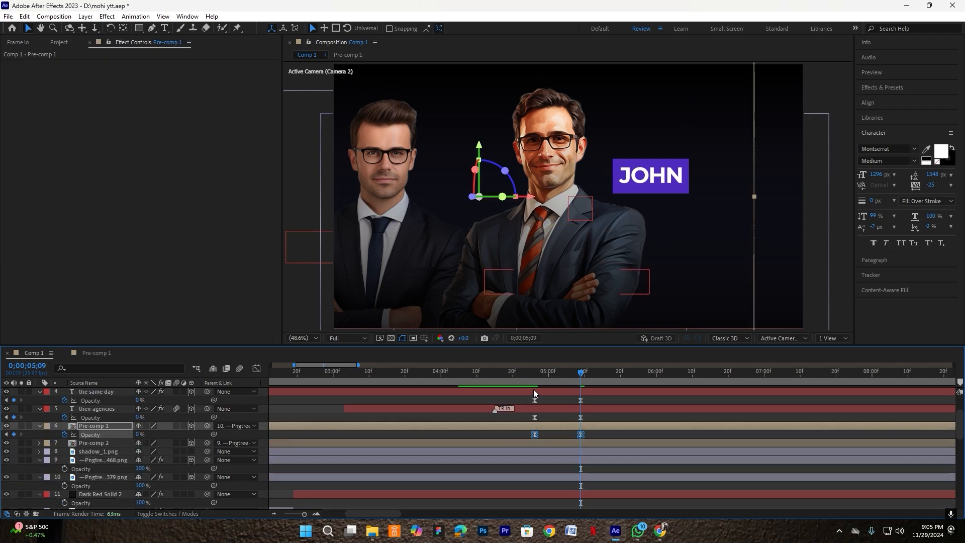
{"action": "key", "text": "j"}
{"action": "left_click", "coordinate": [96, 483]}
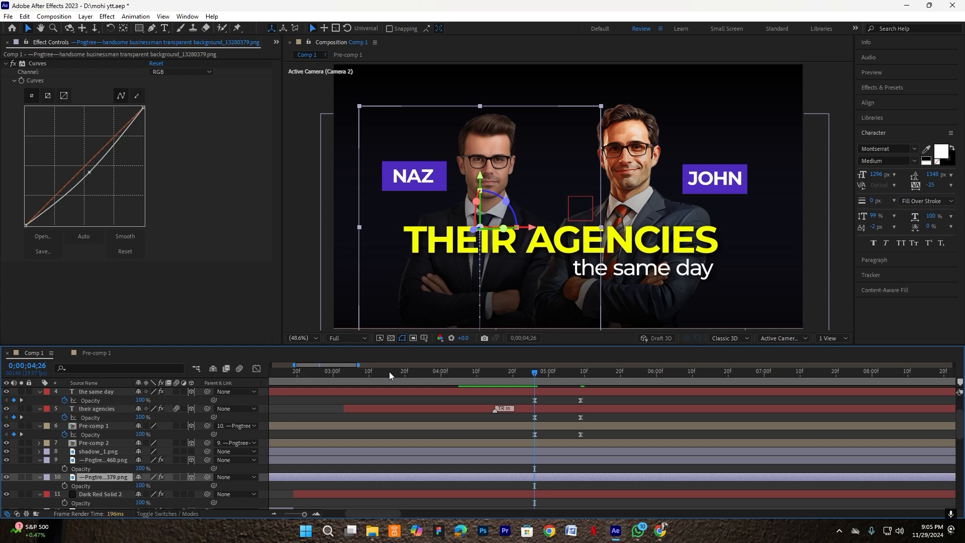
{"action": "key", "text": "ctrl+v"}
{"action": "key", "text": "u"}
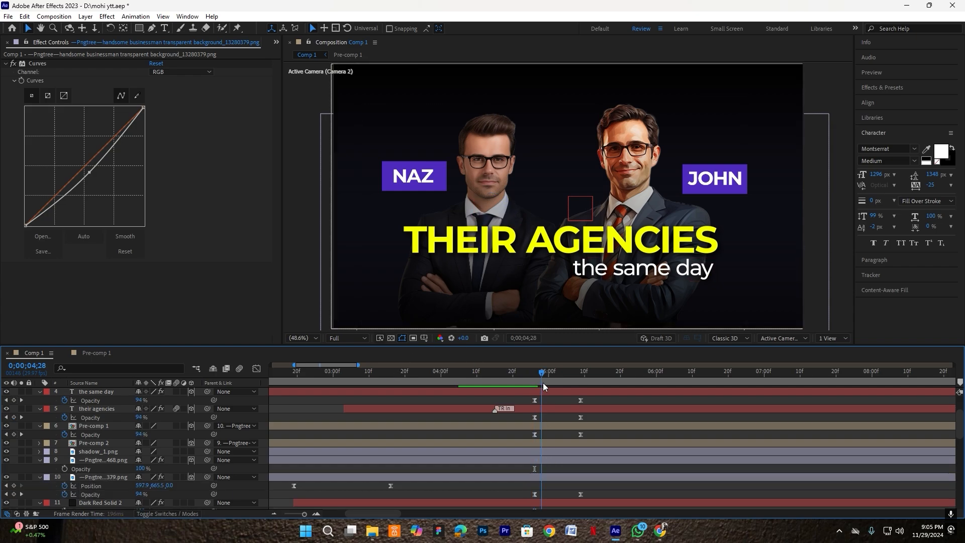
{"action": "left_click_drag", "start_coordinate": [543, 382], "coordinate": [580, 387]}
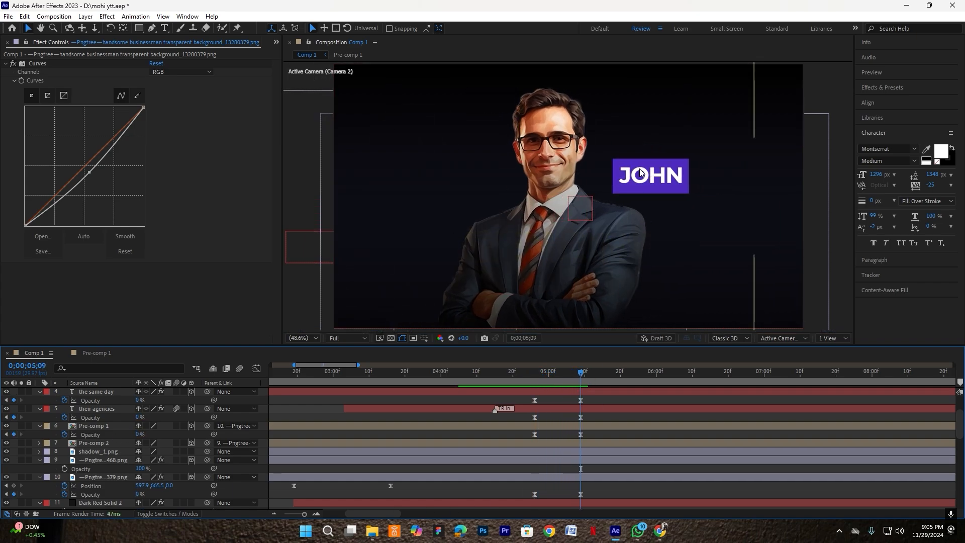
- Paste the same Opacity fade-out keyframes onto Pre-comp 2 at 0;00;04;26
{"action": "left_click", "coordinate": [114, 445]}
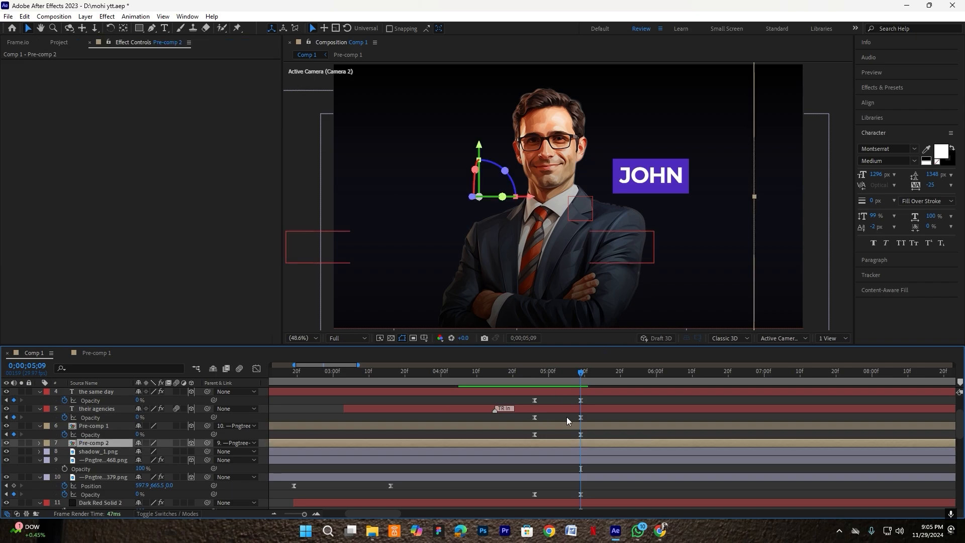
{"action": "key", "text": "j"}
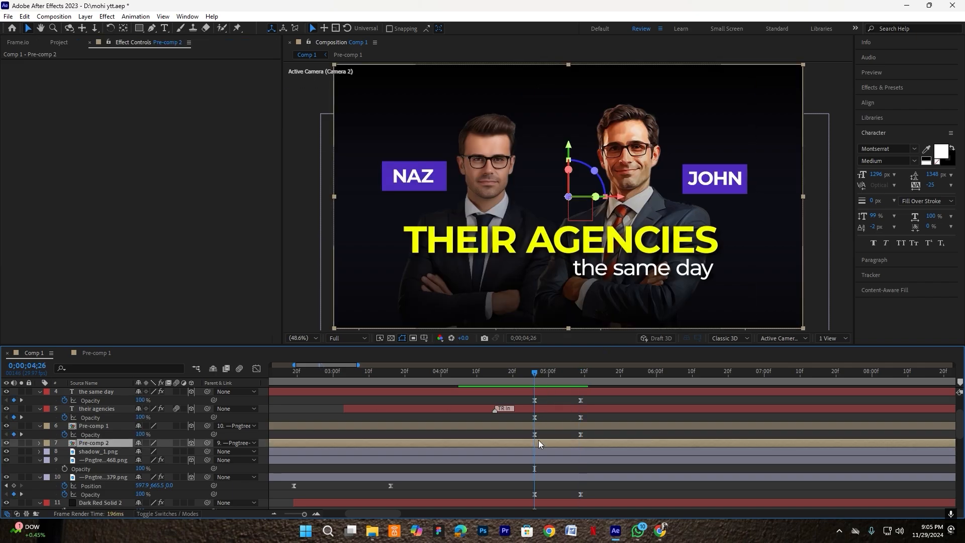
{"action": "key", "text": "ctrl+v"}
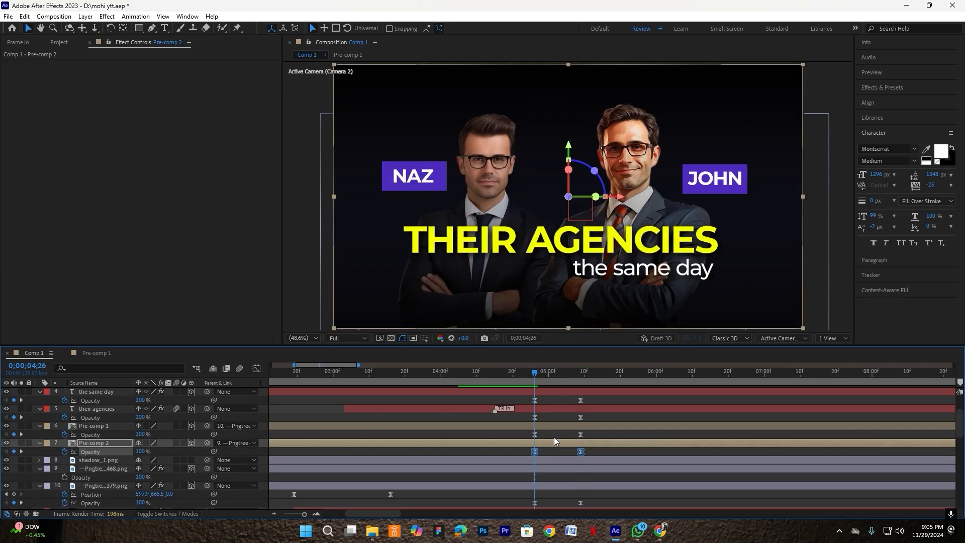
{"action": "left_click", "coordinate": [553, 436]}
- Preview the fade-outs and delay the null's final Position keyframe to 0;00;06;02 for a slower push-in
{"action": "left_click_drag", "start_coordinate": [538, 375], "coordinate": [483, 391]}
{"action": "scroll", "coordinate": [529, 437], "scroll_direction": "up", "scroll_amount": 3}
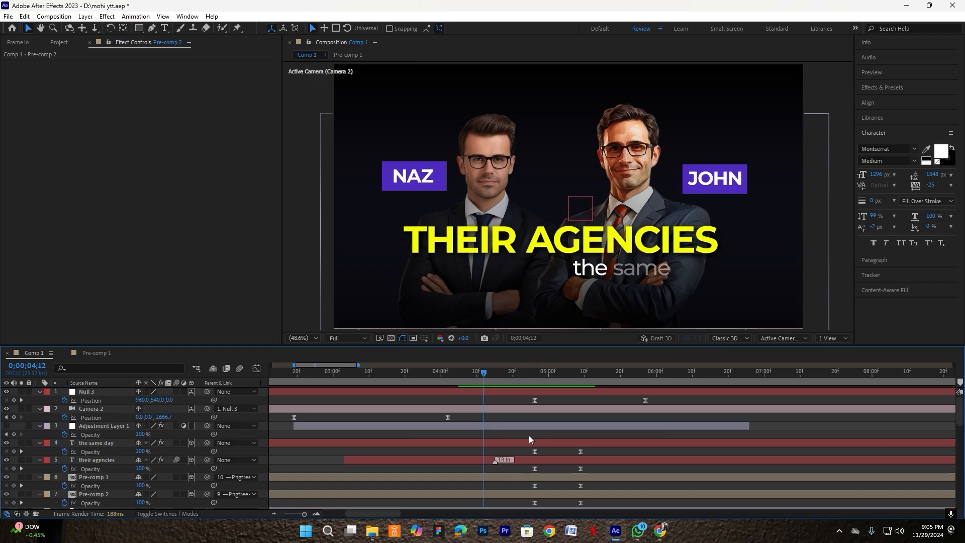
{"action": "left_click", "coordinate": [570, 300]}
{"action": "key", "text": "space"}
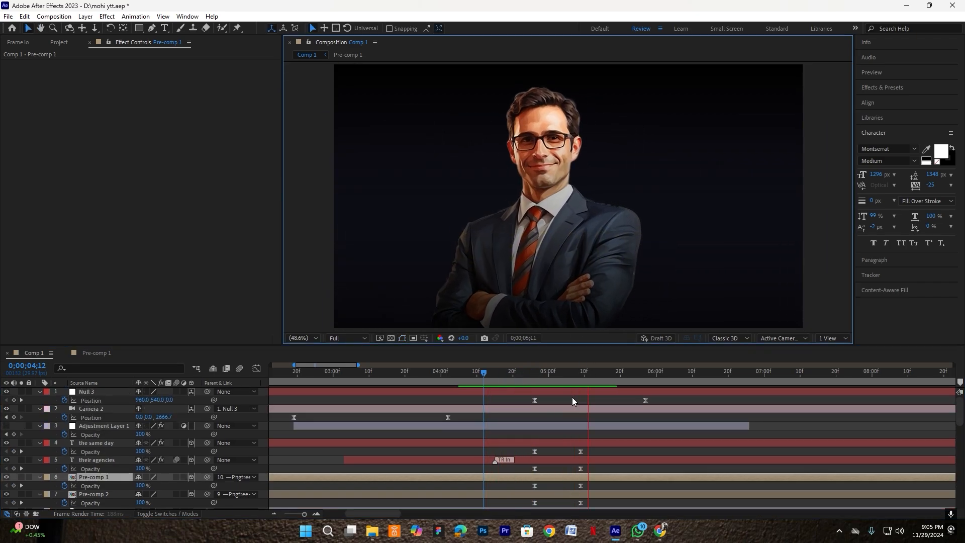
{"action": "key", "text": "space"}
{"action": "left_click", "coordinate": [654, 401]}
{"action": "left_click_drag", "start_coordinate": [646, 400], "coordinate": [665, 400]}
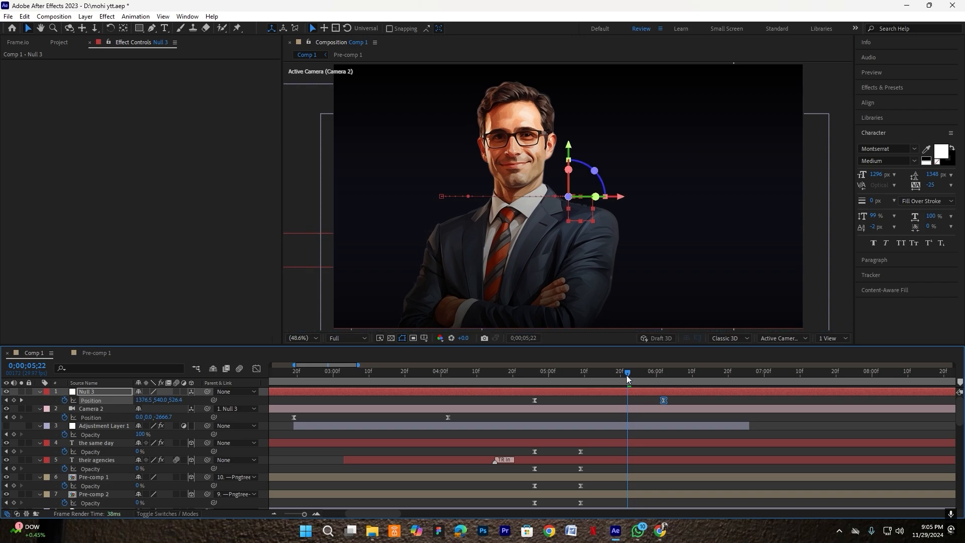
{"action": "left_click_drag", "start_coordinate": [627, 376], "coordinate": [510, 379]}
{"action": "left_click", "coordinate": [559, 300]}
{"action": "key", "text": "space"}
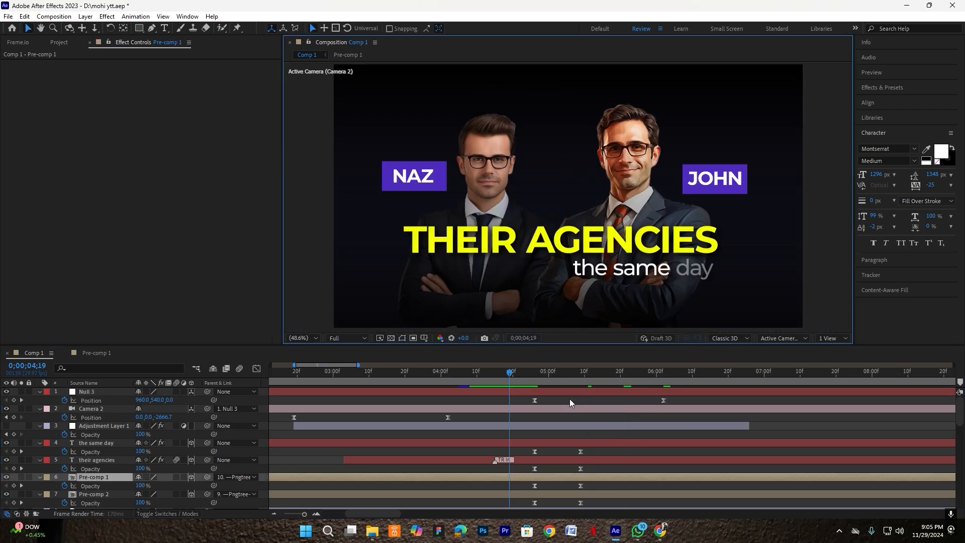
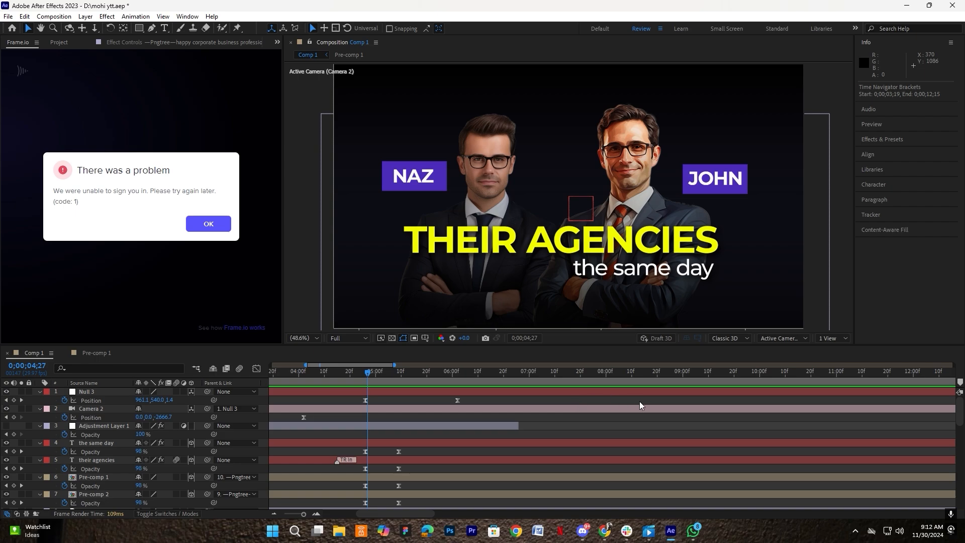
- At 0;00;06;02, draw a rectangle shape about 471 by 569 px in the empty area beside the remaining man
{"action": "left_click_drag", "start_coordinate": [390, 381], "coordinate": [457, 378]}
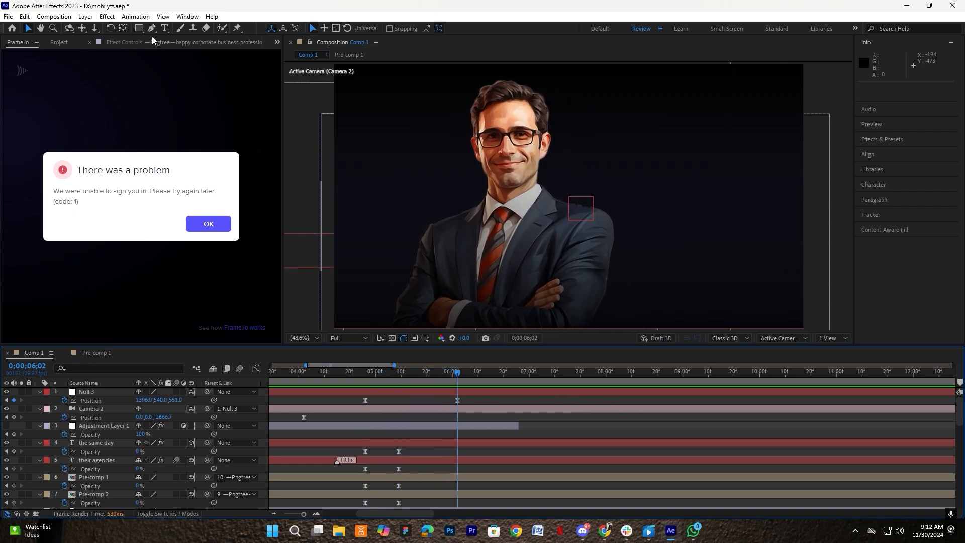
{"action": "left_click", "coordinate": [139, 28]}
{"action": "left_click_drag", "start_coordinate": [624, 130], "coordinate": [739, 269]}
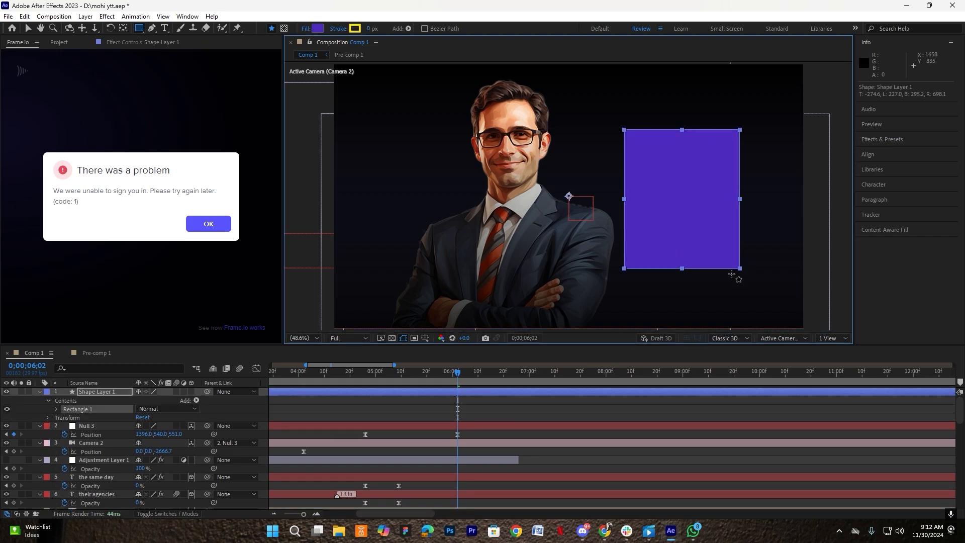
{"action": "left_click", "coordinate": [40, 392]}
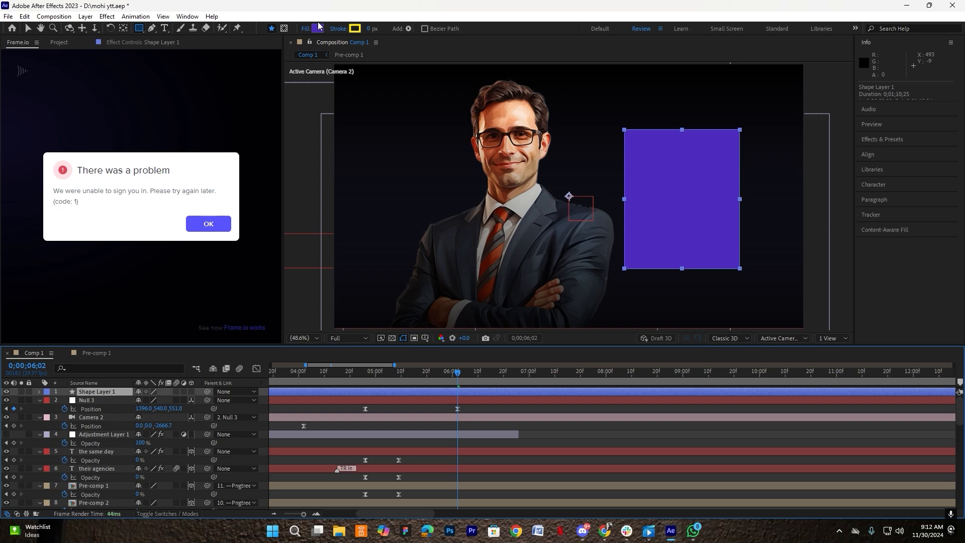
- Change the rectangle's fill colour to dark grey 1C1C1F
{"action": "left_click", "coordinate": [315, 28]}
{"action": "left_click", "coordinate": [145, 299]}
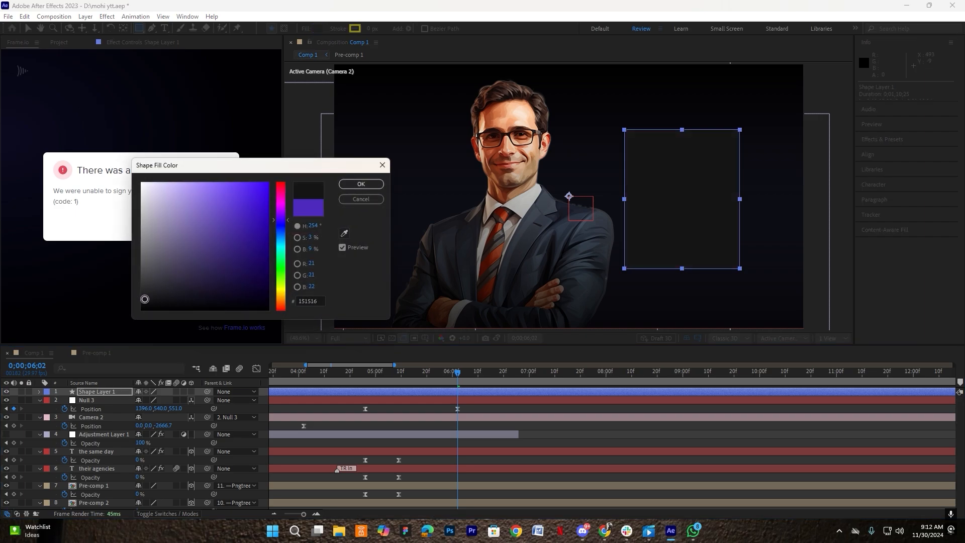
{"action": "left_click_drag", "start_coordinate": [146, 297], "coordinate": [155, 294]}
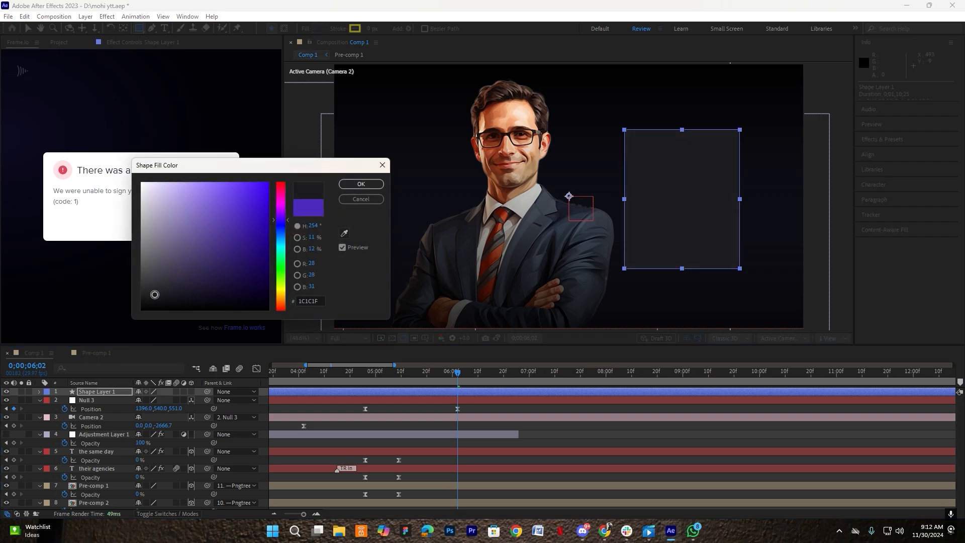
{"action": "left_click", "coordinate": [361, 184]}
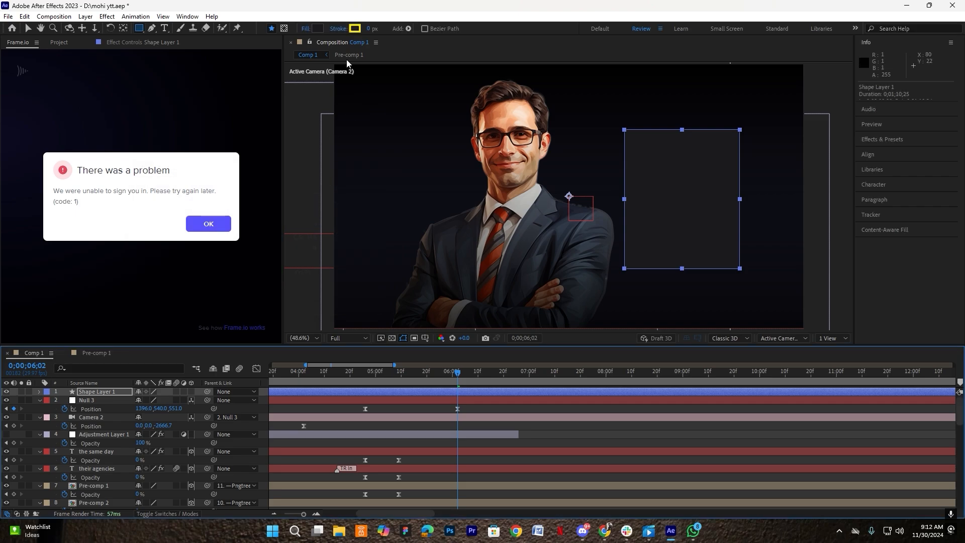
- Give the rectangle a white stroke 3 px wide
{"action": "left_click", "coordinate": [354, 28]}
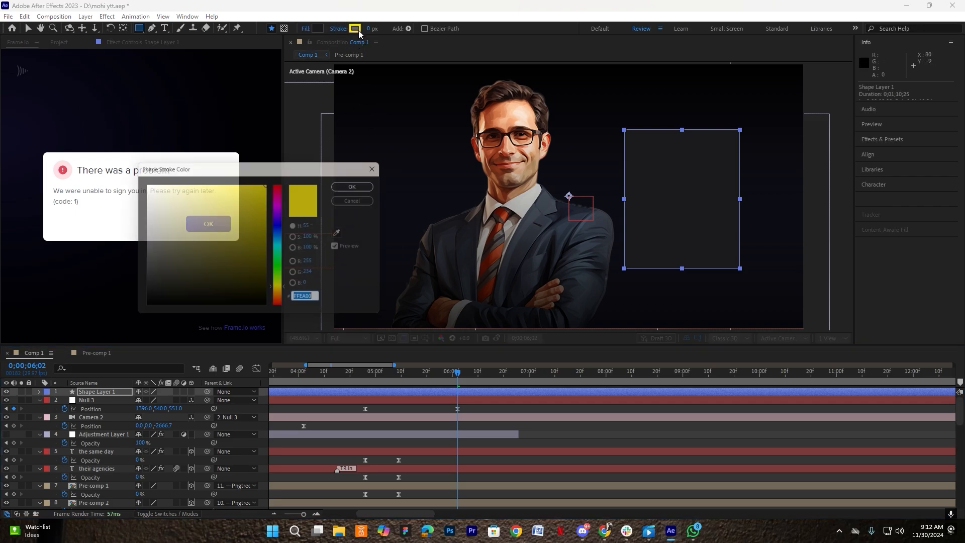
{"action": "left_click", "coordinate": [151, 209]}
{"action": "left_click", "coordinate": [361, 184]}
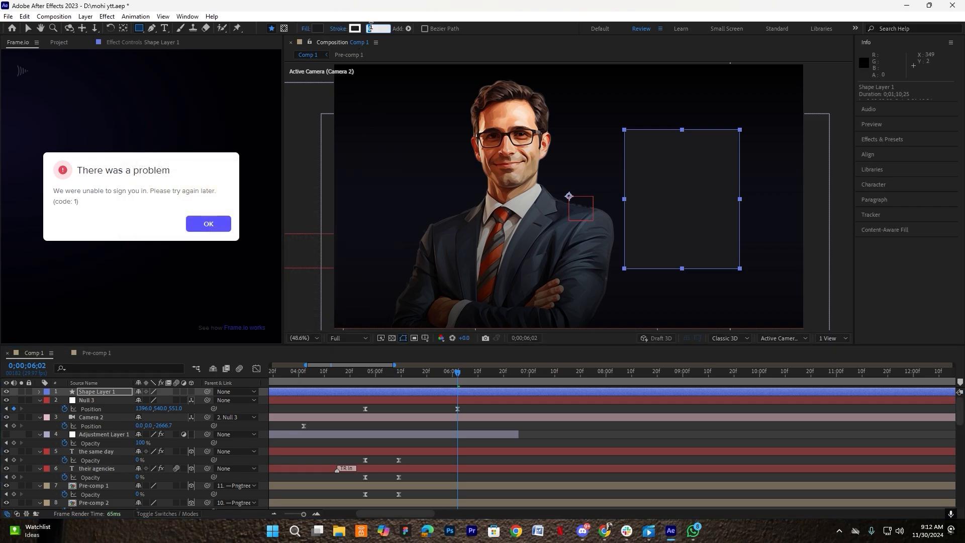
{"action": "type", "text": "3"}
{"action": "key", "text": "Return"}
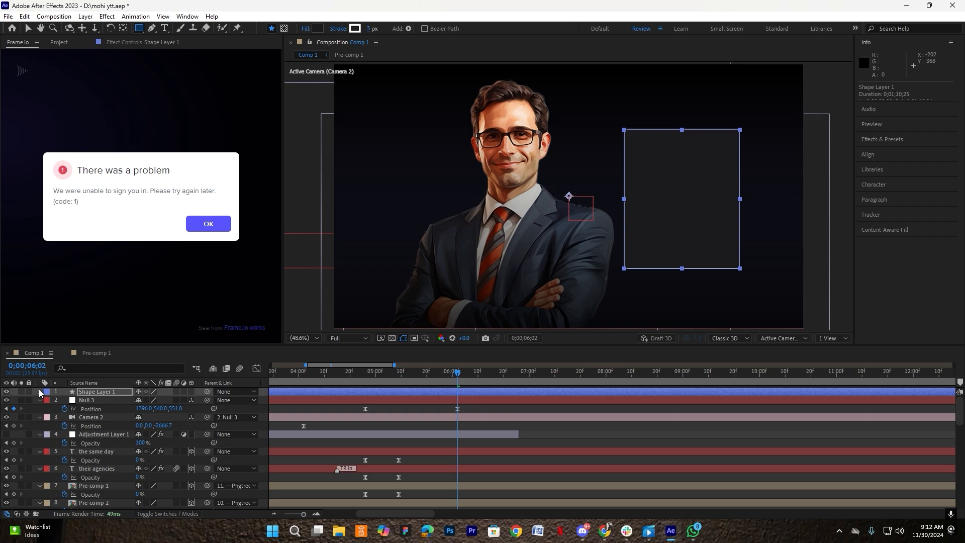
- Round the rectangle's corners by setting its path Roundness to 20
{"action": "left_click", "coordinate": [40, 392]}
{"action": "left_click", "coordinate": [56, 409]}
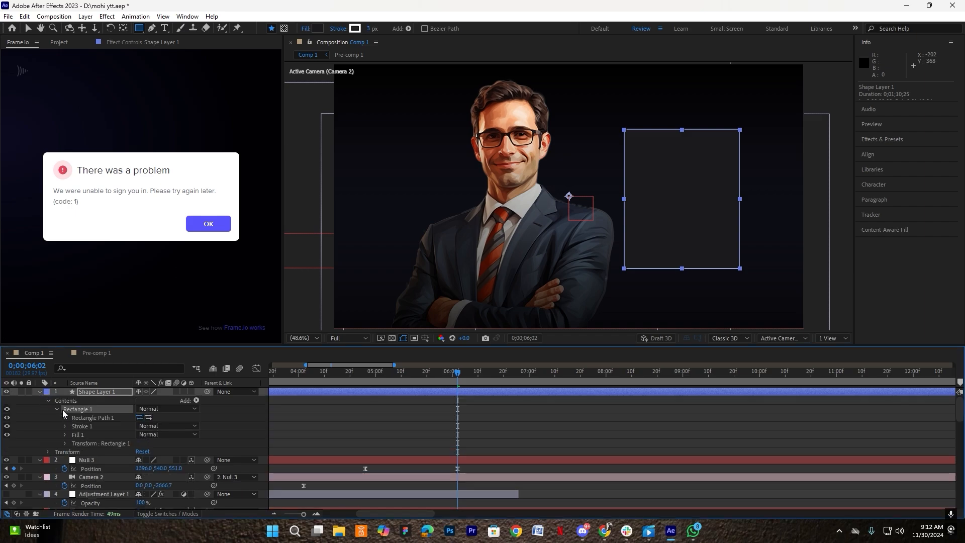
{"action": "left_click", "coordinate": [64, 418]}
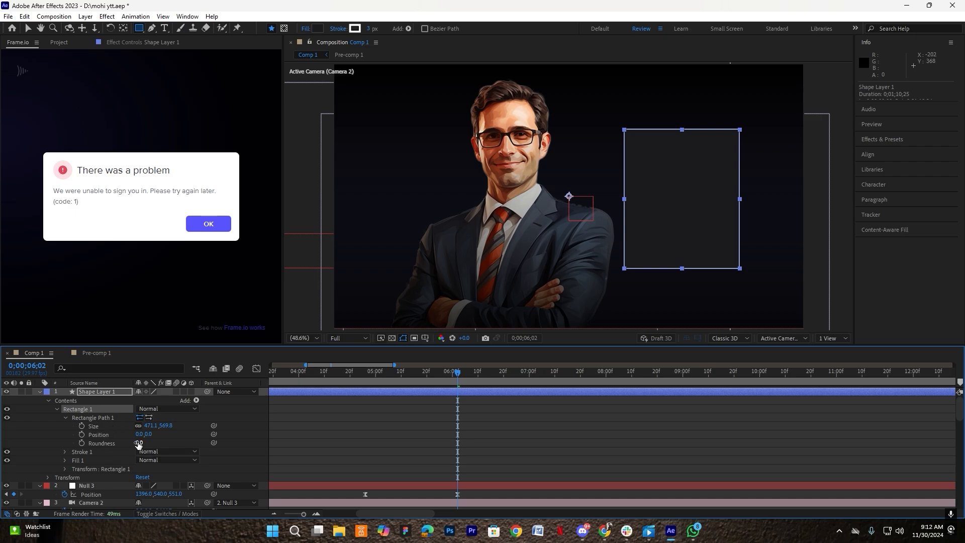
{"action": "left_click_drag", "start_coordinate": [140, 443], "coordinate": [147, 442]}
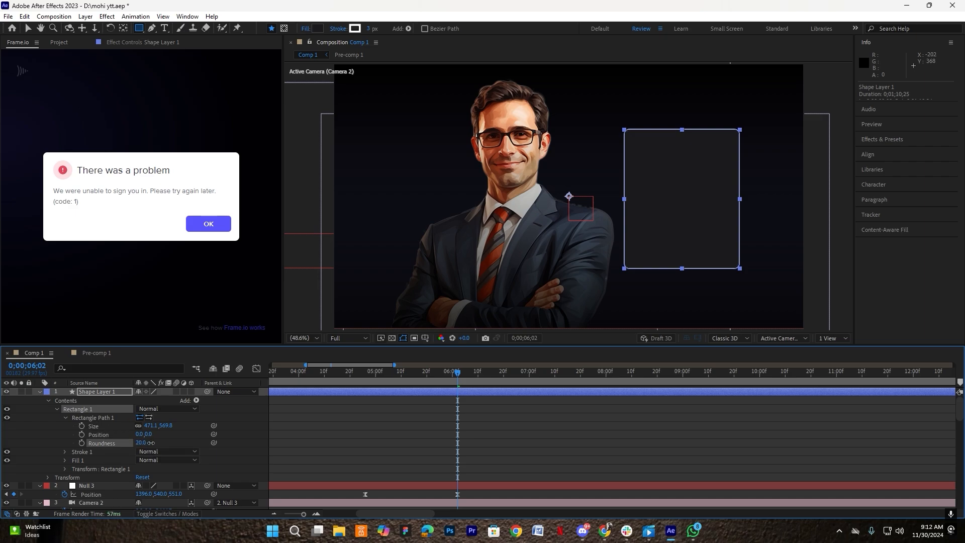
- Centre the card shape's anchor point, scale the card to 106%, and move it slightly upward beside the man
{"action": "left_click", "coordinate": [40, 392]}
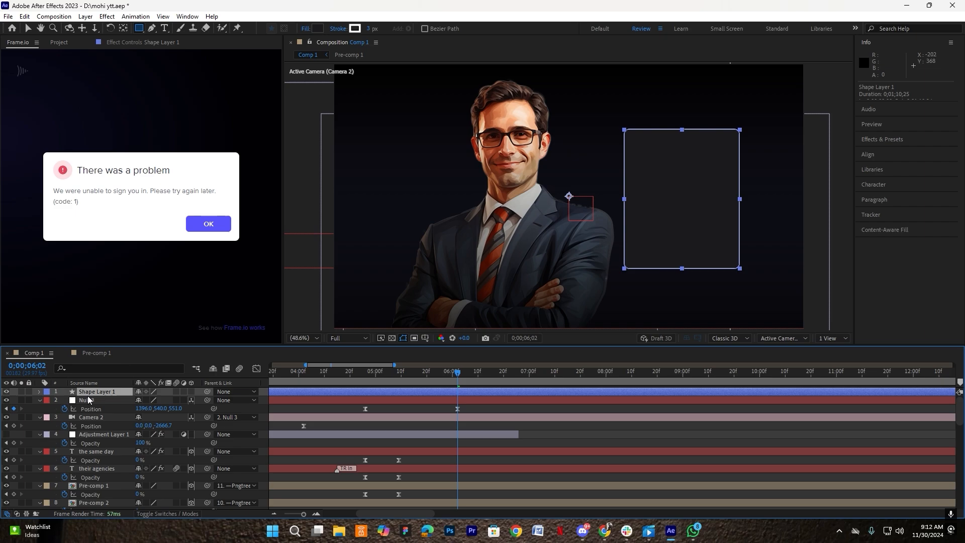
{"action": "double_click", "coordinate": [124, 29], "text": "ctrl"}
{"action": "key", "text": "s"}
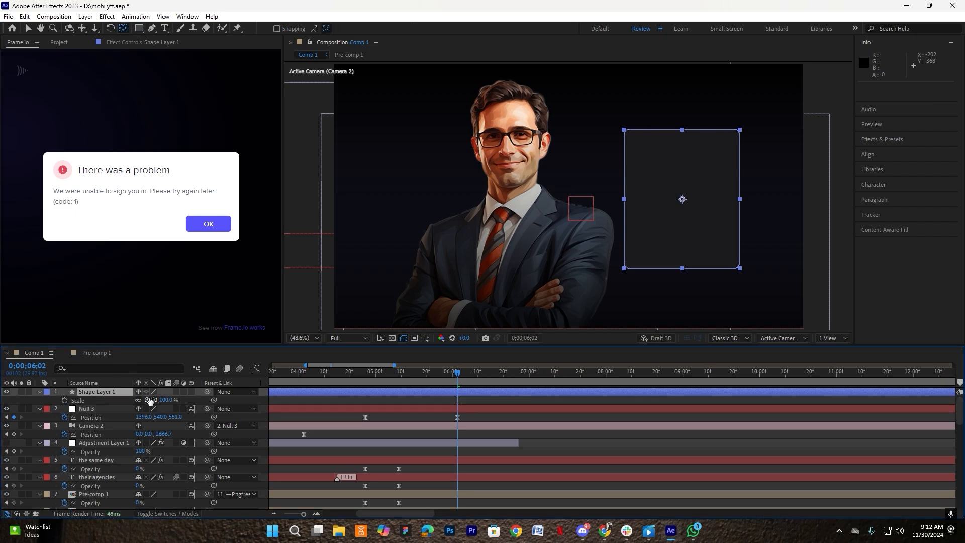
{"action": "left_click_drag", "start_coordinate": [152, 400], "coordinate": [160, 400]}
{"action": "key", "text": "v"}
{"action": "left_click_drag", "start_coordinate": [671, 225], "coordinate": [674, 207]}
- Move Shape Layer 1 directly below Adjustment Layer 1 in the layer order
{"action": "left_click", "coordinate": [98, 397]}
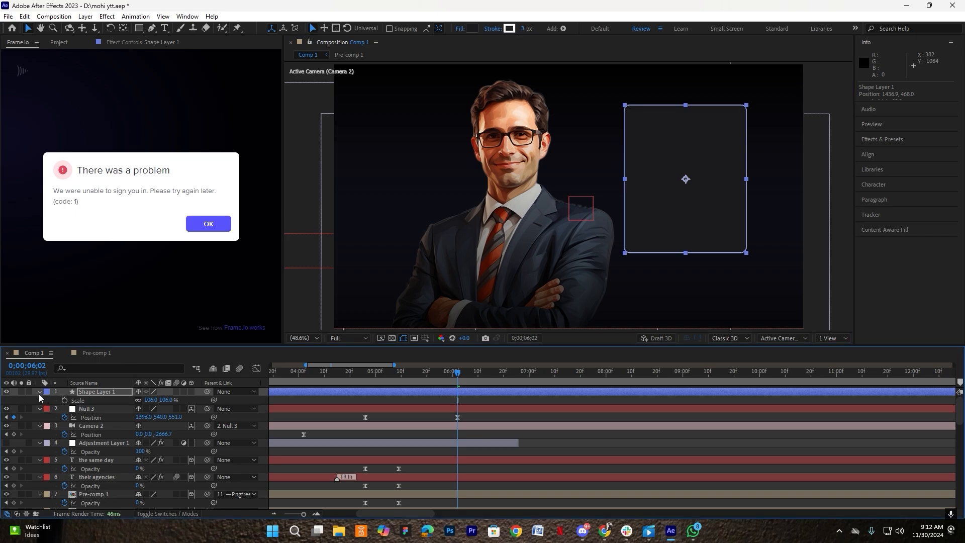
{"action": "key", "text": "s"}
{"action": "left_click_drag", "start_coordinate": [98, 396], "coordinate": [98, 446]}
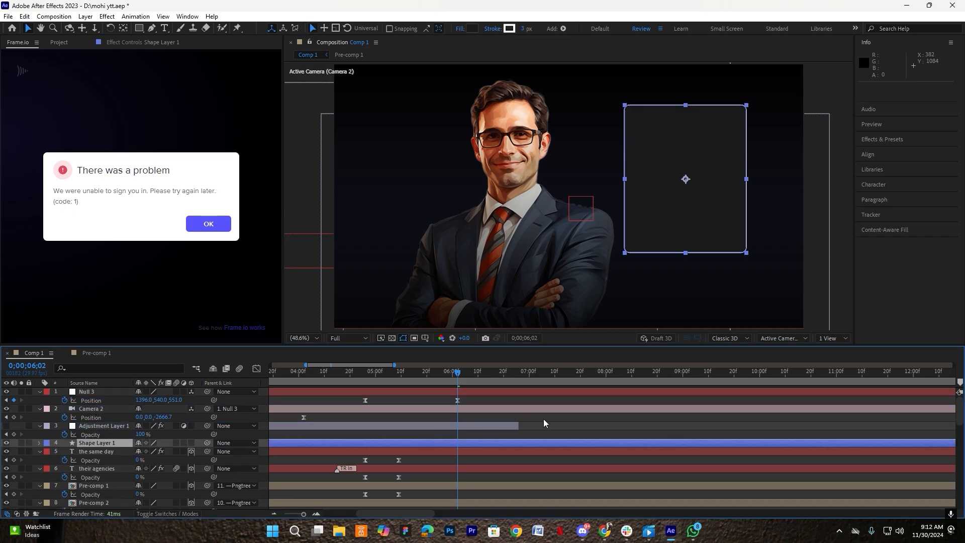
- Extend the end of Adjustment Layer 1 past 0;00;07;15 and briefly toggle its visibility to compare the look
{"action": "left_click_drag", "start_coordinate": [519, 428], "coordinate": [567, 428]}
{"action": "left_click", "coordinate": [6, 426]}
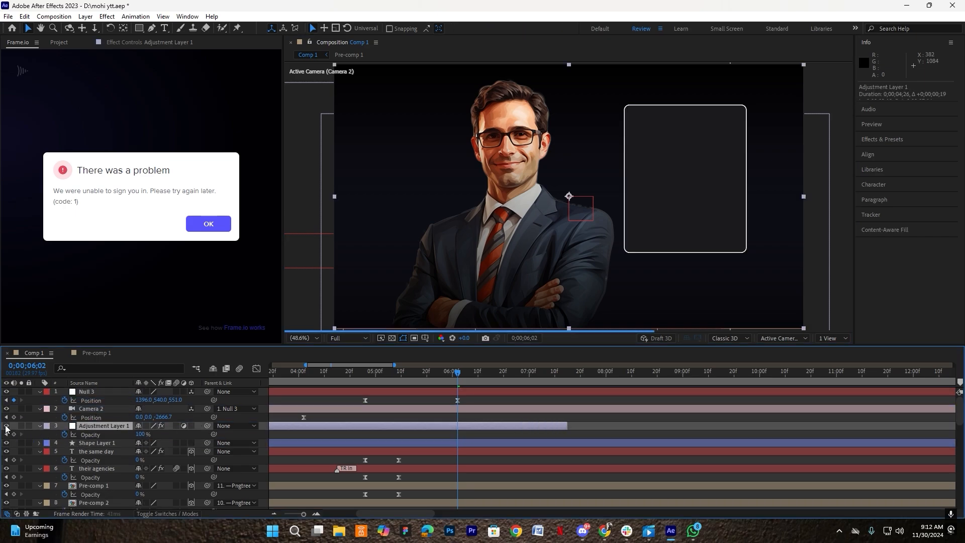
{"action": "left_click", "coordinate": [6, 427]}
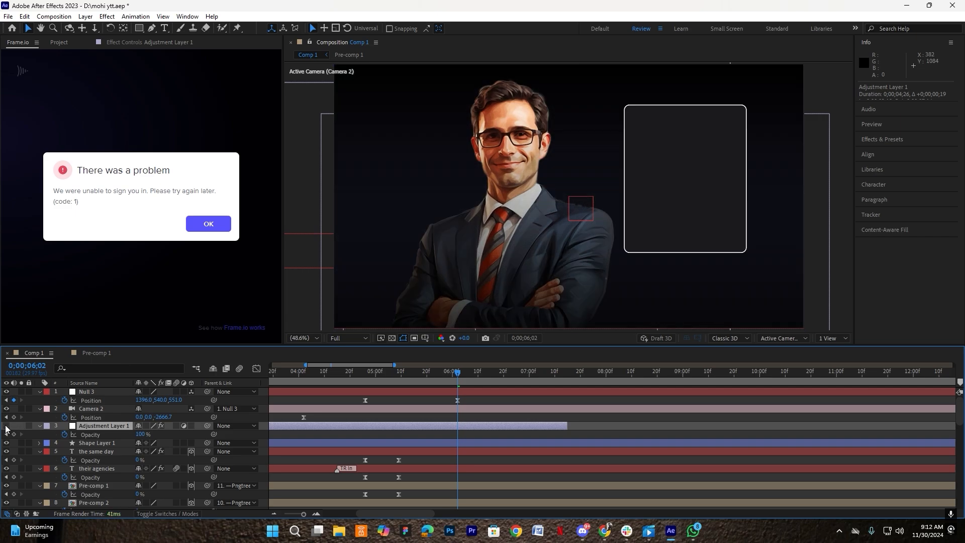
{"action": "left_click", "coordinate": [578, 432]}
{"action": "left_click_drag", "start_coordinate": [573, 425], "coordinate": [582, 426]}
{"action": "left_click", "coordinate": [577, 437]}
- Add the architecture blueprint PNG below Adjustment Layer 1 and place it in the upper part of the card
{"action": "left_click", "coordinate": [55, 42]}
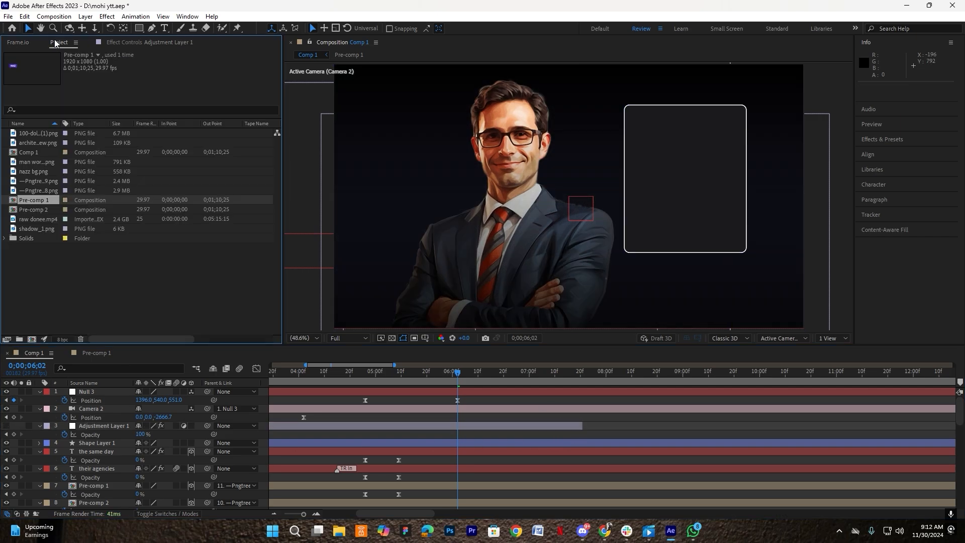
{"action": "left_click", "coordinate": [30, 155]}
{"action": "left_click", "coordinate": [35, 136]}
{"action": "left_click", "coordinate": [34, 144]}
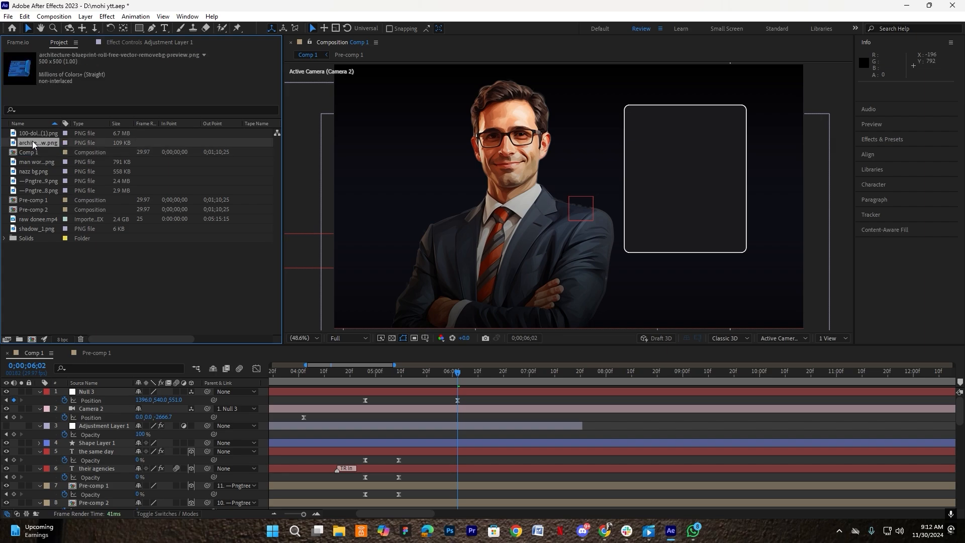
{"action": "left_click_drag", "start_coordinate": [34, 144], "coordinate": [94, 433]}
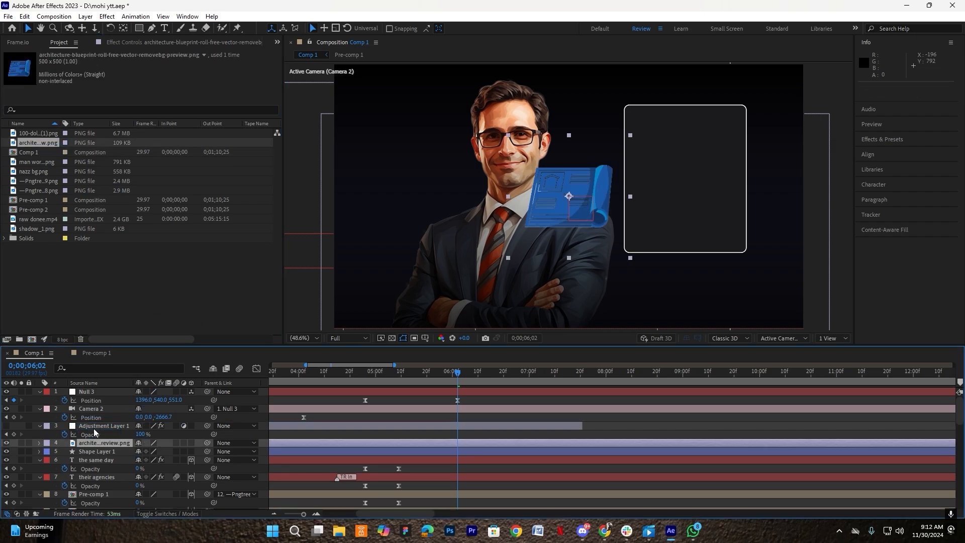
{"action": "left_click_drag", "start_coordinate": [565, 196], "coordinate": [680, 151]}
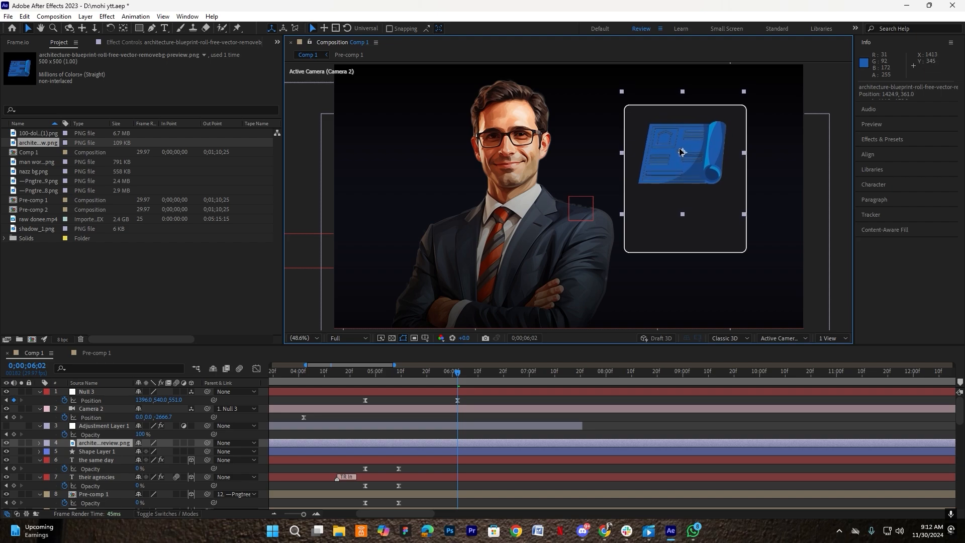
{"action": "left_click", "coordinate": [614, 423]}
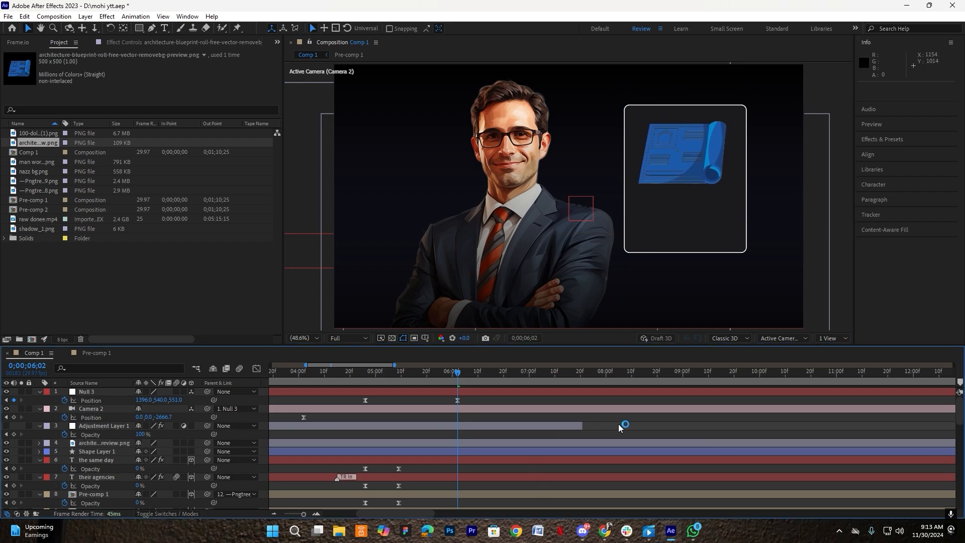
- Caption the card "Typical Blueprint" beneath the image and move the text layer below Adjustment Layer 1
{"action": "left_click", "coordinate": [166, 29]}
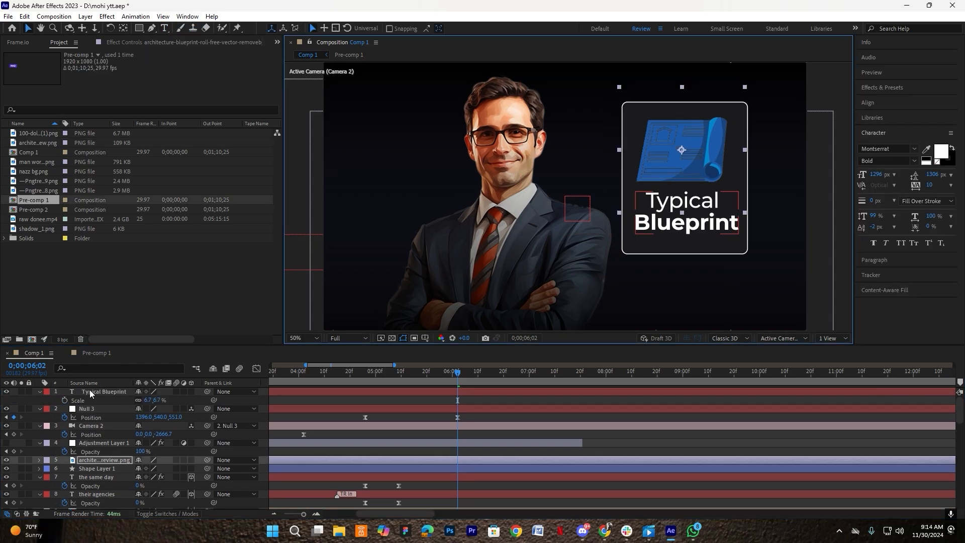
{"action": "left_click", "coordinate": [90, 393]}
{"action": "scroll", "coordinate": [688, 211], "scroll_direction": "up", "scroll_amount": 2}
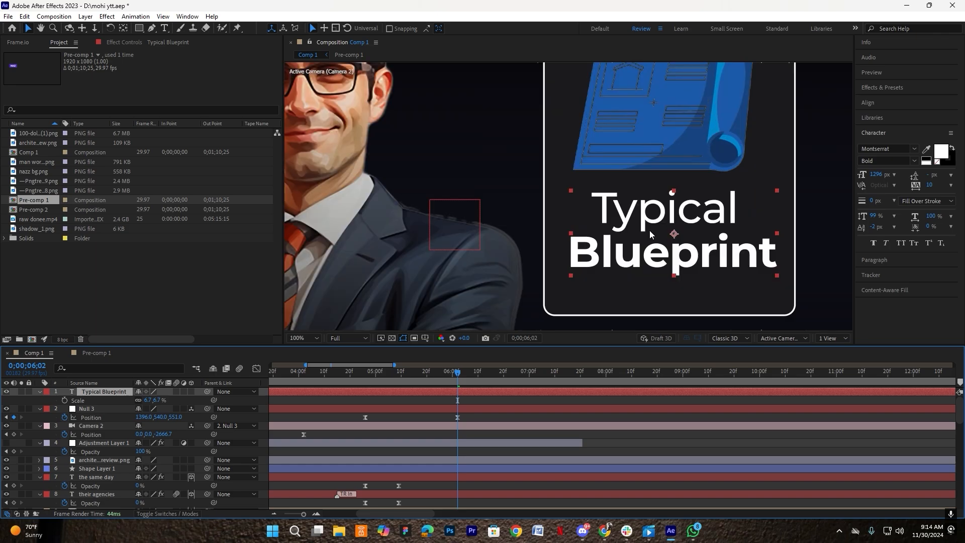
{"action": "scroll", "coordinate": [649, 232], "scroll_direction": "down", "scroll_amount": 2}
{"action": "left_click", "coordinate": [663, 240]}
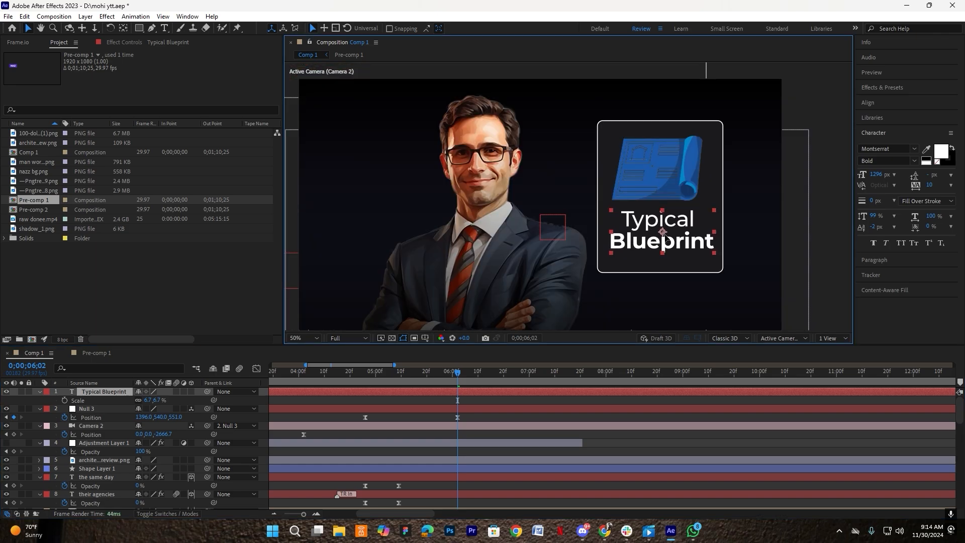
{"action": "left_click", "coordinate": [37, 391]}
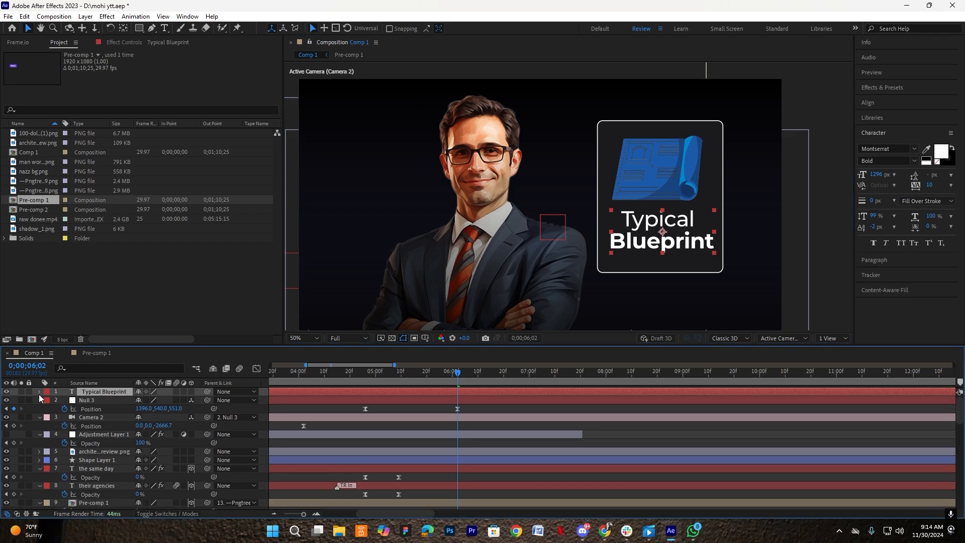
{"action": "left_click_drag", "start_coordinate": [63, 395], "coordinate": [99, 433]}
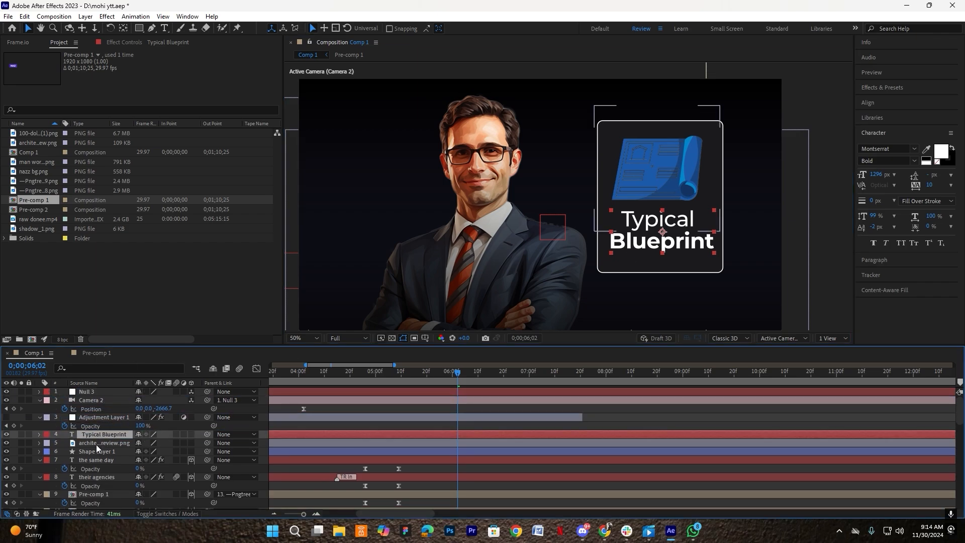
- Pre-compose the Typical Blueprint text, blueprint image and Shape Layer 1 as Pre-comp 3, moving all attributes into it
{"action": "left_click", "coordinate": [95, 444], "text": "shift"}
{"action": "left_click", "coordinate": [97, 451], "text": "shift"}
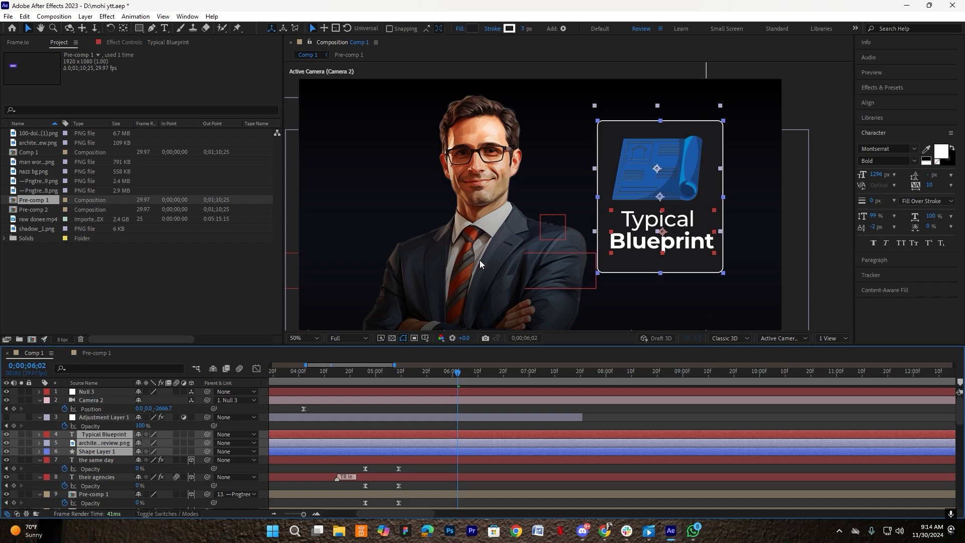
{"action": "key", "text": "ctrl+shift+c"}
{"action": "left_click", "coordinate": [397, 269]}
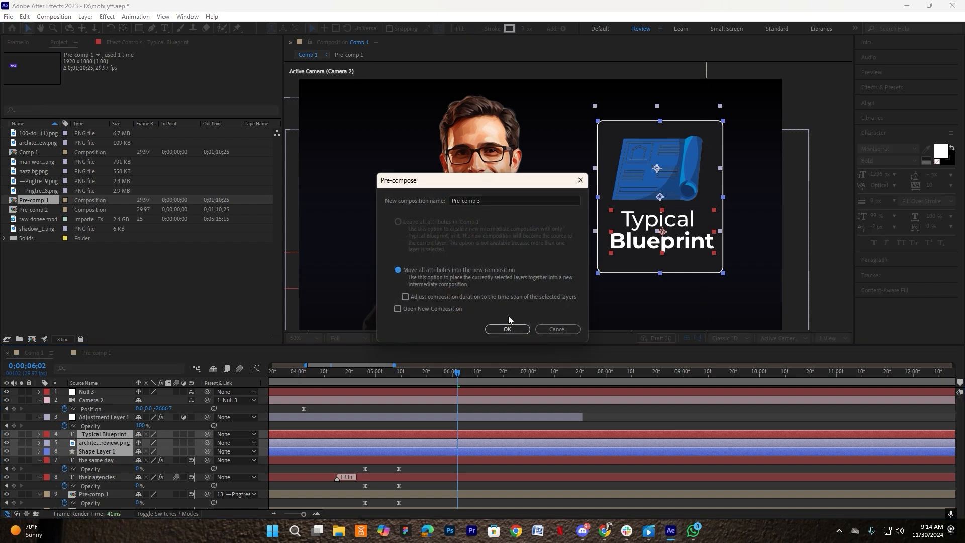
{"action": "left_click", "coordinate": [509, 329]}
{"action": "left_click", "coordinate": [310, 341]}
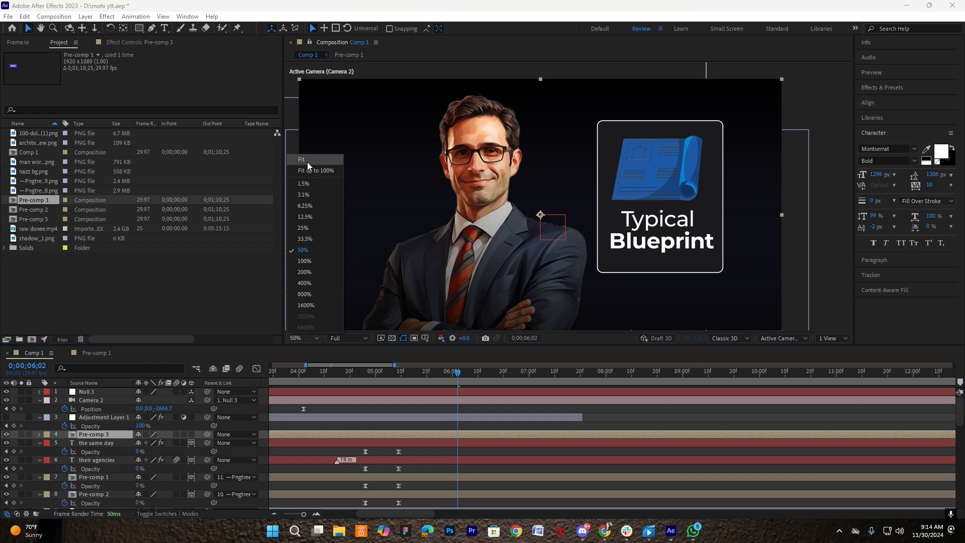
{"action": "left_click", "coordinate": [307, 162]}
- Make Pre-comp 3 a 3D layer and keyframe its X position from 2141 at 0;00;05;05 to 1396 just after 0;00;06;02
{"action": "left_click", "coordinate": [191, 434]}
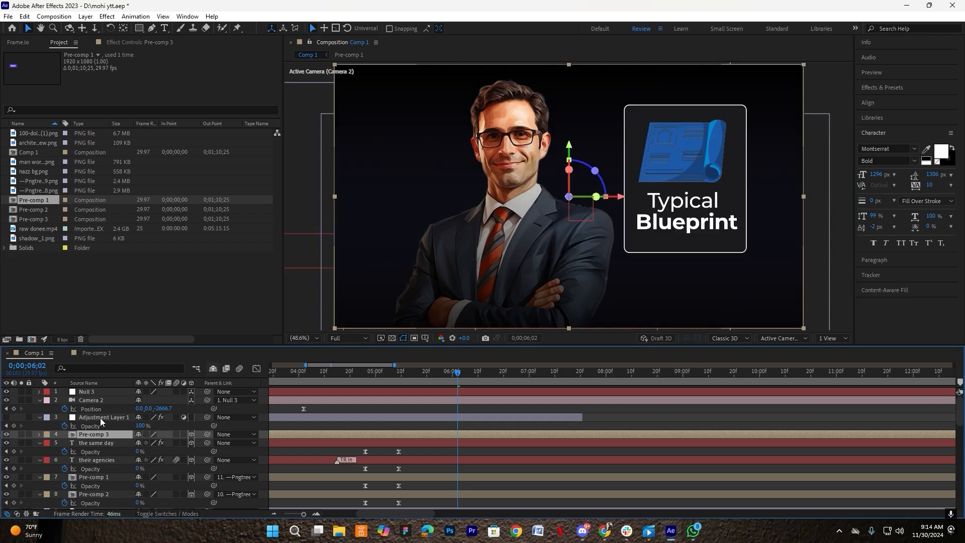
{"action": "key", "text": "alt+shift+p"}
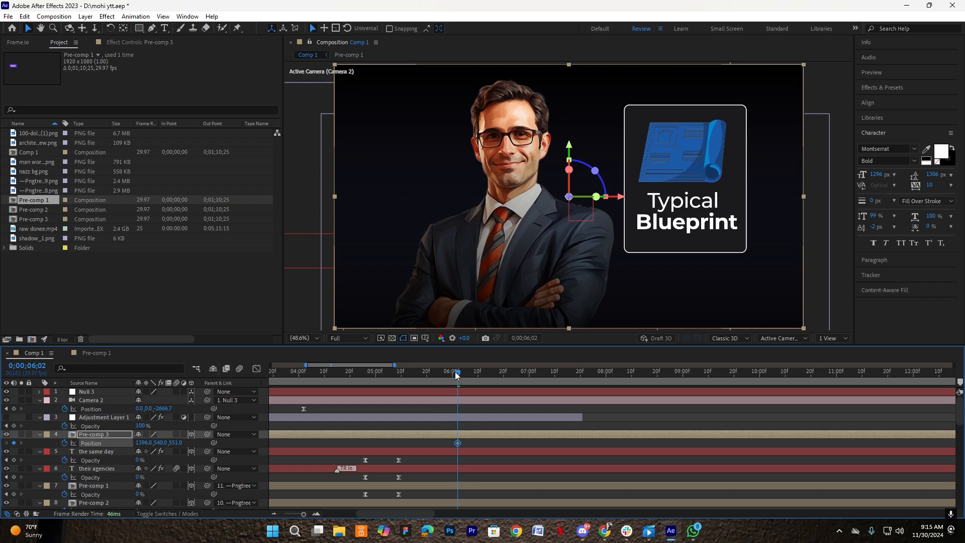
{"action": "left_click_drag", "start_coordinate": [455, 374], "coordinate": [388, 374]}
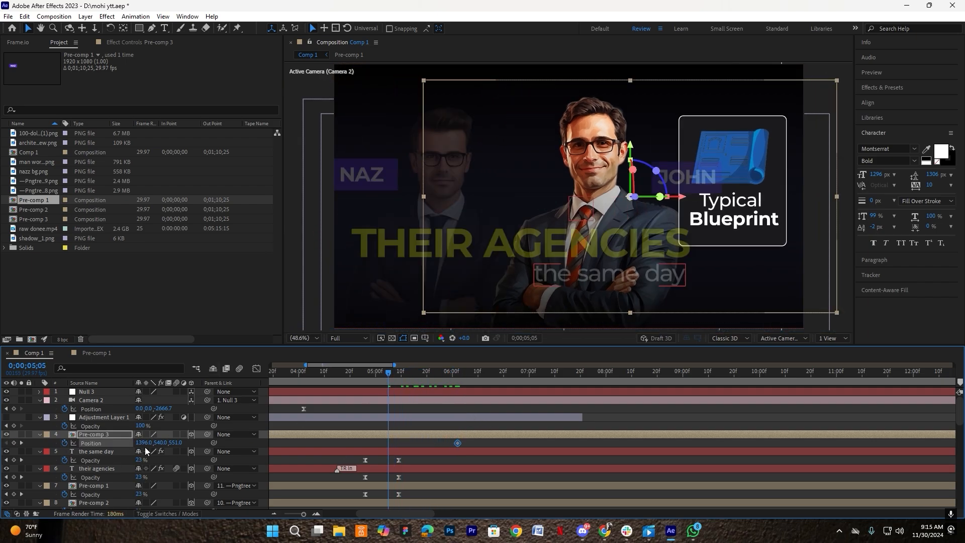
{"action": "left_click_drag", "start_coordinate": [144, 442], "coordinate": [523, 443]}
{"action": "left_click_drag", "start_coordinate": [458, 443], "coordinate": [465, 443]}
- Ease Pre-comp 3's position keyframes, reshape their speed curve for a fast slide-in, and move the end keyframe slightly later
{"action": "left_click_drag", "start_coordinate": [481, 441], "coordinate": [356, 445]}
{"action": "left_click", "coordinate": [257, 368]}
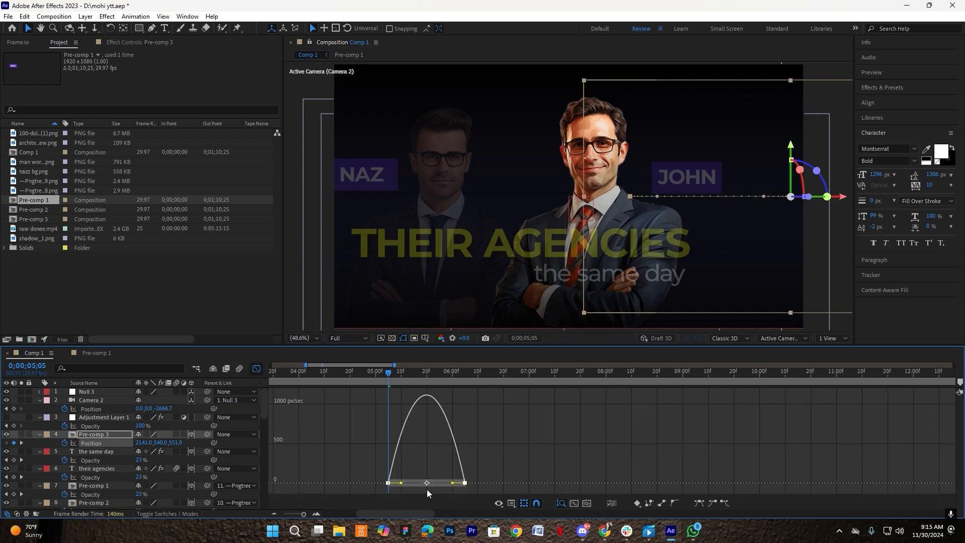
{"action": "scroll", "coordinate": [438, 488], "scroll_direction": "up", "scroll_amount": 1}
{"action": "left_click_drag", "start_coordinate": [465, 483], "coordinate": [296, 325]}
{"action": "left_click", "coordinate": [257, 368]}
{"action": "scroll", "coordinate": [391, 427], "scroll_direction": "down", "scroll_amount": 1}
{"action": "left_click", "coordinate": [420, 444]}
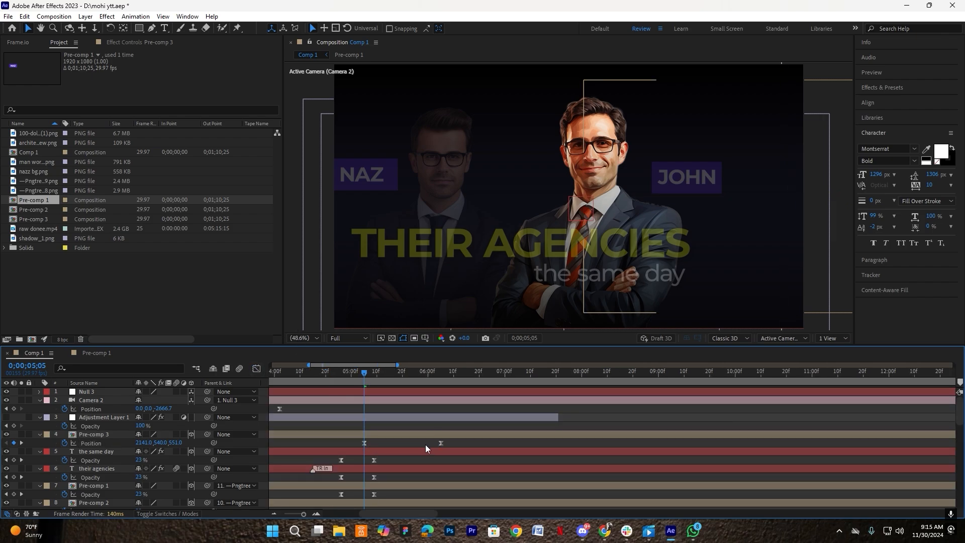
{"action": "left_click_drag", "start_coordinate": [440, 442], "coordinate": [448, 442]}
{"action": "left_click", "coordinate": [415, 440]}
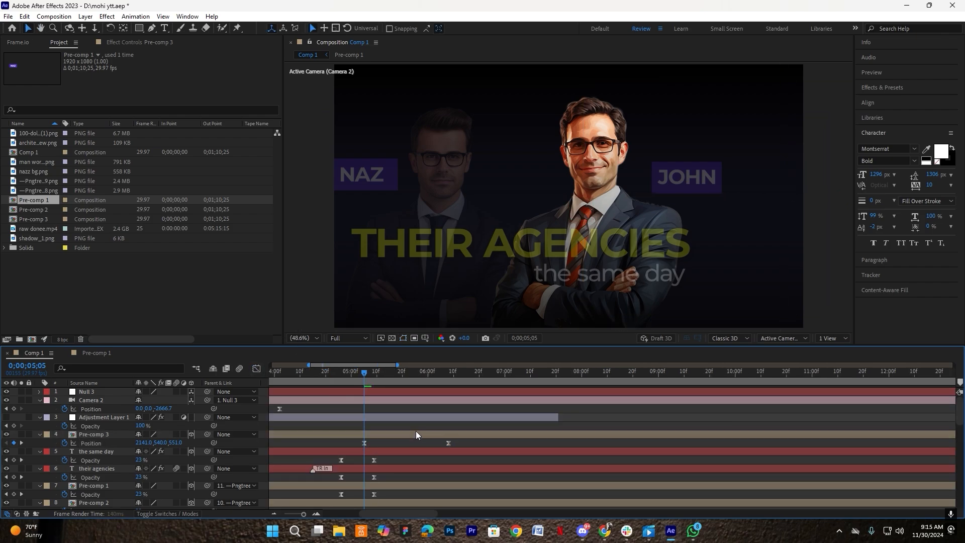
- Preview the transition from the two businessmen to the sliding blueprint card, checking its timing and smoothness
{"action": "key", "text": "space"}
{"action": "left_click", "coordinate": [303, 386]}
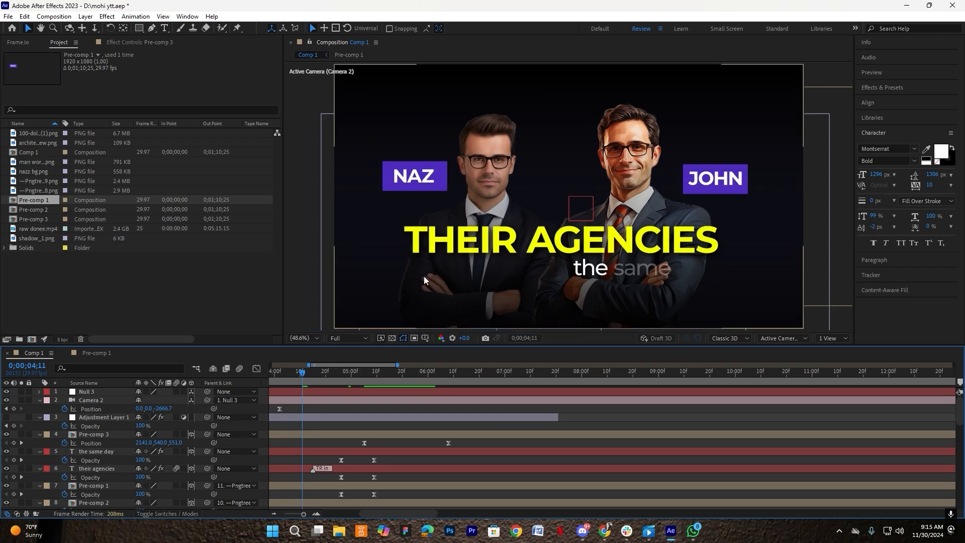
{"action": "left_click", "coordinate": [424, 272]}
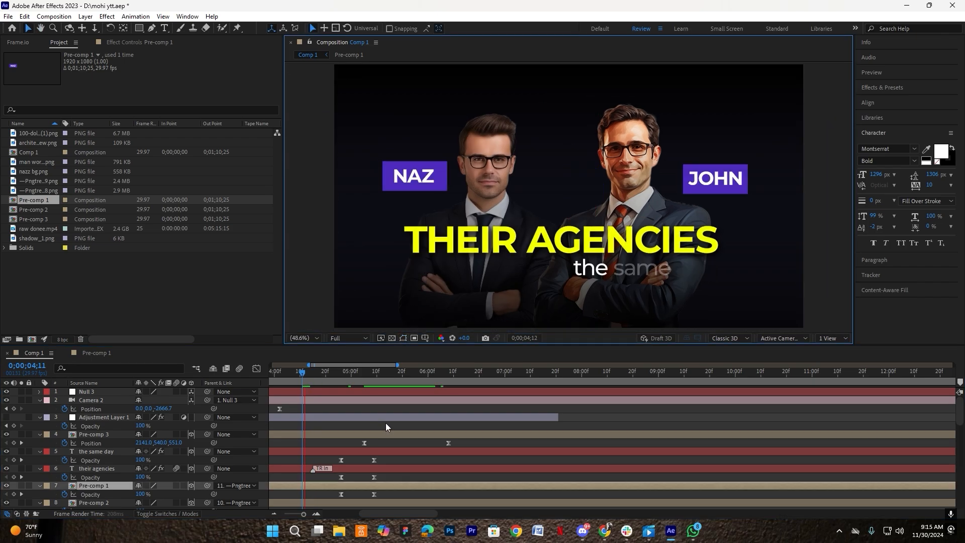
{"action": "key", "text": "space"}
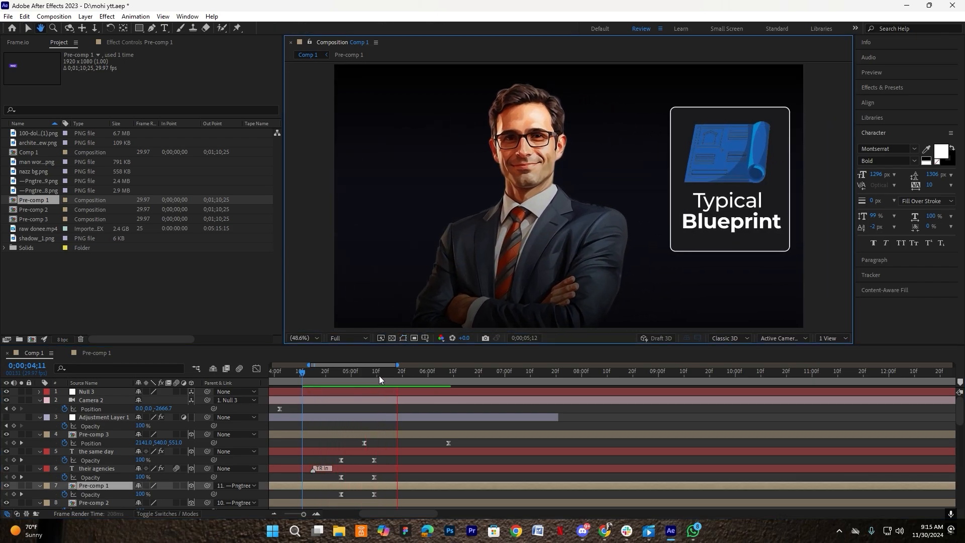
{"action": "left_click", "coordinate": [315, 382]}
{"action": "key", "text": "space"}
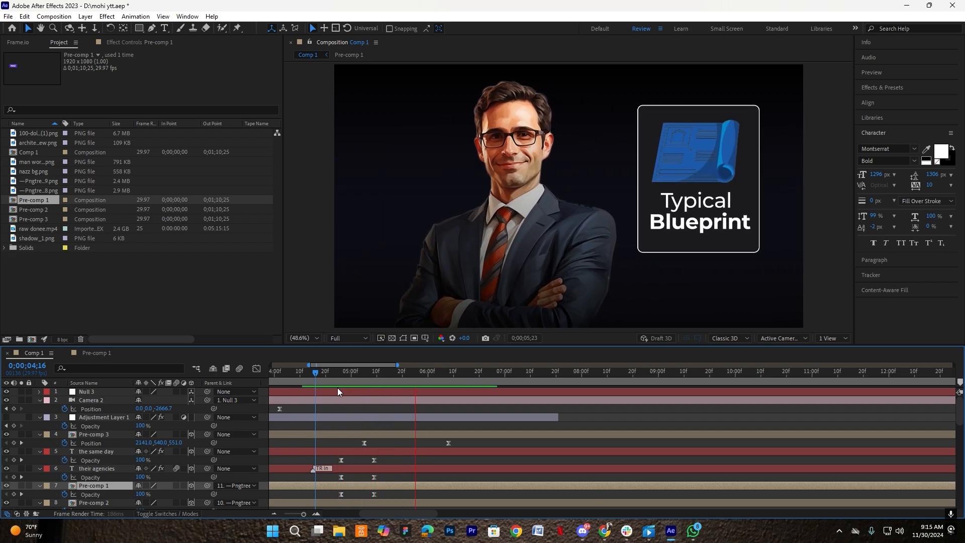
{"action": "left_click", "coordinate": [339, 381]}
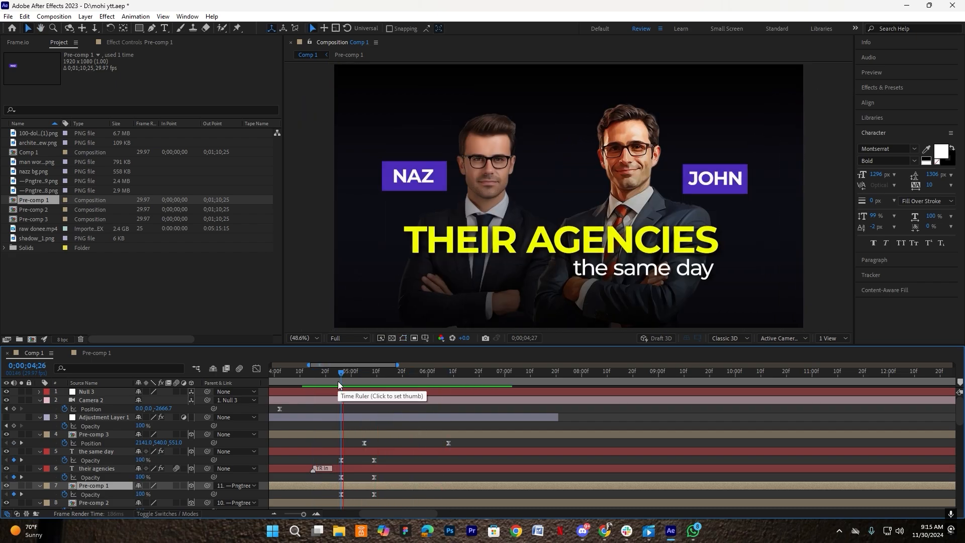
{"action": "left_click_drag", "start_coordinate": [429, 380], "coordinate": [465, 382]}
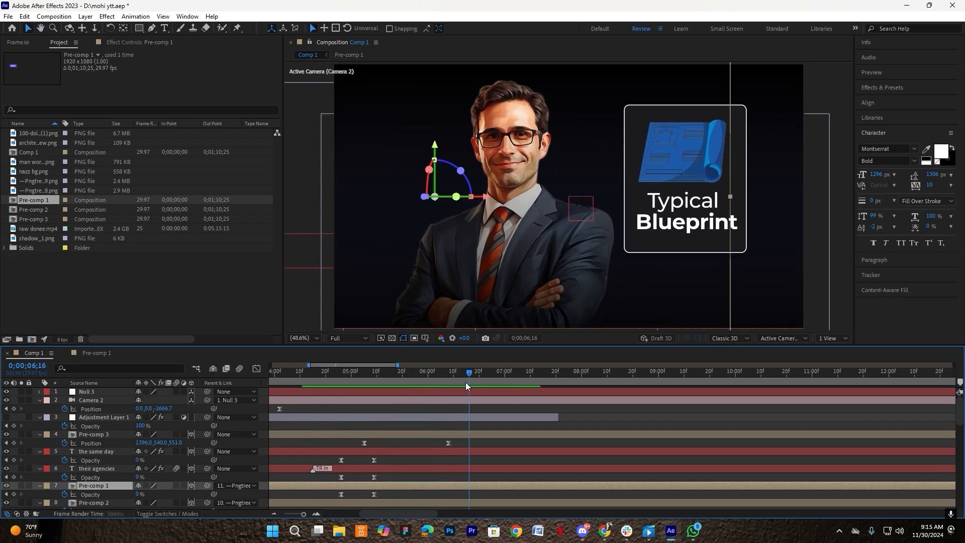
- Turn Adjustment Layer 1's visibility back on and preview the glow across the card transition
{"action": "left_click", "coordinate": [5, 418]}
{"action": "left_click", "coordinate": [404, 417]}
{"action": "left_click", "coordinate": [330, 372]}
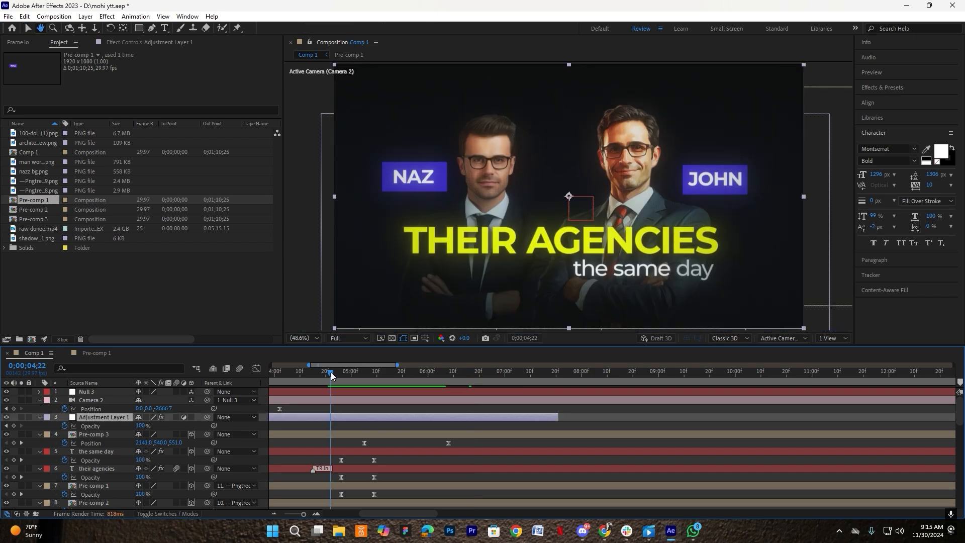
{"action": "key", "text": "space"}
{"action": "left_click_drag", "start_coordinate": [331, 375], "coordinate": [463, 389]}
{"action": "left_click", "coordinate": [466, 413]}
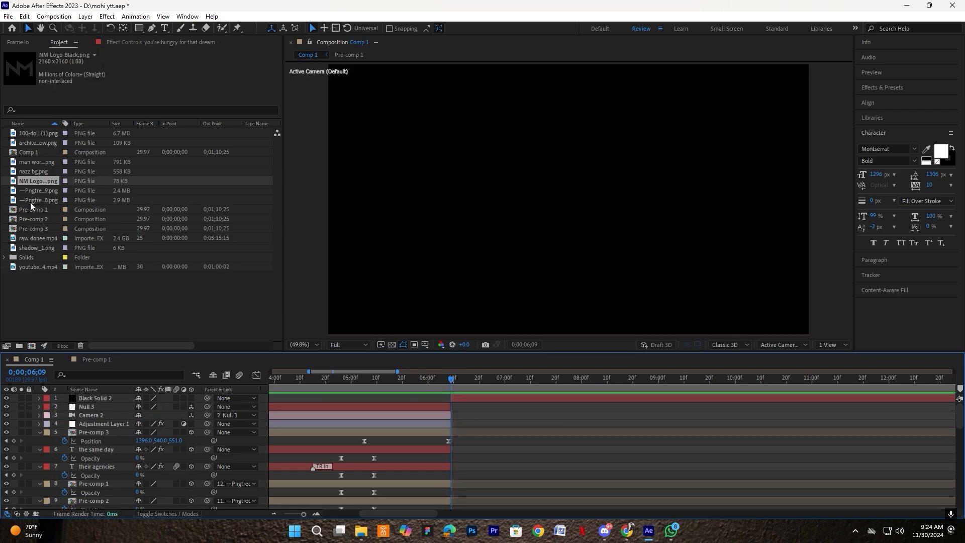
- Add NM Logo Black.png above Black Solid 2 and scale it to 42% in the centre of the frame
{"action": "left_click", "coordinate": [33, 199]}
{"action": "left_click", "coordinate": [38, 182]}
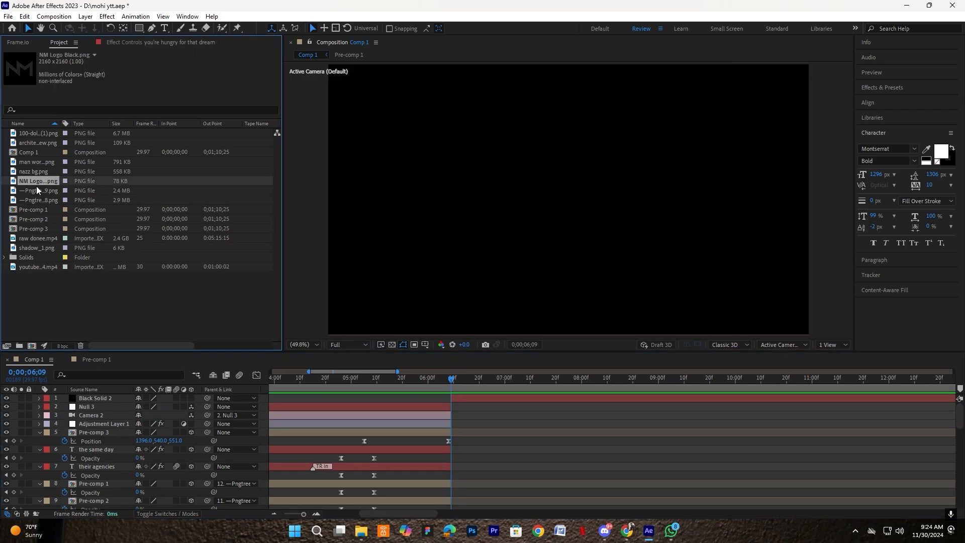
{"action": "left_click_drag", "start_coordinate": [34, 182], "coordinate": [124, 406]}
{"action": "key", "text": "s"}
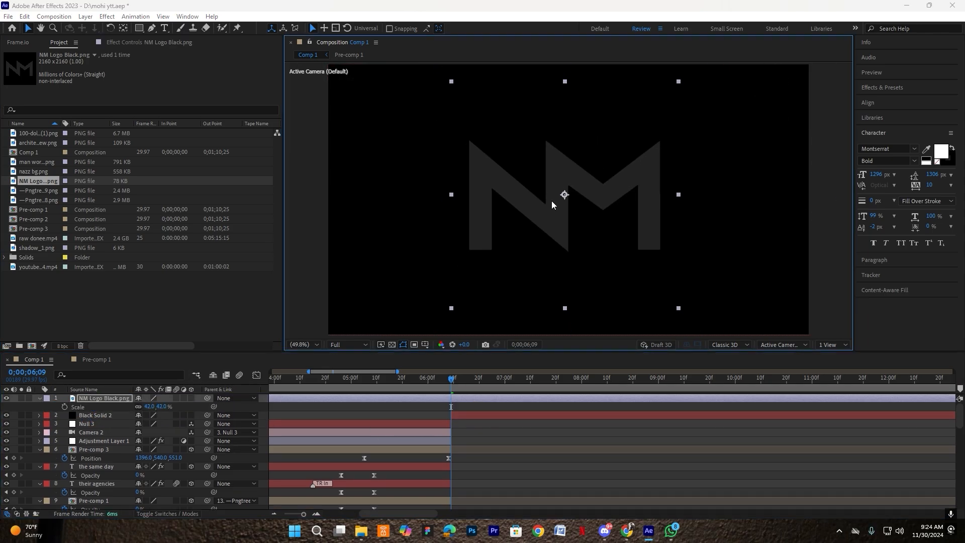
- Apply a Fill effect to the NM Logo Black.png layer and set its color to white (ffffff)
{"action": "key", "text": "ctrl+space"}
{"action": "type", "text": "i"}
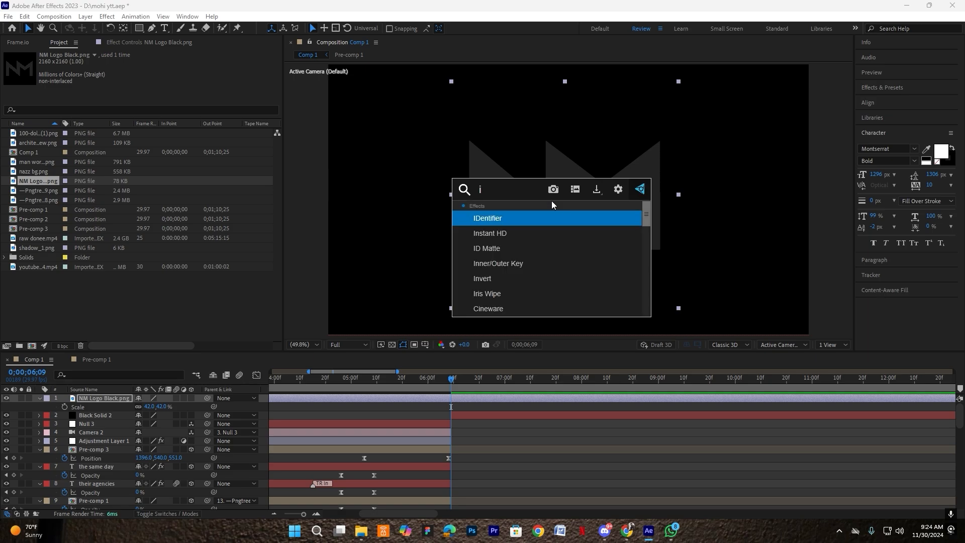
{"action": "key", "text": "BackSpace"}
{"action": "type", "text": "fii"}
{"action": "key", "text": "BackSpace"}
{"action": "type", "text": "ll"}
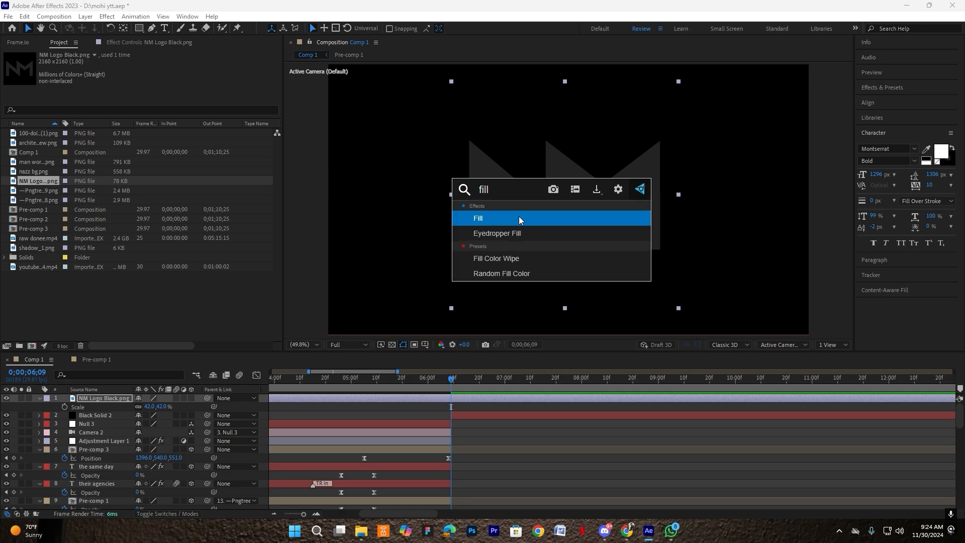
{"action": "left_click", "coordinate": [518, 216]}
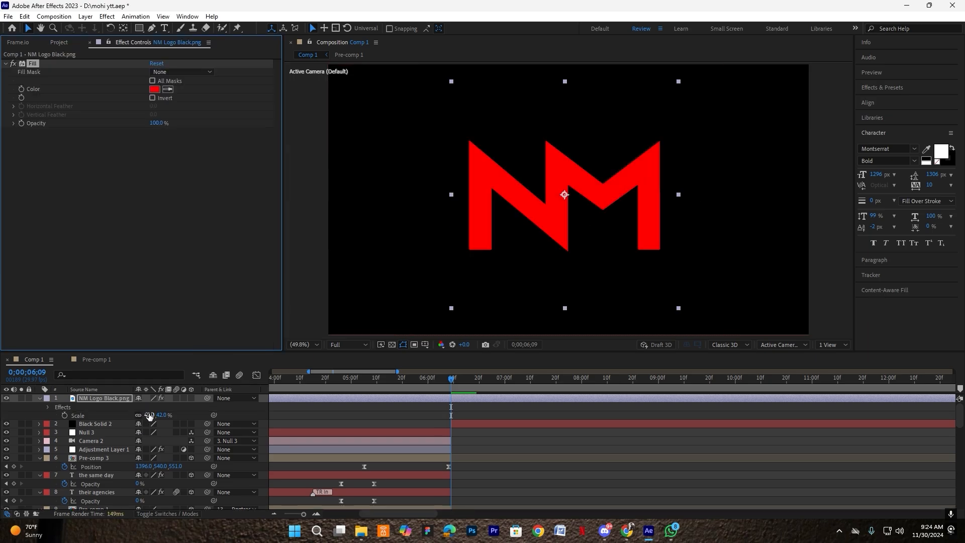
{"action": "left_click_drag", "start_coordinate": [150, 415], "coordinate": [144, 415]}
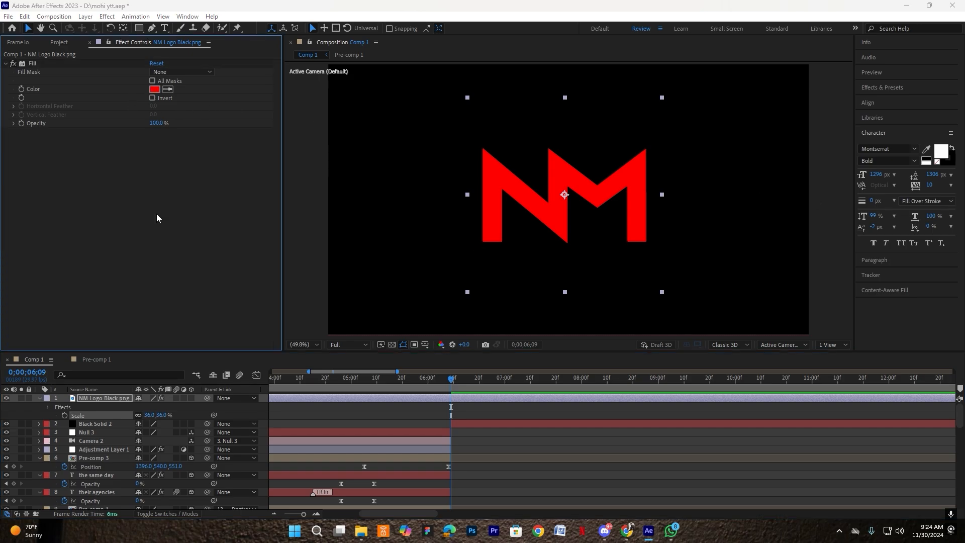
{"action": "left_click", "coordinate": [154, 89]}
{"action": "type", "text": "ffffff"}
{"action": "left_click", "coordinate": [377, 185]}
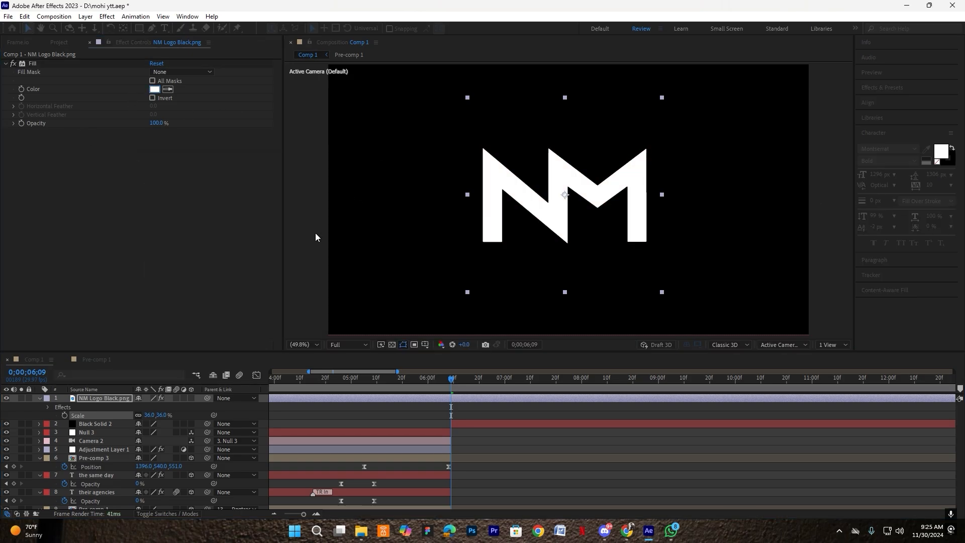
- Set the NM logo's scale to 30% and shift it slightly up and left in the frame
{"action": "left_click_drag", "start_coordinate": [150, 415], "coordinate": [140, 405]}
{"action": "left_click", "coordinate": [146, 415]}
{"action": "type", "text": "30"}
{"action": "key", "text": "Return"}
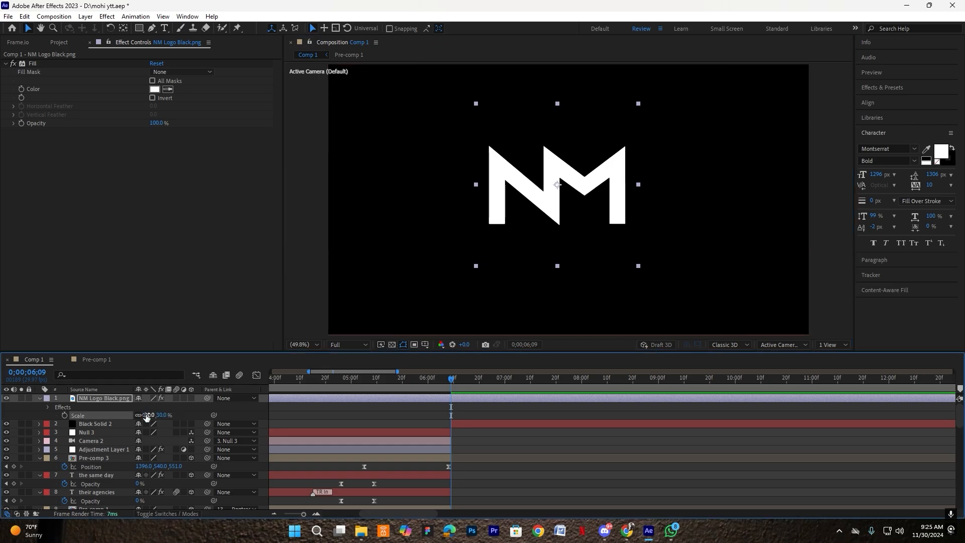
{"action": "left_click", "coordinate": [39, 397]}
{"action": "left_click", "coordinate": [560, 472]}
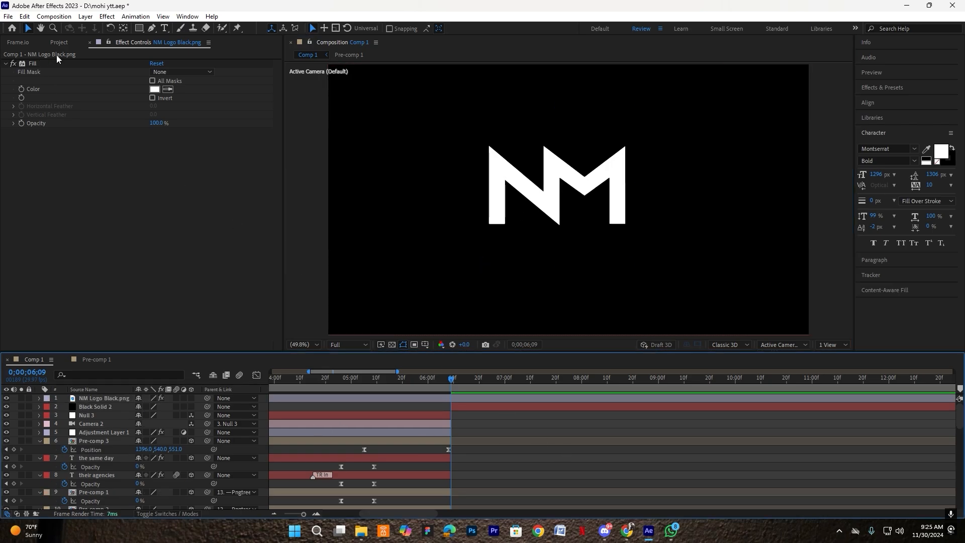
- Add the youtube MP4 contour-line footage to Comp 1 between the NM logo and Black Solid 2
{"action": "left_click", "coordinate": [59, 42]}
{"action": "left_click_drag", "start_coordinate": [36, 265], "coordinate": [98, 402]}
{"action": "key", "text": "s"}
- Apply Motion Tile to the contour-line footage with output width and height of 300 and mirrored edges
{"action": "key", "text": "ctrl+space"}
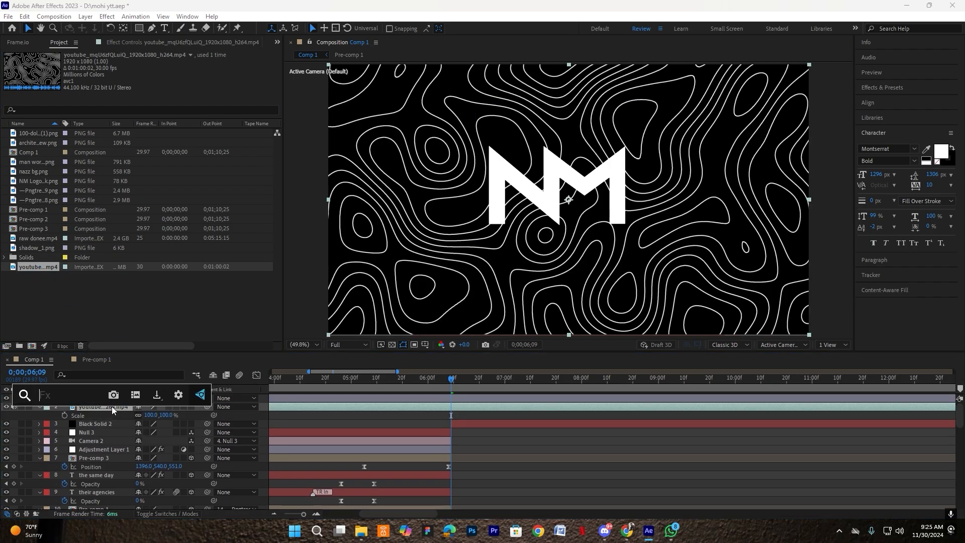
{"action": "type", "text": "motion"}
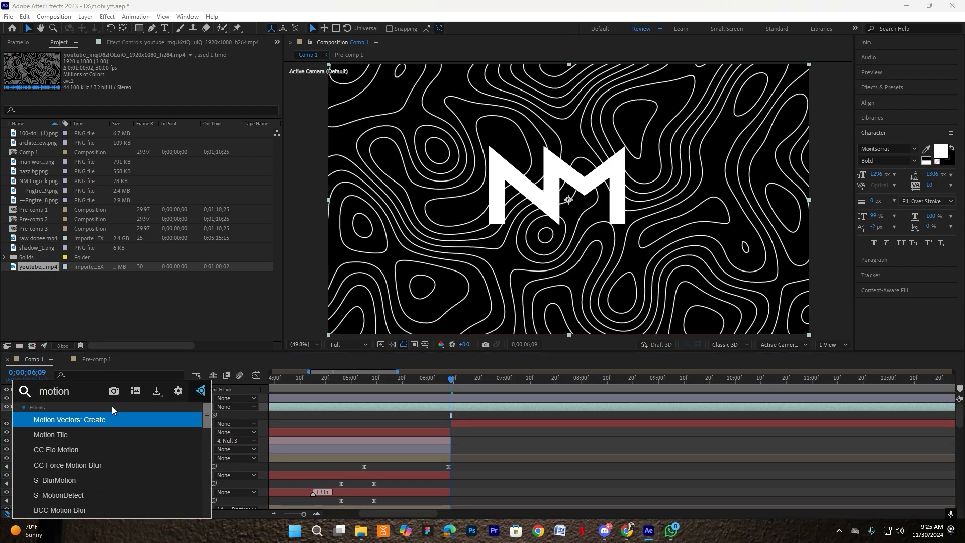
{"action": "left_click", "coordinate": [92, 432]}
{"action": "left_click", "coordinate": [158, 101]}
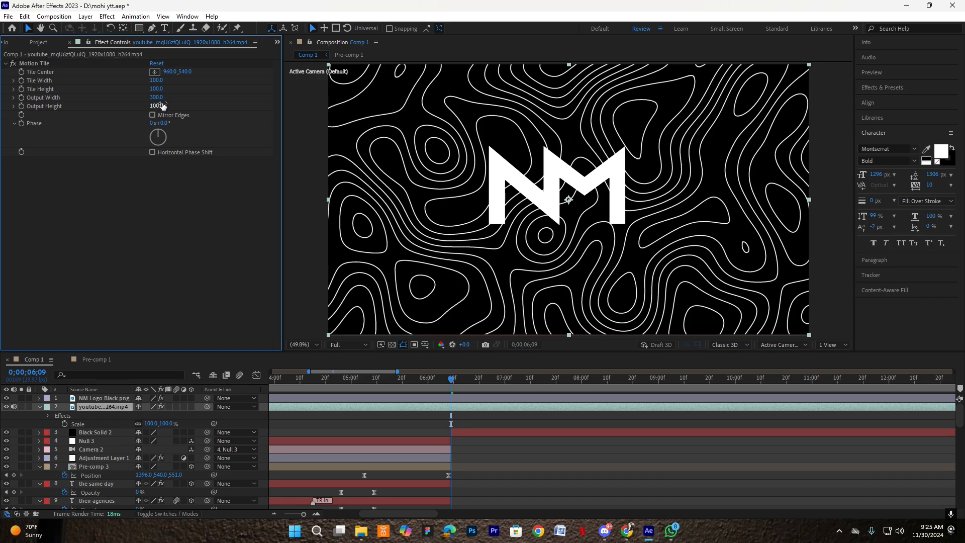
{"action": "type", "text": "300"}
{"action": "key", "text": "Return"}
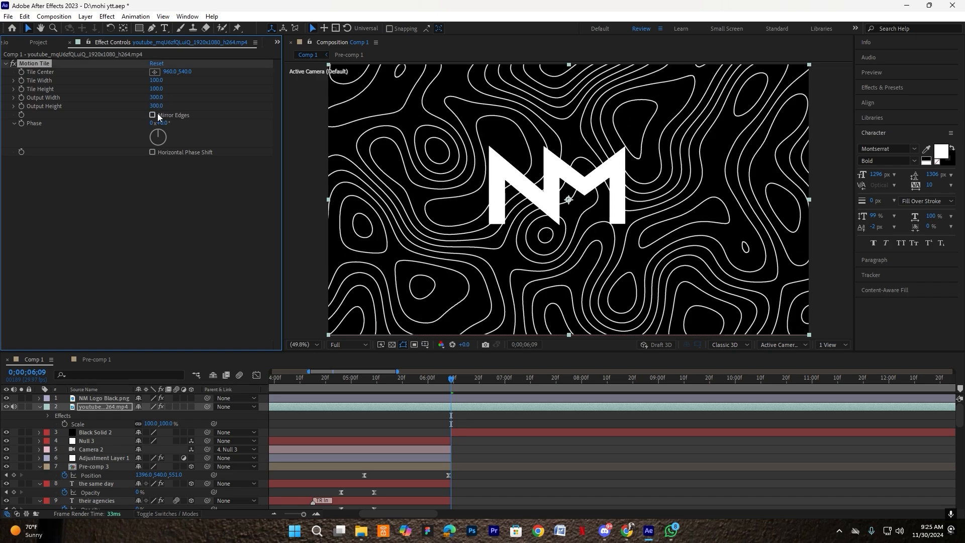
- Lower the contour-line footage's opacity to 9% for a faint background pattern
{"action": "key", "text": "t"}
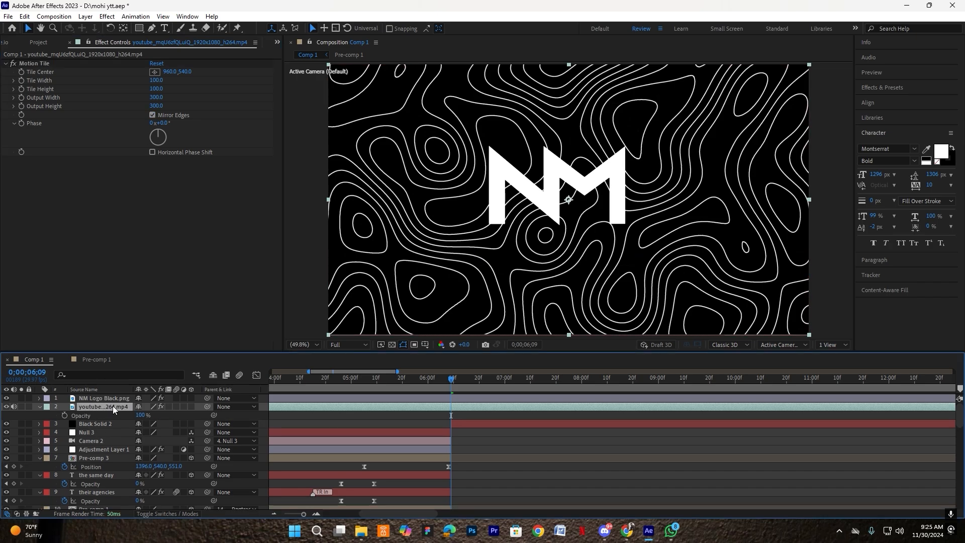
{"action": "left_click_drag", "start_coordinate": [142, 419], "coordinate": [90, 422]}
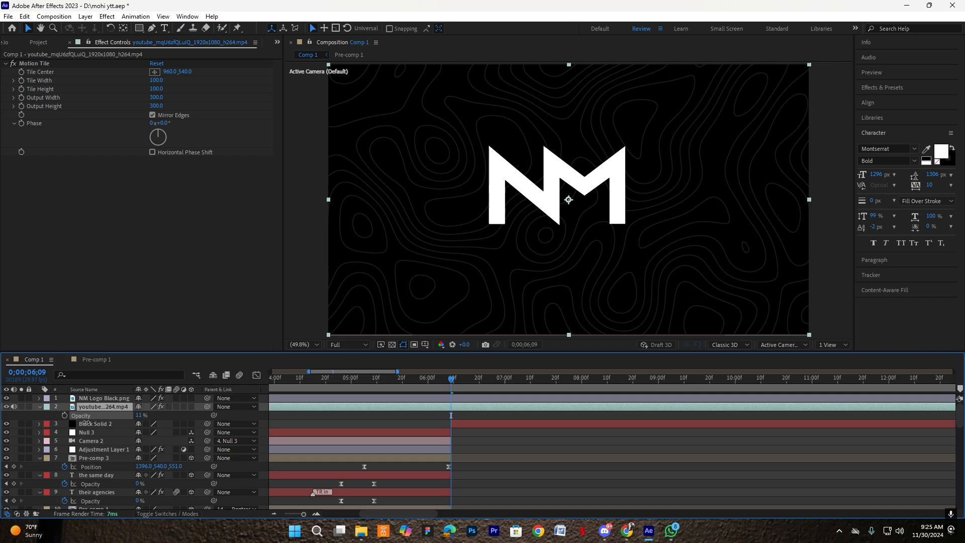
{"action": "left_click", "coordinate": [87, 423]}
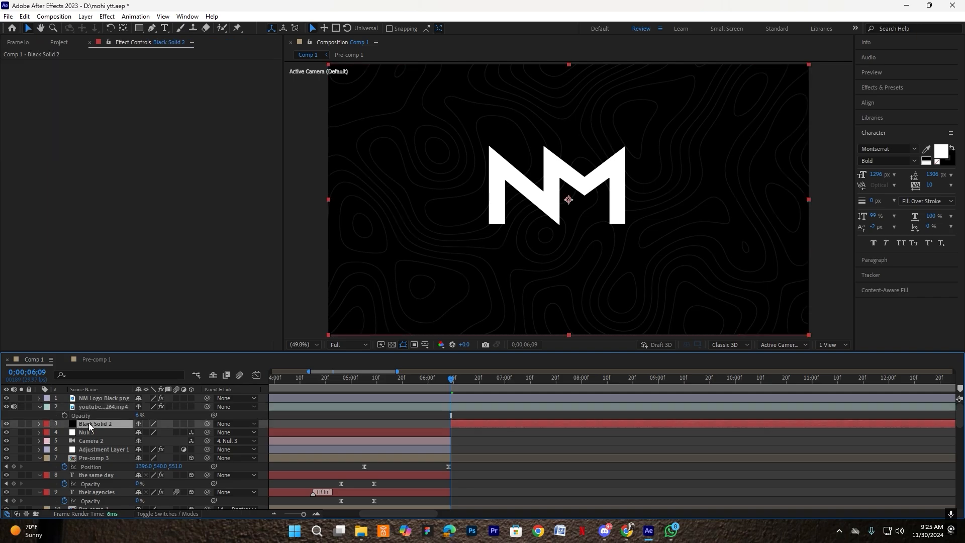
{"action": "left_click", "coordinate": [112, 408]}
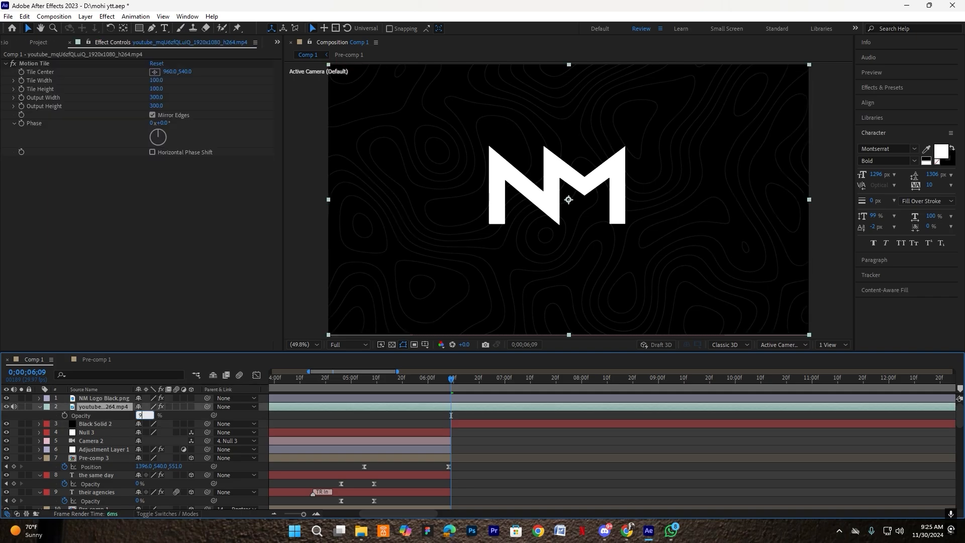
{"action": "key", "text": "Return"}
- Scale the contour-line footage down to about half size so its tiled pattern looks finer
{"action": "key", "text": "s"}
{"action": "left_click_drag", "start_coordinate": [153, 415], "coordinate": [129, 427]}
{"action": "left_click", "coordinate": [40, 407]}
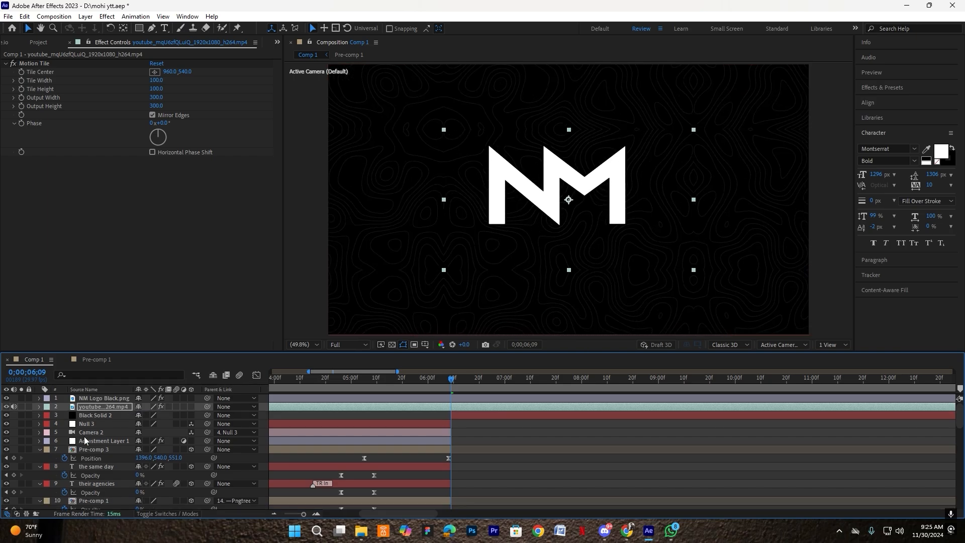
- Duplicate Adjustment Layer 1, placing the copy above all layers and over the logo scene from 0;00;06;09
{"action": "left_click", "coordinate": [110, 441]}
{"action": "key", "text": "ctrl+d"}
{"action": "left_click_drag", "start_coordinate": [112, 441], "coordinate": [261, 390]}
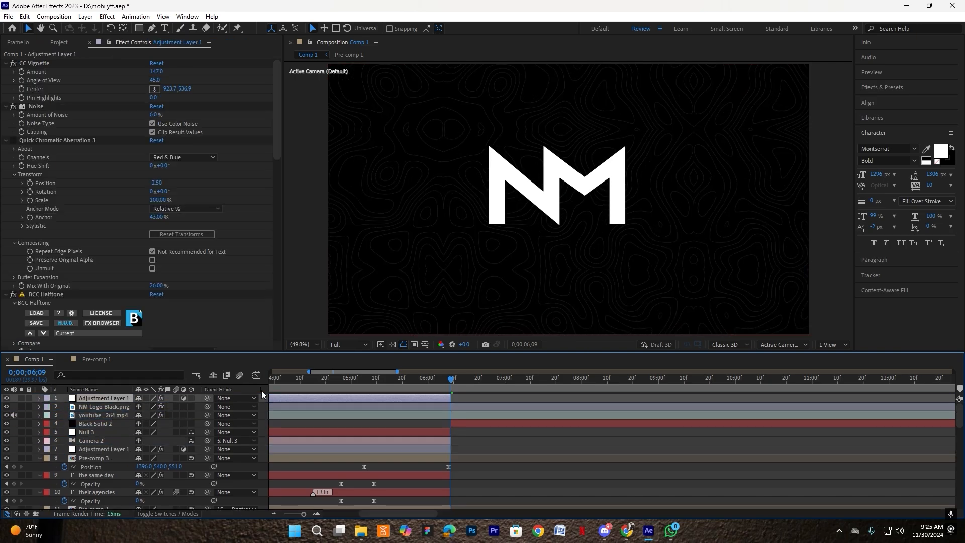
{"action": "left_click_drag", "start_coordinate": [454, 397], "coordinate": [642, 397]}
{"action": "left_click", "coordinate": [524, 415]}
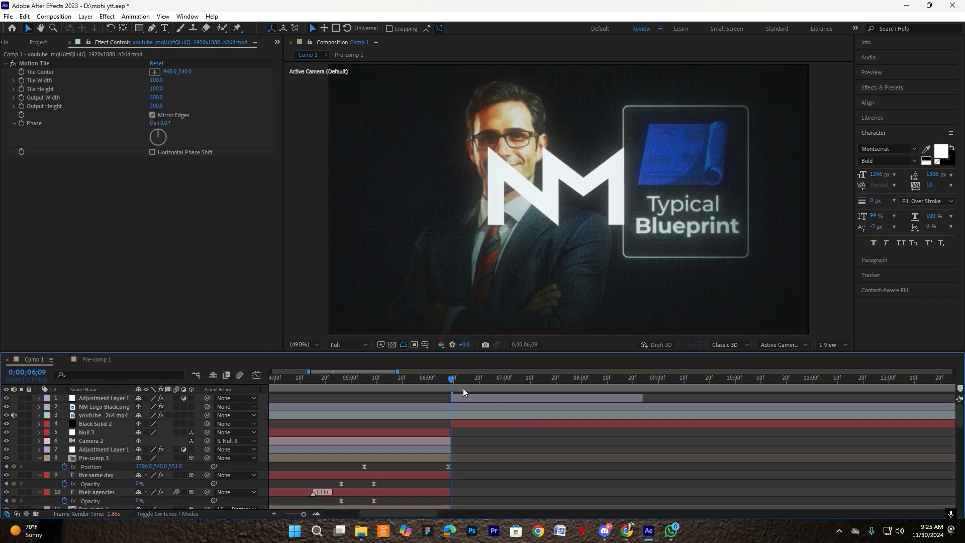
{"action": "left_click", "coordinate": [463, 388]}
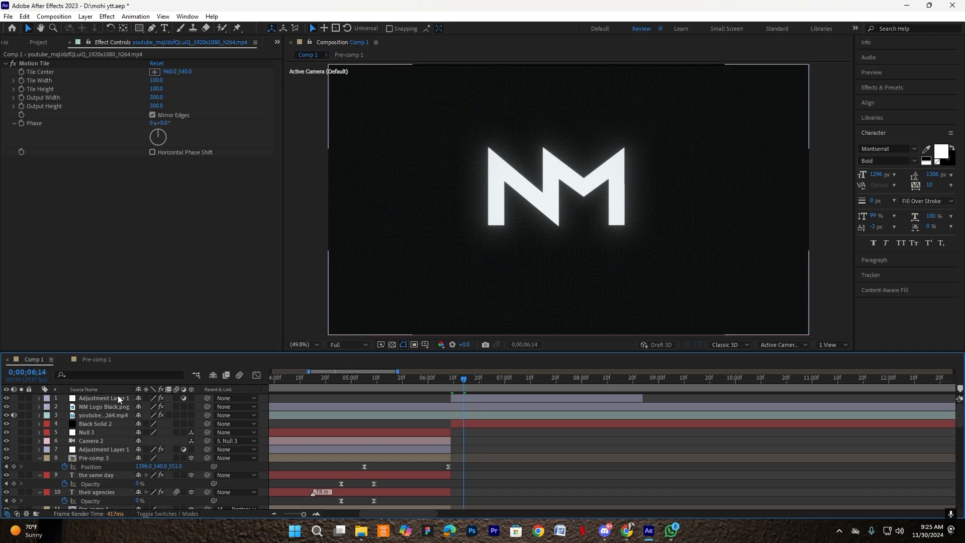
- Add a "nu marketing" text layer centred in the frame and scale it to 20%
{"action": "key", "text": "ctrl+t"}
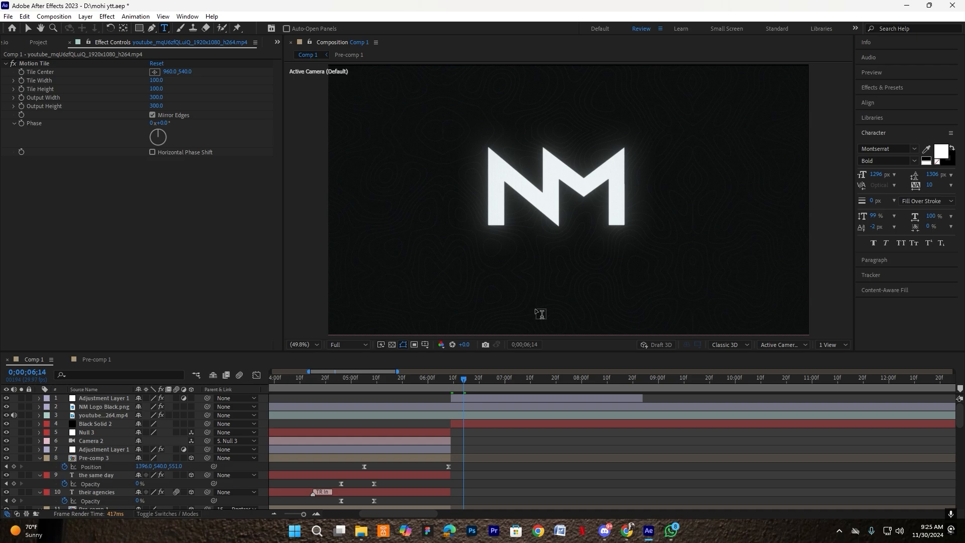
{"action": "left_click", "coordinate": [495, 299]}
{"action": "type", "text": "nu marketing"}
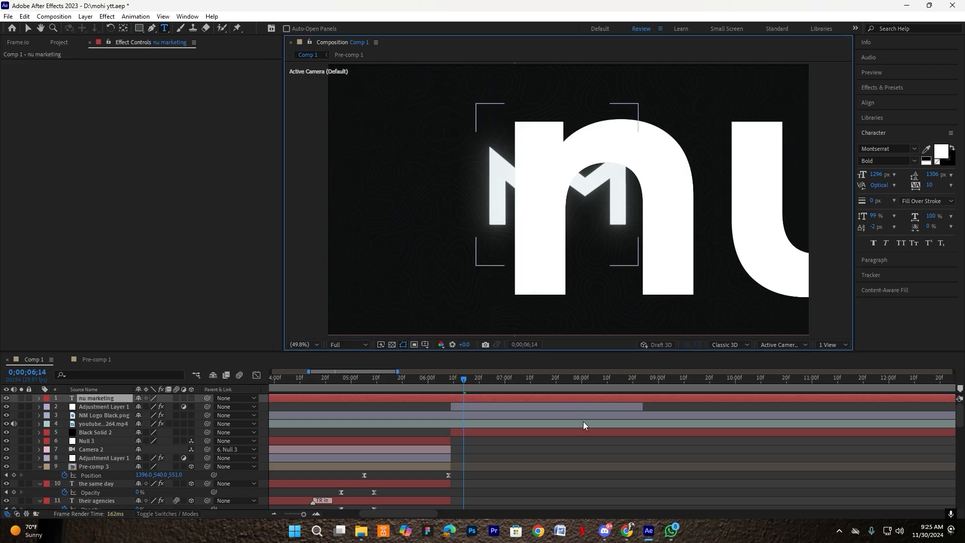
{"action": "left_click", "coordinate": [581, 452]}
{"action": "key", "text": "v"}
{"action": "left_click", "coordinate": [626, 217]}
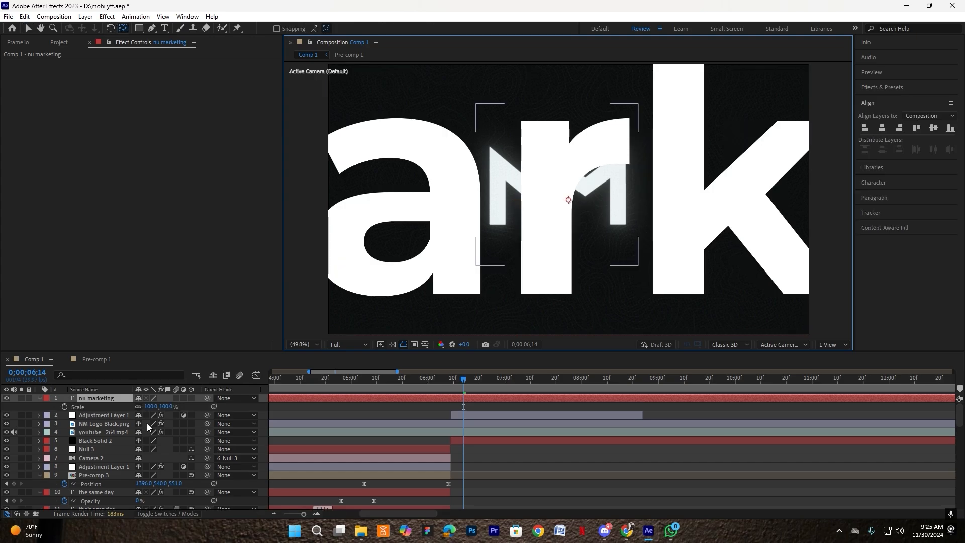
{"action": "left_click_drag", "start_coordinate": [158, 406], "coordinate": [118, 420]}
- Set the "nu marketing" text to all caps in Montserrat SemiBold
{"action": "double_click", "coordinate": [604, 216]}
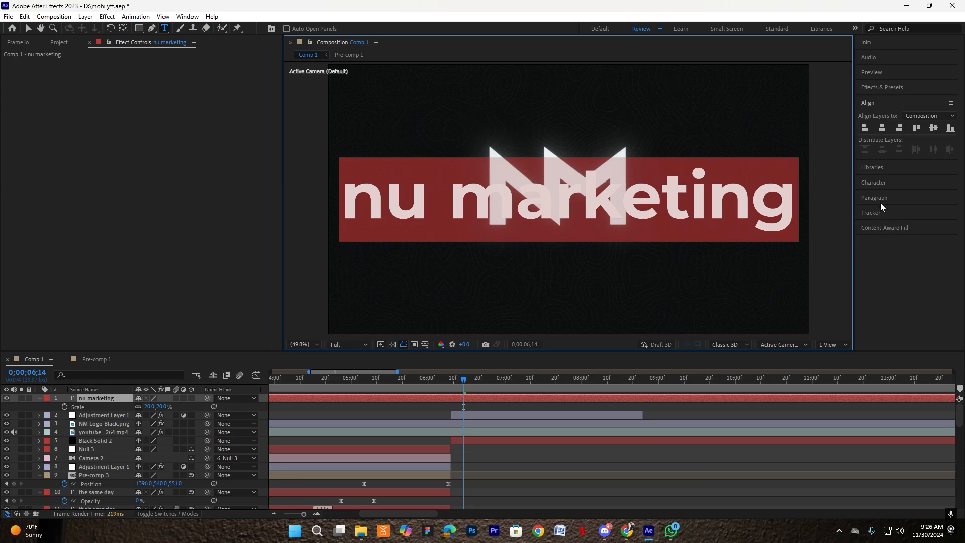
{"action": "left_click", "coordinate": [881, 182]}
{"action": "left_click", "coordinate": [901, 243]}
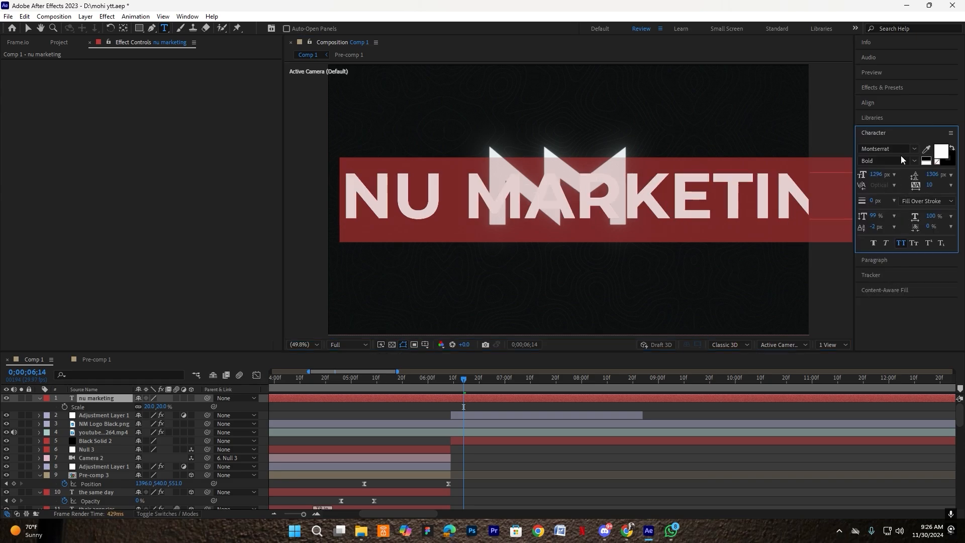
{"action": "left_click", "coordinate": [914, 161]}
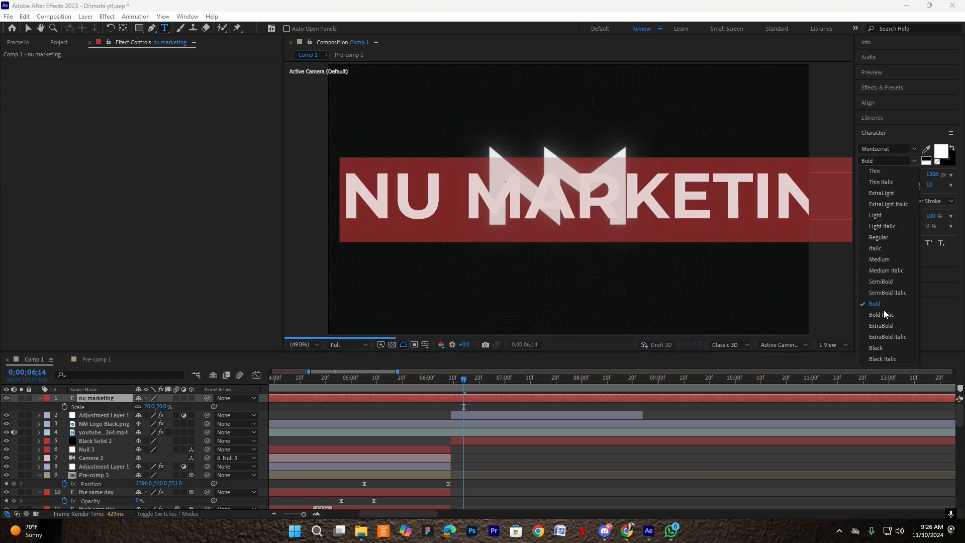
{"action": "left_click", "coordinate": [884, 280]}
- Scale the NU MARKETING text to 10% and move it just below the NM logo
{"action": "left_click", "coordinate": [147, 407]}
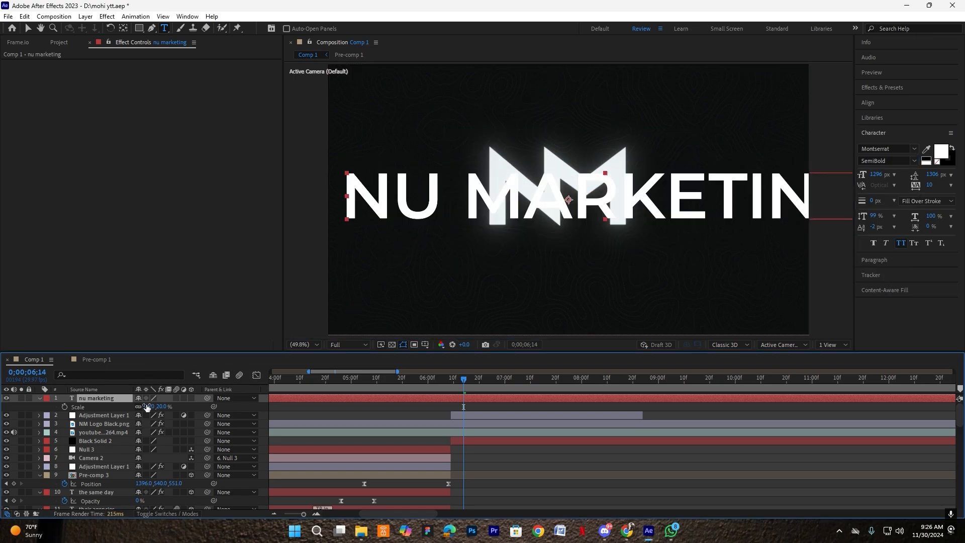
{"action": "type", "text": "10"}
{"action": "key", "text": "Return"}
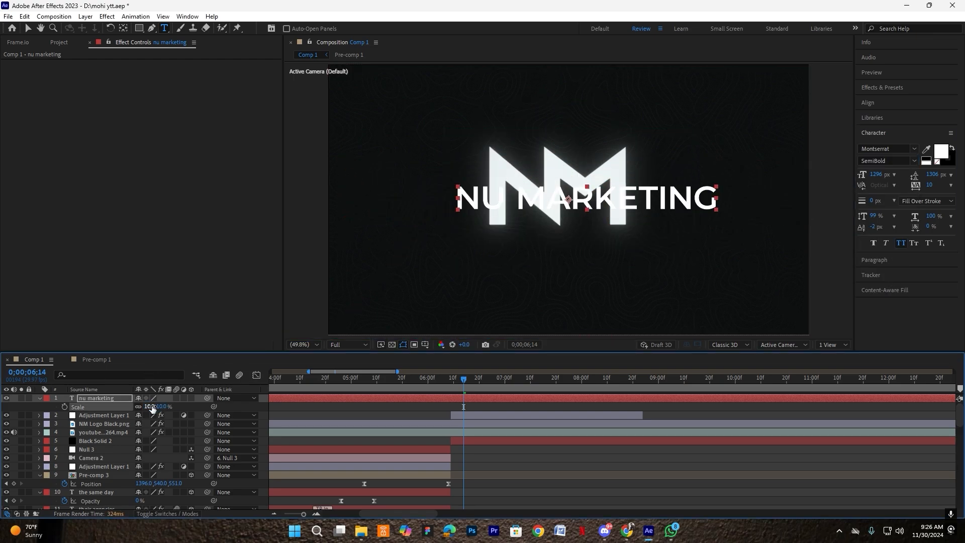
{"action": "key", "text": "v"}
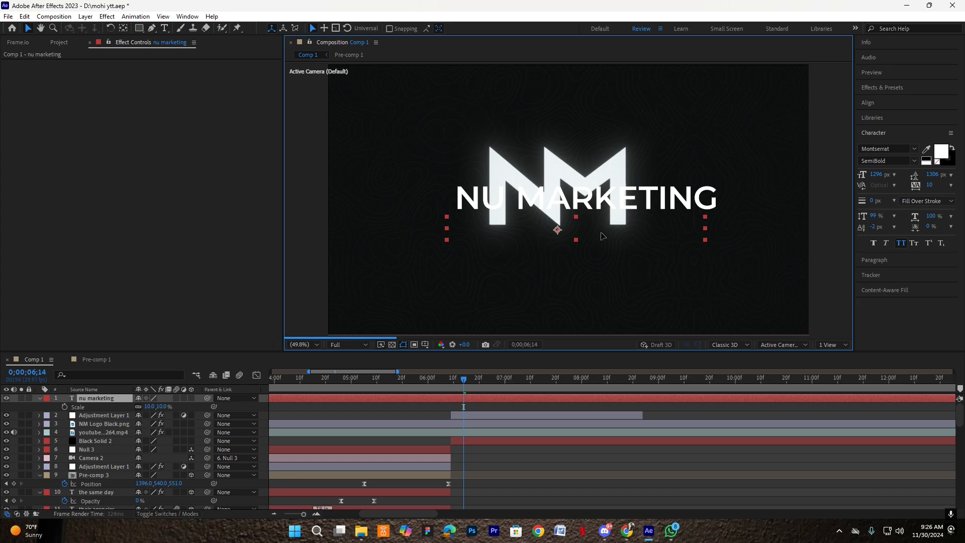
{"action": "left_click_drag", "start_coordinate": [607, 211], "coordinate": [588, 256]}
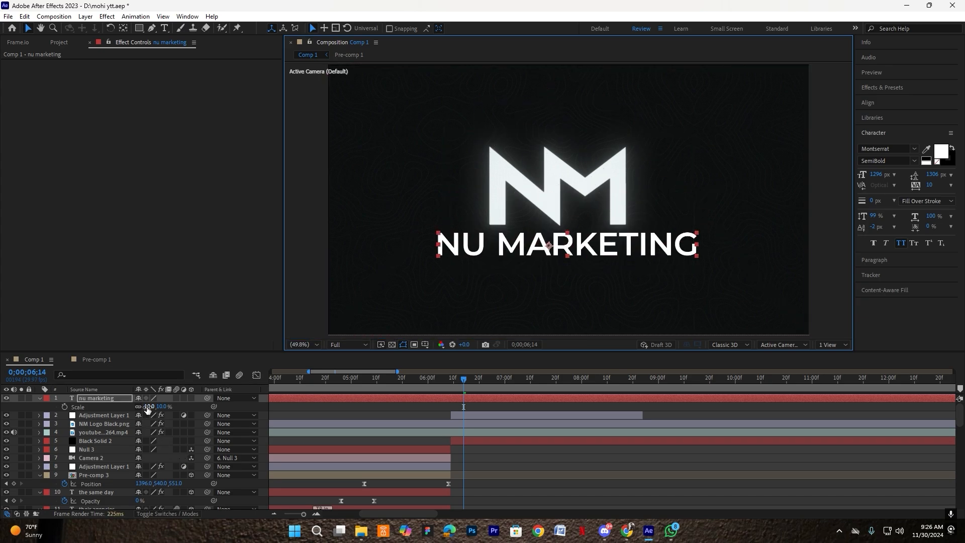
- Set the NU MARKETING text's scale to 8% and its tracking to -25
{"action": "left_click", "coordinate": [149, 406]}
{"action": "type", "text": "8"}
{"action": "key", "text": "Return"}
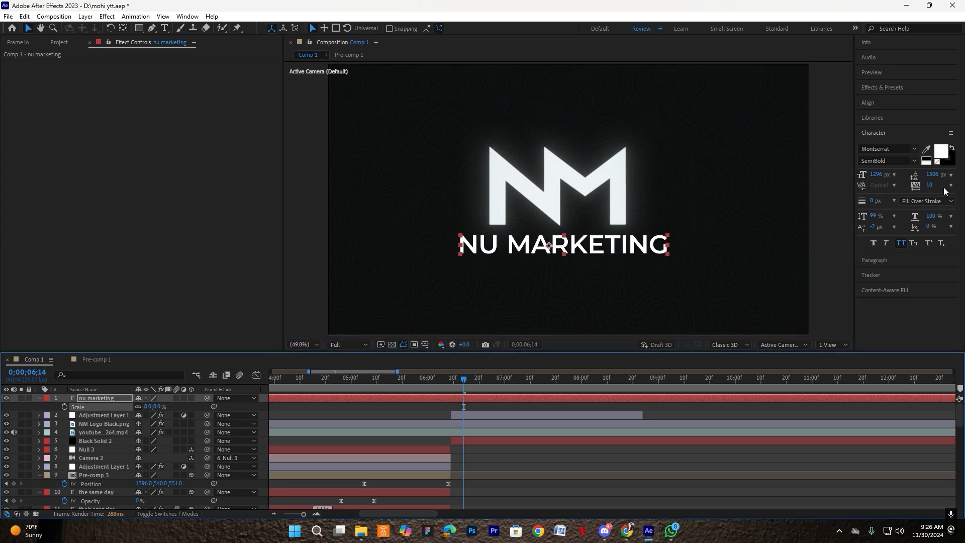
{"action": "left_click", "coordinate": [951, 187]}
{"action": "left_click", "coordinate": [927, 229]}
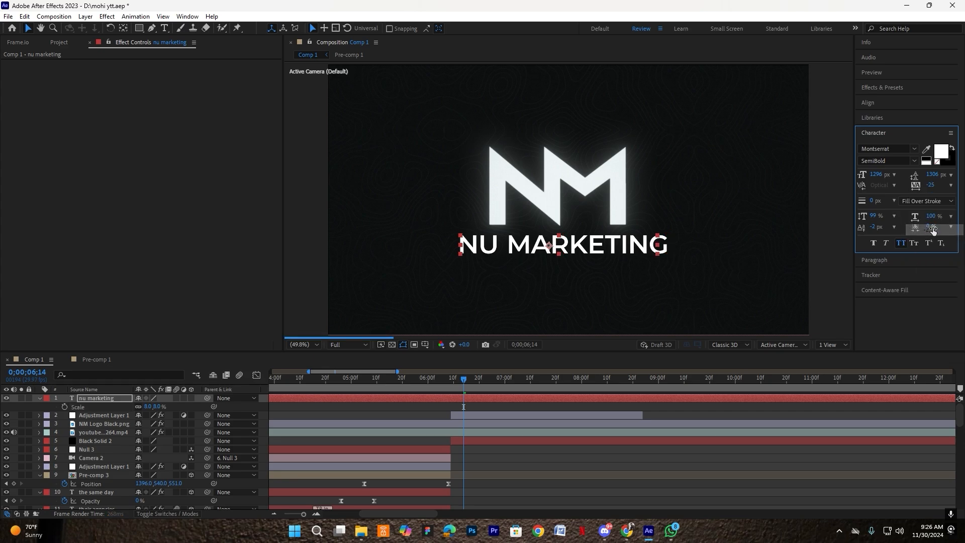
- Nudge the NU MARKETING text to centre it under the logo and reduce its scale to 6%
{"action": "left_click", "coordinate": [565, 473]}
{"action": "left_click_drag", "start_coordinate": [552, 248], "coordinate": [558, 251]}
{"action": "left_click", "coordinate": [147, 406]}
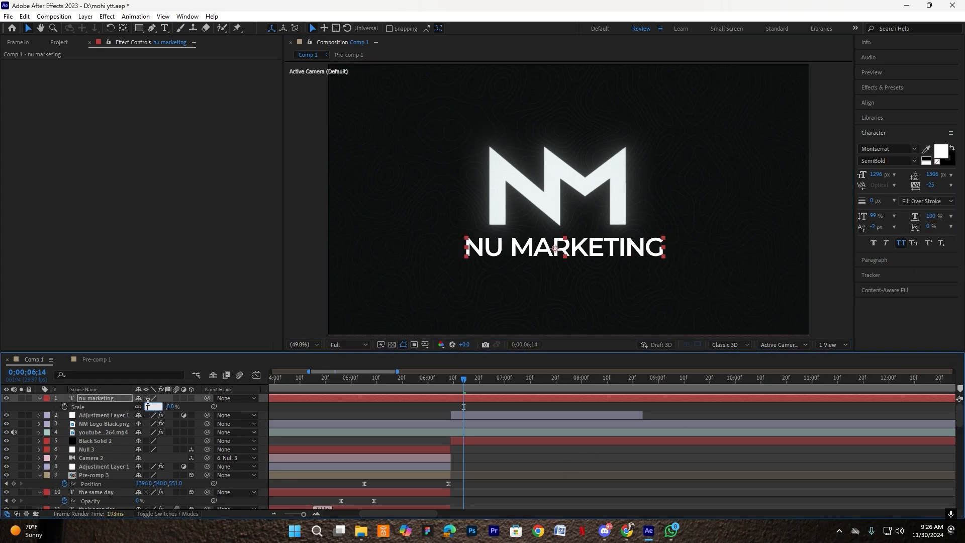
{"action": "type", "text": "7"}
{"action": "key", "text": "Return"}
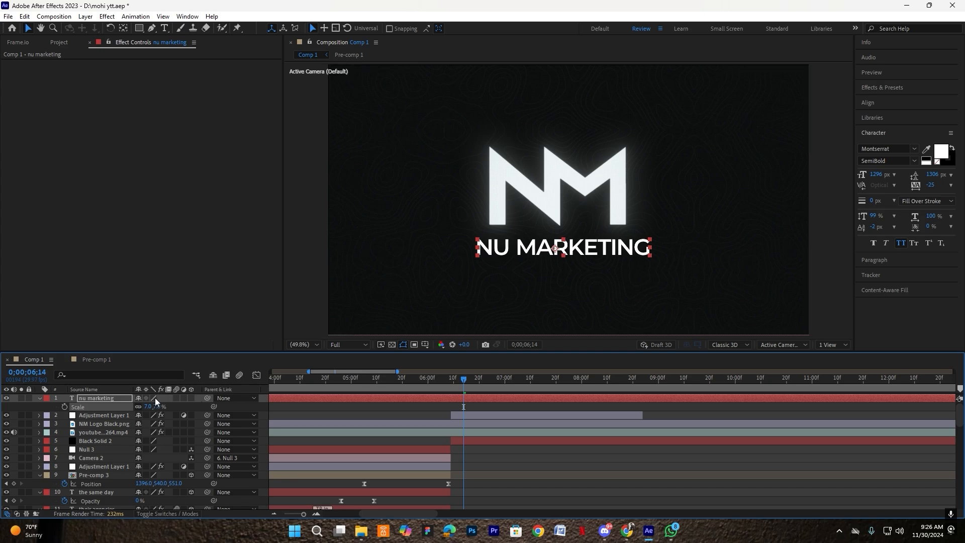
{"action": "left_click", "coordinate": [145, 407]}
{"action": "left_click", "coordinate": [145, 406]}
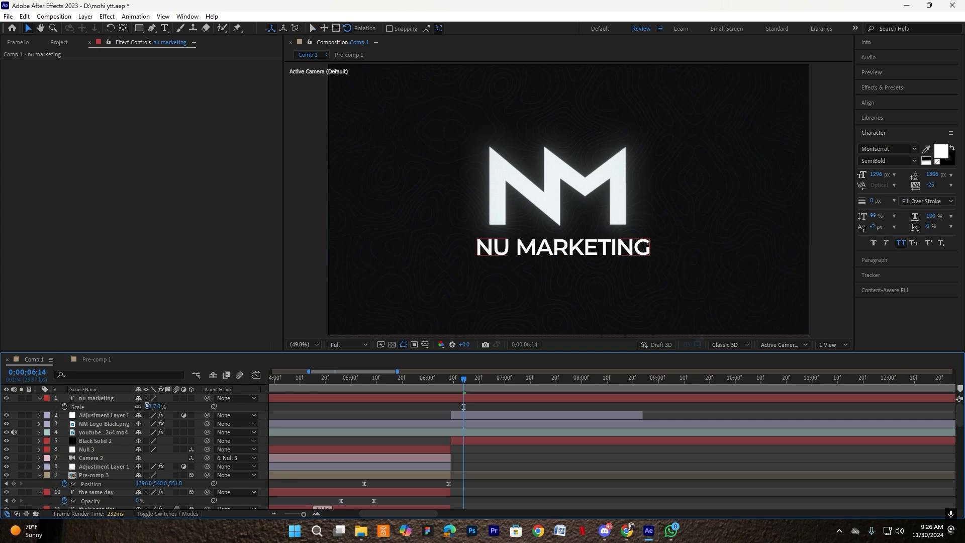
{"action": "type", "text": "6"}
{"action": "key", "text": "Return"}
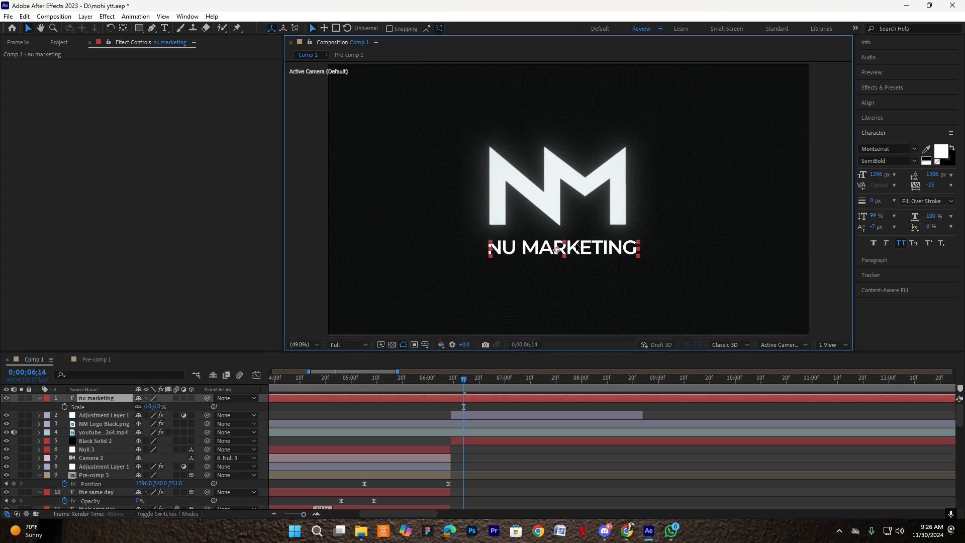
- Nudge the NU MARKETING text slightly down and move its layer directly beneath the NM Logo Black.png layer
{"action": "left_click_drag", "start_coordinate": [569, 247], "coordinate": [571, 249]}
{"action": "left_click_drag", "start_coordinate": [96, 398], "coordinate": [96, 427]}
{"action": "left_click", "coordinate": [565, 474]}
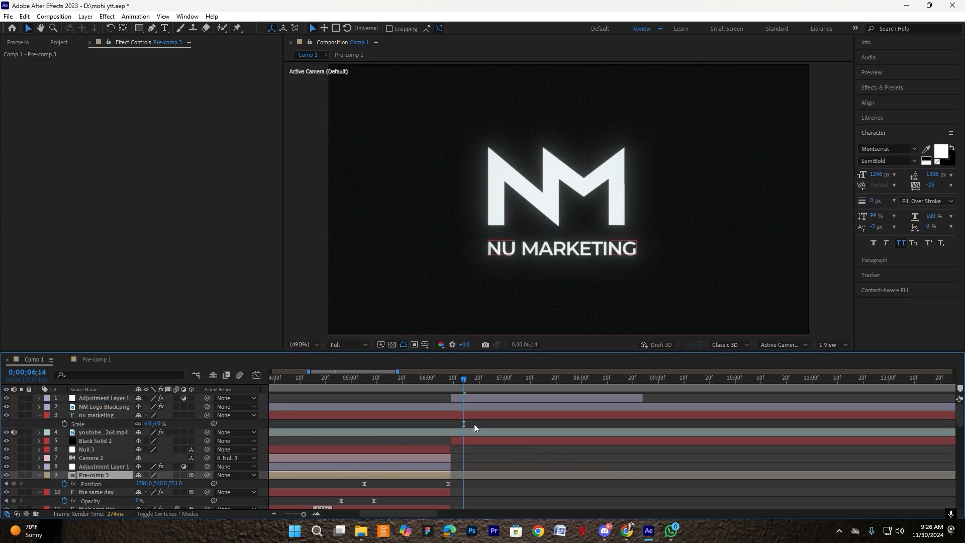
- Pre-compose the nu marketing text and NM Logo Black.png layers as Pre-comp 4, moving all attributes into it
{"action": "left_click", "coordinate": [92, 415]}
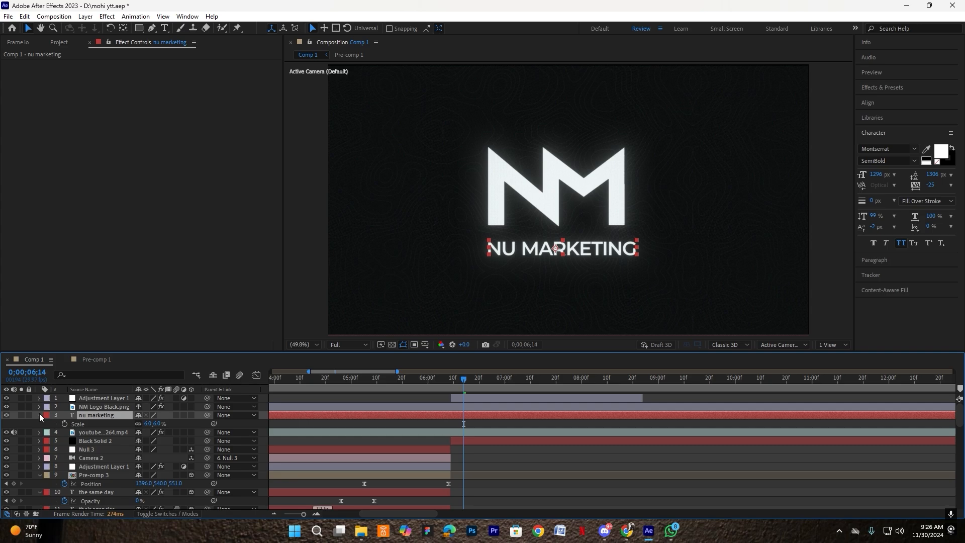
{"action": "left_click", "coordinate": [40, 415]}
{"action": "left_click", "coordinate": [107, 407], "text": "ctrl"}
{"action": "key", "text": "ctrl+shift+c"}
{"action": "left_click", "coordinate": [440, 270]}
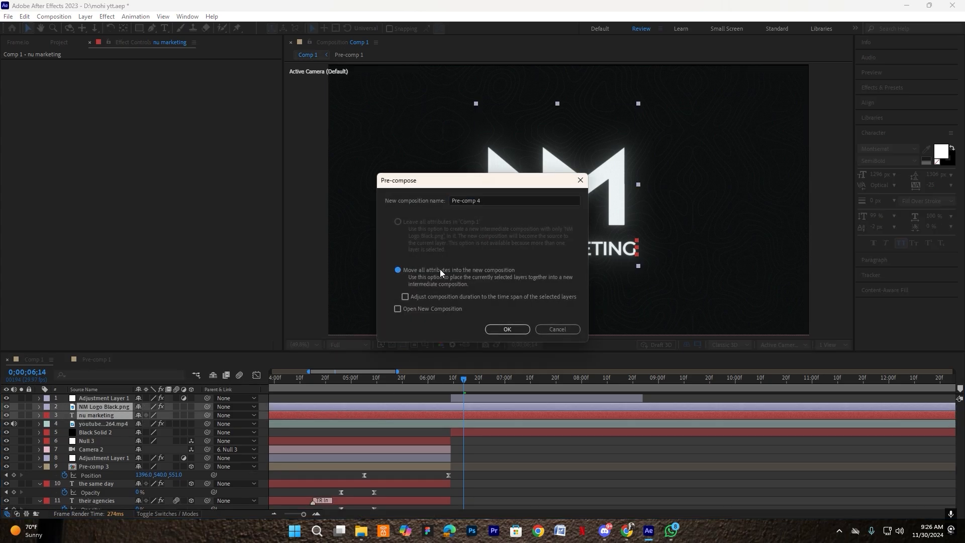
{"action": "left_click", "coordinate": [507, 329]}
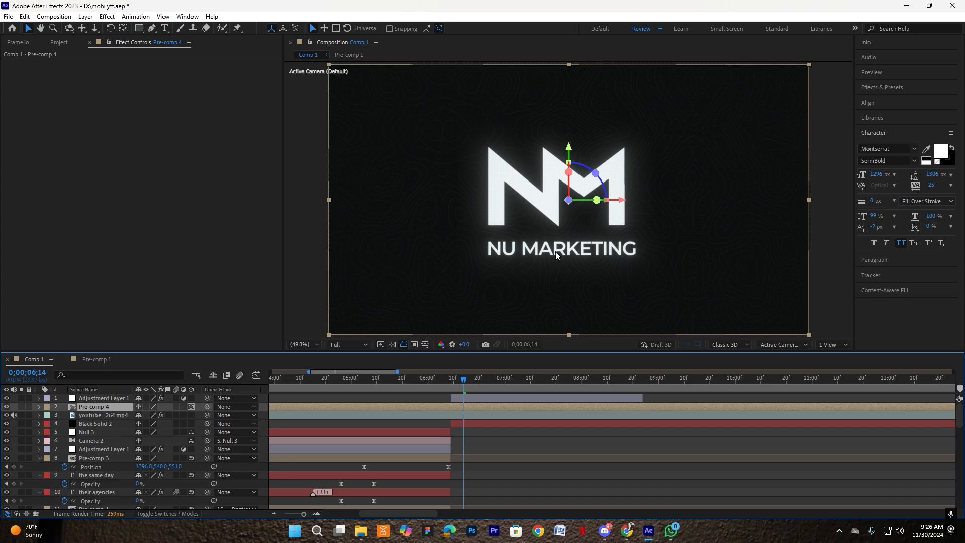
- Keyframe Pre-comp 4's position to rise from 960, 1644 at 0;00;06;11 to 960, 540 at about 0;00;07;02
{"action": "key", "text": "p"}
{"action": "left_click", "coordinate": [64, 415]}
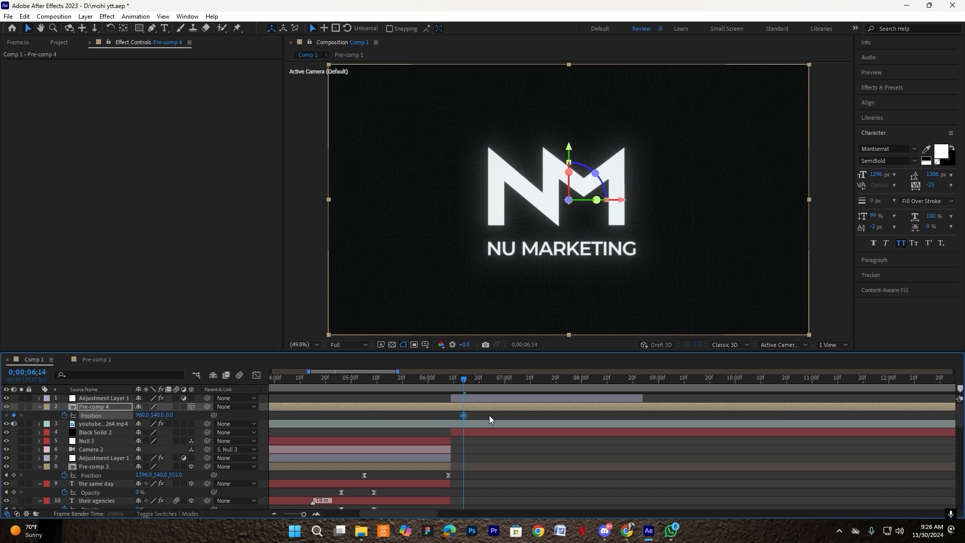
{"action": "scroll", "coordinate": [456, 415], "scroll_direction": "up", "scroll_amount": 1}
{"action": "left_click_drag", "start_coordinate": [473, 416], "coordinate": [529, 416]}
{"action": "left_click_drag", "start_coordinate": [473, 384], "coordinate": [452, 386]}
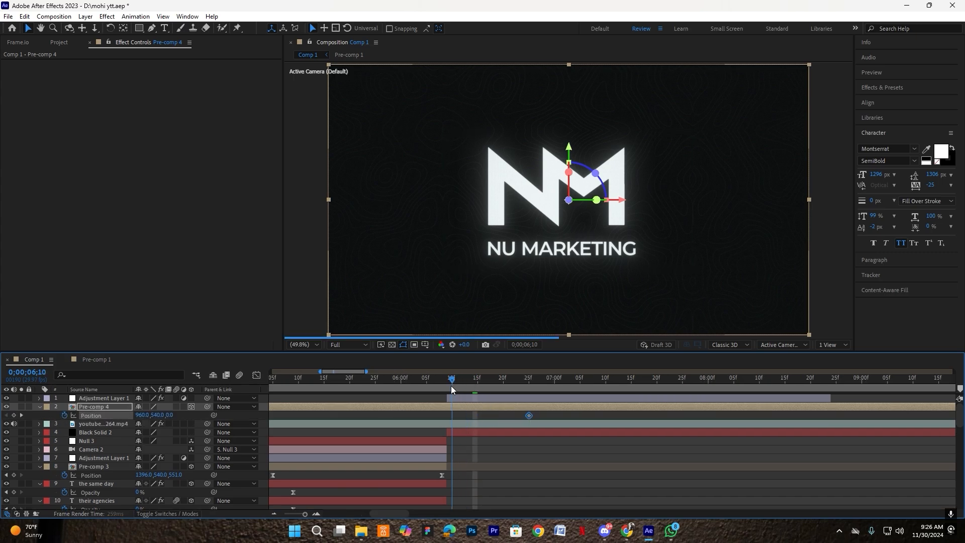
{"action": "left_click_drag", "start_coordinate": [529, 415], "coordinate": [565, 415]}
{"action": "left_click", "coordinate": [458, 385]}
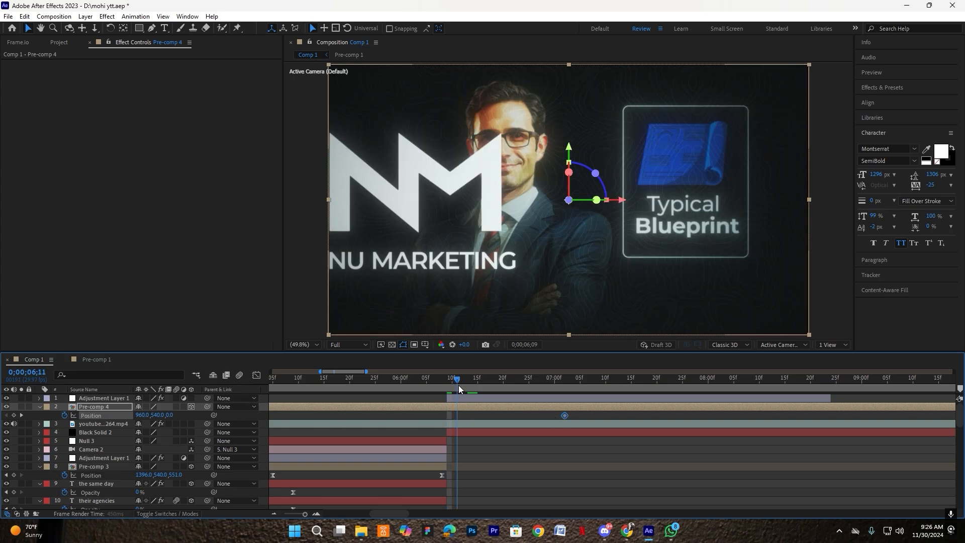
{"action": "left_click_drag", "start_coordinate": [156, 415], "coordinate": [696, 436]}
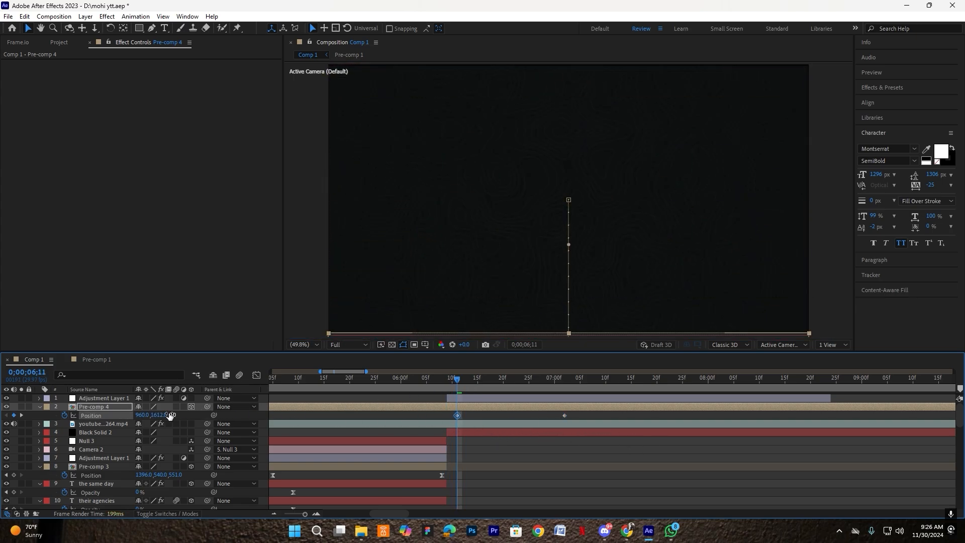
{"action": "left_click_drag", "start_coordinate": [169, 415], "coordinate": [186, 415]}
- Retime Pre-comp 4's position keyframes, apply Easy Ease to both and reshape their curve in the Graph Editor
{"action": "left_click", "coordinate": [564, 415]}
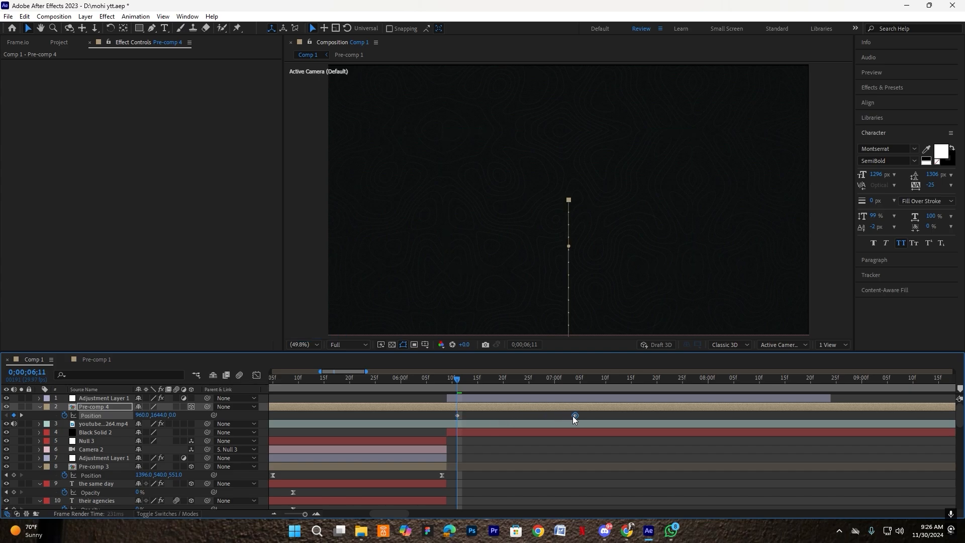
{"action": "left_click_drag", "start_coordinate": [586, 412], "coordinate": [449, 420]}
{"action": "key", "text": "F9"}
{"action": "left_click_drag", "start_coordinate": [618, 424], "coordinate": [382, 506]}
{"action": "left_click_drag", "start_coordinate": [556, 485], "coordinate": [400, 328]}
{"action": "left_click", "coordinate": [257, 375]}
- Preview the transition into the logo scene and check the timing of Pre-comp 4's position keyframes
{"action": "left_click", "coordinate": [477, 441]}
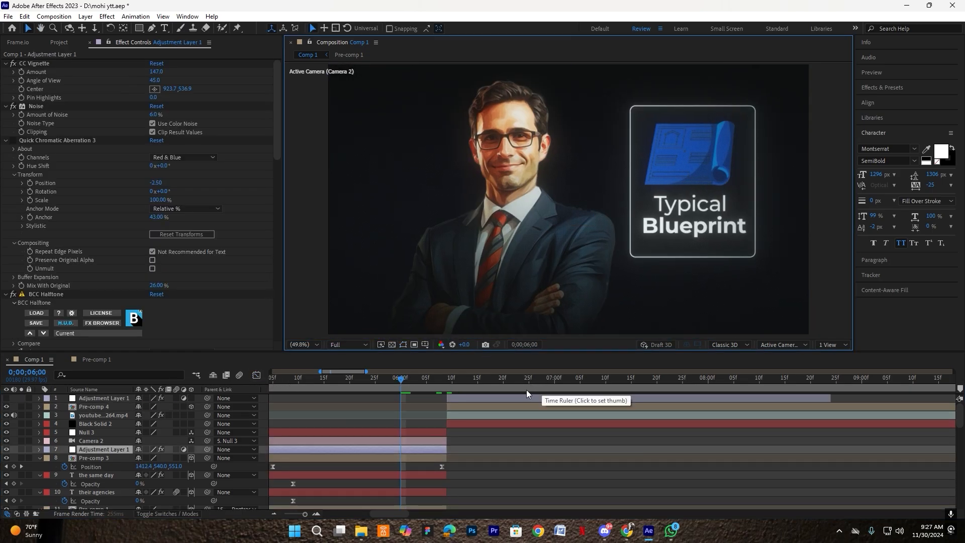
{"action": "key", "text": "space"}
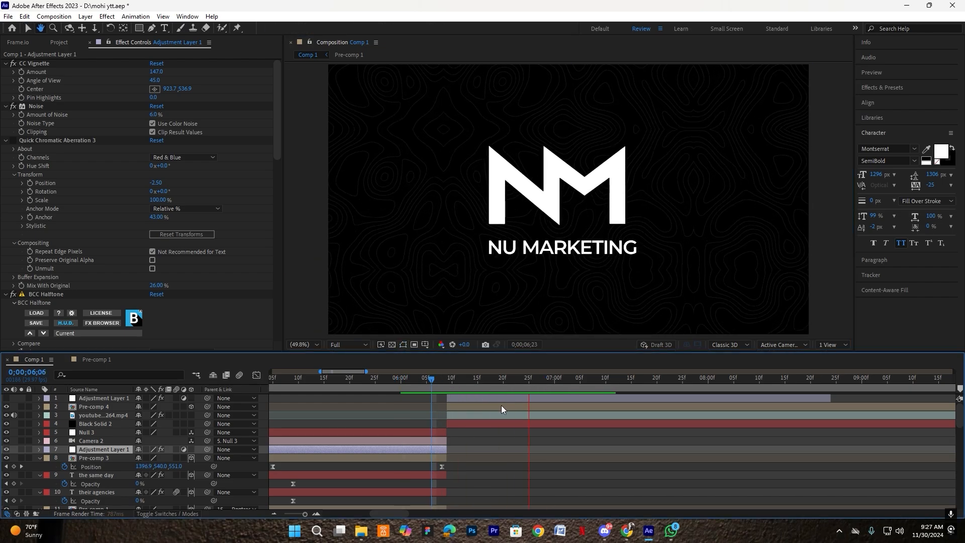
{"action": "left_click", "coordinate": [503, 408]}
{"action": "key", "text": "p"}
{"action": "left_click", "coordinate": [549, 415]}
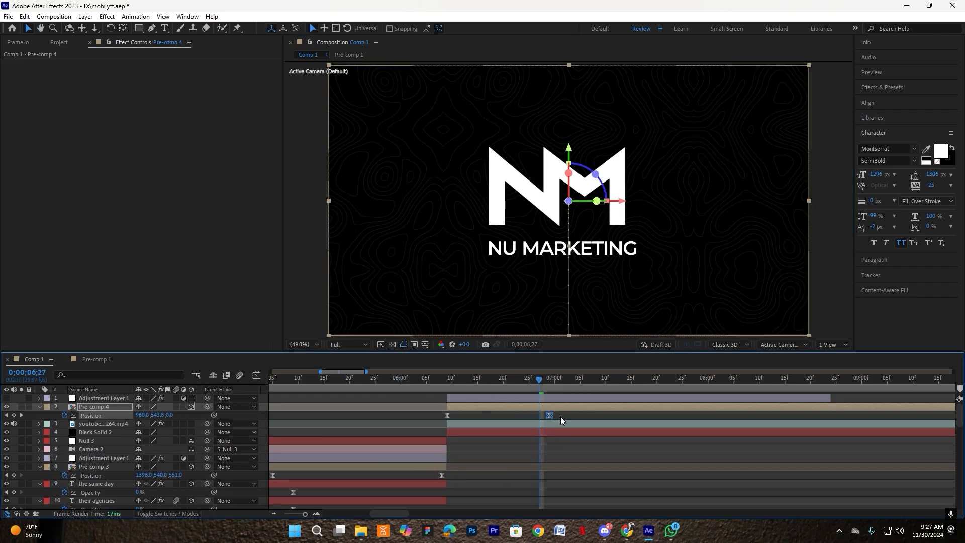
{"action": "left_click", "coordinate": [561, 417]}
{"action": "left_click_drag", "start_coordinate": [527, 380], "coordinate": [421, 382]}
{"action": "key", "text": "space"}
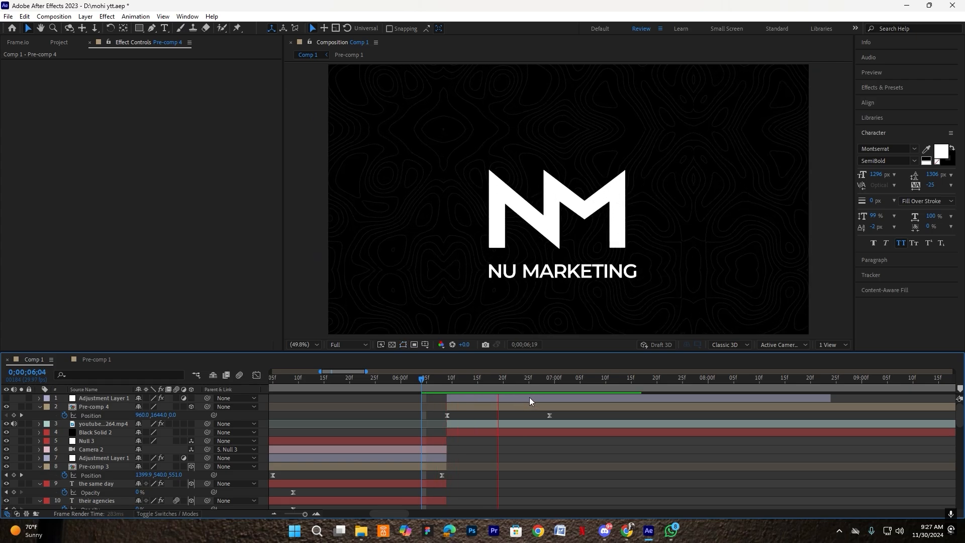
- Move Pre-comp 4's final position keyframe to about 0;00;07;04 and replay the logo's rise
{"action": "left_click_drag", "start_coordinate": [549, 415], "coordinate": [573, 415]}
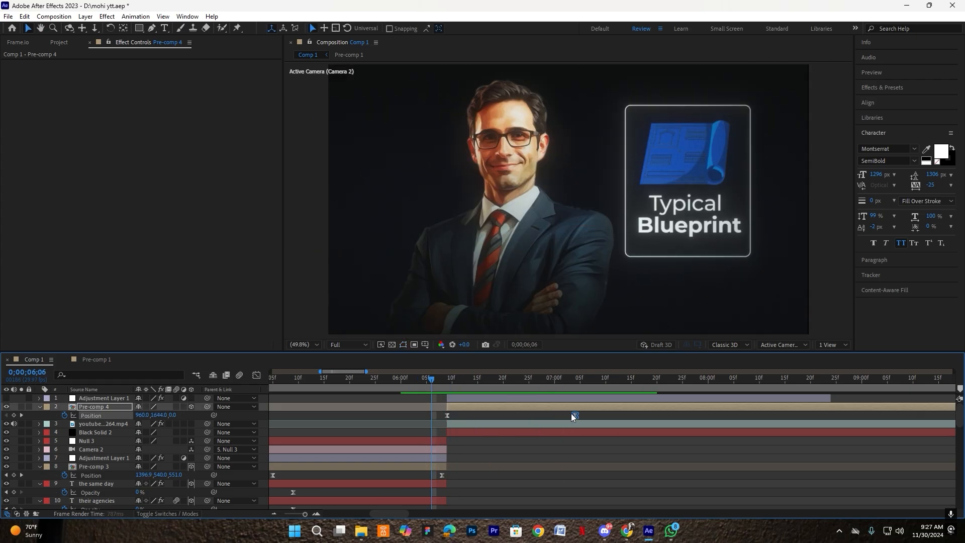
{"action": "key", "text": "space"}
{"action": "left_click_drag", "start_coordinate": [536, 383], "coordinate": [580, 383]}
{"action": "left_click", "coordinate": [601, 415]}
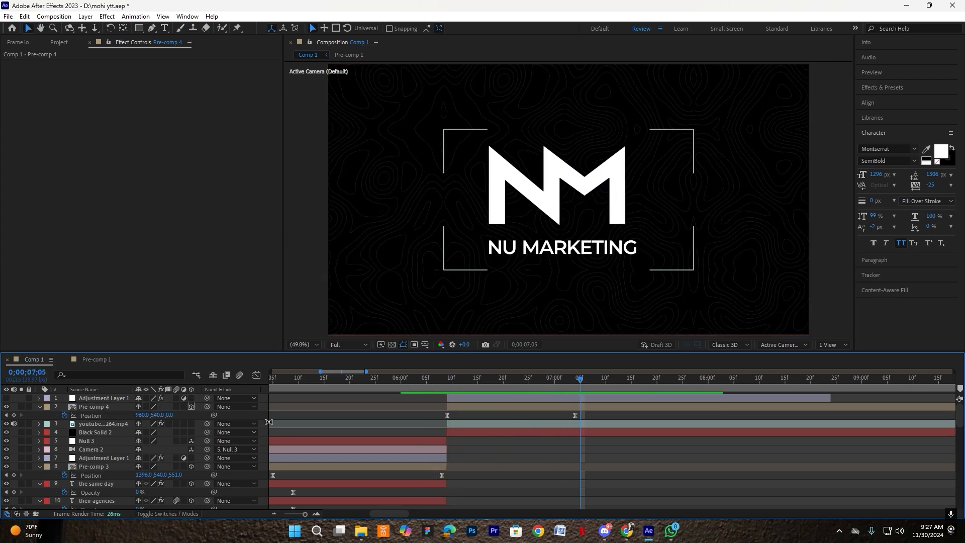
- Add a new camera layer to Comp 1 for the logo scene
{"action": "right_click", "coordinate": [268, 422]}
{"action": "mouse_move", "coordinate": [302, 290]}
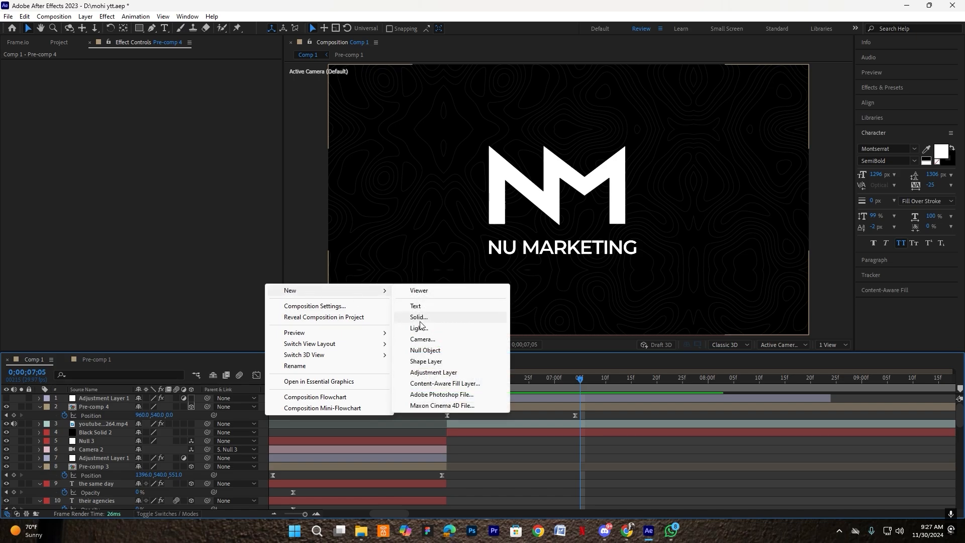
{"action": "left_click", "coordinate": [427, 340]}
{"action": "left_click", "coordinate": [575, 373]}
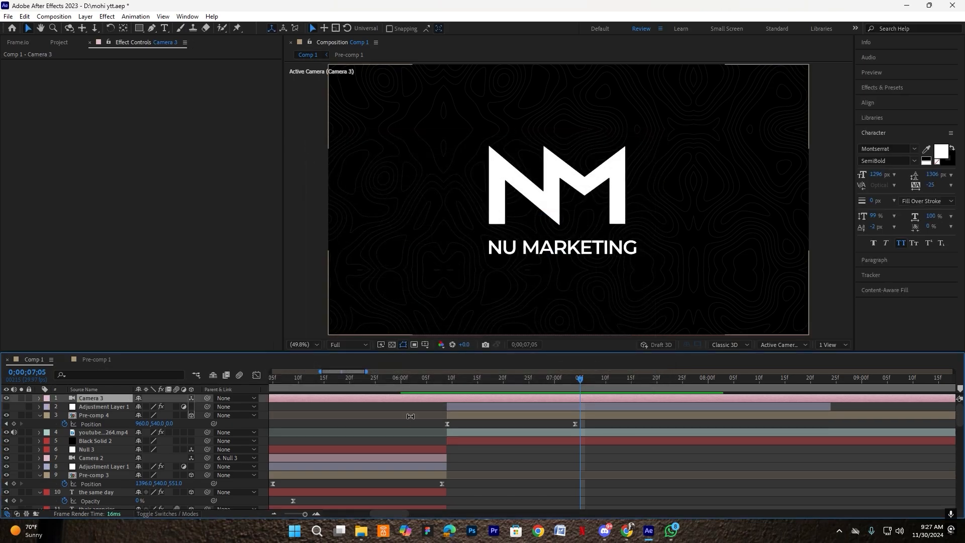
- Make the Black Solid 2 layer 3D and select the background video layer above it
{"action": "left_click", "coordinate": [161, 440]}
{"action": "left_click", "coordinate": [191, 433]}
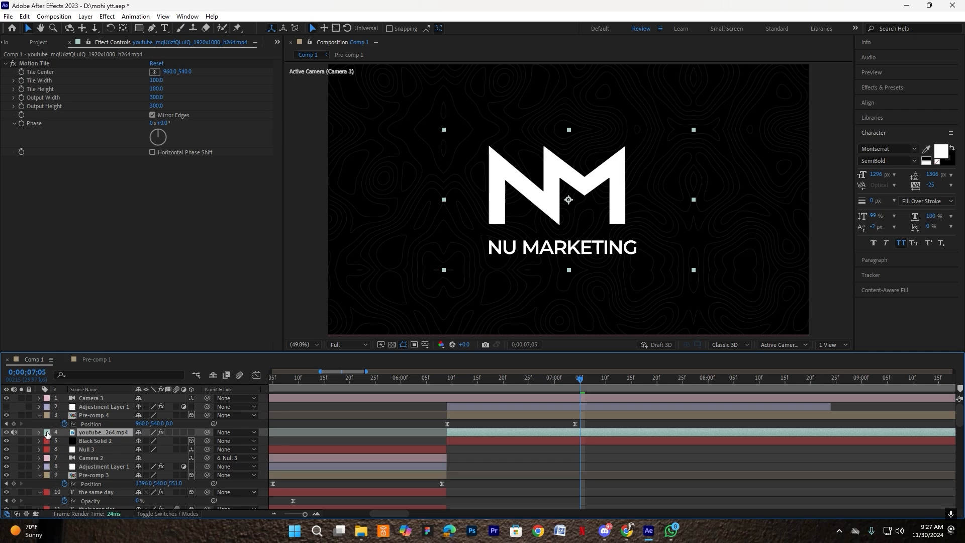
- Keyframe Camera 3's position at 7;05, and at 6;13 set its Z position to -1288.7
{"action": "left_click", "coordinate": [110, 399]}
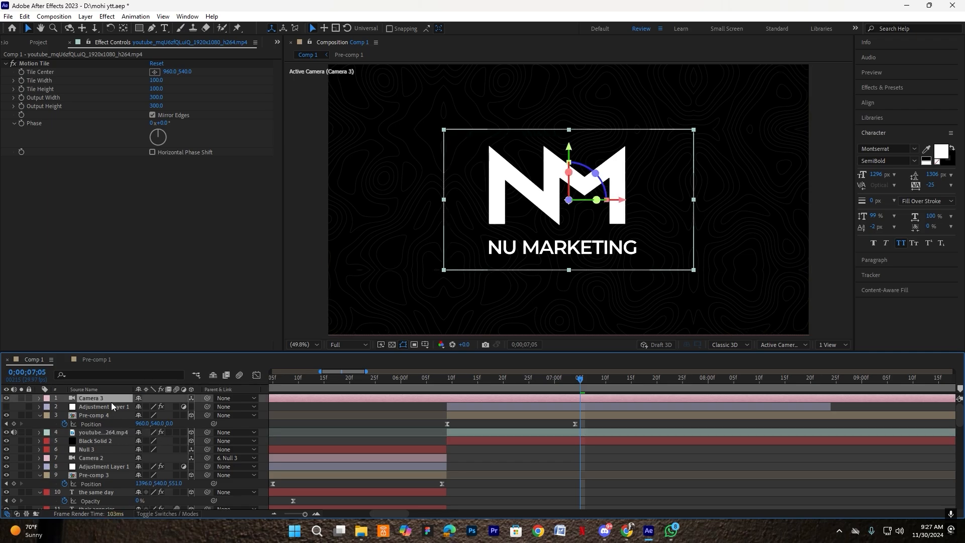
{"action": "key", "text": "p"}
{"action": "key", "text": "alt+shift+p"}
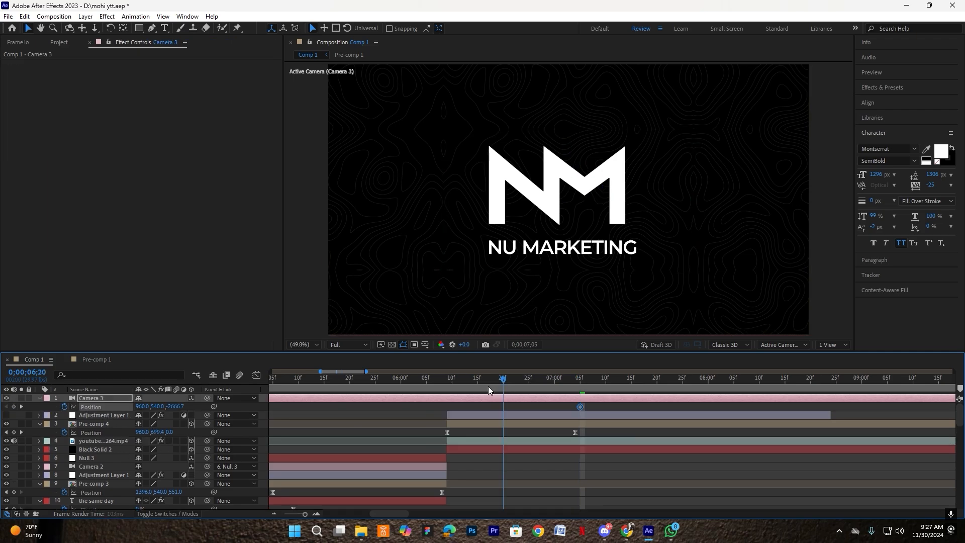
{"action": "left_click_drag", "start_coordinate": [489, 385], "coordinate": [467, 390]}
{"action": "left_click", "coordinate": [478, 397]}
{"action": "left_click_drag", "start_coordinate": [174, 406], "coordinate": [829, 455]}
{"action": "left_click_drag", "start_coordinate": [181, 406], "coordinate": [456, 420]}
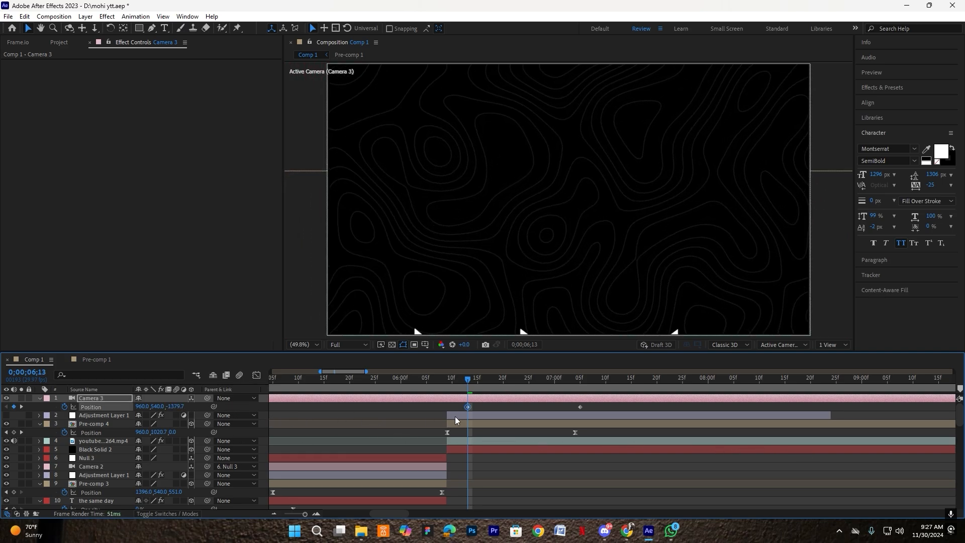
{"action": "left_click_drag", "start_coordinate": [174, 404], "coordinate": [219, 406]}
- Easy-ease both Camera 3 position keyframes and stretch the last keyframe's speed-graph handle back toward the start of the move
{"action": "left_click_drag", "start_coordinate": [588, 405], "coordinate": [456, 409]}
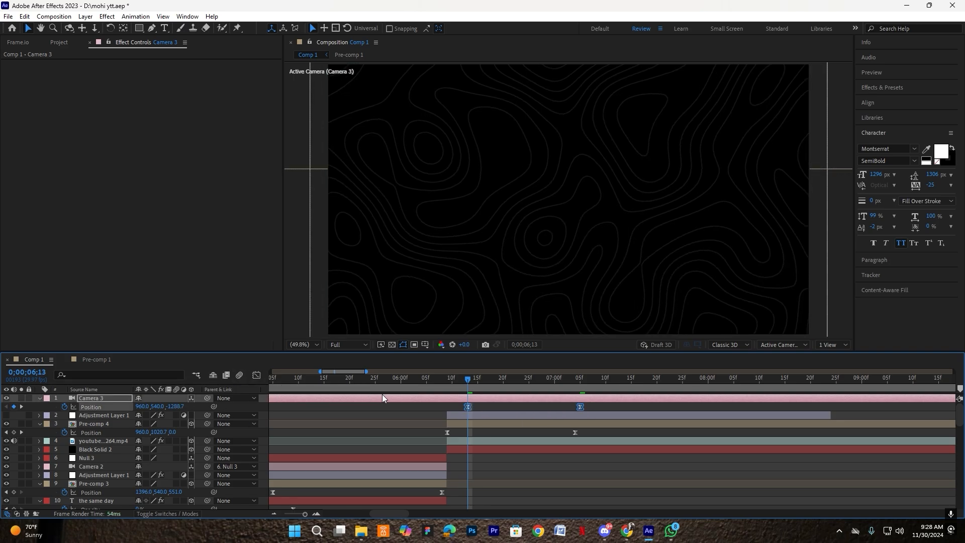
{"action": "left_click", "coordinate": [257, 375]}
{"action": "left_click_drag", "start_coordinate": [610, 476], "coordinate": [454, 495]}
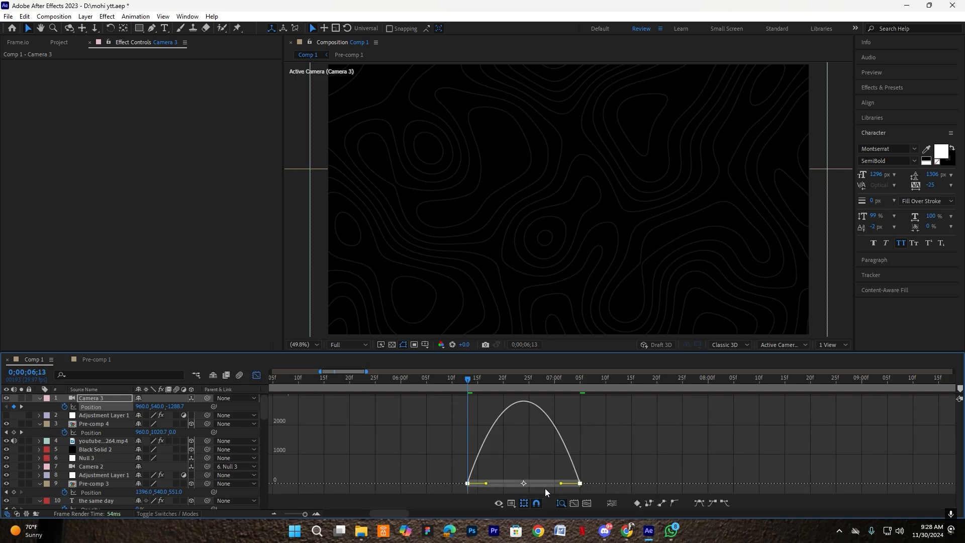
{"action": "left_click_drag", "start_coordinate": [562, 485], "coordinate": [426, 297]}
{"action": "left_click", "coordinate": [256, 375]}
- Move Camera 3's position keyframes to 6;09 and 7;04, in line with the Pre-comp 4 position keyframes
{"action": "left_click", "coordinate": [482, 406]}
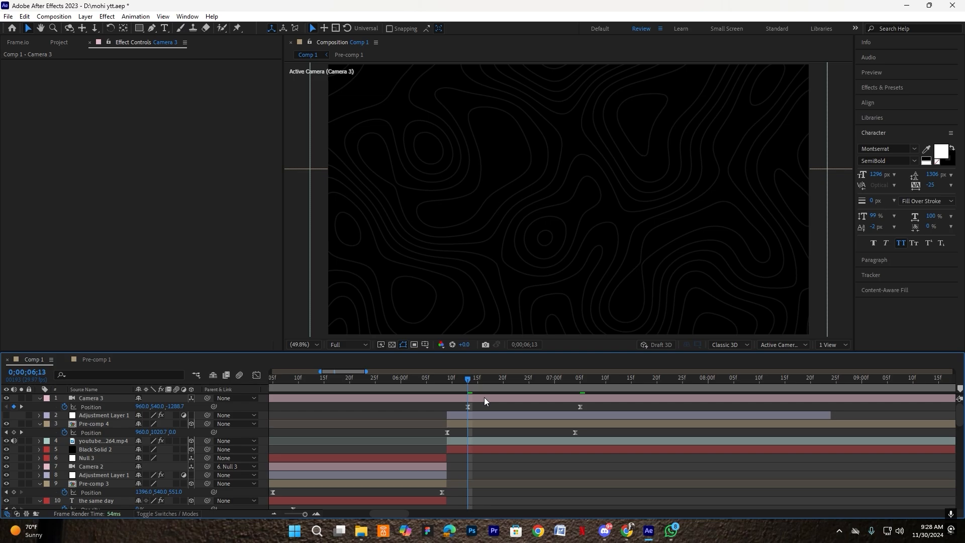
{"action": "left_click_drag", "start_coordinate": [485, 398], "coordinate": [422, 395]}
{"action": "left_click", "coordinate": [481, 406]}
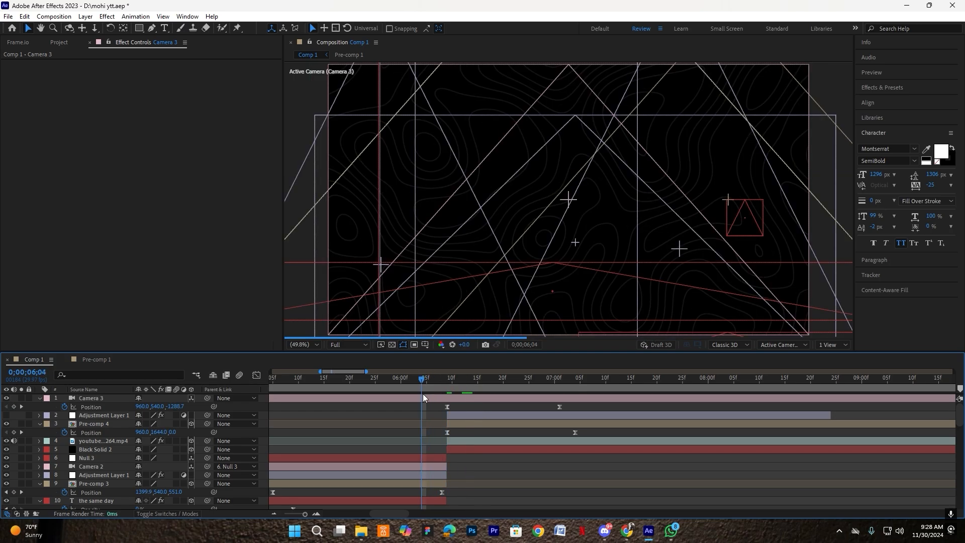
{"action": "left_click_drag", "start_coordinate": [559, 407], "coordinate": [575, 406]}
- Preview the logo transition and move Camera 3's last position keyframe out to 7;10
{"action": "left_click", "coordinate": [552, 329]}
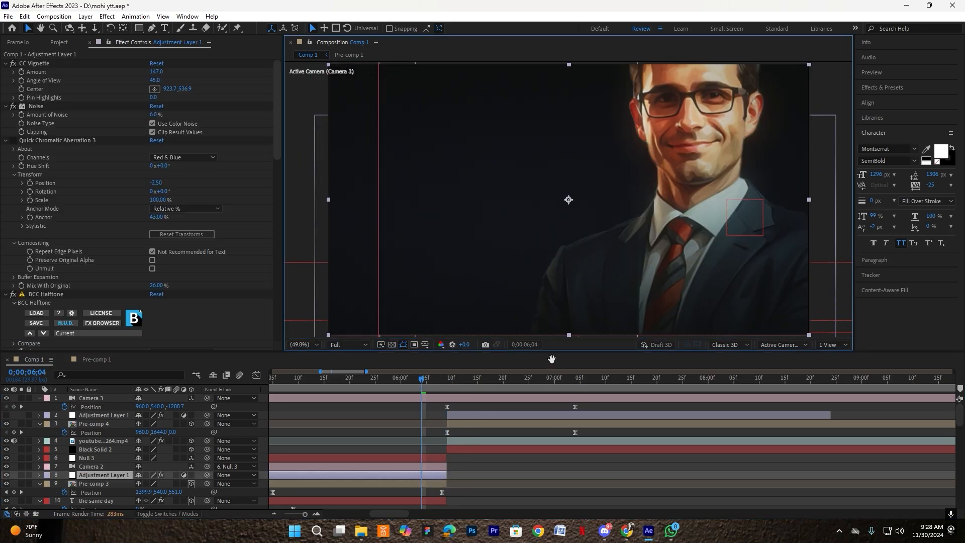
{"action": "key", "text": "space"}
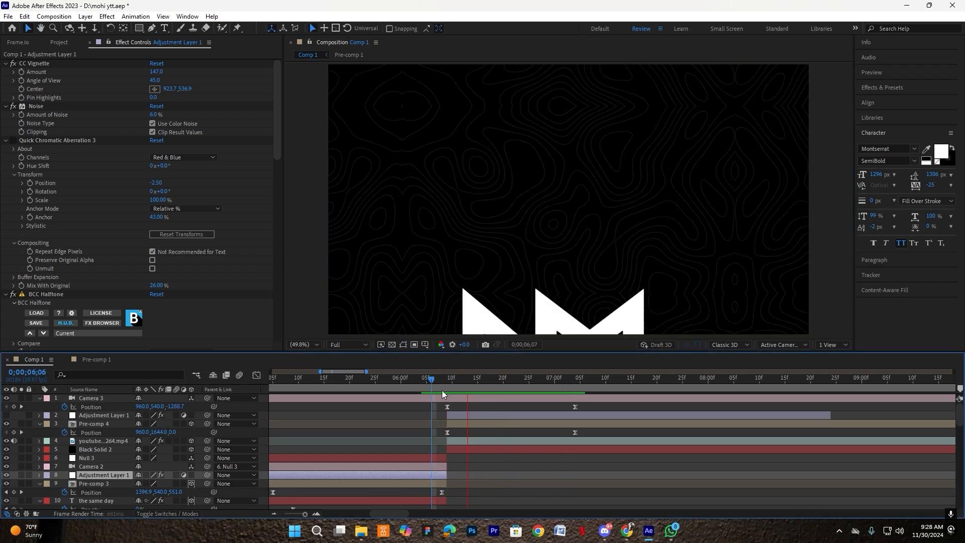
{"action": "key", "text": "space"}
{"action": "left_click_drag", "start_coordinate": [575, 407], "coordinate": [607, 407]}
{"action": "left_click", "coordinate": [623, 407]}
- Play back the transition from the portrait shot to the logo repeatedly from about 5;26, checking the camera move's timing
{"action": "left_click_drag", "start_coordinate": [565, 380], "coordinate": [381, 388]}
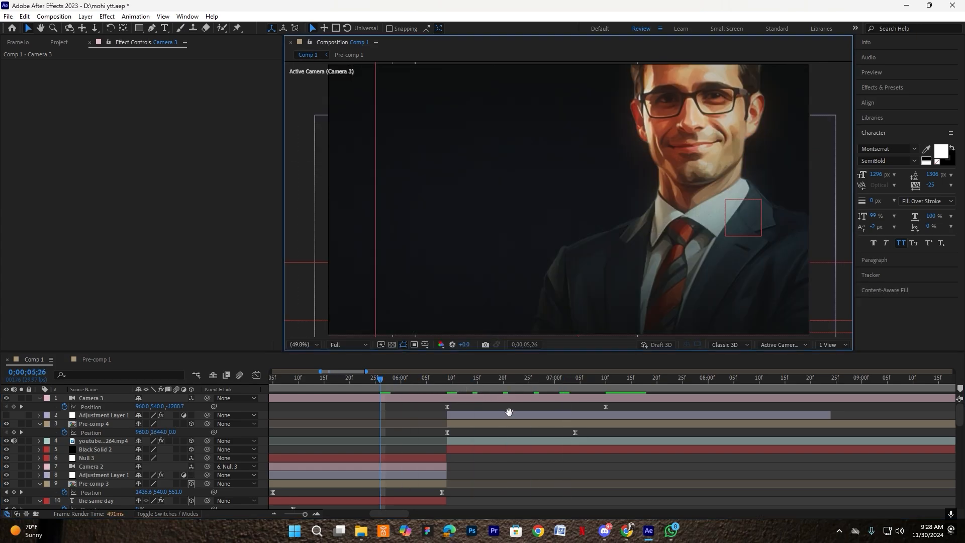
{"action": "key", "text": "space"}
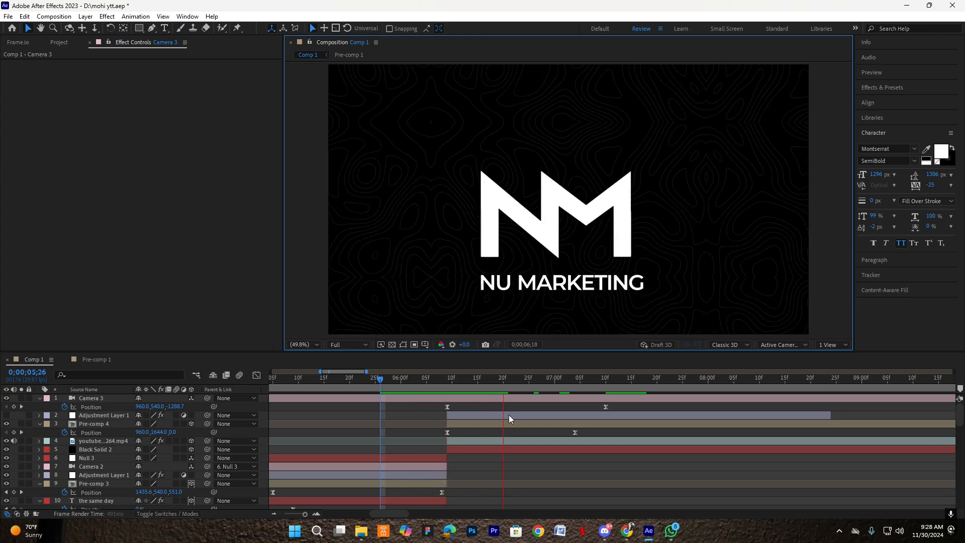
{"action": "key", "text": "space"}
{"action": "left_click", "coordinate": [385, 380]}
{"action": "key", "text": "space"}
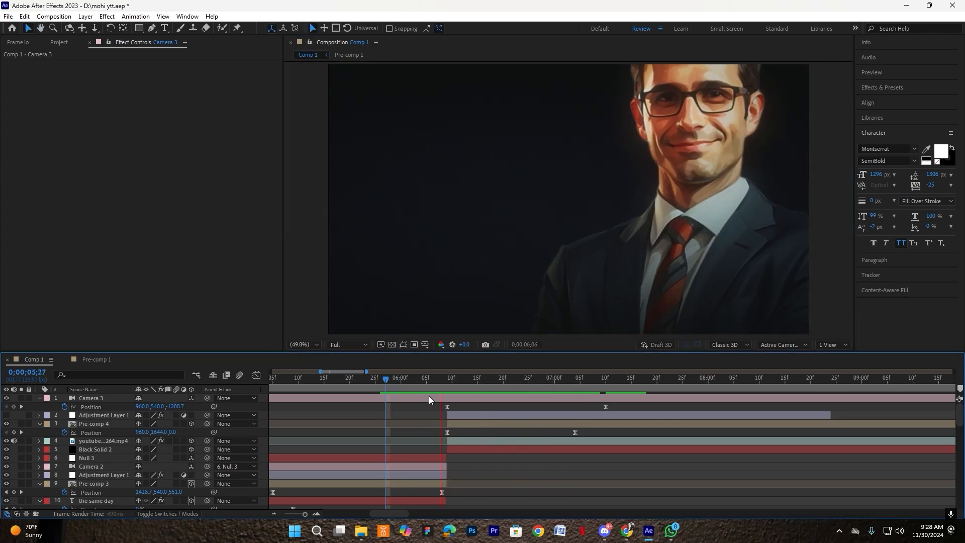
{"action": "left_click_drag", "start_coordinate": [416, 380], "coordinate": [396, 381]}
{"action": "key", "text": "space"}
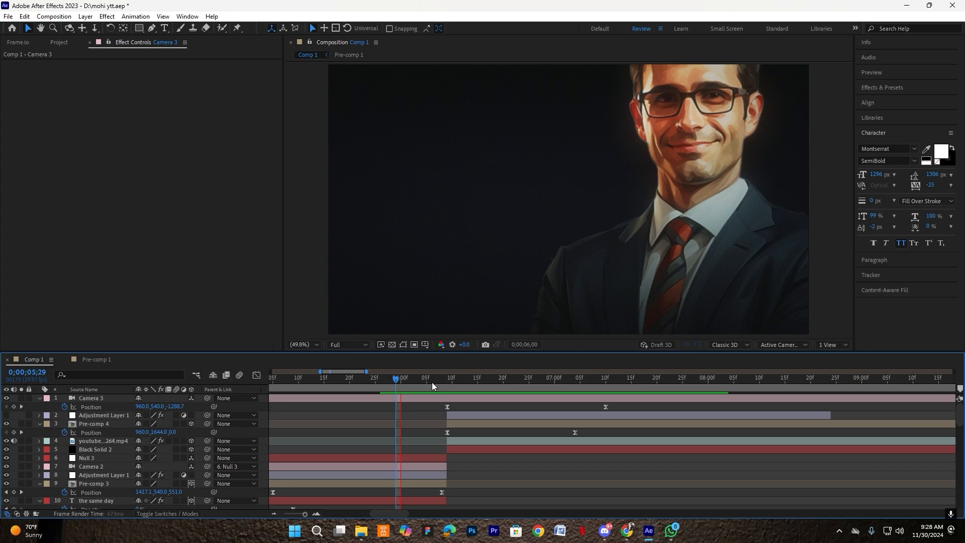
{"action": "key", "text": "space"}
{"action": "key", "text": "space"}
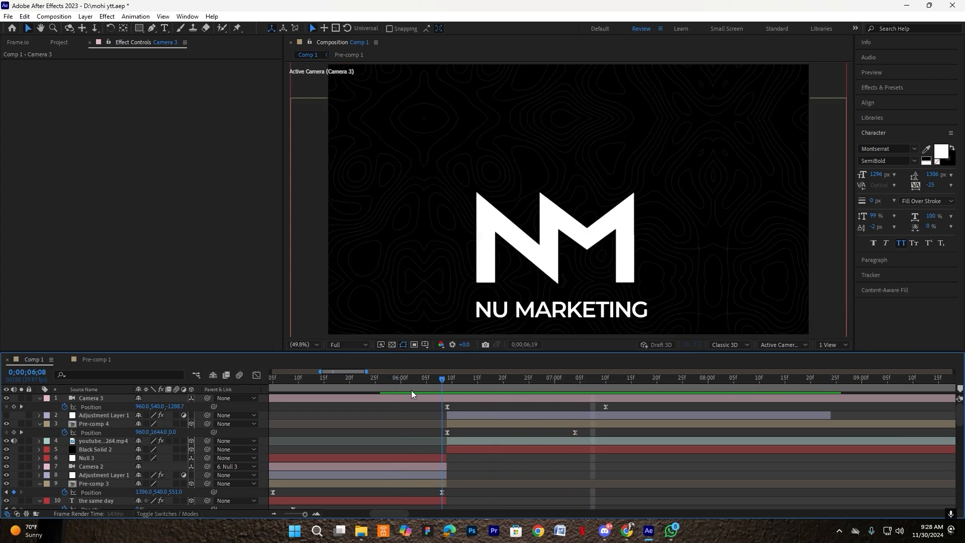
{"action": "key", "text": "space"}
{"action": "key", "text": "space"}
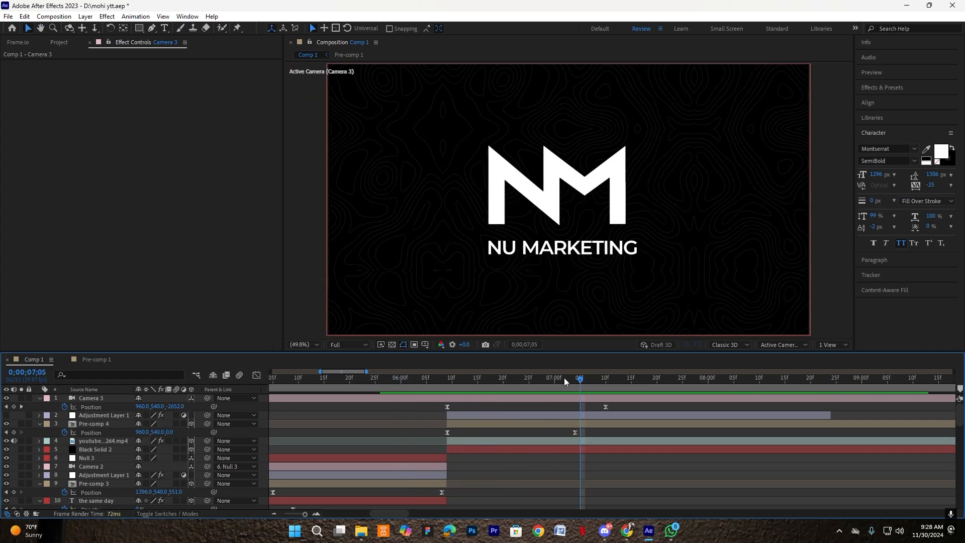
- Draw an open S-shaped path with the Pen tool from just below the NU MARKETING text to below the frame's lower edge
{"action": "left_click", "coordinate": [151, 27]}
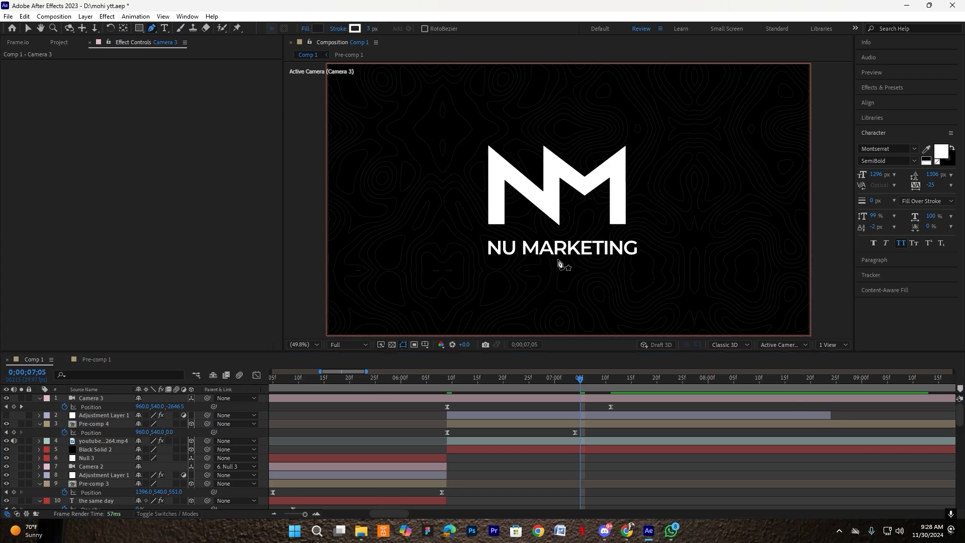
{"action": "left_click", "coordinate": [557, 260]}
{"action": "scroll", "coordinate": [577, 287], "scroll_direction": "down", "scroll_amount": 2}
{"action": "scroll", "coordinate": [603, 307], "scroll_direction": "up", "scroll_amount": 2}
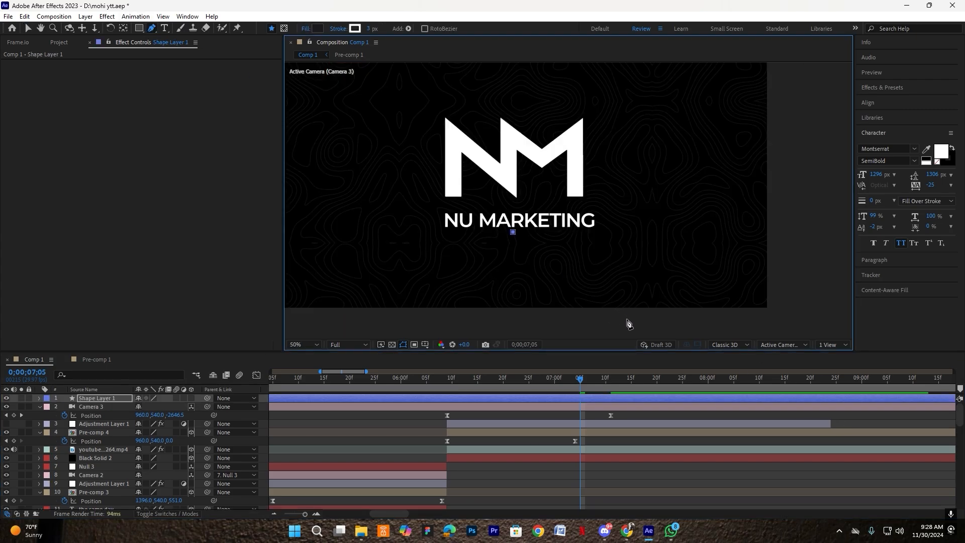
{"action": "left_click_drag", "start_coordinate": [626, 319], "coordinate": [745, 320]}
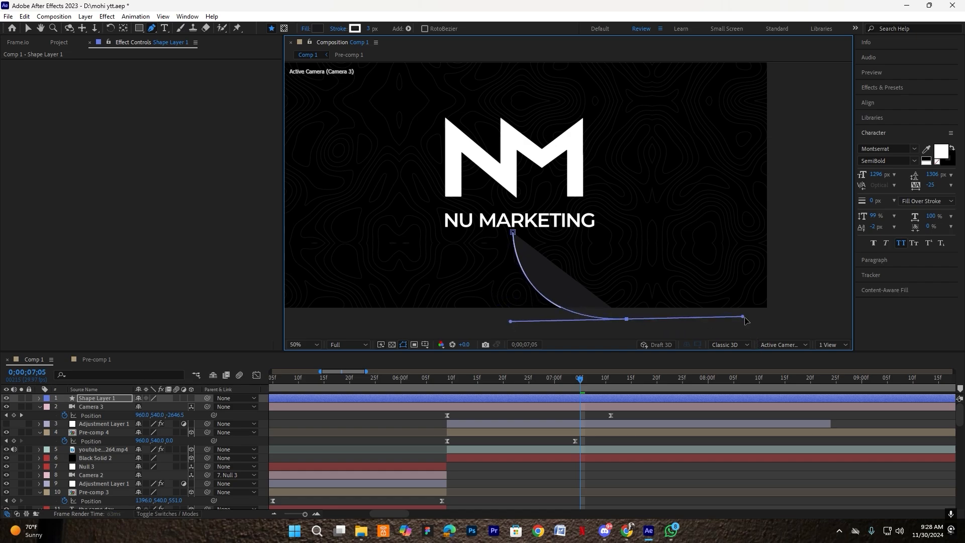
{"action": "scroll", "coordinate": [709, 322], "scroll_direction": "down", "scroll_amount": 2}
{"action": "scroll", "coordinate": [702, 314], "scroll_direction": "down", "scroll_amount": 2}
{"action": "scroll", "coordinate": [717, 326], "scroll_direction": "up", "scroll_amount": 2}
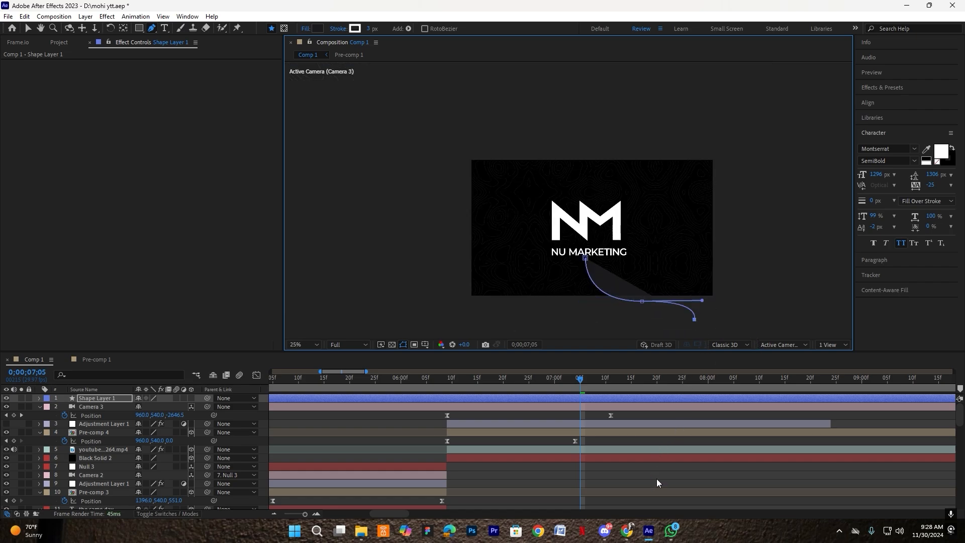
{"action": "key", "text": "v"}
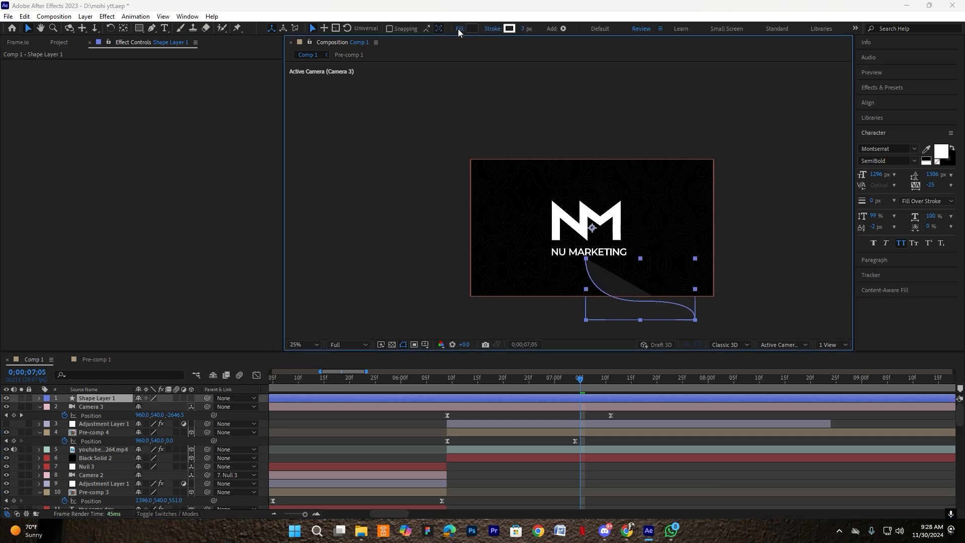
- Set the curved path's fill to None
{"action": "left_click", "coordinate": [460, 29]}
{"action": "left_click", "coordinate": [432, 236]}
{"action": "key", "text": "Return"}
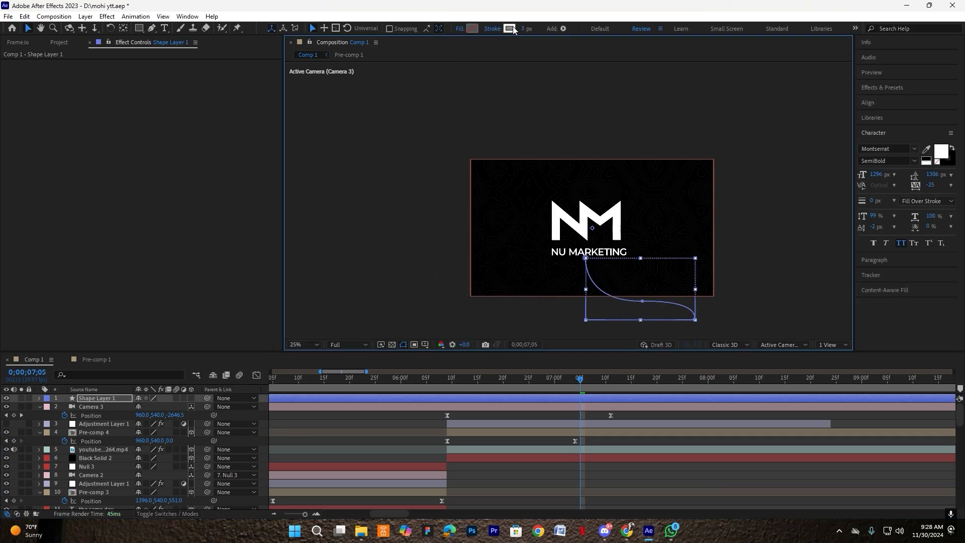
- Try a red FF0000 stroke on the curved path and return it to white FFFFFF
{"action": "left_click", "coordinate": [509, 29]}
{"action": "left_click_drag", "start_coordinate": [248, 219], "coordinate": [362, 191]}
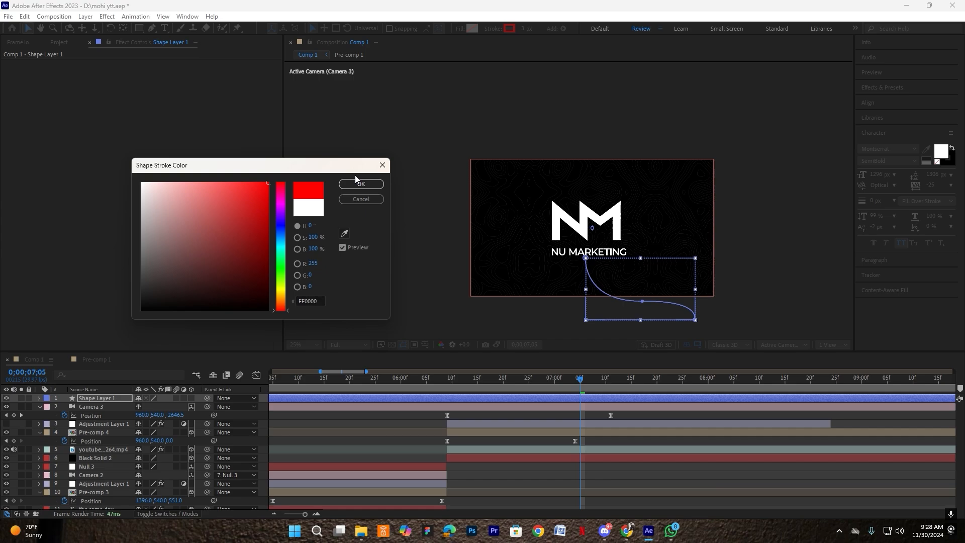
{"action": "left_click", "coordinate": [361, 184]}
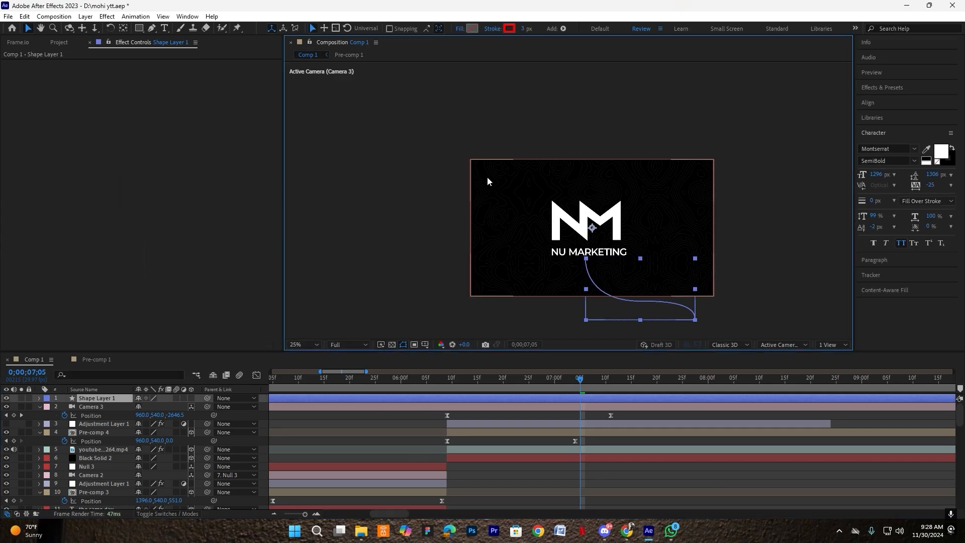
{"action": "left_click", "coordinate": [492, 29]}
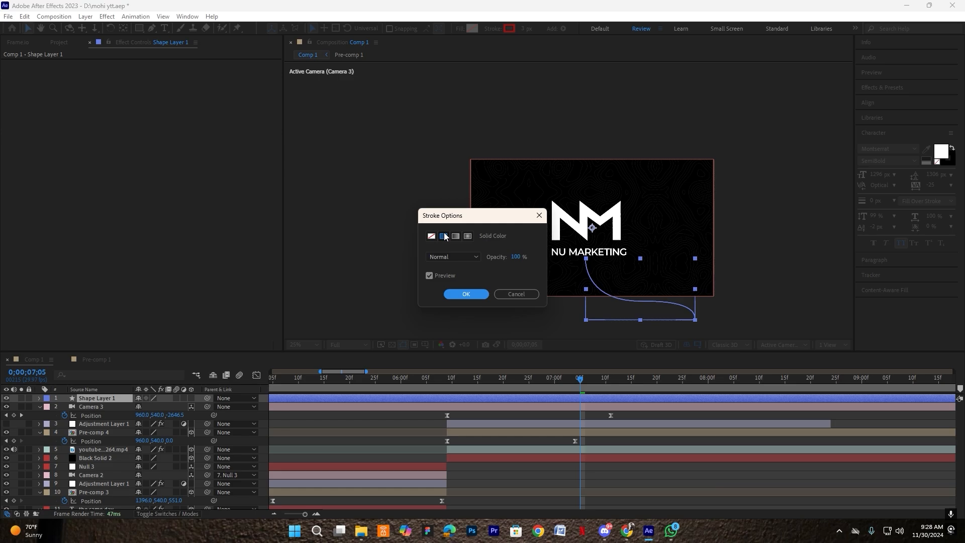
{"action": "left_click", "coordinate": [516, 294]}
{"action": "left_click", "coordinate": [509, 29]}
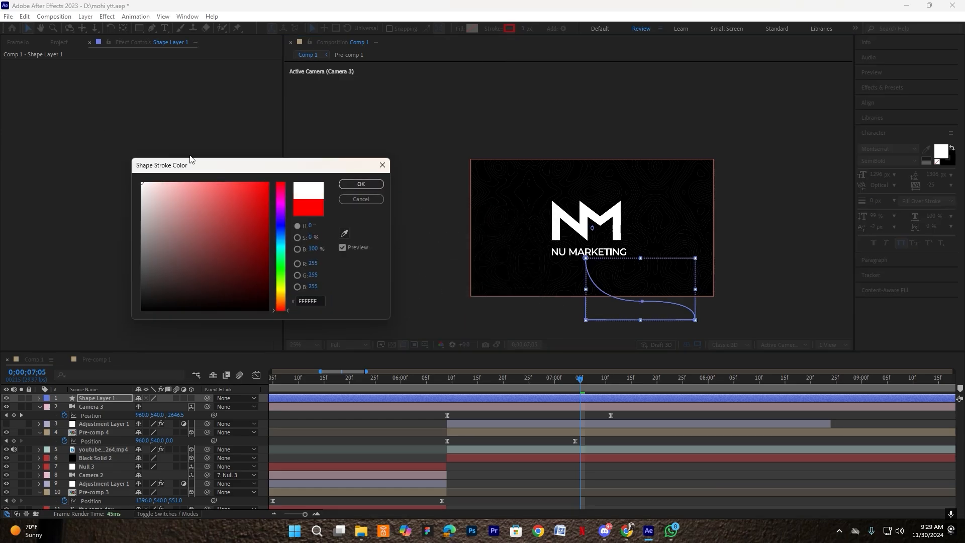
{"action": "left_click", "coordinate": [361, 183]}
- Place Shape Layer 1 directly above Pre-comp 4 in the layer stack and make it a 3D layer
{"action": "left_click", "coordinate": [582, 285]}
{"action": "left_click", "coordinate": [315, 344]}
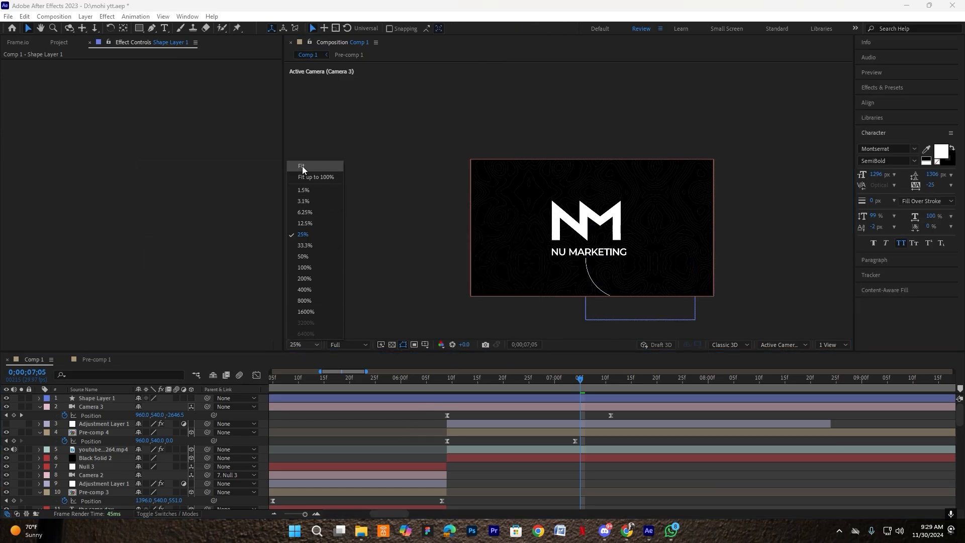
{"action": "left_click", "coordinate": [302, 166]}
{"action": "left_click_drag", "start_coordinate": [83, 399], "coordinate": [87, 424]}
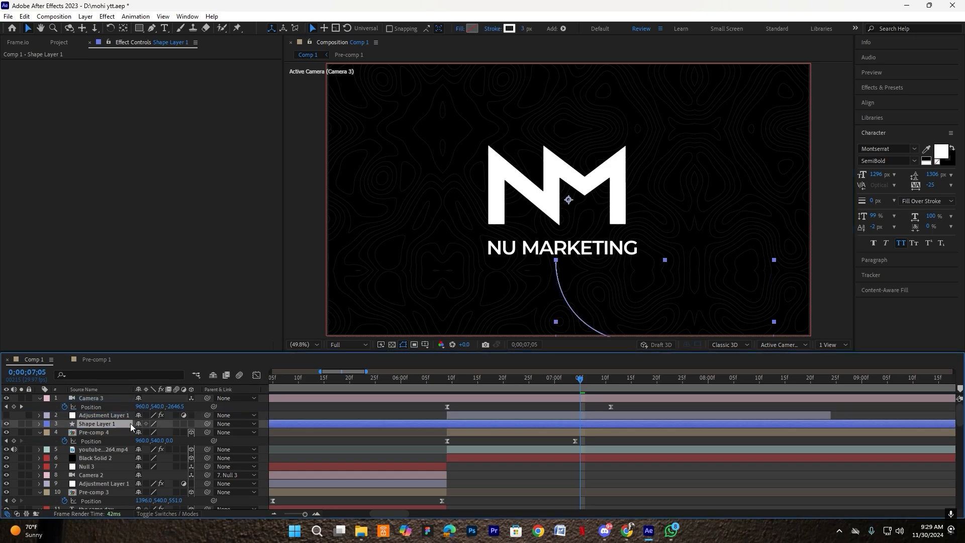
{"action": "left_click", "coordinate": [192, 423]}
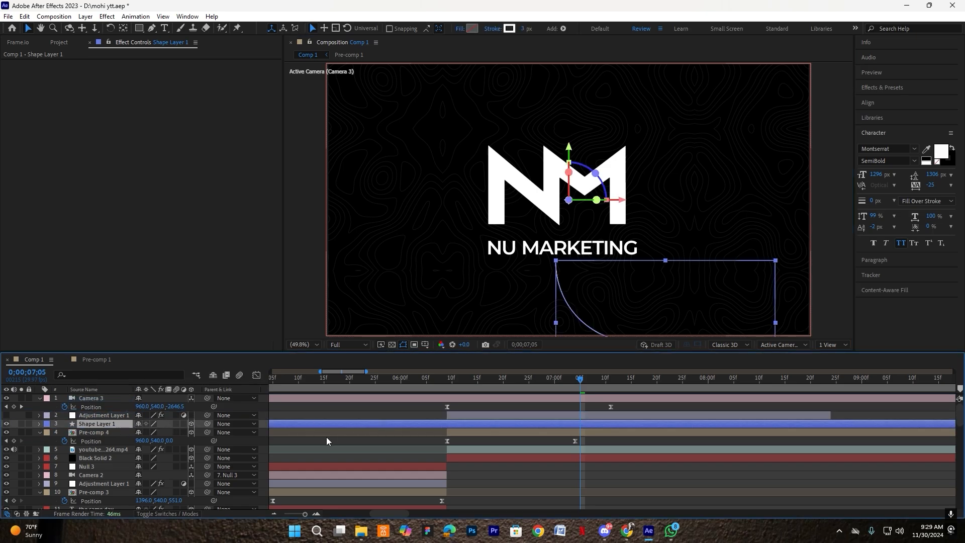
- Add a dash and a gap to Shape Layer 1's stroke to make the curve dashed, and collapse the layer's properties
{"action": "left_click", "coordinate": [40, 423]}
{"action": "left_click", "coordinate": [48, 433]}
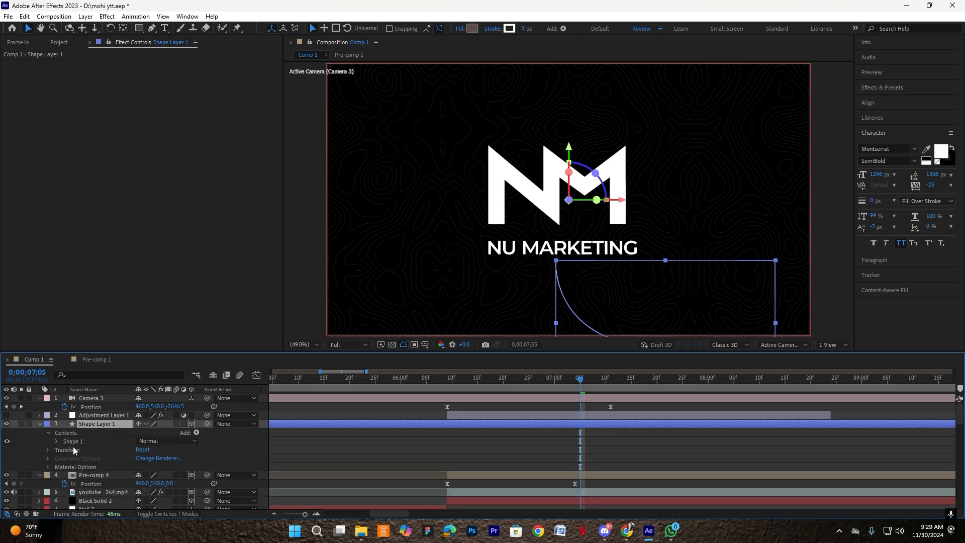
{"action": "left_click", "coordinate": [57, 441]}
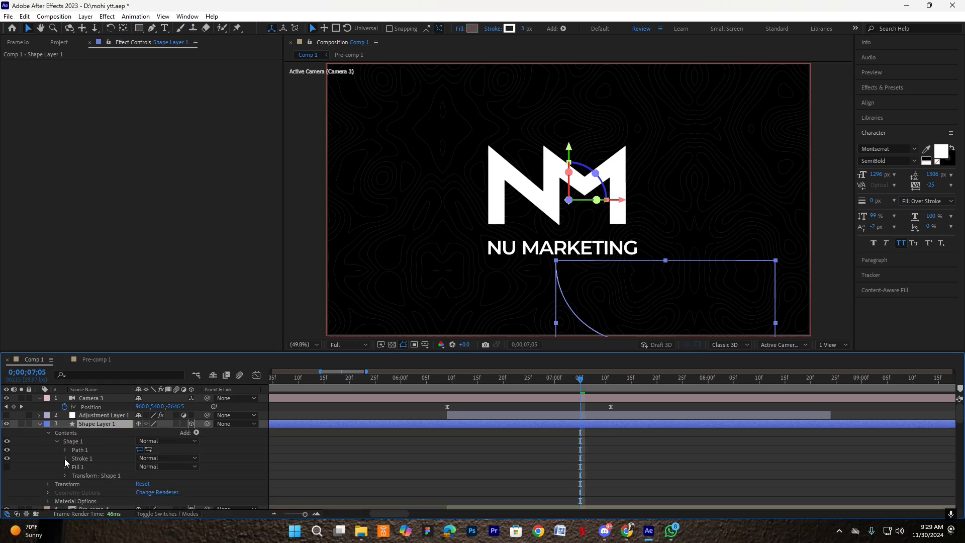
{"action": "left_click", "coordinate": [64, 458]}
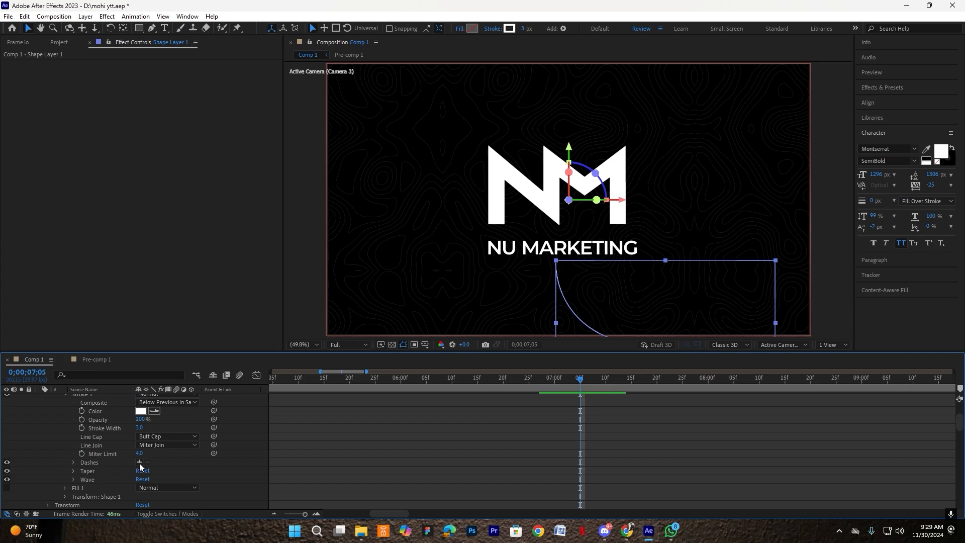
{"action": "left_click", "coordinate": [139, 462]}
{"action": "left_click", "coordinate": [371, 464]}
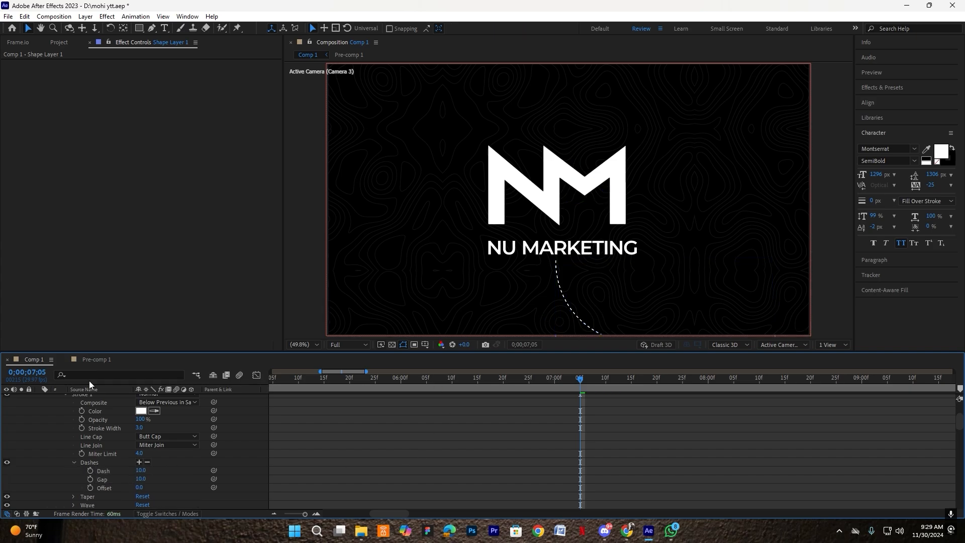
{"action": "scroll", "coordinate": [57, 412], "scroll_direction": "up", "scroll_amount": 3}
{"action": "left_click", "coordinate": [40, 425]}
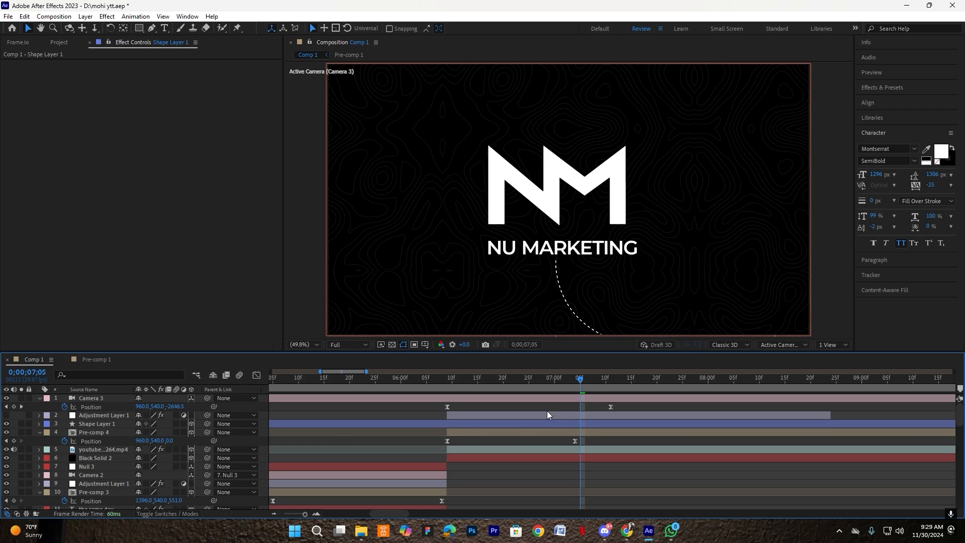
- Apply the "mohi trim" preset to Shape Layer 1 and reveal its animated End property
{"action": "left_click", "coordinate": [546, 425]}
{"action": "key", "text": "ctrl+space"}
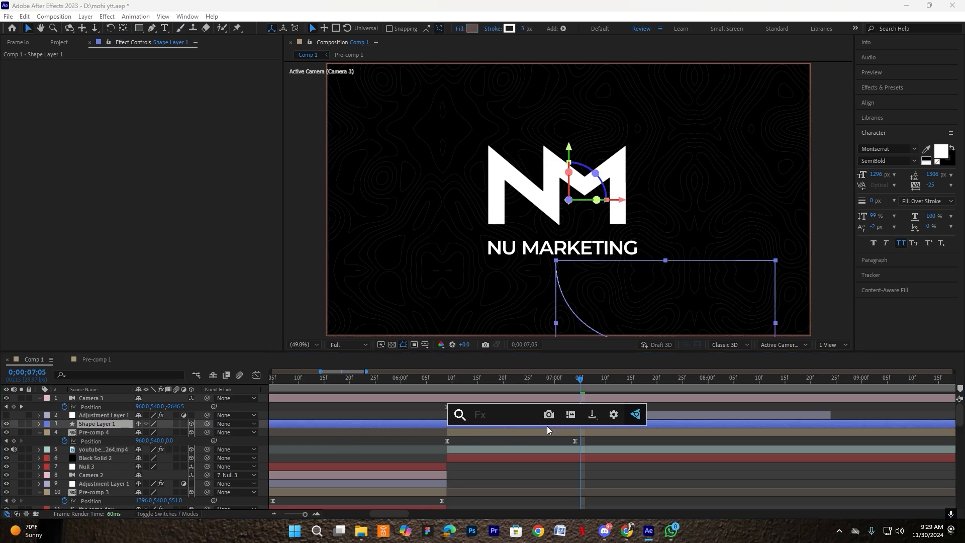
{"action": "type", "text": "mohi tr"}
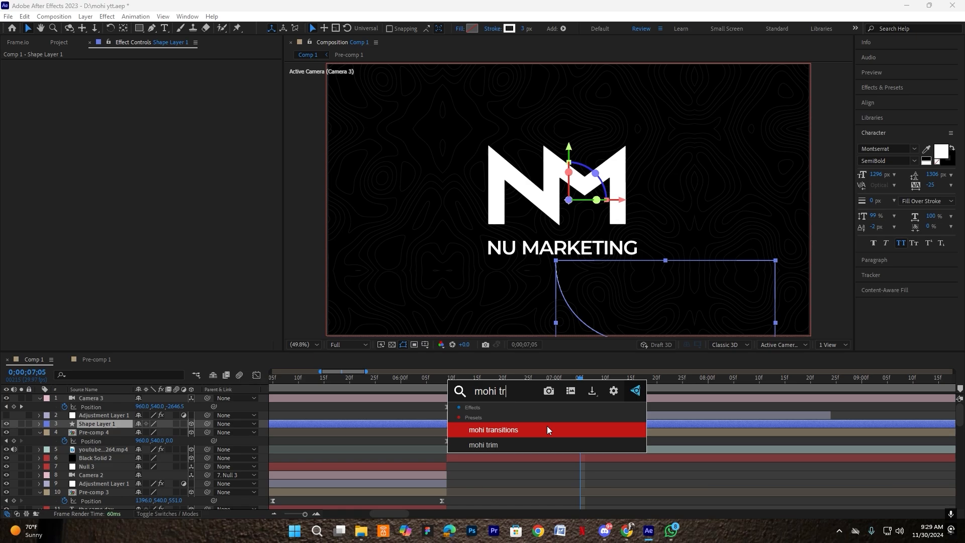
{"action": "left_click", "coordinate": [502, 445]}
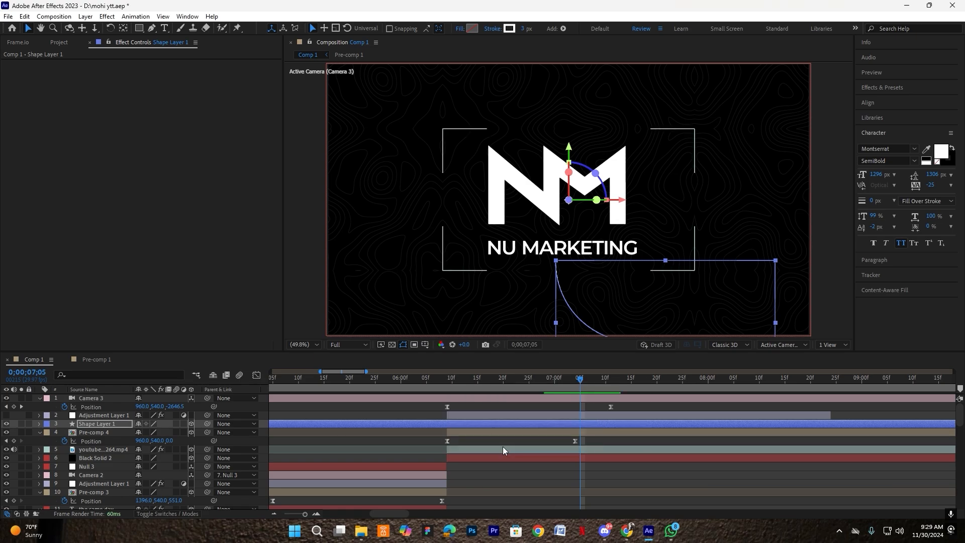
{"action": "key", "text": "u"}
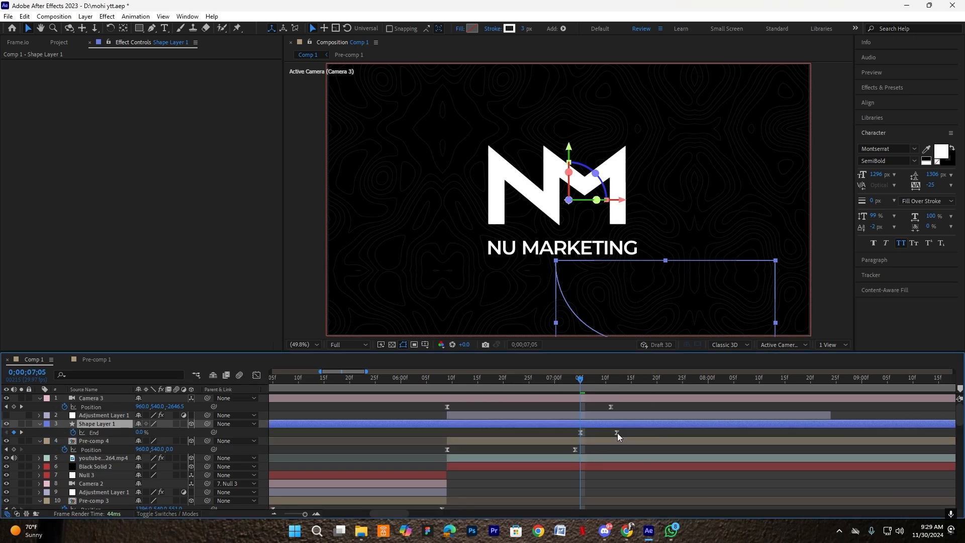
- Retime Shape Layer 1's End keyframes to run from 0;00;07;01 to about 0;00;07;18, and delay Camera 3's last Position keyframe to about 0;00;07;15
{"action": "left_click_drag", "start_coordinate": [617, 433], "coordinate": [644, 431]}
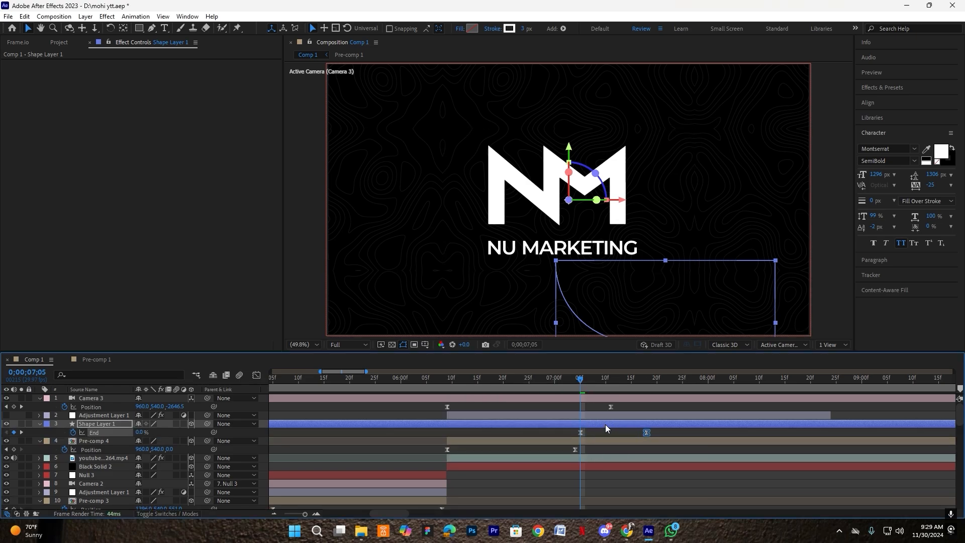
{"action": "left_click_drag", "start_coordinate": [578, 385], "coordinate": [445, 387]}
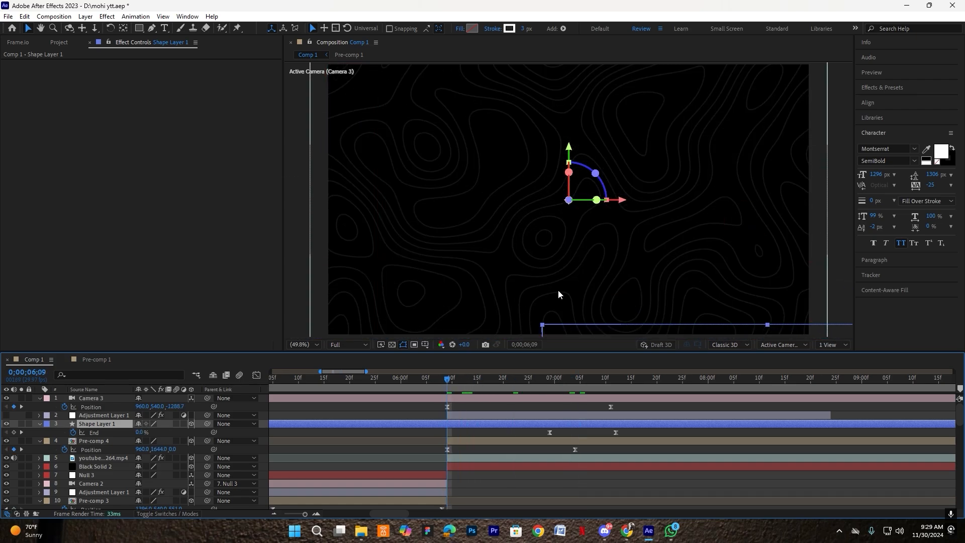
{"action": "left_click", "coordinate": [565, 457]}
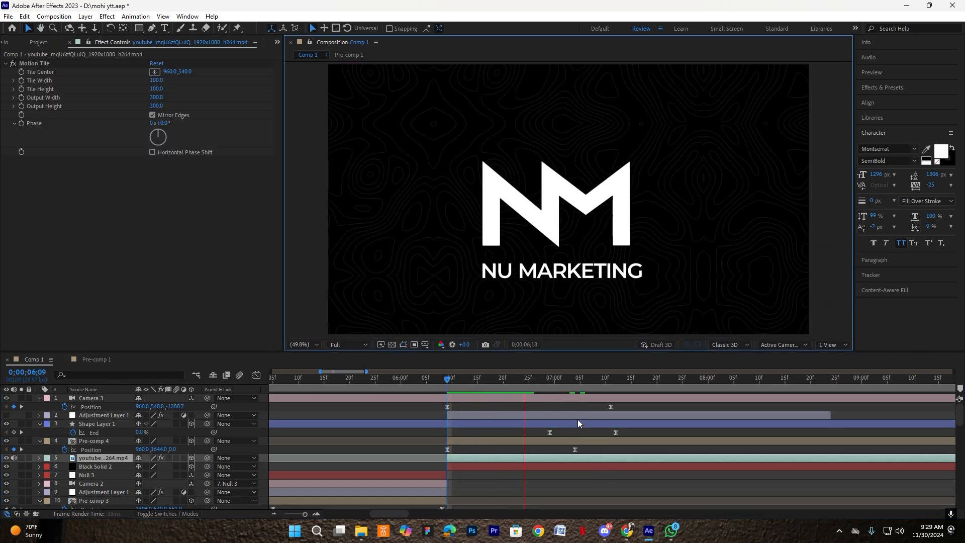
{"action": "left_click_drag", "start_coordinate": [609, 385], "coordinate": [576, 385]}
{"action": "left_click_drag", "start_coordinate": [615, 432], "coordinate": [637, 432]}
{"action": "left_click_drag", "start_coordinate": [574, 384], "coordinate": [559, 384]}
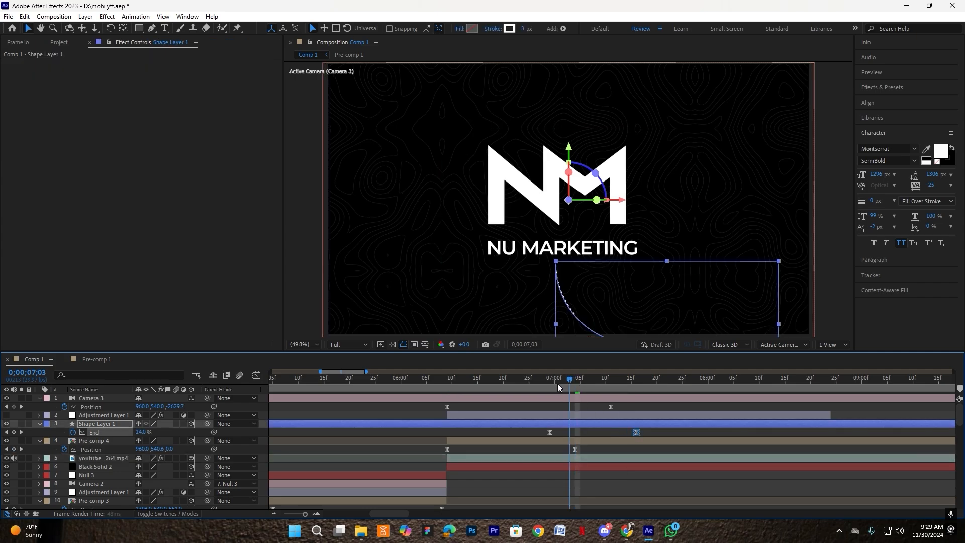
{"action": "left_click_drag", "start_coordinate": [561, 426], "coordinate": [631, 406]}
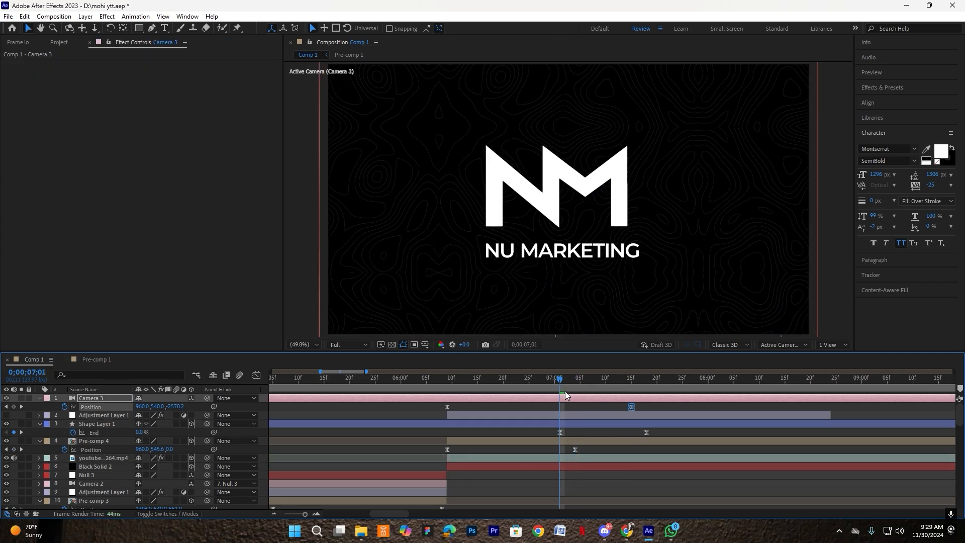
- Add a null object, parent Camera 3 to it, and make the null a 3D layer
{"action": "right_click", "coordinate": [262, 405]}
{"action": "mouse_move", "coordinate": [352, 283]}
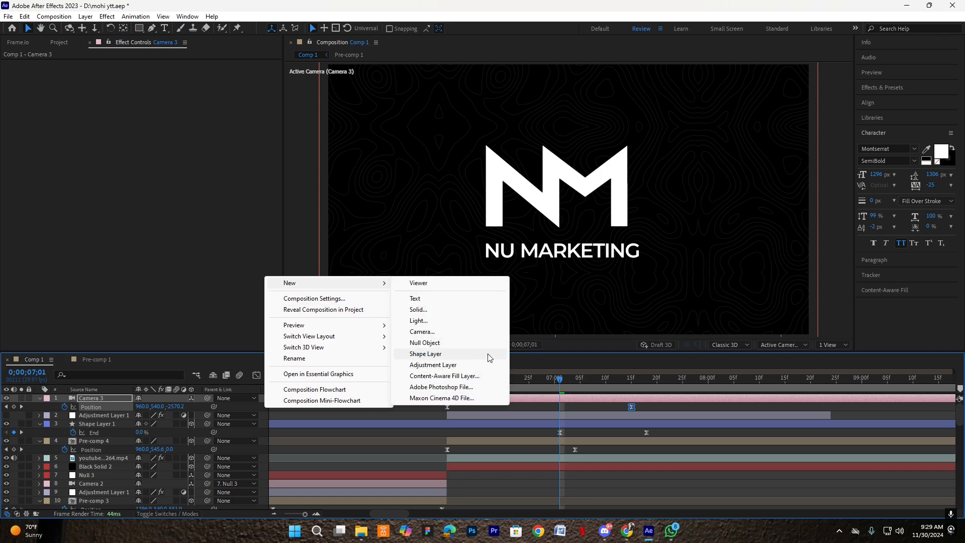
{"action": "left_click", "coordinate": [427, 343]}
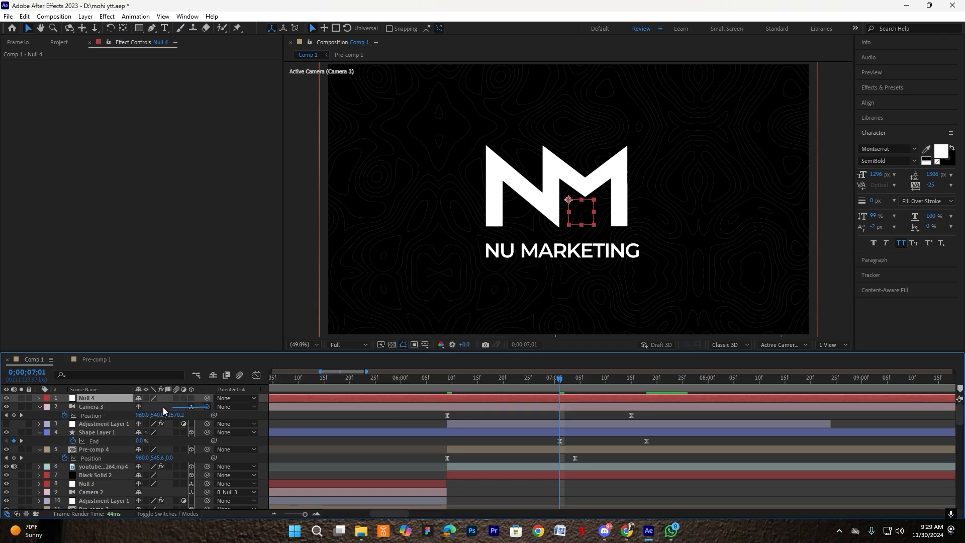
{"action": "left_click_drag", "start_coordinate": [163, 407], "coordinate": [97, 395]}
{"action": "left_click", "coordinate": [191, 398]}
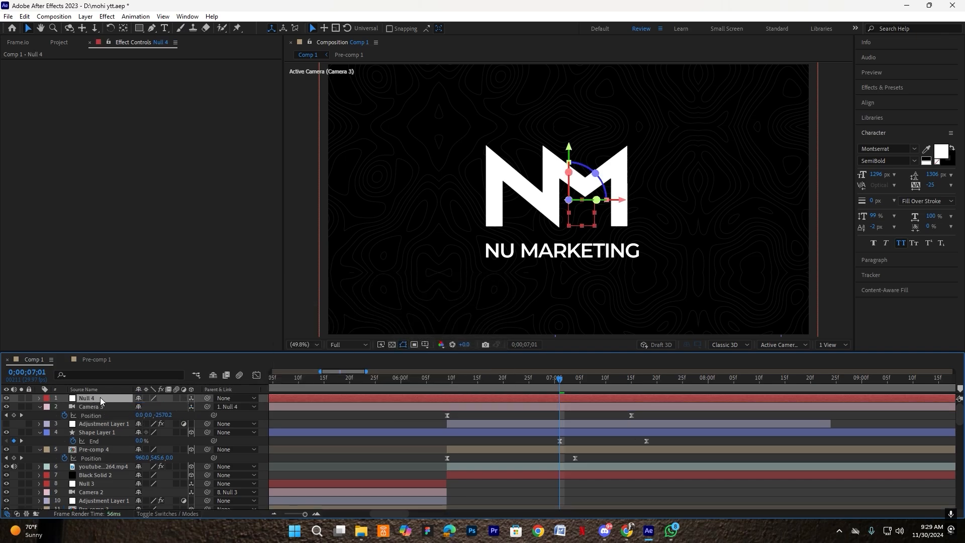
- Keyframe Null 4's Position at 0;00;07;01, and at 0;00;08;03 set it to 1635, 1534, 0
{"action": "key", "text": "p"}
{"action": "left_click", "coordinate": [64, 406]}
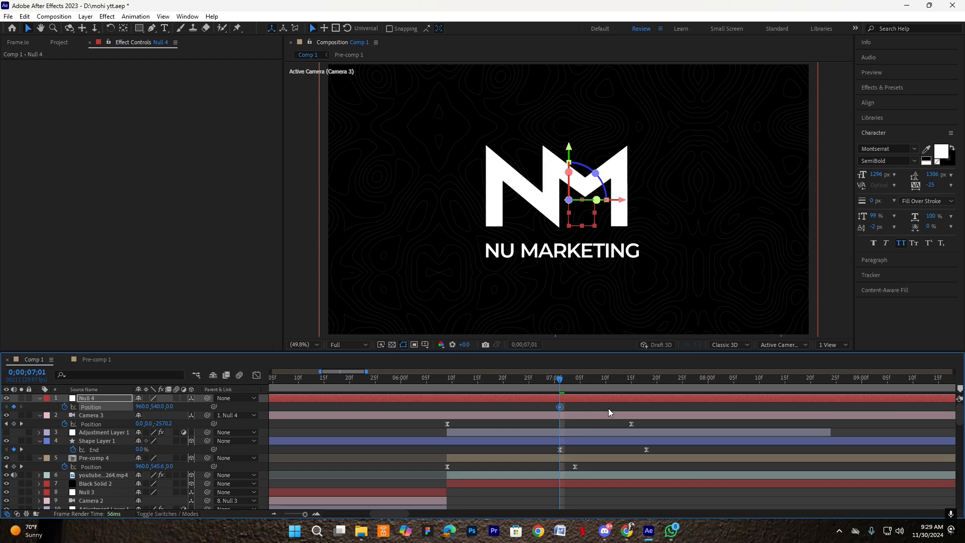
{"action": "key", "text": "space"}
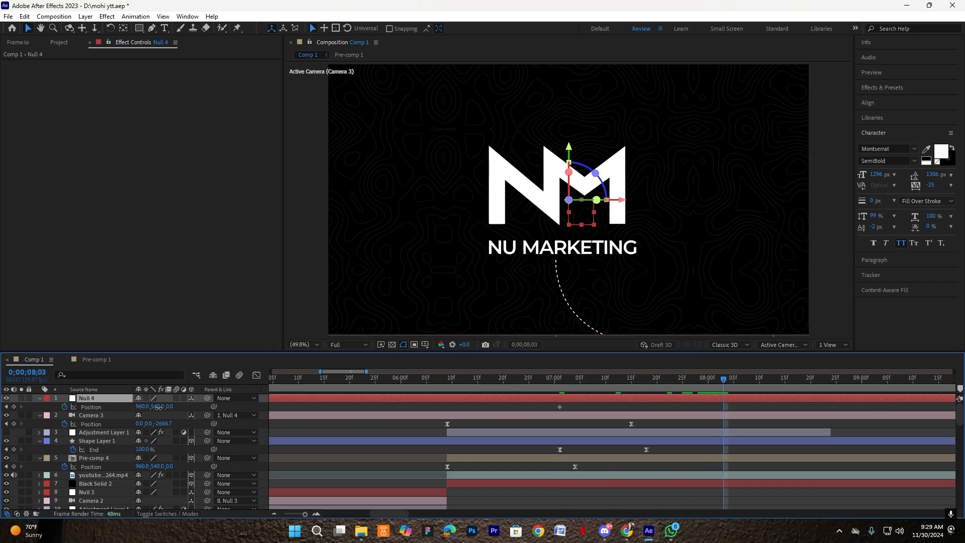
{"action": "left_click_drag", "start_coordinate": [159, 407], "coordinate": [448, 416]}
{"action": "left_click_drag", "start_coordinate": [161, 407], "coordinate": [380, 419]}
{"action": "left_click_drag", "start_coordinate": [141, 407], "coordinate": [176, 409]}
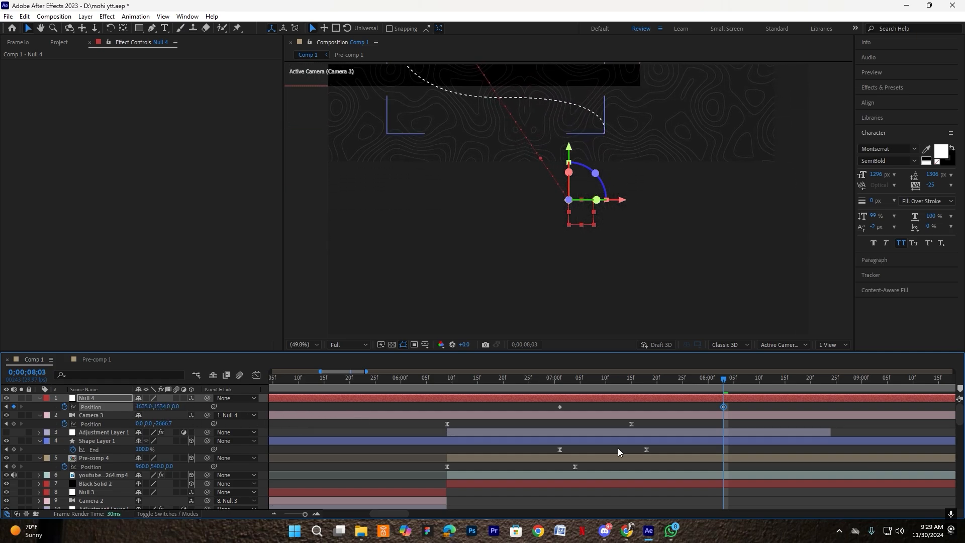
- Copy the pattern video's Motion Tile effect to Black Solid 2, and set the video's tile Output Width to 640 and Output Height to 890
{"action": "left_click", "coordinate": [678, 483]}
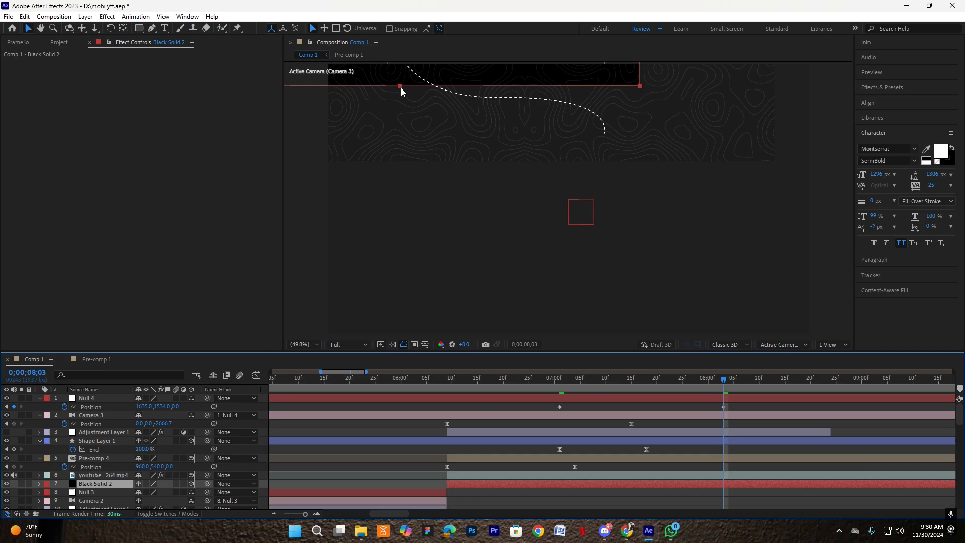
{"action": "left_click", "coordinate": [98, 475]}
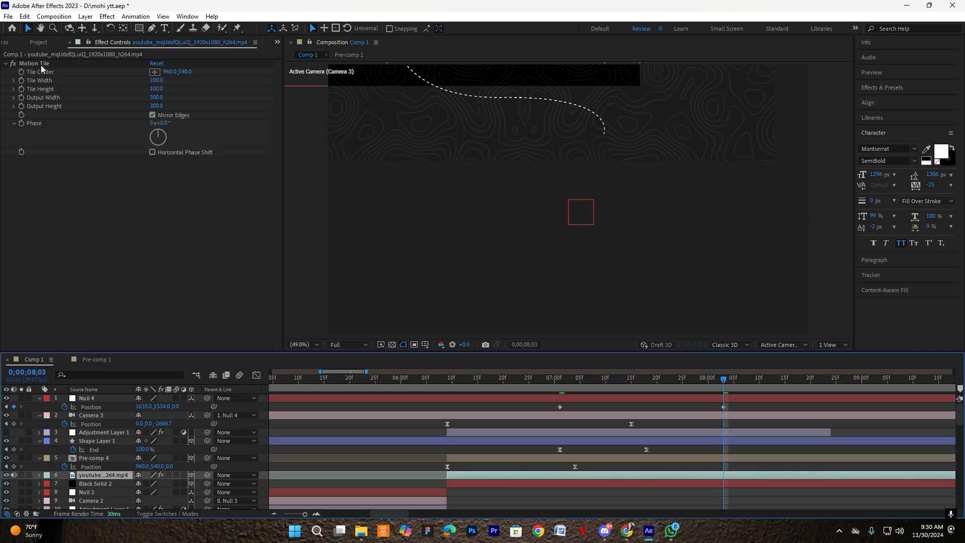
{"action": "left_click", "coordinate": [42, 64]}
{"action": "left_click", "coordinate": [108, 483]}
{"action": "key", "text": "ctrl+v"}
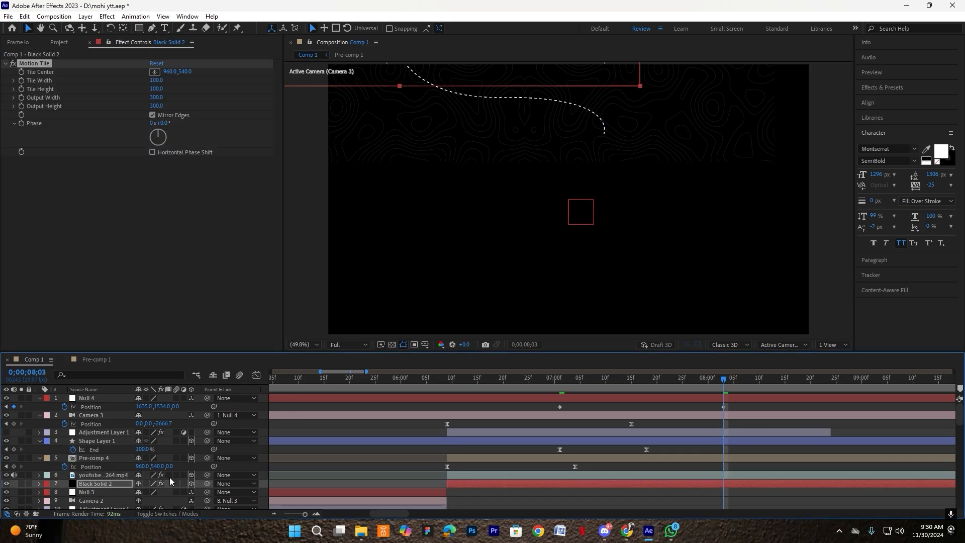
{"action": "key", "text": "ctrl+Up"}
{"action": "left_click_drag", "start_coordinate": [156, 98], "coordinate": [175, 103]}
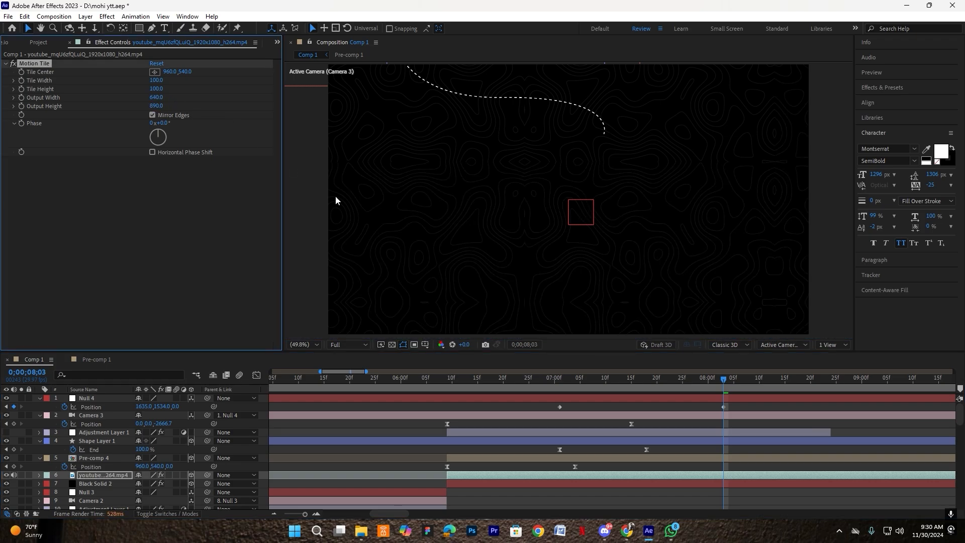
- Ease Null 4's Position keyframes with longer speed handles and put the last one at 0;00;08;08 with position 1677, 1607, 0
{"action": "left_click_drag", "start_coordinate": [734, 405], "coordinate": [519, 416]}
{"action": "left_click", "coordinate": [256, 374]}
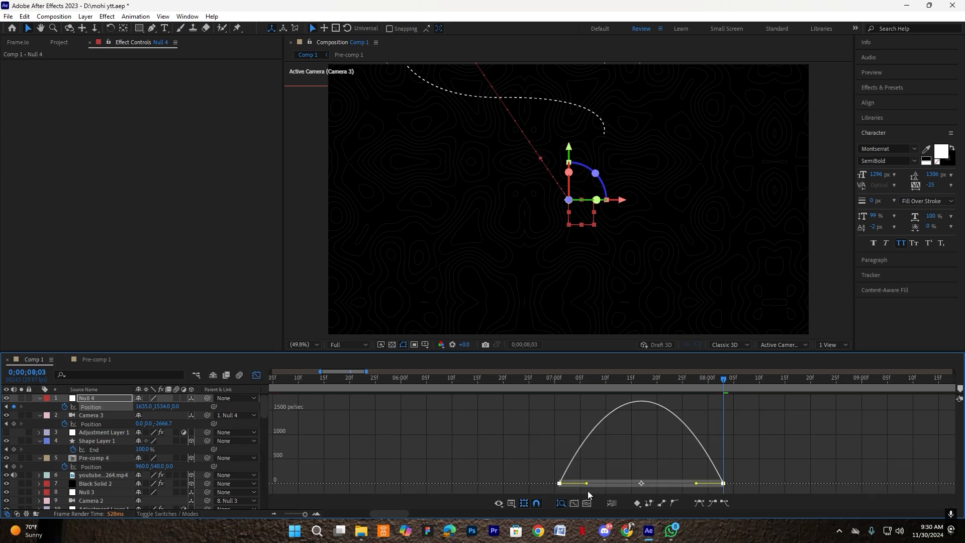
{"action": "left_click_drag", "start_coordinate": [695, 483], "coordinate": [656, 483]}
{"action": "left_click", "coordinate": [257, 375]}
{"action": "left_click_drag", "start_coordinate": [695, 408], "coordinate": [713, 409]}
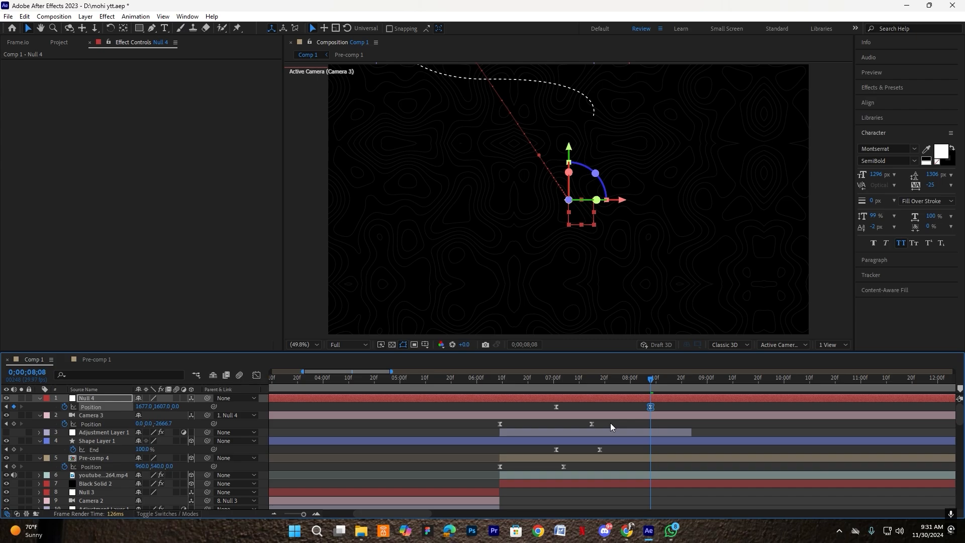
{"action": "left_click", "coordinate": [667, 411]}
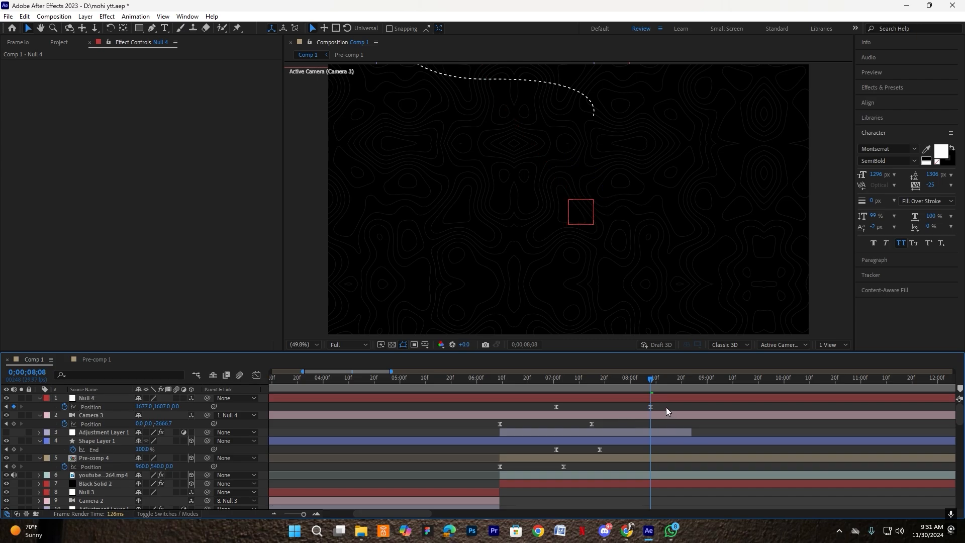
- Add a text layer reading "$0" to the composition
{"action": "left_click", "coordinate": [167, 29]}
{"action": "left_click", "coordinate": [434, 249]}
{"action": "type", "text": "$"}
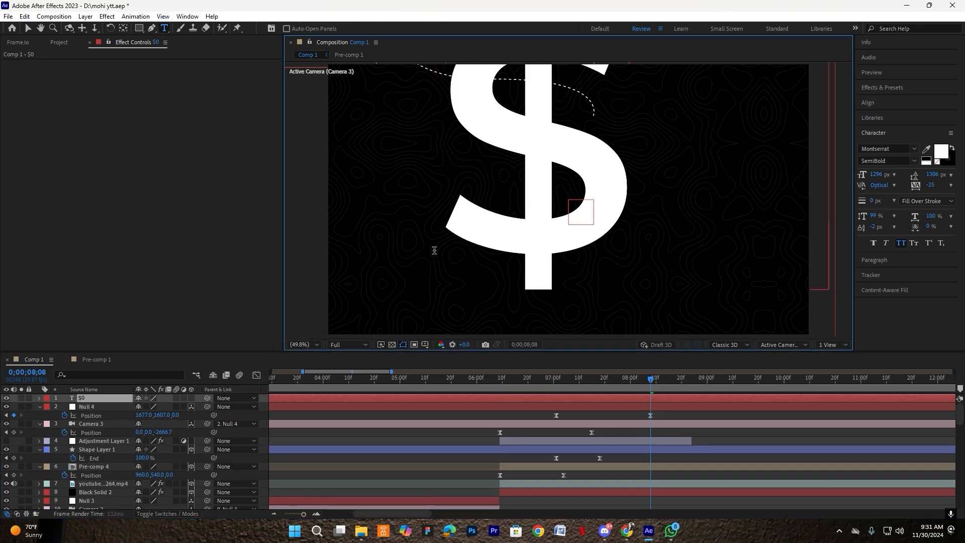
{"action": "type", "text": "0"}
{"action": "left_click", "coordinate": [732, 441]}
{"action": "key", "text": "v"}
{"action": "left_click", "coordinate": [671, 225]}
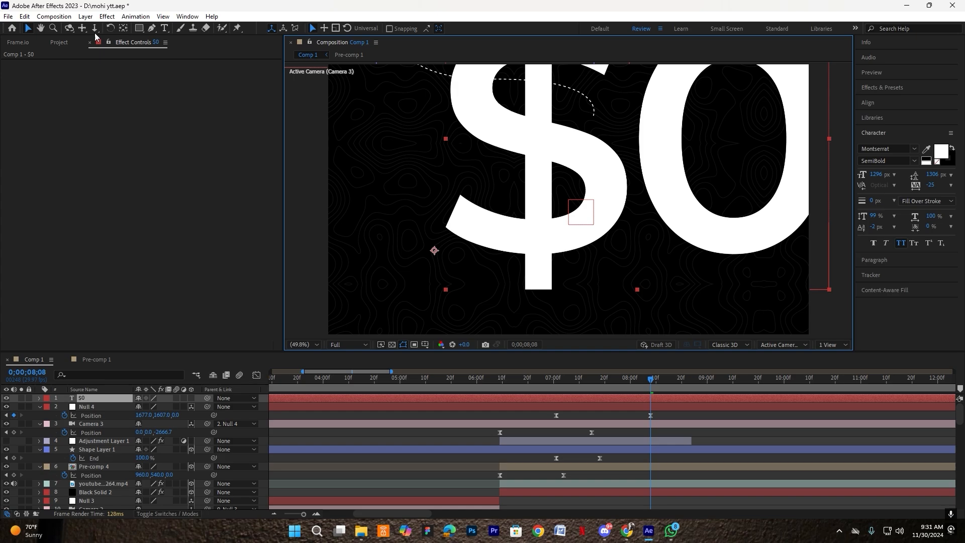
- Scale the $0 text to 36% and centre it below the end of the dashed curve
{"action": "key", "text": "s"}
{"action": "left_click_drag", "start_coordinate": [151, 406], "coordinate": [124, 406]}
{"action": "key", "text": "v"}
{"action": "left_click_drag", "start_coordinate": [584, 199], "coordinate": [523, 256]}
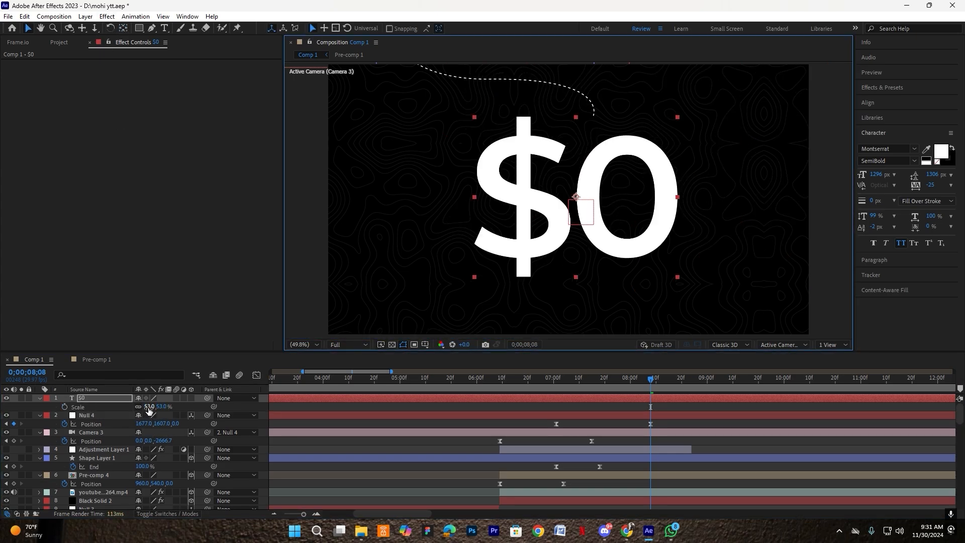
{"action": "left_click_drag", "start_coordinate": [149, 411], "coordinate": [142, 413]}
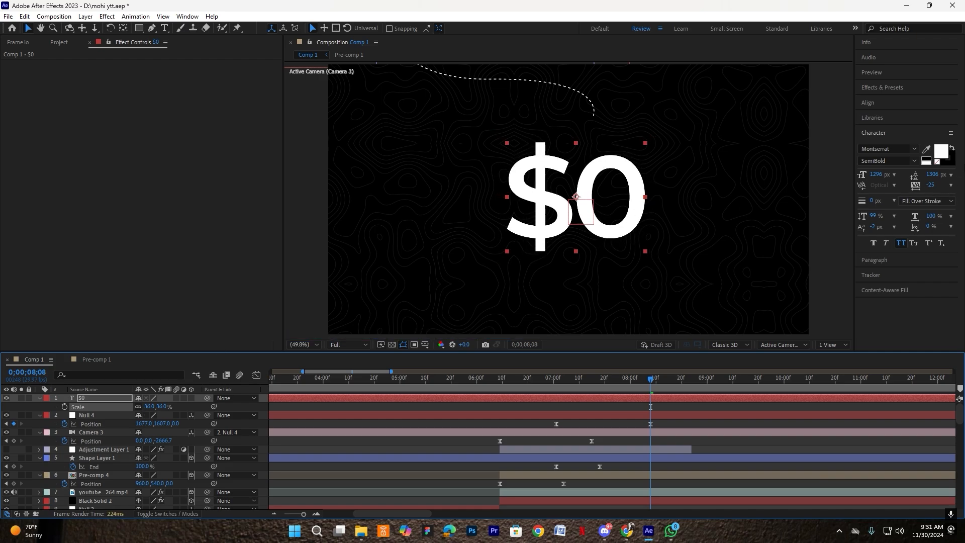
- Change the $0 text's fill colour to bright red
{"action": "left_click", "coordinate": [924, 157]}
{"action": "left_click", "coordinate": [938, 152]}
{"action": "left_click_drag", "start_coordinate": [237, 202], "coordinate": [272, 181]}
{"action": "left_click", "coordinate": [362, 185]}
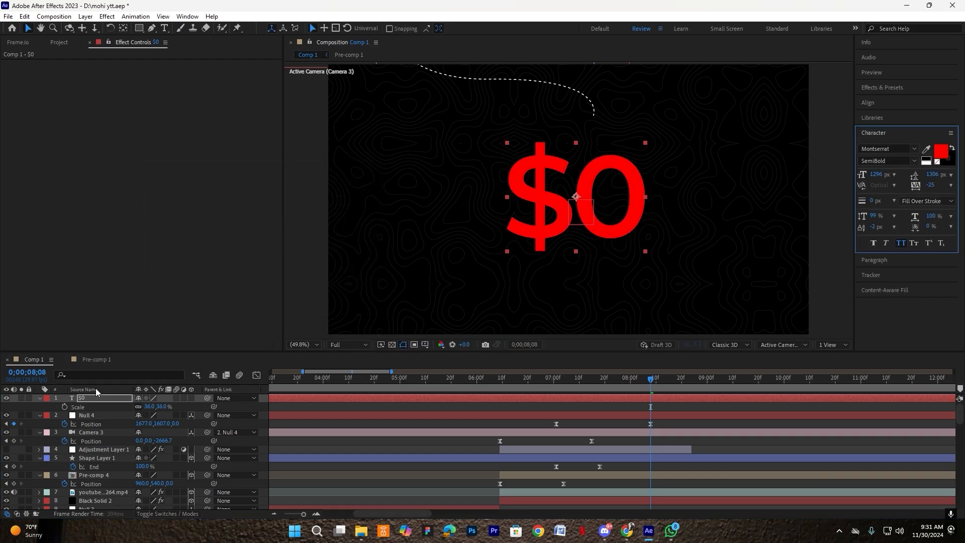
- Place the $0 layer directly above Shape Layer 1, make it 3D, and reposition it below the dashed curve's end
{"action": "left_click", "coordinate": [40, 398]}
{"action": "left_click_drag", "start_coordinate": [85, 398], "coordinate": [194, 448]}
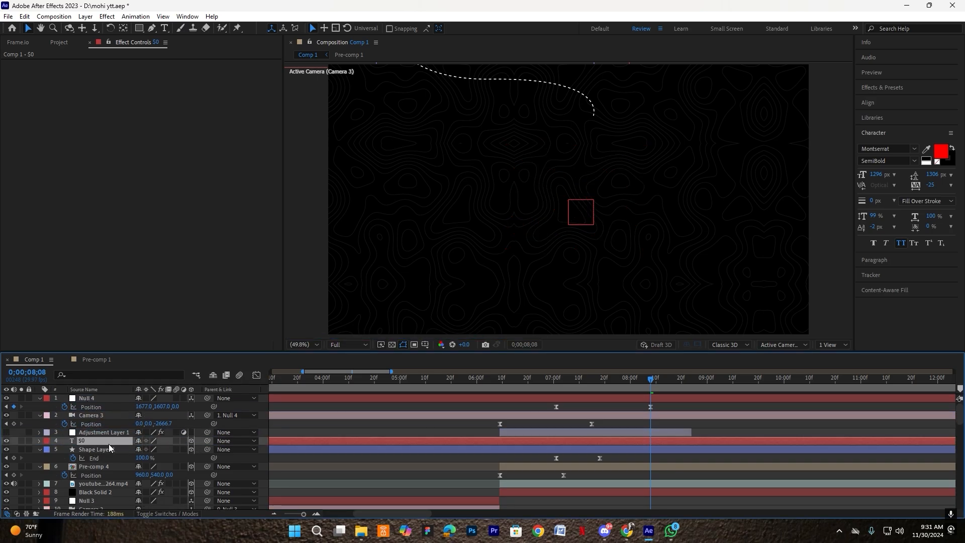
{"action": "left_click_drag", "start_coordinate": [560, 216], "coordinate": [567, 210]}
{"action": "left_click", "coordinate": [654, 425]}
- Play the animation from 0;00;06;25 and set the preview resolution to Half
{"action": "left_click", "coordinate": [540, 391]}
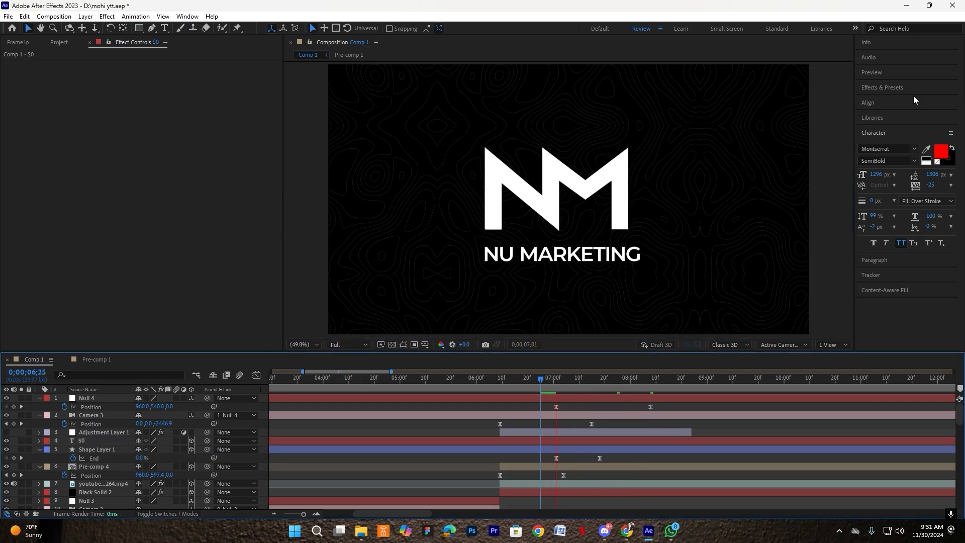
{"action": "left_click", "coordinate": [879, 87]}
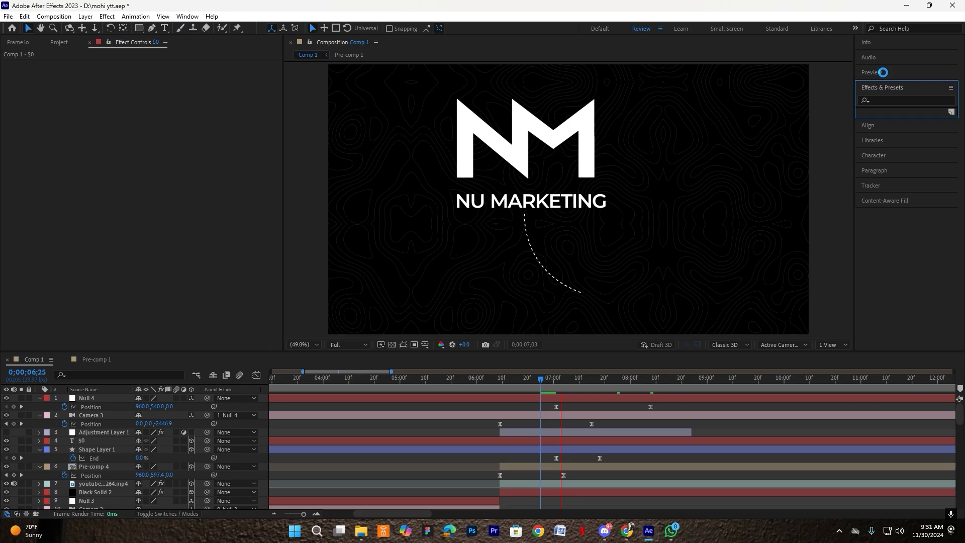
{"action": "left_click", "coordinate": [882, 72]}
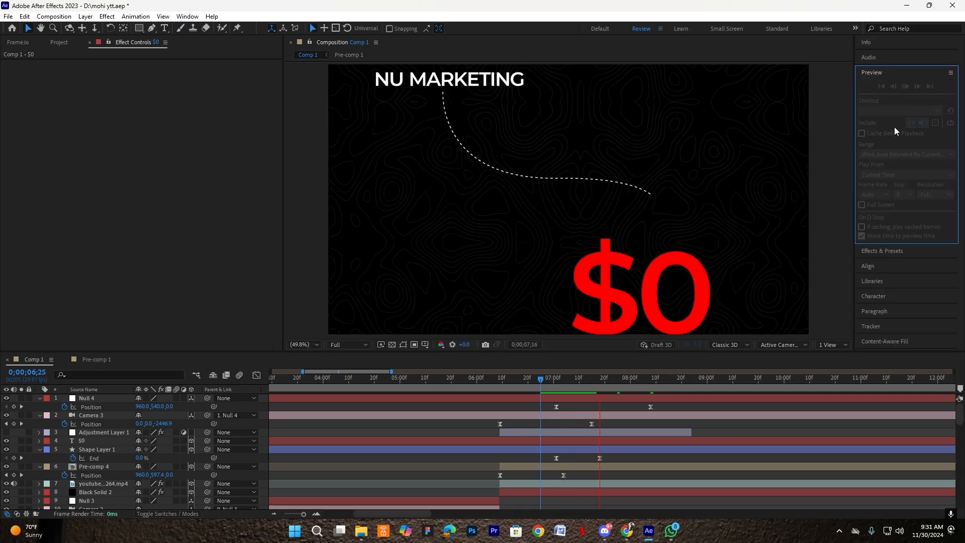
{"action": "left_click", "coordinate": [925, 196]}
{"action": "left_click", "coordinate": [934, 229]}
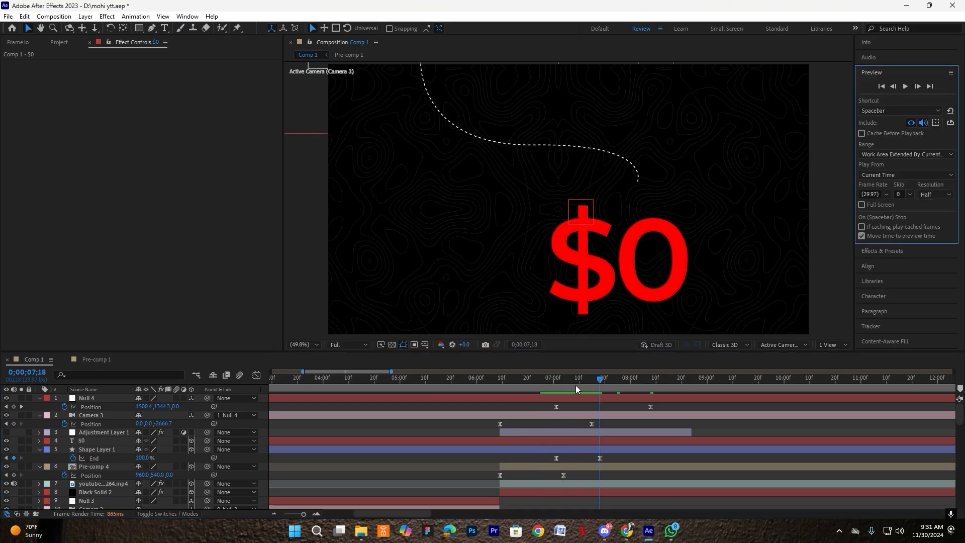
- Set the composition view's resolution to Half and play back the move from the logo to the $0 text
{"action": "left_click_drag", "start_coordinate": [574, 381], "coordinate": [510, 381]}
{"action": "key", "text": "space"}
{"action": "left_click", "coordinate": [338, 344]}
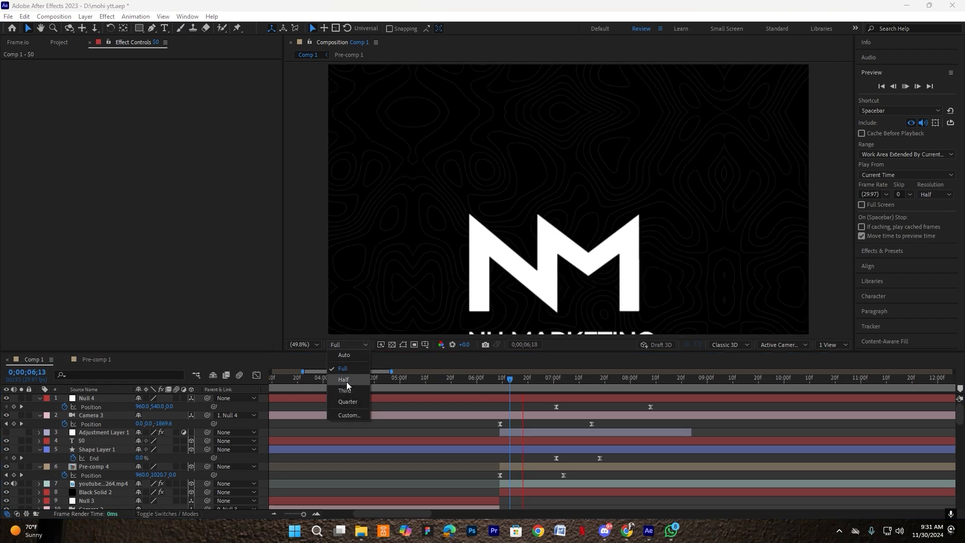
{"action": "left_click", "coordinate": [347, 384]}
{"action": "left_click", "coordinate": [611, 295]}
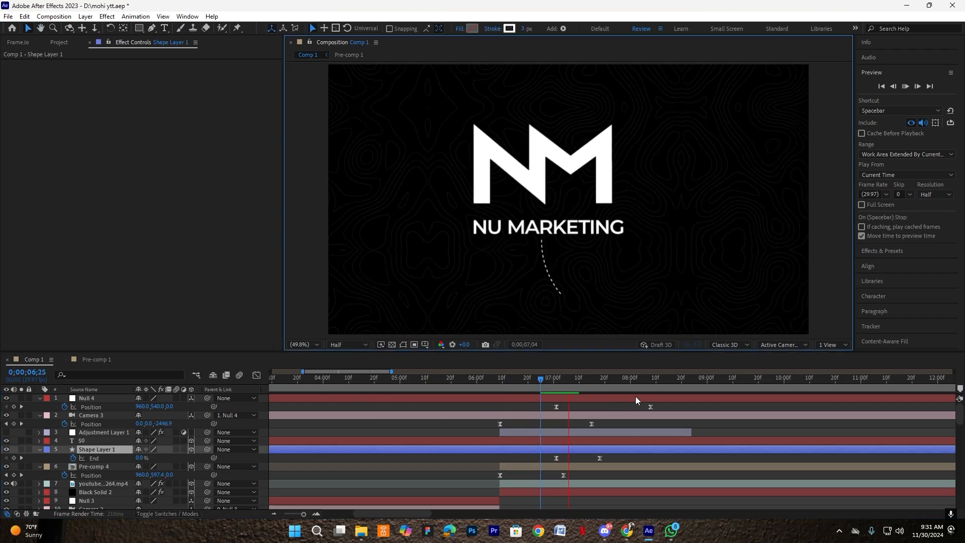
{"action": "key", "text": "space"}
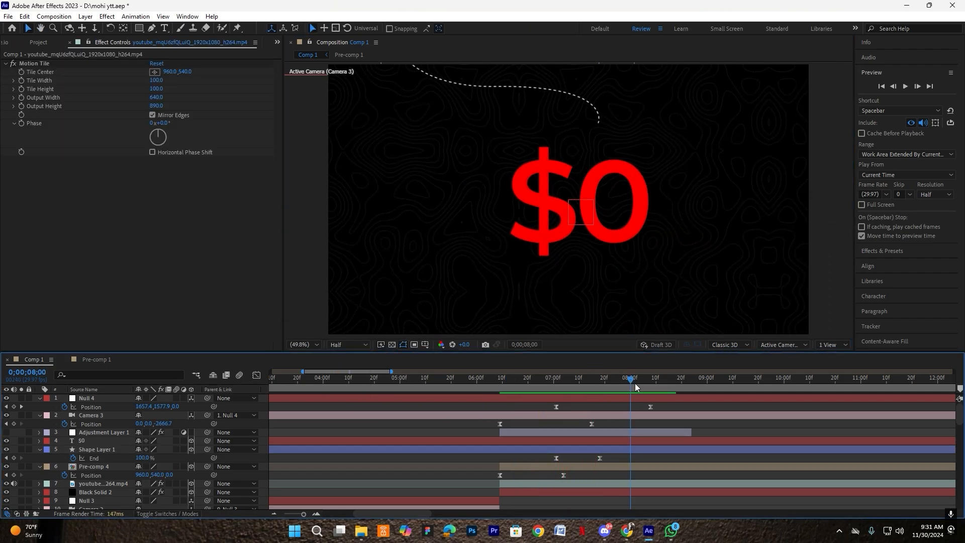
- Duplicate Null 4, delete the copy's ending Position keyframe, and place its remaining keyframe at about 0;00;08;01
{"action": "left_click_drag", "start_coordinate": [635, 380], "coordinate": [638, 381]}
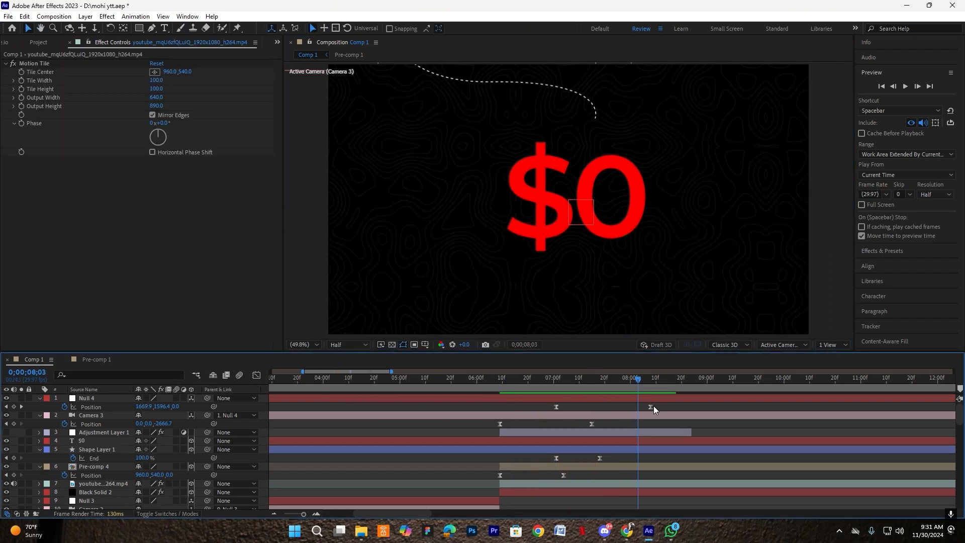
{"action": "left_click", "coordinate": [656, 400]}
{"action": "key", "text": "ctrl+d"}
{"action": "key", "text": "u"}
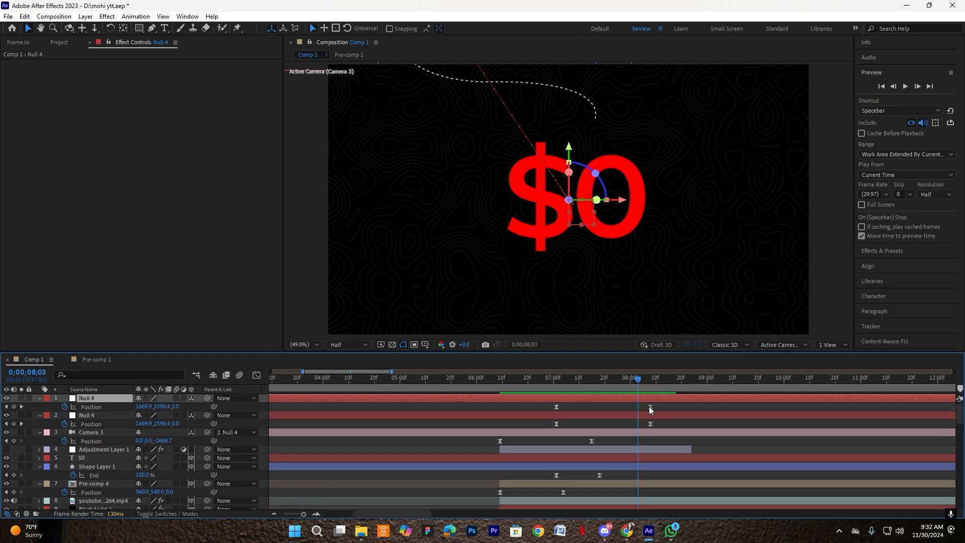
{"action": "left_click", "coordinate": [650, 407]}
{"action": "key", "text": "Delete"}
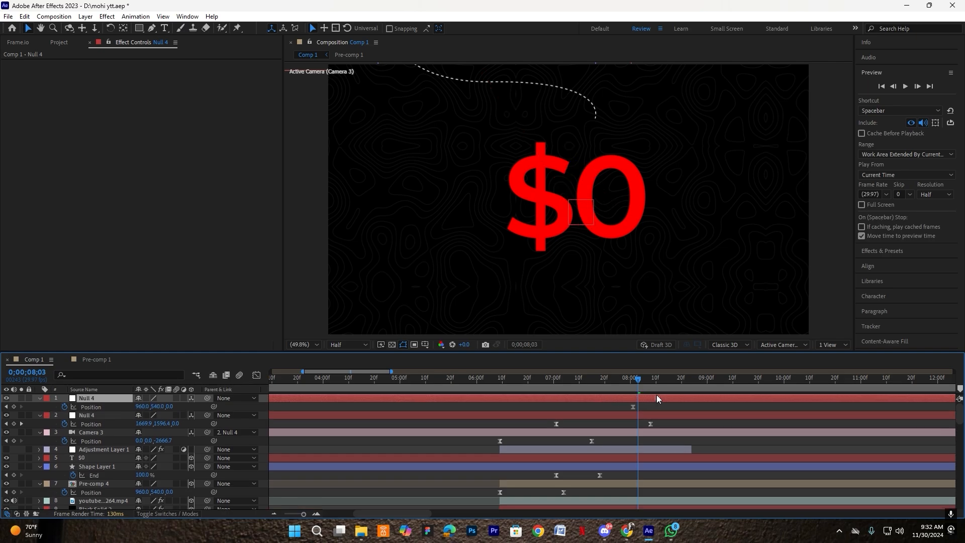
{"action": "key", "text": "k"}
- Extend Adjustment Layer 1 to about 0;00;11;00 and move the current time to 0;00;09;06
{"action": "left_click_drag", "start_coordinate": [691, 452], "coordinate": [841, 454]}
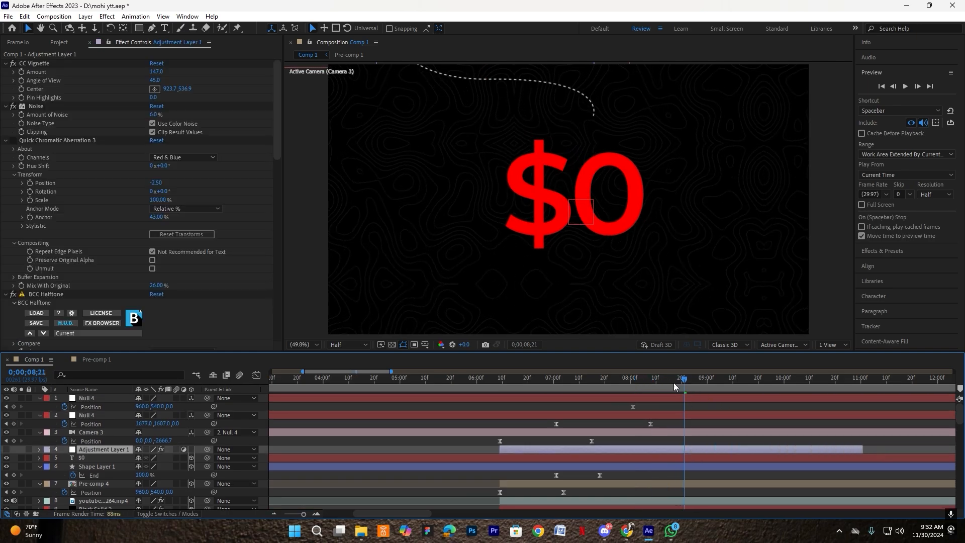
{"action": "left_click_drag", "start_coordinate": [675, 386], "coordinate": [722, 386]}
- Parent the original Null 4 to its duplicate and keyframe the duplicate's Position to 2207, 1220, 771 at 0;00;09;06
{"action": "left_click", "coordinate": [716, 400]}
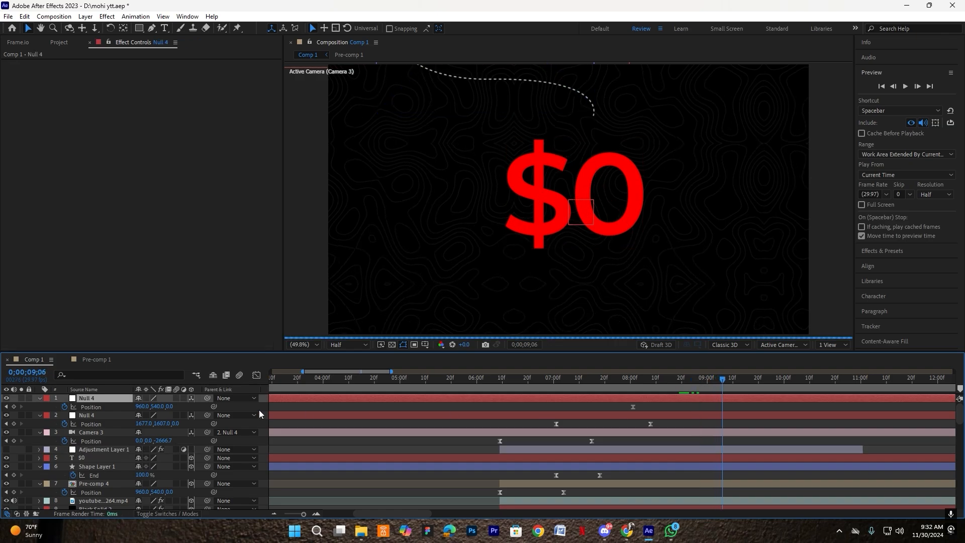
{"action": "left_click_drag", "start_coordinate": [143, 407], "coordinate": [483, 432]}
{"action": "key", "text": "ctrl+z"}
{"action": "left_click", "coordinate": [113, 416]}
{"action": "left_click", "coordinate": [98, 398]}
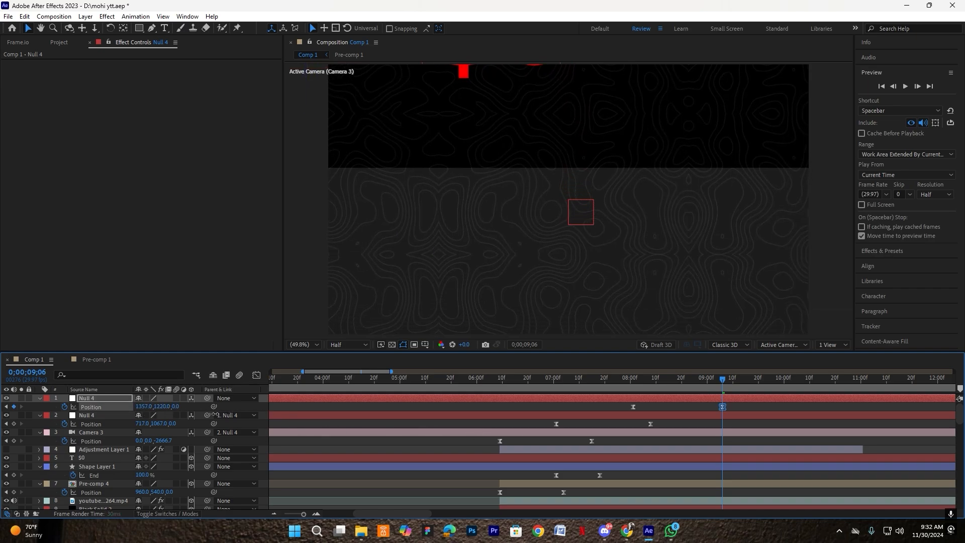
{"action": "left_click_drag", "start_coordinate": [232, 440], "coordinate": [548, 442]}
{"action": "left_click_drag", "start_coordinate": [235, 415], "coordinate": [535, 450]}
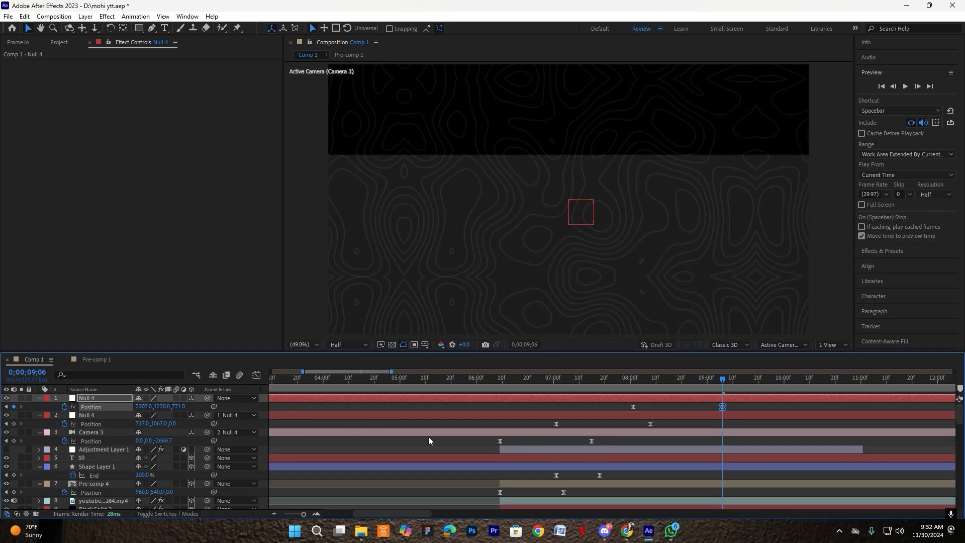
- Set Black Solid 2's Motion Tile Output Width to 860 and Output Height to 780 so the background fills the frame
{"action": "scroll", "coordinate": [429, 440], "scroll_direction": "down", "scroll_amount": 3}
{"action": "left_click", "coordinate": [659, 455]}
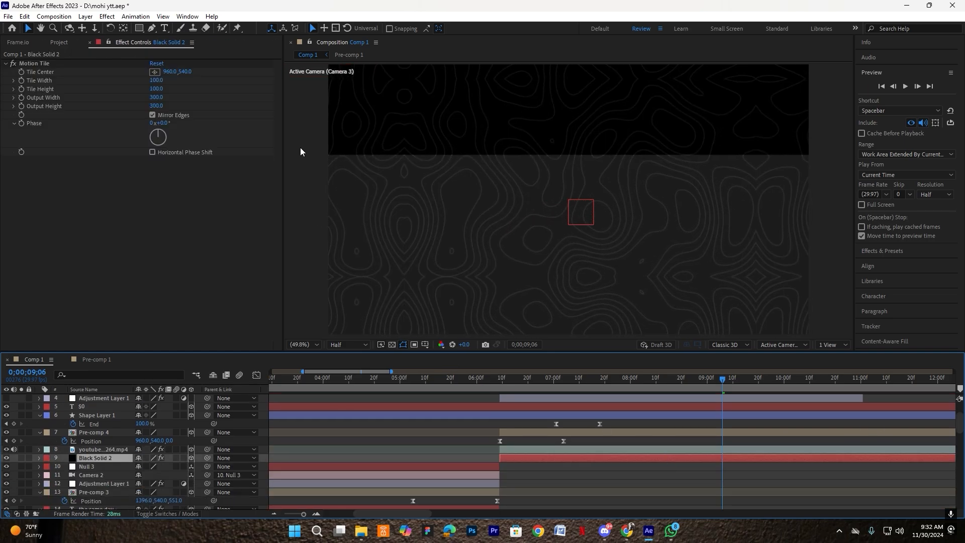
{"action": "left_click_drag", "start_coordinate": [155, 99], "coordinate": [180, 109]}
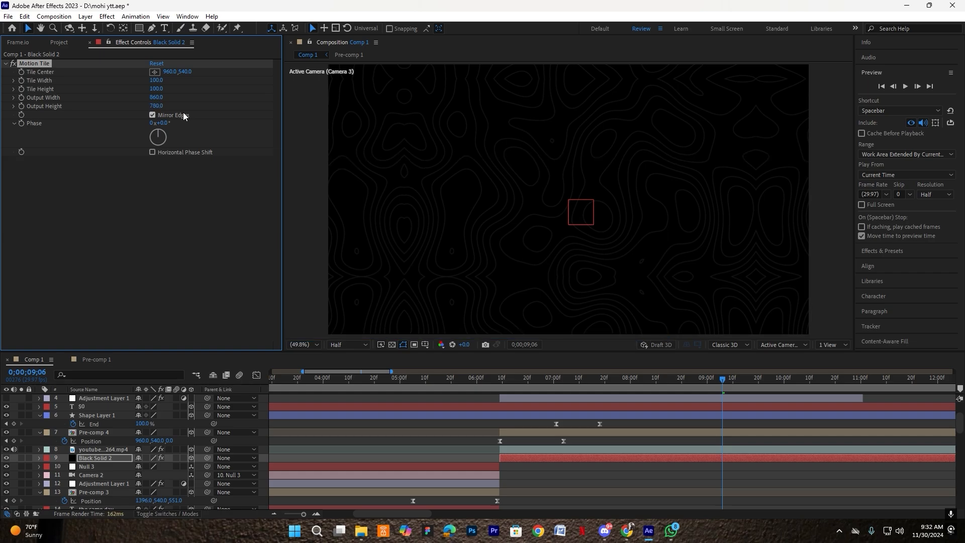
{"action": "key", "text": "period"}
{"action": "key", "text": "period"}
{"action": "key", "text": "period"}
{"action": "key", "text": "period"}
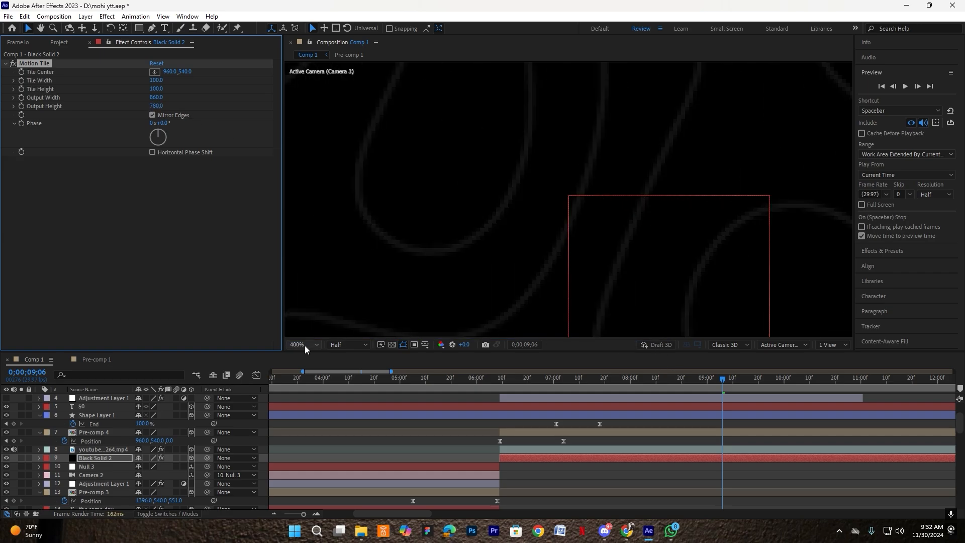
{"action": "left_click", "coordinate": [305, 345]}
{"action": "left_click", "coordinate": [322, 177]}
{"action": "scroll", "coordinate": [713, 419], "scroll_direction": "up", "scroll_amount": 3}
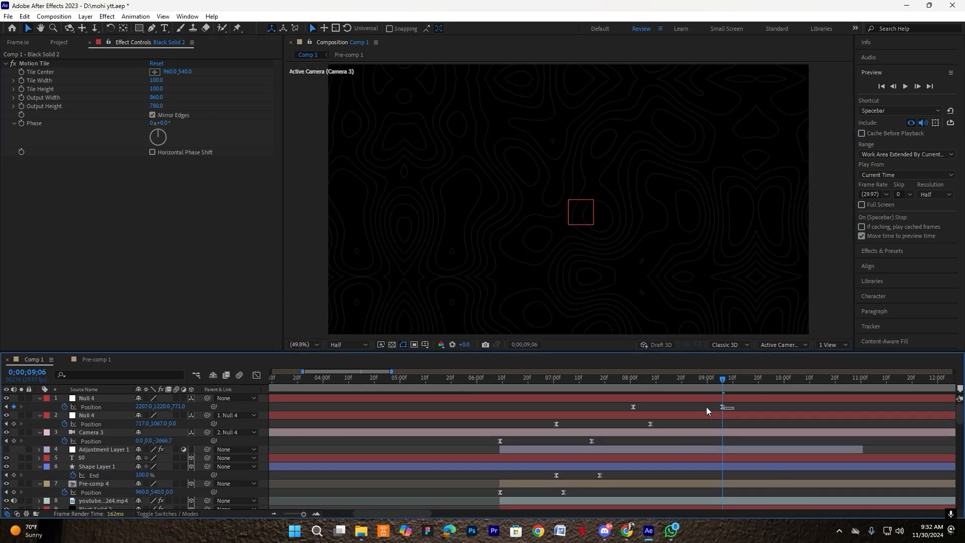
- Reshape the easing curve between the duplicate Null 4's two Position keyframes in the Graph Editor
{"action": "left_click_drag", "start_coordinate": [706, 407], "coordinate": [614, 420]}
{"action": "left_click", "coordinate": [257, 375]}
{"action": "left_click_drag", "start_coordinate": [752, 468], "coordinate": [583, 513]}
{"action": "scroll", "coordinate": [706, 493], "scroll_direction": "up", "scroll_amount": 2}
{"action": "left_click_drag", "start_coordinate": [709, 483], "coordinate": [611, 484]}
{"action": "left_click", "coordinate": [256, 376]}
{"action": "scroll", "coordinate": [508, 401], "scroll_direction": "down", "scroll_amount": 2}
- Preview the second camera move past the $0 text from 0;00;07;14 and again from 0;00;07;11
{"action": "left_click", "coordinate": [510, 399]}
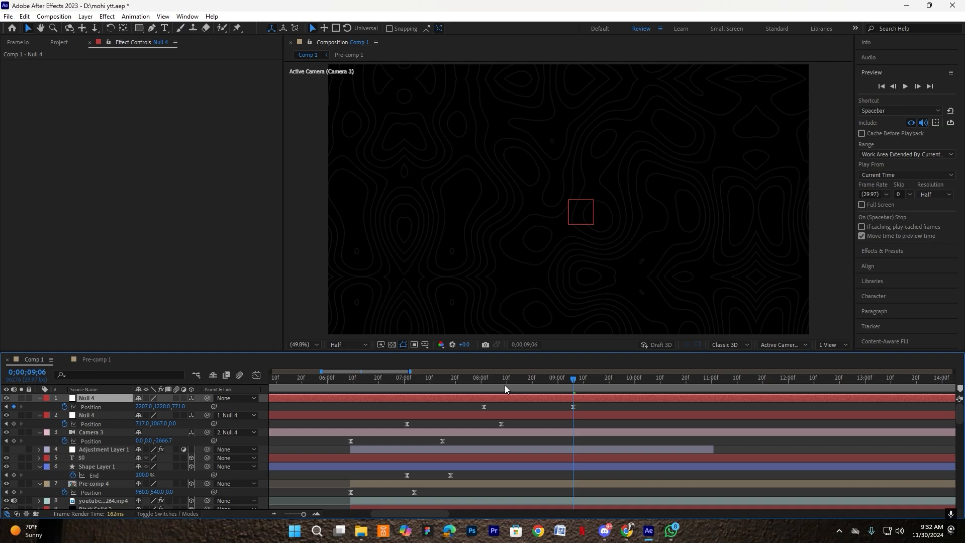
{"action": "left_click_drag", "start_coordinate": [507, 383], "coordinate": [440, 383]}
{"action": "key", "text": "space"}
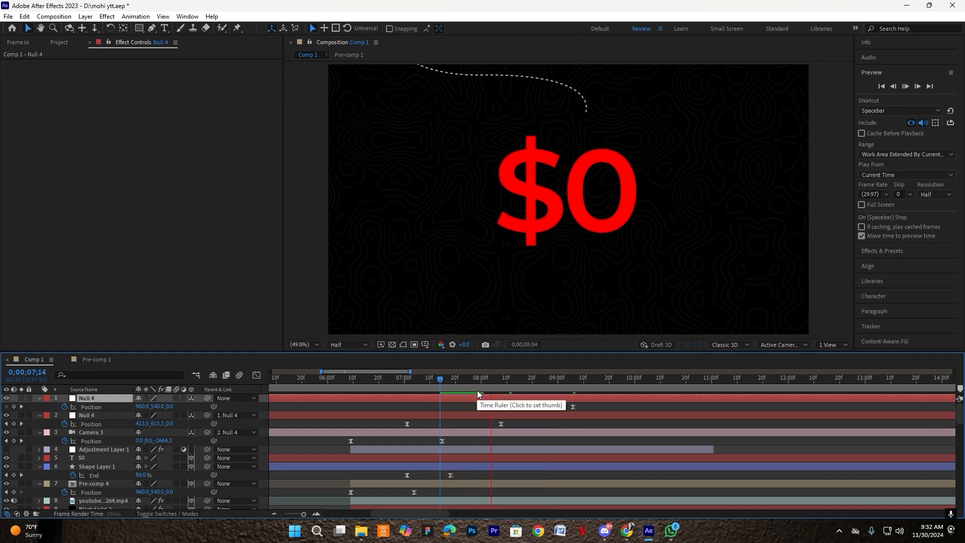
{"action": "left_click_drag", "start_coordinate": [557, 387], "coordinate": [432, 394]}
{"action": "key", "text": "space"}
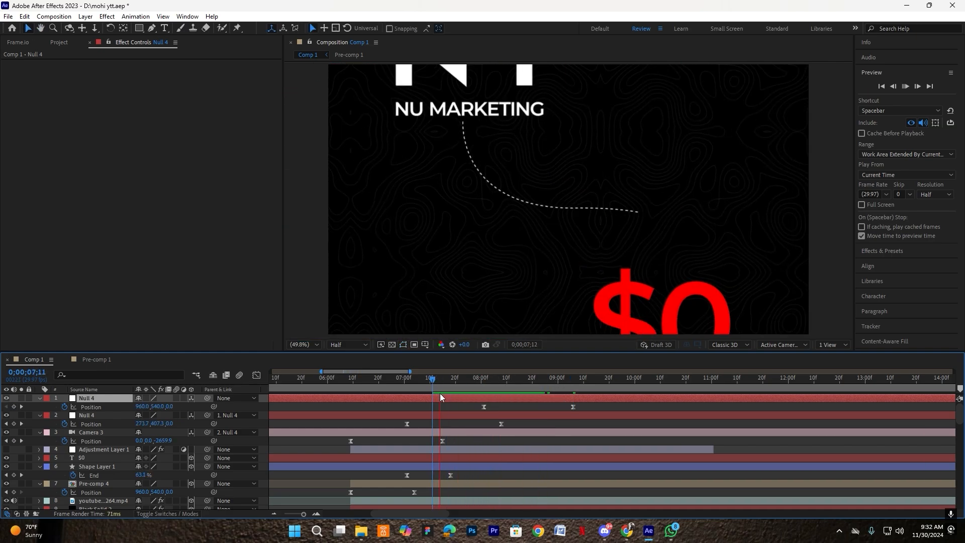
- Shift the duplicate Null 4's Position keyframes earlier to 0;00;07;25 and 0;00;09;00, and preview from 0;00;07;00
{"action": "left_click_drag", "start_coordinate": [526, 388], "coordinate": [490, 397]}
{"action": "left_click", "coordinate": [491, 404]}
{"action": "key", "text": "space"}
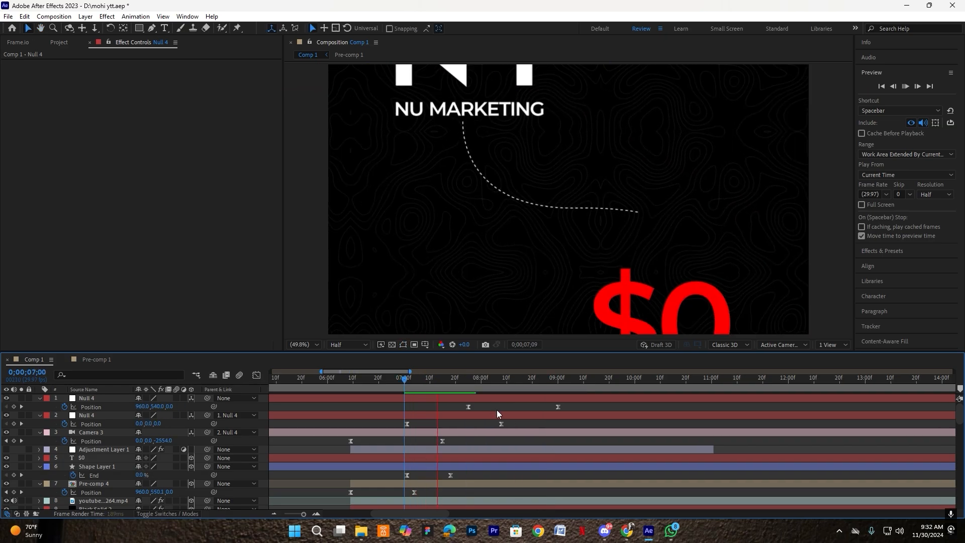
- Play back the retimed camera move from the logo at 0;00;06;23
{"action": "left_click_drag", "start_coordinate": [524, 388], "coordinate": [387, 388]}
{"action": "left_click", "coordinate": [495, 253]}
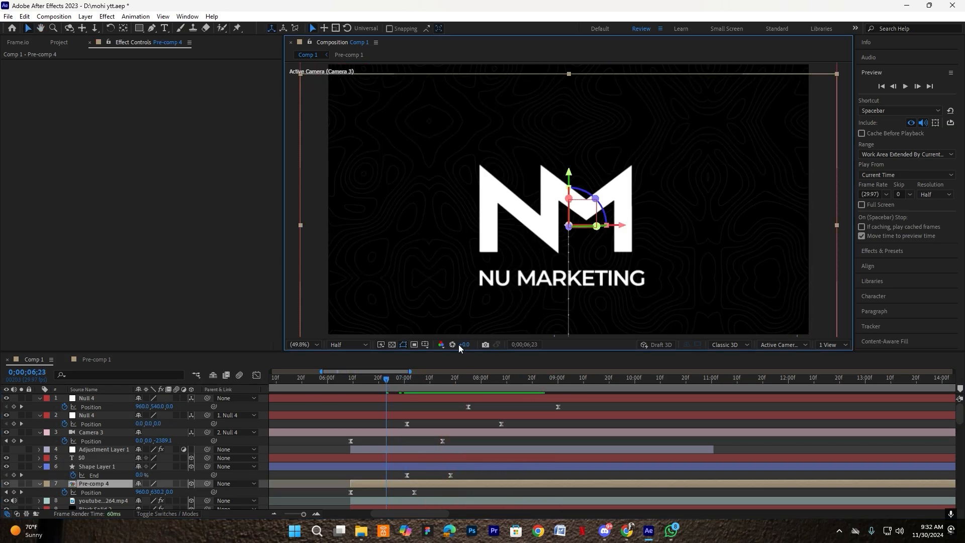
{"action": "key", "text": "space"}
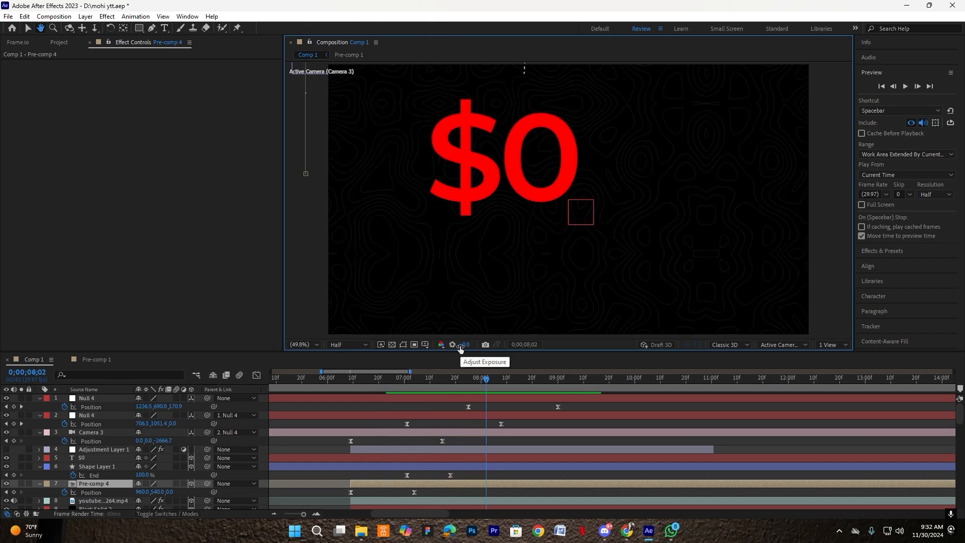
{"action": "key", "text": "space"}
- Add a $250,000 text layer to the composition at 0;00;09;00
{"action": "left_click_drag", "start_coordinate": [549, 386], "coordinate": [559, 387]}
{"action": "left_click", "coordinate": [574, 405]}
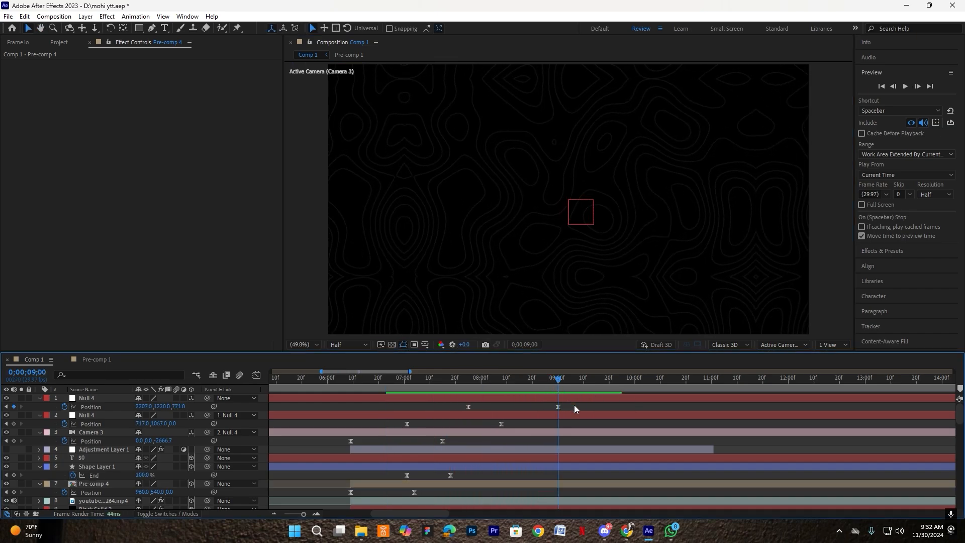
{"action": "left_click", "coordinate": [164, 31]}
{"action": "left_click", "coordinate": [396, 226]}
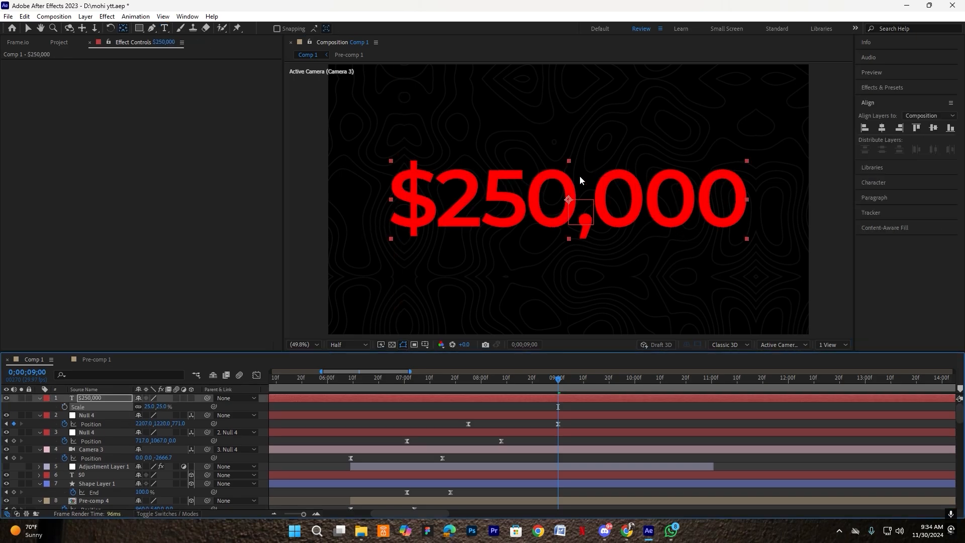
- Change the $250,000 text's fill colour from red to yellow
{"action": "left_click", "coordinate": [579, 184]}
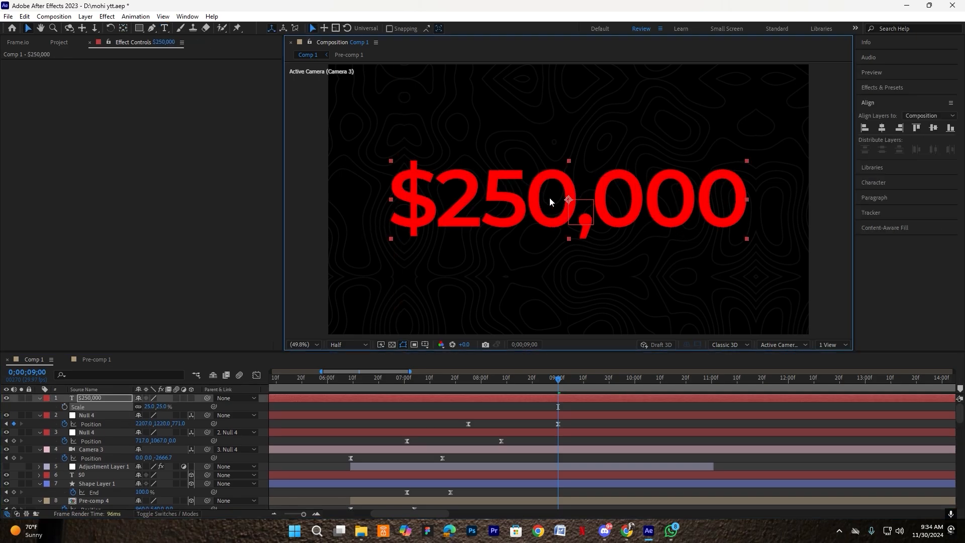
{"action": "left_click", "coordinate": [115, 396]}
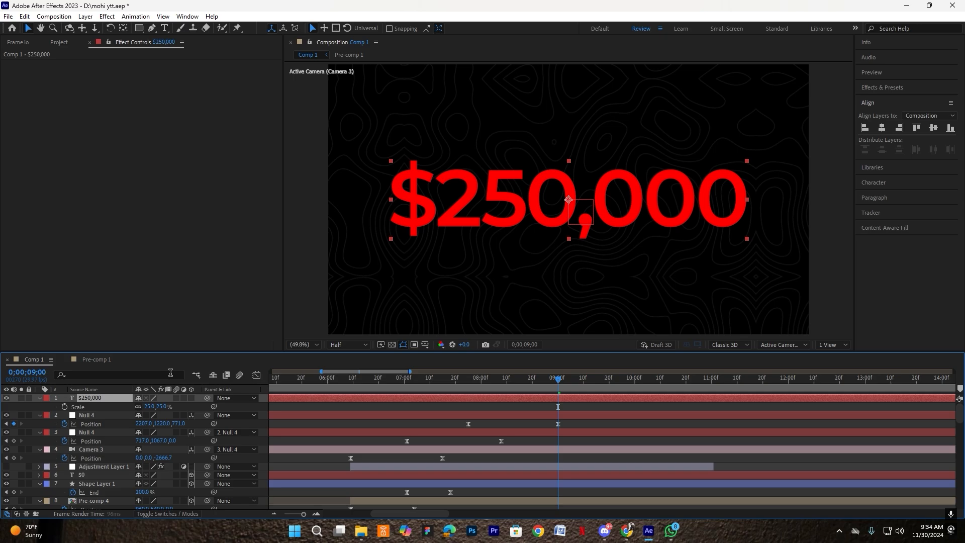
{"action": "left_click", "coordinate": [873, 182]}
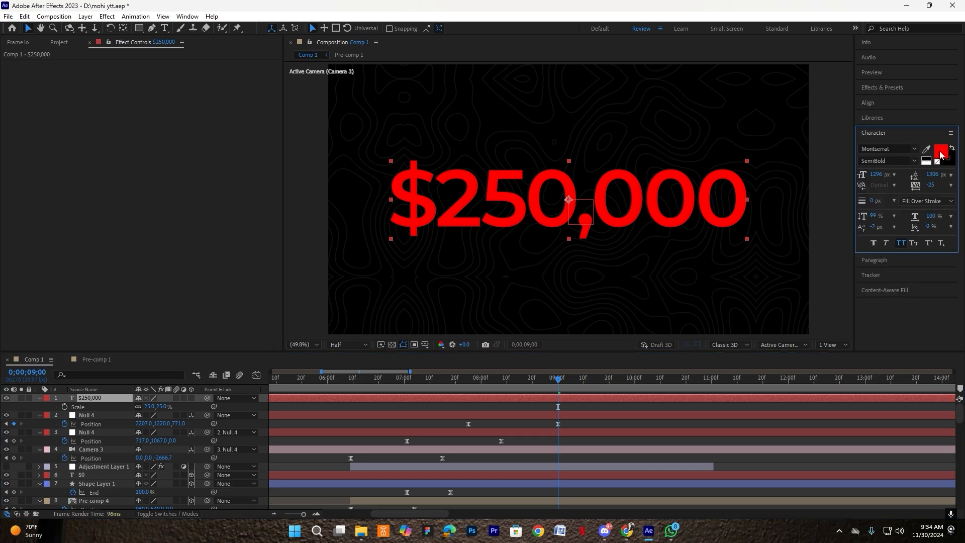
{"action": "left_click", "coordinate": [940, 150]}
{"action": "left_click", "coordinate": [280, 291]}
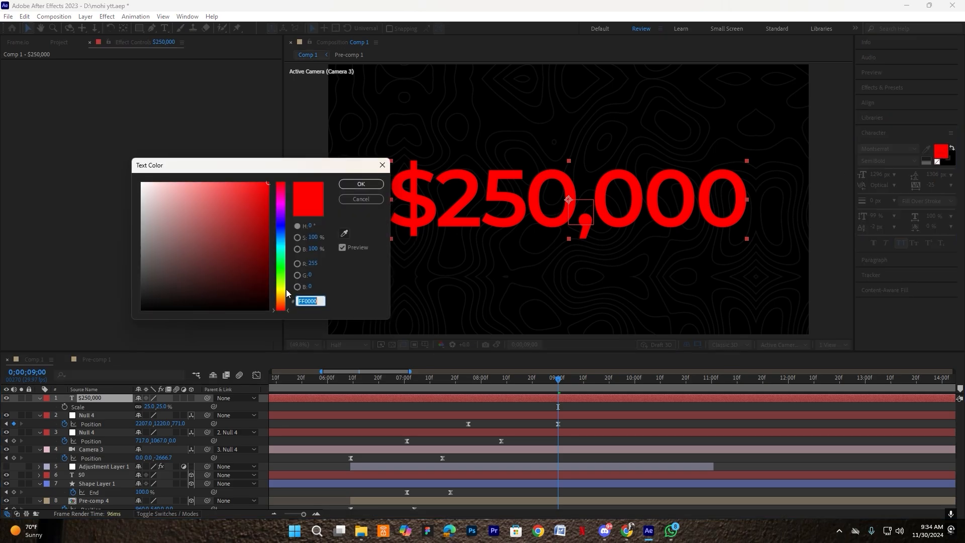
{"action": "left_click", "coordinate": [361, 184]}
- Move the $250,000 layer directly above the $0 layer and nudge the text slightly down in the frame
{"action": "left_click", "coordinate": [44, 400]}
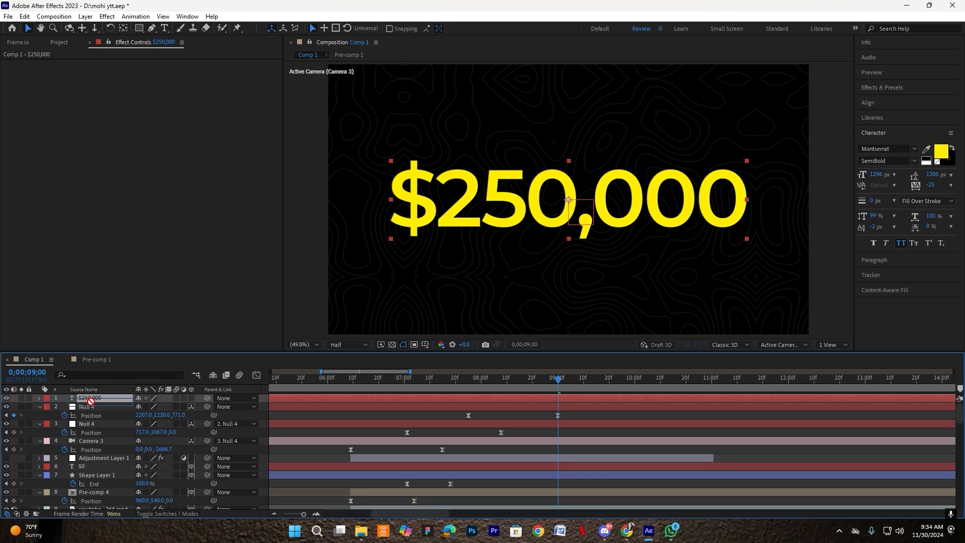
{"action": "left_click_drag", "start_coordinate": [87, 399], "coordinate": [96, 468]}
{"action": "left_click", "coordinate": [612, 221]}
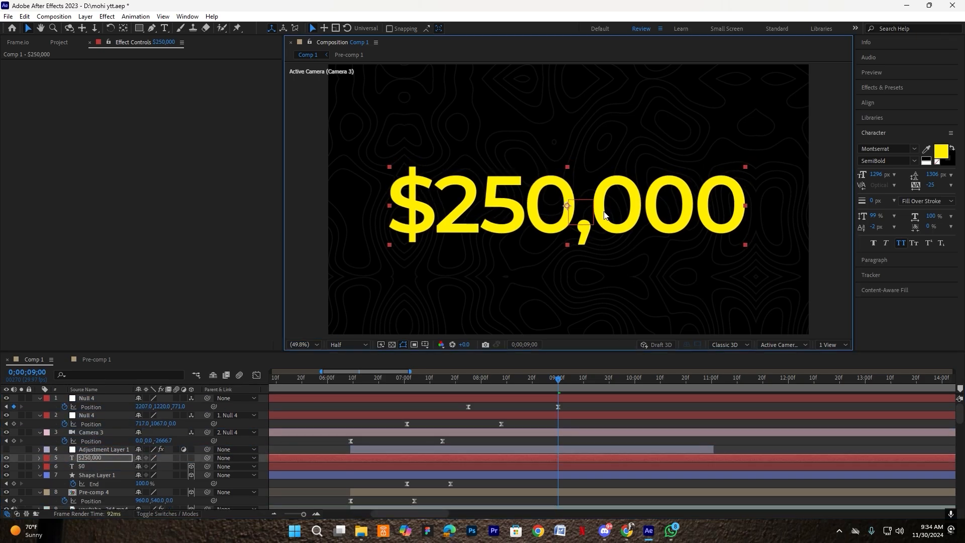
- Try the Europa Grotesk SH Medium font on the $250,000 text and undo the change
{"action": "double_click", "coordinate": [606, 215]}
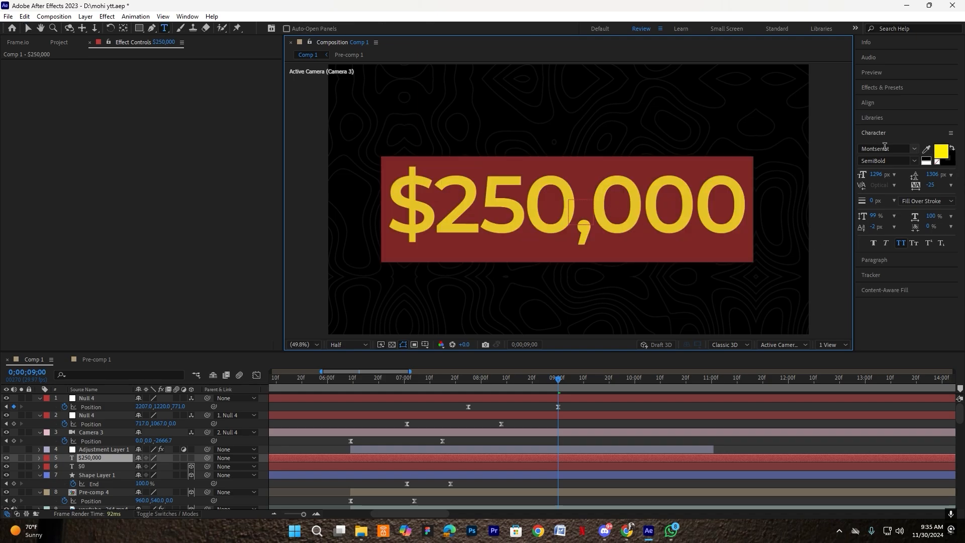
{"action": "left_click", "coordinate": [884, 148]}
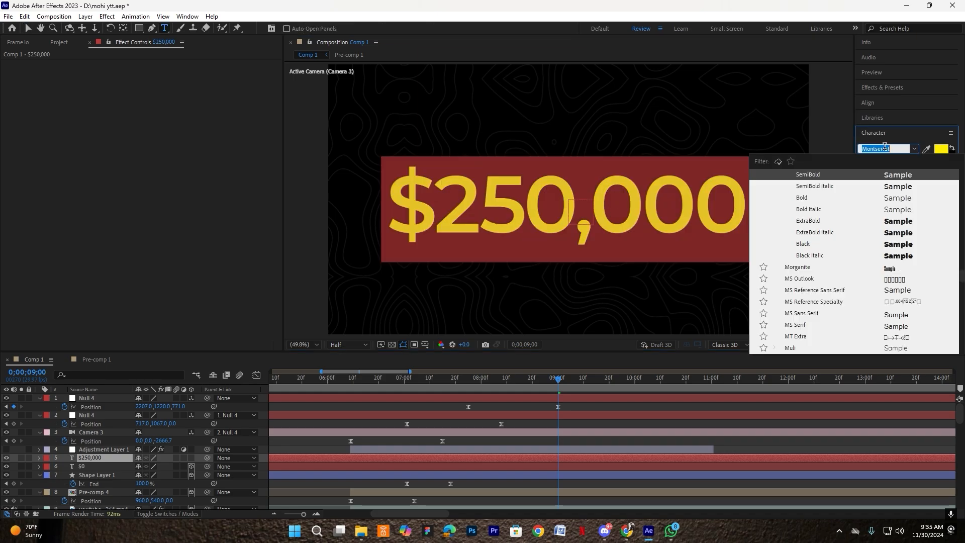
{"action": "type", "text": "gro"}
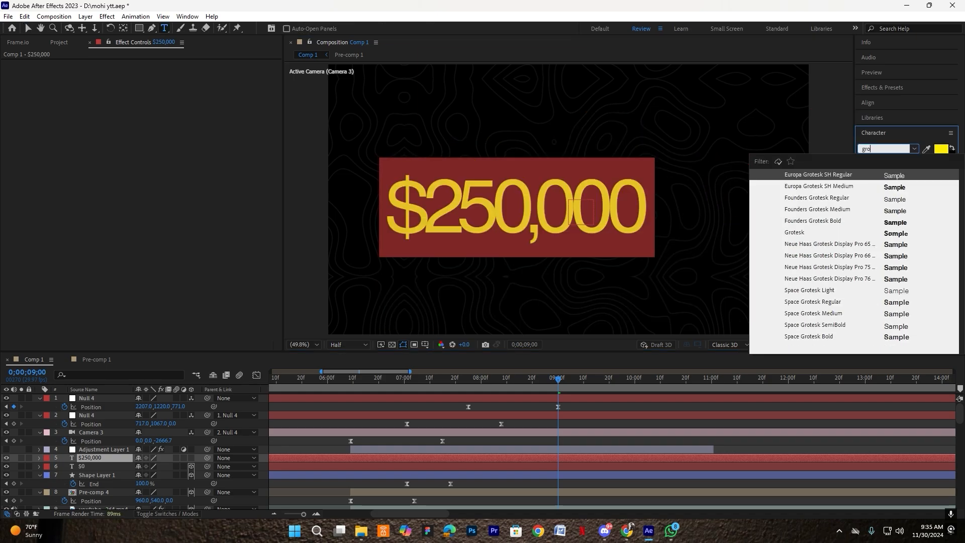
{"action": "left_click", "coordinate": [813, 187]}
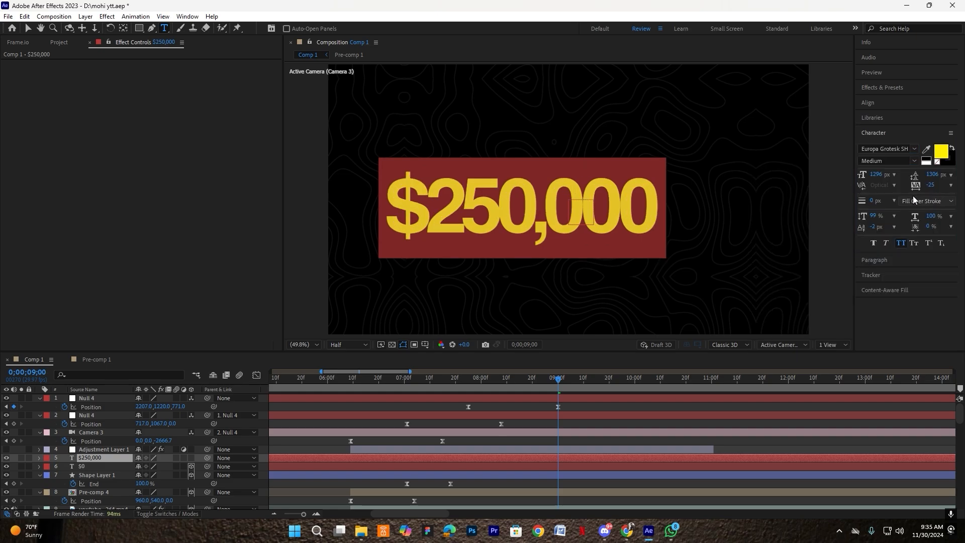
{"action": "key", "text": "ctrl+z"}
- Try the Montserrat Bold weight on the $250,000 text and revert to SemiBold
{"action": "left_click", "coordinate": [913, 160]}
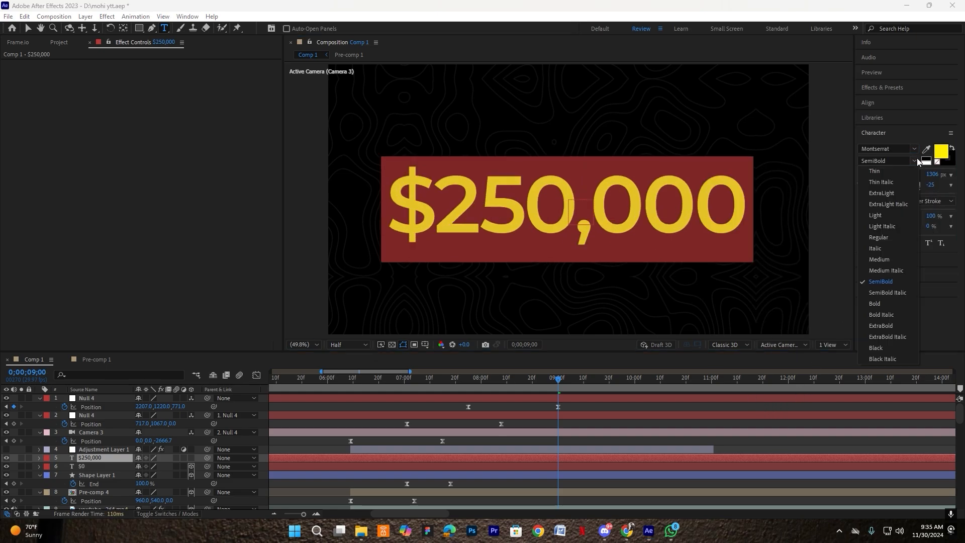
{"action": "left_click", "coordinate": [883, 304]}
{"action": "key", "text": "ctrl+z"}
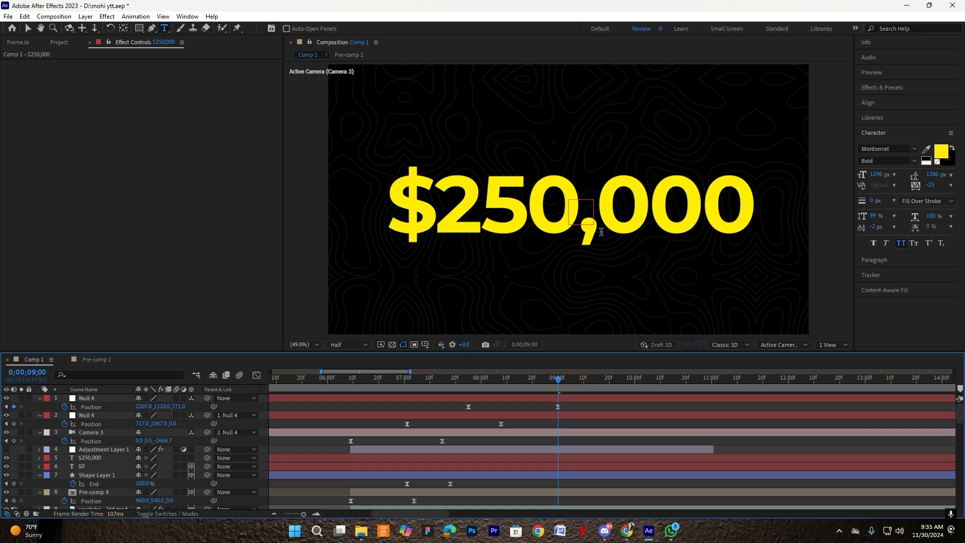
- Make the $250,000 layer 3D and reposition it in the centre of the camera's view at 0;00;09;00
{"action": "key", "text": "v"}
{"action": "left_click", "coordinate": [191, 457]}
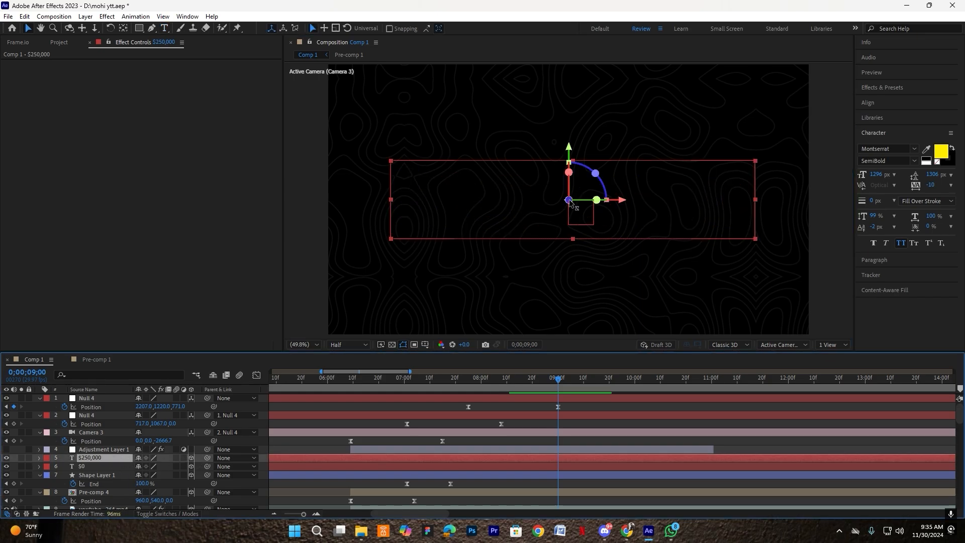
{"action": "left_click_drag", "start_coordinate": [568, 200], "coordinate": [502, 318]}
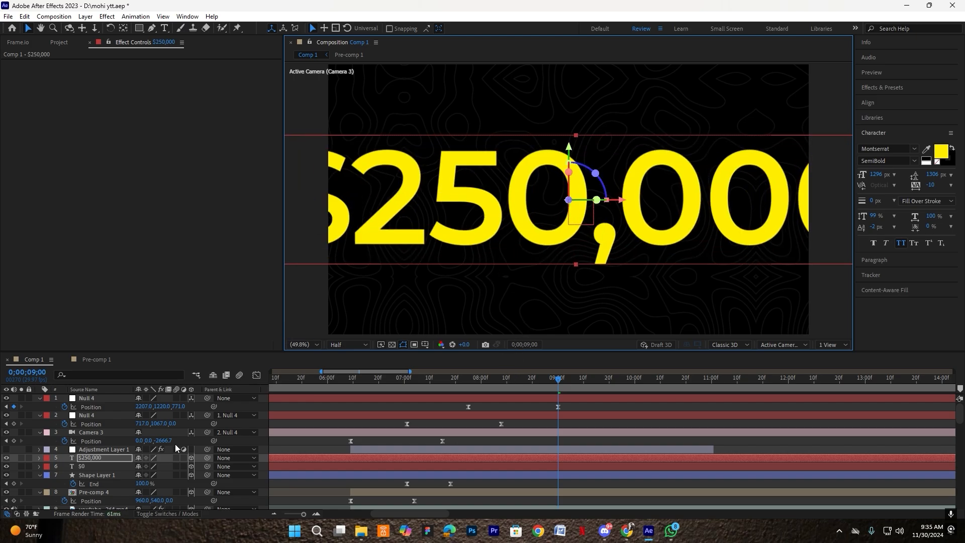
- Set the $250,000 layer's Scale to 20% and reduce it further to 18%
{"action": "key", "text": "s"}
{"action": "left_click", "coordinate": [149, 465]}
{"action": "type", "text": "20.0,20.0,20.0"}
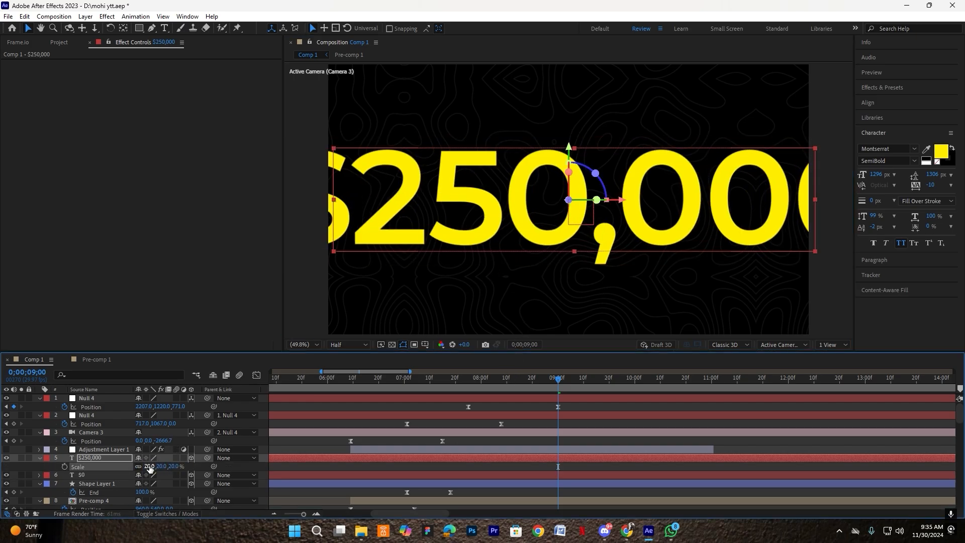
{"action": "key", "text": "Return"}
{"action": "left_click", "coordinate": [149, 465]}
{"action": "type", "text": "18"}
{"action": "key", "text": "Return"}
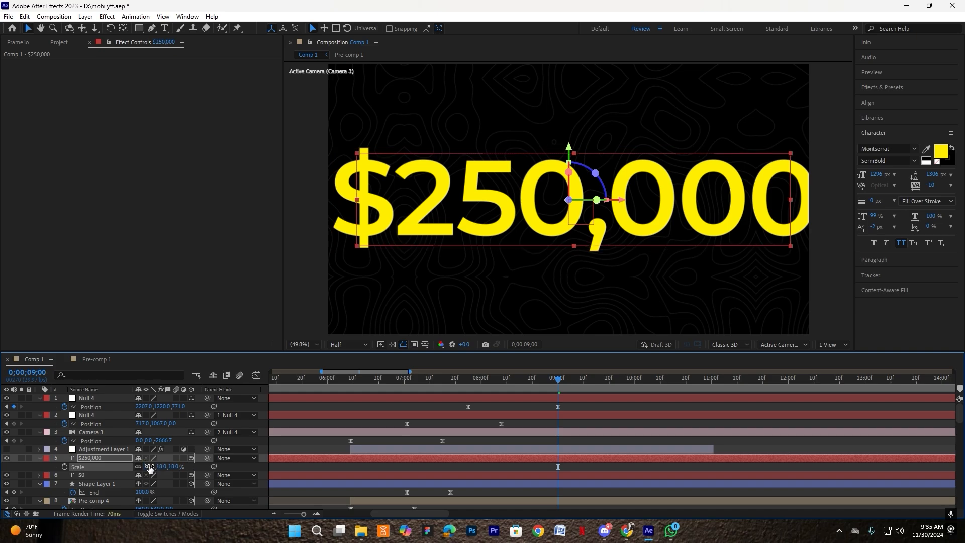
- Try Scale values of 16% and 12% on the $250,000 layer, settle on 14%, and nudge the text slightly downward
{"action": "left_click", "coordinate": [149, 465]}
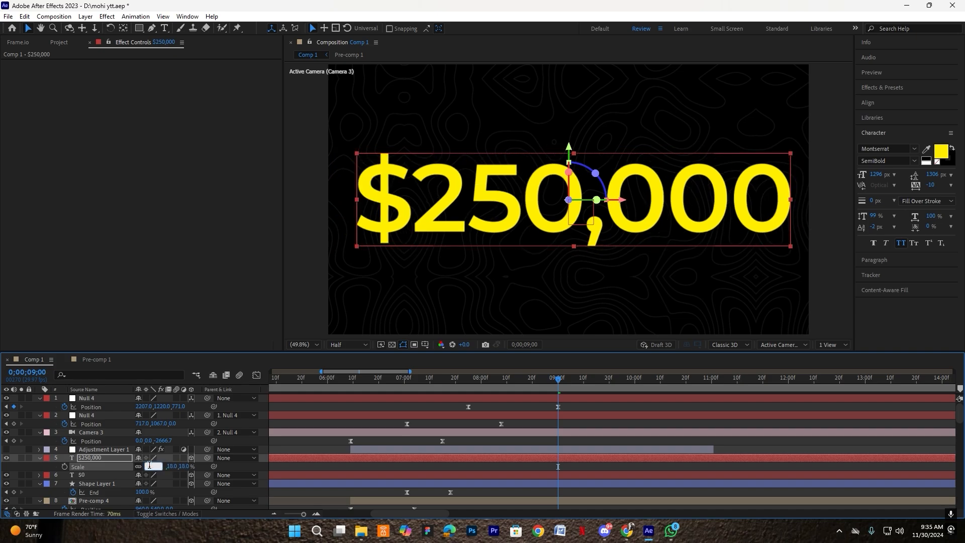
{"action": "key", "text": "Return"}
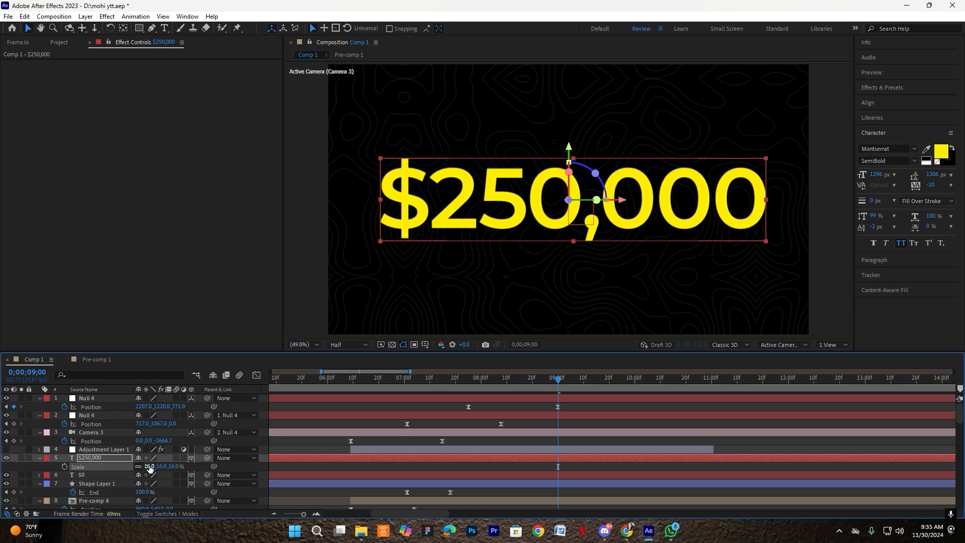
{"action": "left_click", "coordinate": [149, 465]}
{"action": "type", "text": "12"}
{"action": "key", "text": "Return"}
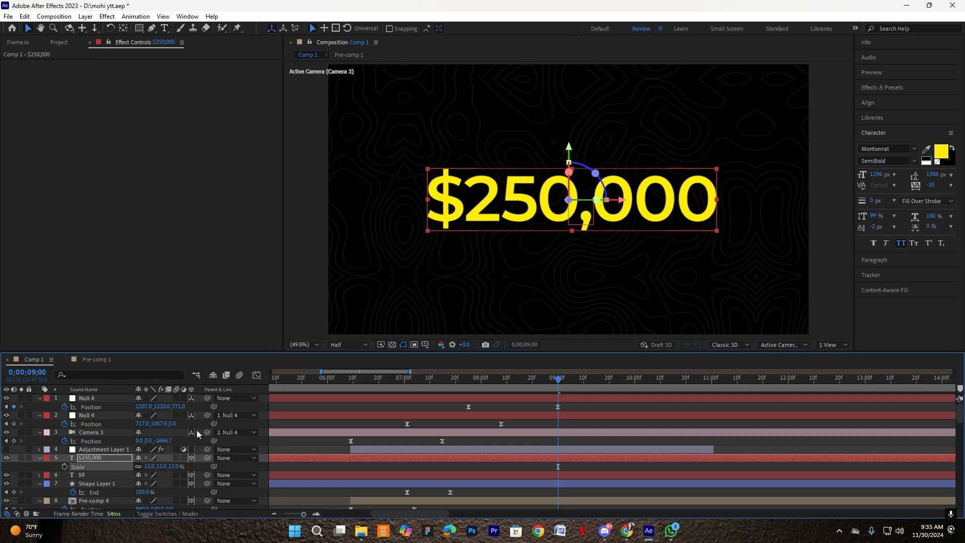
{"action": "left_click", "coordinate": [149, 465]}
{"action": "type", "text": "14"}
{"action": "key", "text": "Return"}
{"action": "left_click_drag", "start_coordinate": [521, 211], "coordinate": [520, 216]}
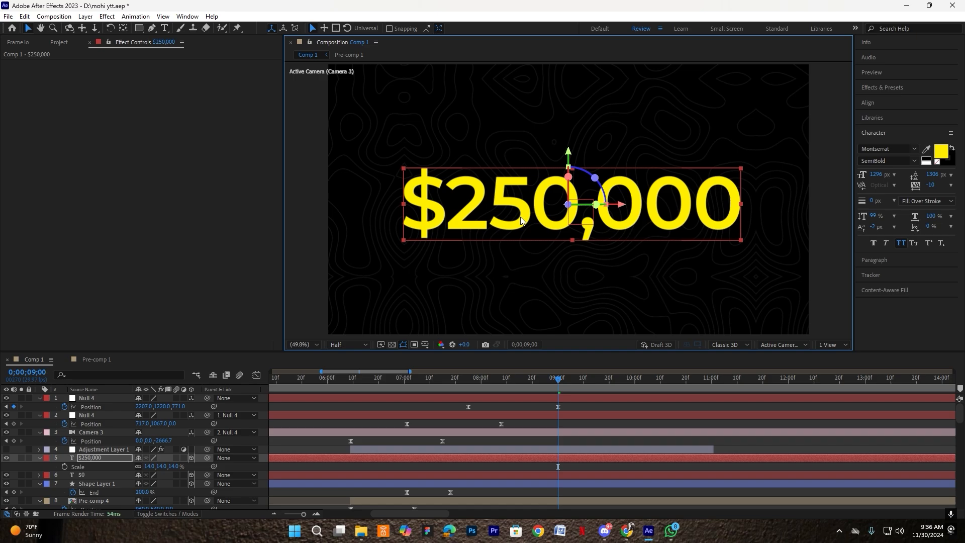
- Open the Animation Composer 3 extension
{"action": "left_click", "coordinate": [190, 17]}
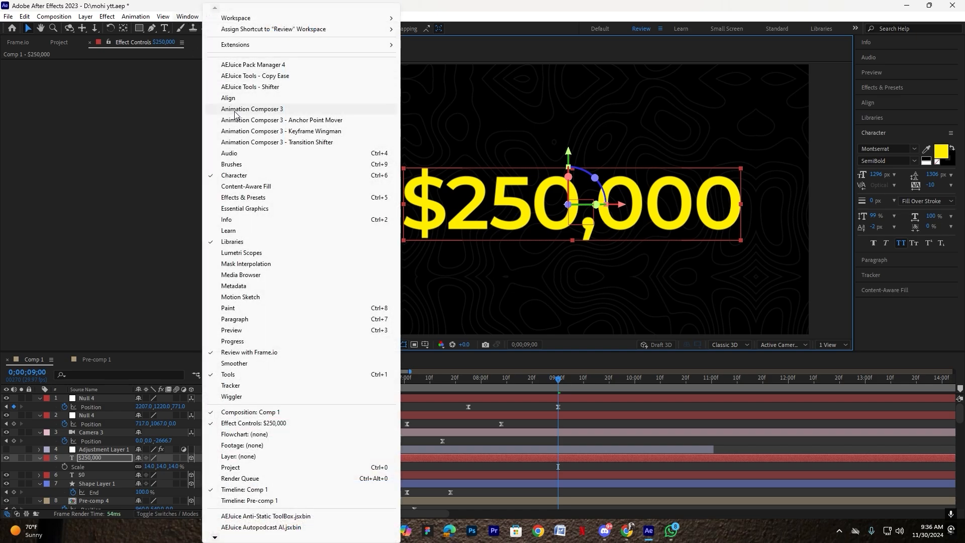
{"action": "left_click", "coordinate": [235, 109]}
{"action": "left_click", "coordinate": [228, 134]}
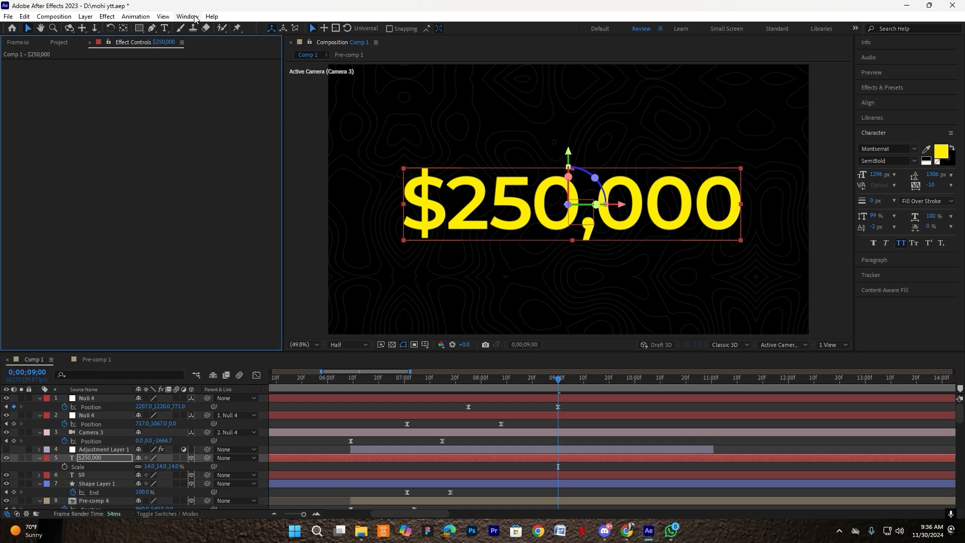
{"action": "left_click", "coordinate": [188, 16]}
{"action": "left_click", "coordinate": [238, 109]}
- Apply the Scale Characters 2 From Start text transition to the $250,000 layer as an In animation and close Animation Composer
{"action": "left_click", "coordinate": [67, 160]}
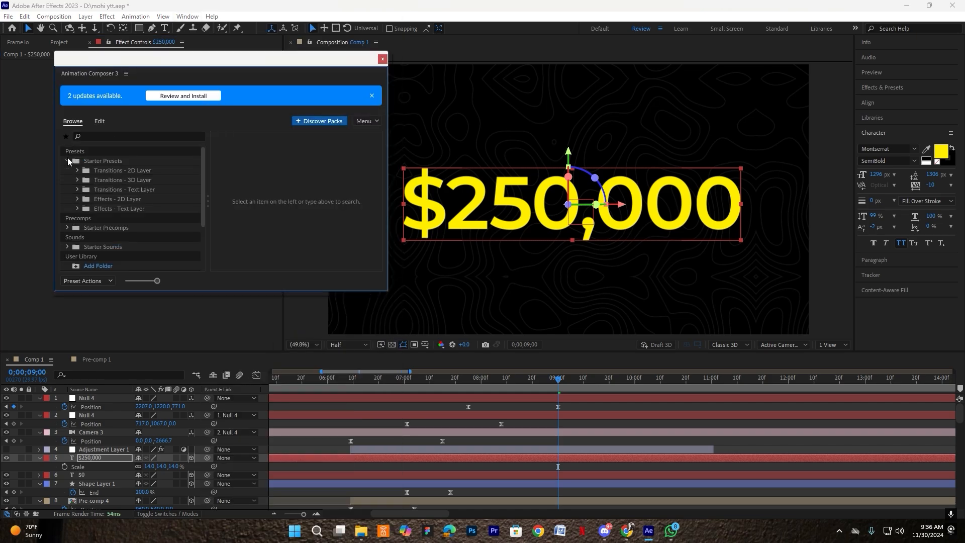
{"action": "left_click", "coordinate": [126, 190]}
{"action": "left_click", "coordinate": [77, 189]}
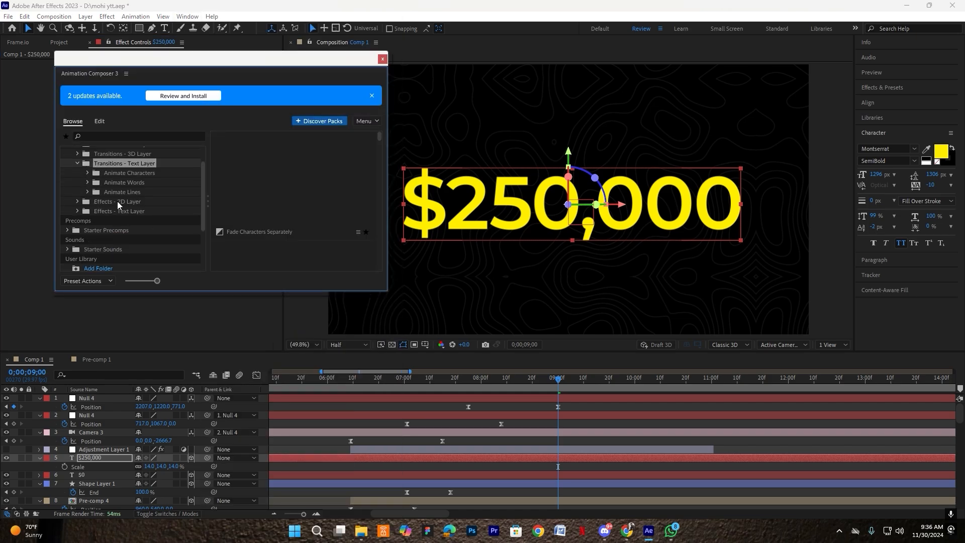
{"action": "left_click", "coordinate": [87, 172]}
{"action": "scroll", "coordinate": [126, 226], "scroll_direction": "down", "scroll_amount": 3}
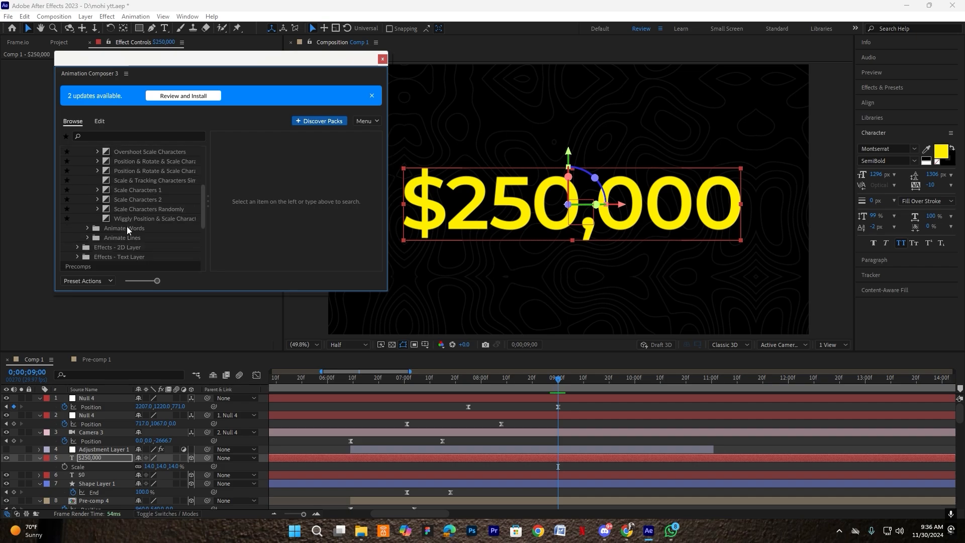
{"action": "left_click", "coordinate": [145, 199]}
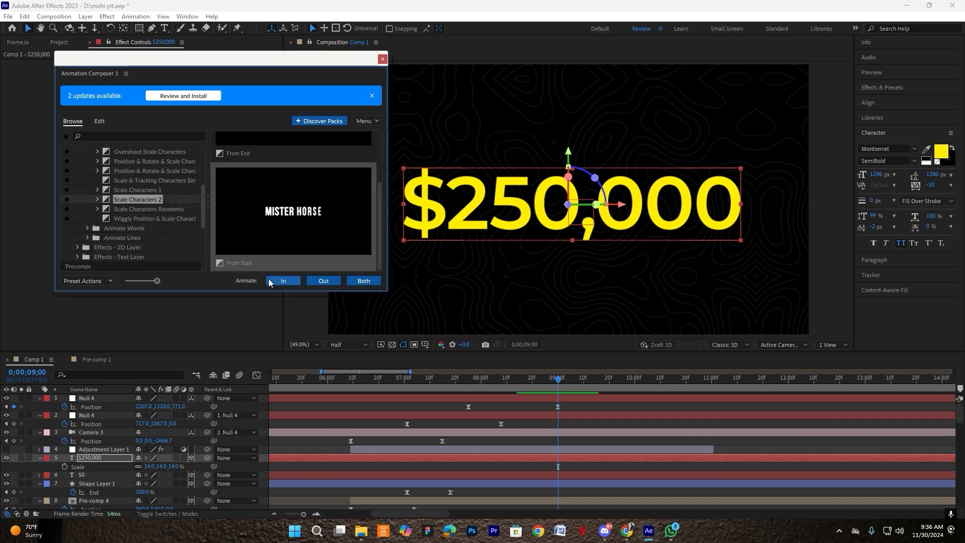
{"action": "left_click", "coordinate": [276, 280]}
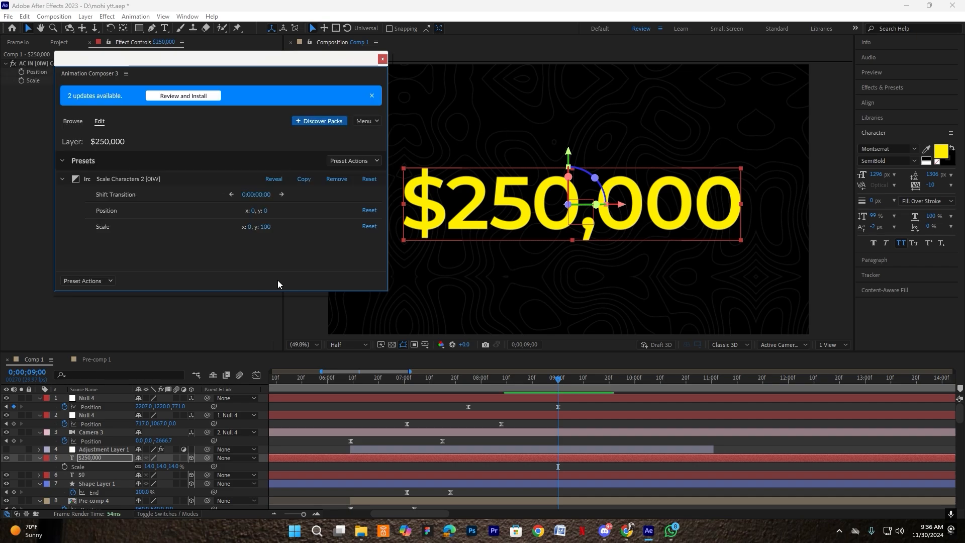
{"action": "left_click", "coordinate": [382, 59]}
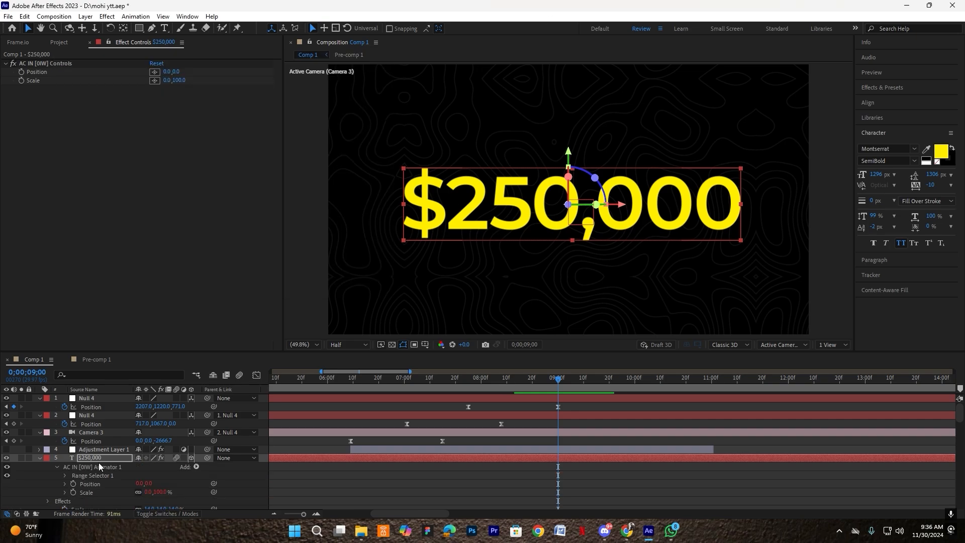
- Collapse the $250,000 layer's properties and shift the layer so it starts at about 0;00;08;05
{"action": "left_click", "coordinate": [40, 458]}
{"action": "left_click_drag", "start_coordinate": [323, 461], "coordinate": [592, 459]}
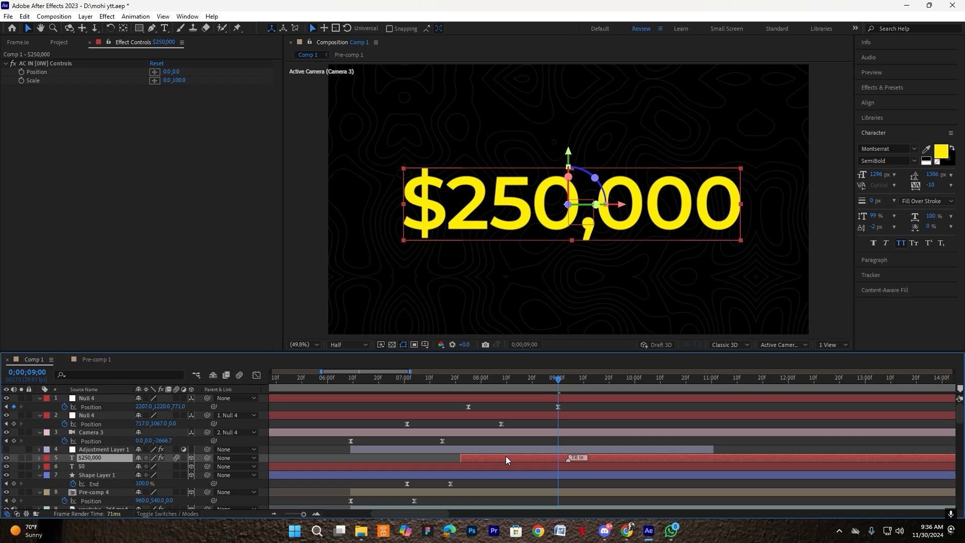
{"action": "left_click_drag", "start_coordinate": [505, 459], "coordinate": [551, 459]}
{"action": "left_click_drag", "start_coordinate": [510, 383], "coordinate": [450, 394]}
{"action": "left_click_drag", "start_coordinate": [530, 459], "coordinate": [517, 460]}
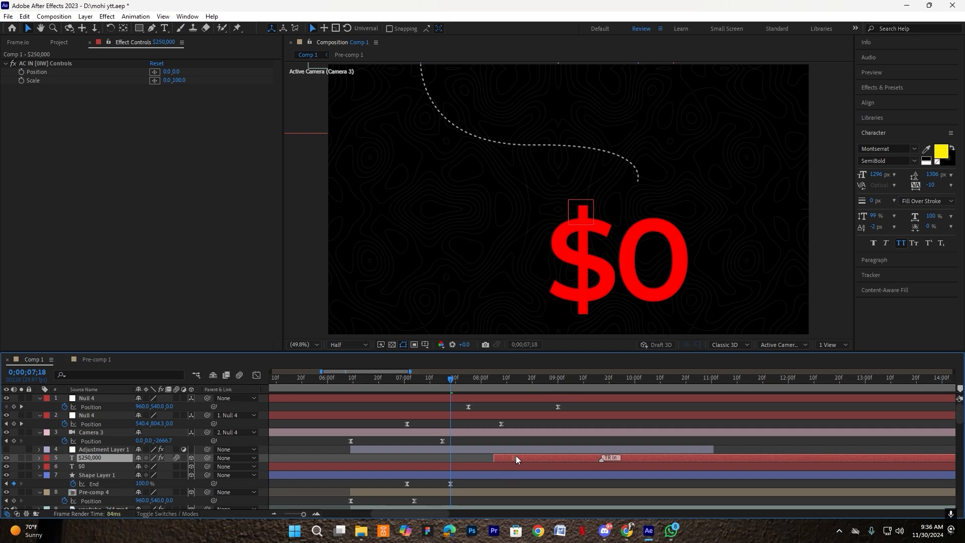
- Move the last Position keyframe of the topmost Null 4 to about 0;00;09;08 and preview the move to the $250,000 text
{"action": "left_click", "coordinate": [445, 399]}
{"action": "key", "text": "space"}
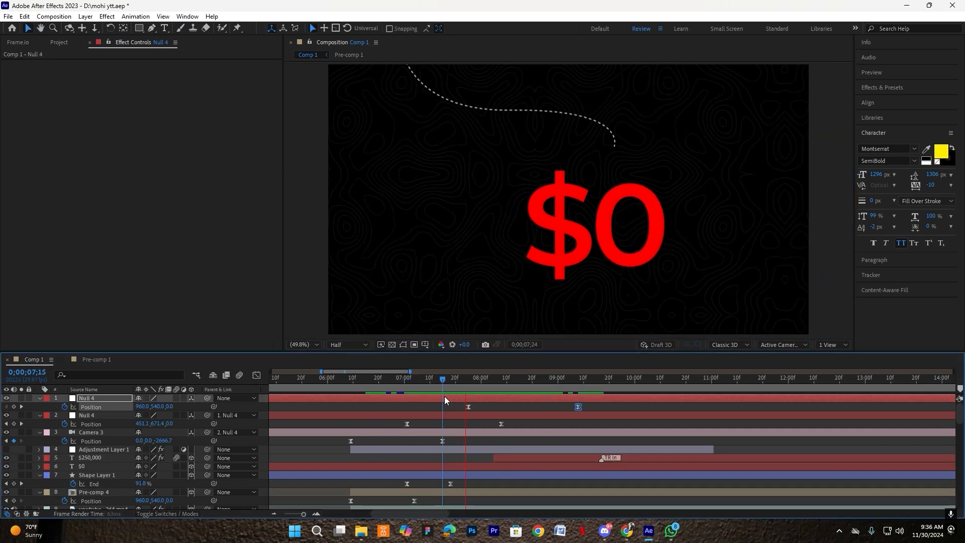
{"action": "key", "text": "space"}
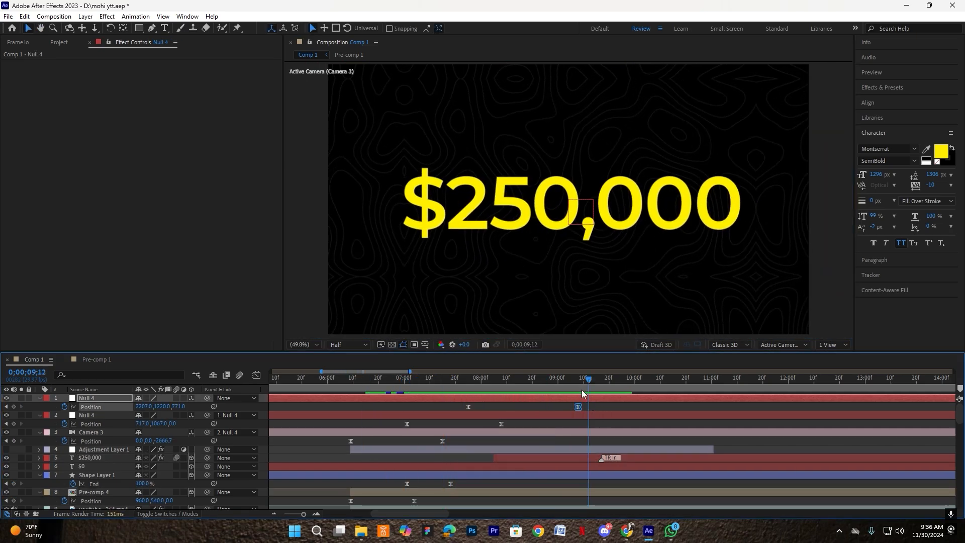
{"action": "left_click", "coordinate": [599, 410]}
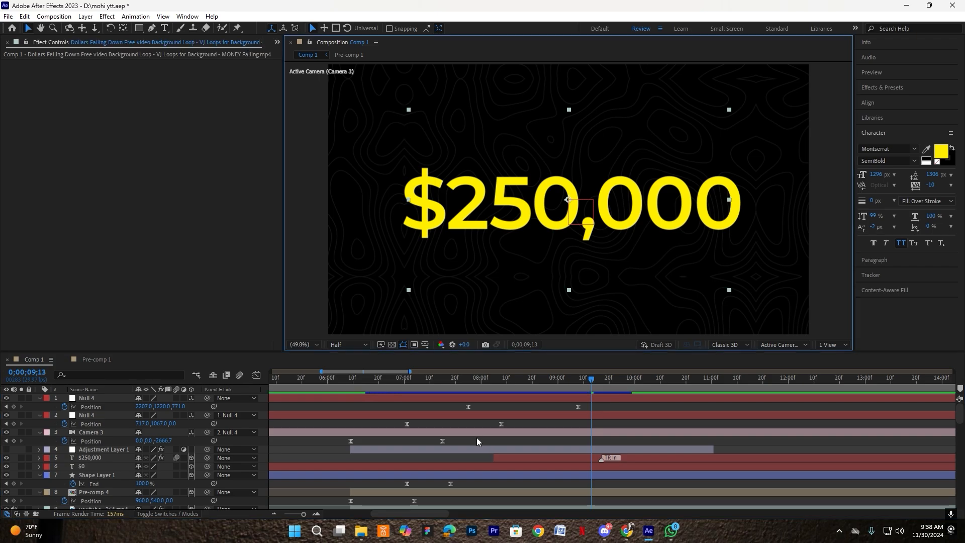
- Paste the falling-dollars video into Comp 1 and set its Scale to 159% so it covers the frame
{"action": "key", "text": "ctrl+v"}
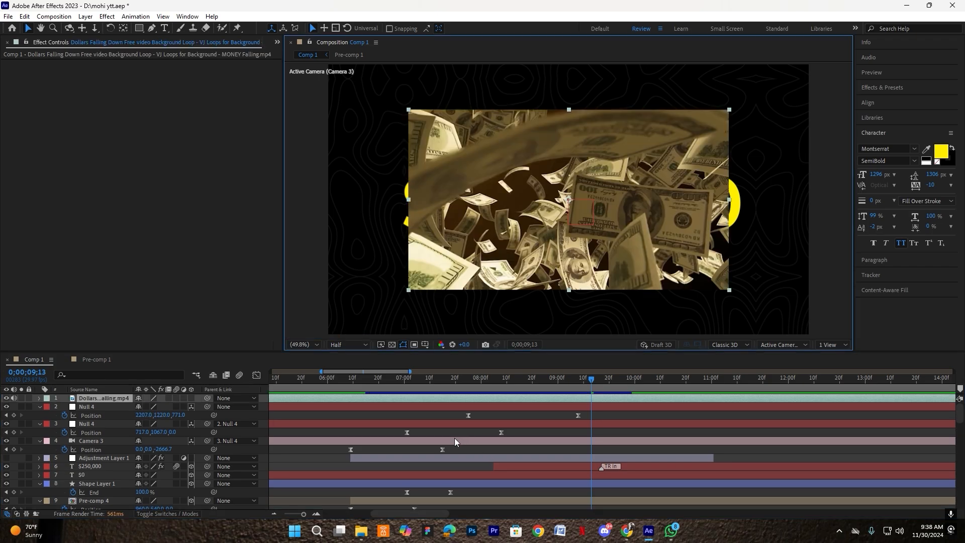
{"action": "key", "text": "s"}
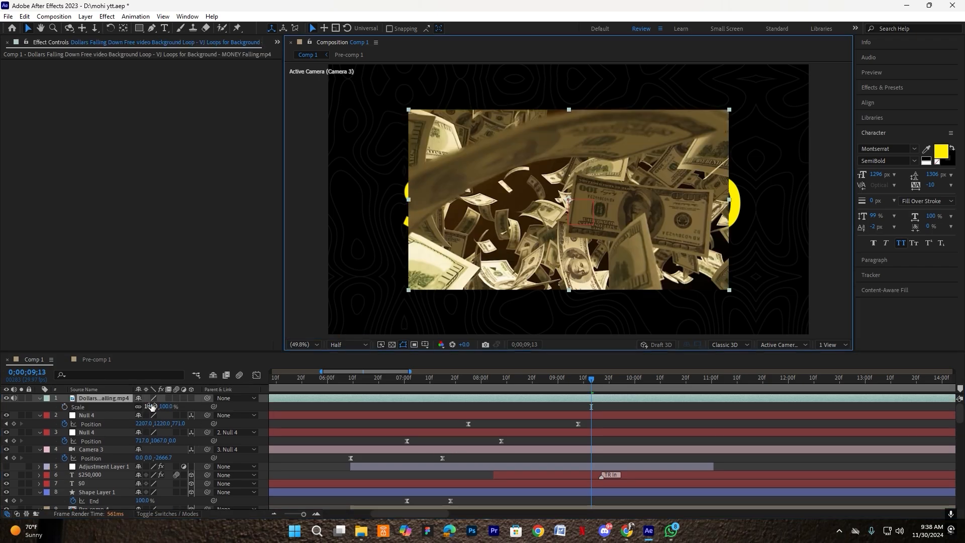
{"action": "left_click_drag", "start_coordinate": [151, 405], "coordinate": [177, 407]}
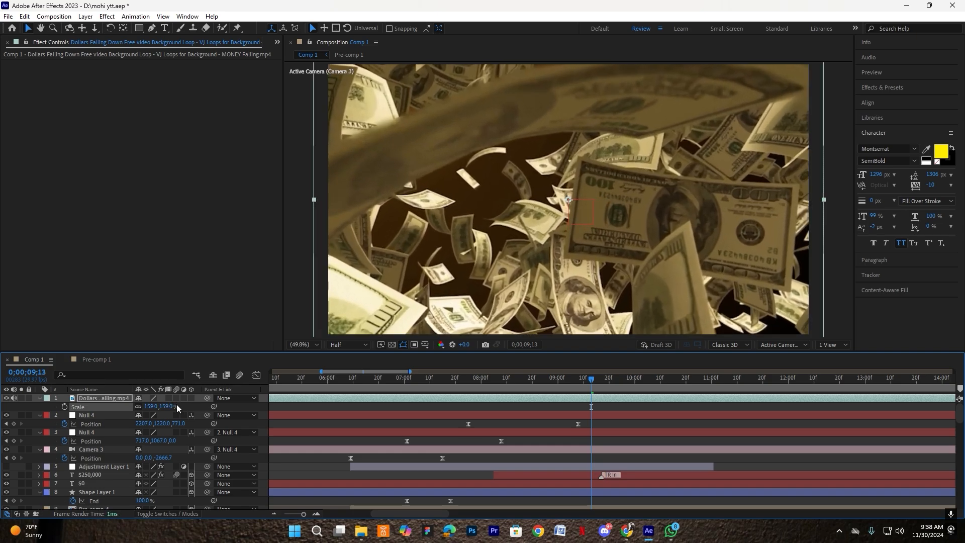
- Set the falling-dollars layer's blending mode to Screen
{"action": "left_click", "coordinate": [154, 514]}
{"action": "left_click", "coordinate": [151, 414]}
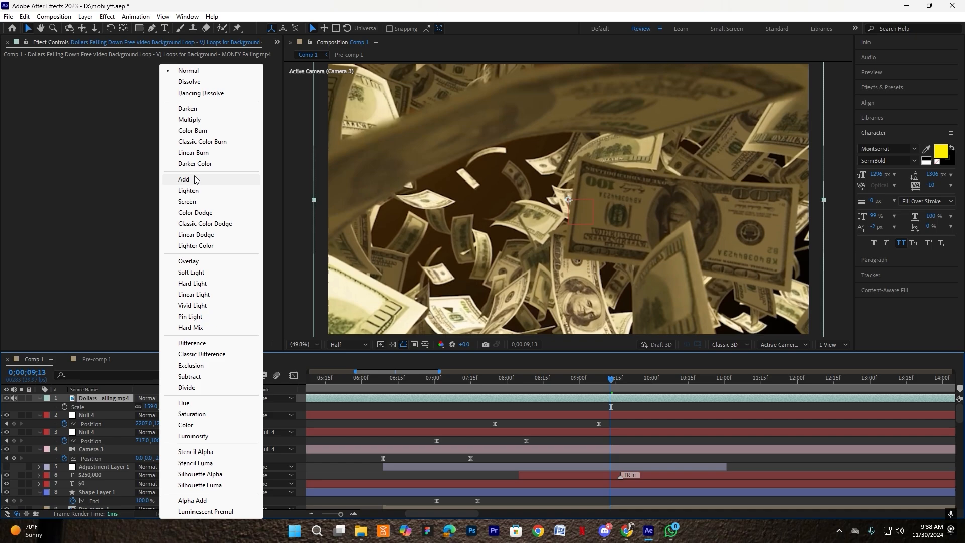
{"action": "left_click", "coordinate": [187, 202]}
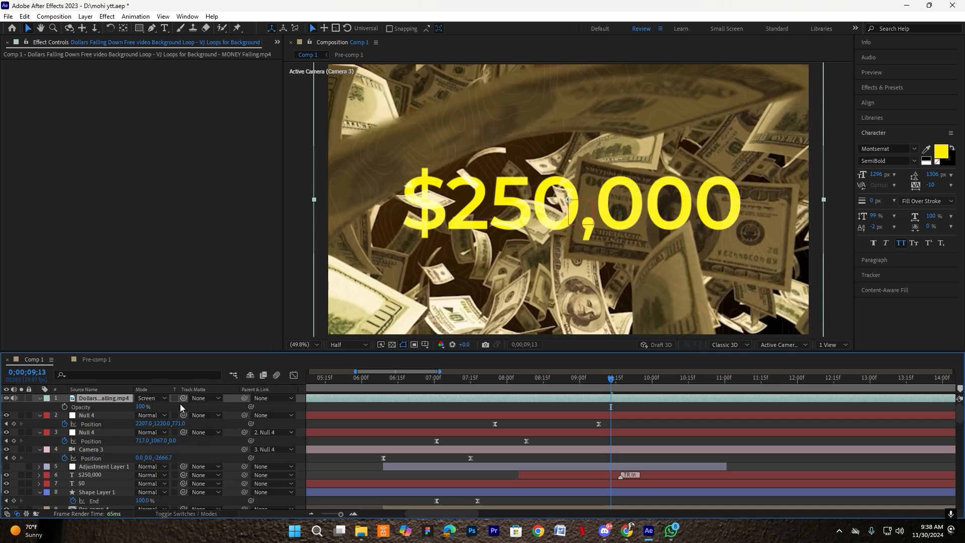
- Lower the falling-dollars layer's Opacity to a faint level and place the layer directly below the $250,000 text
{"action": "left_click_drag", "start_coordinate": [143, 407], "coordinate": [91, 471]}
{"action": "left_click", "coordinate": [39, 398]}
{"action": "left_click", "coordinate": [88, 441]}
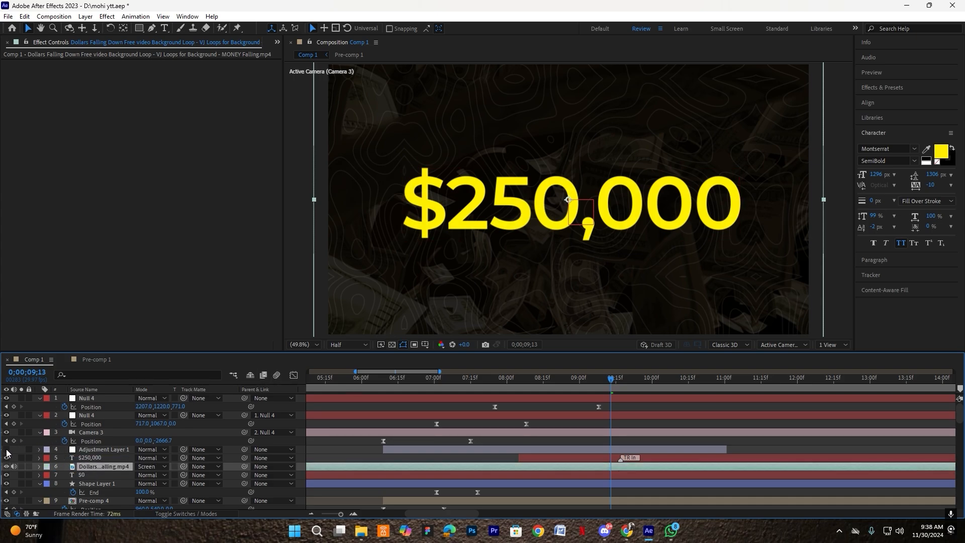
- Turn on the visibility of Adjustment Layer 1 and set the composition preview resolution to Full
{"action": "left_click", "coordinate": [6, 449]}
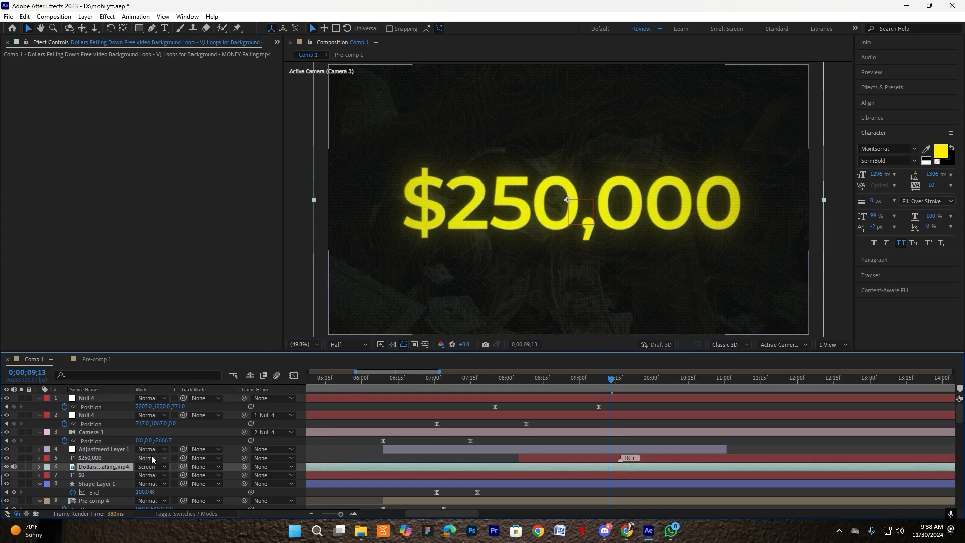
{"action": "left_click", "coordinate": [348, 344]}
{"action": "left_click", "coordinate": [347, 372]}
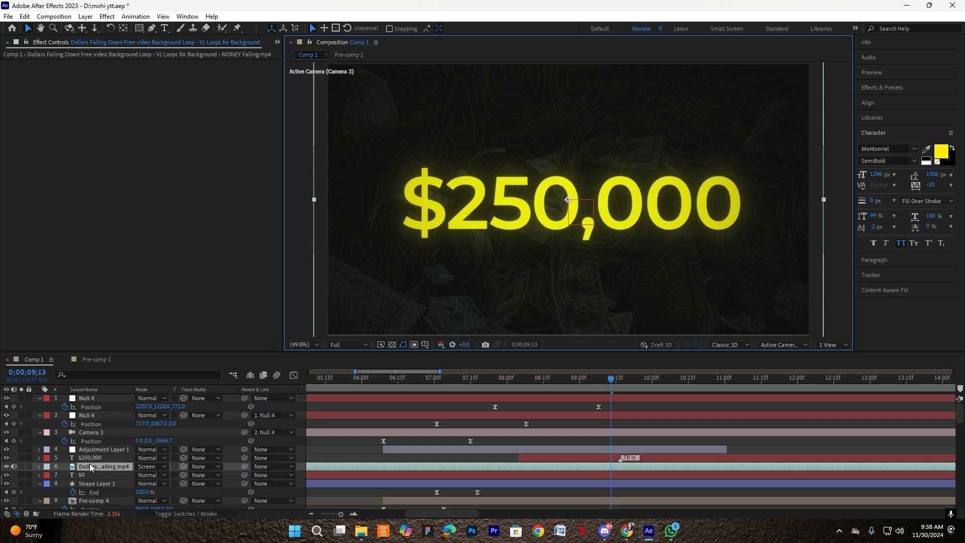
- Hide the youtube background video layer with the contour-line pattern
{"action": "scroll", "coordinate": [91, 464], "scroll_direction": "down", "scroll_amount": 2}
{"action": "left_click", "coordinate": [95, 493]}
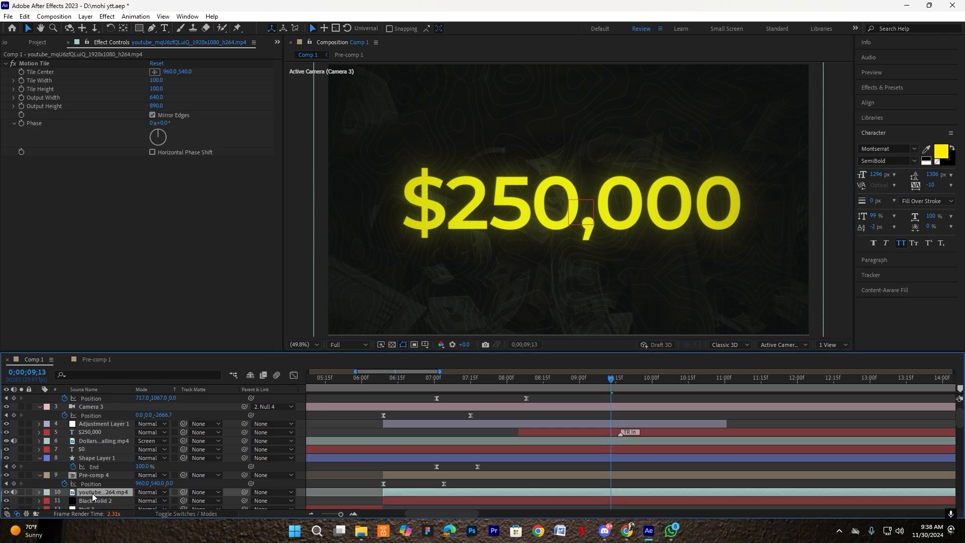
{"action": "left_click", "coordinate": [6, 491]}
- Set the falling-dollars layer's Opacity to 9%
{"action": "left_click", "coordinate": [99, 441]}
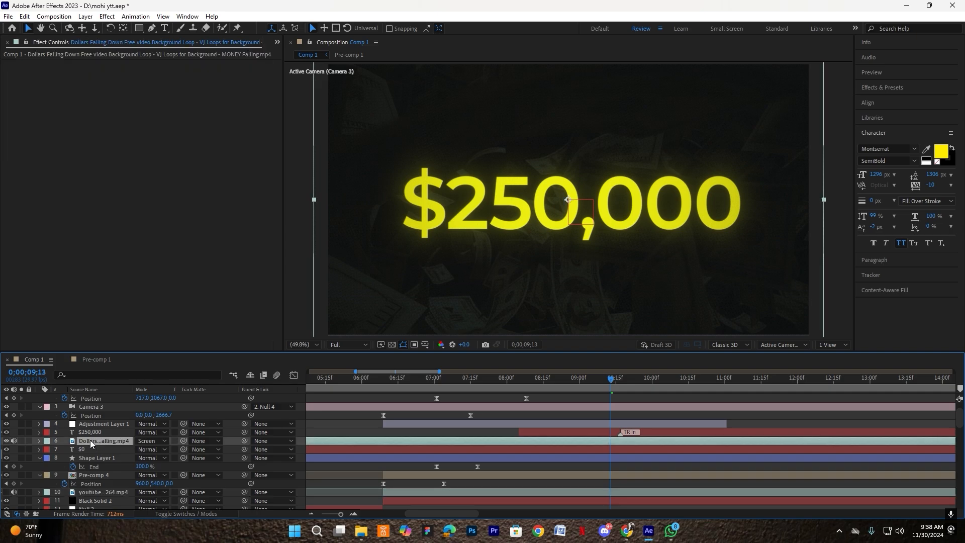
{"action": "key", "text": "t"}
{"action": "left_click_drag", "start_coordinate": [140, 451], "coordinate": [137, 451]}
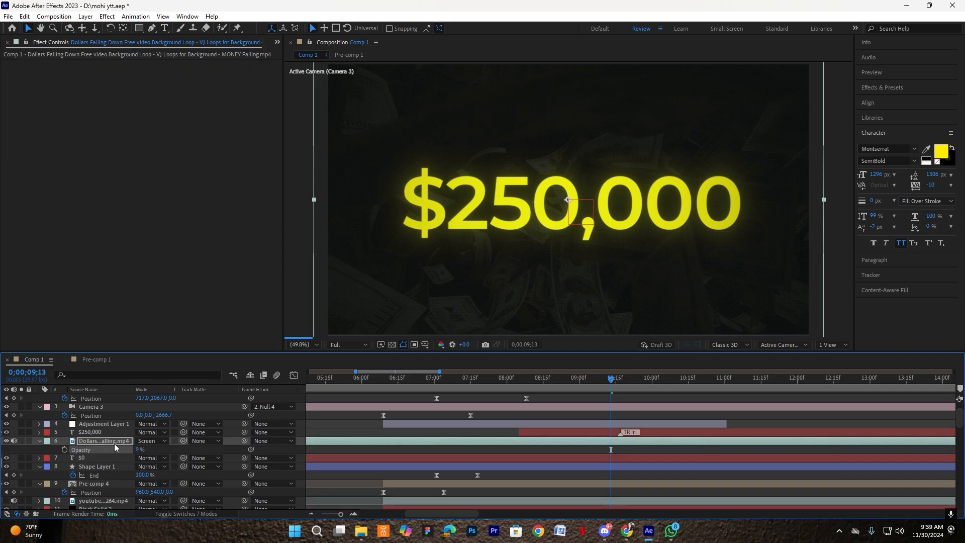
- Apply the Glow effect to the falling-dollars layer with Glow Threshold 71% and Glow Radius 92
{"action": "key", "text": "ctrl+space"}
{"action": "type", "text": "glow"}
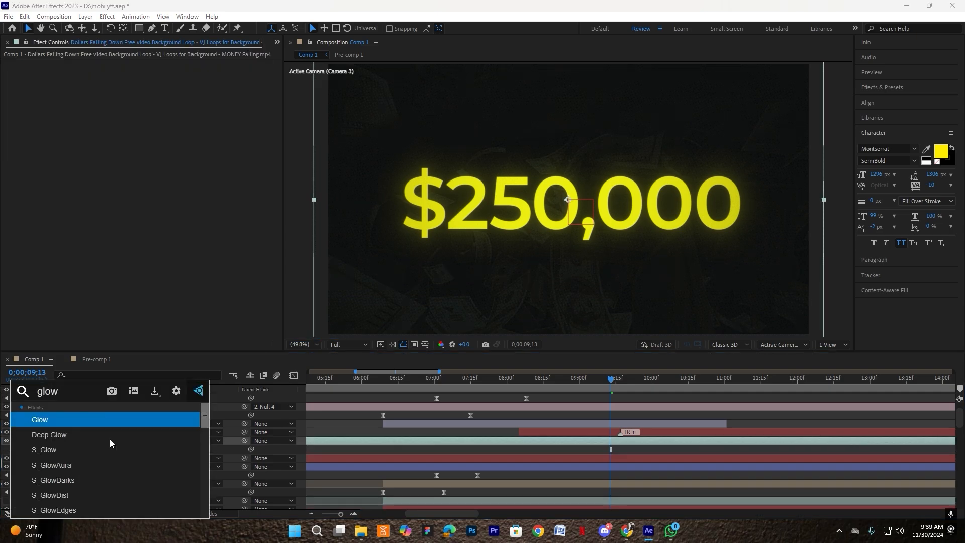
{"action": "left_click", "coordinate": [68, 424]}
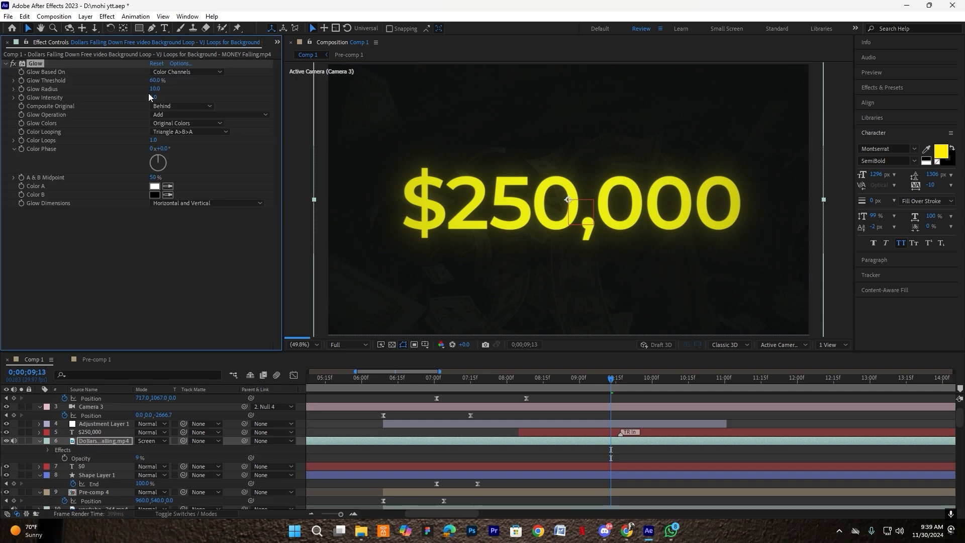
{"action": "left_click_drag", "start_coordinate": [155, 82], "coordinate": [187, 99]}
- Try the Overlay and Normal blending modes on the falling-dollars layer and return it to Screen
{"action": "left_click", "coordinate": [151, 440]}
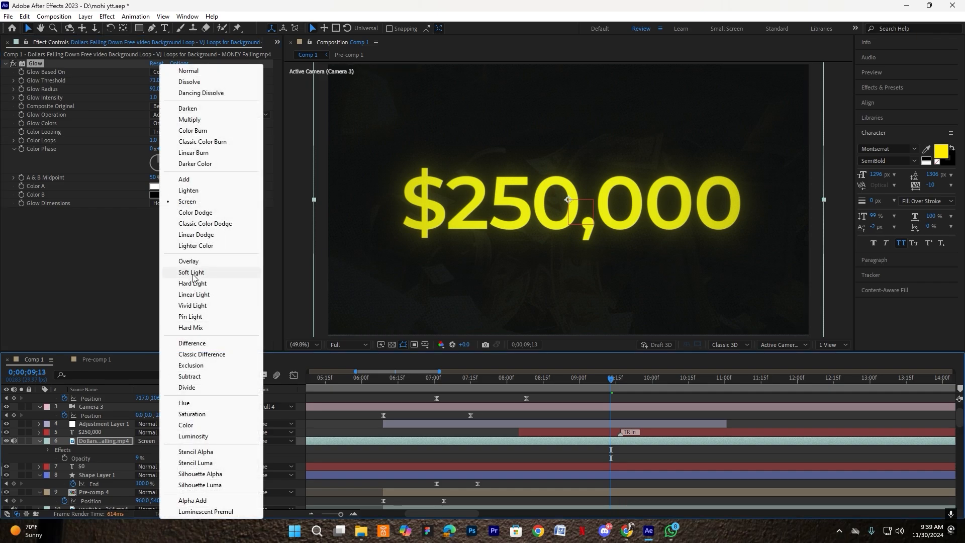
{"action": "left_click", "coordinate": [196, 261]}
{"action": "left_click", "coordinate": [151, 441]}
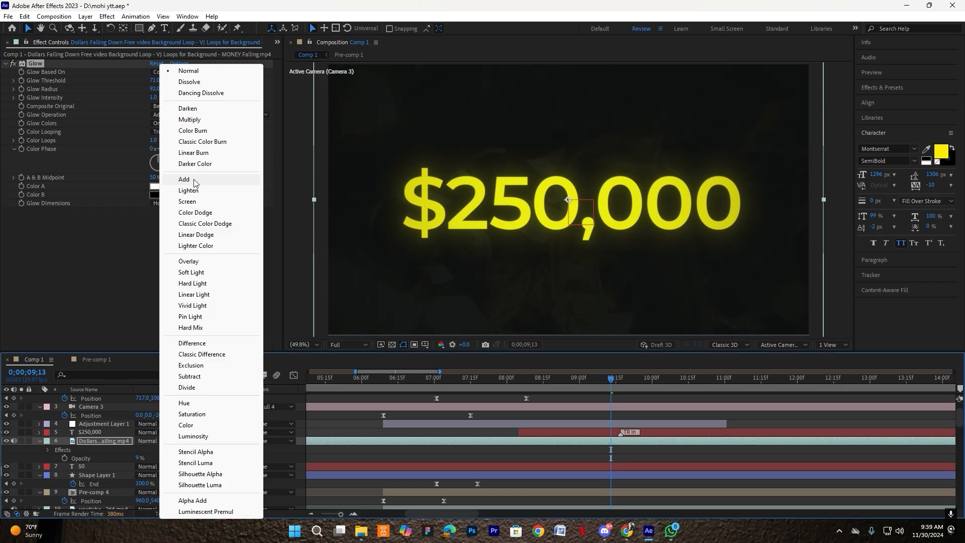
{"action": "left_click", "coordinate": [199, 202]}
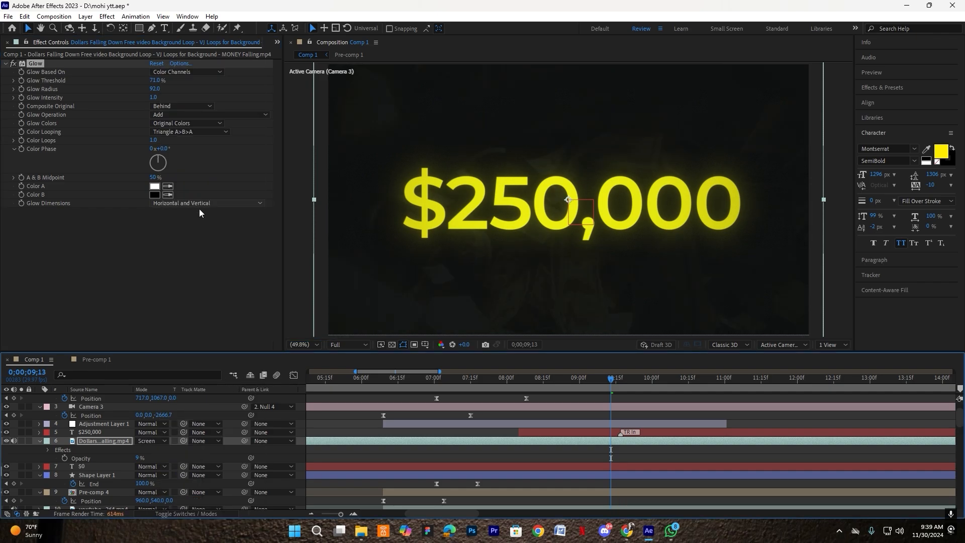
- Show the layer switches and try moving the falling-dollars layer behind the $250,000 text
{"action": "left_click", "coordinate": [651, 414]}
{"action": "left_click", "coordinate": [40, 441]}
{"action": "left_click", "coordinate": [88, 442]}
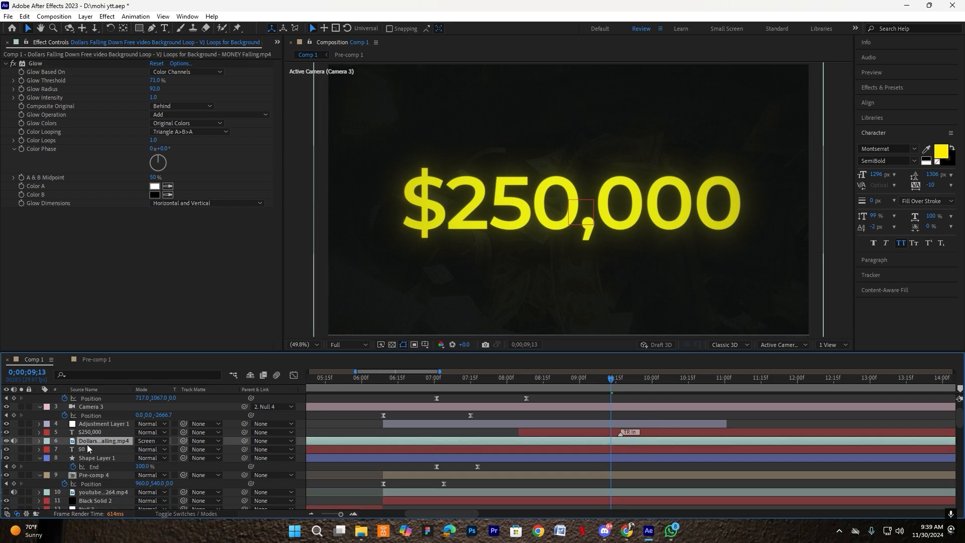
{"action": "left_click", "coordinate": [186, 513]}
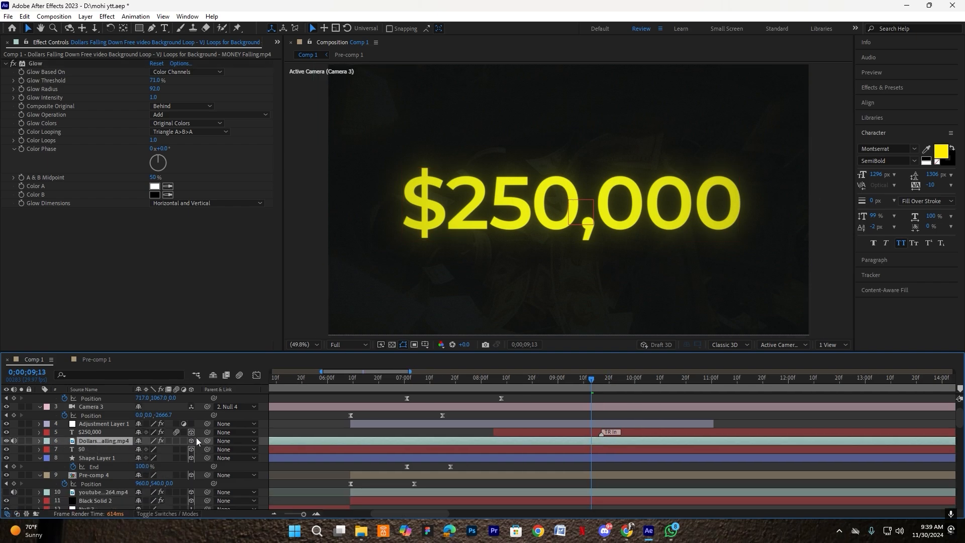
{"action": "left_click", "coordinate": [548, 408]}
{"action": "scroll", "coordinate": [526, 388], "scroll_direction": "up", "scroll_amount": 1}
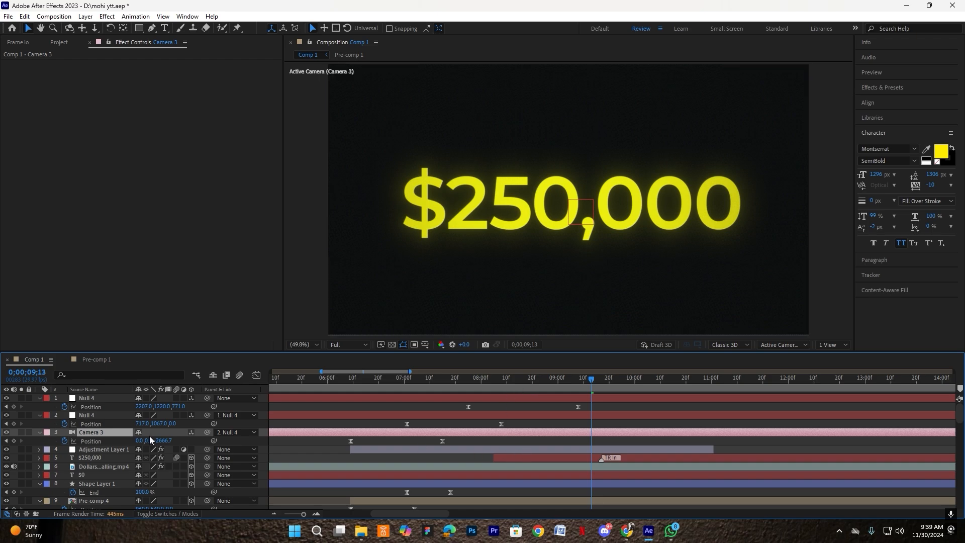
{"action": "left_click", "coordinate": [101, 464]}
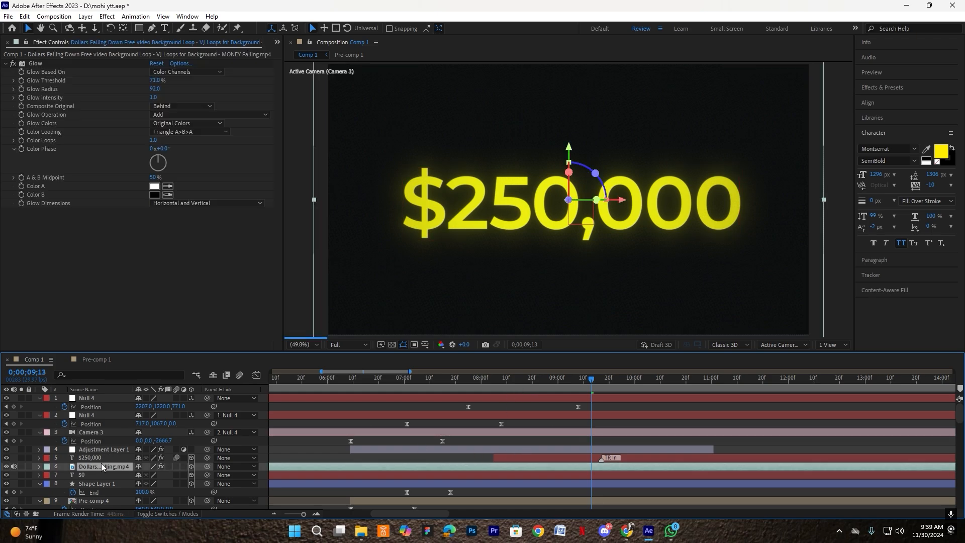
{"action": "left_click_drag", "start_coordinate": [568, 200], "coordinate": [548, 216]}
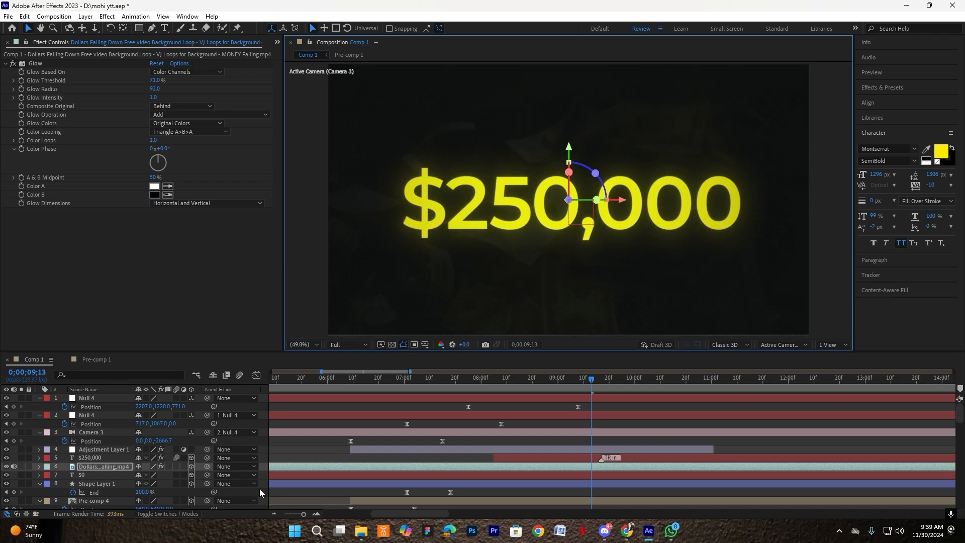
- Keyframe the falling-dollars layer's Opacity to rise from 0% at 0;00;07;25 to 9% a few frames on
{"action": "left_click", "coordinate": [110, 468]}
{"action": "left_click", "coordinate": [467, 387]}
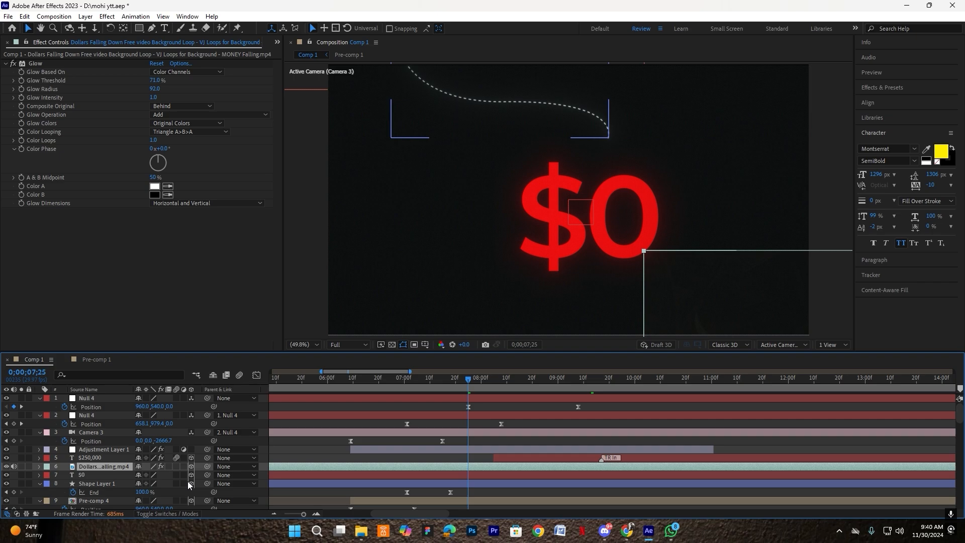
{"action": "key", "text": "t"}
{"action": "left_click", "coordinate": [65, 475]}
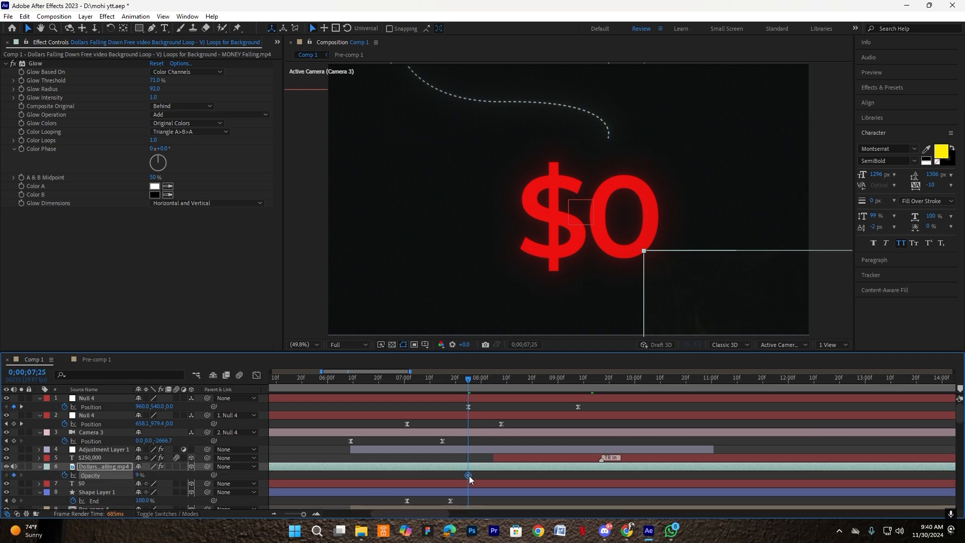
{"action": "scroll", "coordinate": [497, 478], "scroll_direction": "up", "scroll_amount": 3}
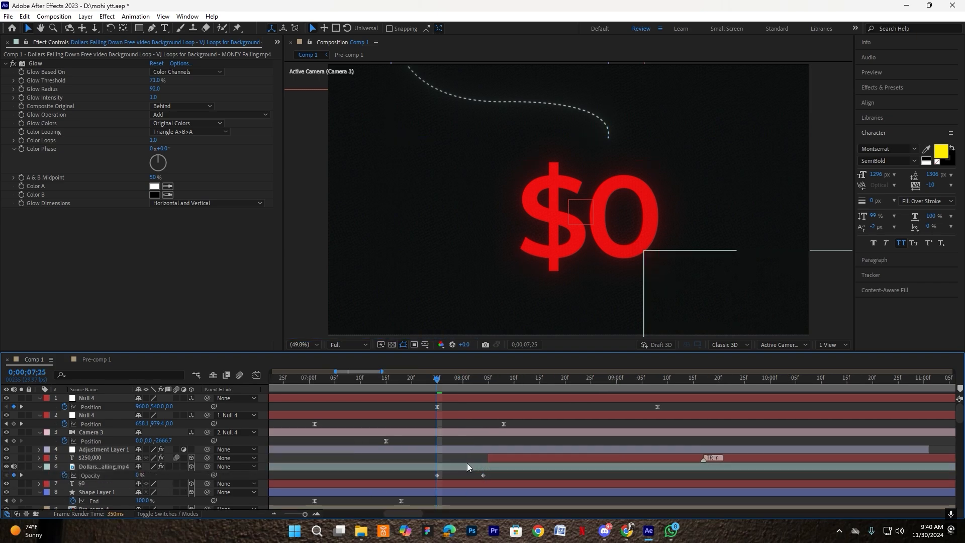
- Shift both falling-dollars Opacity keyframes so the fade starts at about 0;00;08;04, just before the $250,000 layer begins
{"action": "left_click_drag", "start_coordinate": [447, 381], "coordinate": [477, 386]}
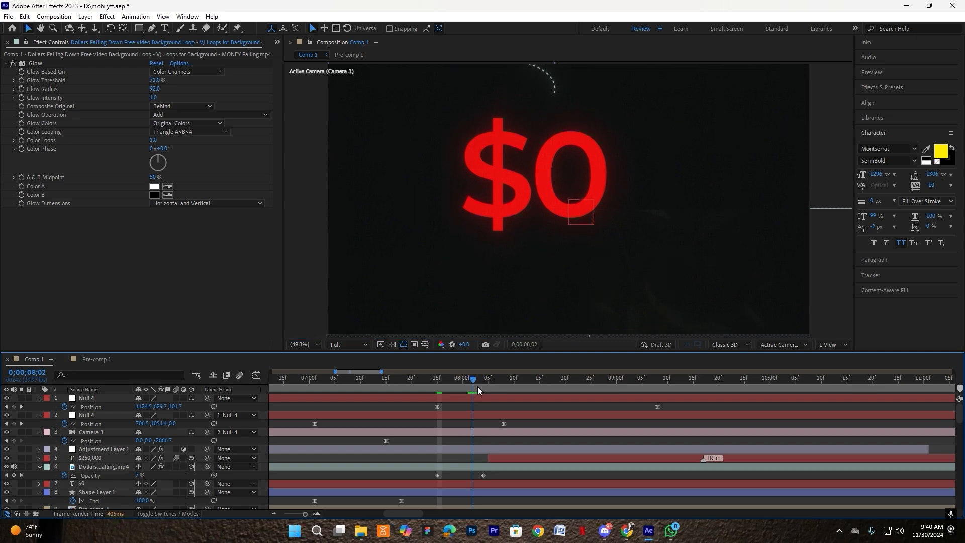
{"action": "mouse_move", "coordinate": [495, 472]}
{"action": "left_mouse_down"}
{"action": "mouse_move", "coordinate": [425, 478]}
{"action": "mouse_move", "coordinate": [493, 478]}
{"action": "mouse_move", "coordinate": [484, 478]}
{"action": "left_mouse_up"}
{"action": "left_click", "coordinate": [501, 438]}
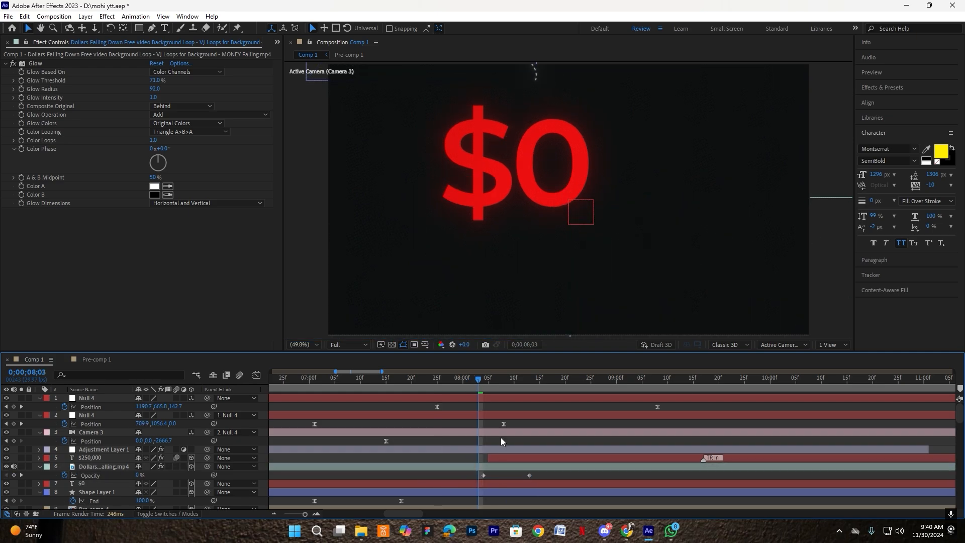
- Preview the animation from 0;00;06;10 through the NU Marketing logo to the $250,000 text
{"action": "left_click_drag", "start_coordinate": [478, 378], "coordinate": [525, 403]}
{"action": "key", "text": "minus"}
{"action": "key", "text": "minus"}
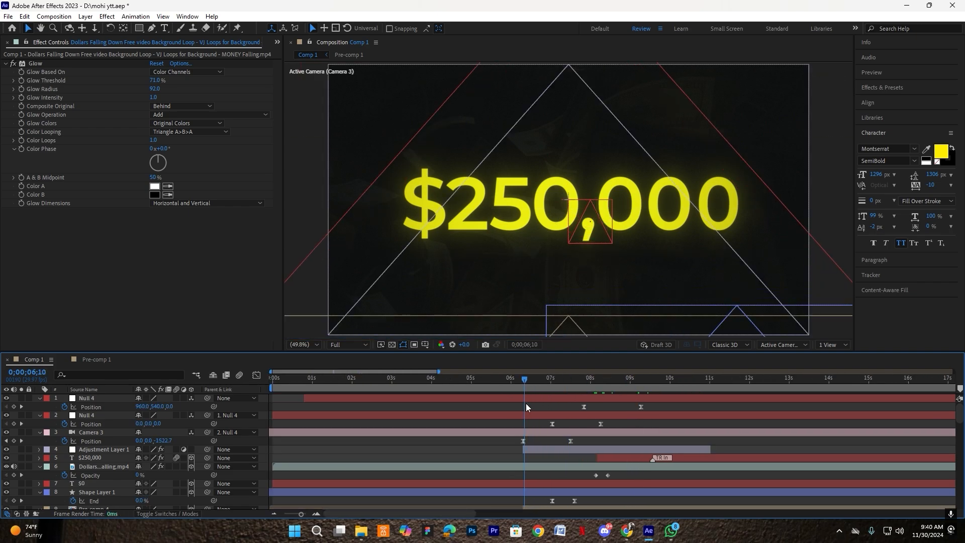
{"action": "key", "text": "equal"}
{"action": "key", "text": "equal"}
{"action": "left_click", "coordinate": [499, 312]}
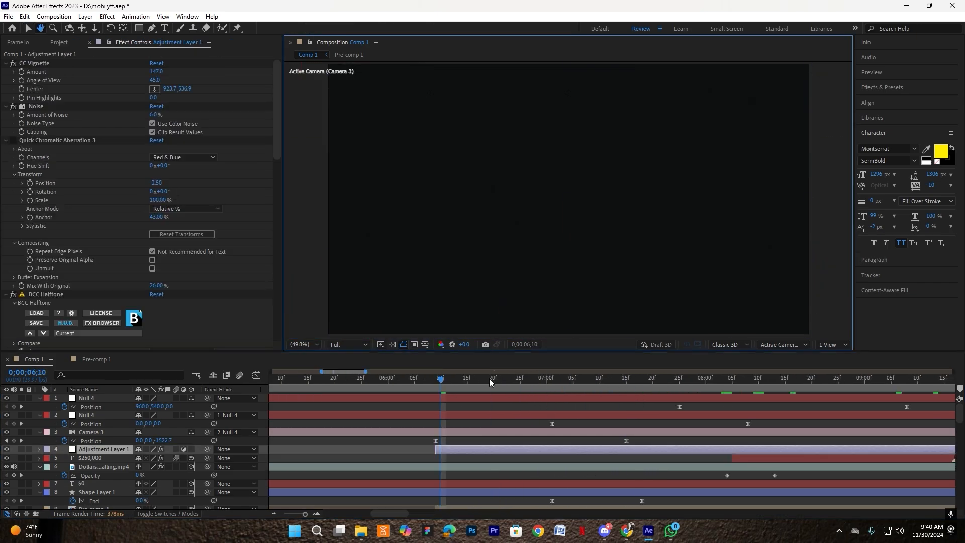
{"action": "key", "text": "space"}
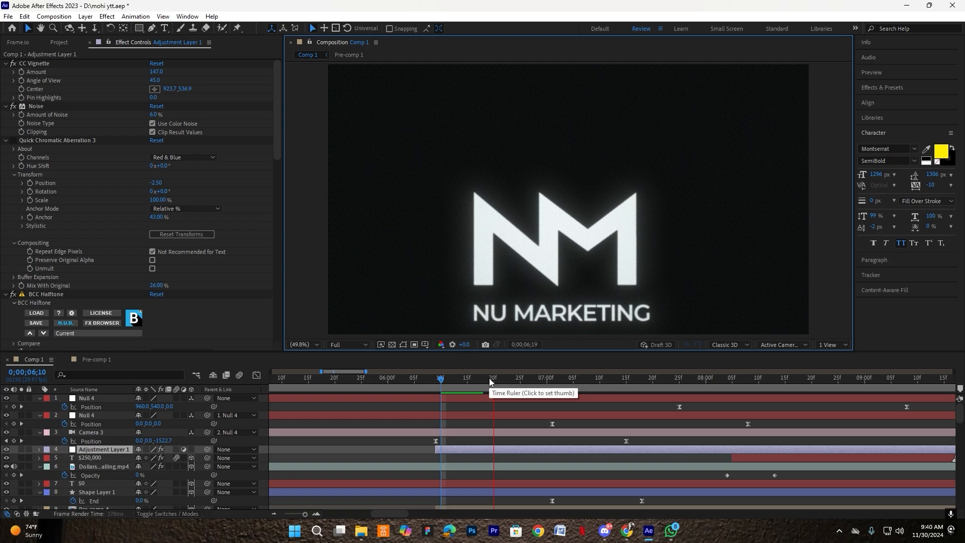
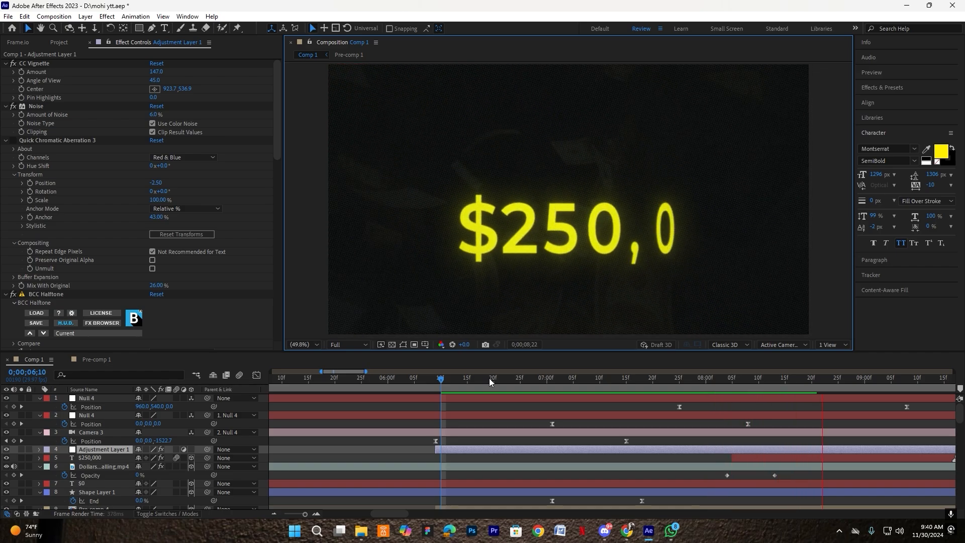
- Add the blue lens flare PNG to Comp 1 with the playhead at 0;00;09;08 and set its Scale to 212%
{"action": "left_click", "coordinate": [777, 388]}
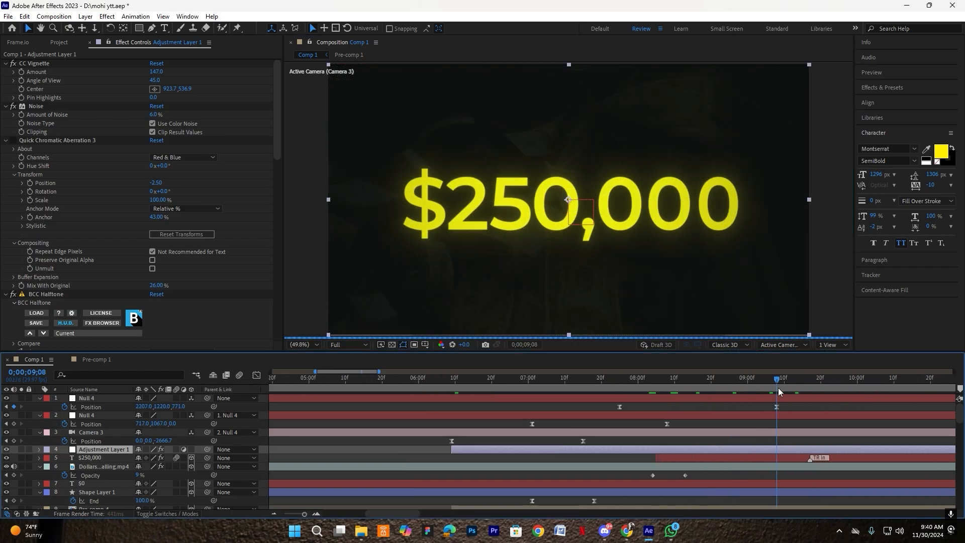
{"action": "left_click", "coordinate": [788, 406]}
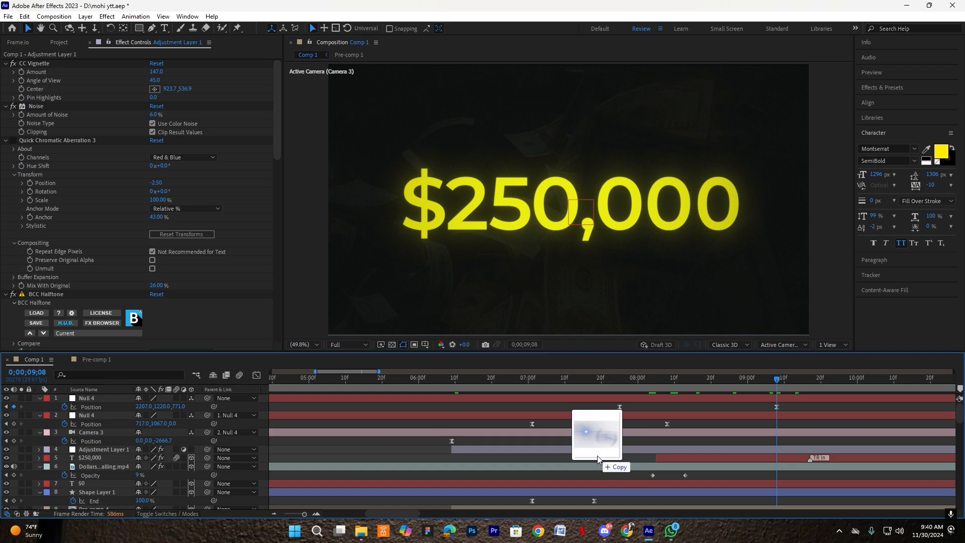
{"action": "left_click_drag", "start_coordinate": [597, 455], "coordinate": [577, 236]}
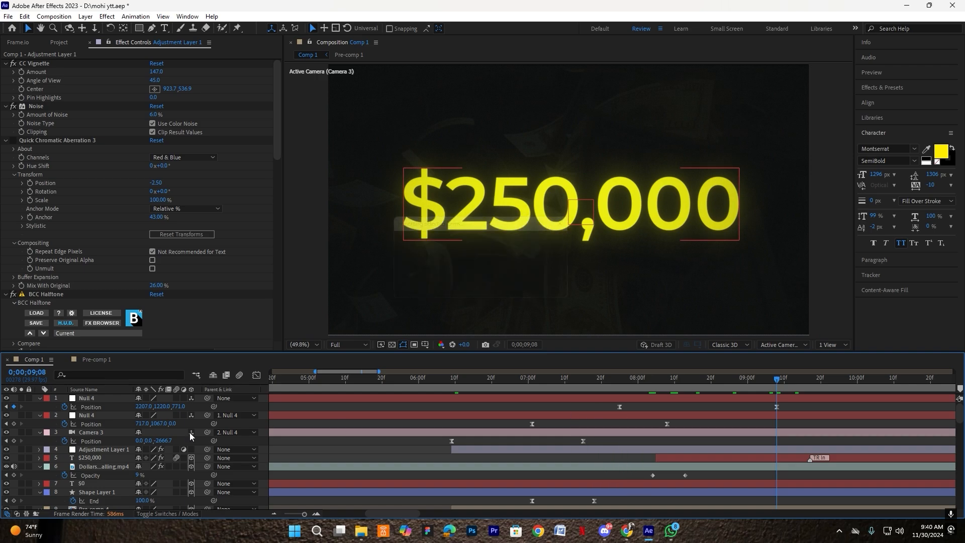
{"action": "key", "text": "s"}
{"action": "mouse_move", "coordinate": [151, 407]}
{"action": "left_mouse_down"}
{"action": "mouse_move", "coordinate": [188, 407]}
{"action": "mouse_move", "coordinate": [166, 406]}
{"action": "left_mouse_up"}
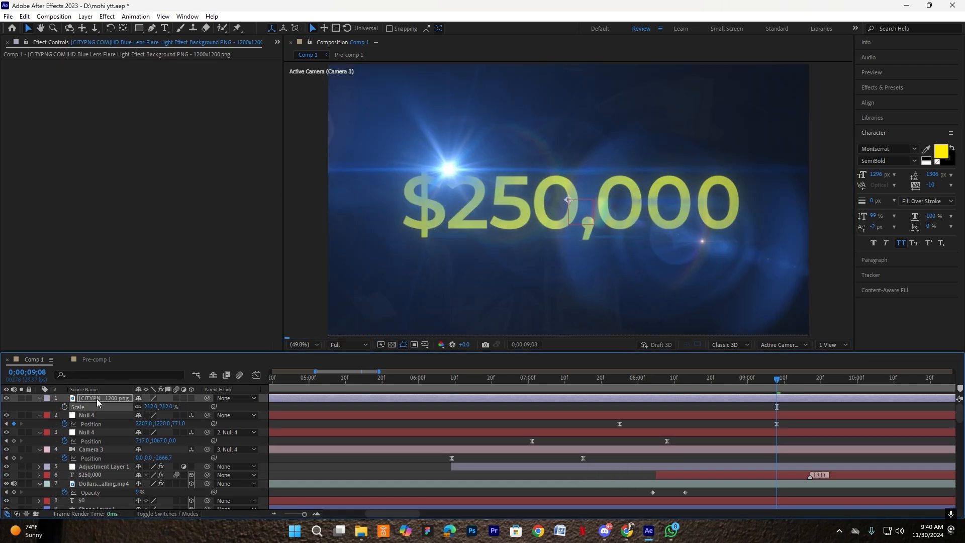
- Place the blue lens flare layer below Adjustment Layer 1 and shift it toward the frame's upper left, scaled to 235%
{"action": "left_click_drag", "start_coordinate": [97, 399], "coordinate": [92, 465]}
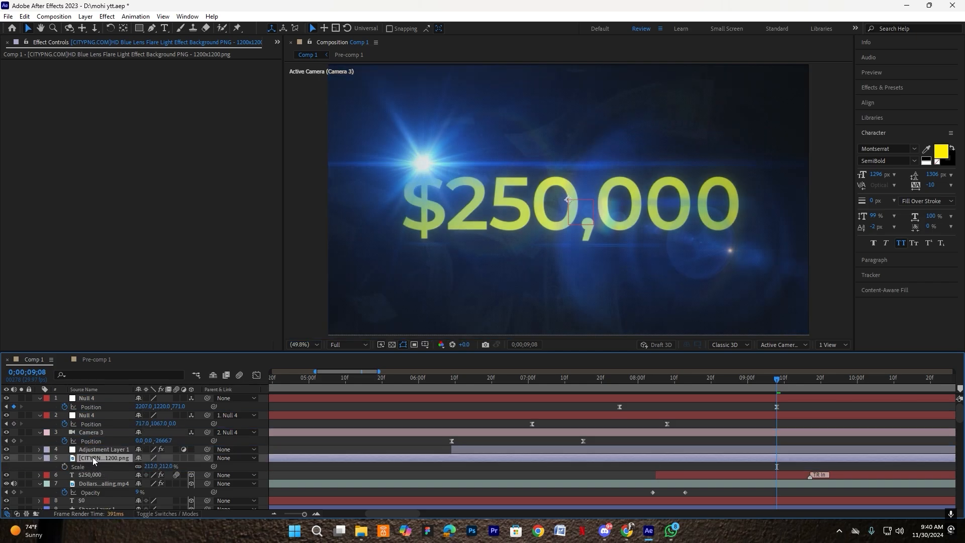
{"action": "left_click_drag", "start_coordinate": [674, 255], "coordinate": [565, 231]}
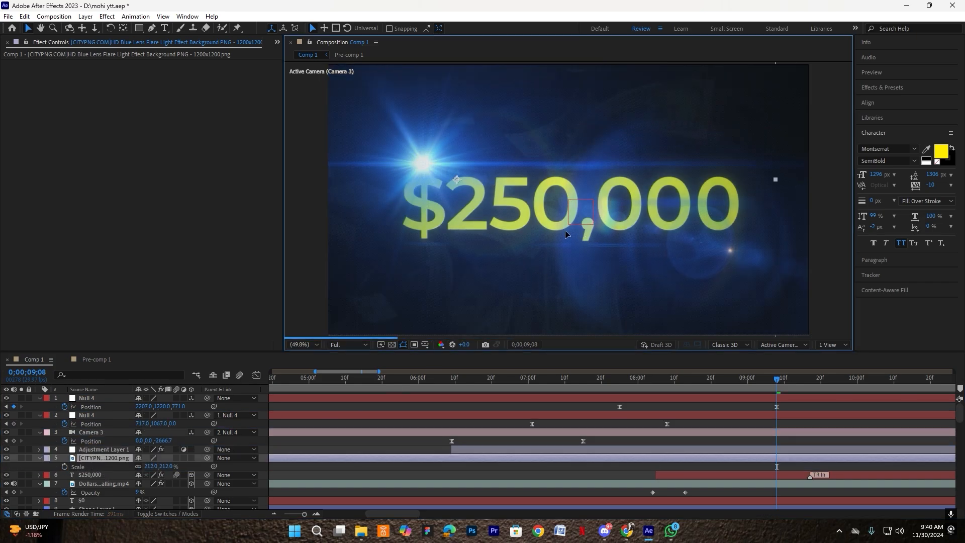
{"action": "key", "text": "s"}
{"action": "key", "text": "s"}
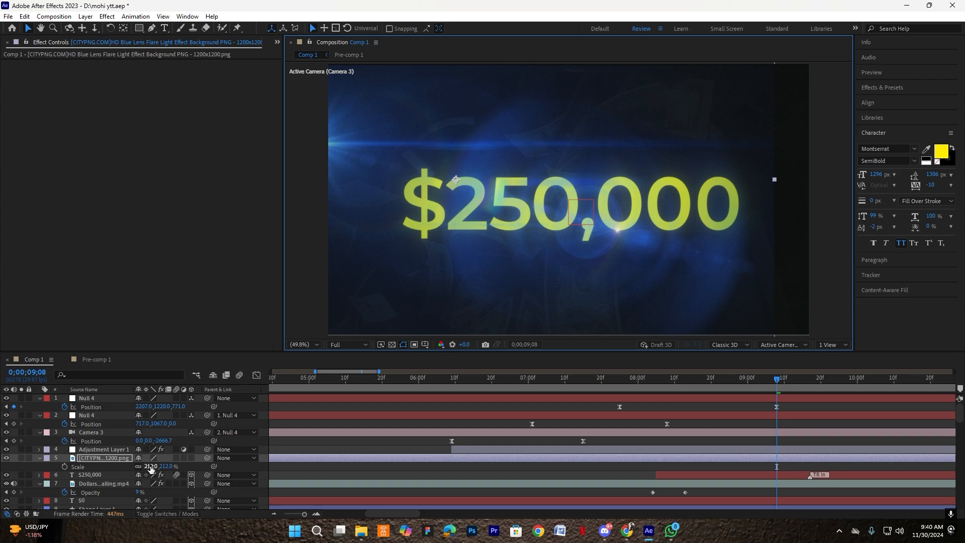
- Set the blue lens flare layer's blending mode to Screen and its Opacity to 35%
{"action": "left_click", "coordinate": [156, 513]}
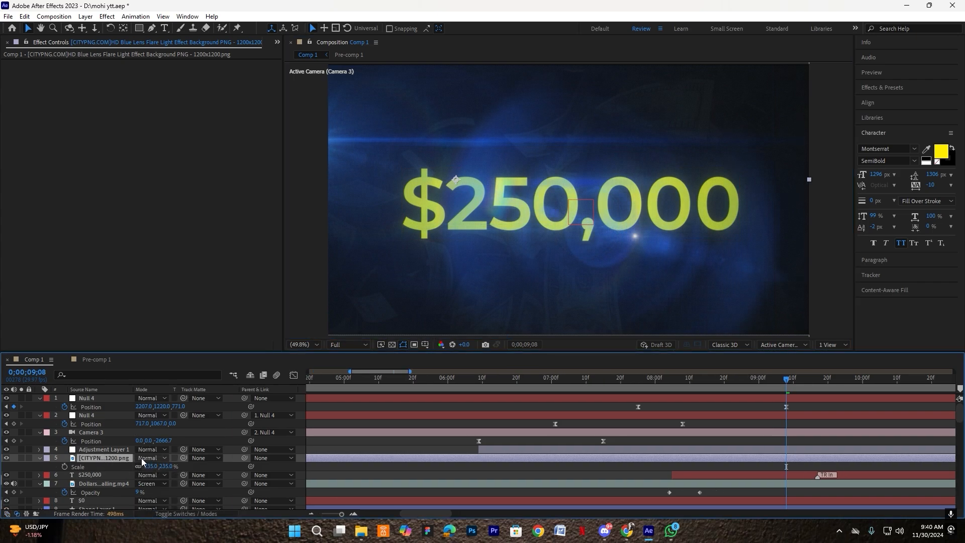
{"action": "left_click", "coordinate": [154, 484]}
{"action": "left_click", "coordinate": [198, 144]}
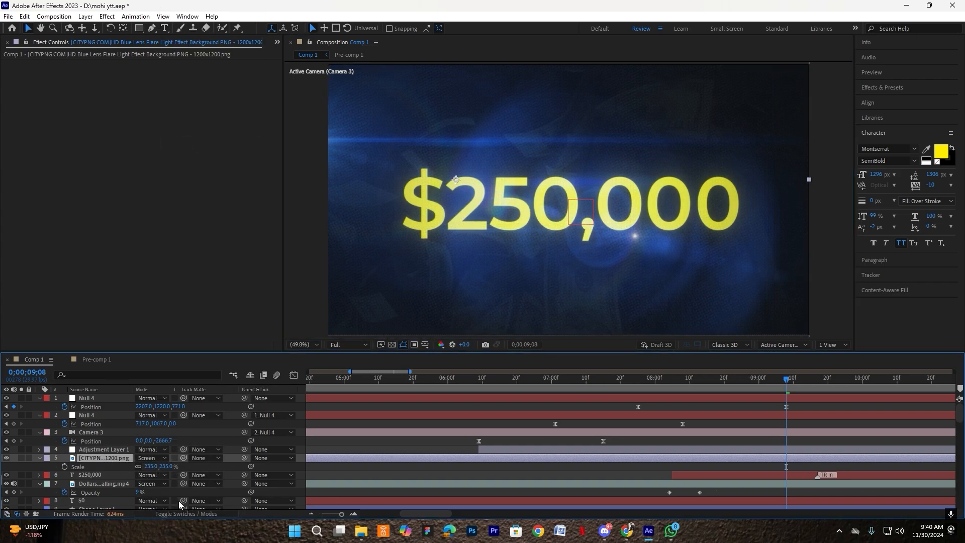
{"action": "key", "text": "t"}
{"action": "left_click_drag", "start_coordinate": [140, 468], "coordinate": [106, 460]}
- Apply the Tint effect to the blue lens flare layer and nudge the layer slightly up and to the left
{"action": "key", "text": "ctrl+space"}
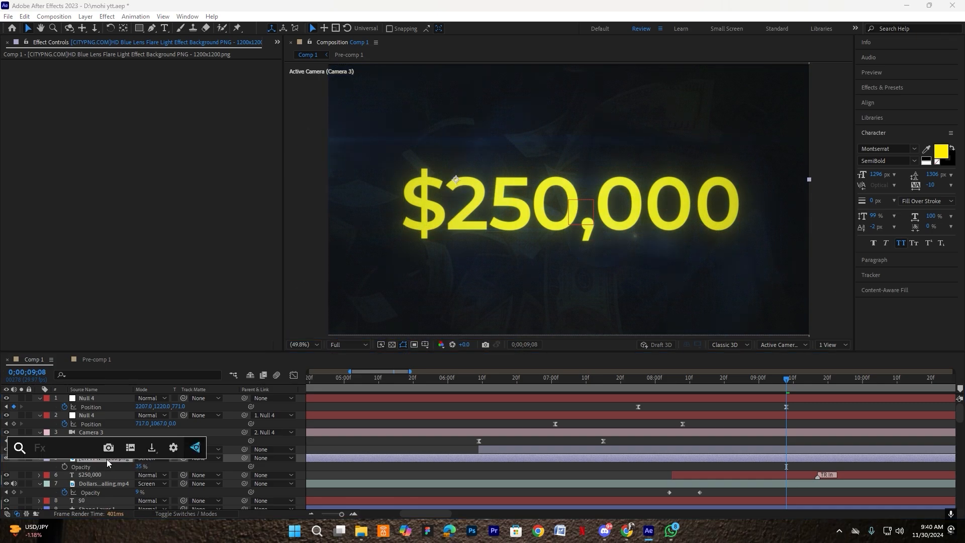
{"action": "type", "text": "tint"}
{"action": "left_click", "coordinate": [61, 421]}
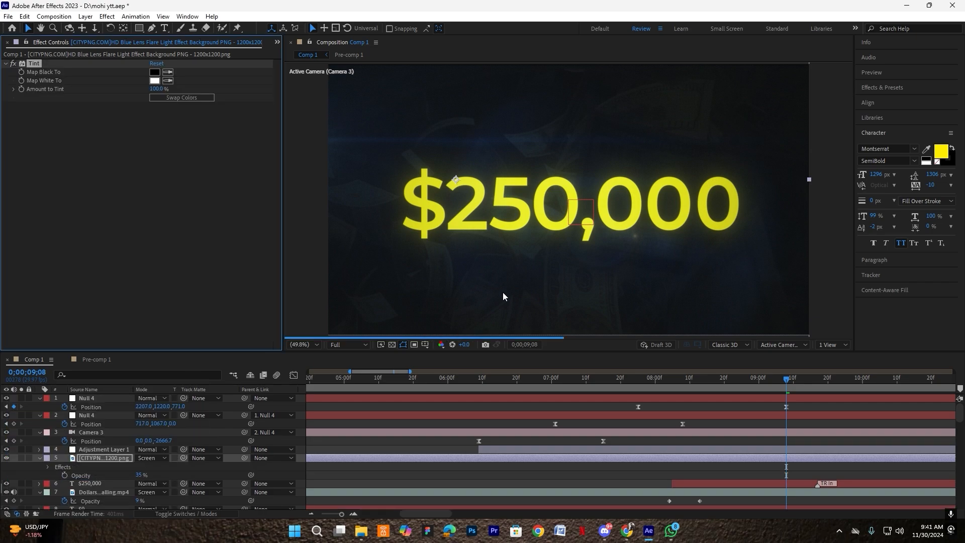
{"action": "left_click", "coordinate": [547, 382]}
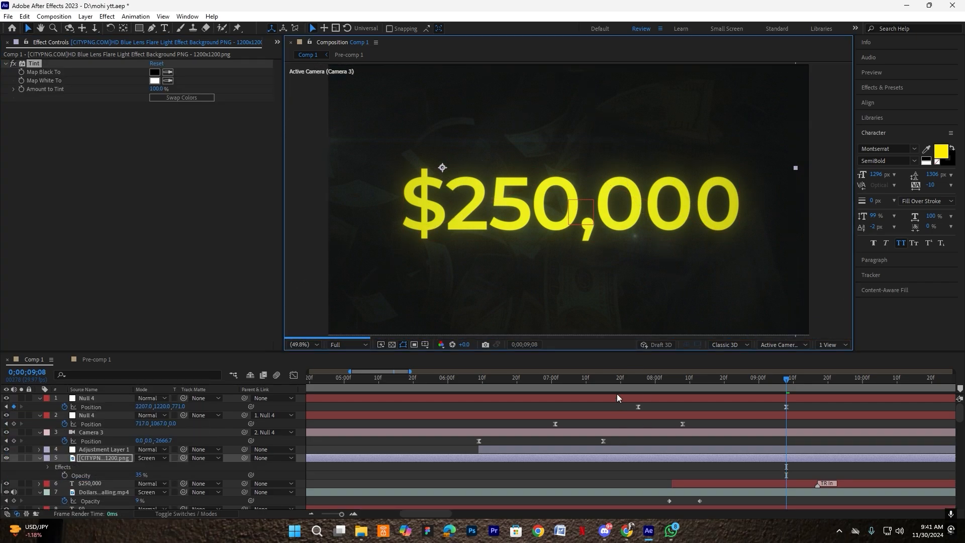
- Add Mograph_lensflare (2).png to the comp with the playhead at 0;00;07;01 and scale it to 158%
{"action": "left_click_drag", "start_coordinate": [547, 382], "coordinate": [551, 385]}
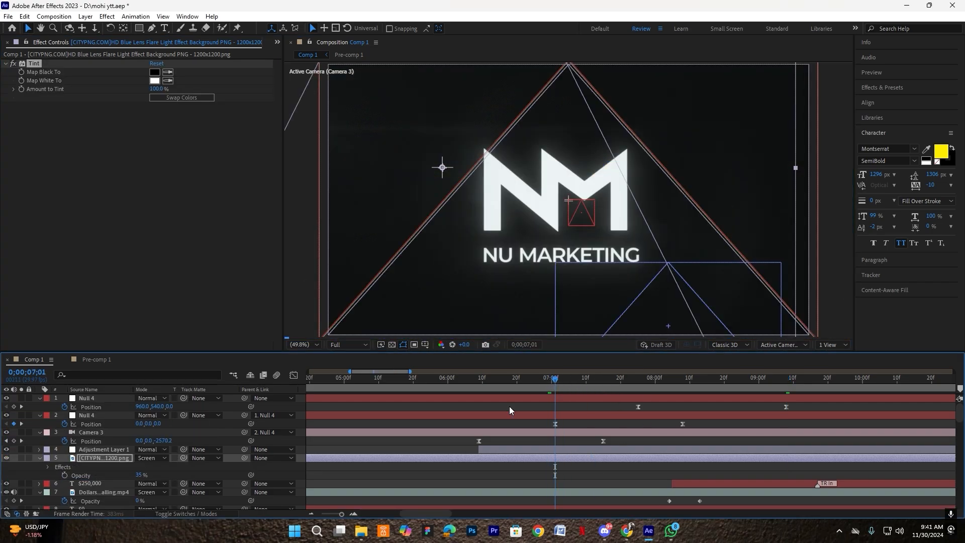
{"action": "left_click", "coordinate": [37, 457]}
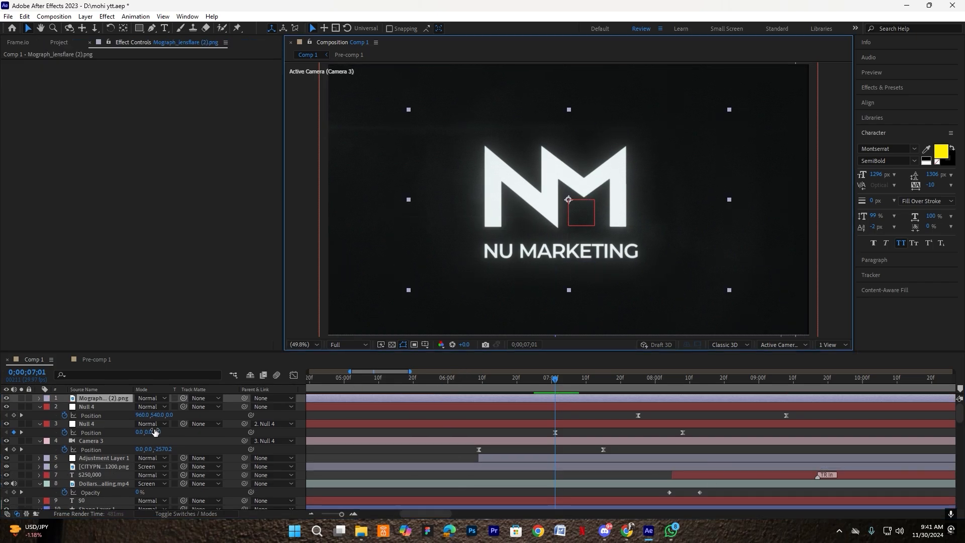
{"action": "key", "text": "s"}
{"action": "left_click_drag", "start_coordinate": [150, 407], "coordinate": [181, 407]}
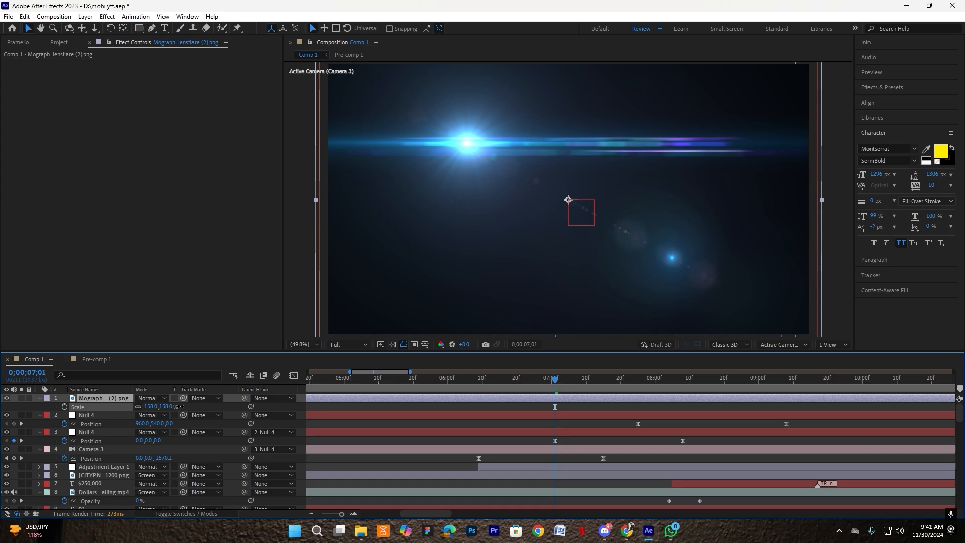
- Flip the Mograph_lensflare (2).png layer horizontally, then enlarge it to -177%, 177% and shift it toward the frame's right edge
{"action": "right_click", "coordinate": [97, 404]}
{"action": "mouse_move", "coordinate": [135, 141]}
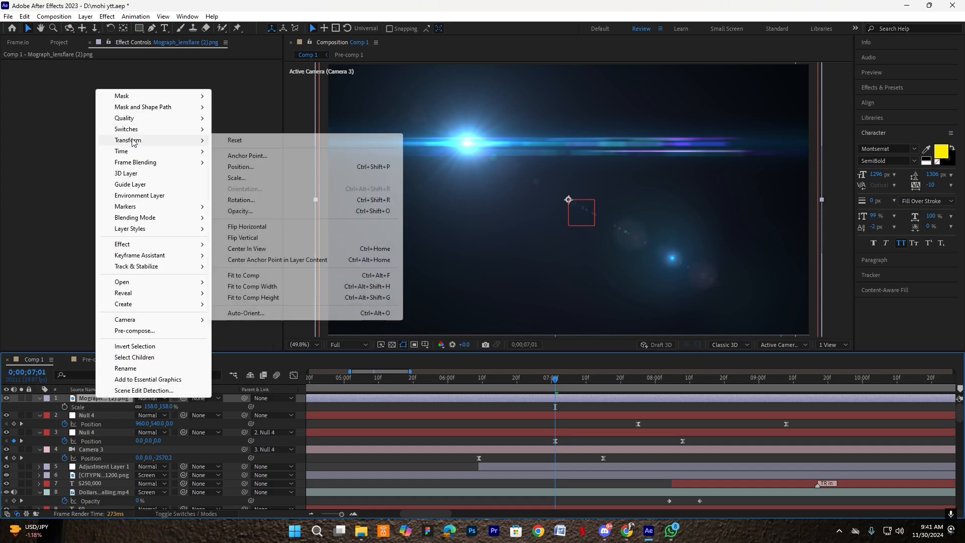
{"action": "left_click", "coordinate": [244, 226]}
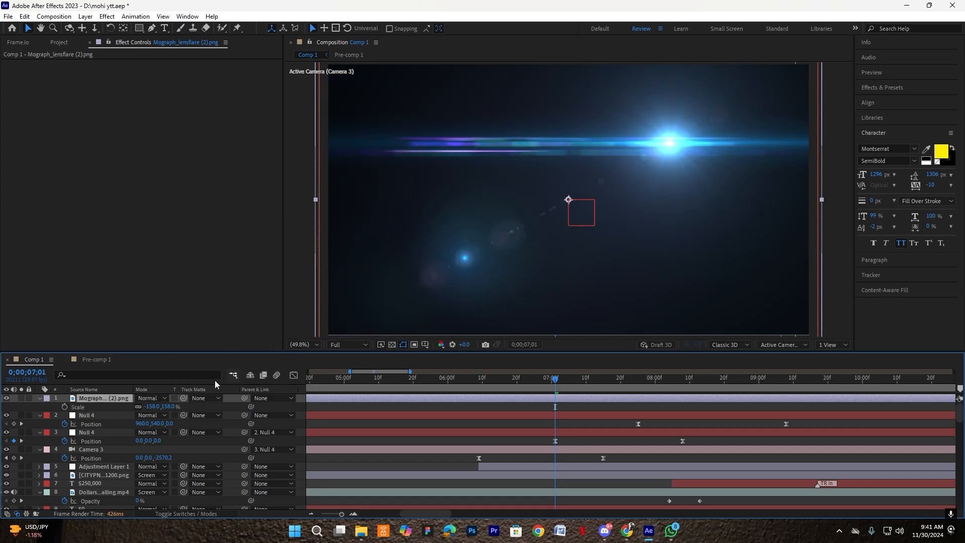
{"action": "left_click_drag", "start_coordinate": [152, 408], "coordinate": [143, 408]}
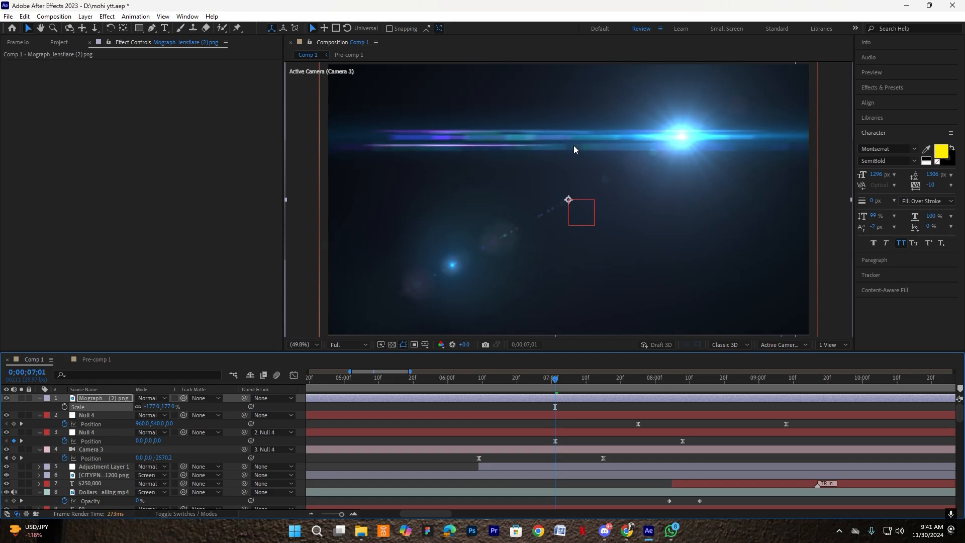
{"action": "left_click_drag", "start_coordinate": [574, 146], "coordinate": [681, 145]}
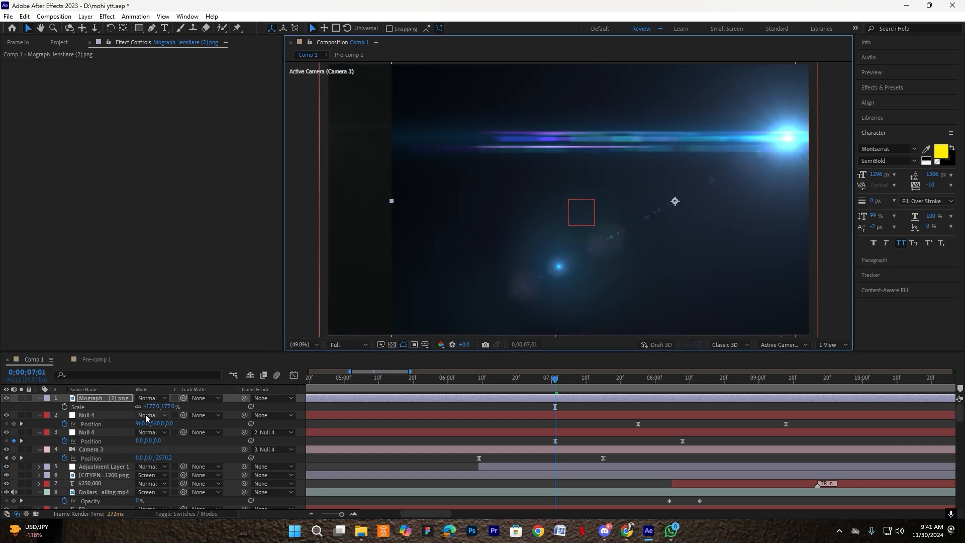
- Set the Mograph_lensflare (2).png layer to Screen mode and place it below Adjustment Layer 1, scaled to -209%, 209%
{"action": "left_click", "coordinate": [150, 398]}
{"action": "left_click", "coordinate": [193, 200]}
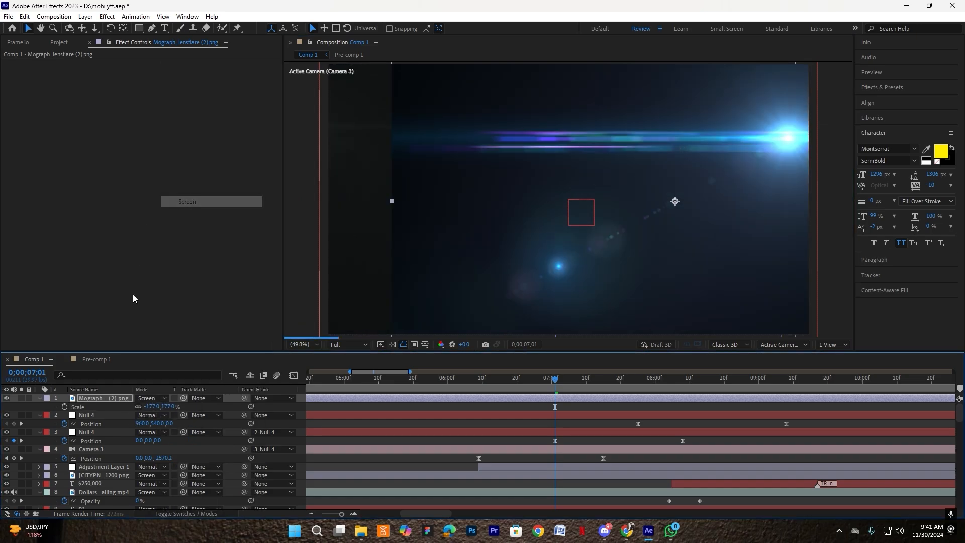
{"action": "left_click_drag", "start_coordinate": [101, 398], "coordinate": [172, 466]}
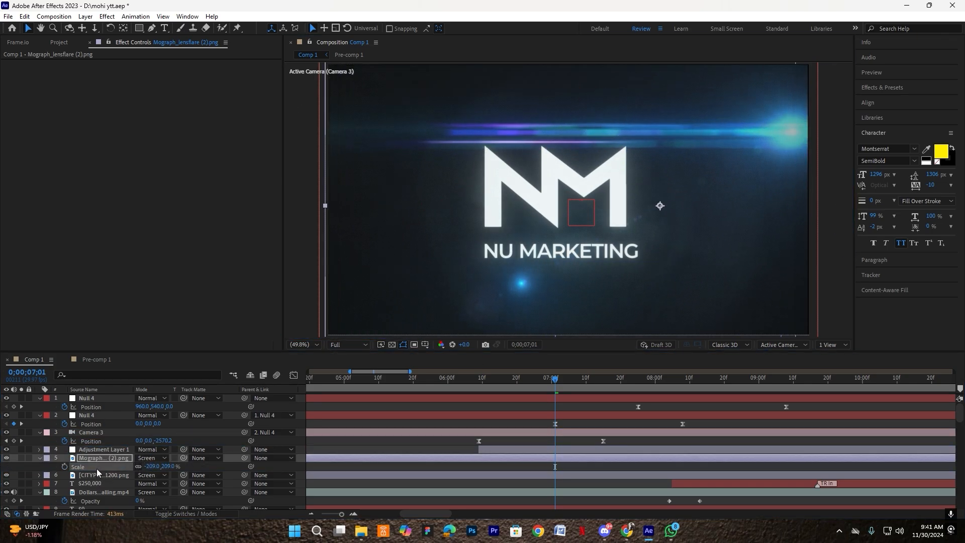
- Lower the opacity of the Mograph_lensflare (2).png layer to a faint glow, using the blue lens flare layer's opacity as reference
{"action": "left_click", "coordinate": [97, 473]}
{"action": "key", "text": "t"}
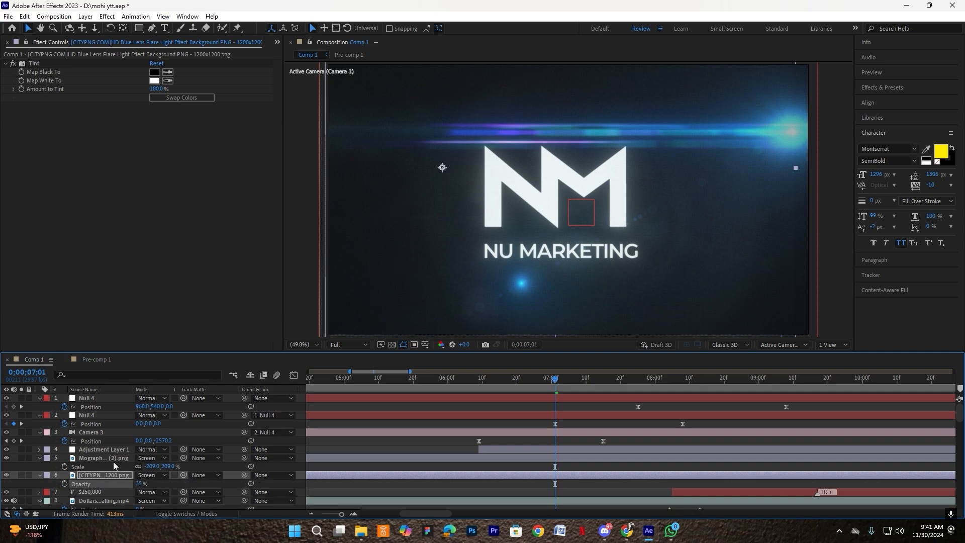
{"action": "left_click", "coordinate": [112, 456]}
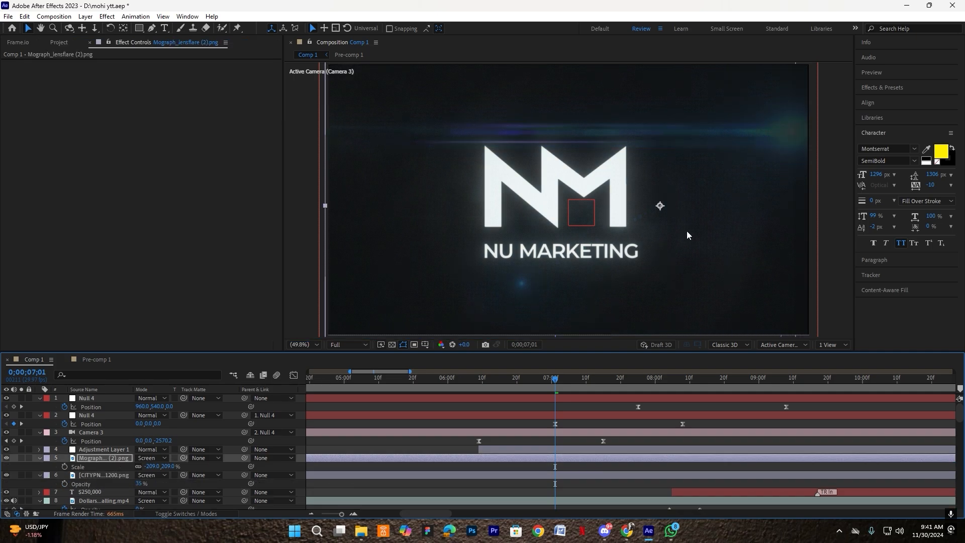
- Copy the Tint effect from the blue lens flare layer onto Mograph_lensflare (2).png and shift that layer slightly up and to the right
{"action": "left_click", "coordinate": [119, 475]}
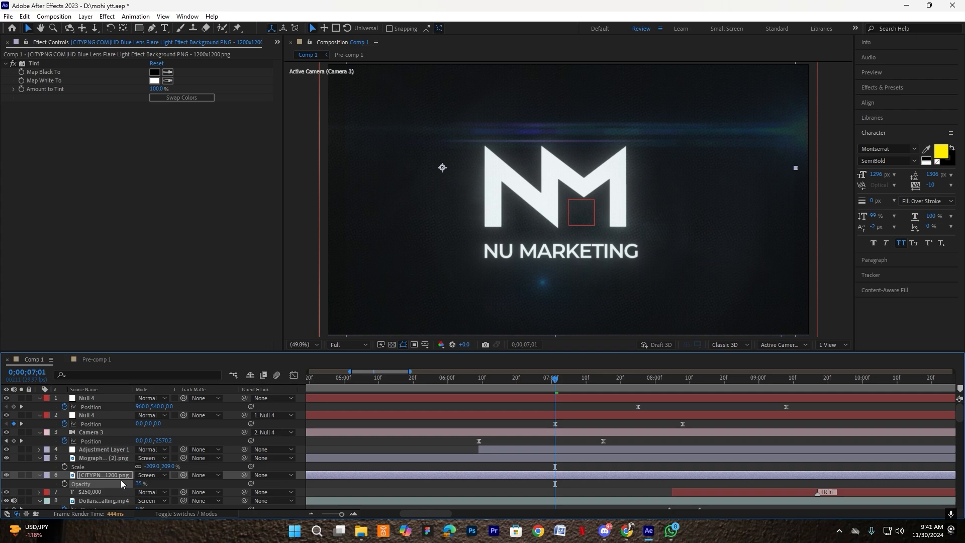
{"action": "left_click", "coordinate": [35, 64]}
{"action": "key", "text": "ctrl+c"}
{"action": "left_click", "coordinate": [104, 458]}
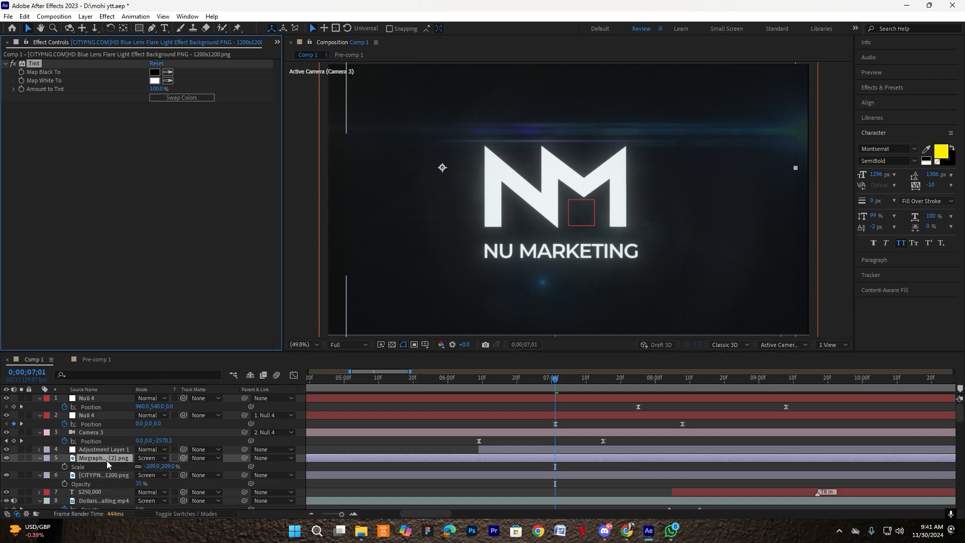
{"action": "key", "text": "ctrl+v"}
{"action": "left_click", "coordinate": [696, 167]}
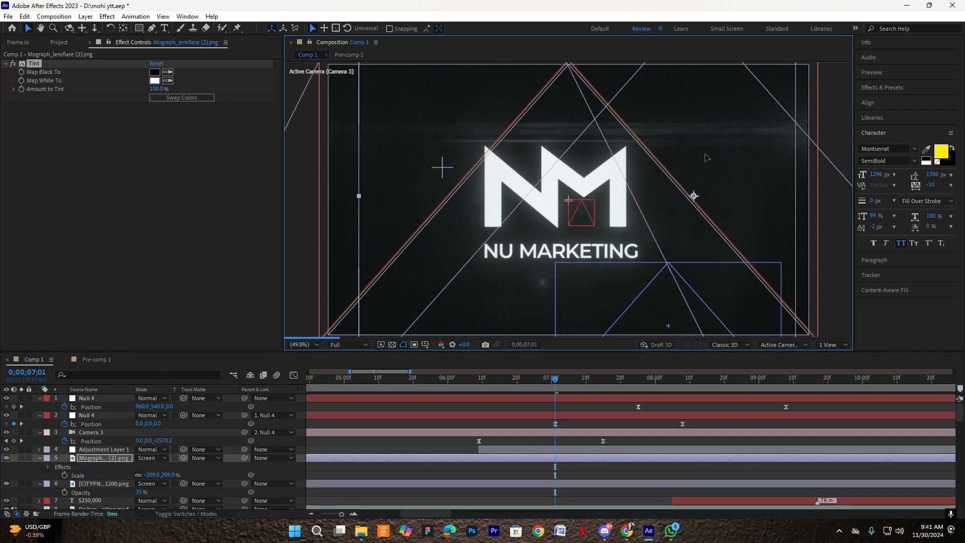
- Set the blue lens flare to 27% opacity and 274% scale, shift it left, and scale Mograph_lensflare (2).png to -247%, 247%
{"action": "left_click", "coordinate": [75, 484]}
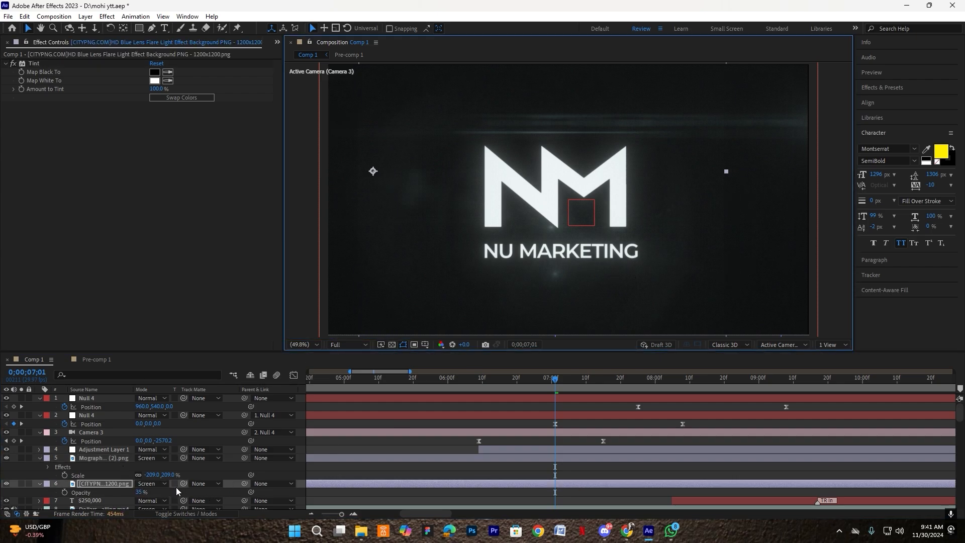
{"action": "left_click_drag", "start_coordinate": [142, 492], "coordinate": [138, 497]}
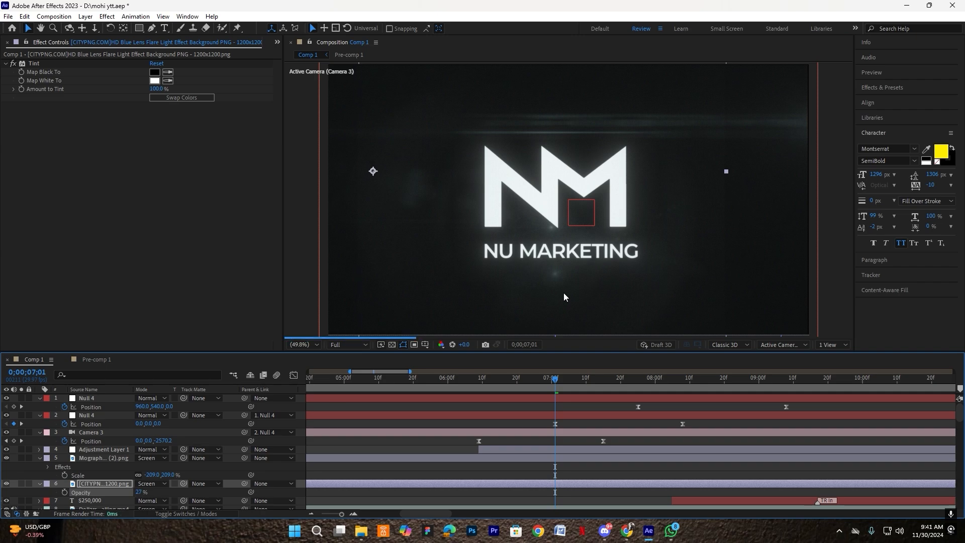
{"action": "left_click_drag", "start_coordinate": [581, 294], "coordinate": [547, 292]}
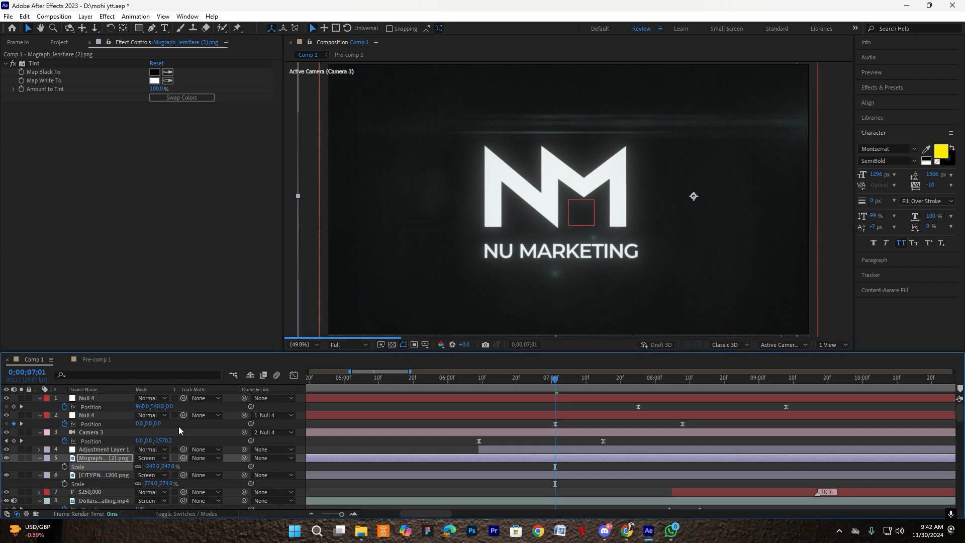
- Create a 1920 x 1080 white (FFFFFF) solid with the playhead at 0;00;09;09
{"action": "left_click_drag", "start_coordinate": [742, 381], "coordinate": [781, 379]}
{"action": "key", "text": "minus"}
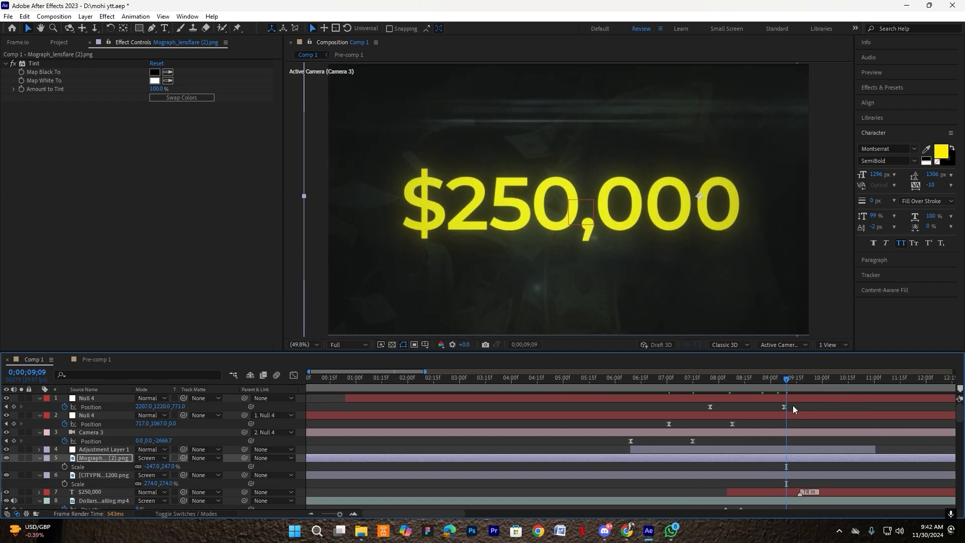
{"action": "key", "text": "equal"}
{"action": "key", "text": "equal"}
{"action": "left_click", "coordinate": [771, 399]}
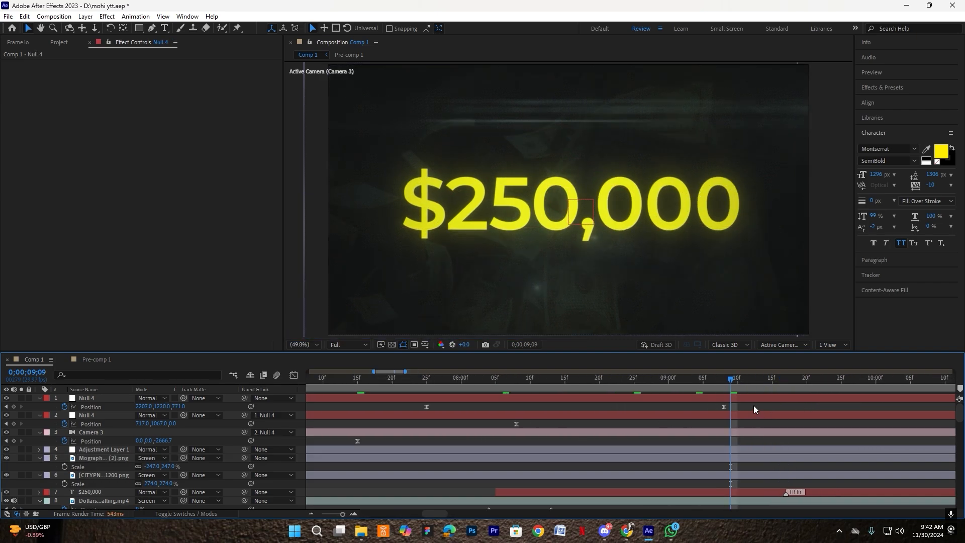
{"action": "right_click", "coordinate": [297, 410]}
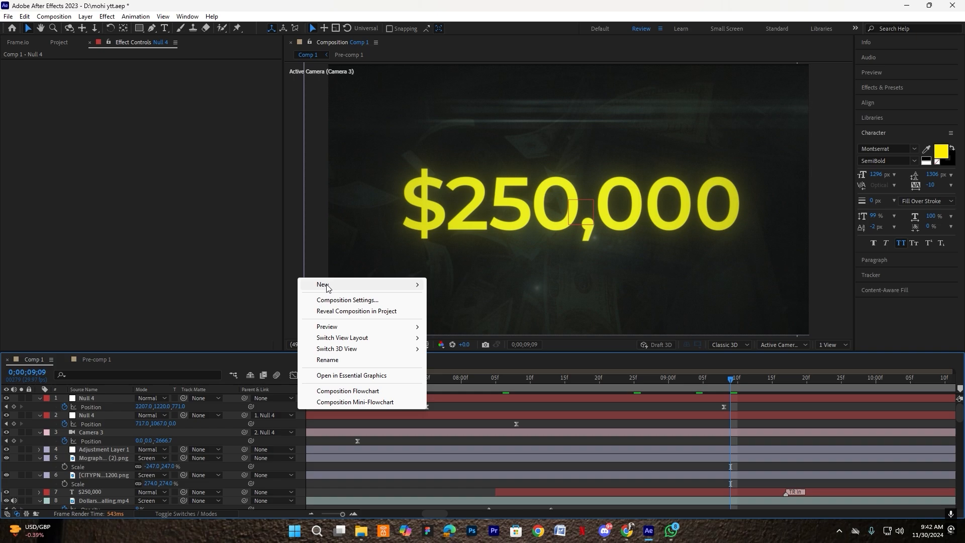
{"action": "mouse_move", "coordinate": [330, 284]}
{"action": "left_click", "coordinate": [458, 311]}
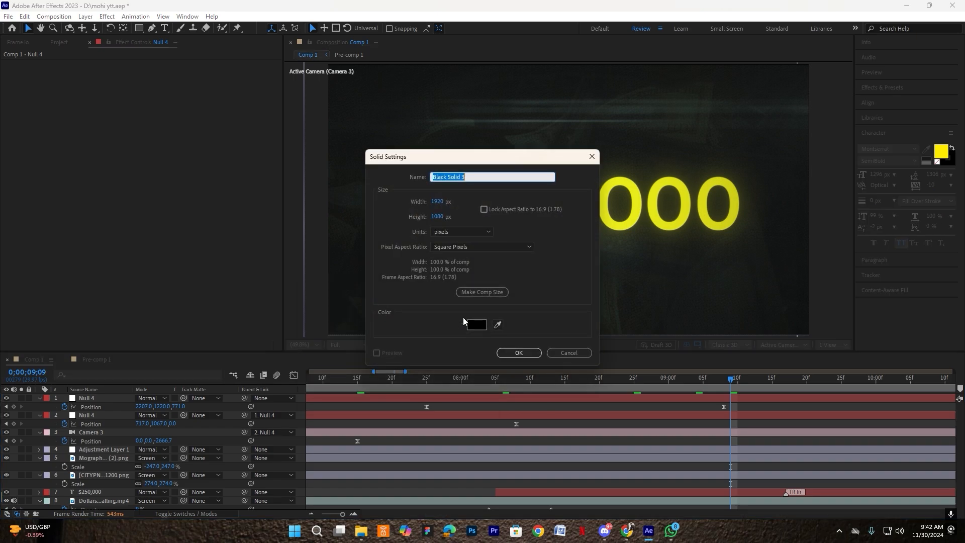
{"action": "left_click", "coordinate": [476, 324]}
{"action": "type", "text": "FFFFFF"}
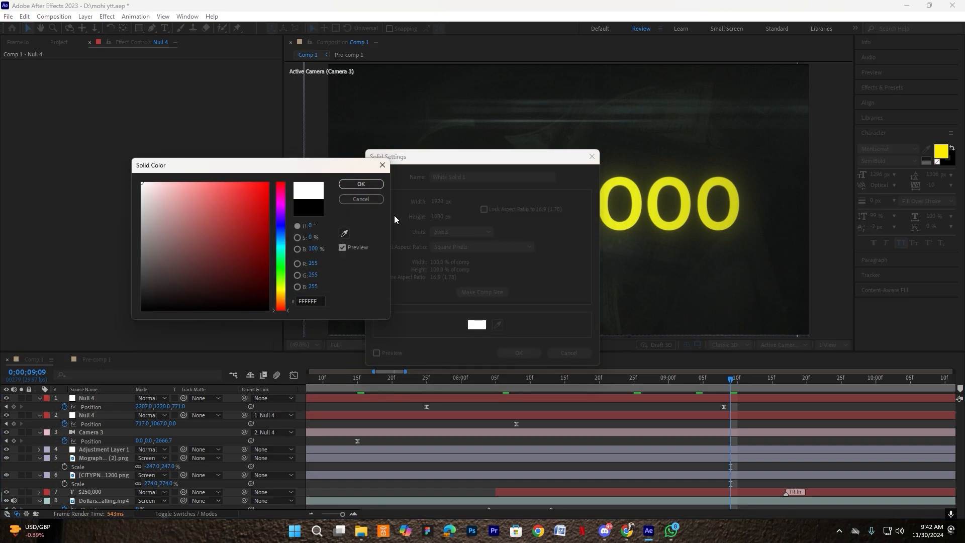
{"action": "left_click", "coordinate": [361, 184]}
{"action": "left_click", "coordinate": [518, 352]}
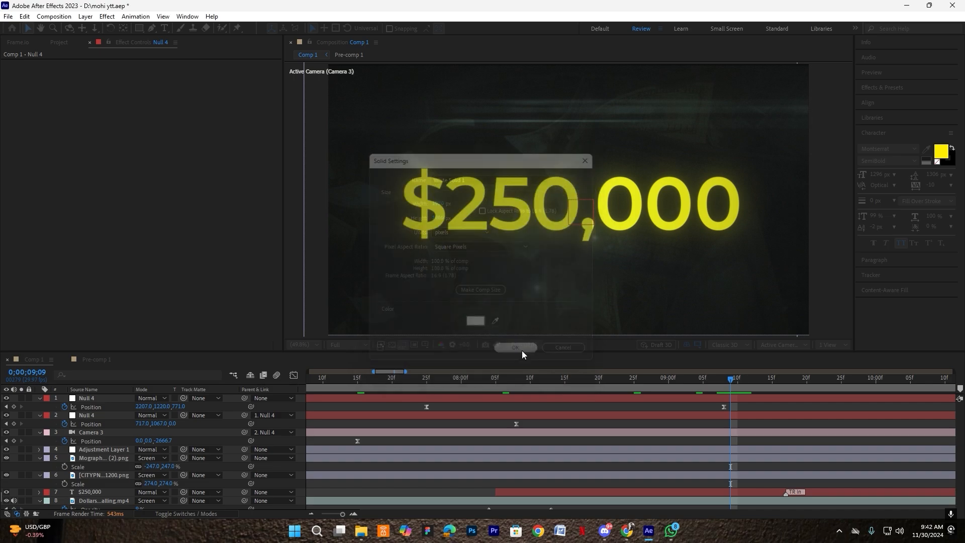
- Place the white solid directly below Adjustment Layer 1 and make it a 3D layer
{"action": "left_click_drag", "start_coordinate": [97, 400], "coordinate": [91, 463]}
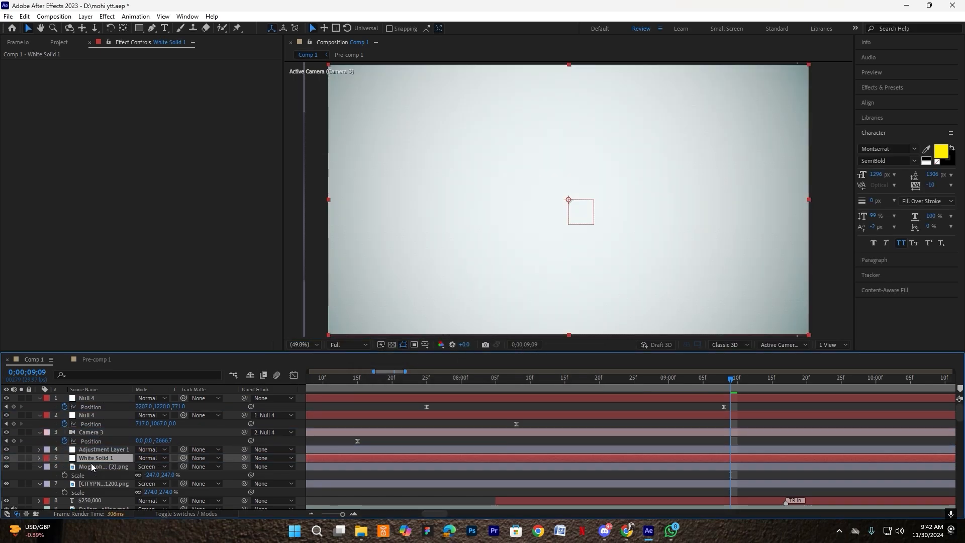
{"action": "left_click", "coordinate": [182, 513]}
{"action": "left_click", "coordinate": [182, 457]}
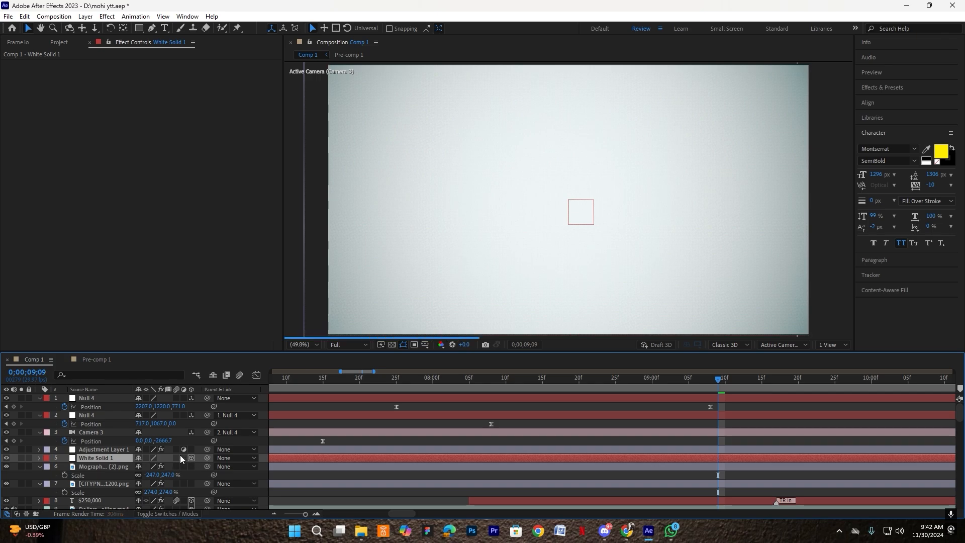
{"action": "left_click", "coordinate": [180, 456]}
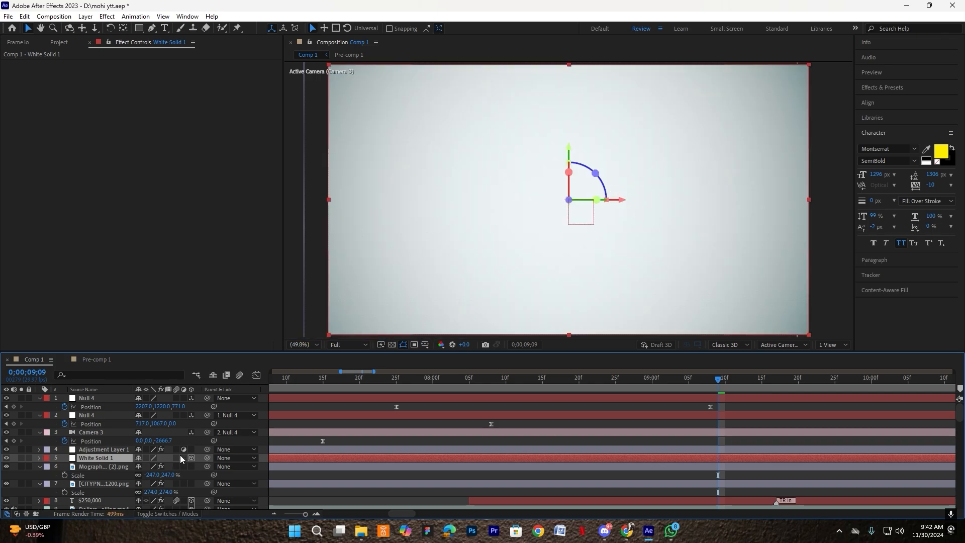
- Keyframe the white solid's opacity from 0% at 0;00;09;06 to 100% near 0;00;09;17 with Easy Ease
{"action": "key", "text": "t"}
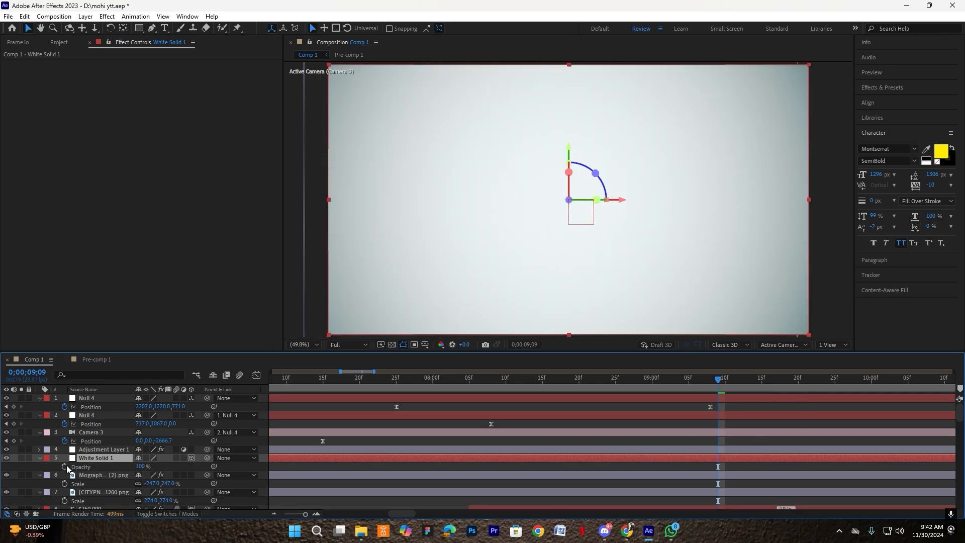
{"action": "left_click", "coordinate": [64, 467]}
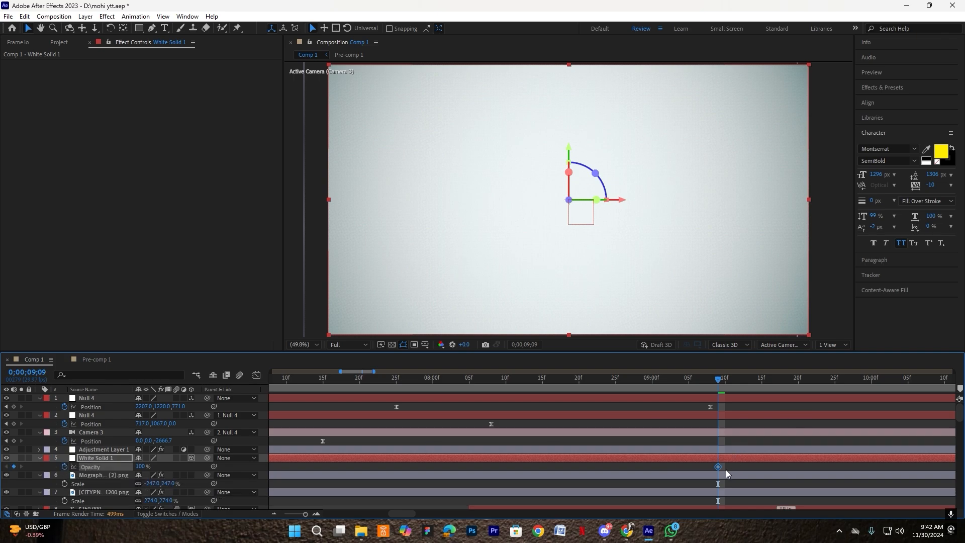
{"action": "left_click_drag", "start_coordinate": [719, 466], "coordinate": [761, 466]}
{"action": "left_click", "coordinate": [697, 380]}
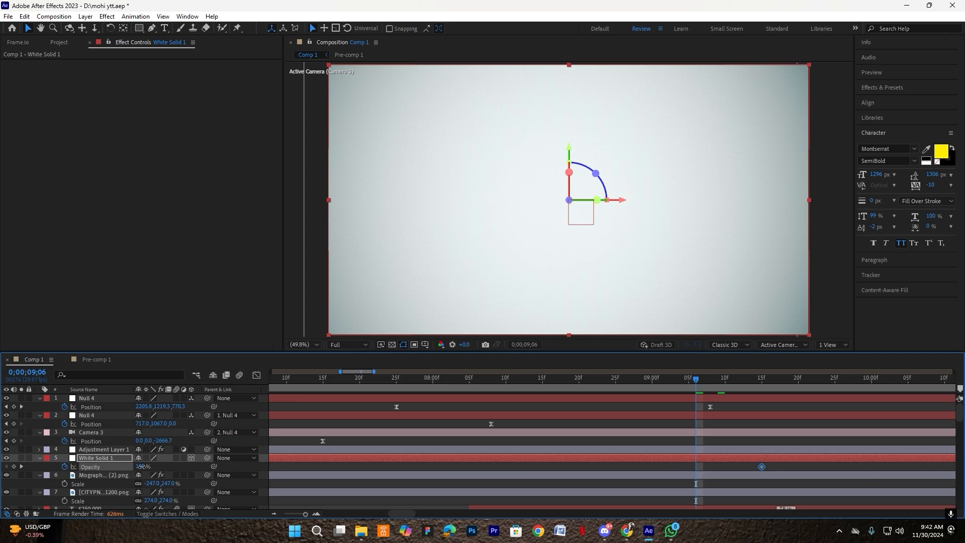
{"action": "left_click_drag", "start_coordinate": [769, 465], "coordinate": [664, 470]}
{"action": "key", "text": "F9"}
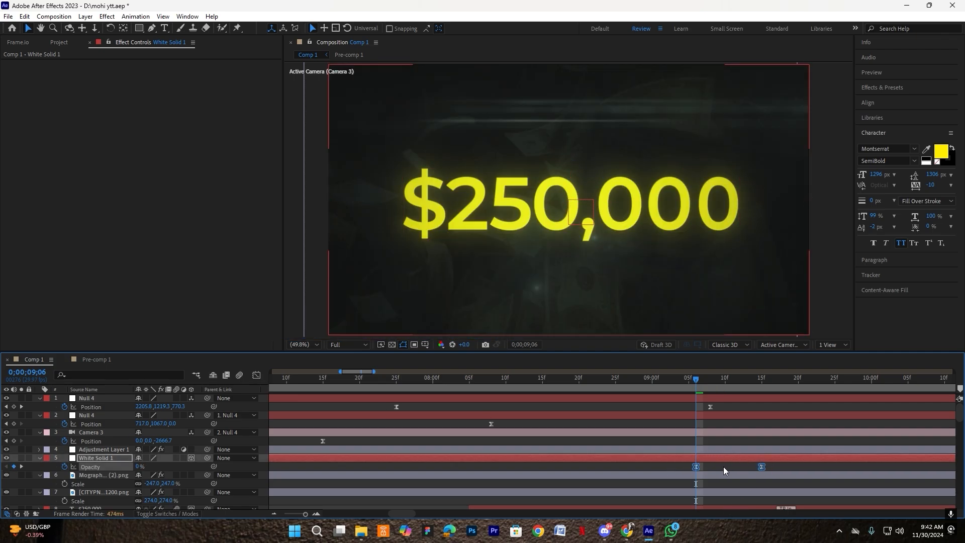
{"action": "left_click", "coordinate": [761, 466]}
{"action": "scroll", "coordinate": [754, 456], "scroll_direction": "down", "scroll_amount": 2}
- Preview the camera move from $0 to $250,000 and the fade to white
{"action": "left_click_drag", "start_coordinate": [719, 386], "coordinate": [555, 399]}
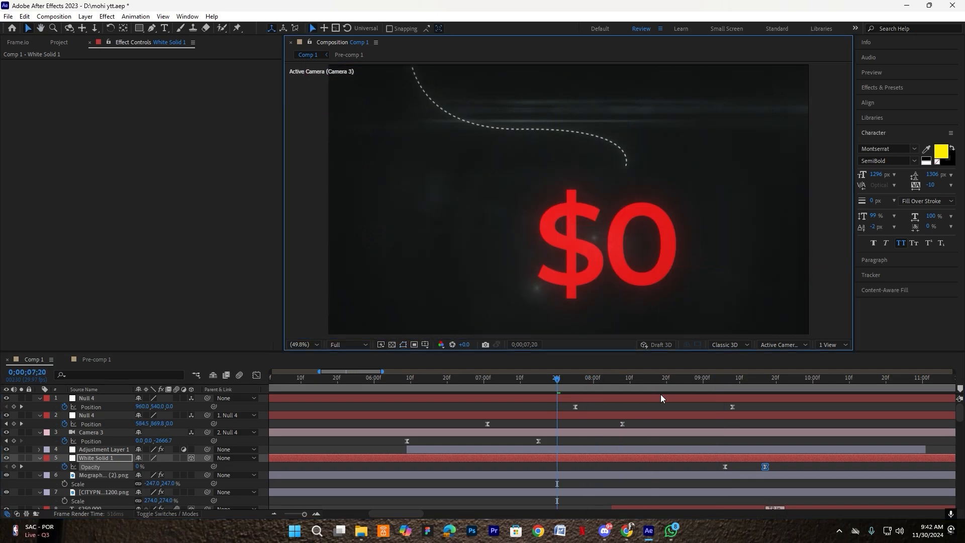
{"action": "key", "text": "space"}
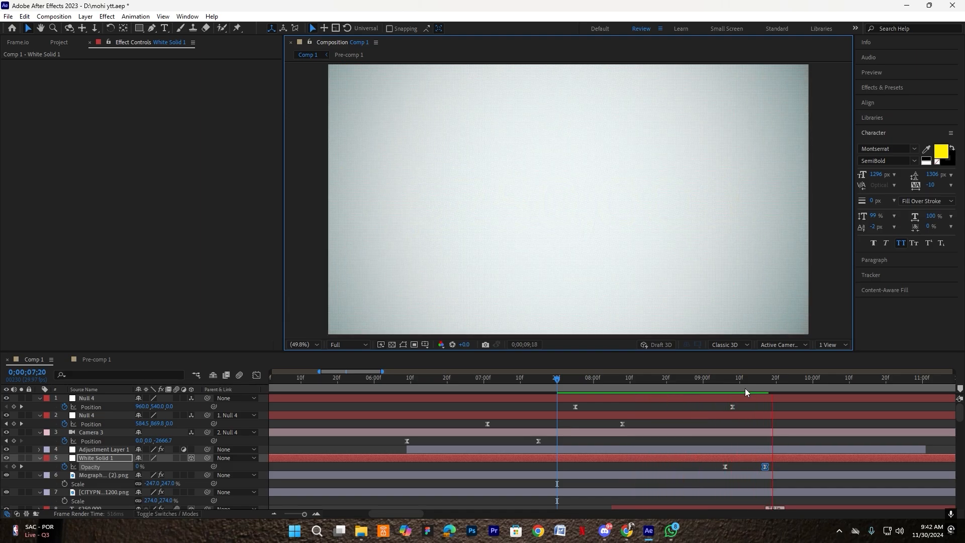
{"action": "left_click_drag", "start_coordinate": [732, 381], "coordinate": [637, 386]}
{"action": "key", "text": "space"}
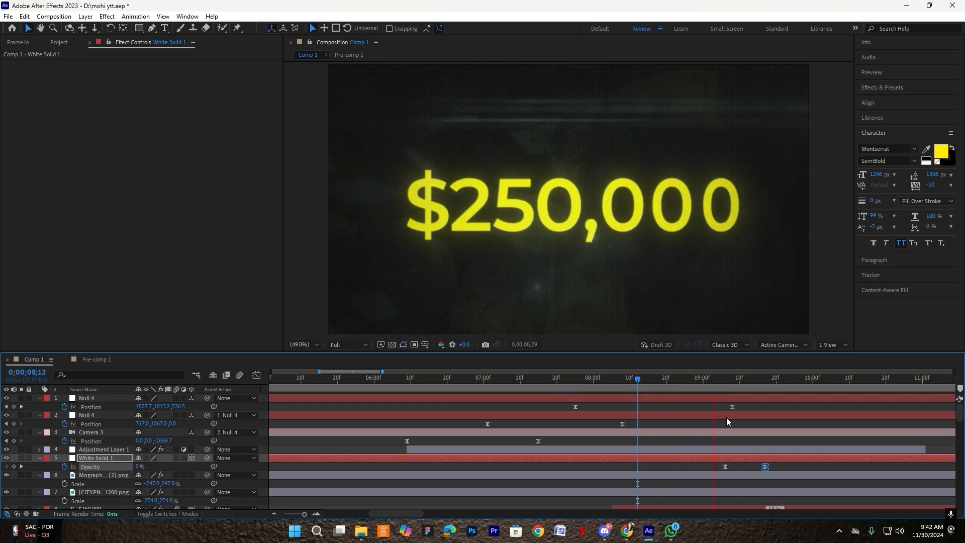
{"action": "left_click_drag", "start_coordinate": [751, 378], "coordinate": [681, 386]}
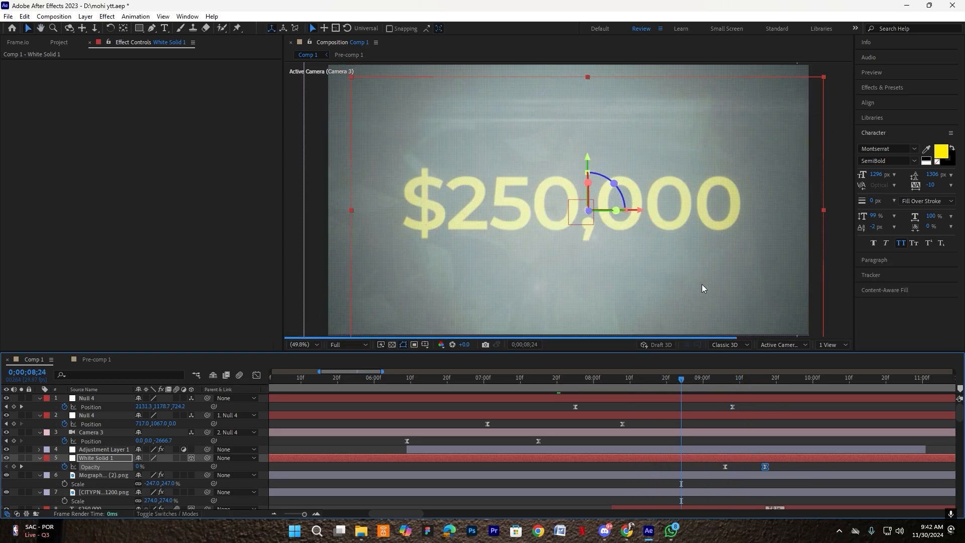
{"action": "key", "text": "space"}
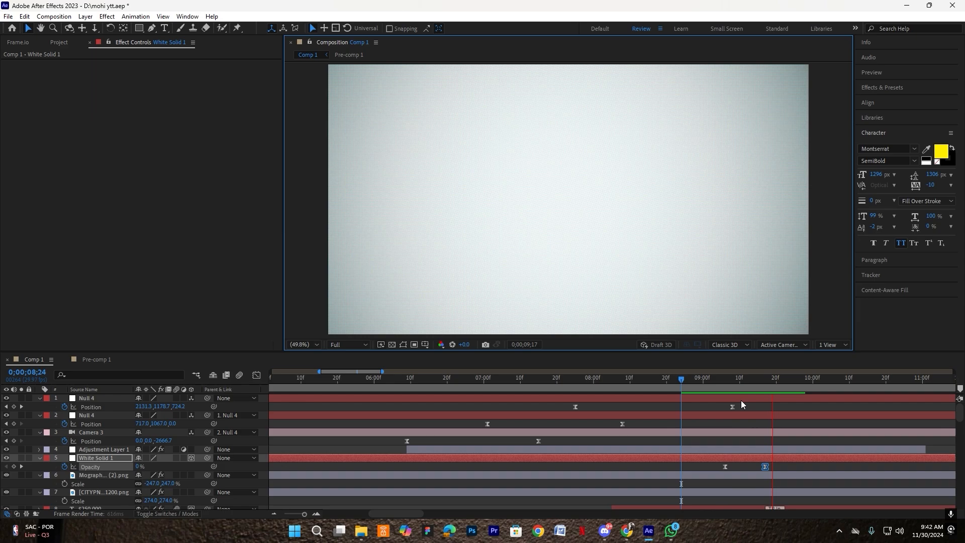
{"action": "key", "text": "space"}
{"action": "left_click_drag", "start_coordinate": [795, 382], "coordinate": [677, 393]}
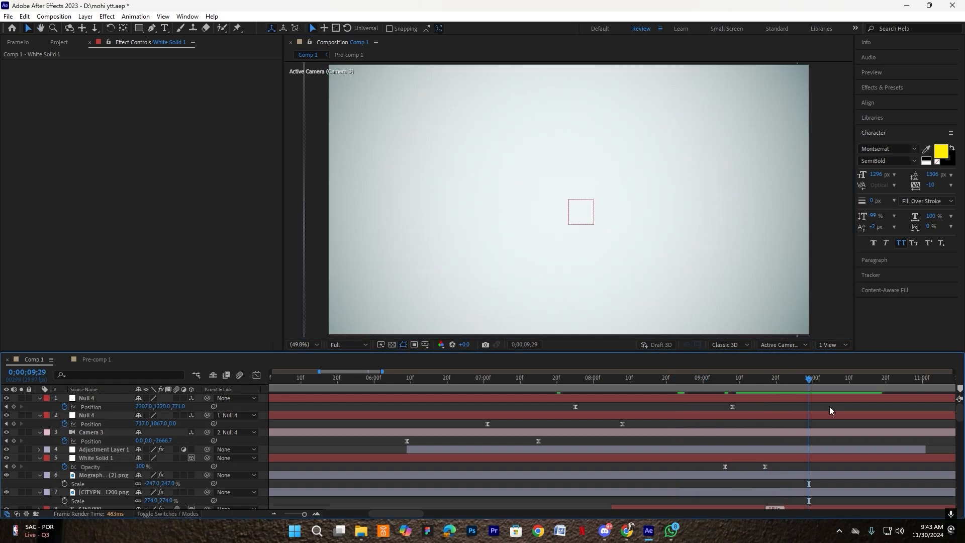
- Add a black "a few years ago" text layer at 0;00;09;29, scaled to 12% with All Caps turned off
{"action": "key", "text": "ctrl+v"}
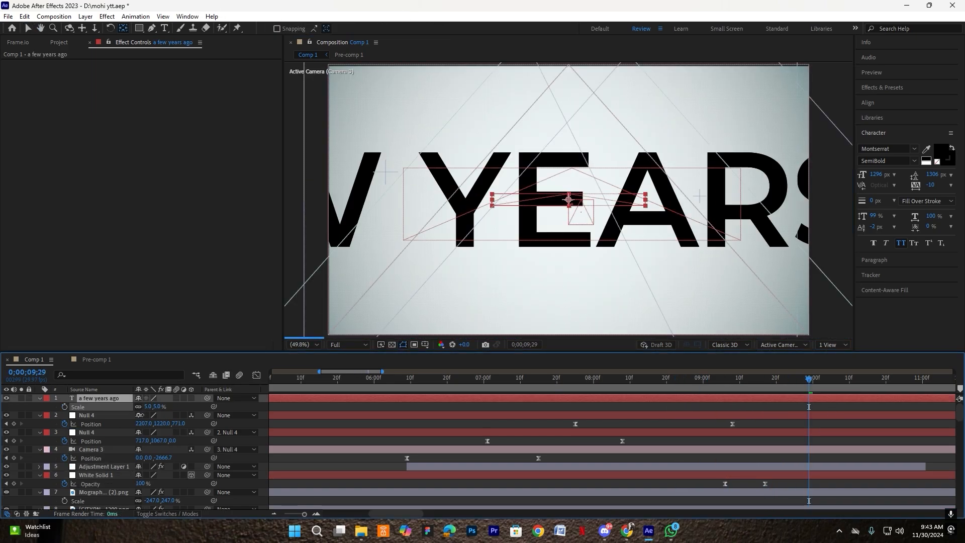
{"action": "left_click_drag", "start_coordinate": [143, 415], "coordinate": [145, 414]}
{"action": "double_click", "coordinate": [566, 202]}
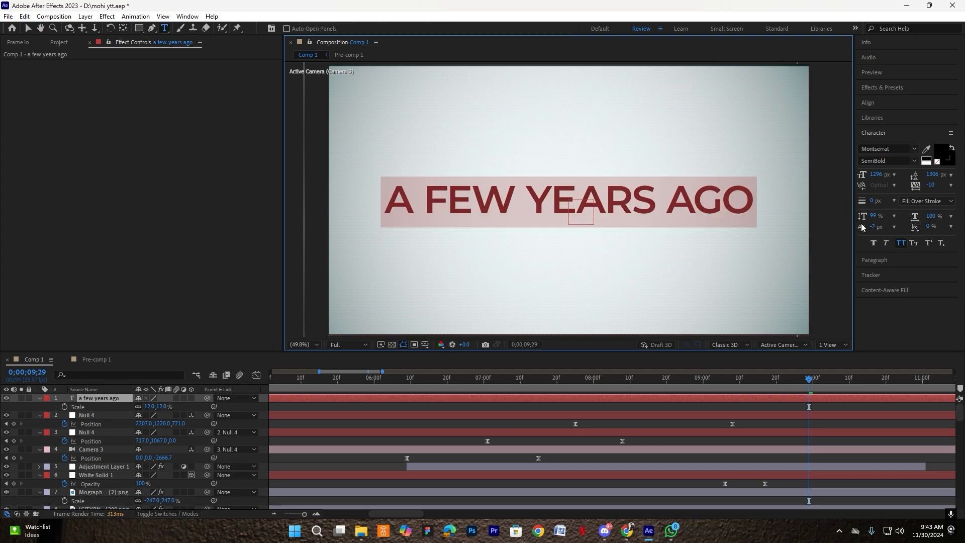
{"action": "left_click", "coordinate": [901, 243]}
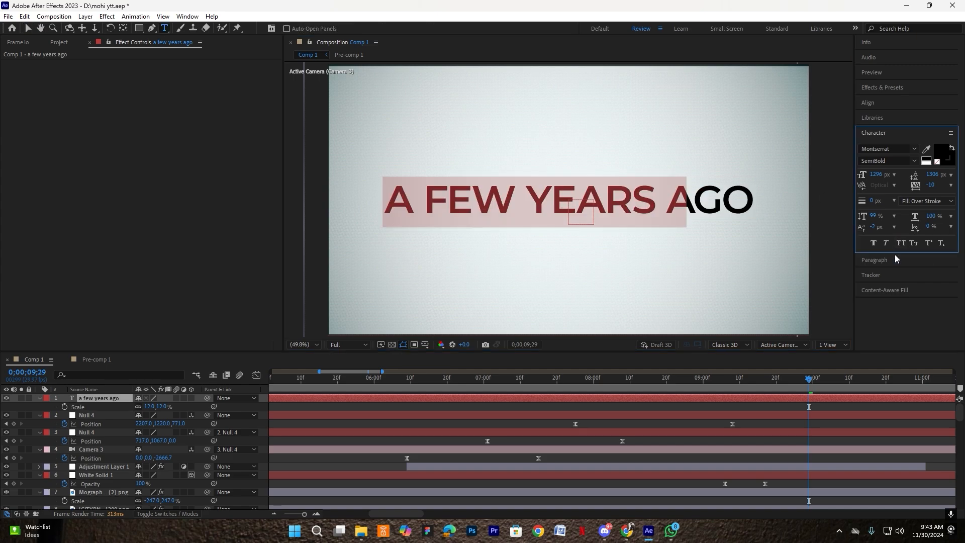
{"action": "left_click", "coordinate": [114, 398]}
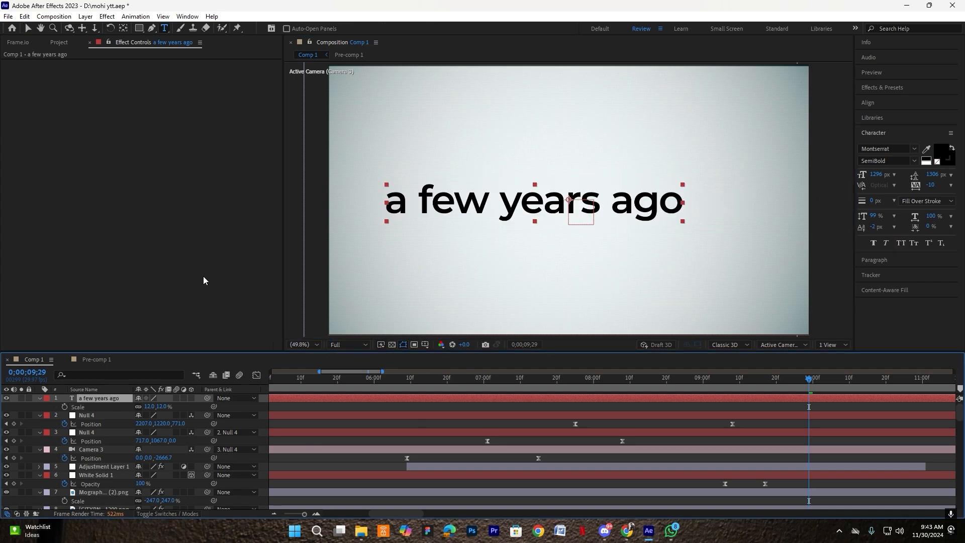
- Center the "a few years ago" text horizontally in the composition and change its Montserrat font style to Medium
{"action": "left_click", "coordinate": [867, 103]}
{"action": "left_click", "coordinate": [881, 127]}
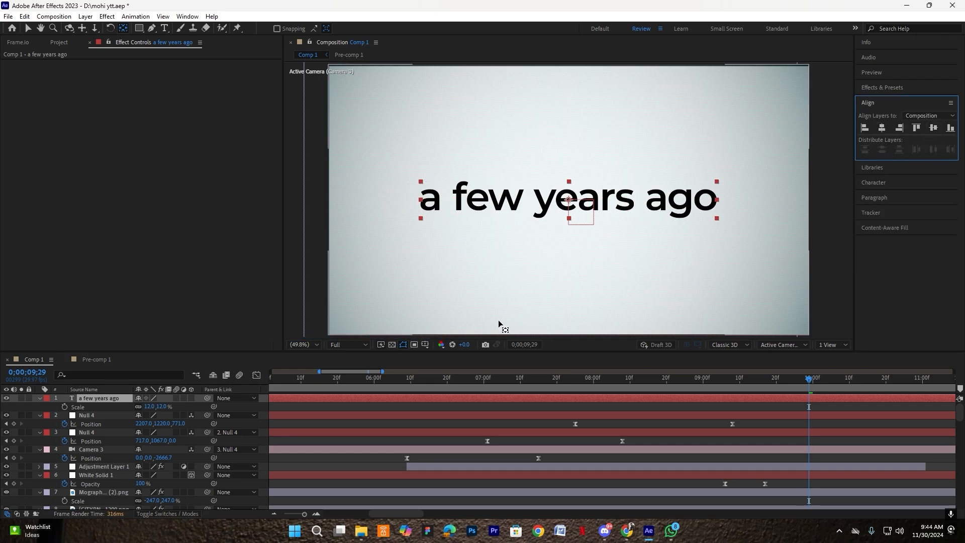
{"action": "left_click", "coordinate": [112, 398]}
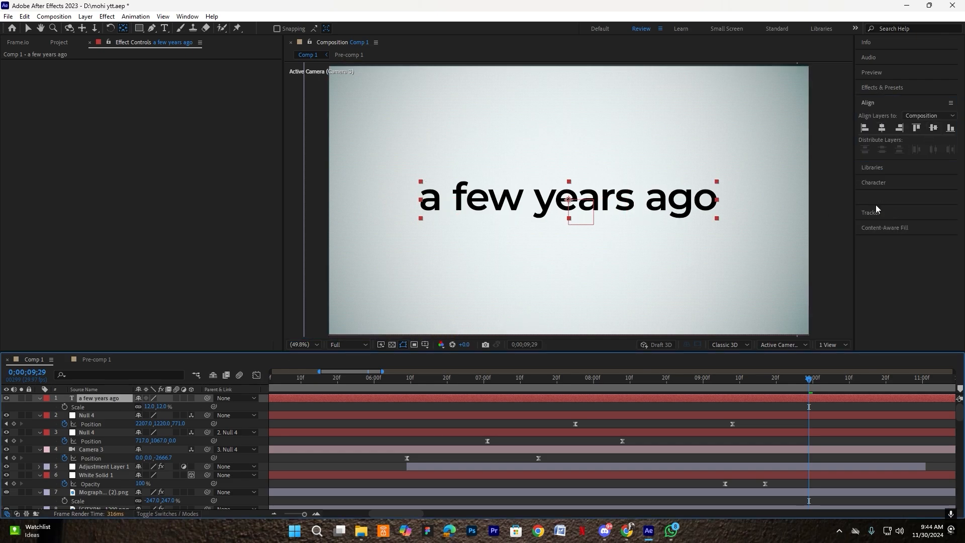
{"action": "left_click", "coordinate": [880, 183]}
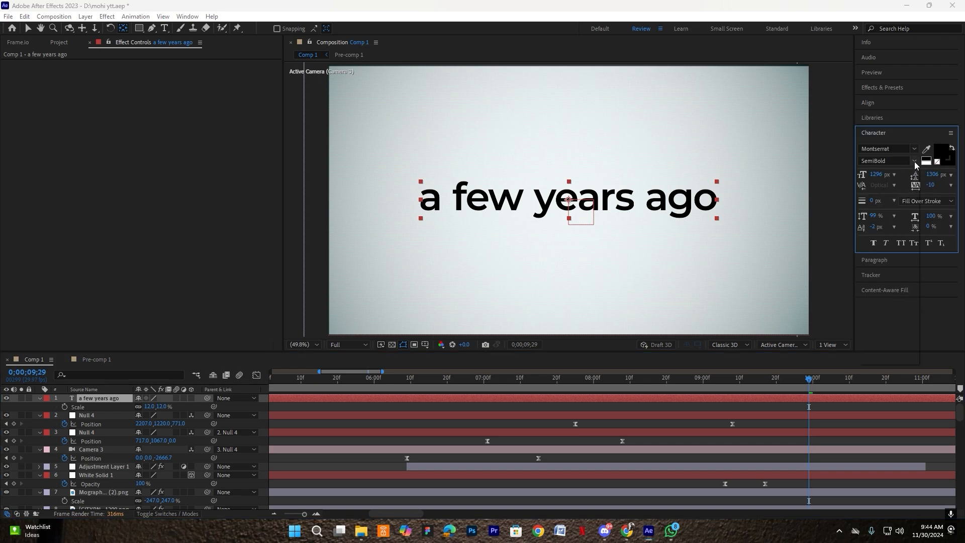
{"action": "left_click", "coordinate": [914, 161]}
{"action": "left_click", "coordinate": [875, 269]}
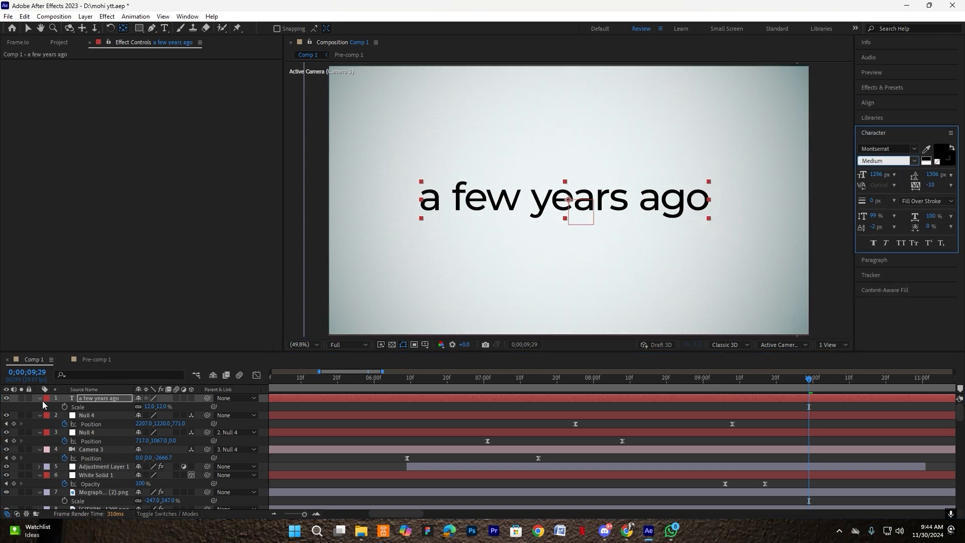
- Center the "a few years ago" text layer in the composition
{"action": "left_click", "coordinate": [97, 398]}
{"action": "left_click", "coordinate": [867, 103]}
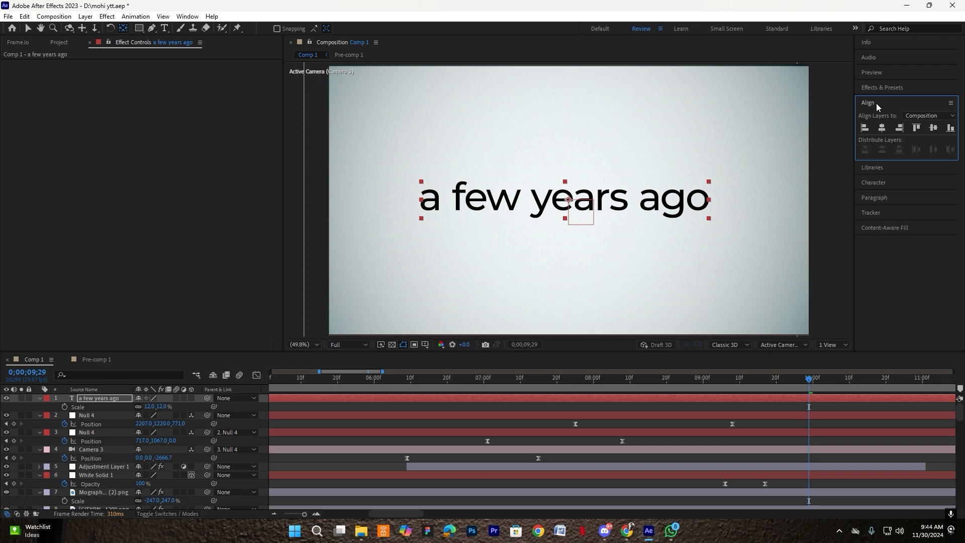
{"action": "left_click", "coordinate": [933, 128]}
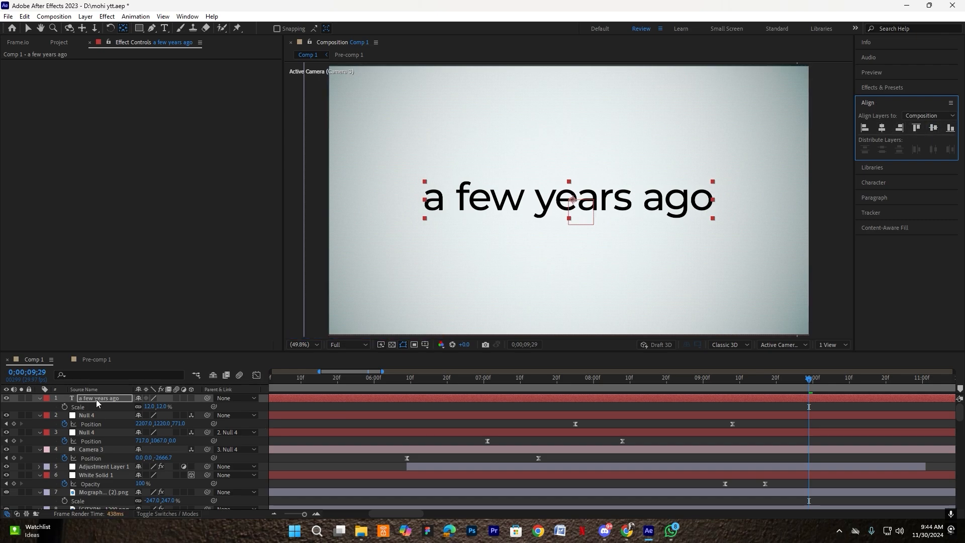
- Move the "a few years ago" text layer below Adjustment Layer 1 and make it a 3D layer
{"action": "left_click_drag", "start_coordinate": [96, 398], "coordinate": [91, 459]}
{"action": "left_click", "coordinate": [191, 458]}
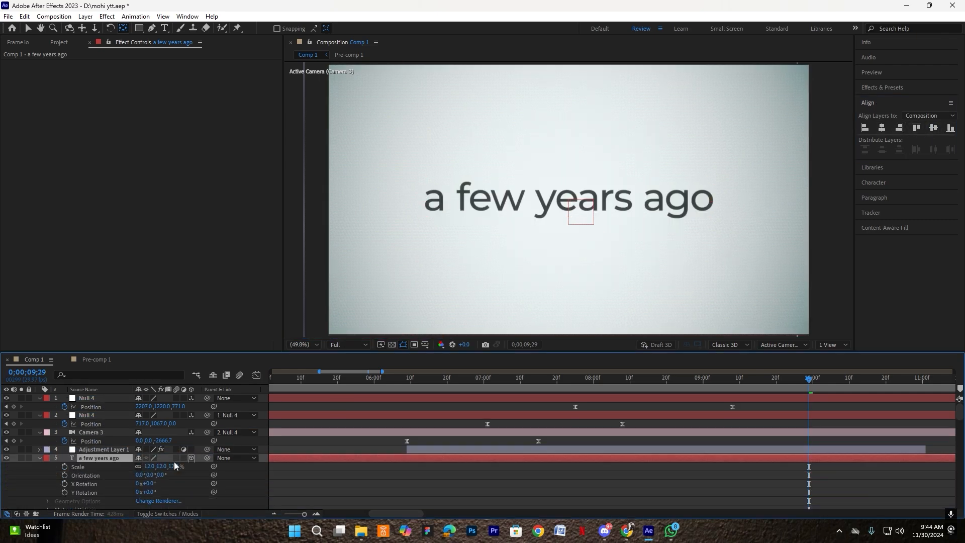
{"action": "left_click", "coordinate": [39, 458]}
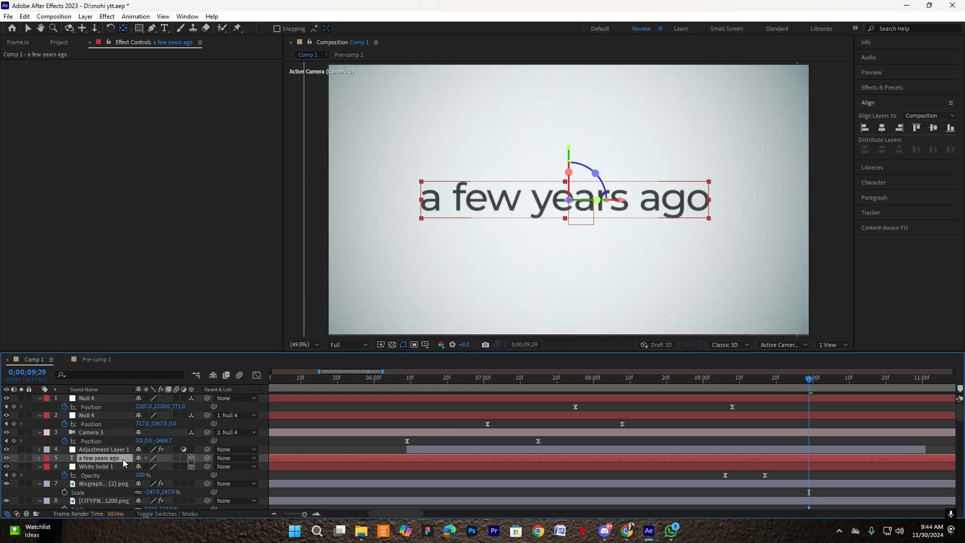
- Apply the Fade Up Words preset to the text and retime its Start keyframes to about 0;00;09;13 and 0;00;10;07
{"action": "key", "text": "ctrl+space"}
{"action": "type", "text": "fade up"}
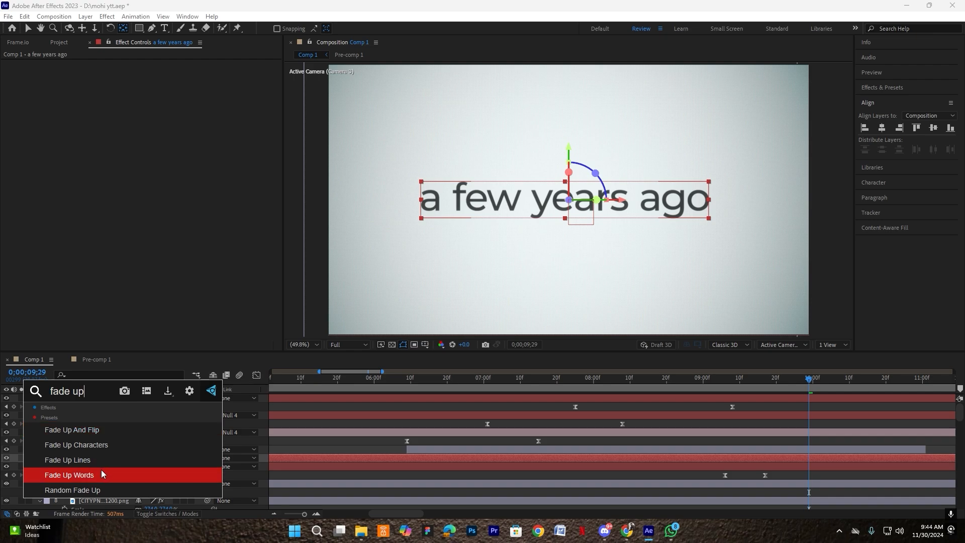
{"action": "left_click", "coordinate": [101, 471]}
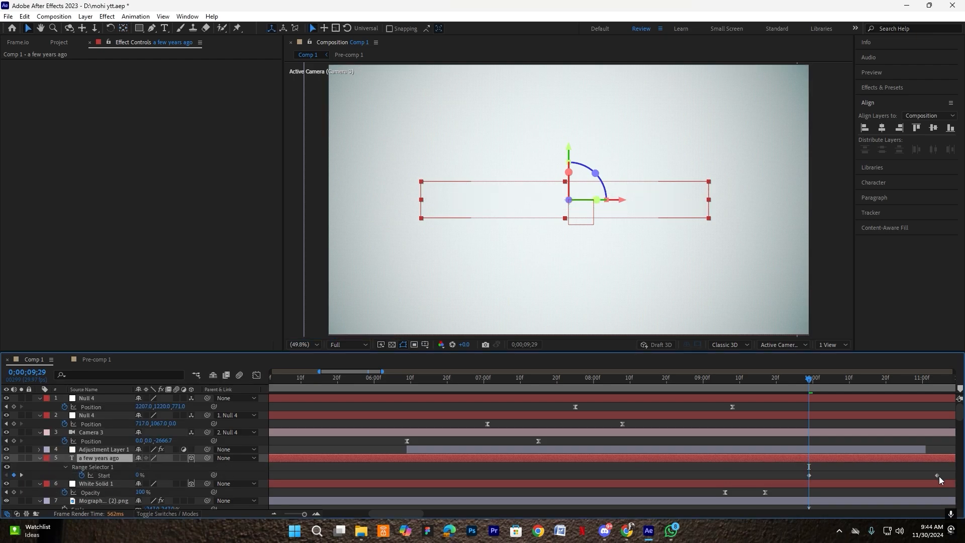
{"action": "left_click_drag", "start_coordinate": [860, 459], "coordinate": [812, 463]}
{"action": "left_click_drag", "start_coordinate": [805, 381], "coordinate": [681, 383]}
{"action": "left_click_drag", "start_coordinate": [857, 474], "coordinate": [849, 475]}
{"action": "left_click_drag", "start_coordinate": [790, 458], "coordinate": [779, 458]}
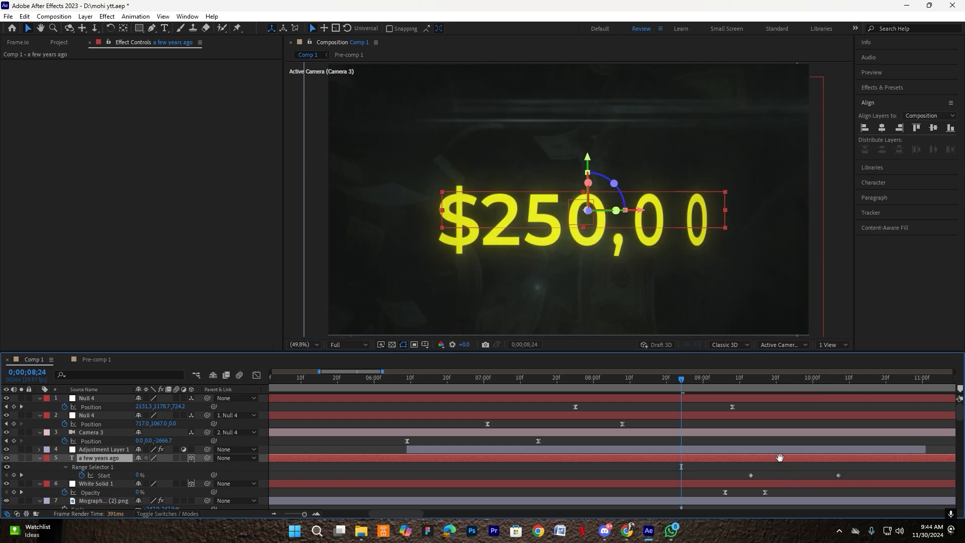
- Preview the word-by-word fade and move the text's ending Start keyframe to 0;00;10;00
{"action": "key", "text": "space"}
{"action": "scroll", "coordinate": [704, 451], "scroll_direction": "down", "scroll_amount": 3}
{"action": "scroll", "coordinate": [631, 460], "scroll_direction": "up", "scroll_amount": 4}
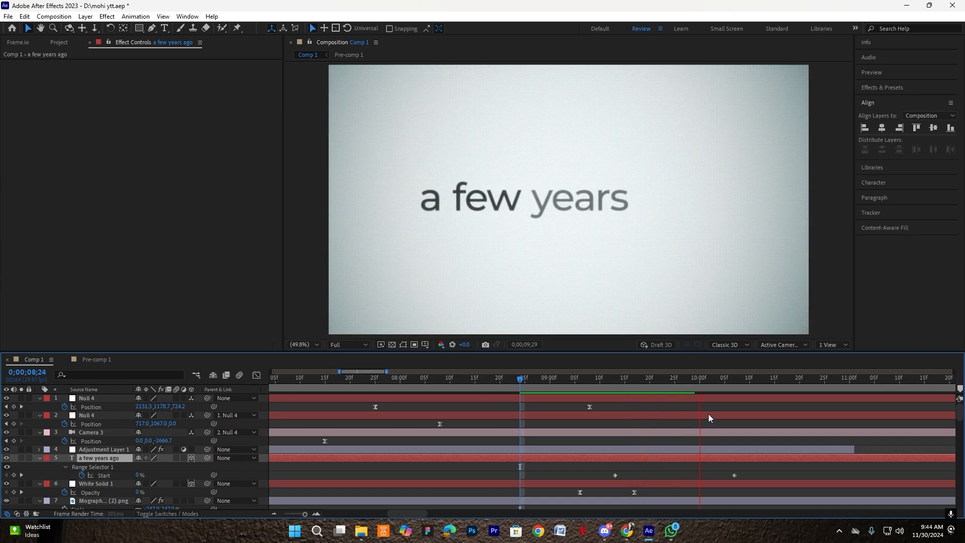
{"action": "left_click_drag", "start_coordinate": [704, 380], "coordinate": [565, 383]}
{"action": "key", "text": "space"}
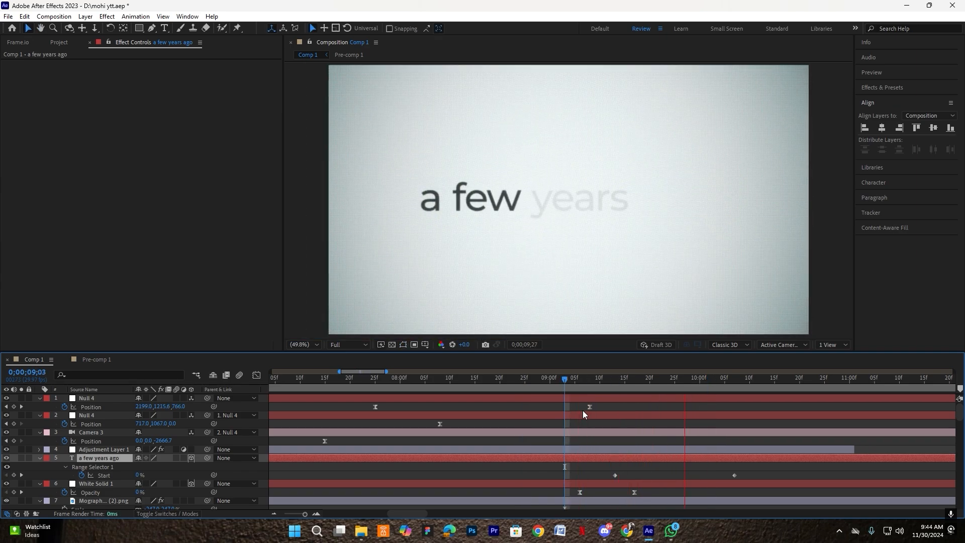
{"action": "key", "text": "space"}
{"action": "left_click_drag", "start_coordinate": [734, 475], "coordinate": [700, 477]}
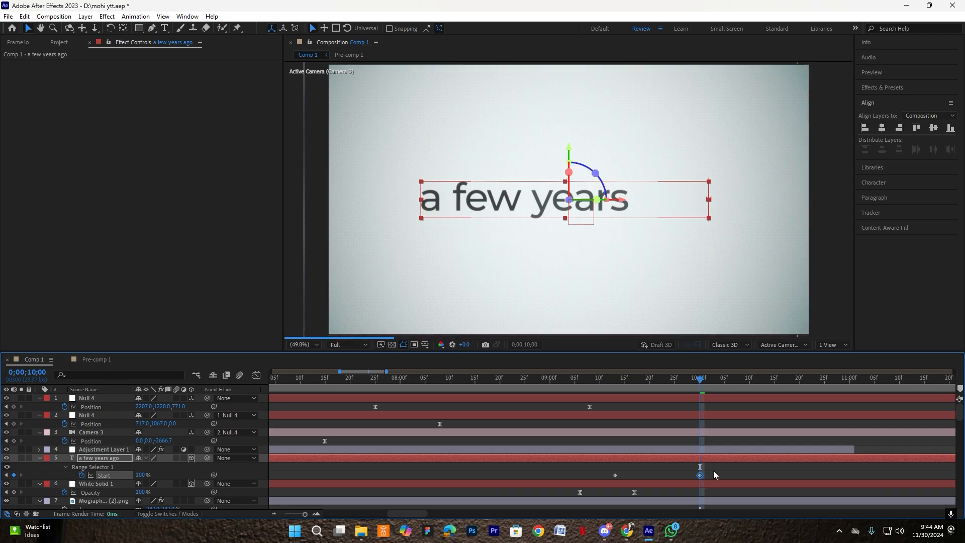
- Draw a straight line under "years ago" with the Pen tool at 0;00;10;00
{"action": "left_click", "coordinate": [716, 475]}
{"action": "left_click", "coordinate": [637, 391]}
{"action": "left_click_drag", "start_coordinate": [679, 395], "coordinate": [700, 394]}
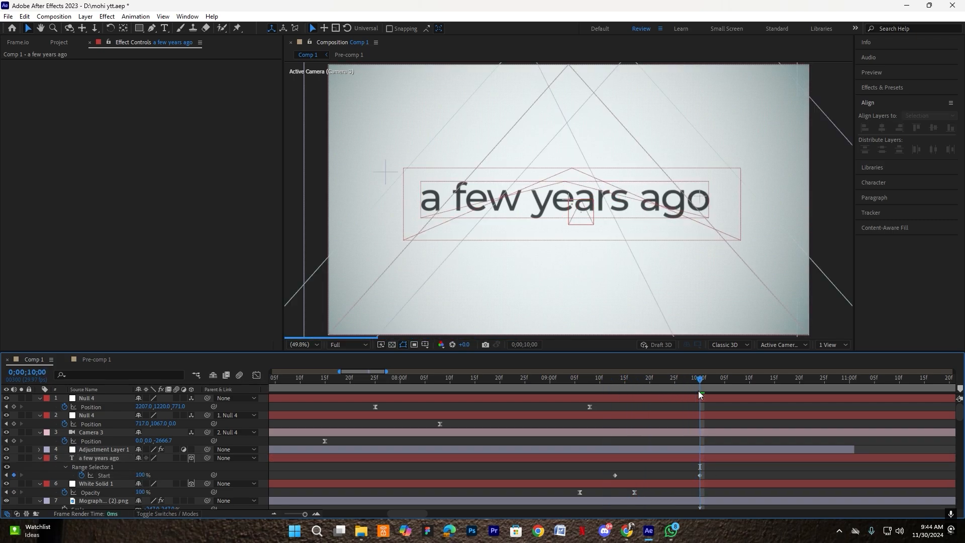
{"action": "left_click", "coordinate": [155, 30]}
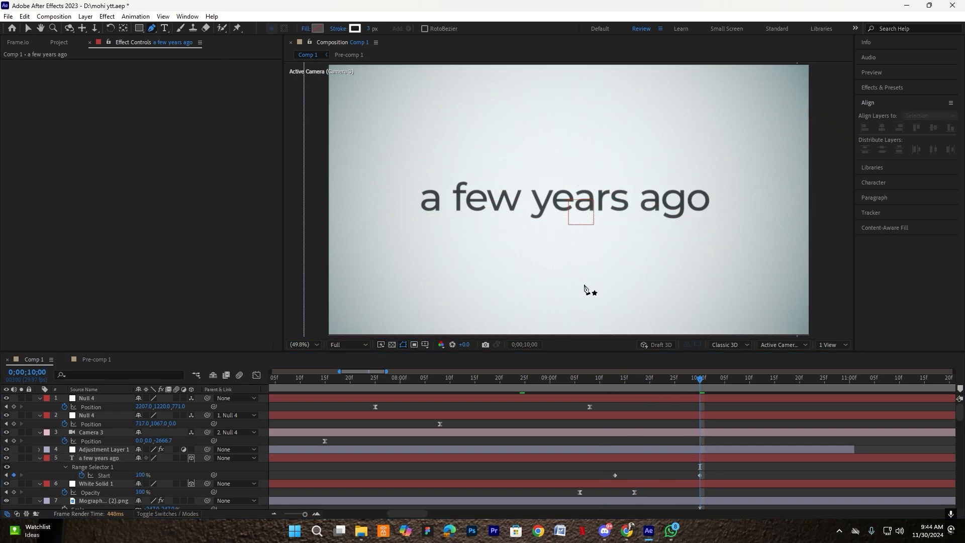
{"action": "left_click", "coordinate": [532, 225]}
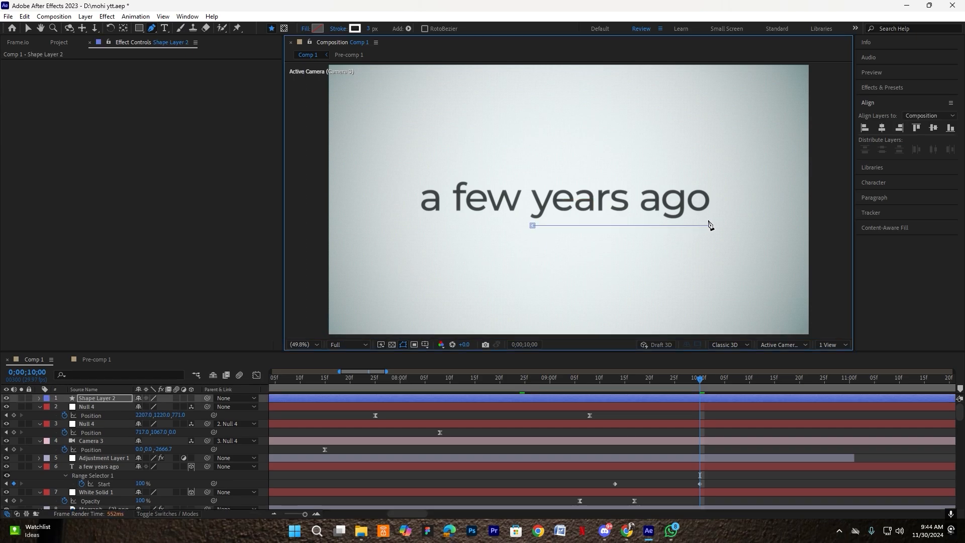
- Give the underline a red stroke with a width of 6 px
{"action": "left_click", "coordinate": [355, 28]}
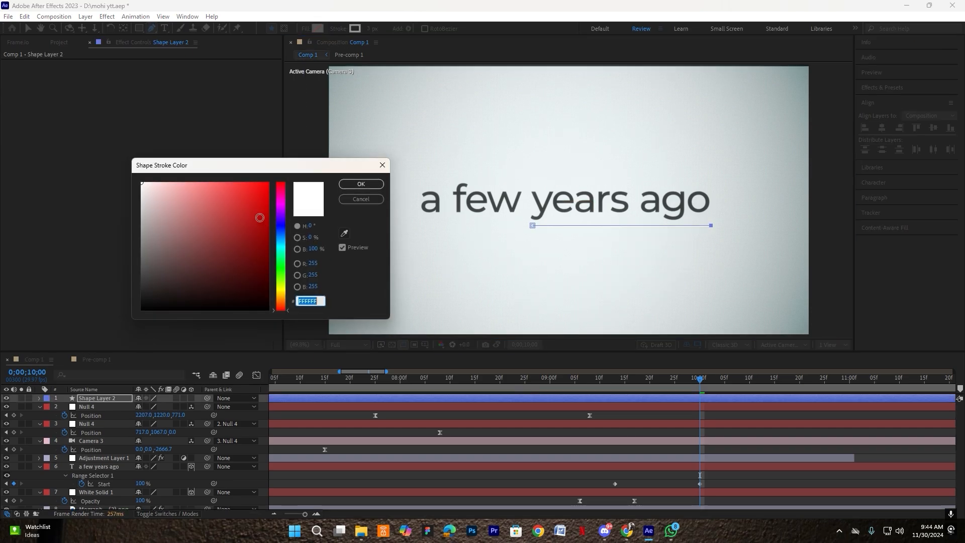
{"action": "left_click", "coordinate": [367, 184]}
{"action": "left_click", "coordinate": [370, 28]}
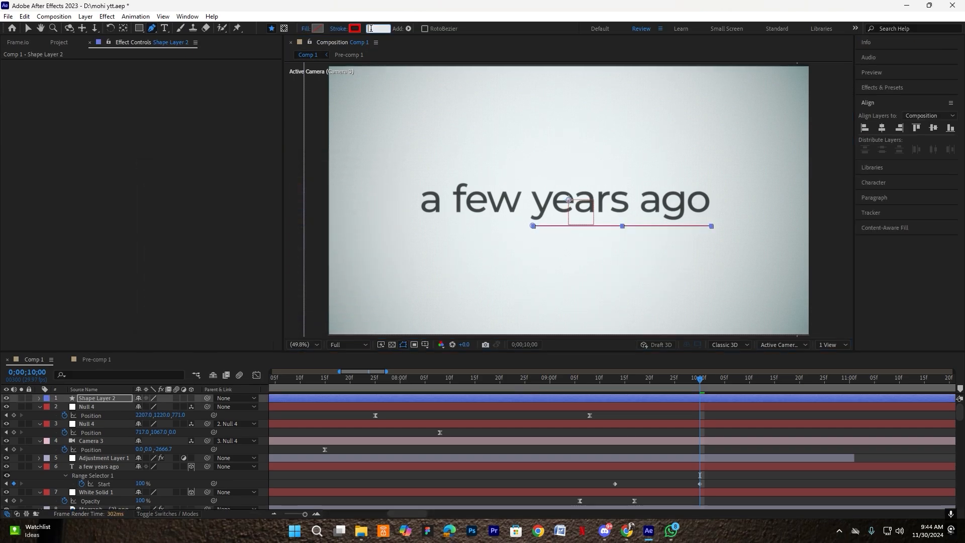
{"action": "type", "text": "6"}
{"action": "key", "text": "Return"}
{"action": "left_click", "coordinate": [725, 420]}
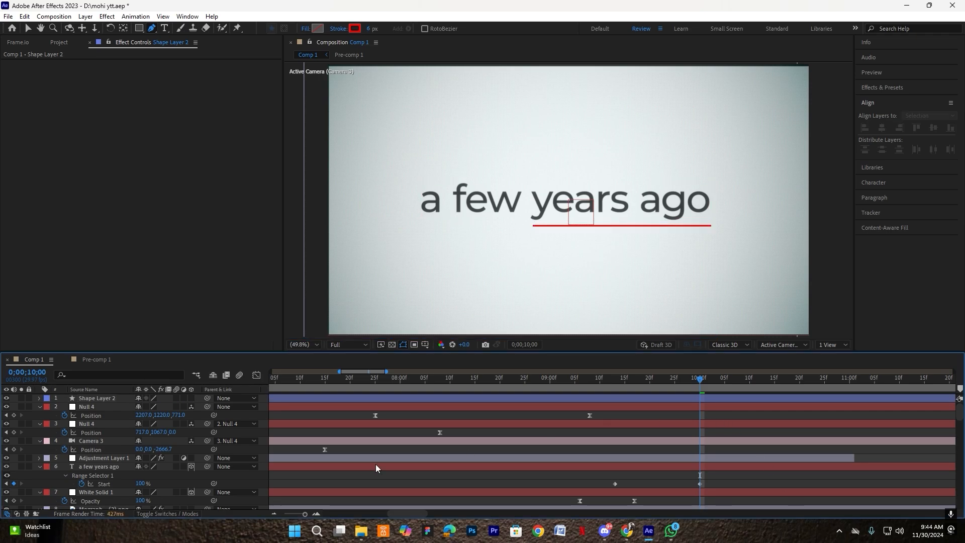
- Move the underline layer below Adjustment Layer 1 and apply the saved "mohi tr" preset that animates its End value
{"action": "left_click_drag", "start_coordinate": [91, 398], "coordinate": [92, 455]}
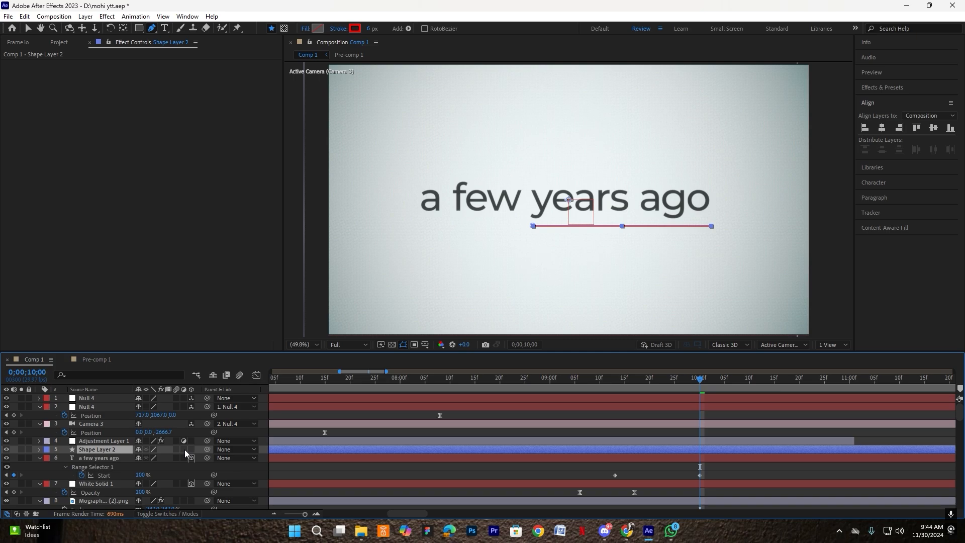
{"action": "key", "text": "ctrl+space"}
{"action": "type", "text": "mohi "}
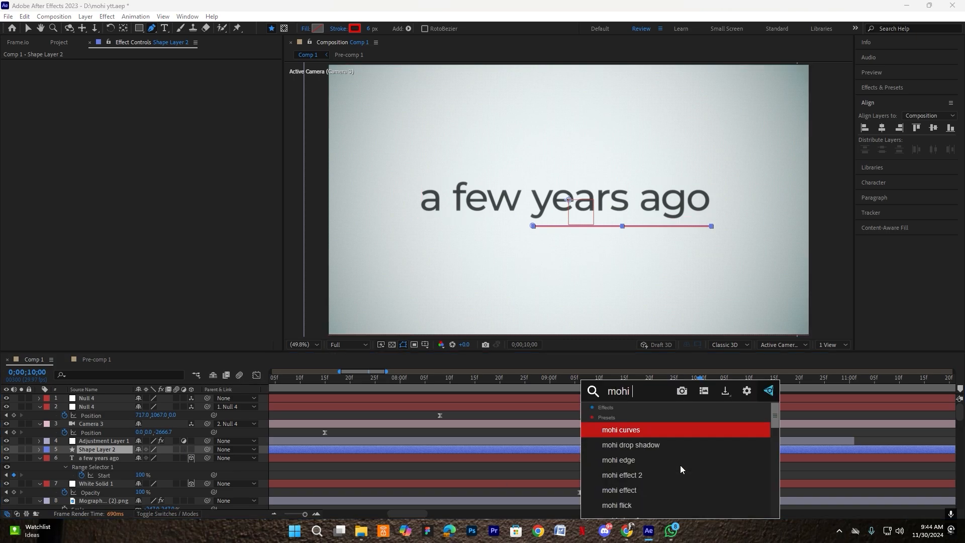
{"action": "type", "text": "tr"}
{"action": "left_click", "coordinate": [622, 446]}
- Shift the underline's End keyframes earlier, to about 0;00;09;24 and 0;00;10;04
{"action": "key", "text": "v"}
{"action": "left_click", "coordinate": [710, 451]}
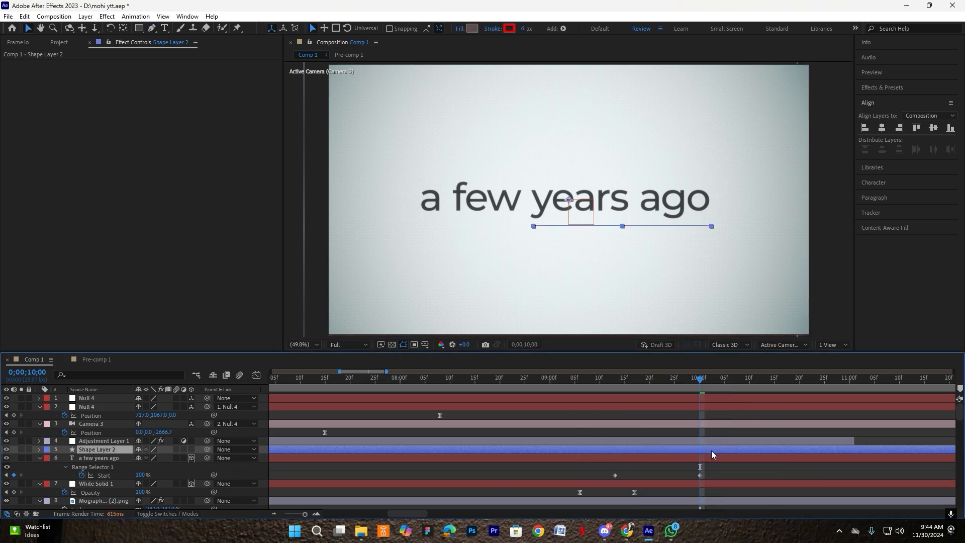
{"action": "key", "text": "u"}
{"action": "left_click_drag", "start_coordinate": [749, 457], "coordinate": [719, 458]}
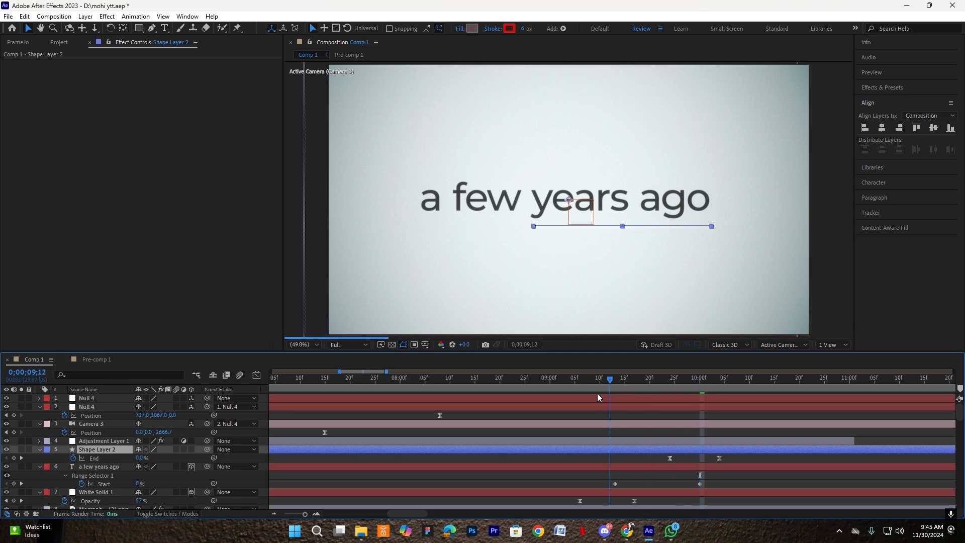
- Preview the fade to white, the word-by-word text and the red underline from about 0;00;09;10
{"action": "left_click_drag", "start_coordinate": [598, 397], "coordinate": [599, 396]}
{"action": "left_click", "coordinate": [619, 305]}
{"action": "key", "text": "space"}
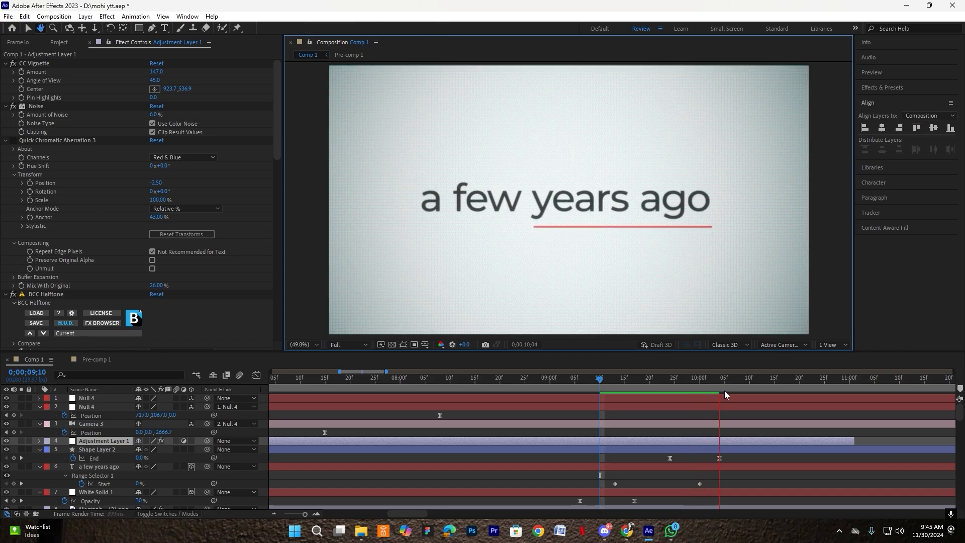
{"action": "key", "text": "space"}
{"action": "key", "text": "space"}
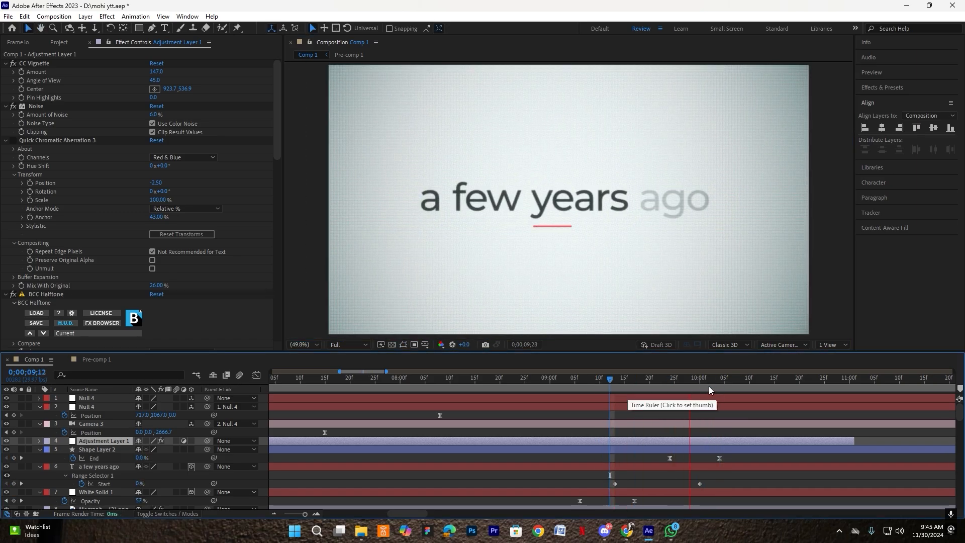
{"action": "key", "text": "space"}
{"action": "key", "text": "Page_Up"}
{"action": "left_click", "coordinate": [633, 294]}
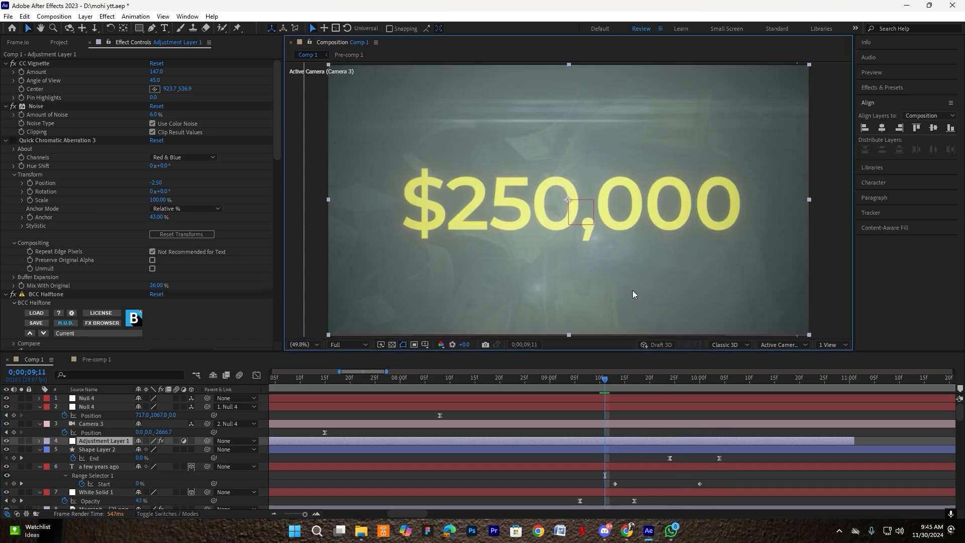
{"action": "key", "text": "space"}
{"action": "key", "text": "space"}
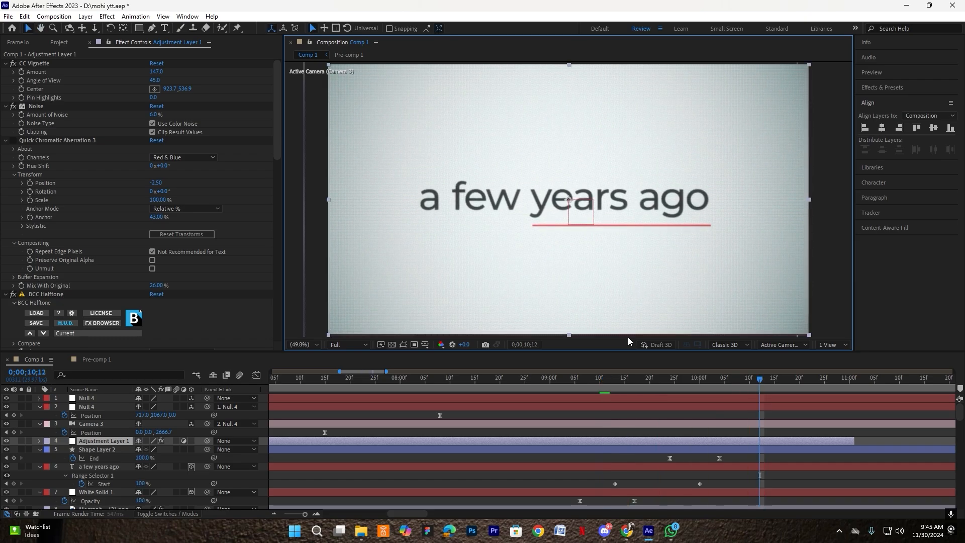
{"action": "key", "text": "space"}
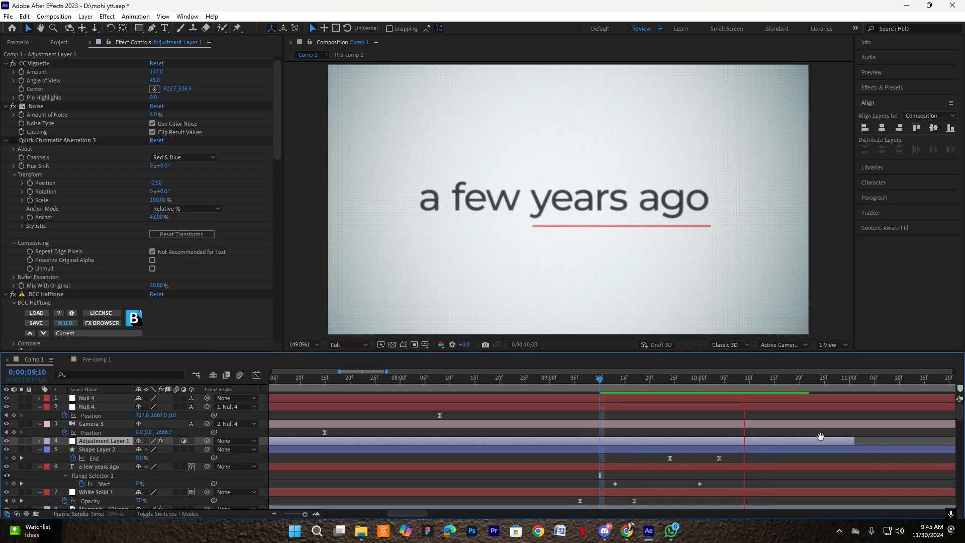
{"action": "key", "text": "space"}
{"action": "key", "text": "space"}
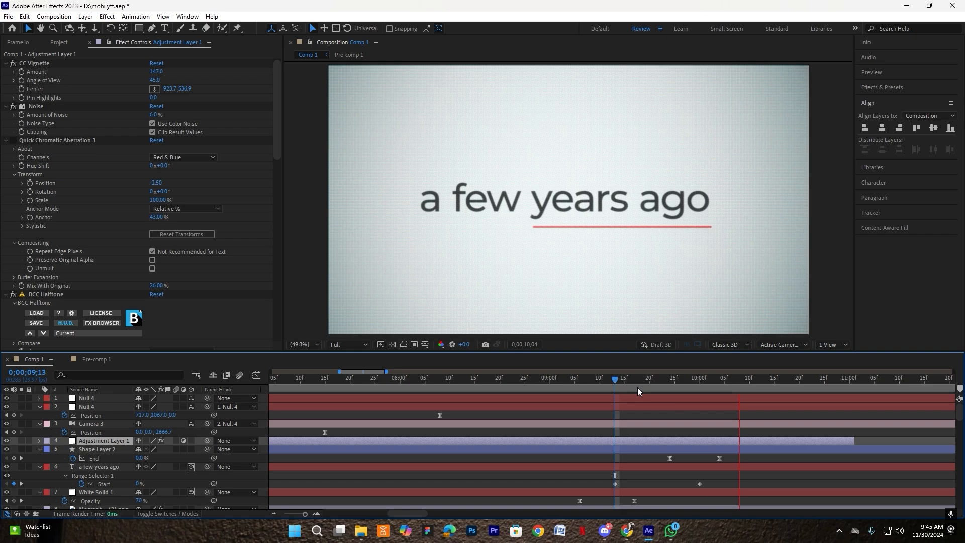
- Slow the underline by moving its last End keyframe to about 0;00;10;10, and replay it
{"action": "key", "text": "space"}
{"action": "left_click_drag", "start_coordinate": [720, 458], "coordinate": [748, 456]}
{"action": "key", "text": "space"}
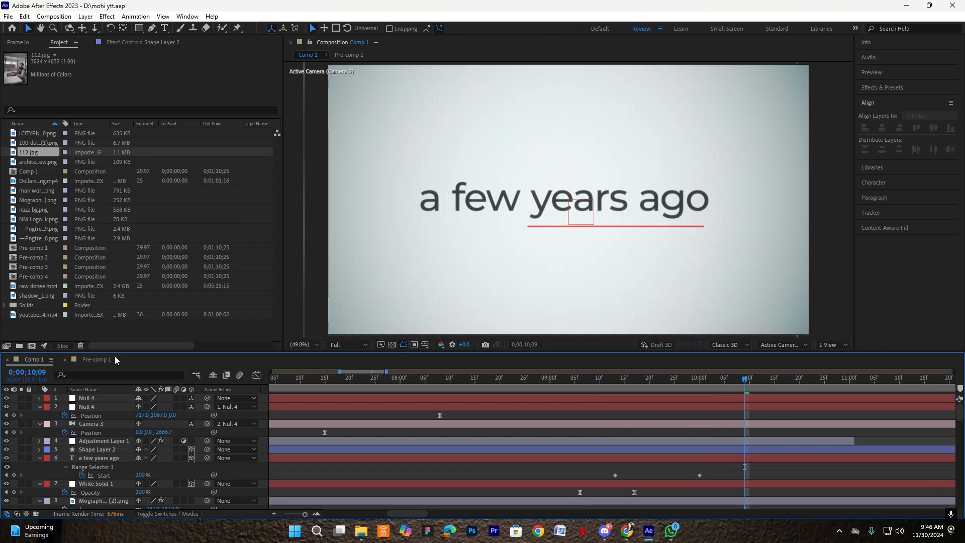
- Duplicate the top Null 4 and replace its Position keyframes with one eased keyframe at 960, 540, 0 near 0;00;10;06
{"action": "left_click", "coordinate": [748, 399]}
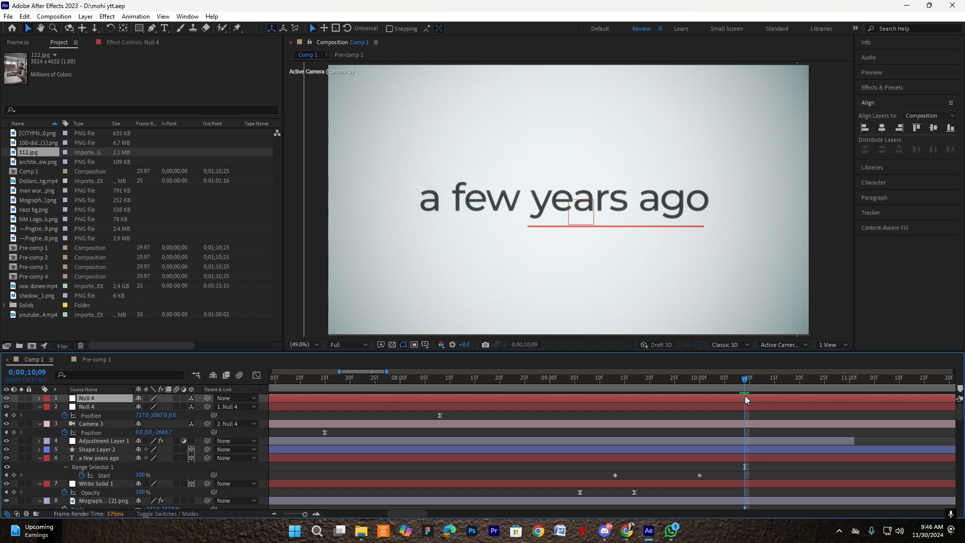
{"action": "key", "text": "p"}
{"action": "key", "text": "ctrl+d"}
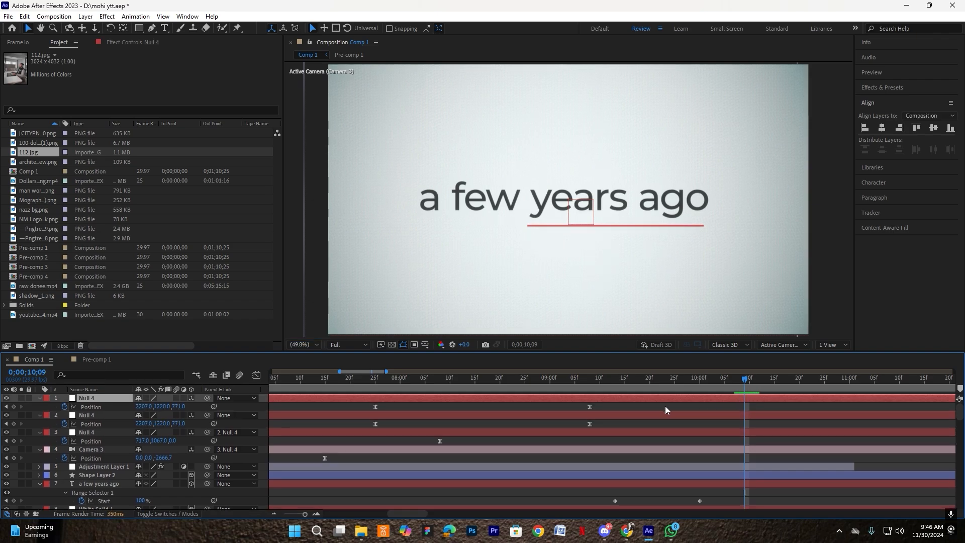
{"action": "left_click", "coordinate": [590, 406]}
{"action": "key", "text": "Delete"}
- Extend the end of Adjustment Layer 1 to about 0;00;11;20
{"action": "left_click_drag", "start_coordinate": [821, 385], "coordinate": [837, 385]}
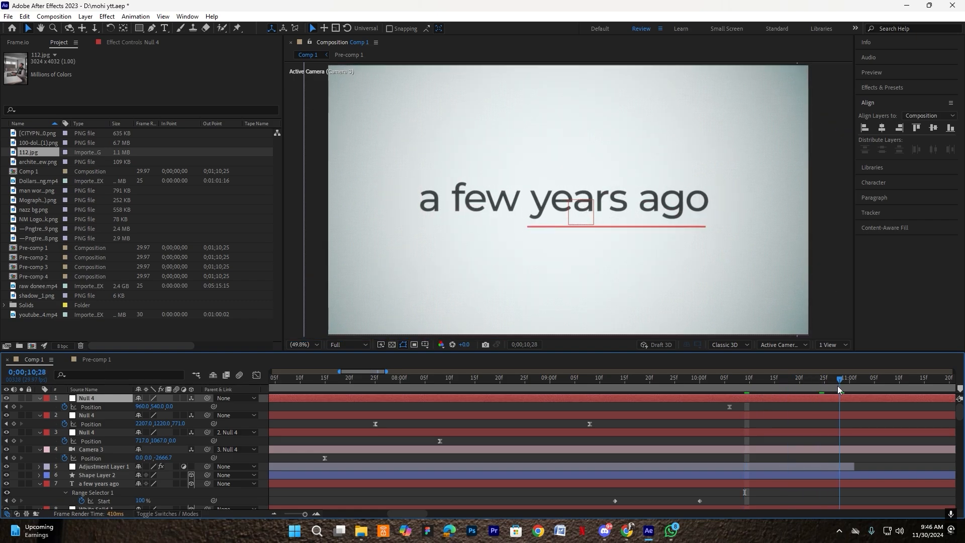
{"action": "left_click_drag", "start_coordinate": [853, 466], "coordinate": [924, 466]}
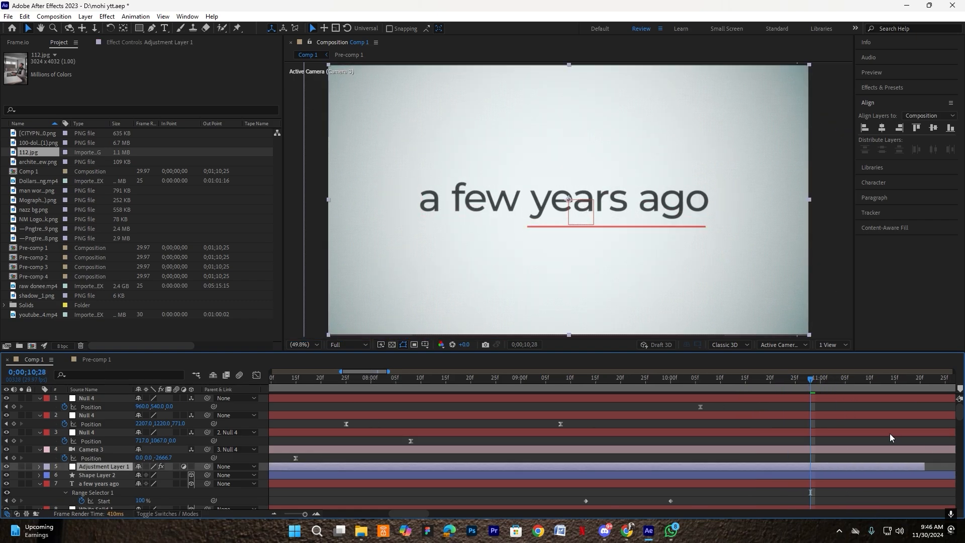
- Parent the second Null 4 to the top Null 4 and keyframe the top null's Y position at 1371 at 0;00;11;00
{"action": "left_click", "coordinate": [824, 397]}
{"action": "left_click", "coordinate": [821, 384]}
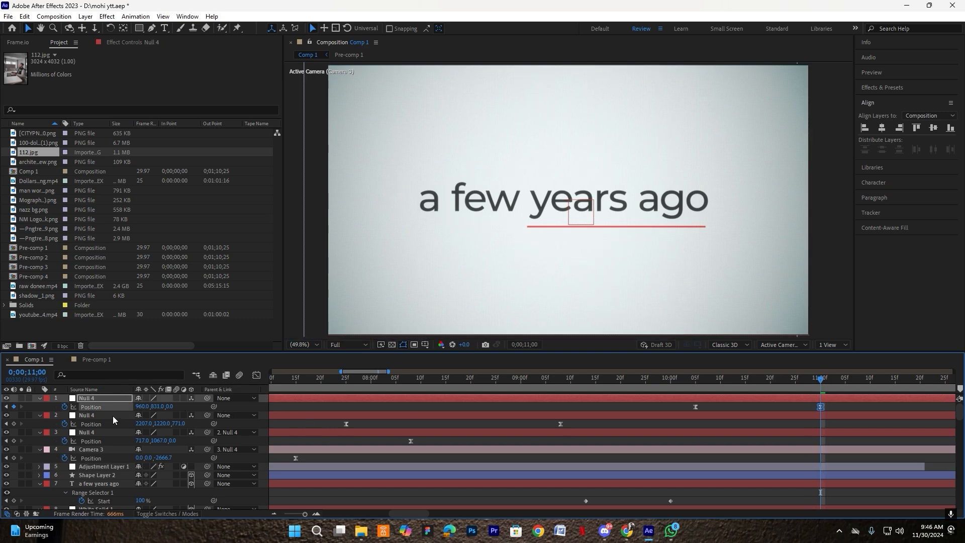
{"action": "key", "text": "Delete"}
{"action": "left_click_drag", "start_coordinate": [206, 415], "coordinate": [95, 398]}
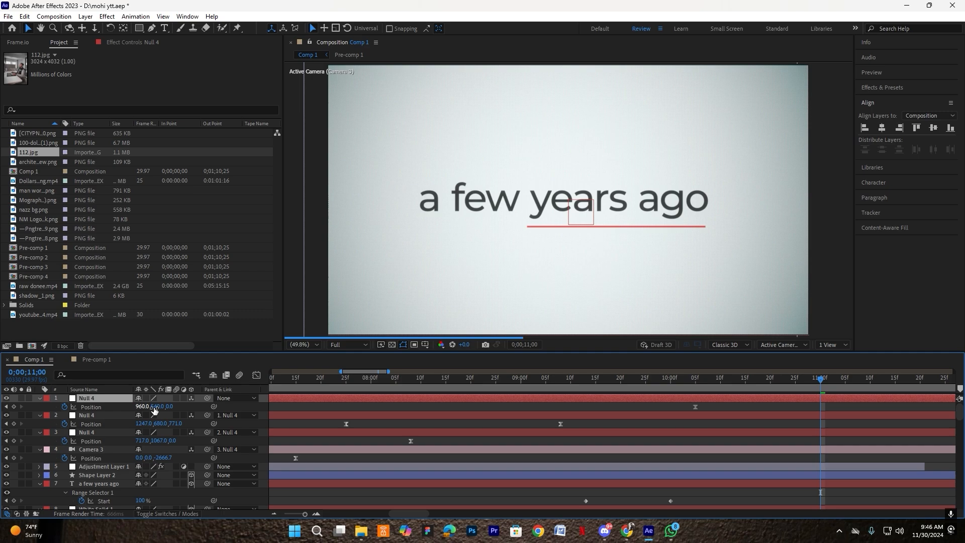
{"action": "left_click_drag", "start_coordinate": [154, 407], "coordinate": [559, 425]}
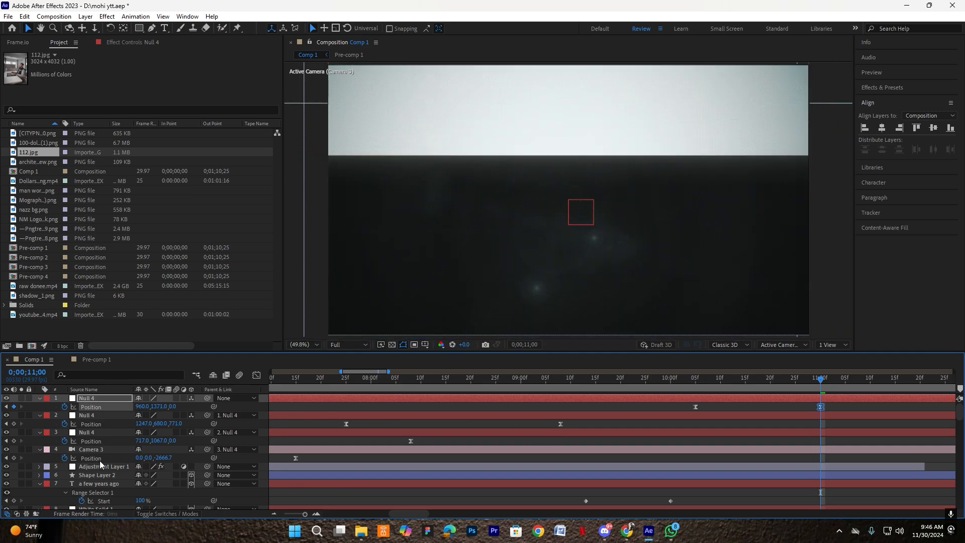
- Enlarge White Solid 1 until it covers the whole frame at 0;00;11;00
{"action": "scroll", "coordinate": [99, 460], "scroll_direction": "down", "scroll_amount": 3}
{"action": "left_click", "coordinate": [108, 445]}
{"action": "left_click_drag", "start_coordinate": [155, 442], "coordinate": [331, 446]}
{"action": "scroll", "coordinate": [823, 419], "scroll_direction": "up", "scroll_amount": 3}
{"action": "left_click", "coordinate": [398, 399]}
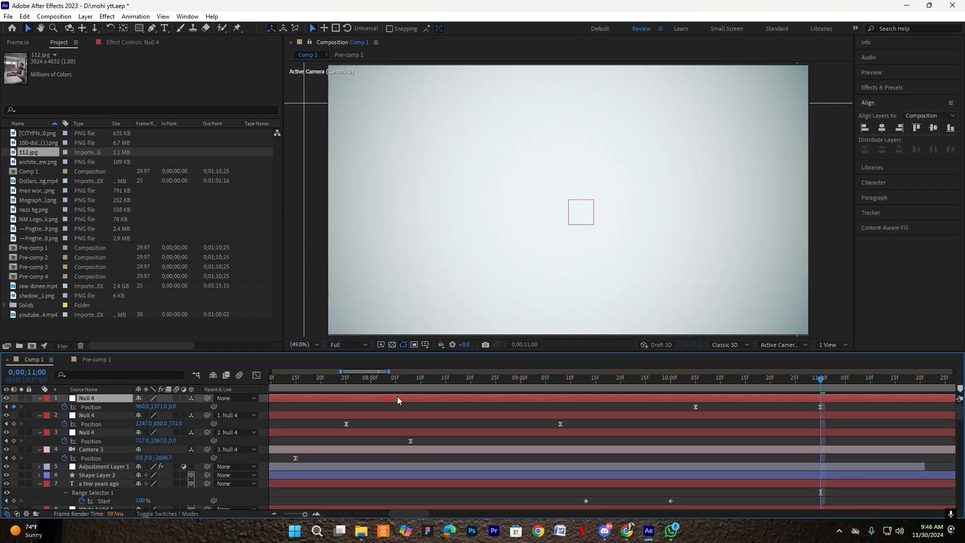
- Set the top Null 4's Y position to 1449 at 0;00;11;00 and reshape its speed curve for a longer slowdown
{"action": "left_click_drag", "start_coordinate": [171, 410], "coordinate": [210, 410]}
{"action": "left_click_drag", "start_coordinate": [829, 409], "coordinate": [620, 413]}
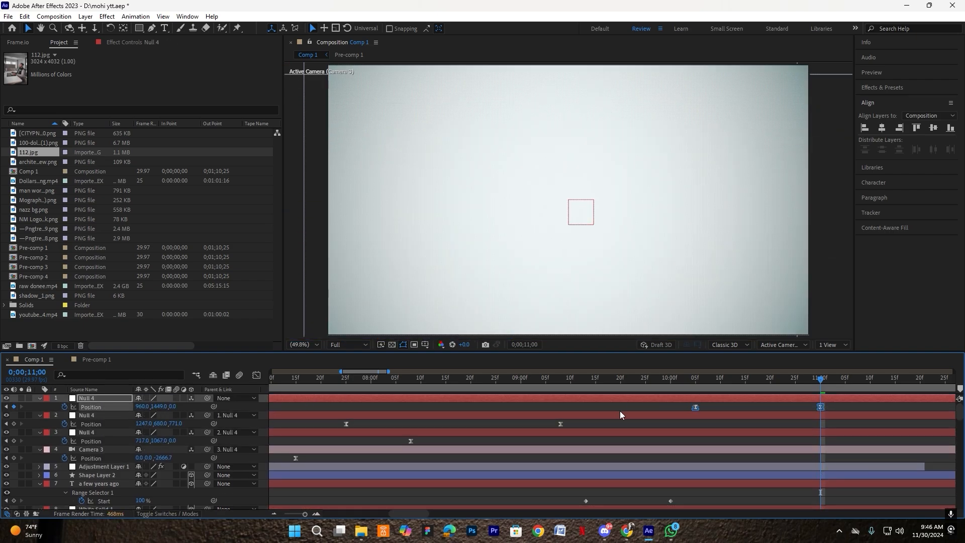
{"action": "left_click", "coordinate": [256, 375]}
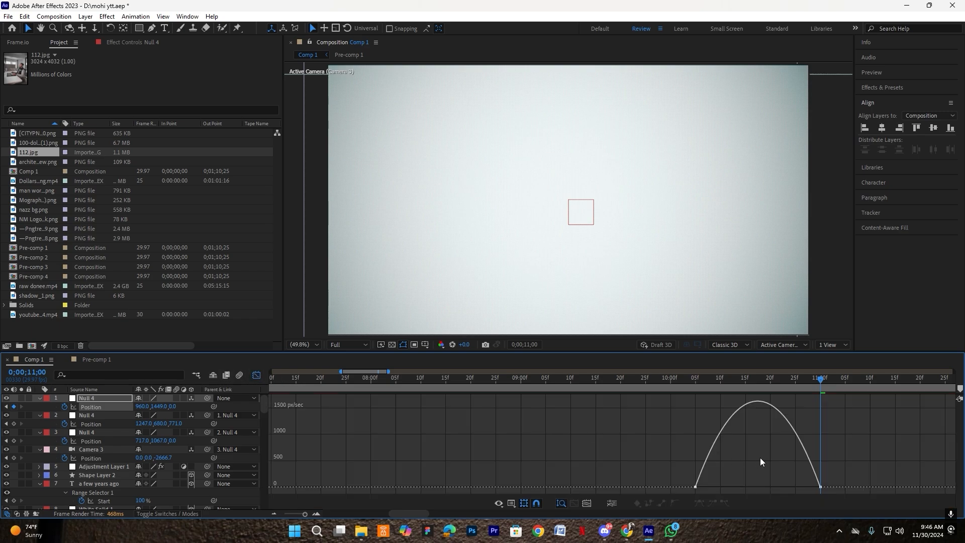
{"action": "left_click_drag", "start_coordinate": [851, 426], "coordinate": [636, 491]}
{"action": "left_click_drag", "start_coordinate": [799, 483], "coordinate": [766, 484]}
{"action": "left_click", "coordinate": [256, 376]}
- Hide Adjustment Layer 1 and preview the camera move from about 0;00;09;12
{"action": "left_click", "coordinate": [718, 407]}
{"action": "left_click_drag", "start_coordinate": [717, 380], "coordinate": [581, 392]}
{"action": "left_click", "coordinate": [610, 278]}
{"action": "left_click", "coordinate": [6, 466]}
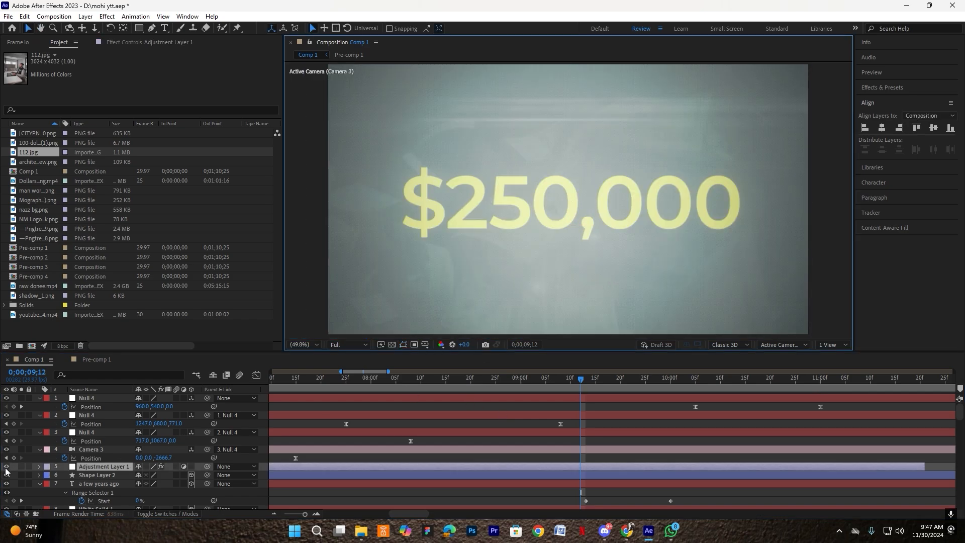
{"action": "key", "text": "space"}
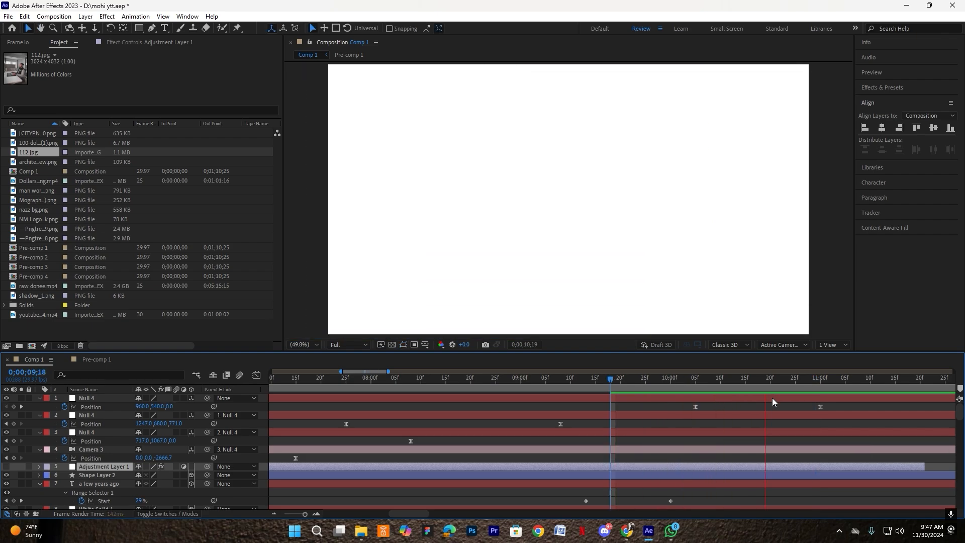
{"action": "key", "text": "space"}
- Move the top Null 4's last Position keyframe to 0;00;11;02 and set its Y position to 1516
{"action": "left_click_drag", "start_coordinate": [820, 406], "coordinate": [830, 406]}
{"action": "left_click", "coordinate": [830, 389]}
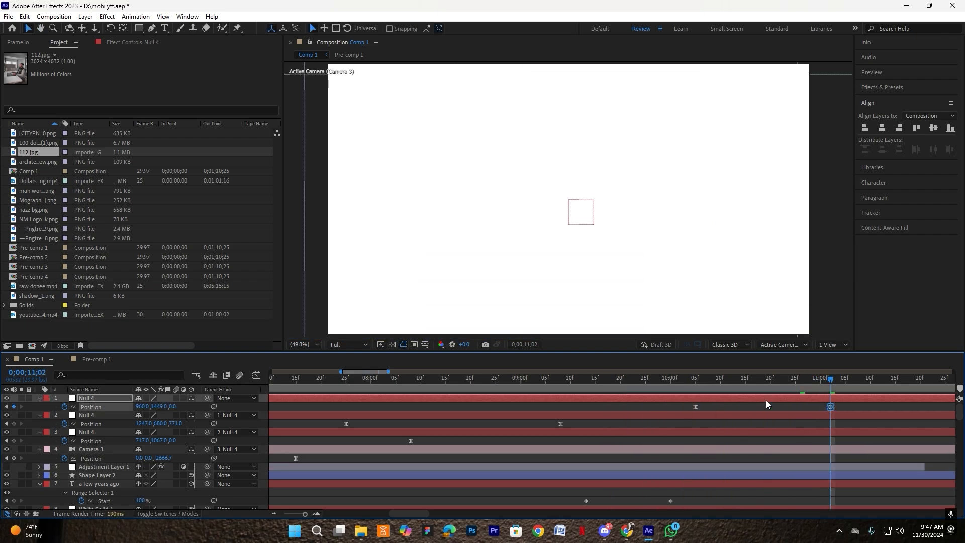
{"action": "left_click_drag", "start_coordinate": [161, 407], "coordinate": [212, 411]}
{"action": "left_click", "coordinate": [427, 408]}
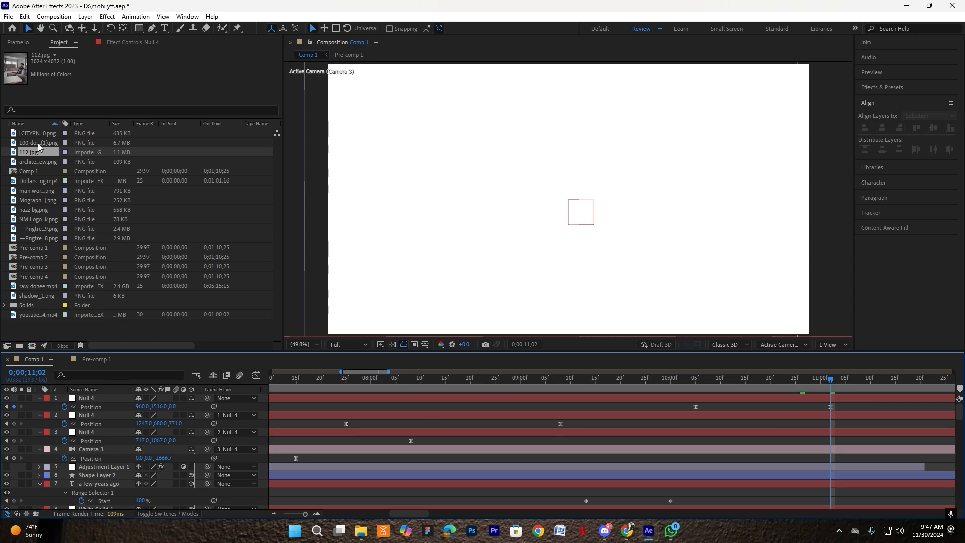
- Add 112.jpg to the composition below Adjustment Layer 1 and scale it to 20%
{"action": "left_click_drag", "start_coordinate": [35, 152], "coordinate": [84, 472]}
{"action": "key", "text": "s"}
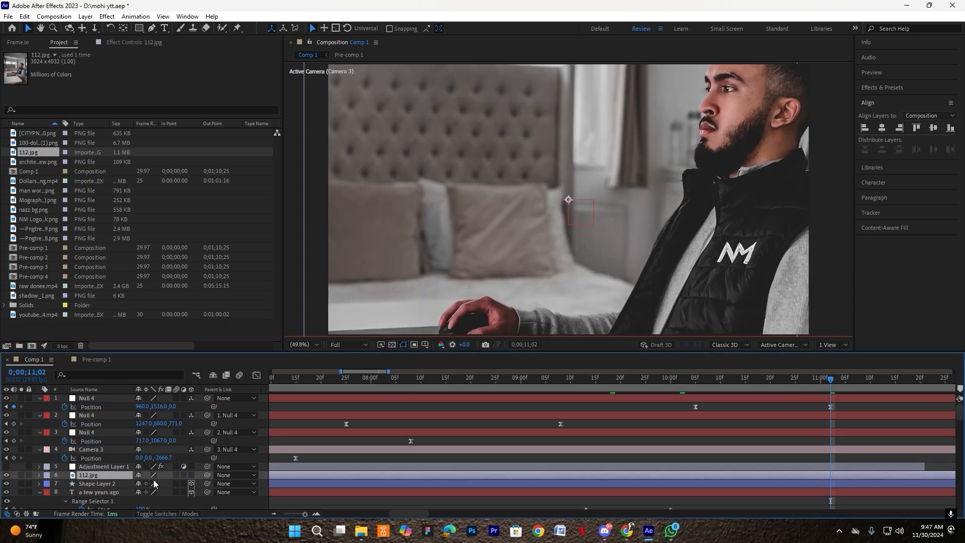
{"action": "left_click_drag", "start_coordinate": [152, 479], "coordinate": [114, 490]}
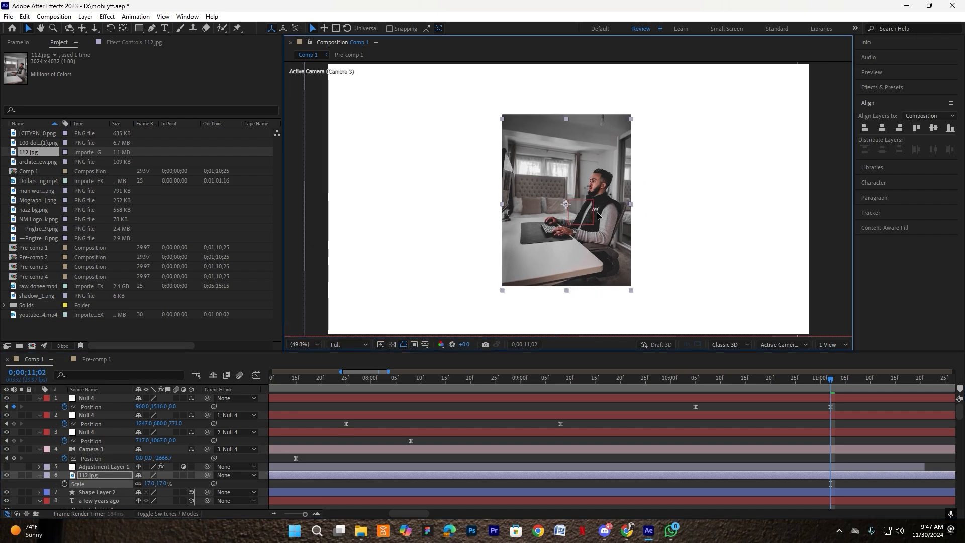
{"action": "left_click", "coordinate": [151, 484]}
{"action": "type", "text": "20"}
{"action": "key", "text": "Return"}
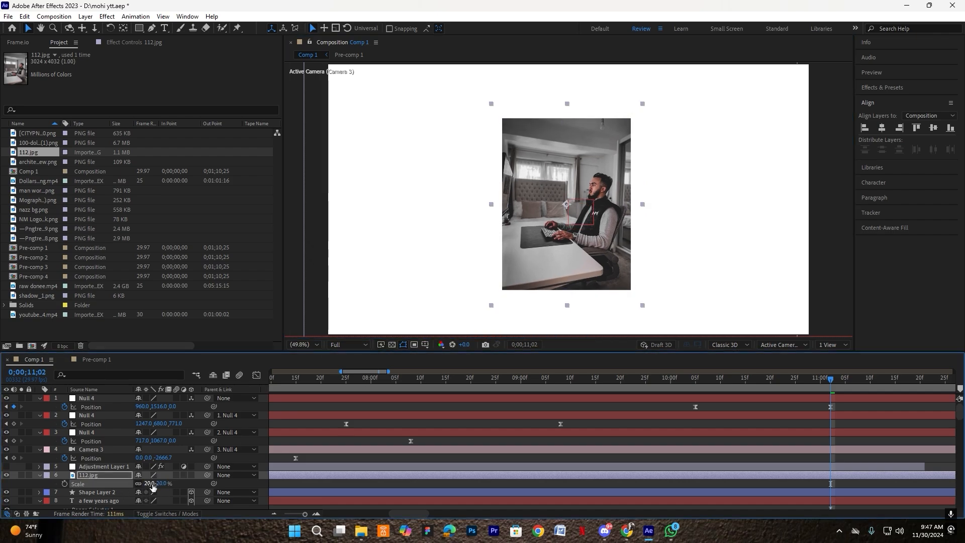
- Make 112.jpg a 3D layer and position it near the centre of the white frame
{"action": "left_click_drag", "start_coordinate": [586, 248], "coordinate": [579, 245]}
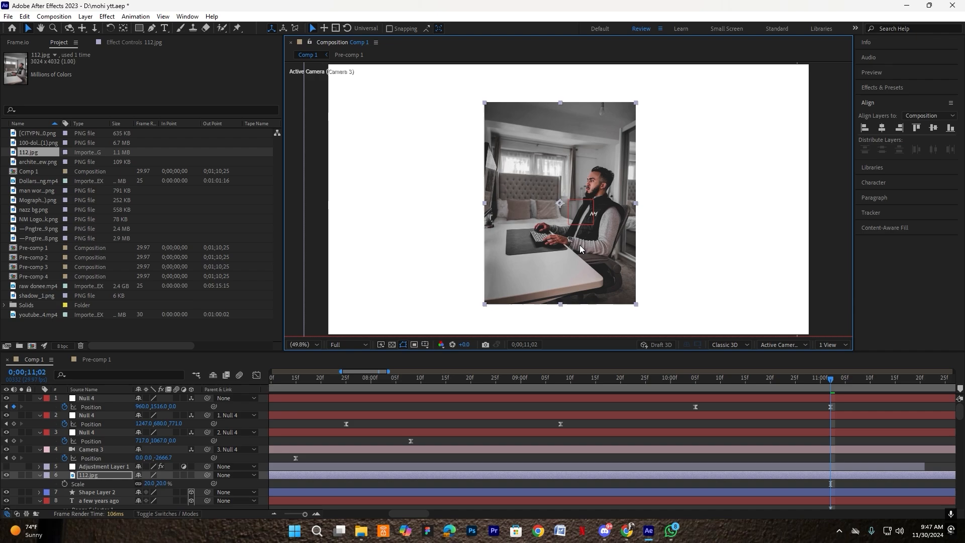
{"action": "left_click", "coordinate": [191, 475]}
{"action": "left_click", "coordinate": [40, 475]}
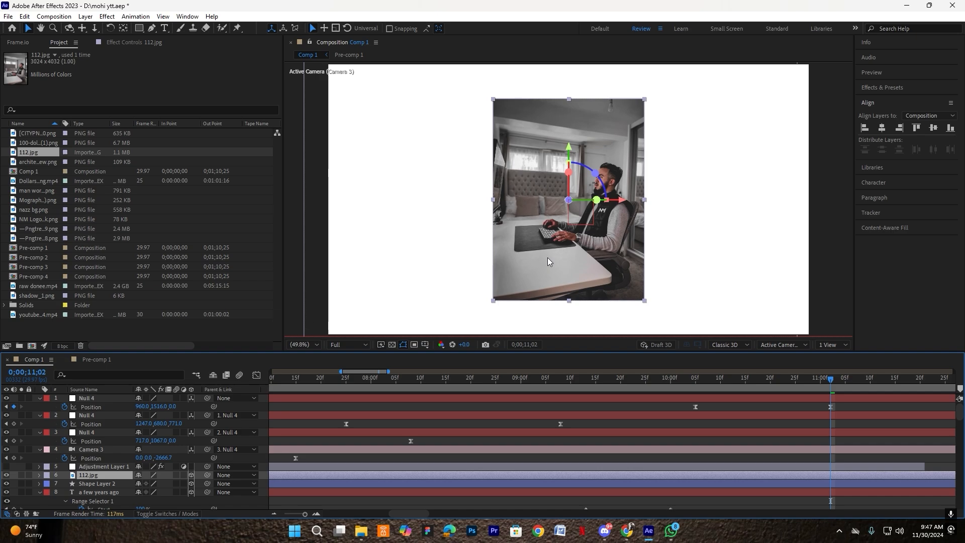
{"action": "left_click_drag", "start_coordinate": [550, 255], "coordinate": [548, 254]}
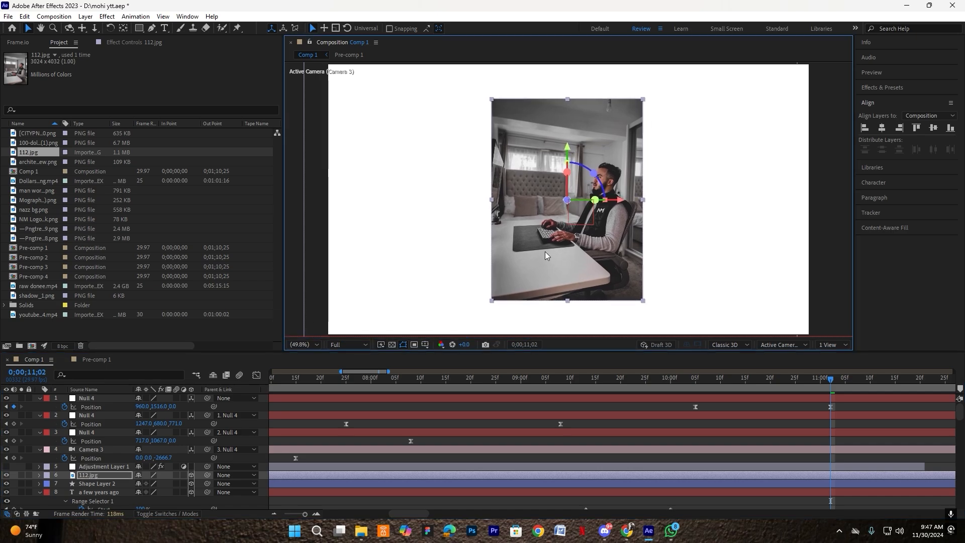
- Apply the "mohi drop shadow" preset to 112.jpg
{"action": "key", "text": "ctrl+space"}
{"action": "type", "text": "mohi"}
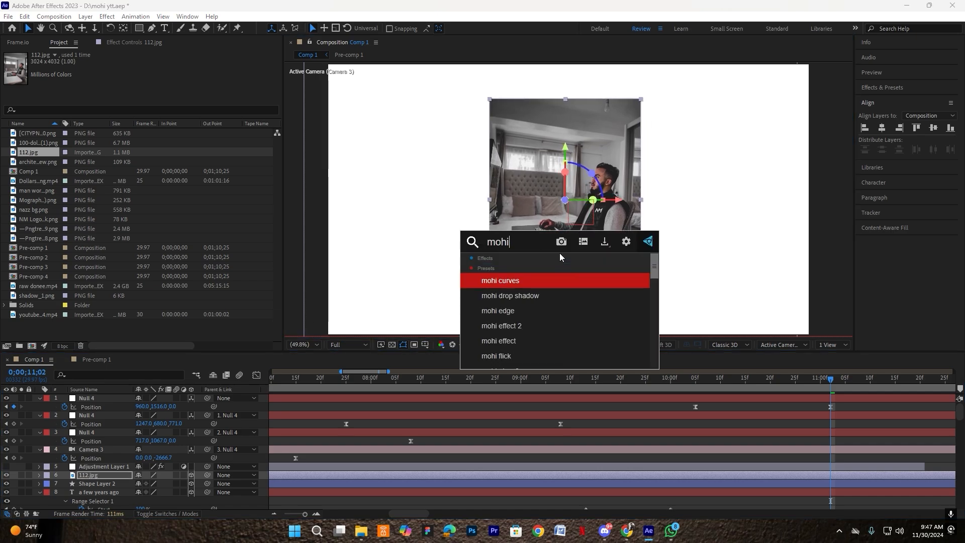
{"action": "type", "text": " d"}
{"action": "left_click", "coordinate": [535, 279]}
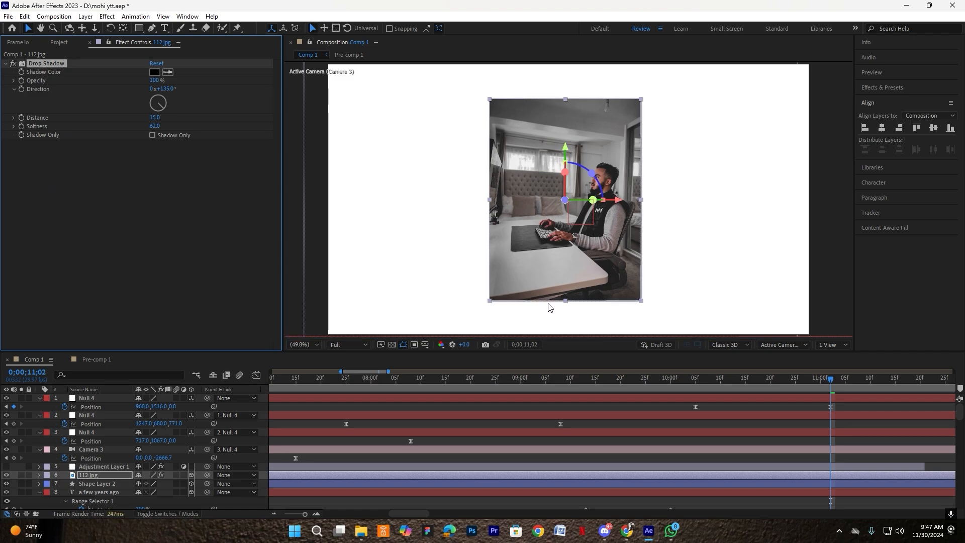
{"action": "left_click", "coordinate": [114, 475]}
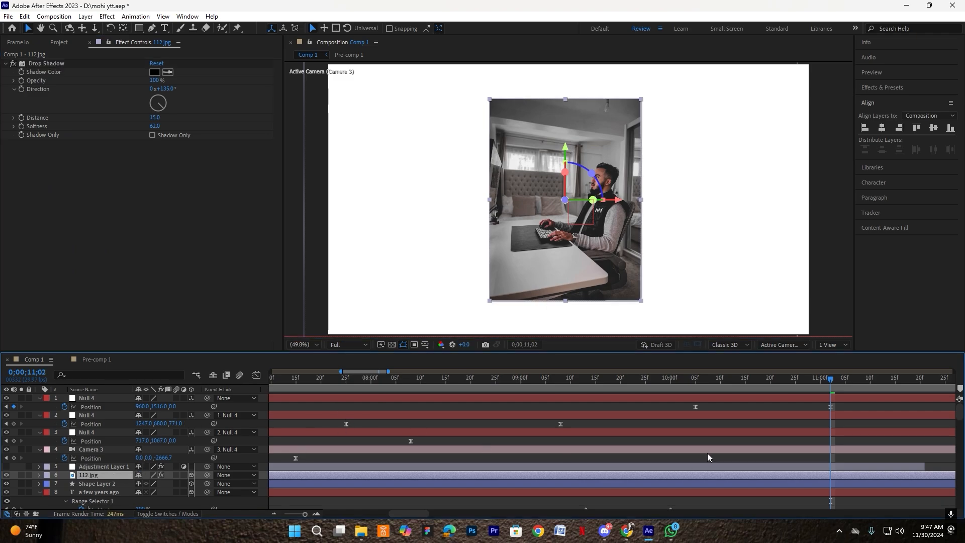
- Preview the camera move from the "a few years ago" text to the photo, starting around 0;00;09;29
{"action": "left_click_drag", "start_coordinate": [787, 390], "coordinate": [659, 383]}
{"action": "left_click", "coordinate": [691, 284]}
{"action": "key", "text": "space"}
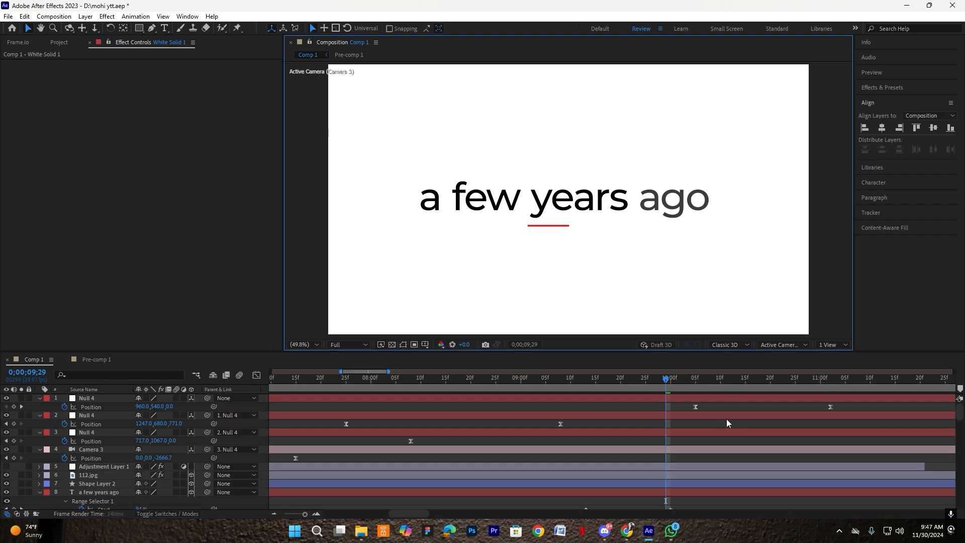
- Move the top Null 4's last Position keyframe to 0;00;11;03 and set its Y position to 1807
{"action": "left_click", "coordinate": [830, 406]}
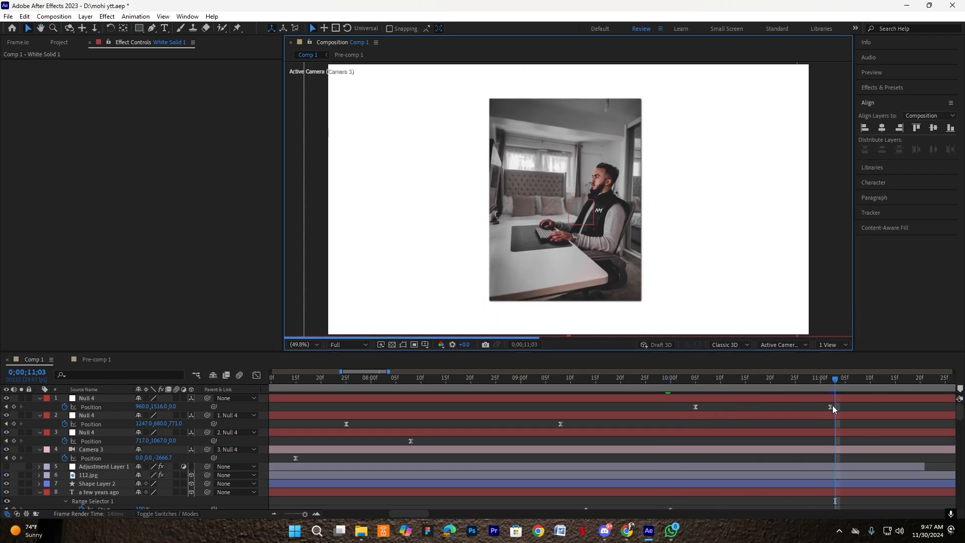
{"action": "left_click_drag", "start_coordinate": [830, 405], "coordinate": [836, 405]}
{"action": "left_click_drag", "start_coordinate": [832, 385], "coordinate": [836, 385]}
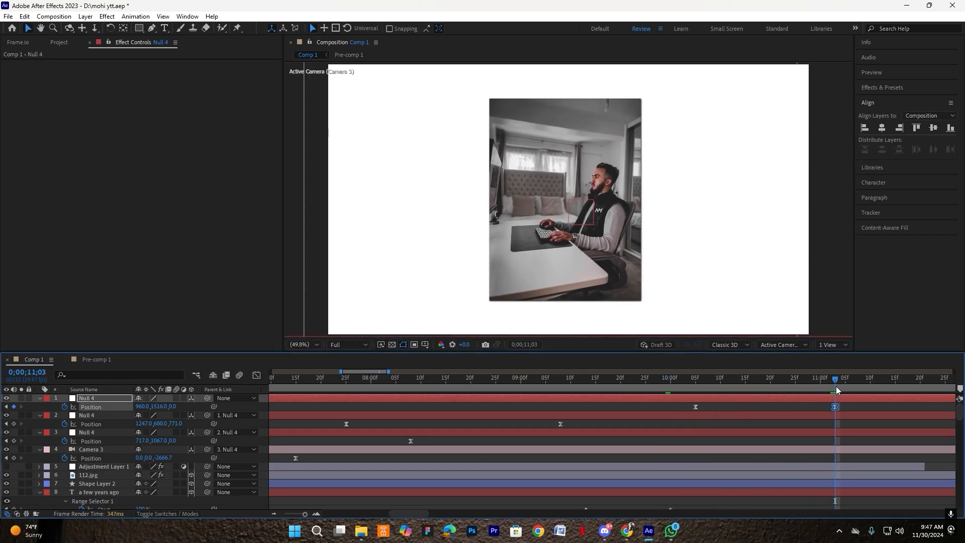
{"action": "left_click", "coordinate": [131, 402]}
{"action": "left_click_drag", "start_coordinate": [158, 407], "coordinate": [270, 425]}
- Scale up White Solid 1 until it fills the frame at 0;00;11;03
{"action": "scroll", "coordinate": [96, 466], "scroll_direction": "down", "scroll_amount": 3}
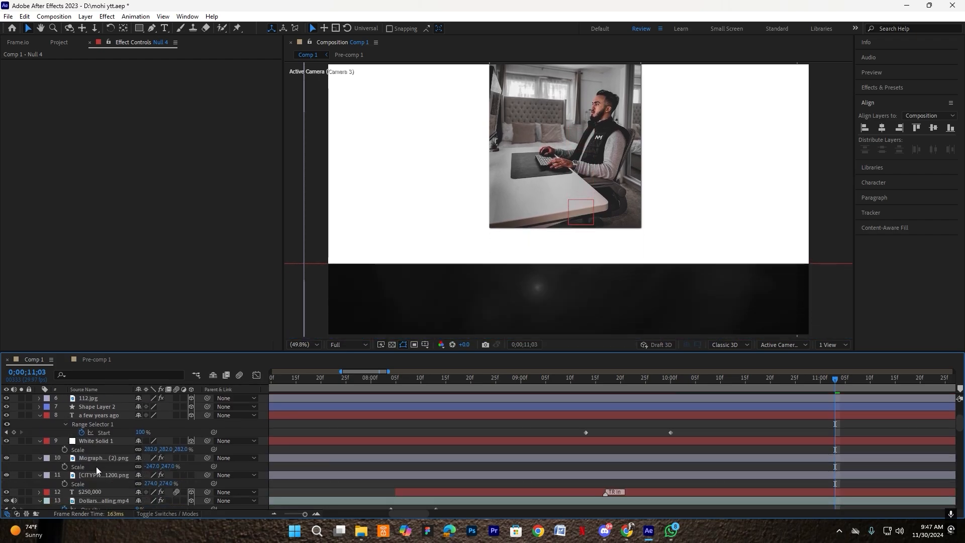
{"action": "left_click", "coordinate": [100, 440]}
{"action": "left_click_drag", "start_coordinate": [153, 453], "coordinate": [194, 454]}
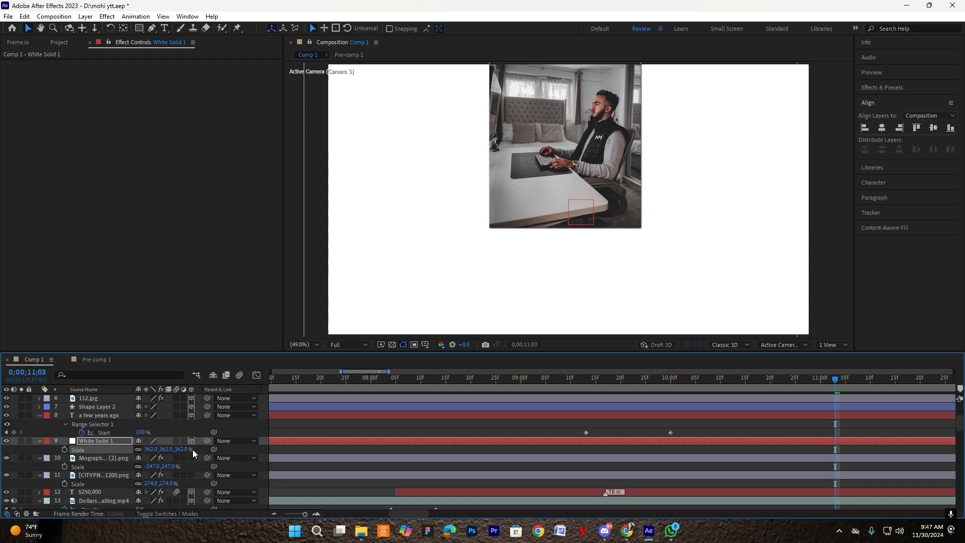
- Move 112.jpg down so the photo sits centred vertically in the camera view at 0;00;11;03
{"action": "left_click", "coordinate": [99, 415]}
{"action": "left_click", "coordinate": [101, 407]}
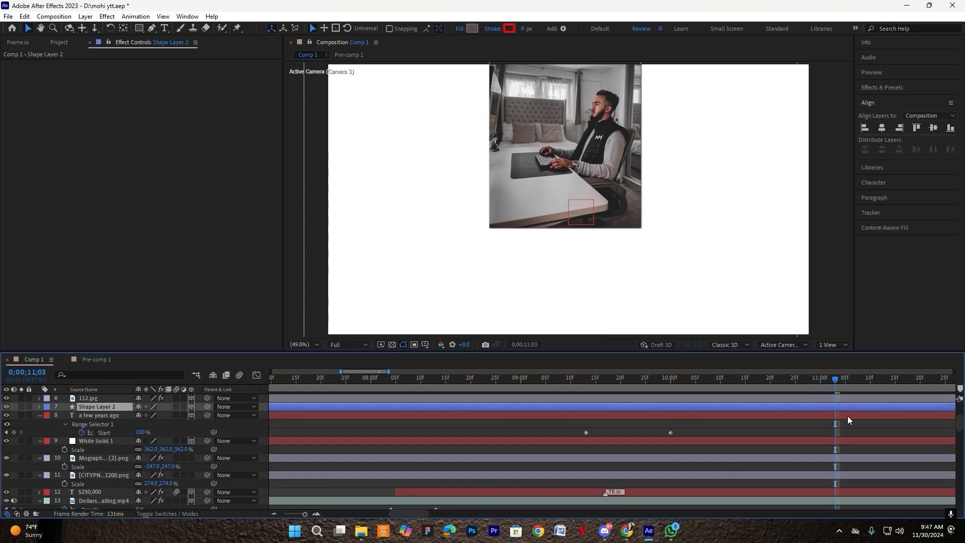
{"action": "left_click", "coordinate": [88, 398]}
{"action": "left_click_drag", "start_coordinate": [584, 181], "coordinate": [583, 256]}
{"action": "scroll", "coordinate": [896, 490], "scroll_direction": "up", "scroll_amount": 3}
- Preview the move to the photo and shift the top Null 4's last Position keyframe to 0;00;11;08
{"action": "left_click", "coordinate": [698, 387]}
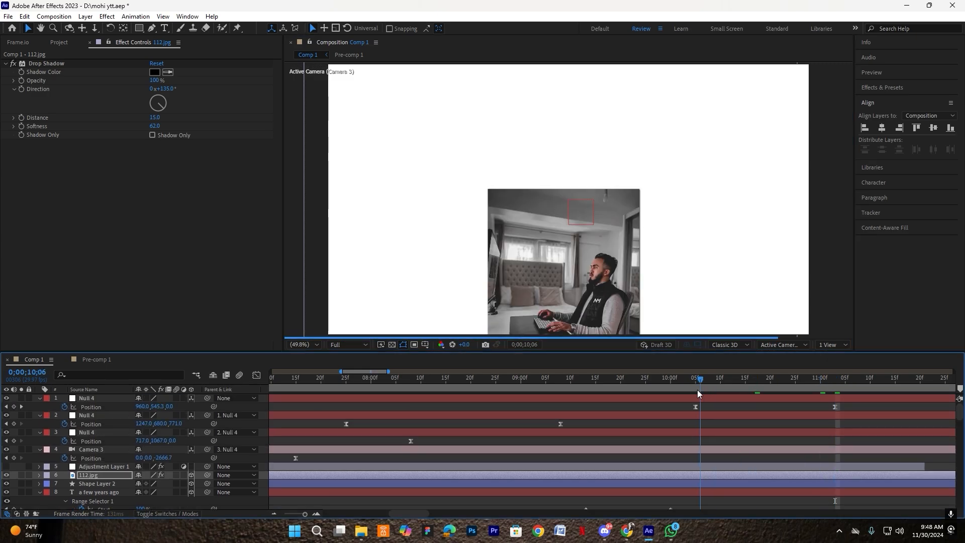
{"action": "key", "text": "space"}
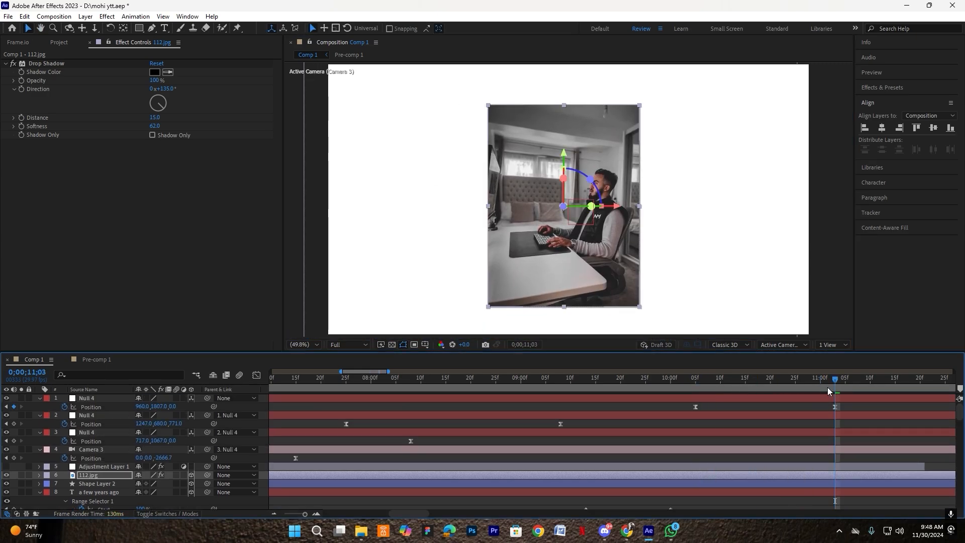
{"action": "left_click_drag", "start_coordinate": [832, 386], "coordinate": [625, 386]}
{"action": "left_click_drag", "start_coordinate": [836, 408], "coordinate": [861, 409]}
{"action": "key", "text": "space"}
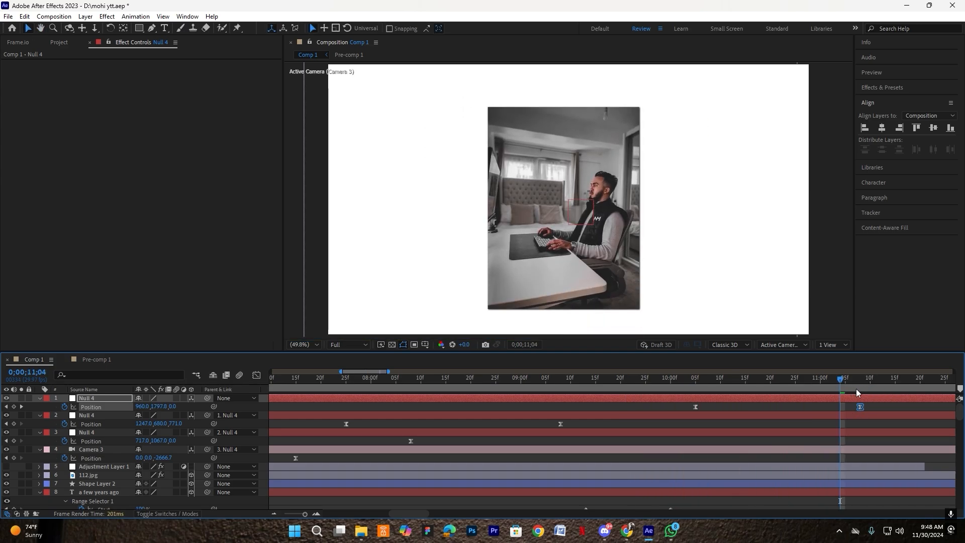
{"action": "left_click", "coordinate": [860, 388]}
- Add a Position keyframe to 112.jpg at 0;00;11;08
{"action": "scroll", "coordinate": [702, 444], "scroll_direction": "down", "scroll_amount": 1}
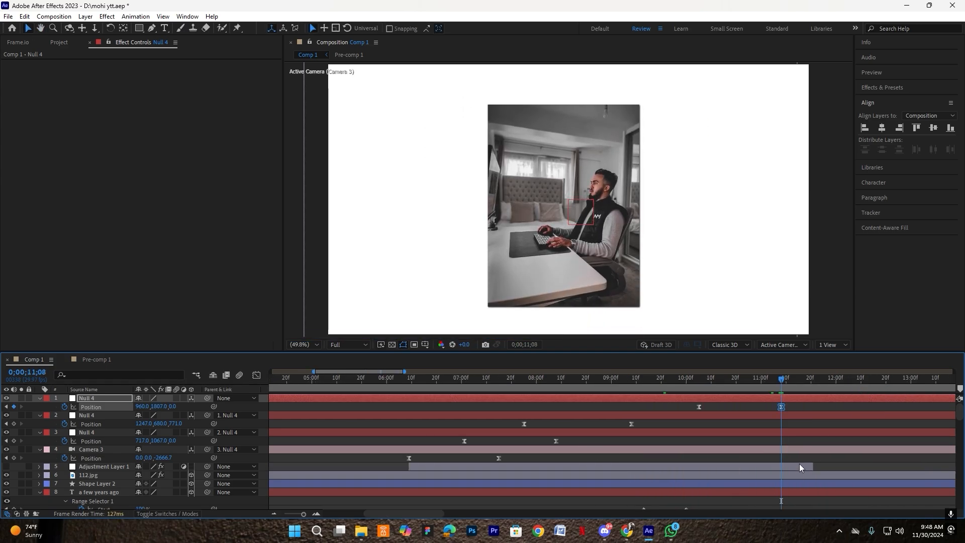
{"action": "left_click", "coordinate": [94, 475]}
{"action": "key", "text": "p"}
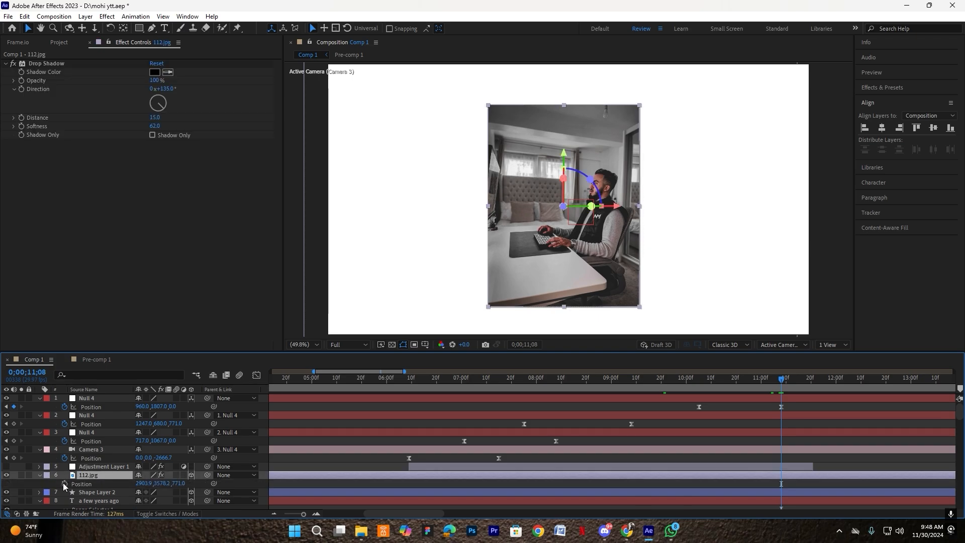
{"action": "left_click", "coordinate": [537, 482]}
- Extend the end of Adjustment Layer 1 to about 0;00;12;27
{"action": "left_click", "coordinate": [96, 467]}
{"action": "scroll", "coordinate": [686, 464], "scroll_direction": "right", "scroll_amount": 3}
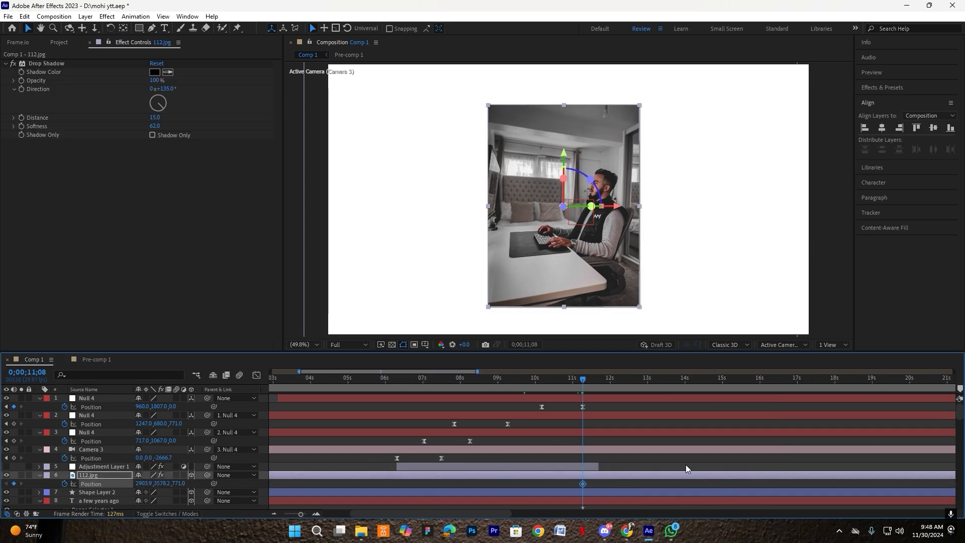
{"action": "left_click_drag", "start_coordinate": [627, 470], "coordinate": [679, 470]}
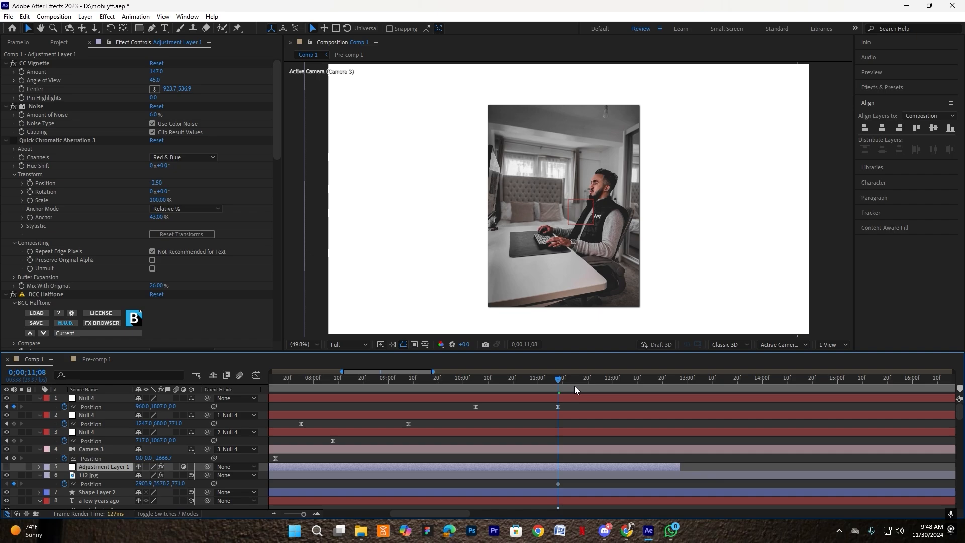
- Shift 112.jpg's Position keyframe to about 0;00;11;04 and keyframe the photo moved left to X 2535.9 at 0;00;12;04
{"action": "left_click", "coordinate": [610, 381]}
{"action": "left_click_drag", "start_coordinate": [593, 475], "coordinate": [583, 475]}
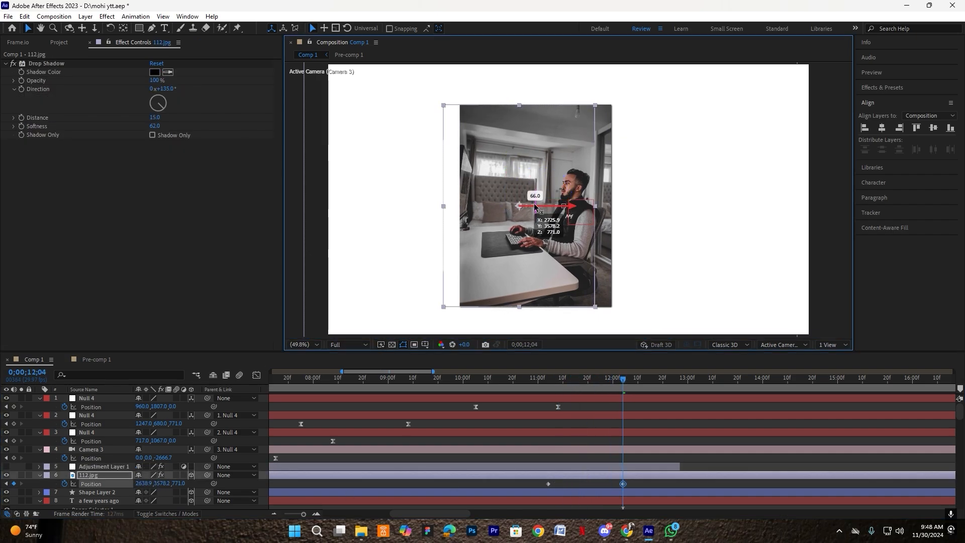
{"action": "left_click_drag", "start_coordinate": [616, 206], "coordinate": [524, 206]}
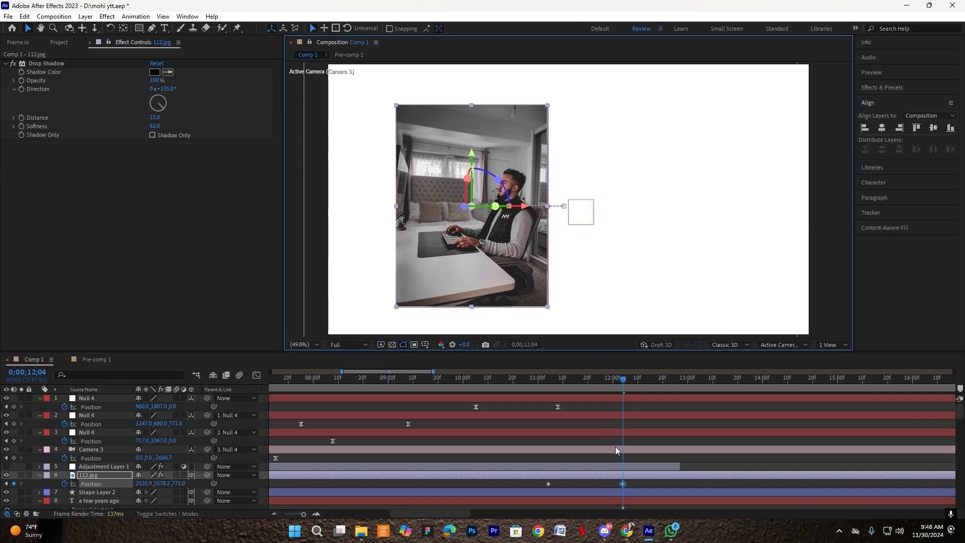
- Ease both Position keyframes of 112.jpg and reshape the speed curve for a fast start and long slowdown
{"action": "left_click", "coordinate": [548, 483]}
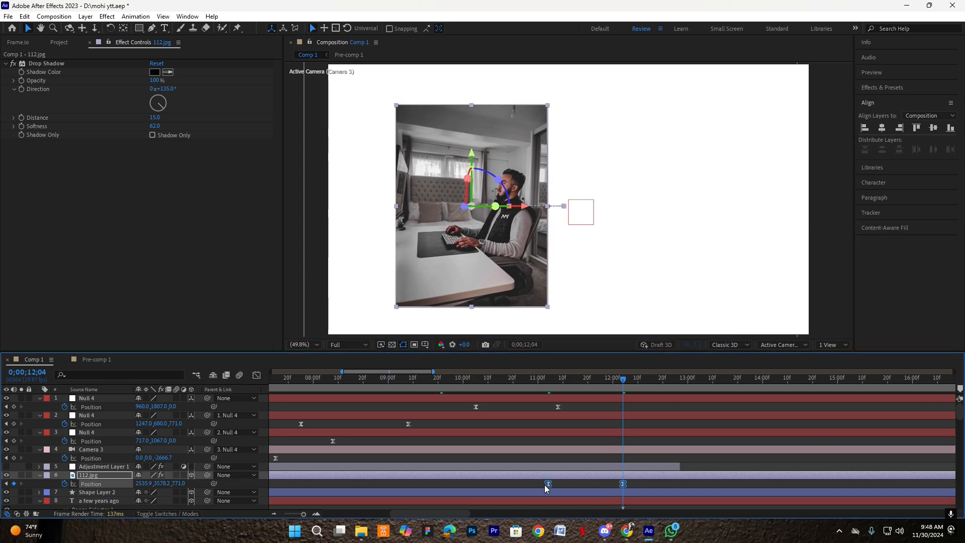
{"action": "left_click", "coordinate": [256, 375]}
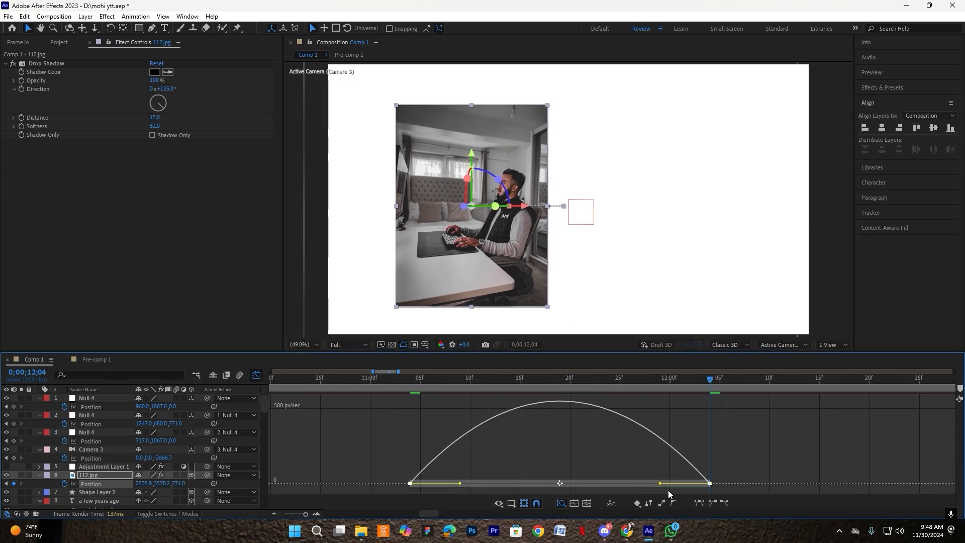
{"action": "left_click_drag", "start_coordinate": [659, 483], "coordinate": [585, 484]}
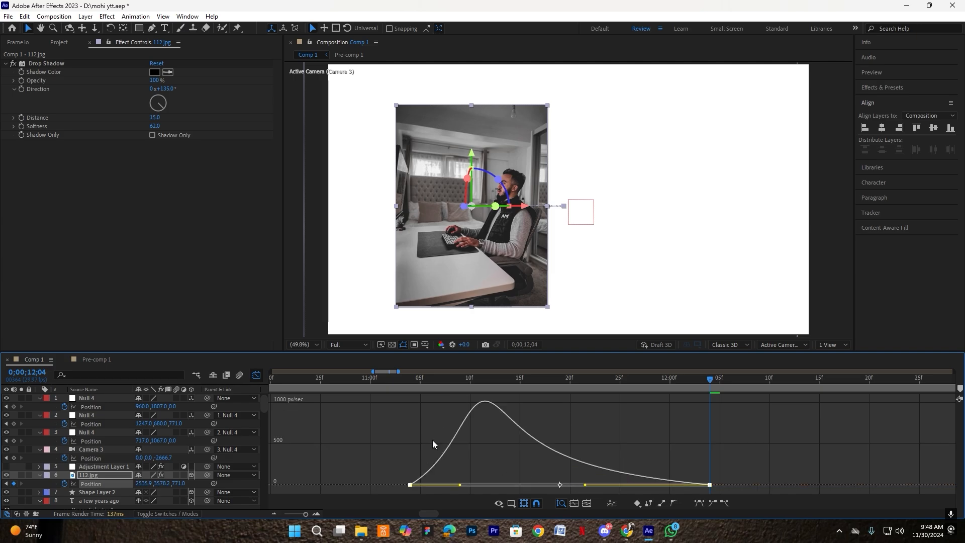
{"action": "left_click", "coordinate": [257, 375]}
- Return to 0;00;10;15 to review the camera move into the photo's slide
{"action": "scroll", "coordinate": [508, 451], "scroll_direction": "down", "scroll_amount": 3}
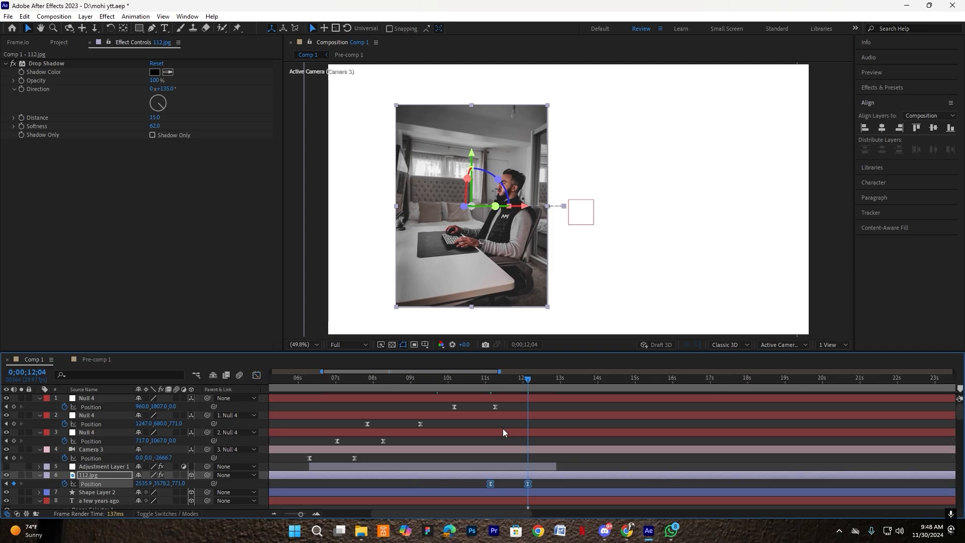
{"action": "left_click", "coordinate": [503, 432]}
{"action": "key", "text": "ctrl+z"}
{"action": "left_click_drag", "start_coordinate": [473, 382], "coordinate": [467, 382]}
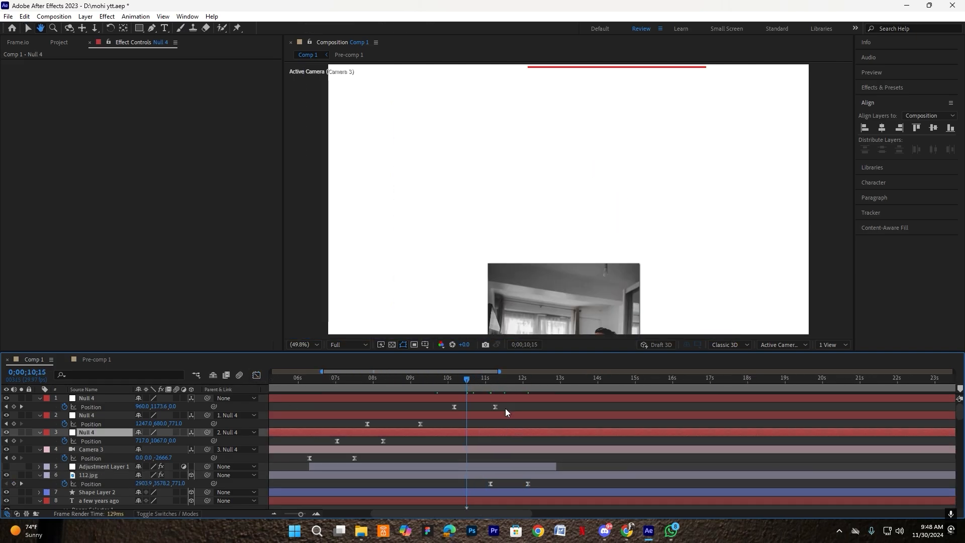
- Preview the photo's slide, then move 112.jpg's second Position keyframe to about 0;00;12;16 and replay from 0;00;10;20
{"action": "key", "text": "space"}
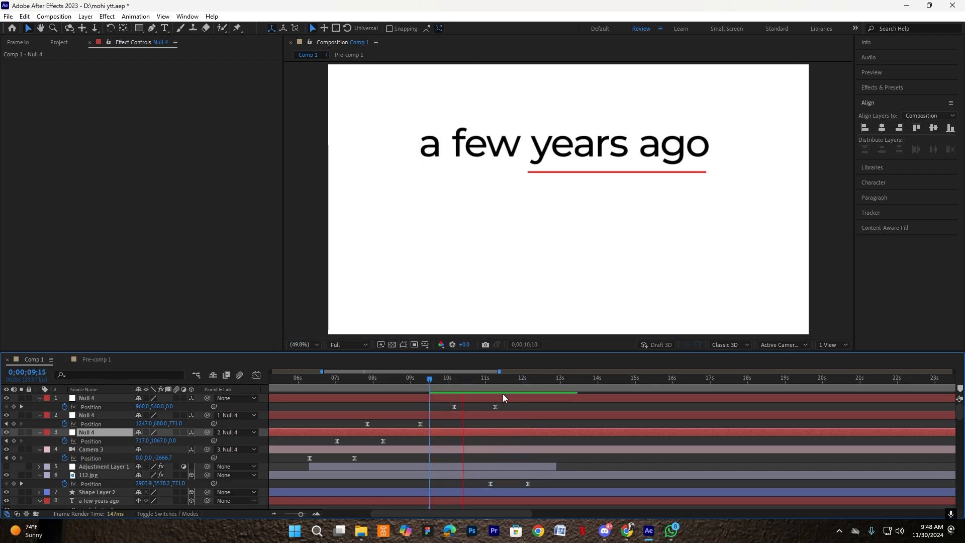
{"action": "key", "text": "space"}
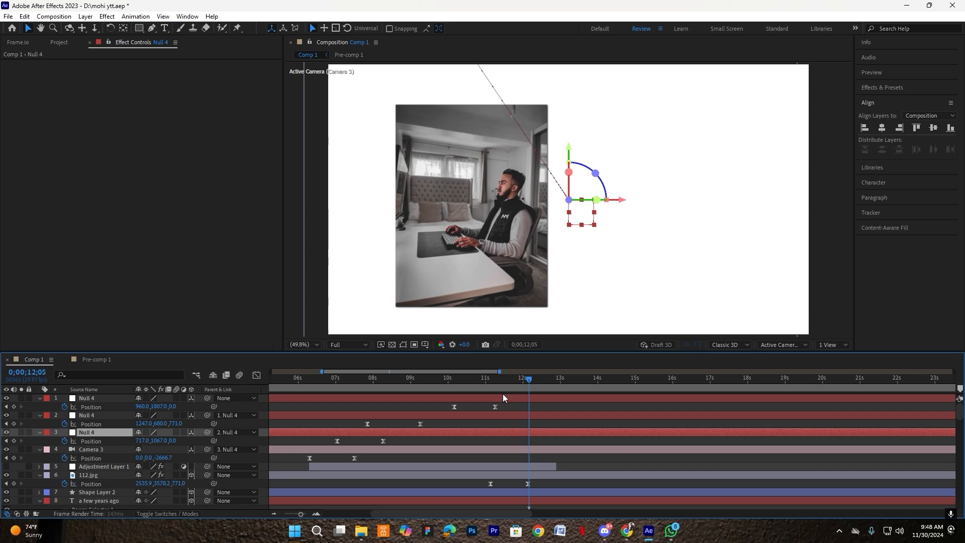
{"action": "left_click_drag", "start_coordinate": [527, 483], "coordinate": [543, 484]}
{"action": "left_click", "coordinate": [473, 384]}
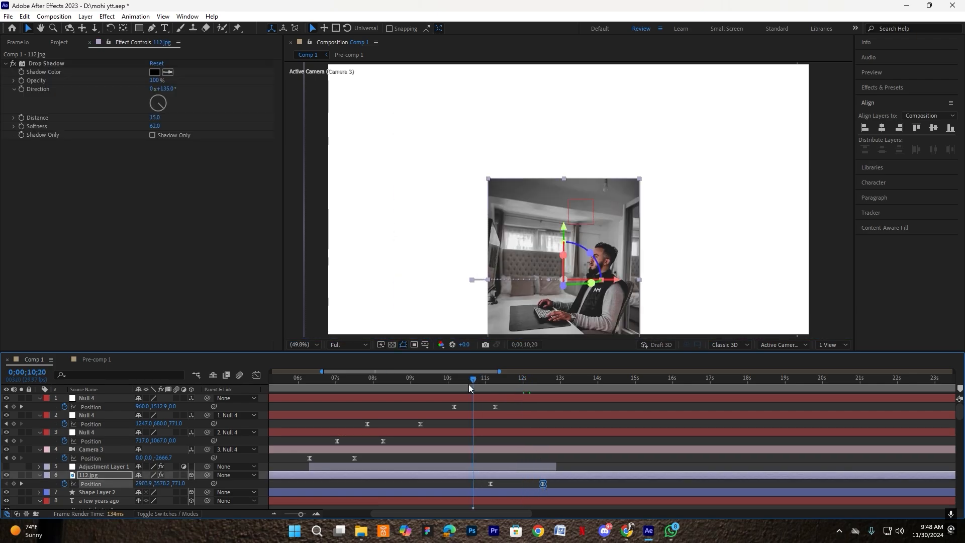
{"action": "key", "text": "space"}
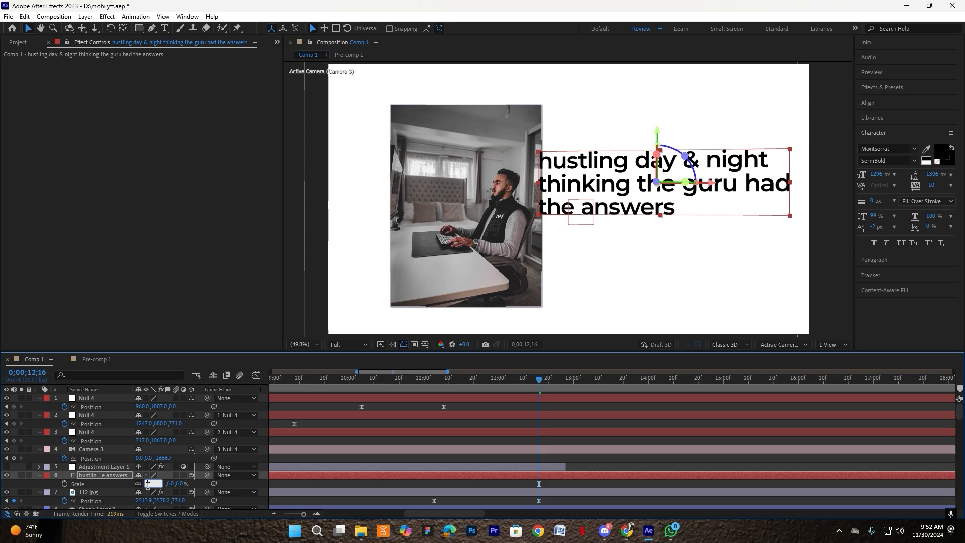
- Scale the "hustling day & night thinking the guru had the answers" text to 5% and apply the Fade Up Words preset
{"action": "type", "text": "5"}
{"action": "key", "text": "Return"}
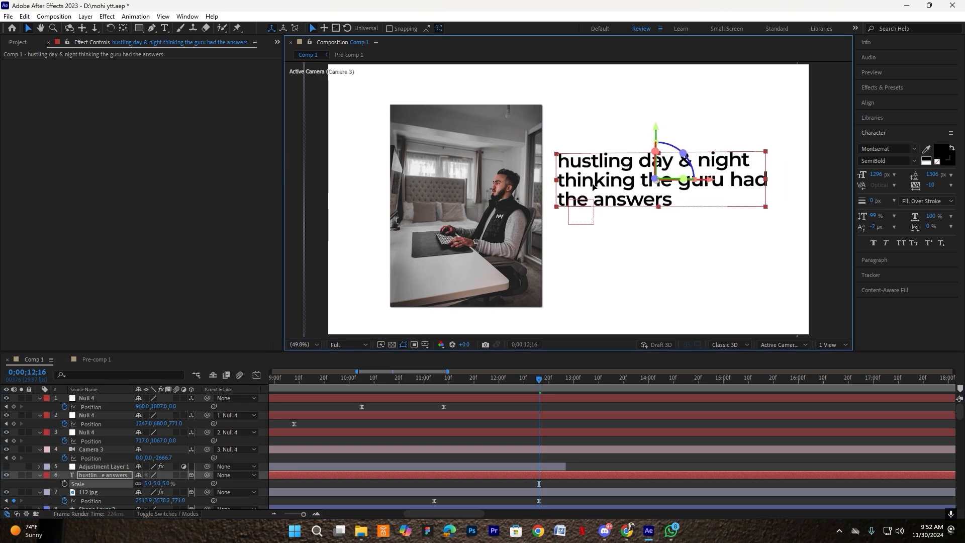
{"action": "key", "text": "ctrl+space"}
{"action": "type", "text": "afte"}
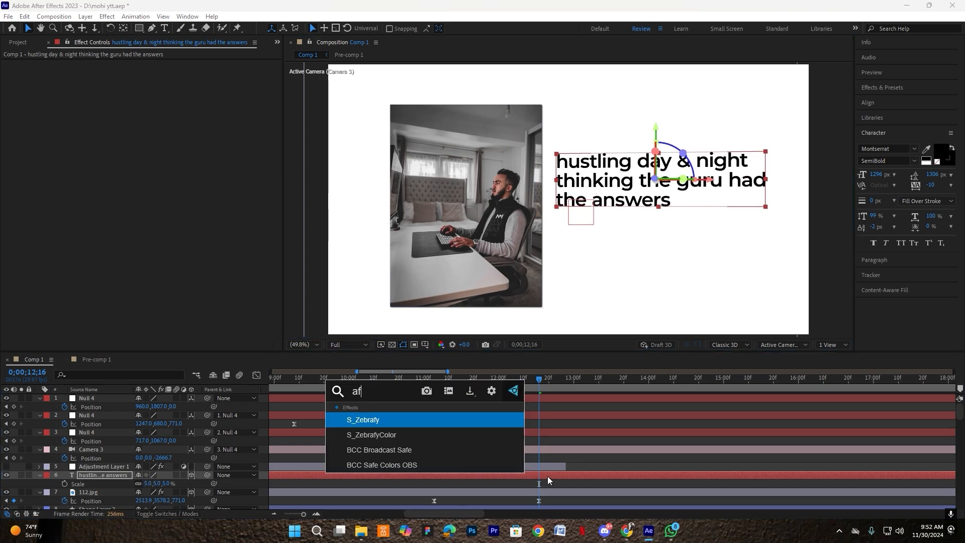
{"action": "key", "text": "BackSpace"}
{"action": "key", "text": "BackSpace"}
{"action": "key", "text": "BackSpace"}
{"action": "key", "text": "BackSpace"}
{"action": "type", "text": "fade up"}
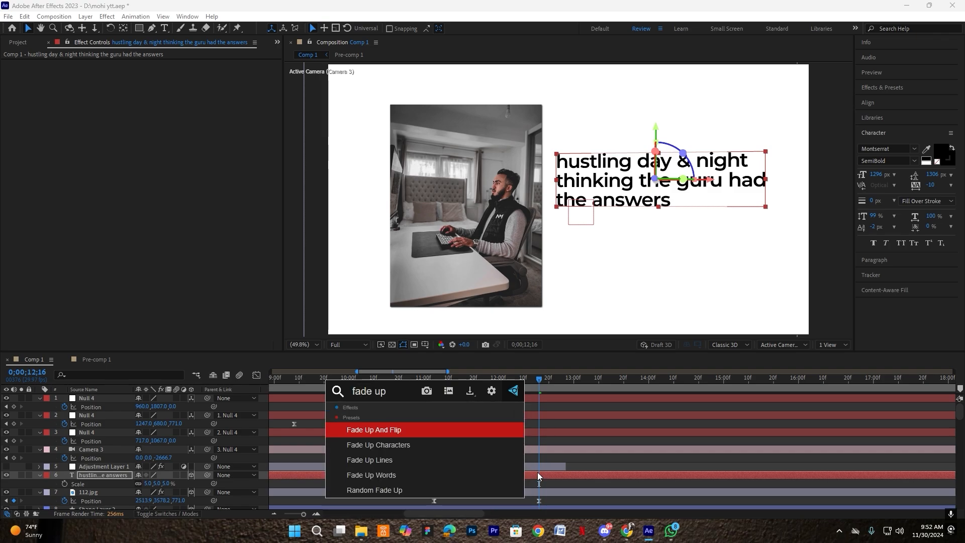
{"action": "left_click", "coordinate": [432, 472]}
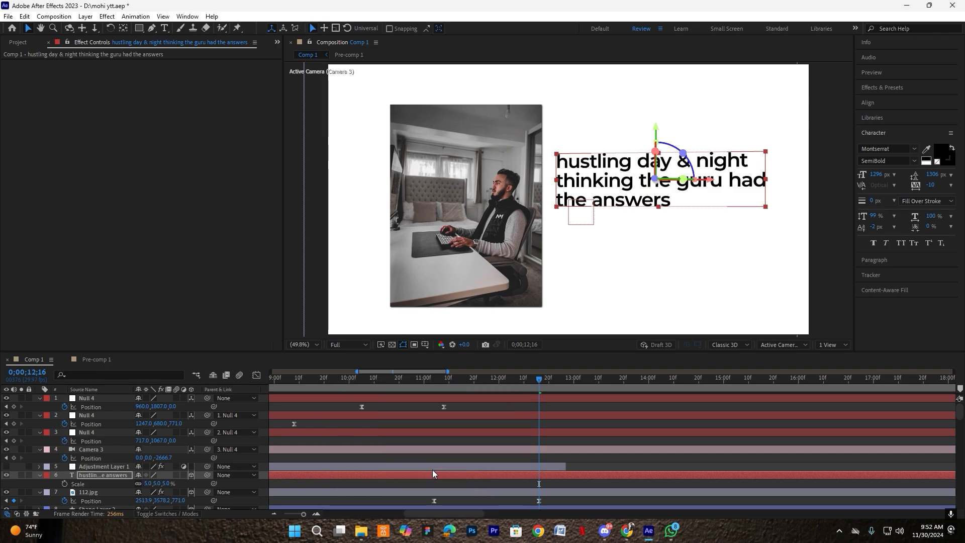
{"action": "left_click", "coordinate": [537, 474]}
- Shorten the text's word-by-word fade and shift the layer earlier so its keyframes run from about 0;00;12;03 to 0;00;13;00
{"action": "key", "text": "u"}
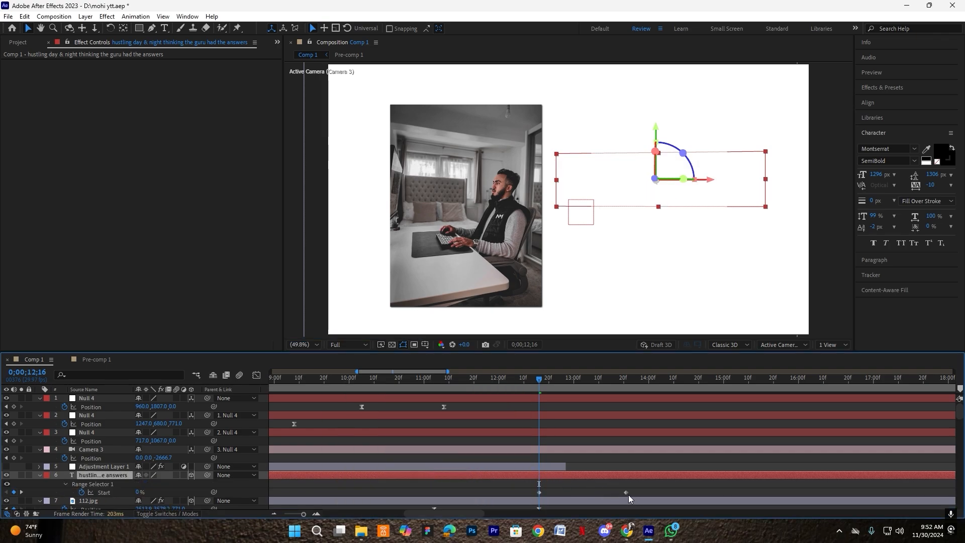
{"action": "left_click_drag", "start_coordinate": [627, 493], "coordinate": [612, 492]}
{"action": "left_click_drag", "start_coordinate": [552, 475], "coordinate": [520, 480]}
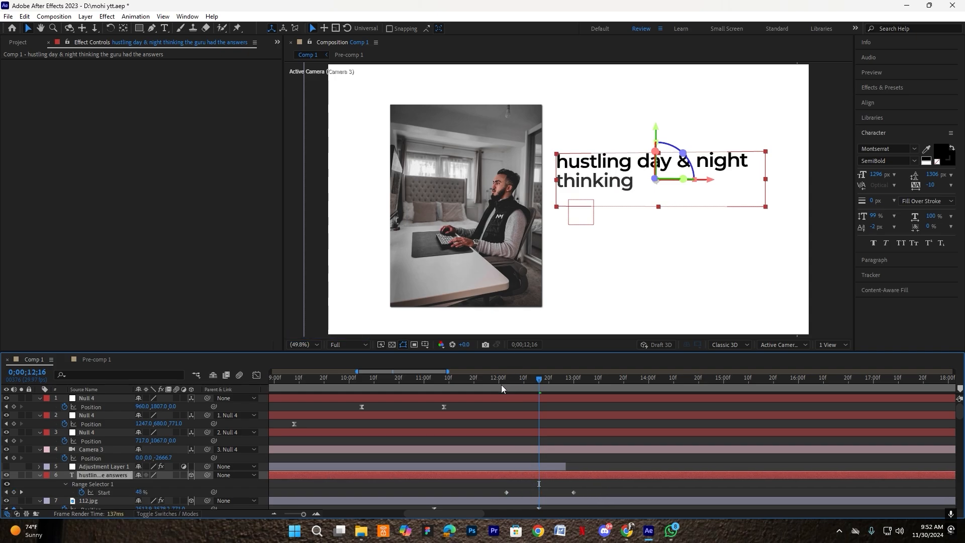
- Preview from 0;00;11;00, shift the text layer earlier to overlap the photo's slide, and place it beneath 112.jpg
{"action": "left_click_drag", "start_coordinate": [504, 381], "coordinate": [424, 382]}
{"action": "key", "text": "space"}
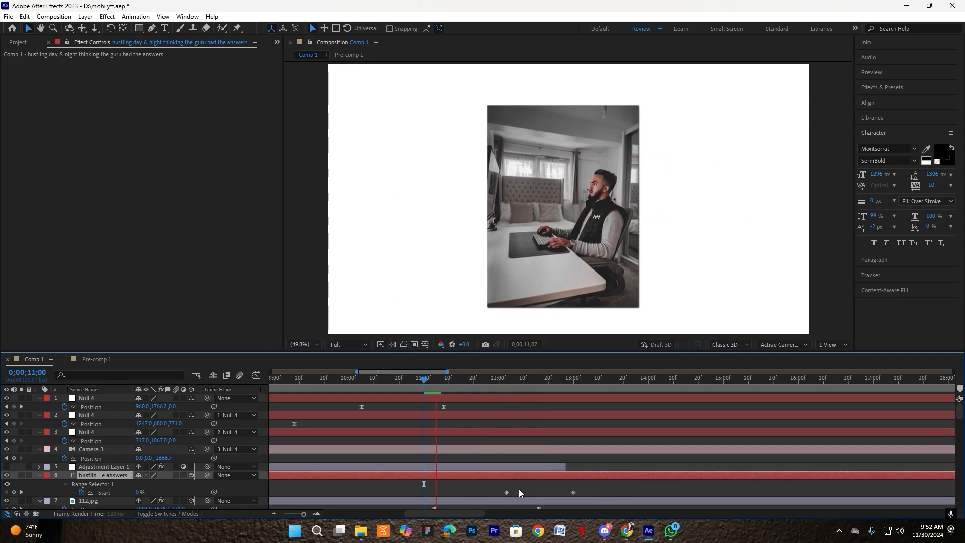
{"action": "left_click_drag", "start_coordinate": [519, 477], "coordinate": [460, 484]}
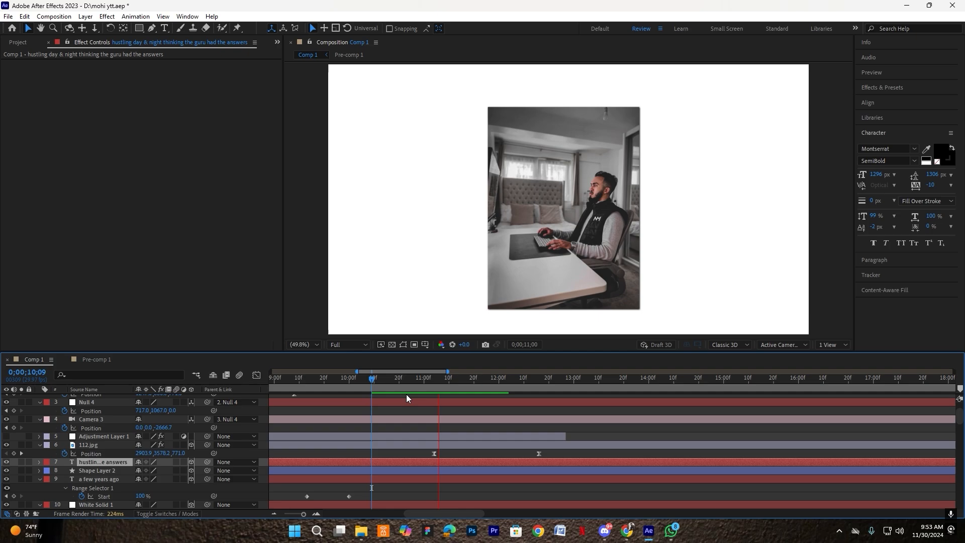
- Review the text reveal against the photo's slide and move 112.jpg's second Position keyframe to about 0;00;12;18
{"action": "key", "text": "space"}
{"action": "key", "text": "space"}
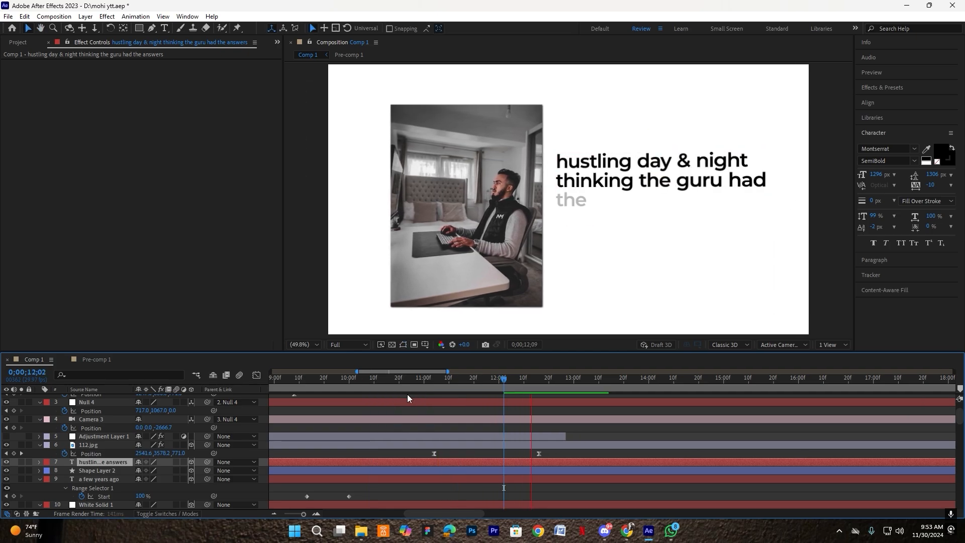
{"action": "key", "text": "space"}
{"action": "left_click_drag", "start_coordinate": [540, 453], "coordinate": [545, 453]}
{"action": "left_click", "coordinate": [553, 451]}
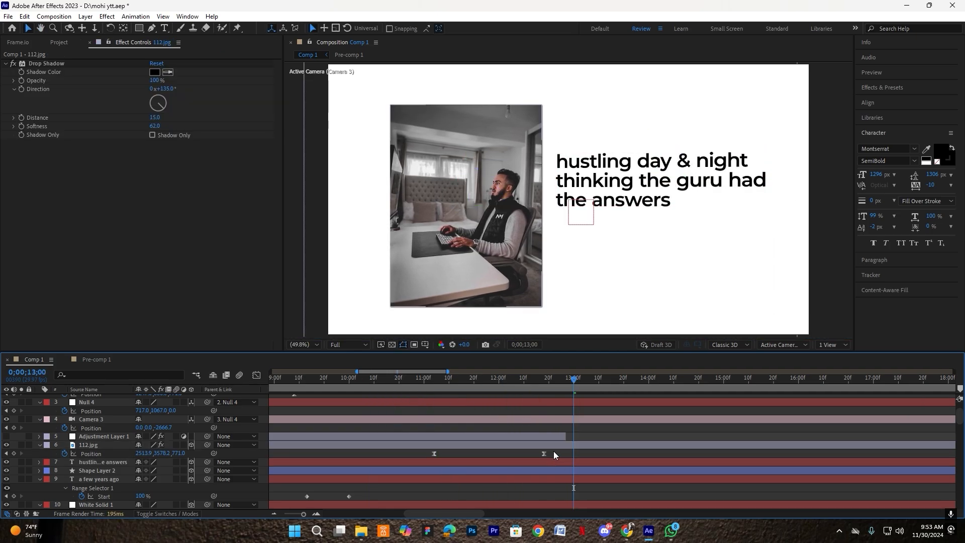